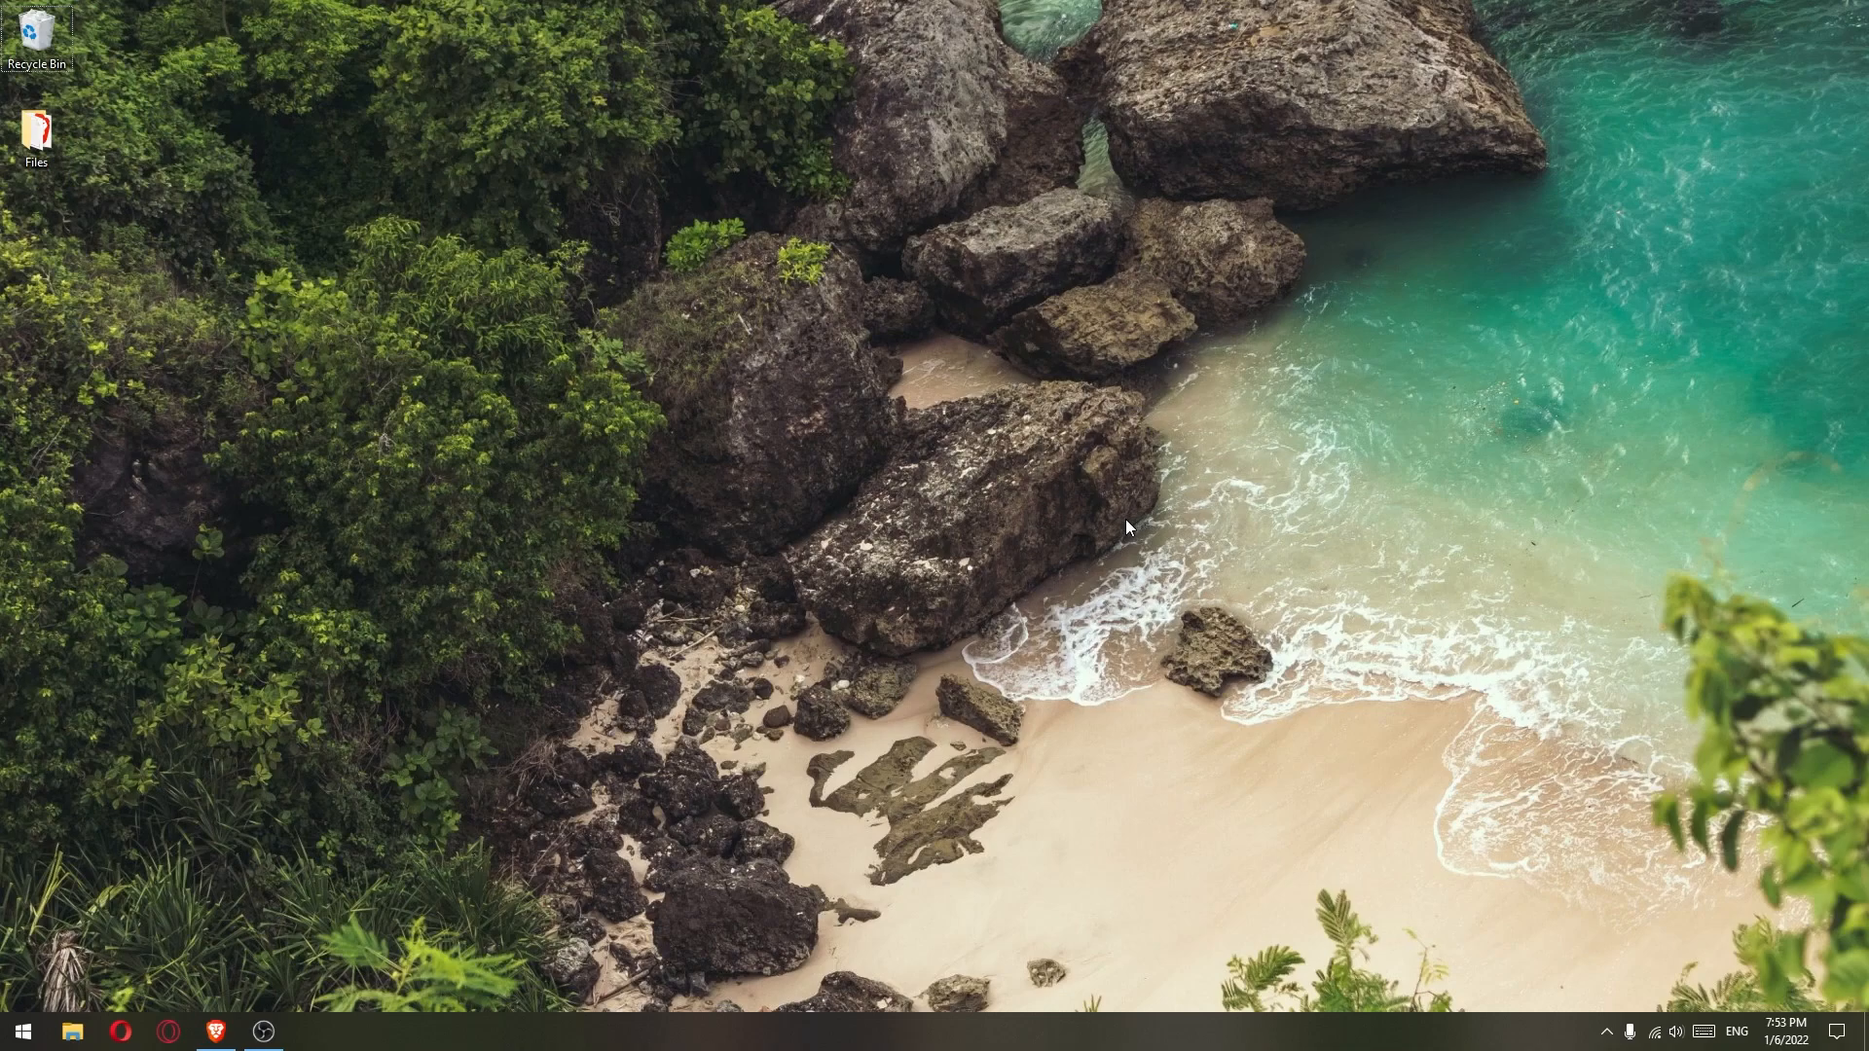
- In Brave, run a Google search for 'vmware workstation player' from the 'vmware' suggestions
click(216, 1034)
click(816, 453)
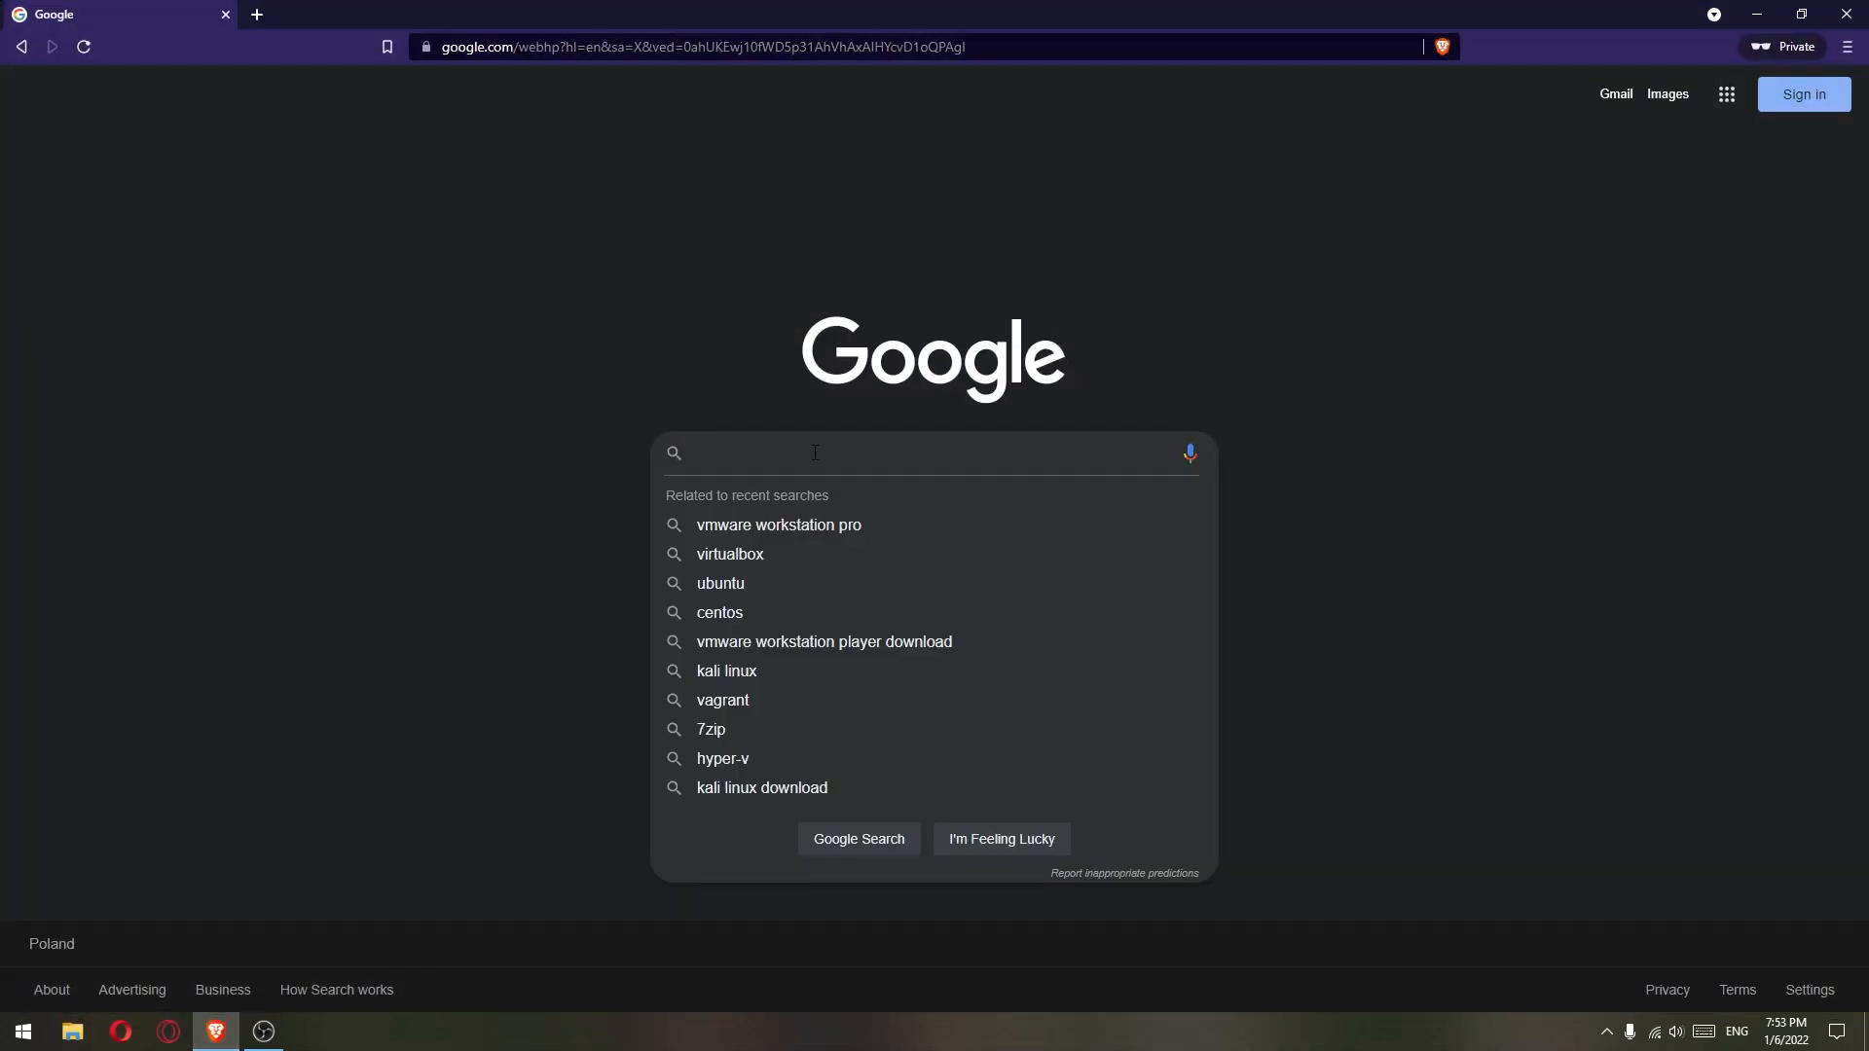
text(vmware)
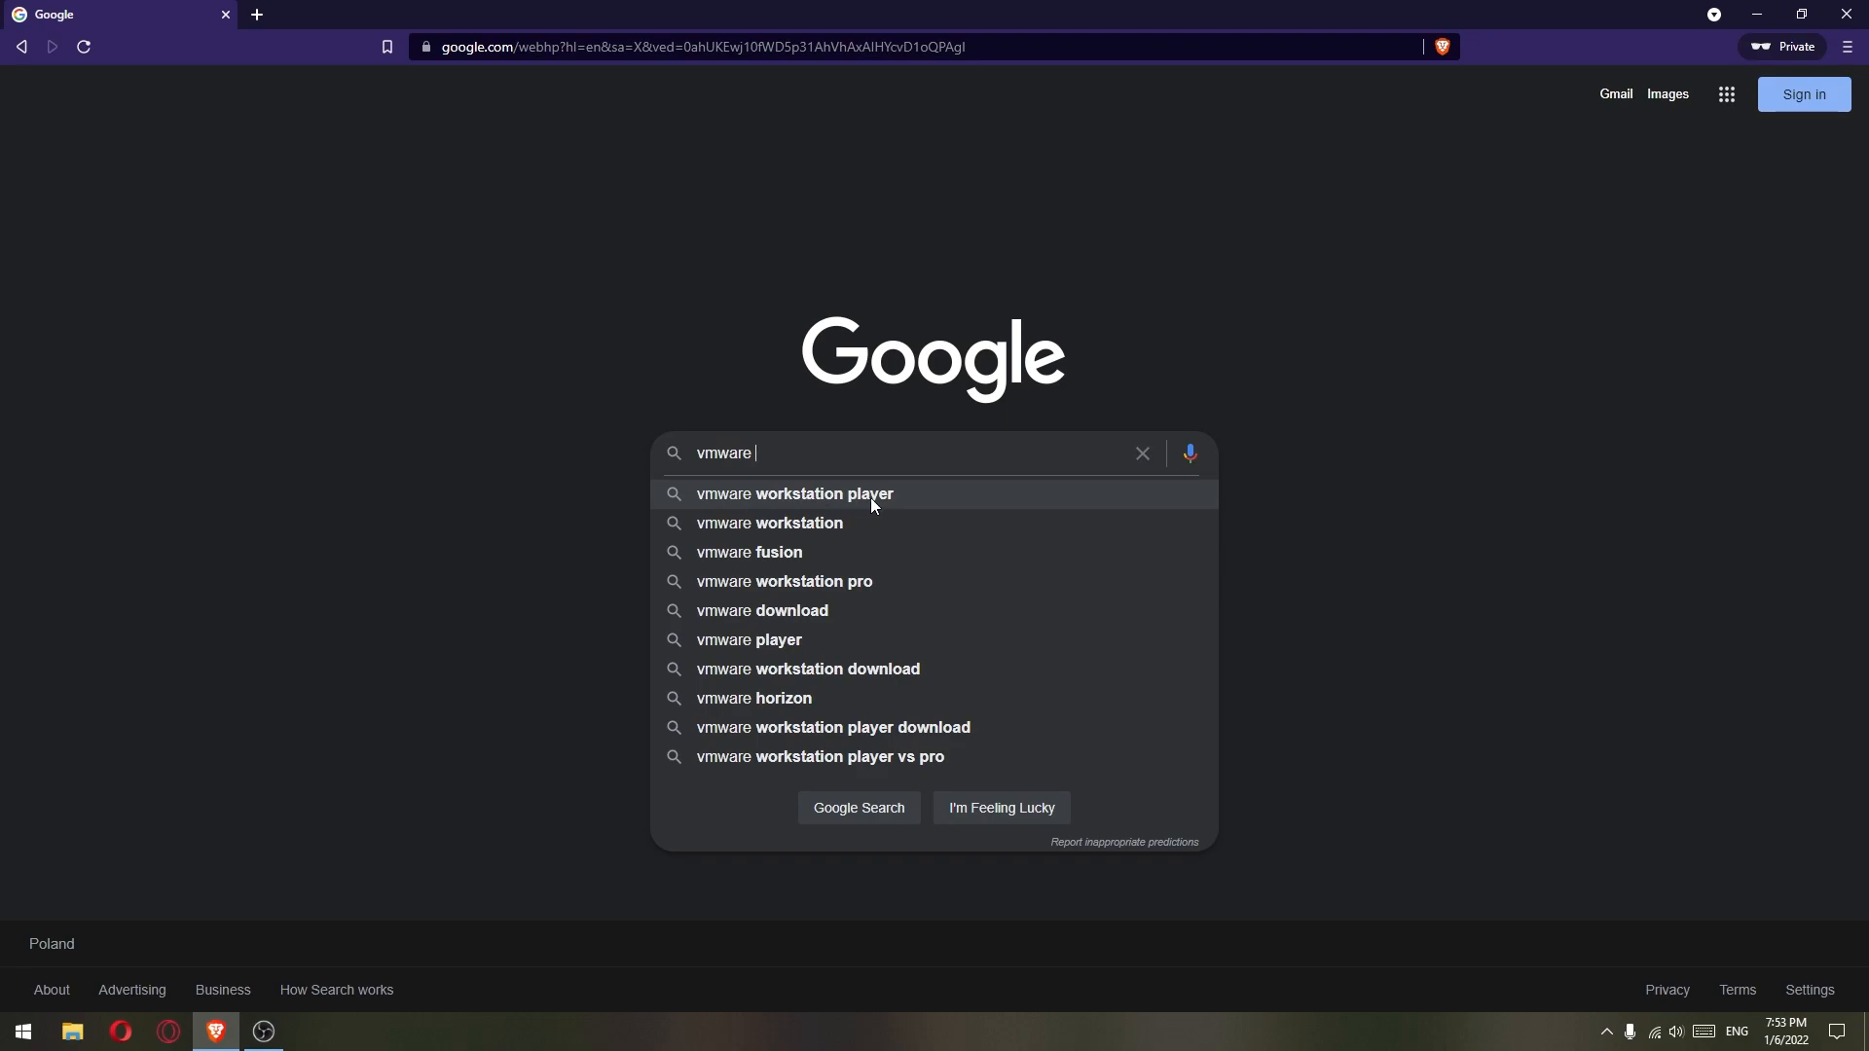
click(897, 494)
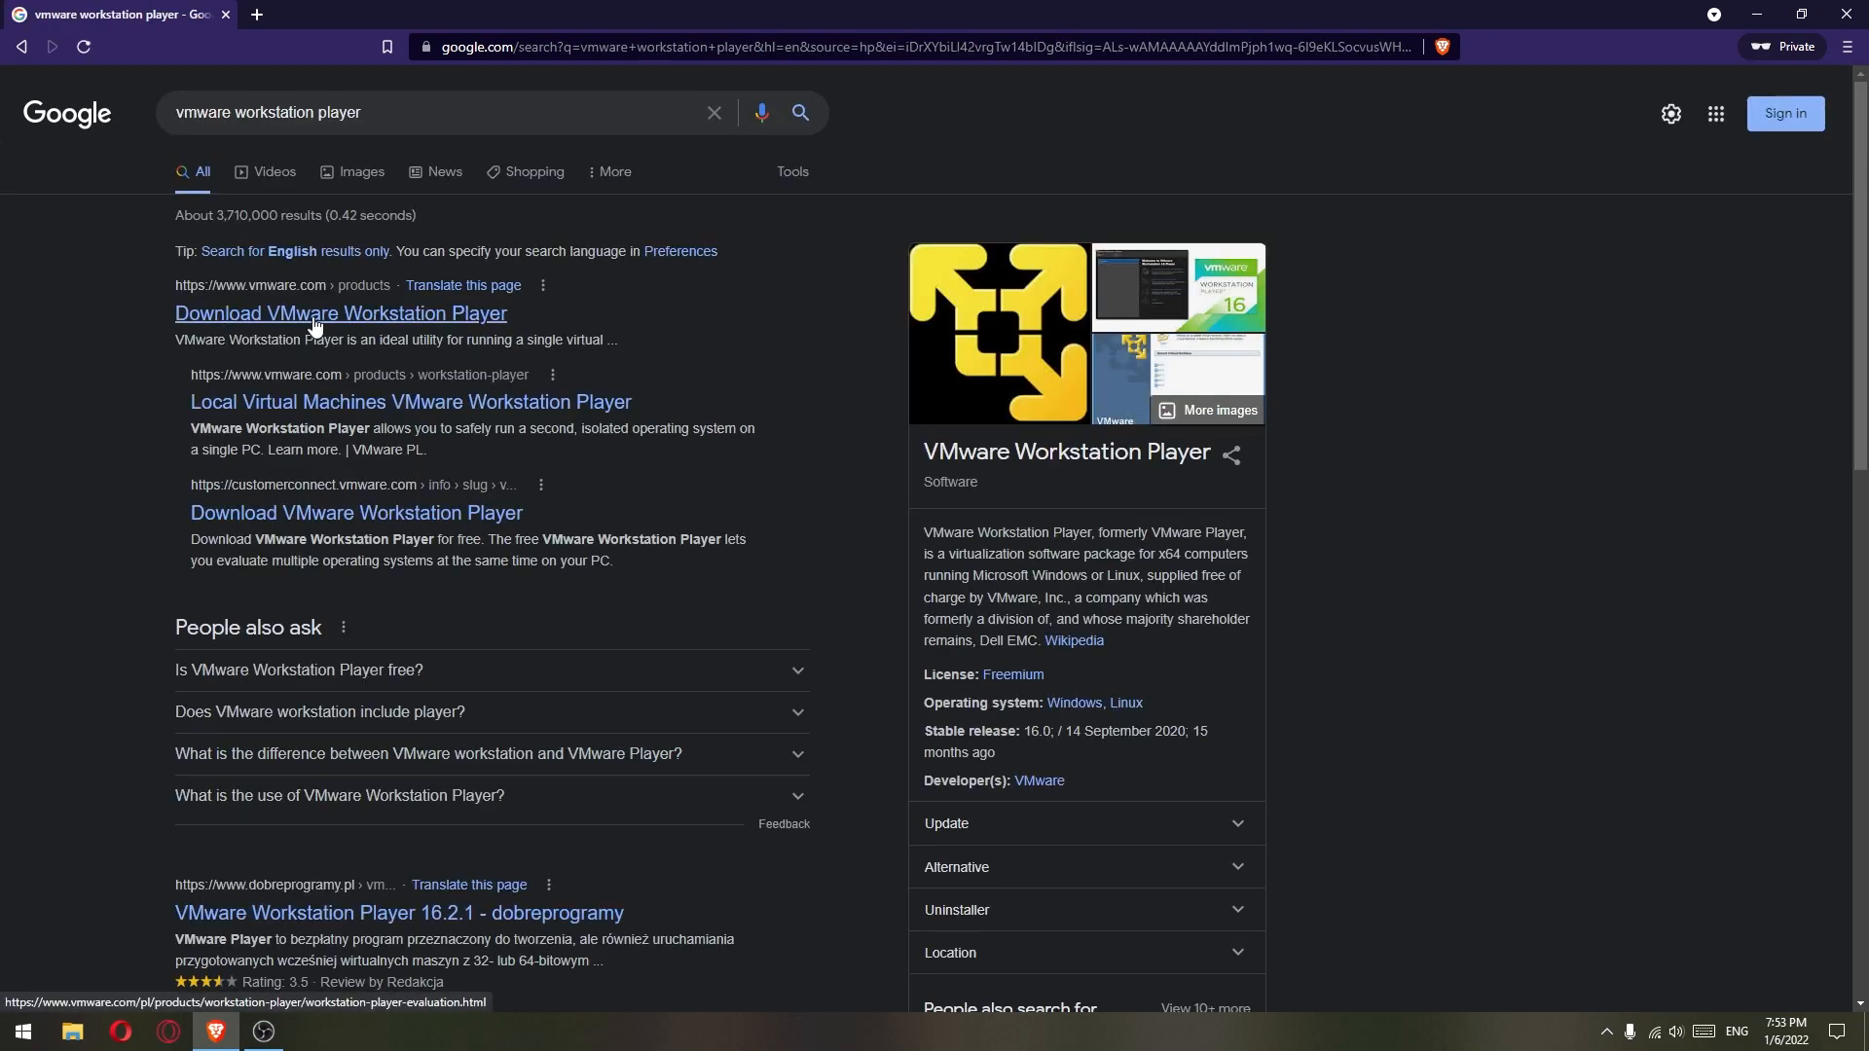
- Download the VMware Workstation 16 Player installer for Windows and save it to the Desktop
click(331, 329)
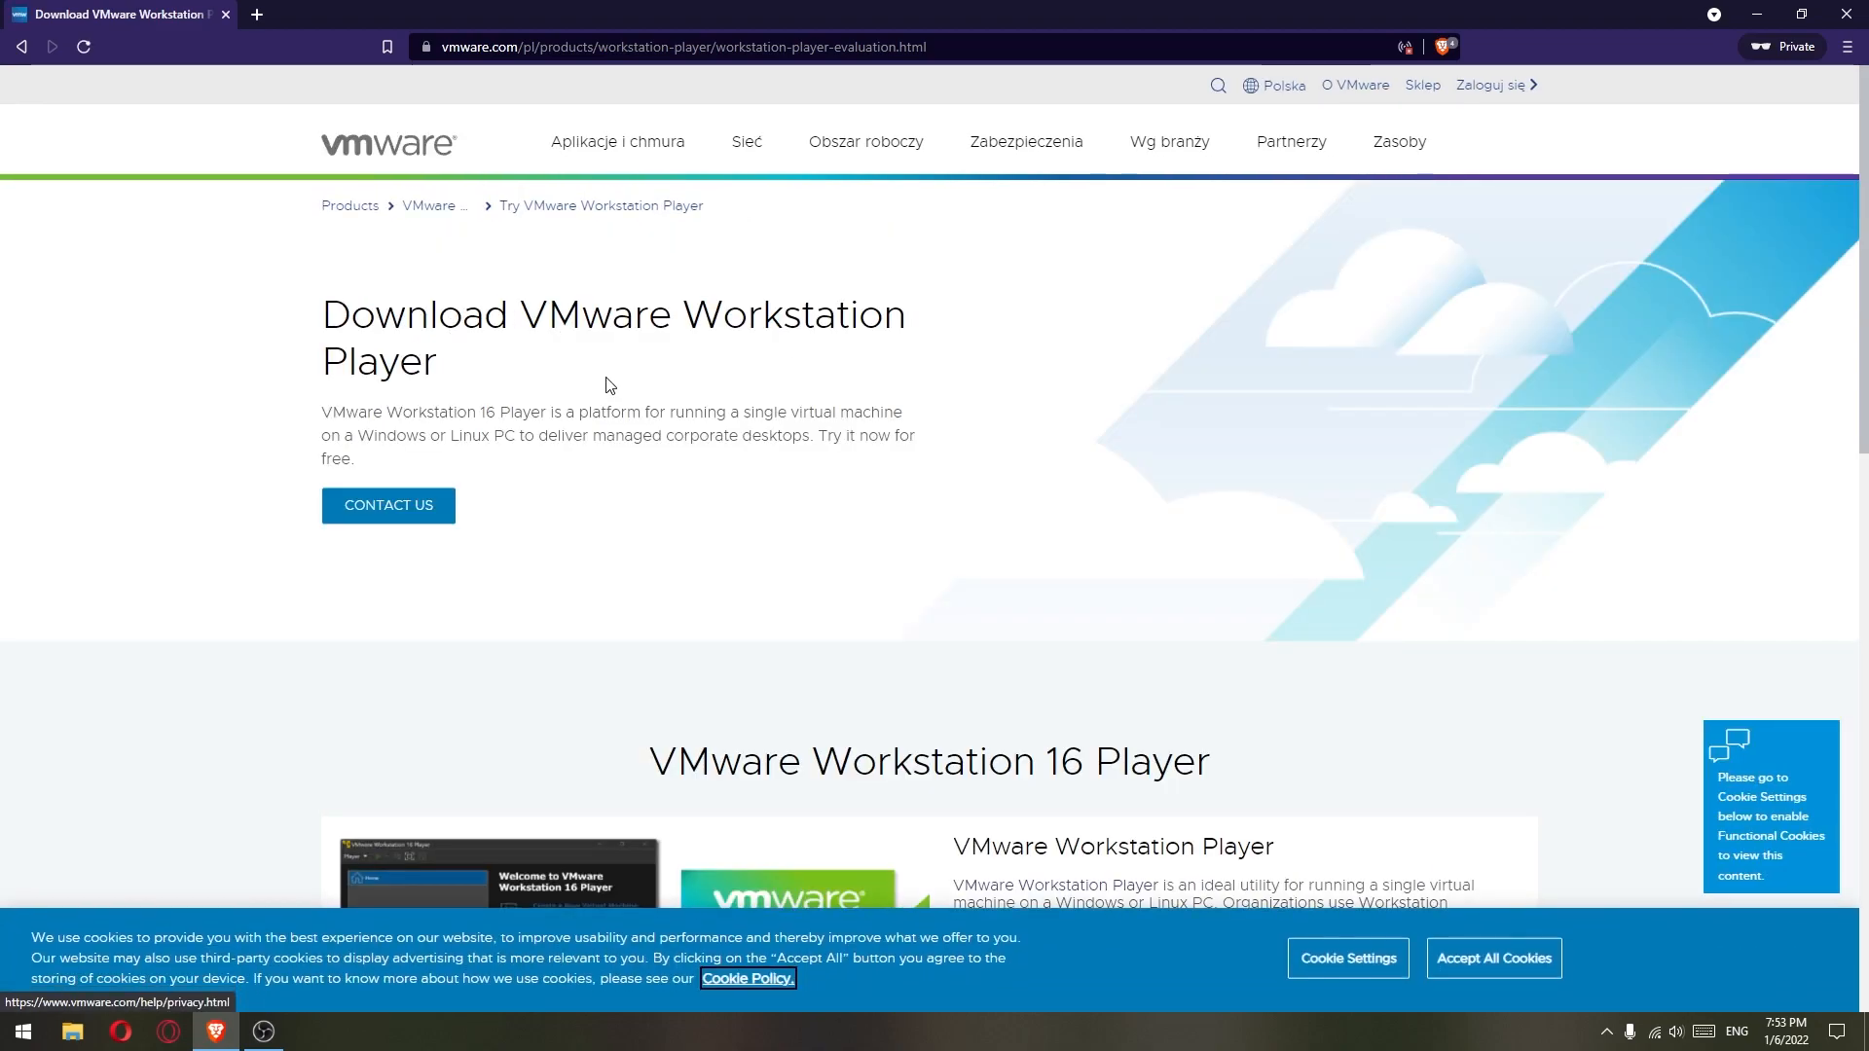
scroll(620, 373, down, 2)
scroll(620, 374, down, 6)
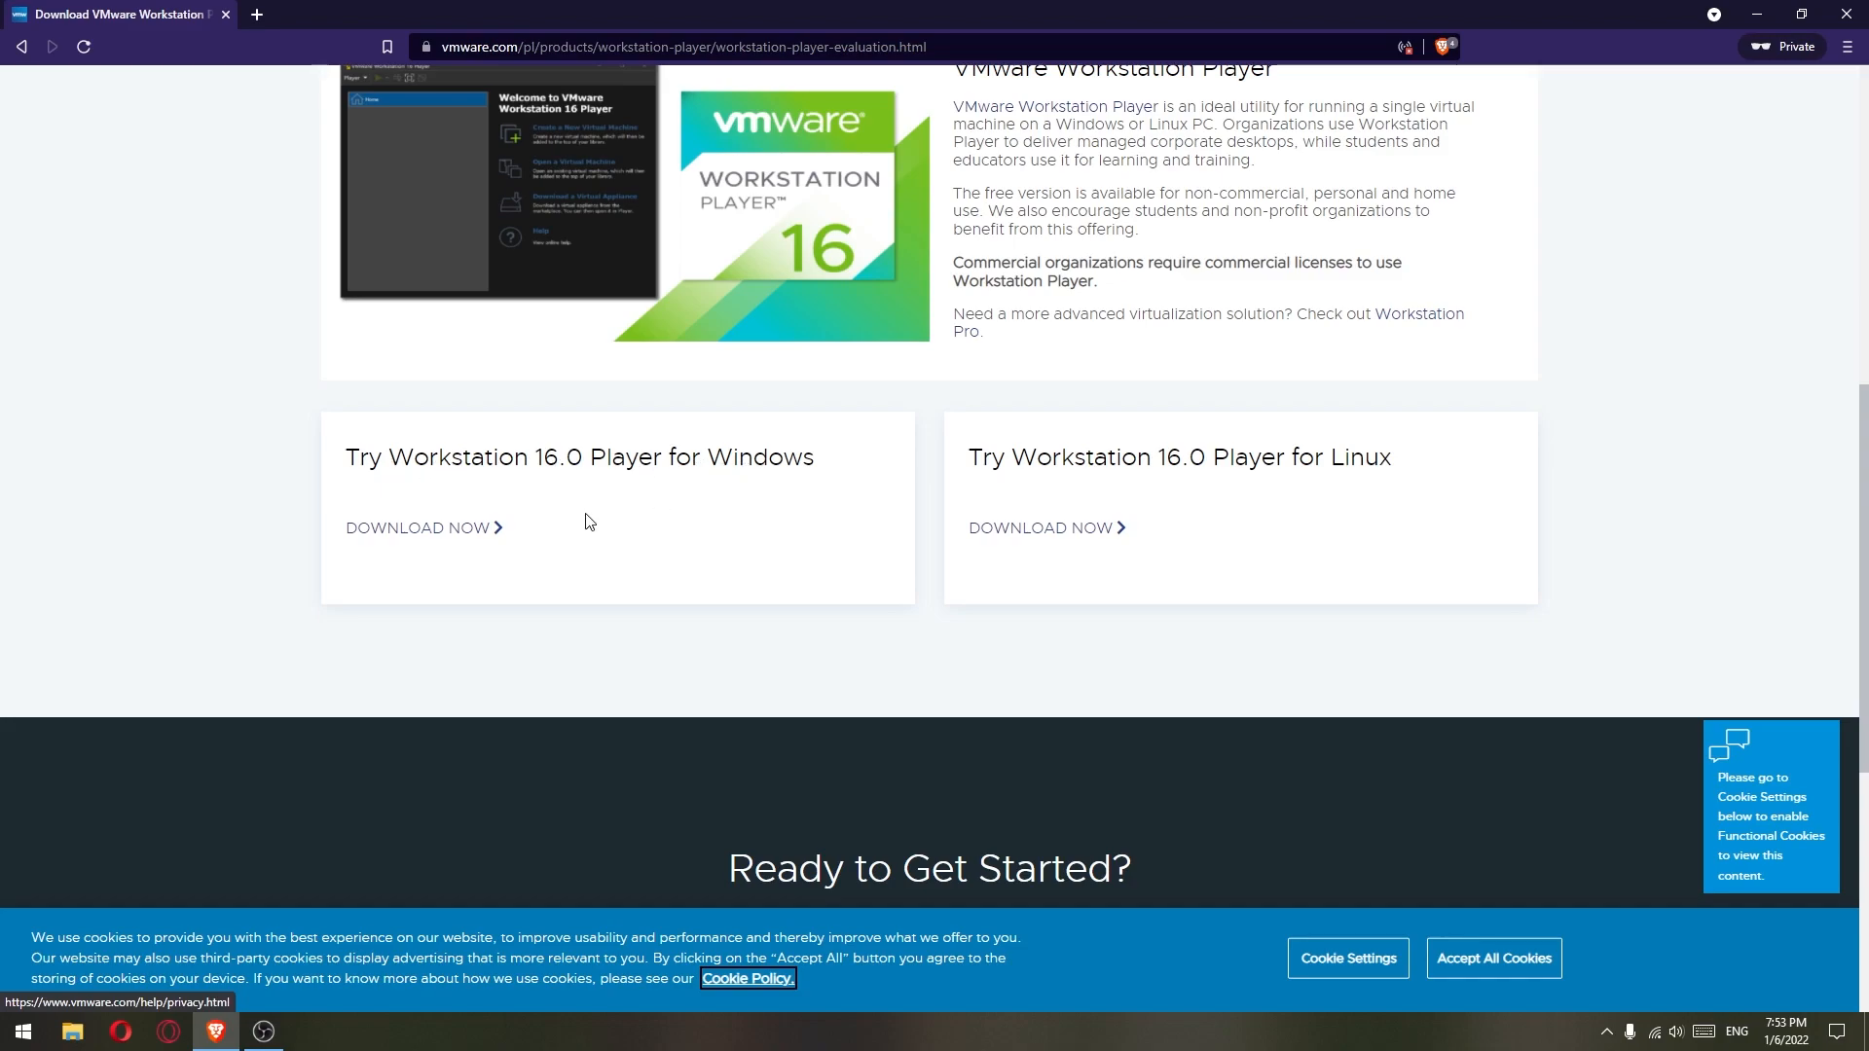
click(411, 530)
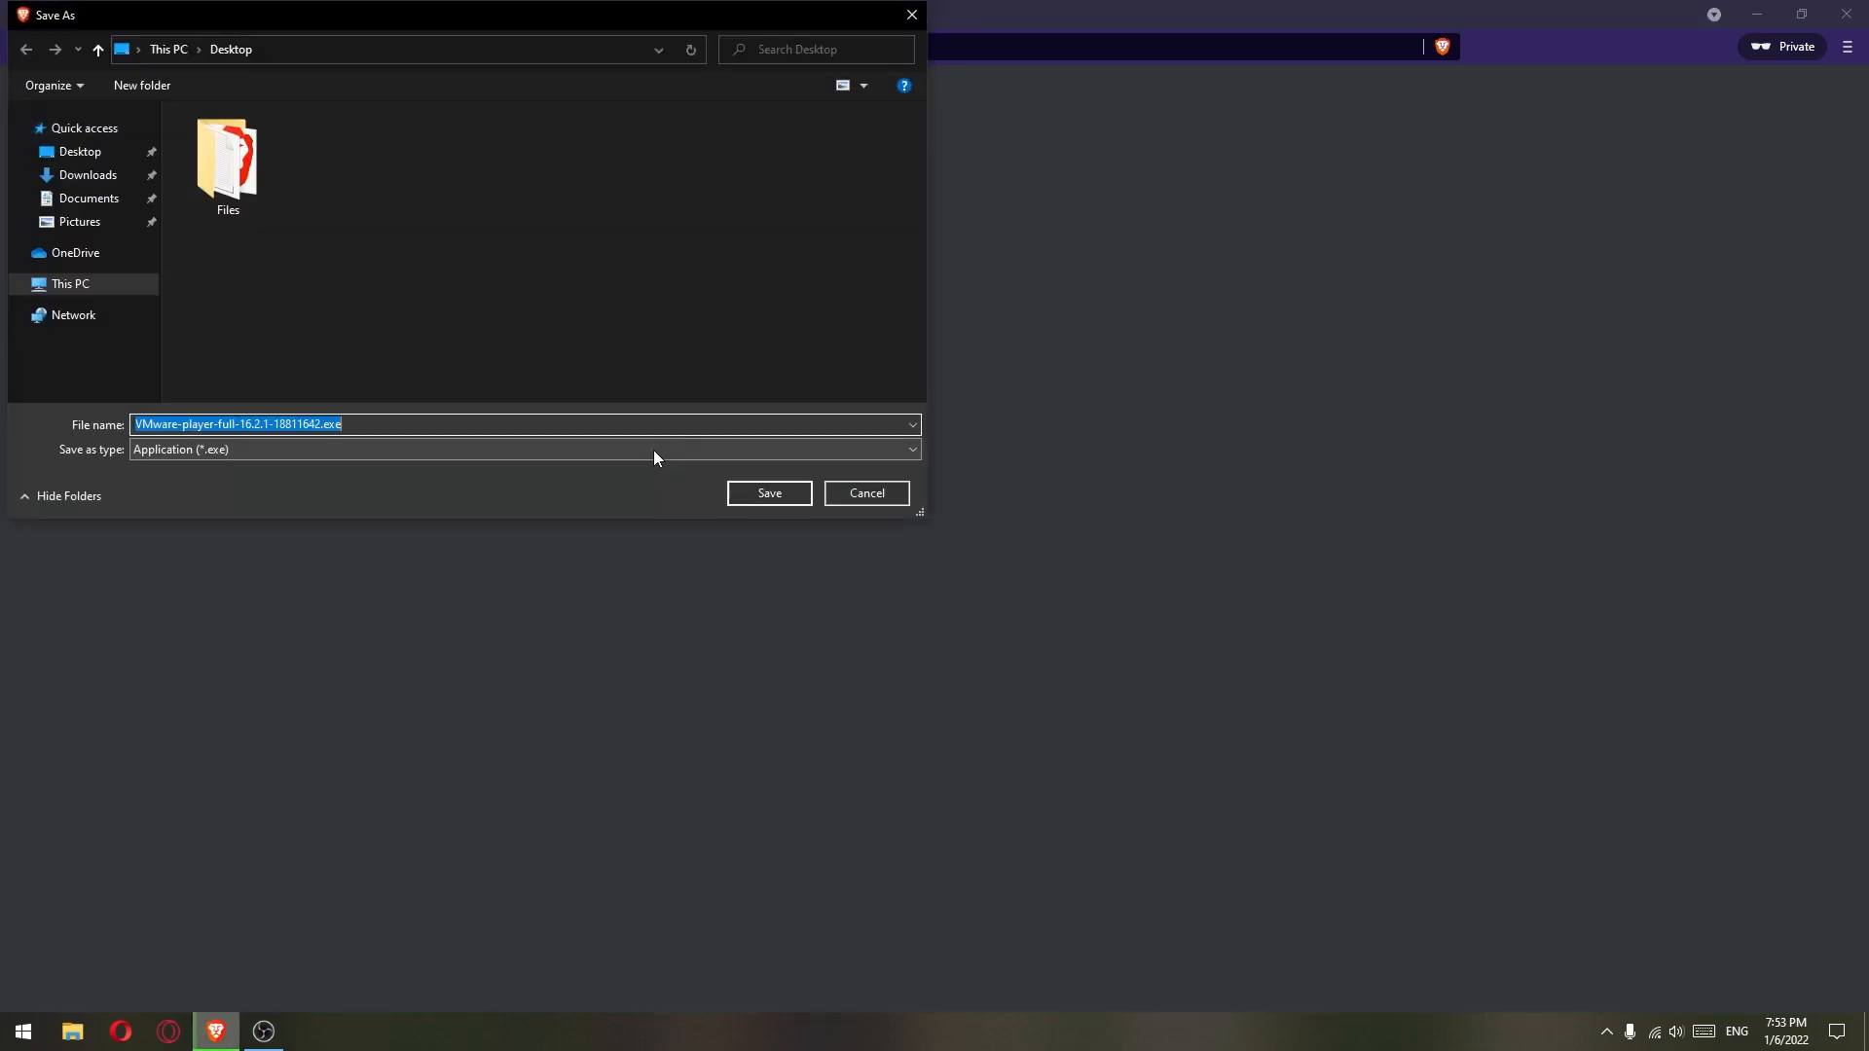
click(765, 494)
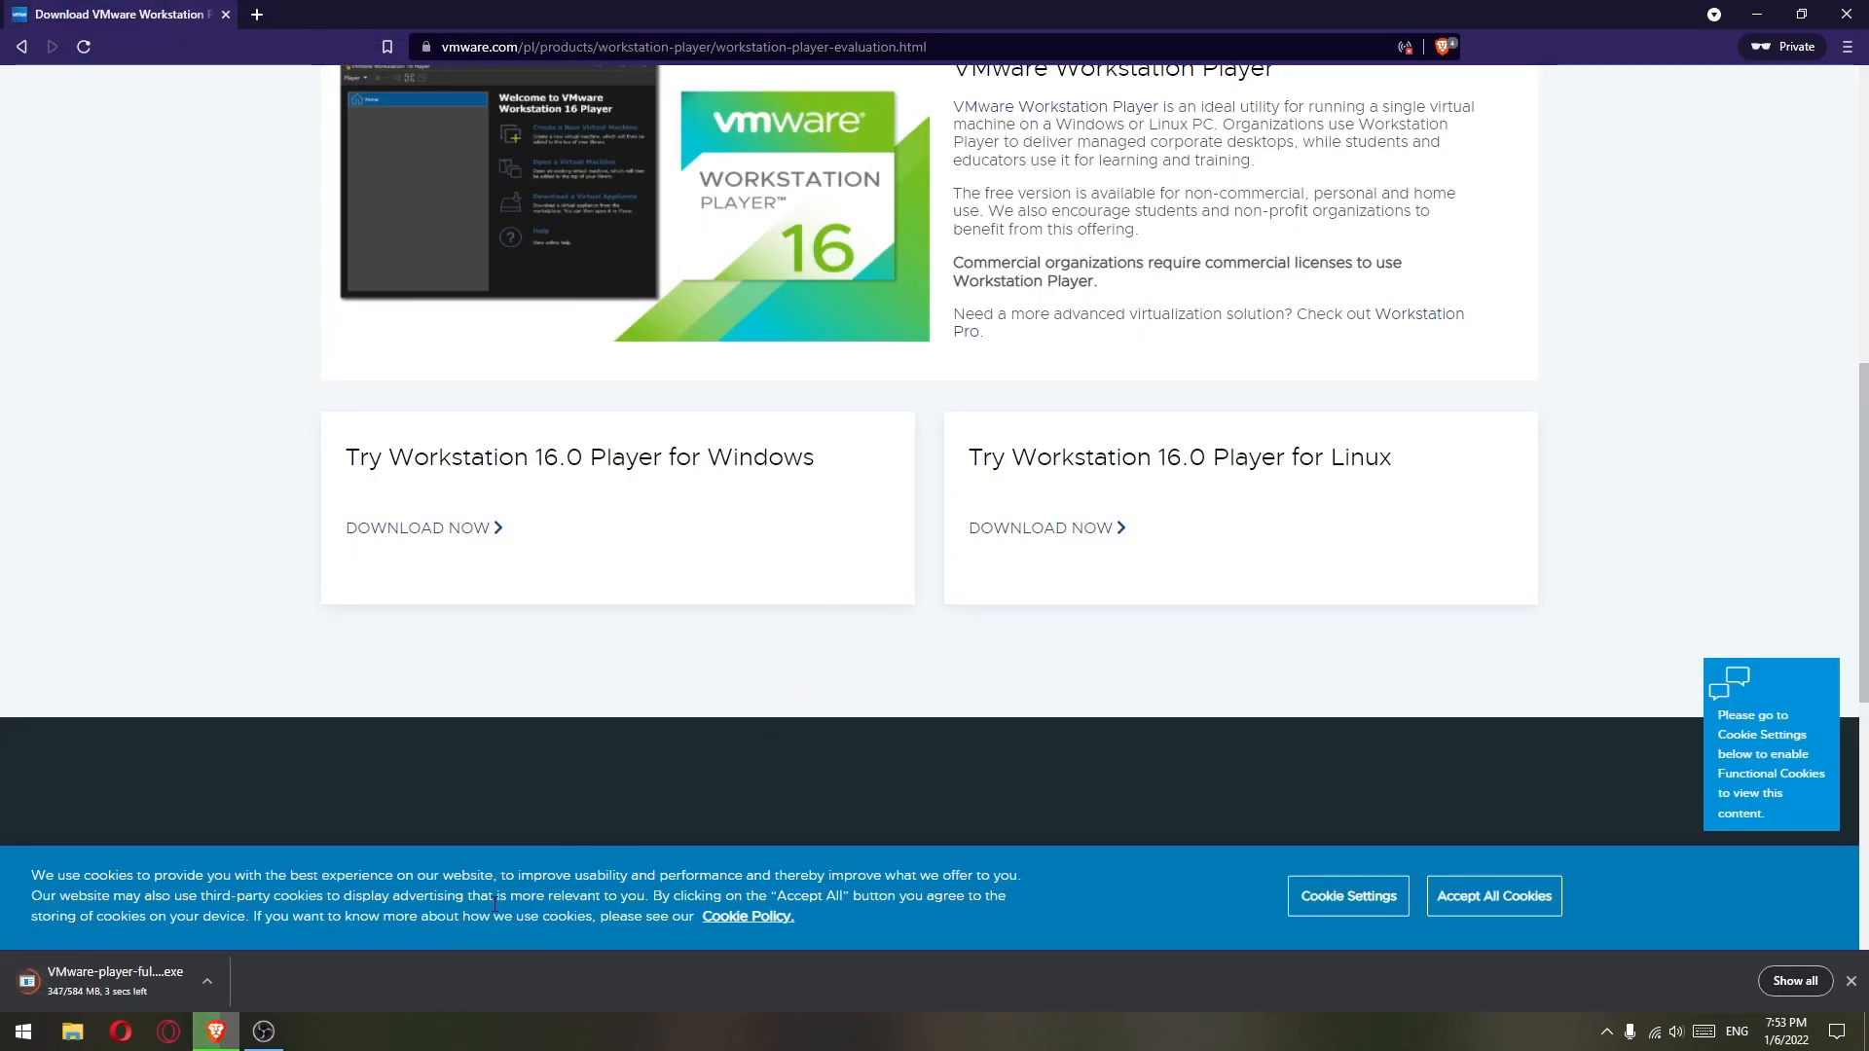
- Remove the old MediaCreationTool entry from the downloads list and minimize Brave
click(1794, 980)
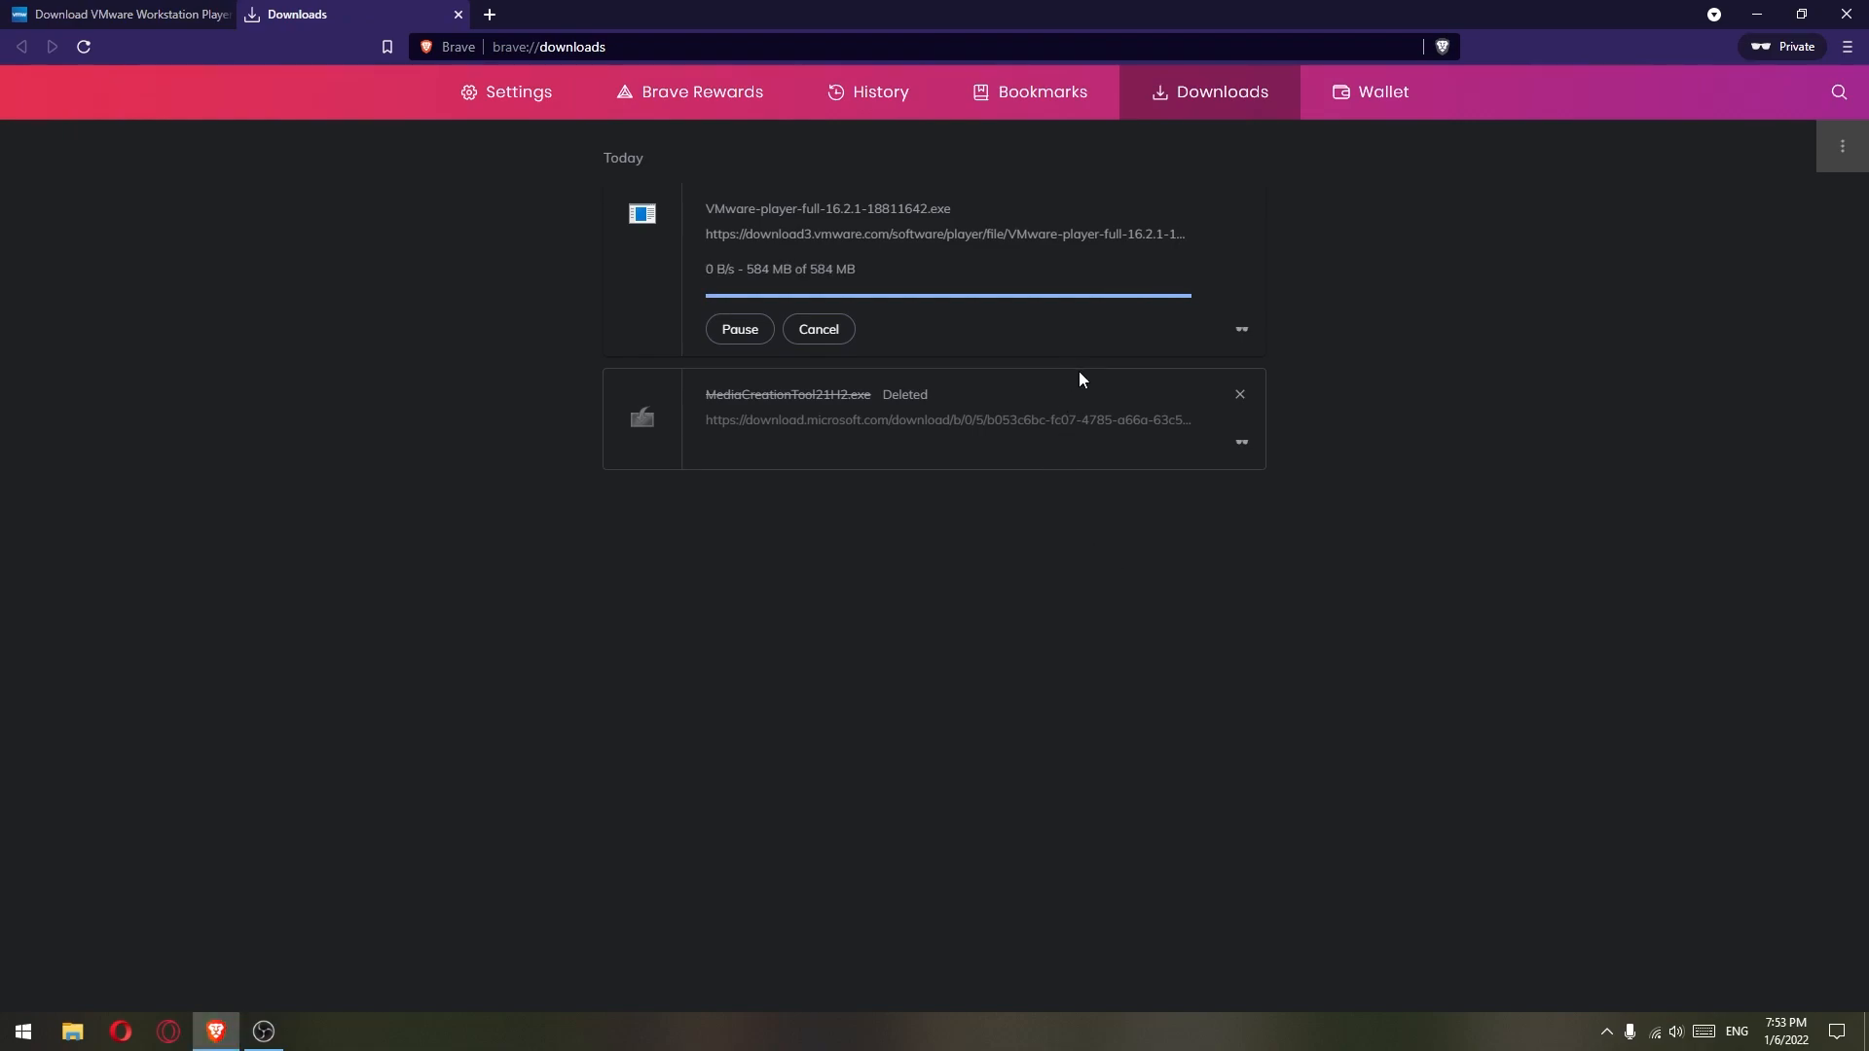
click(1239, 344)
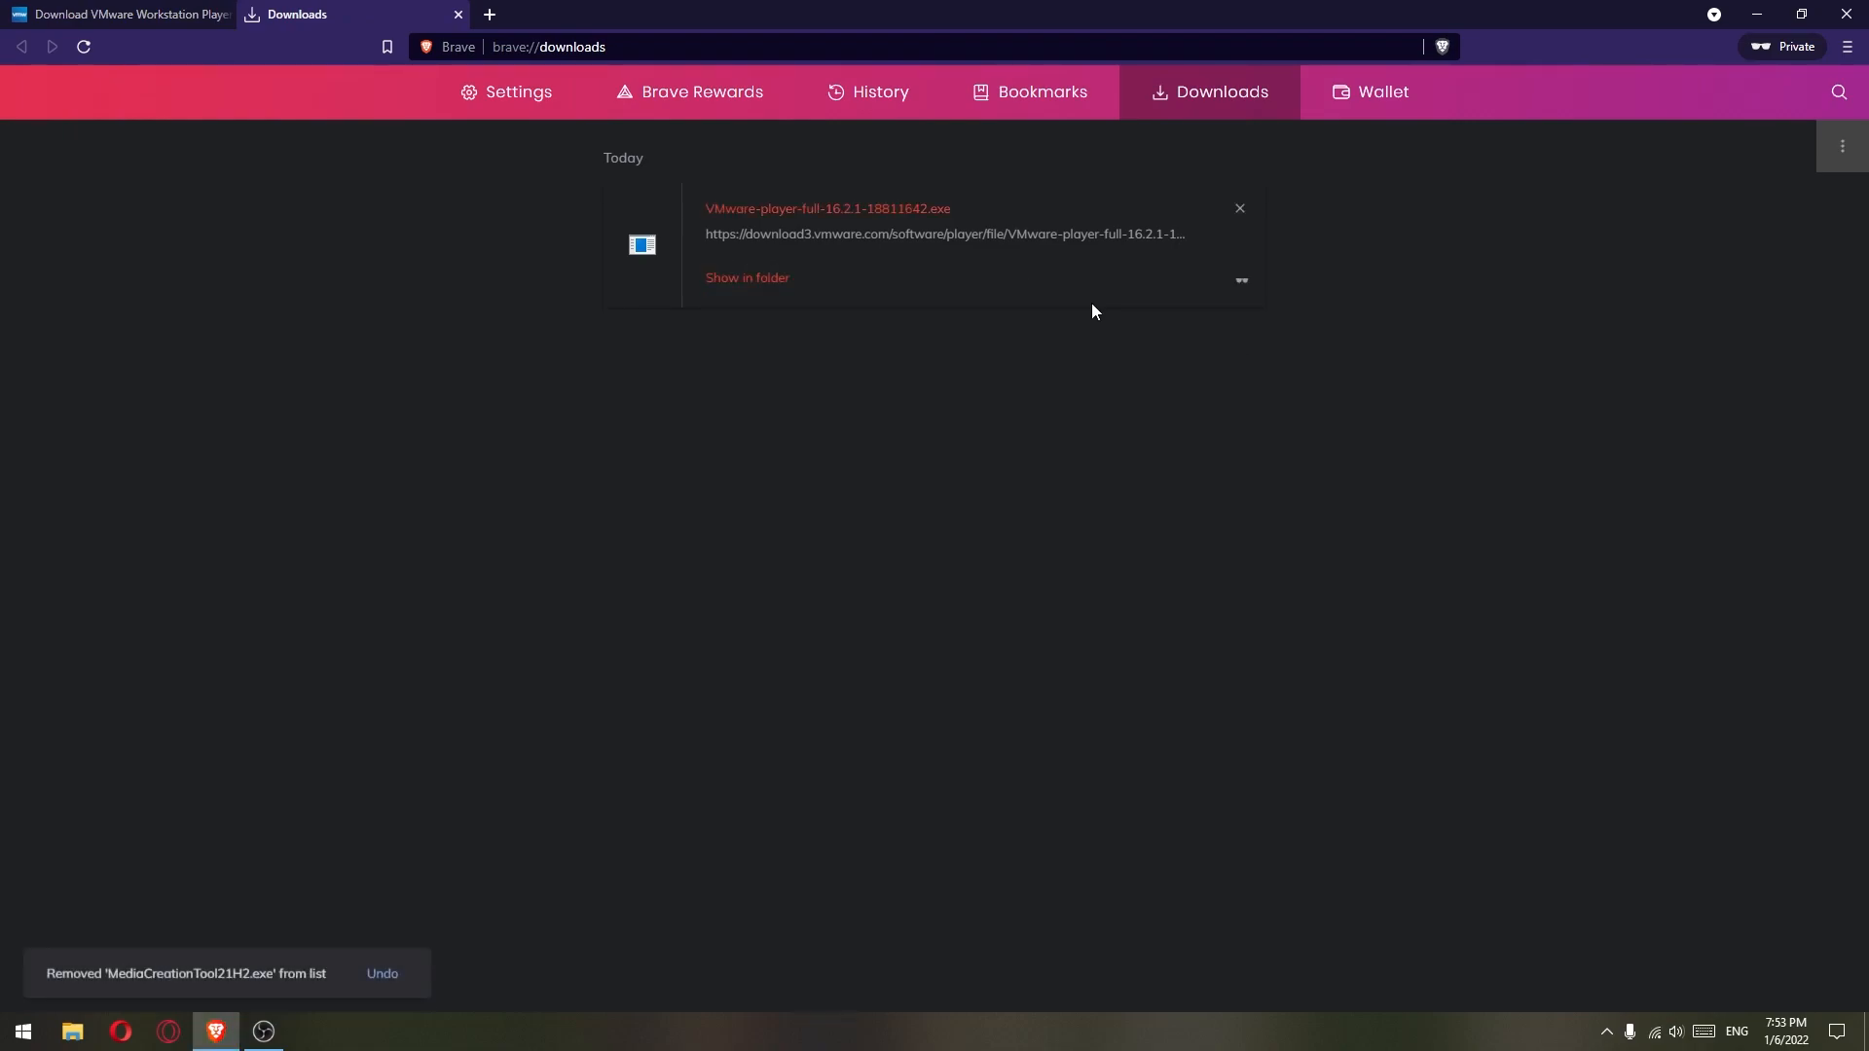
click(1757, 13)
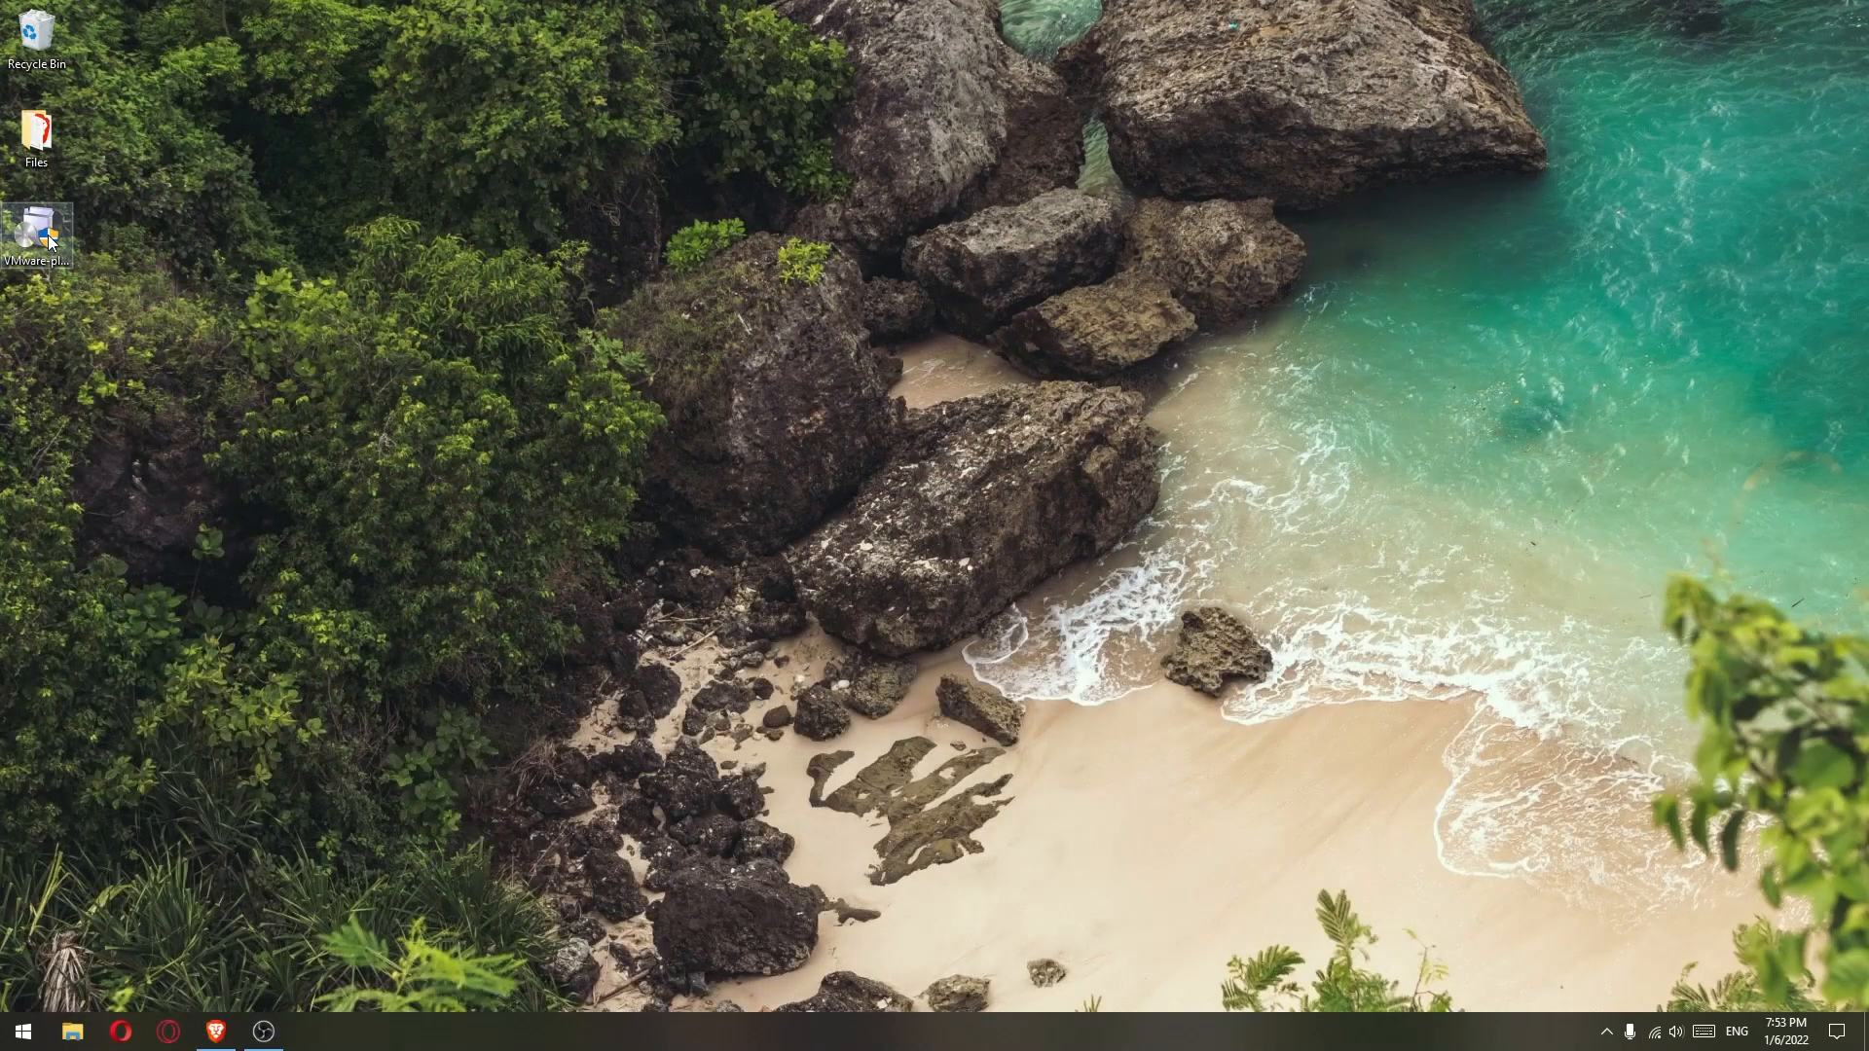
- Run the VMware Player installer, accept the licence agreement and keep the default install location
double_click(48, 235)
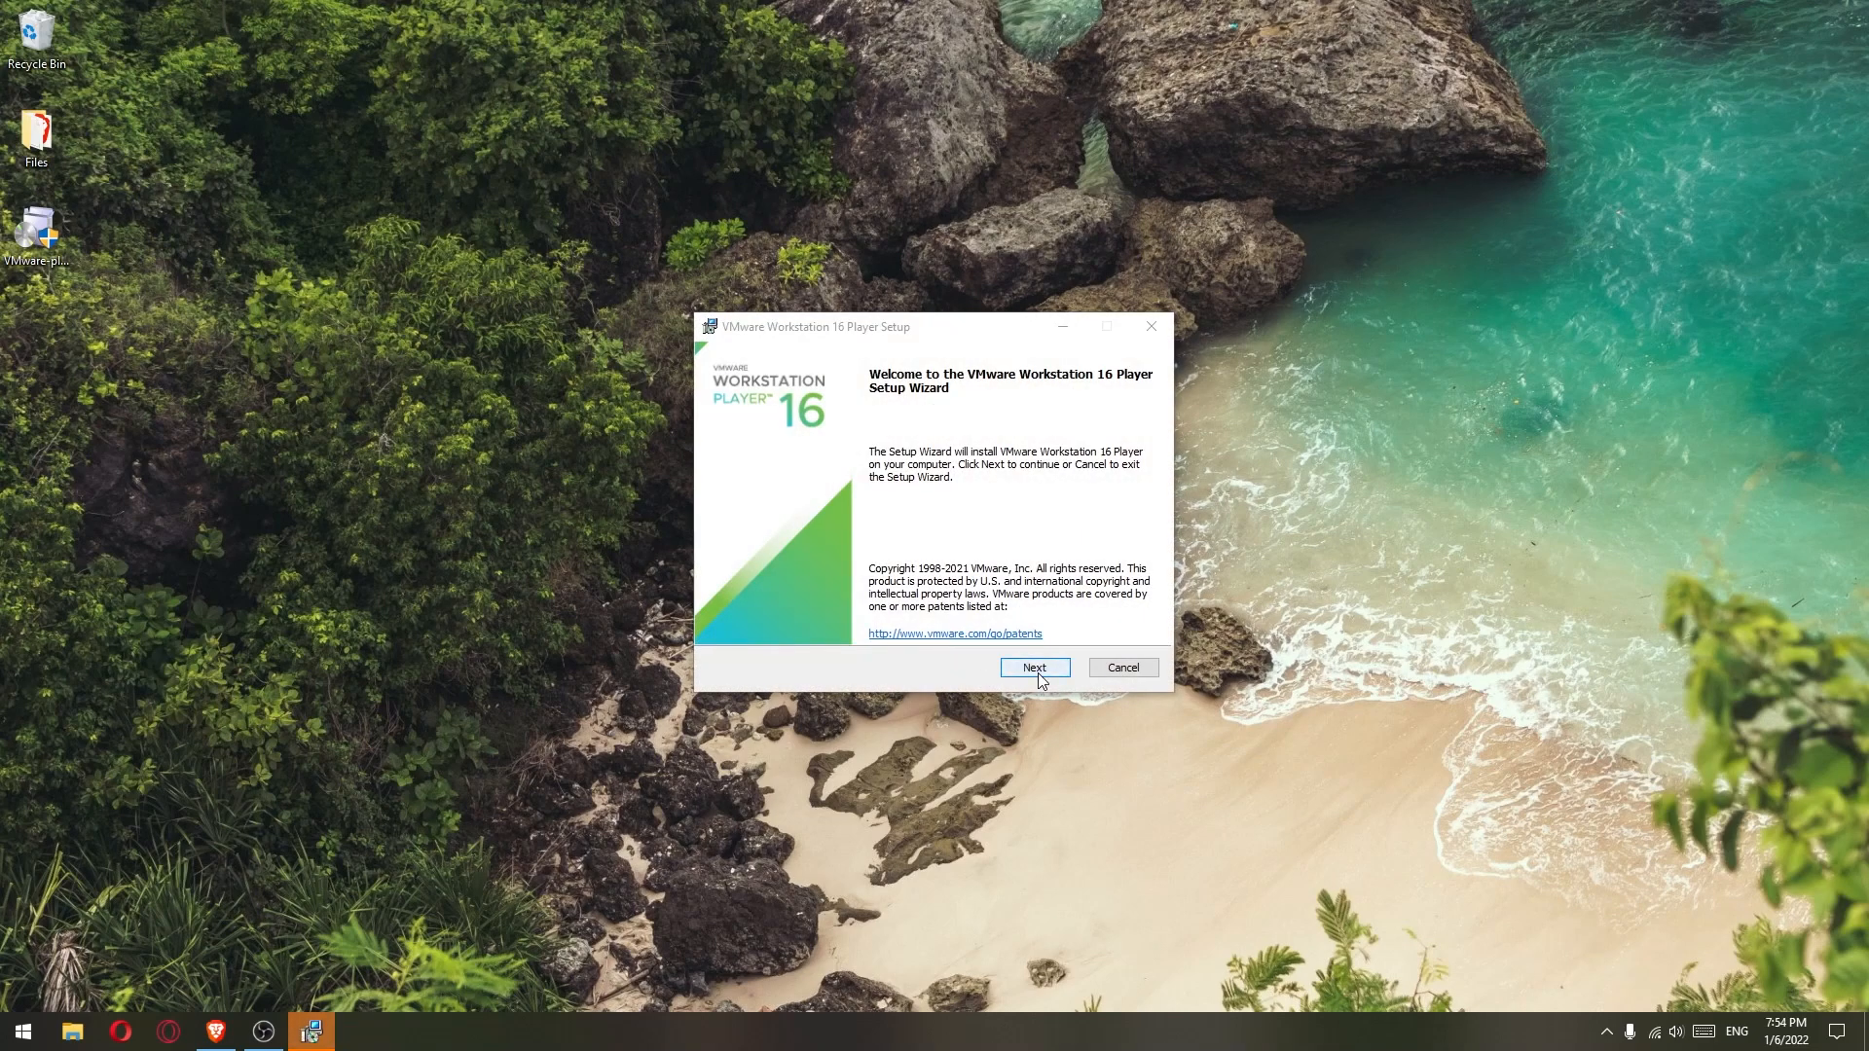
click(1035, 670)
click(725, 624)
click(1039, 668)
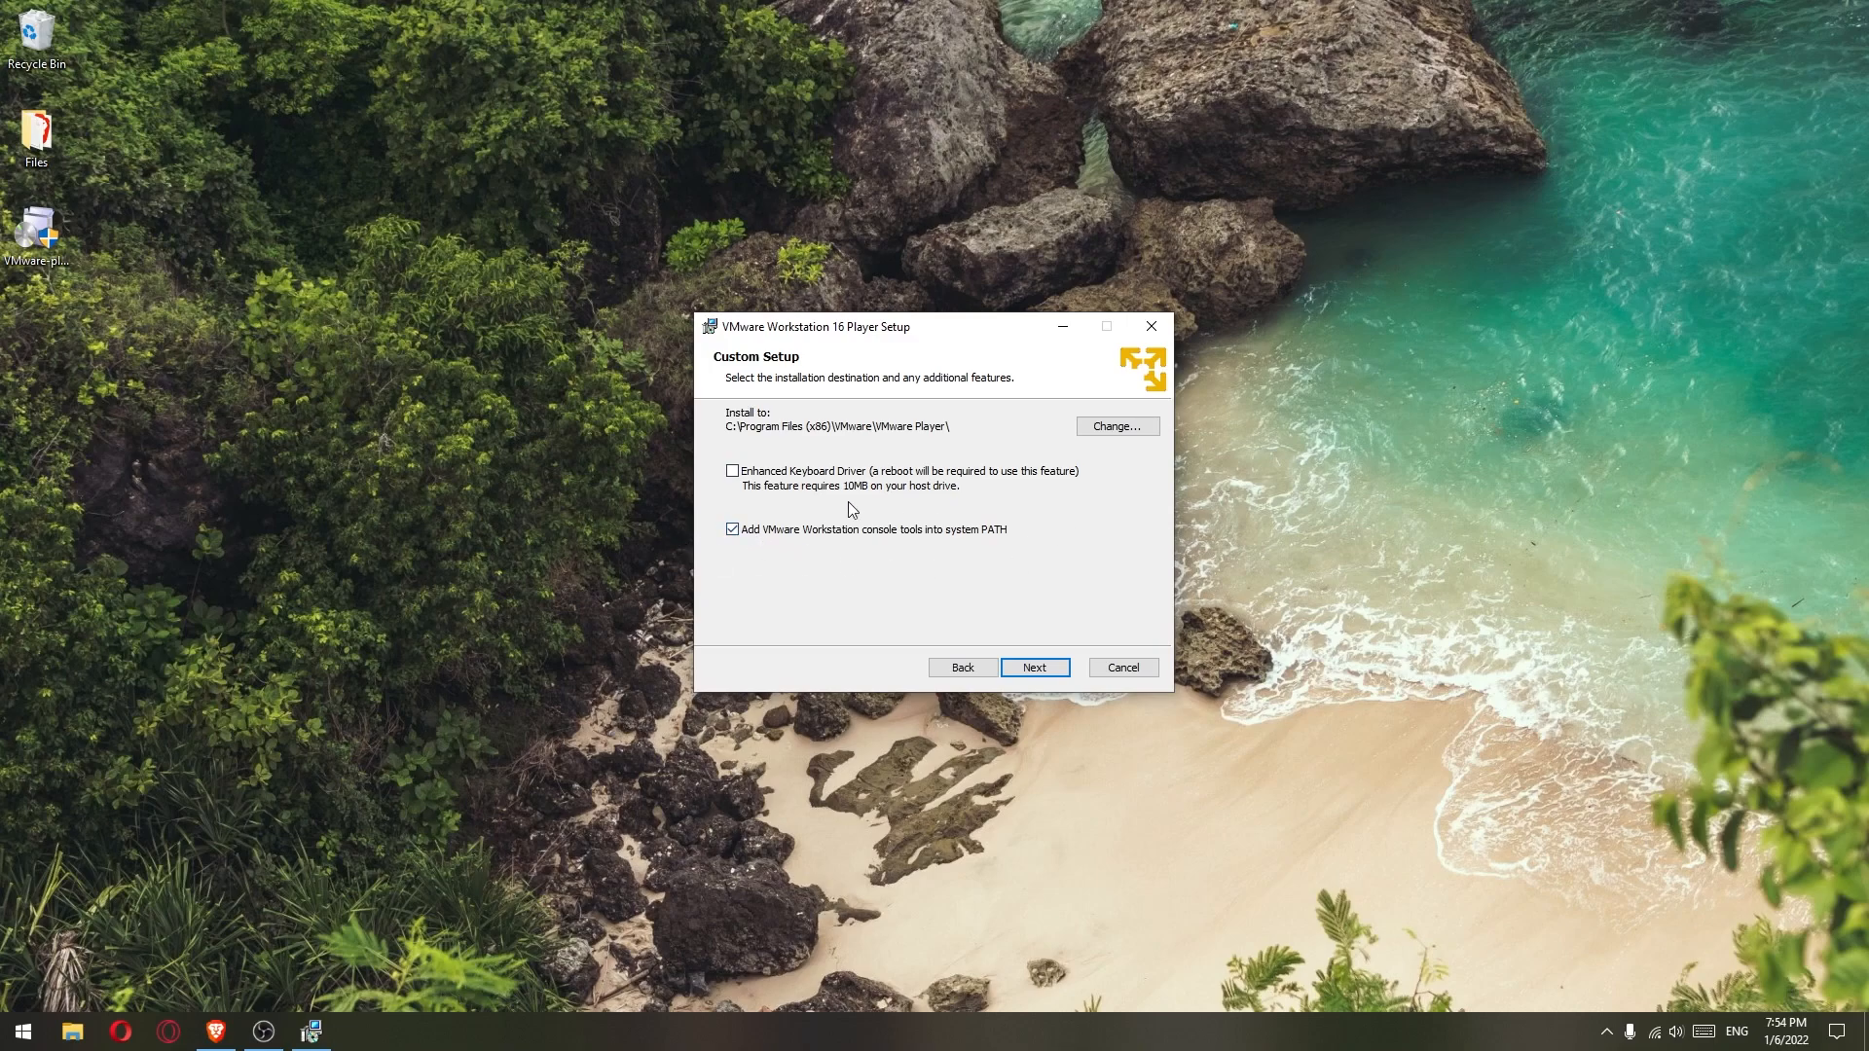
click(1044, 676)
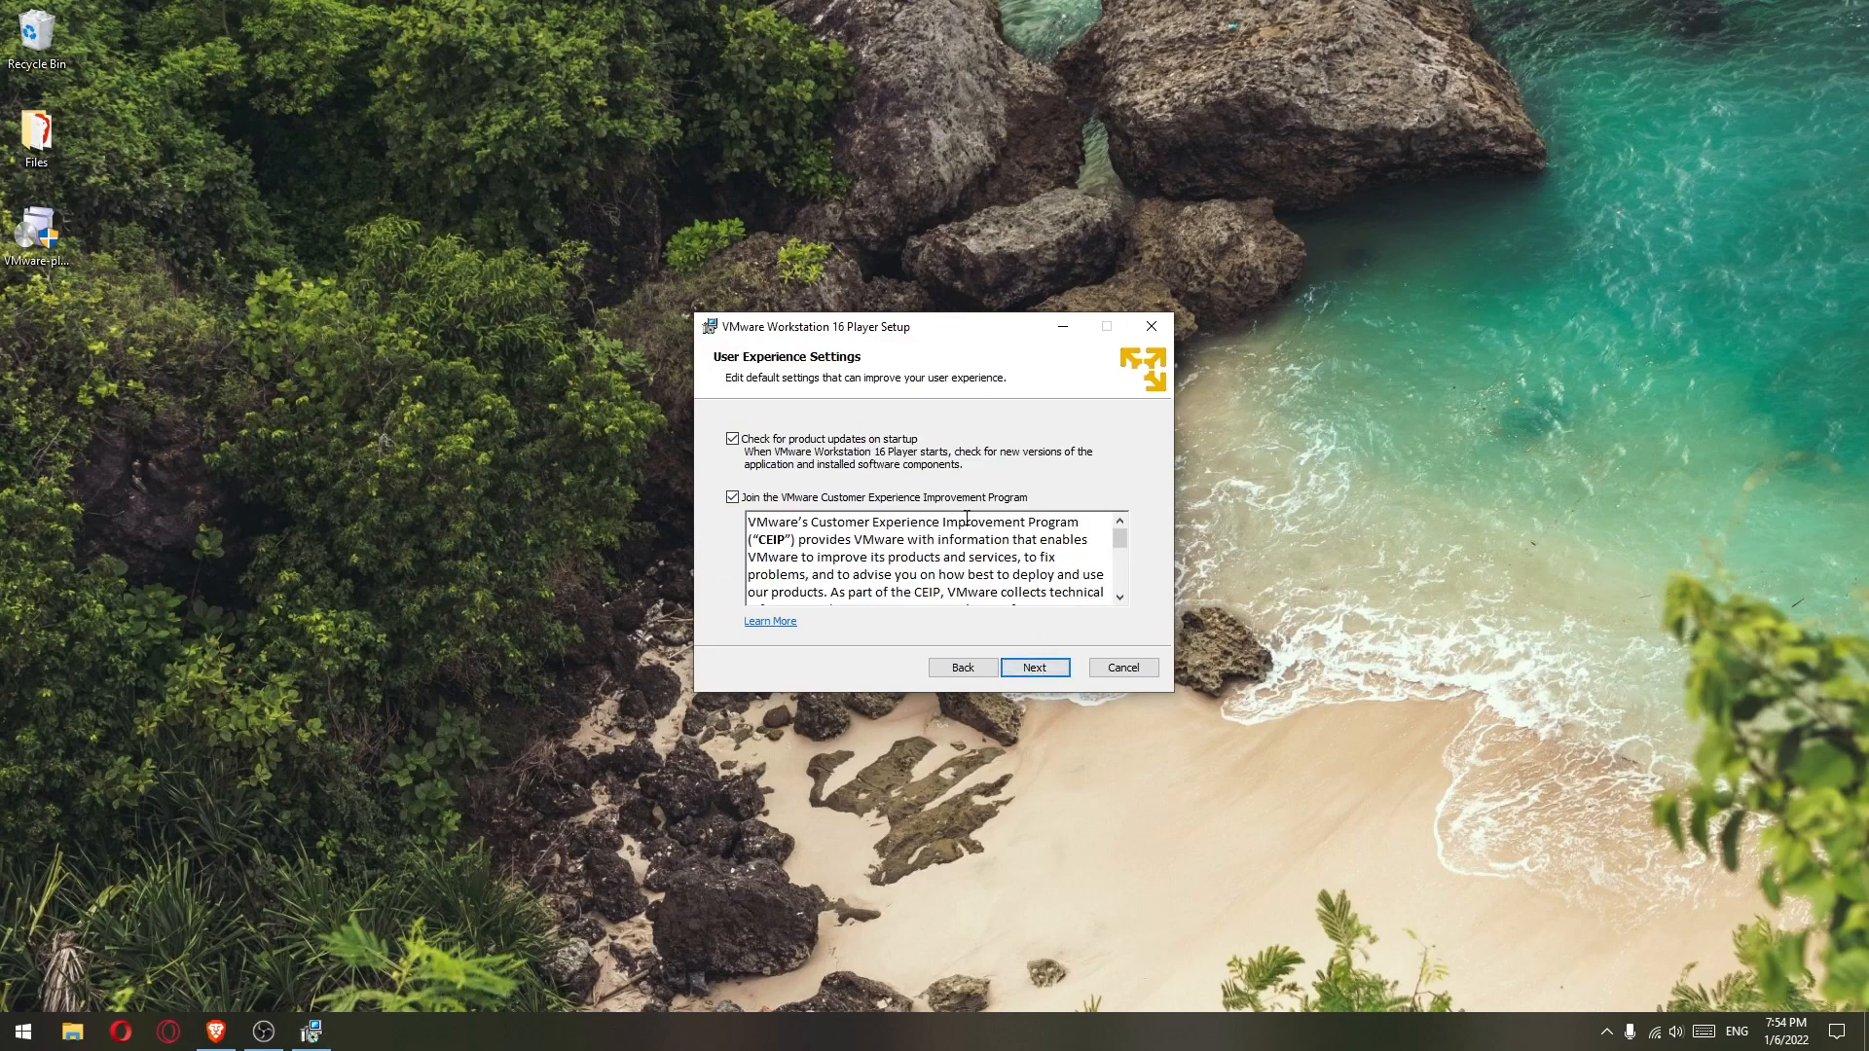
- Opt out of the Customer Experience Improvement Program, keep default shortcuts, and start installing
click(733, 499)
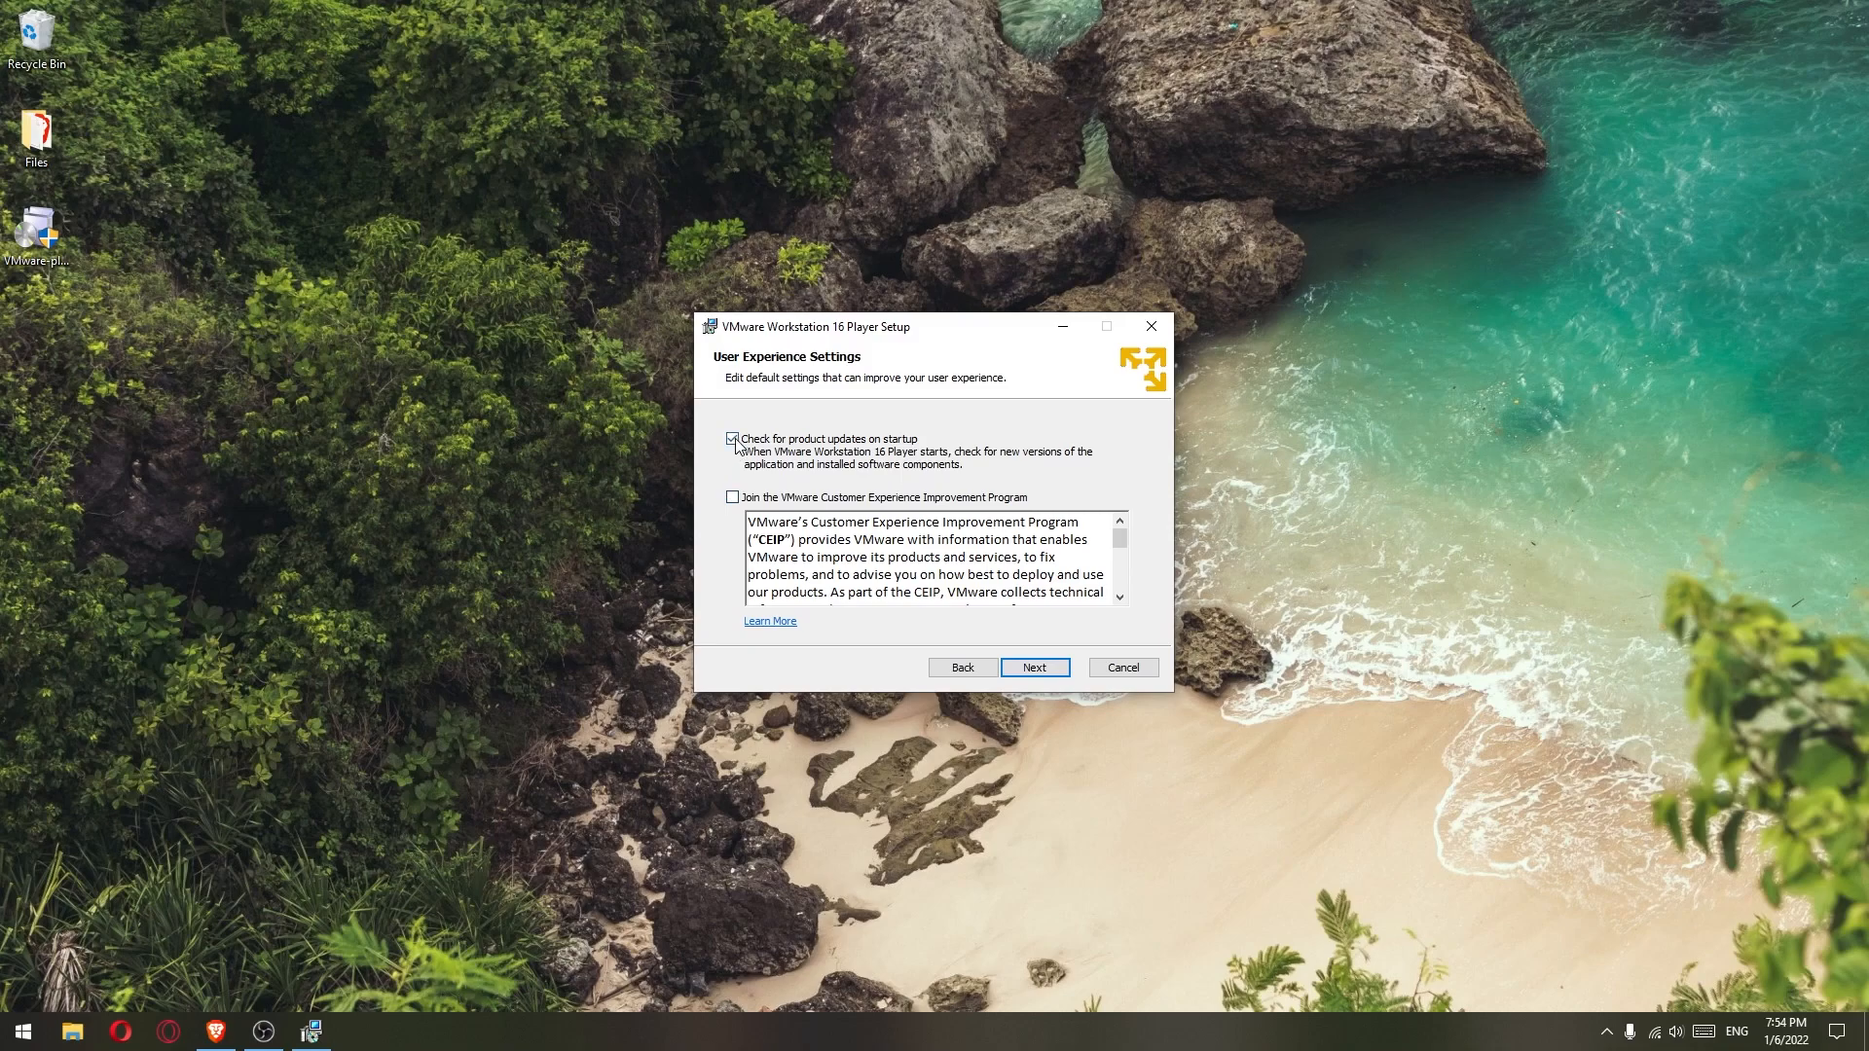
click(1043, 674)
click(1036, 668)
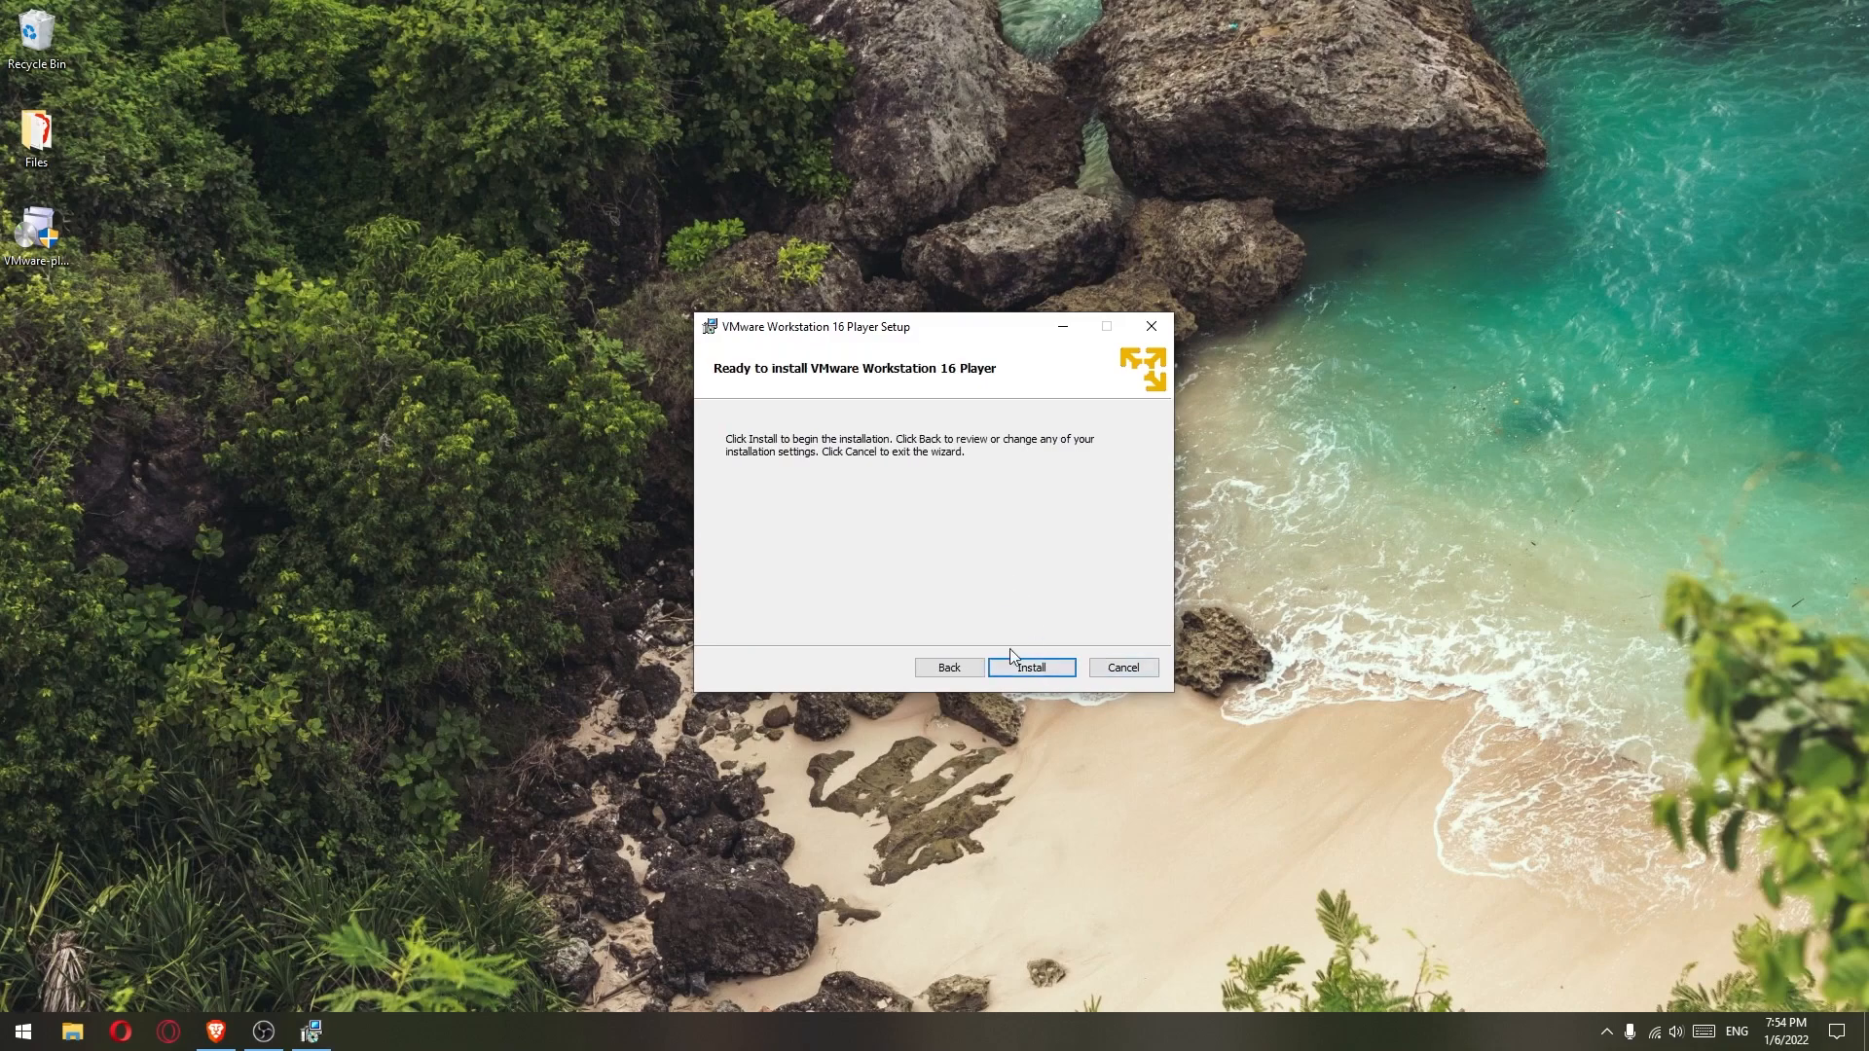
click(1029, 669)
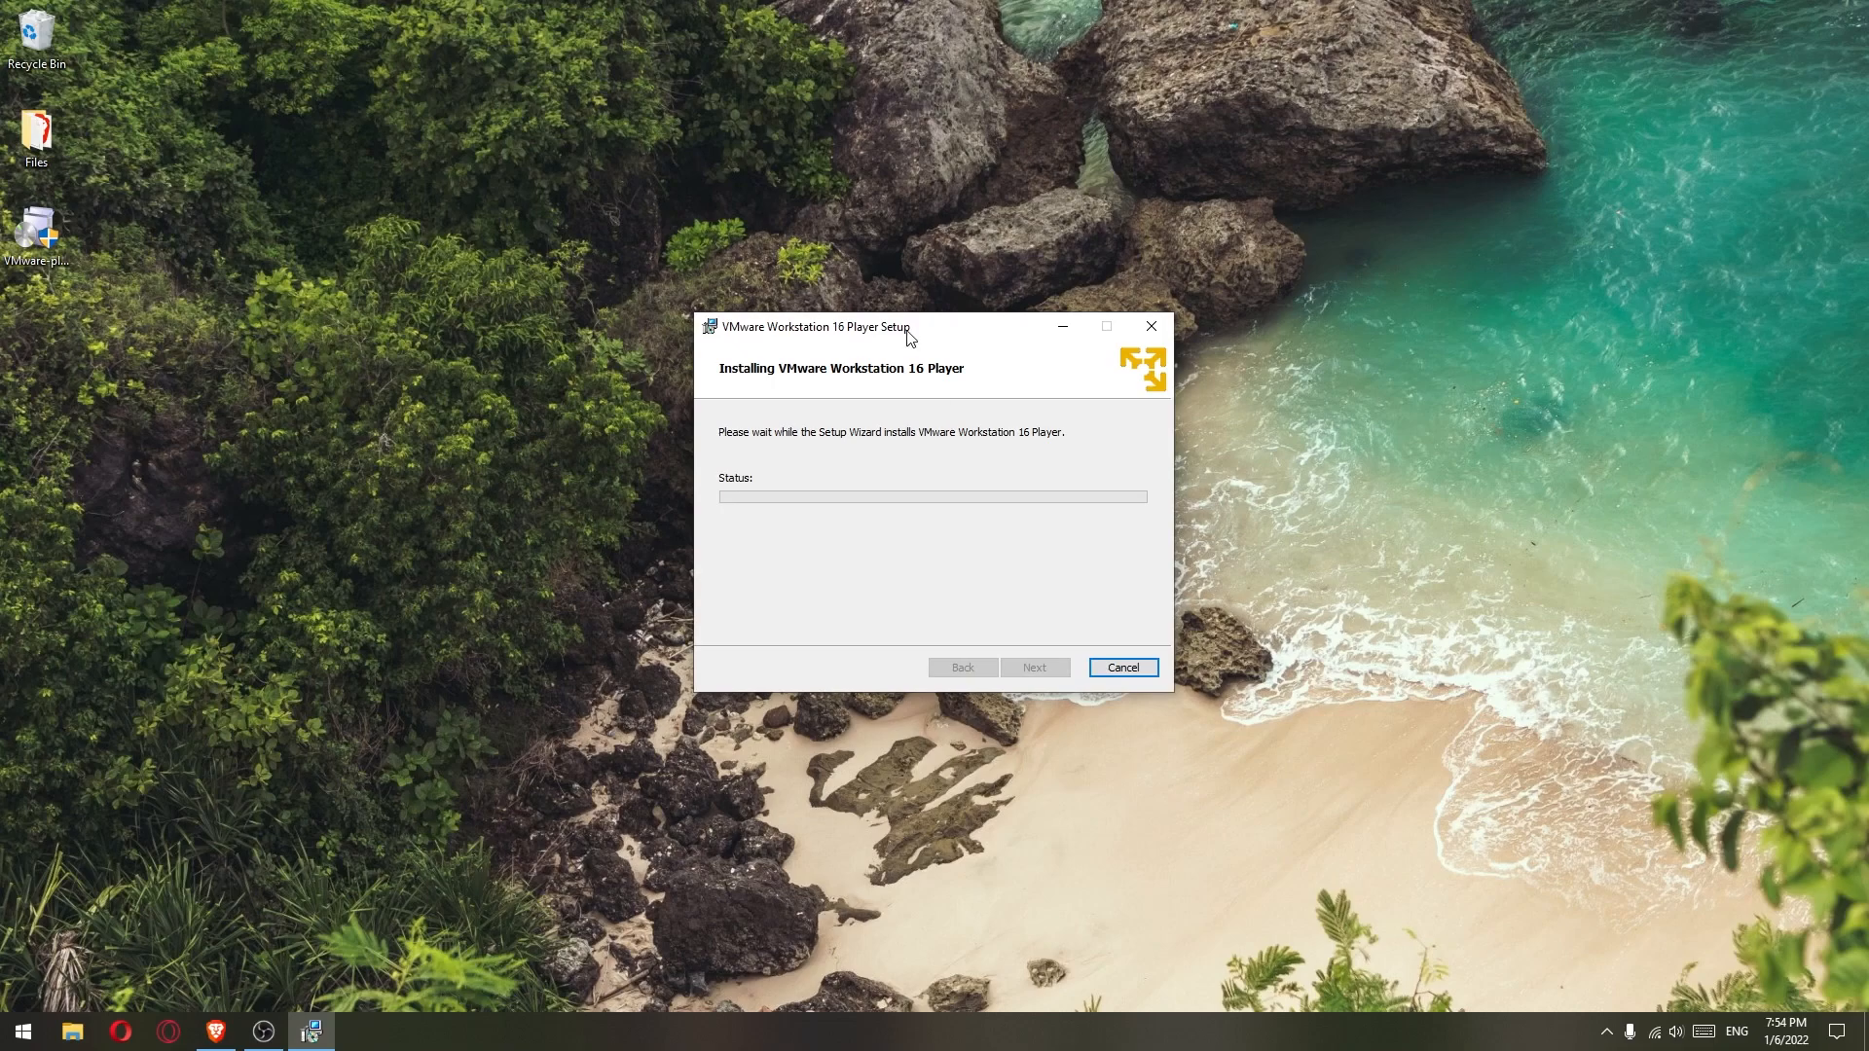
drag(906, 331, 921, 329)
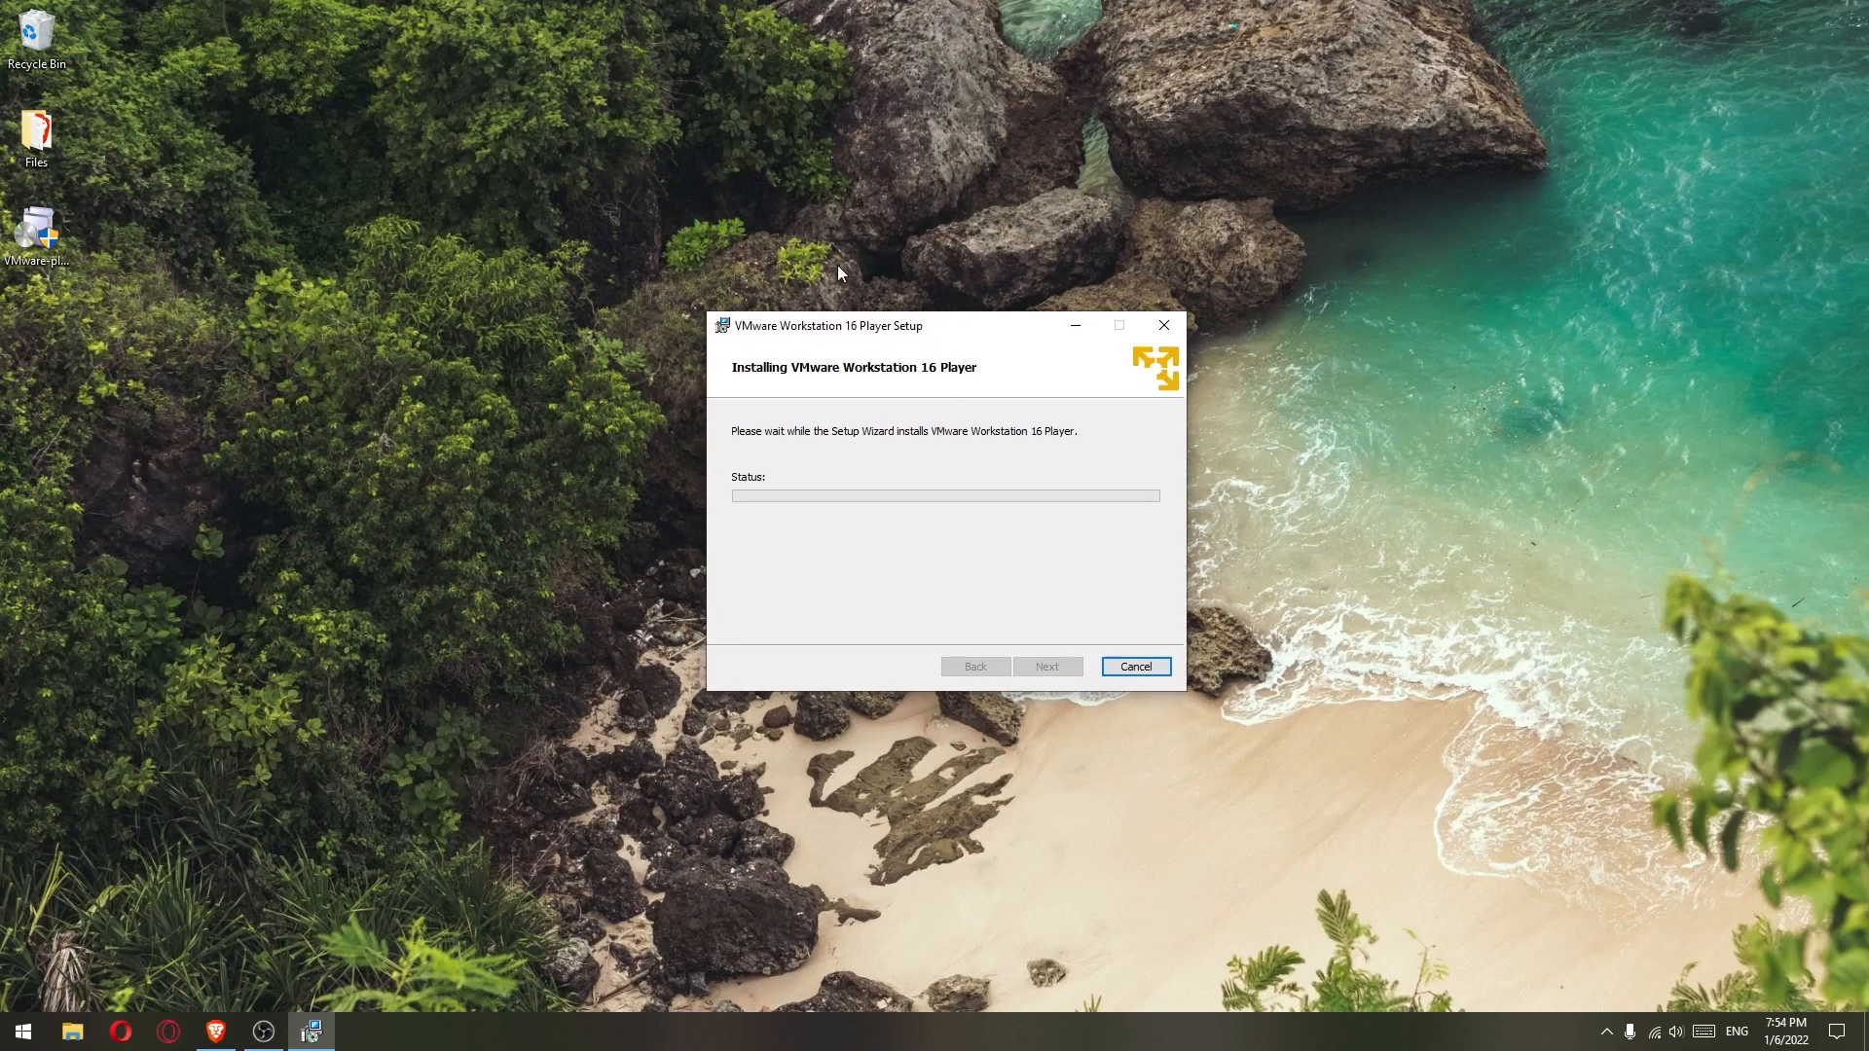
drag(800, 333, 789, 329)
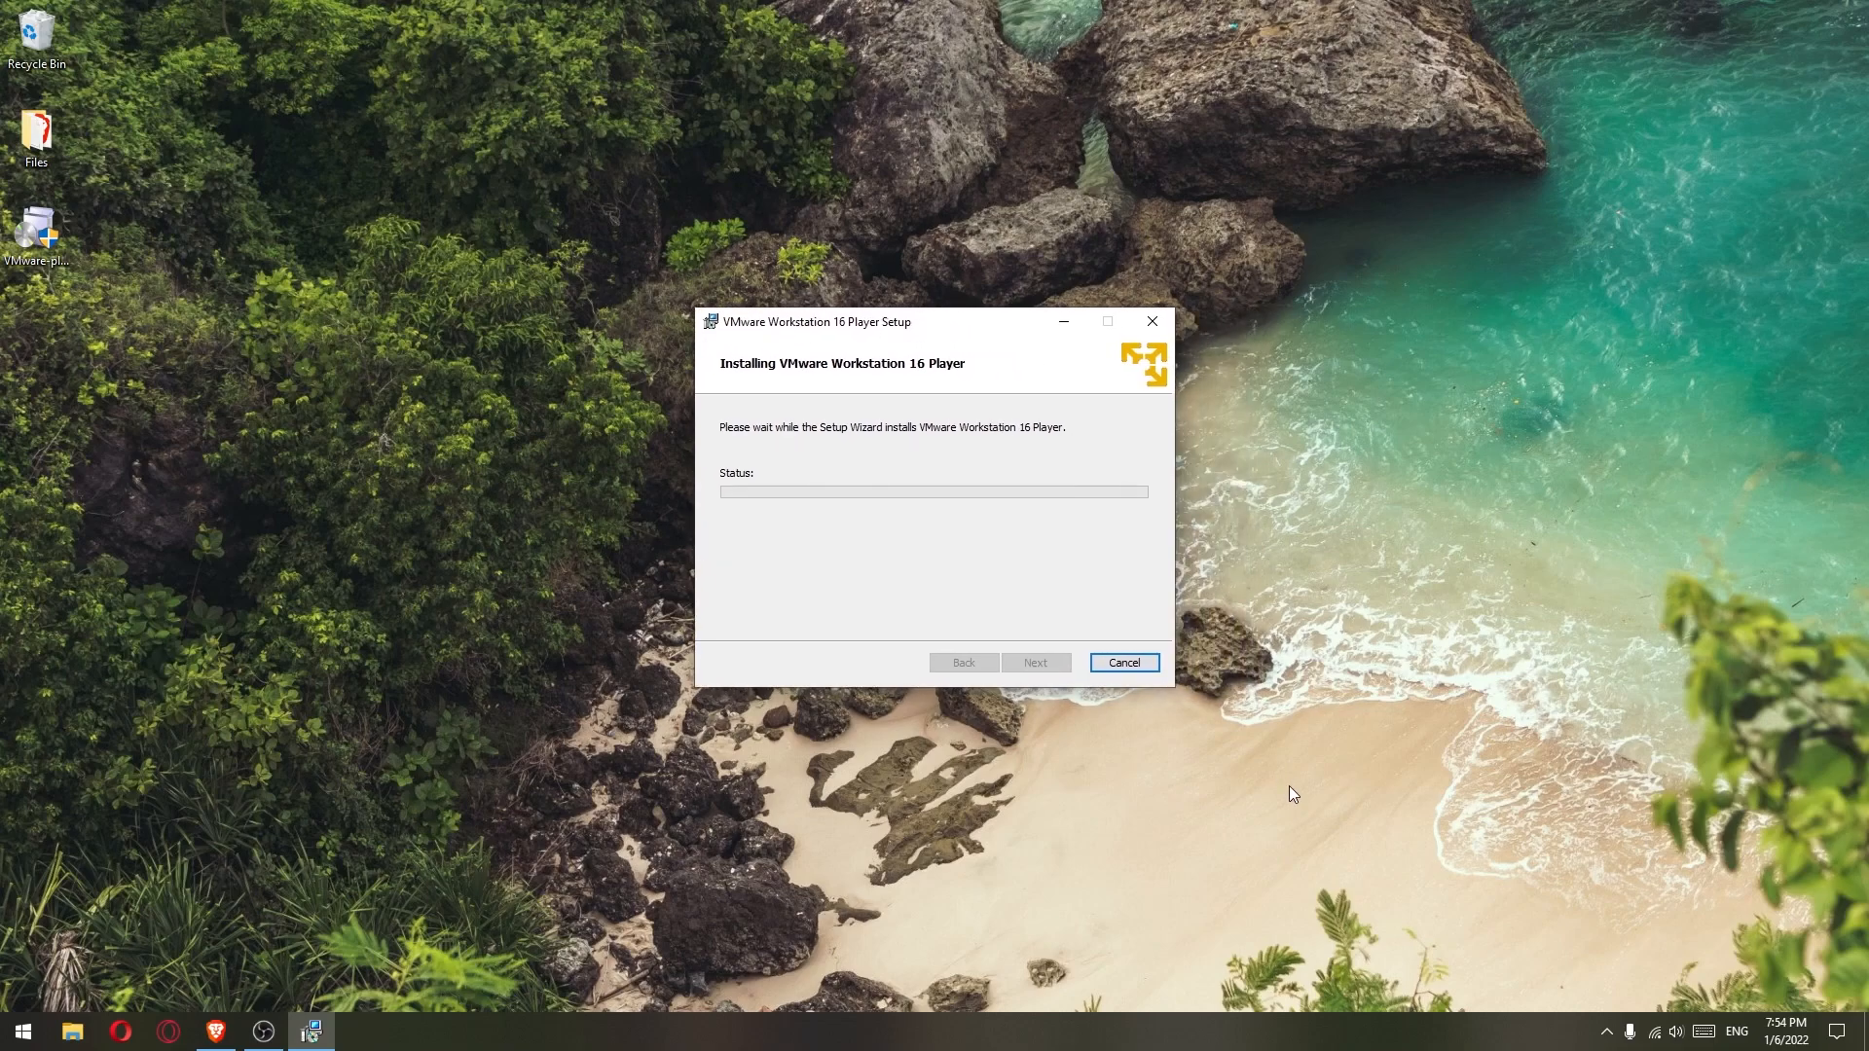
- In a new Brave tab, search Google for 'download windows' and open Microsoft's Windows 10 page
click(216, 1032)
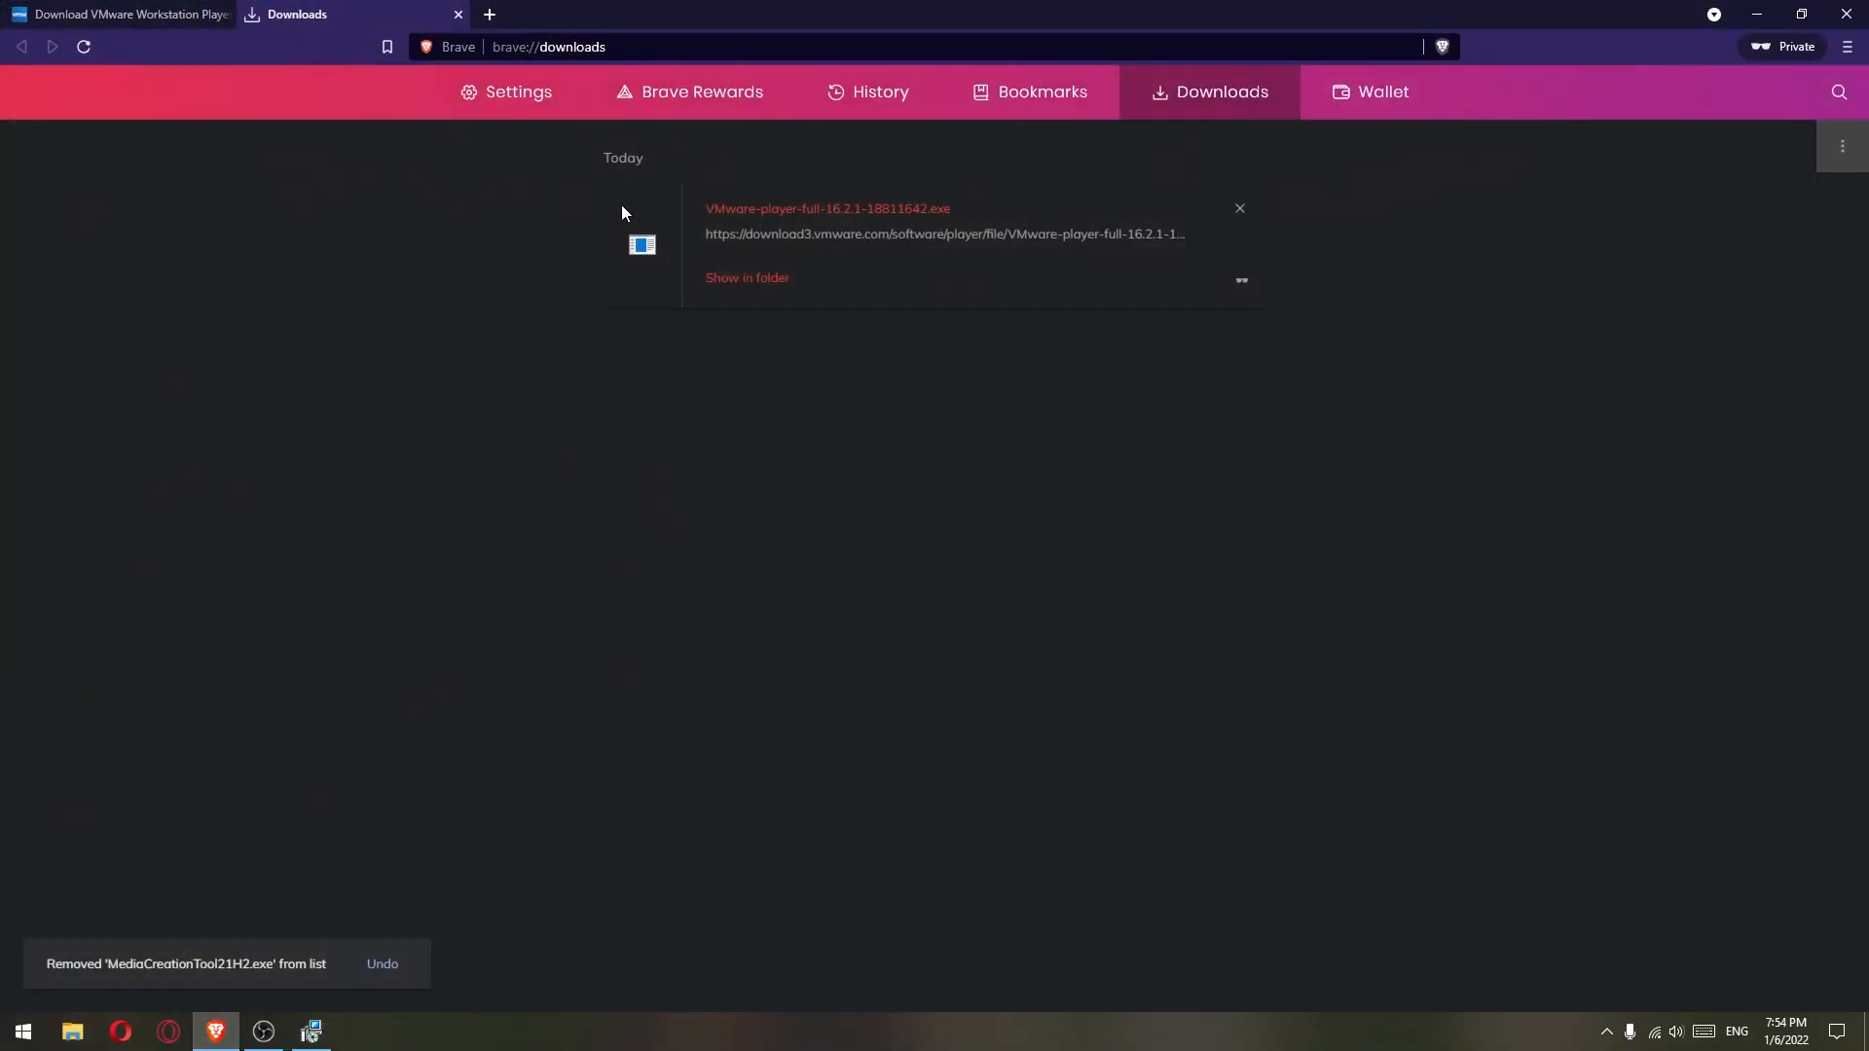
click(489, 14)
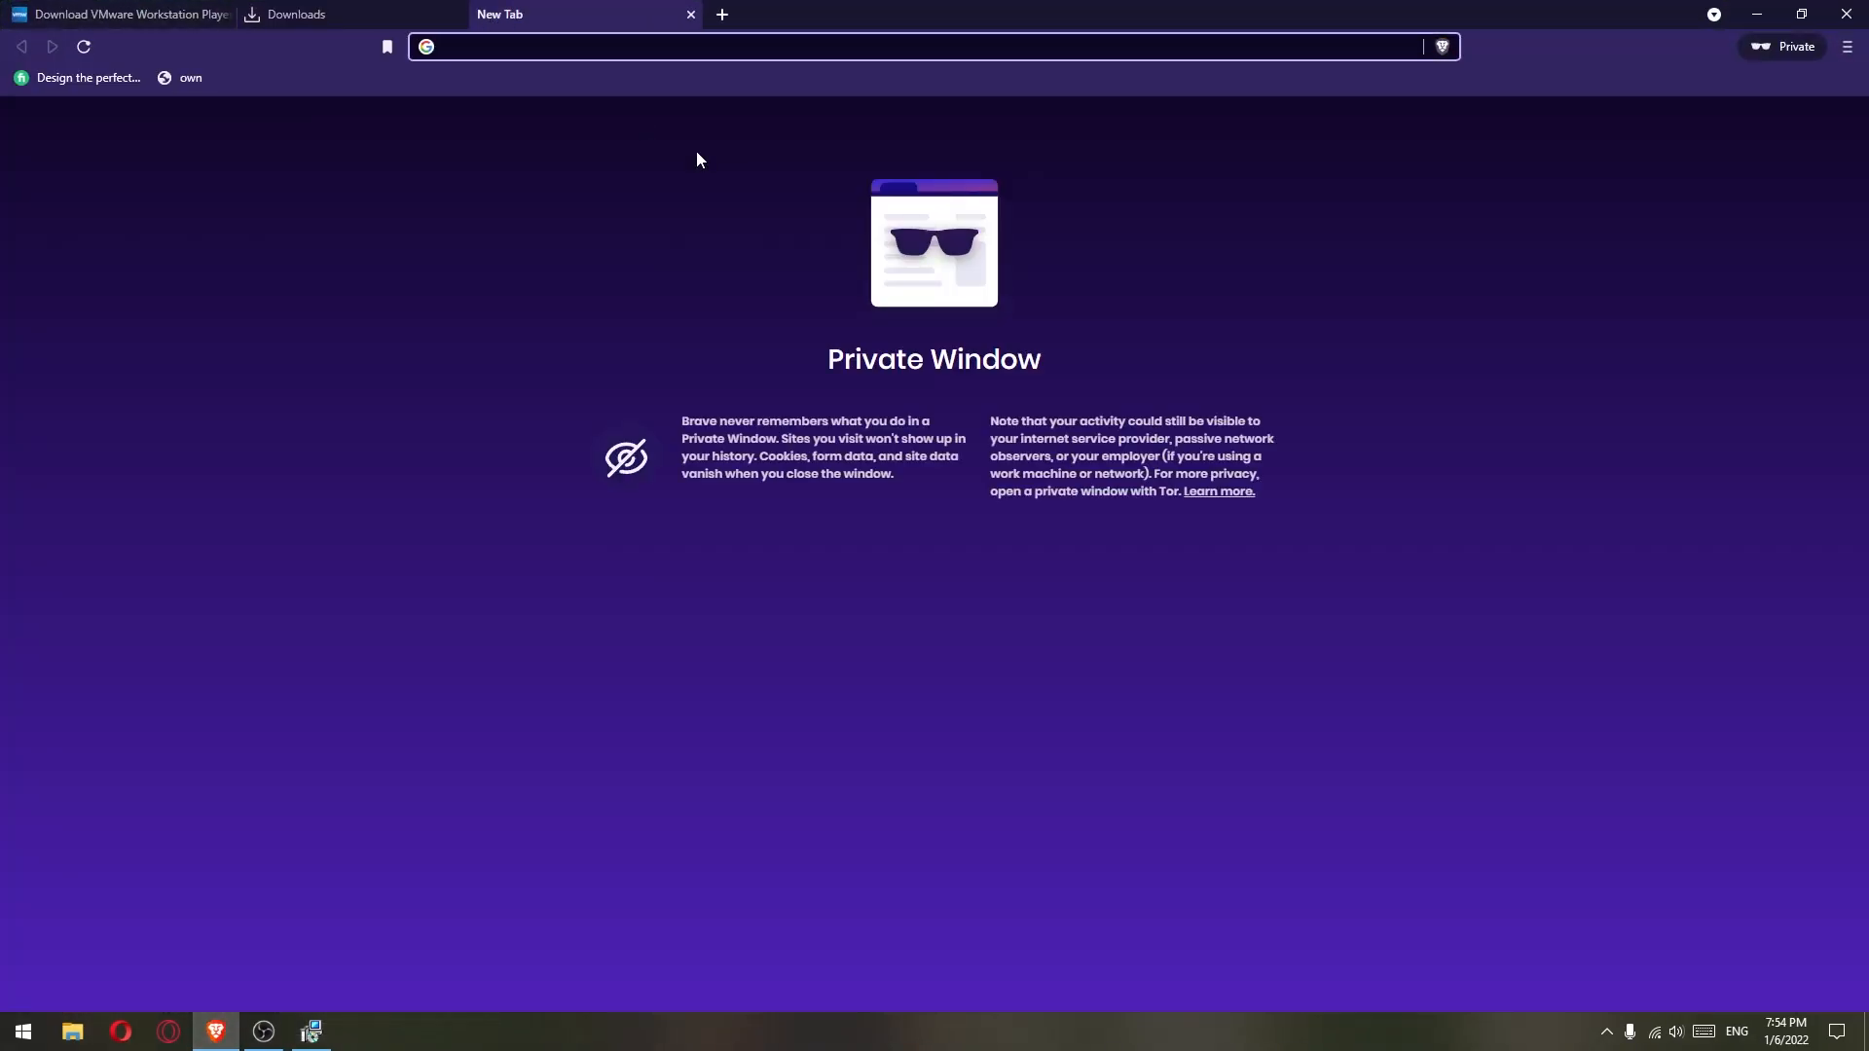
text(google.com)
key(Return)
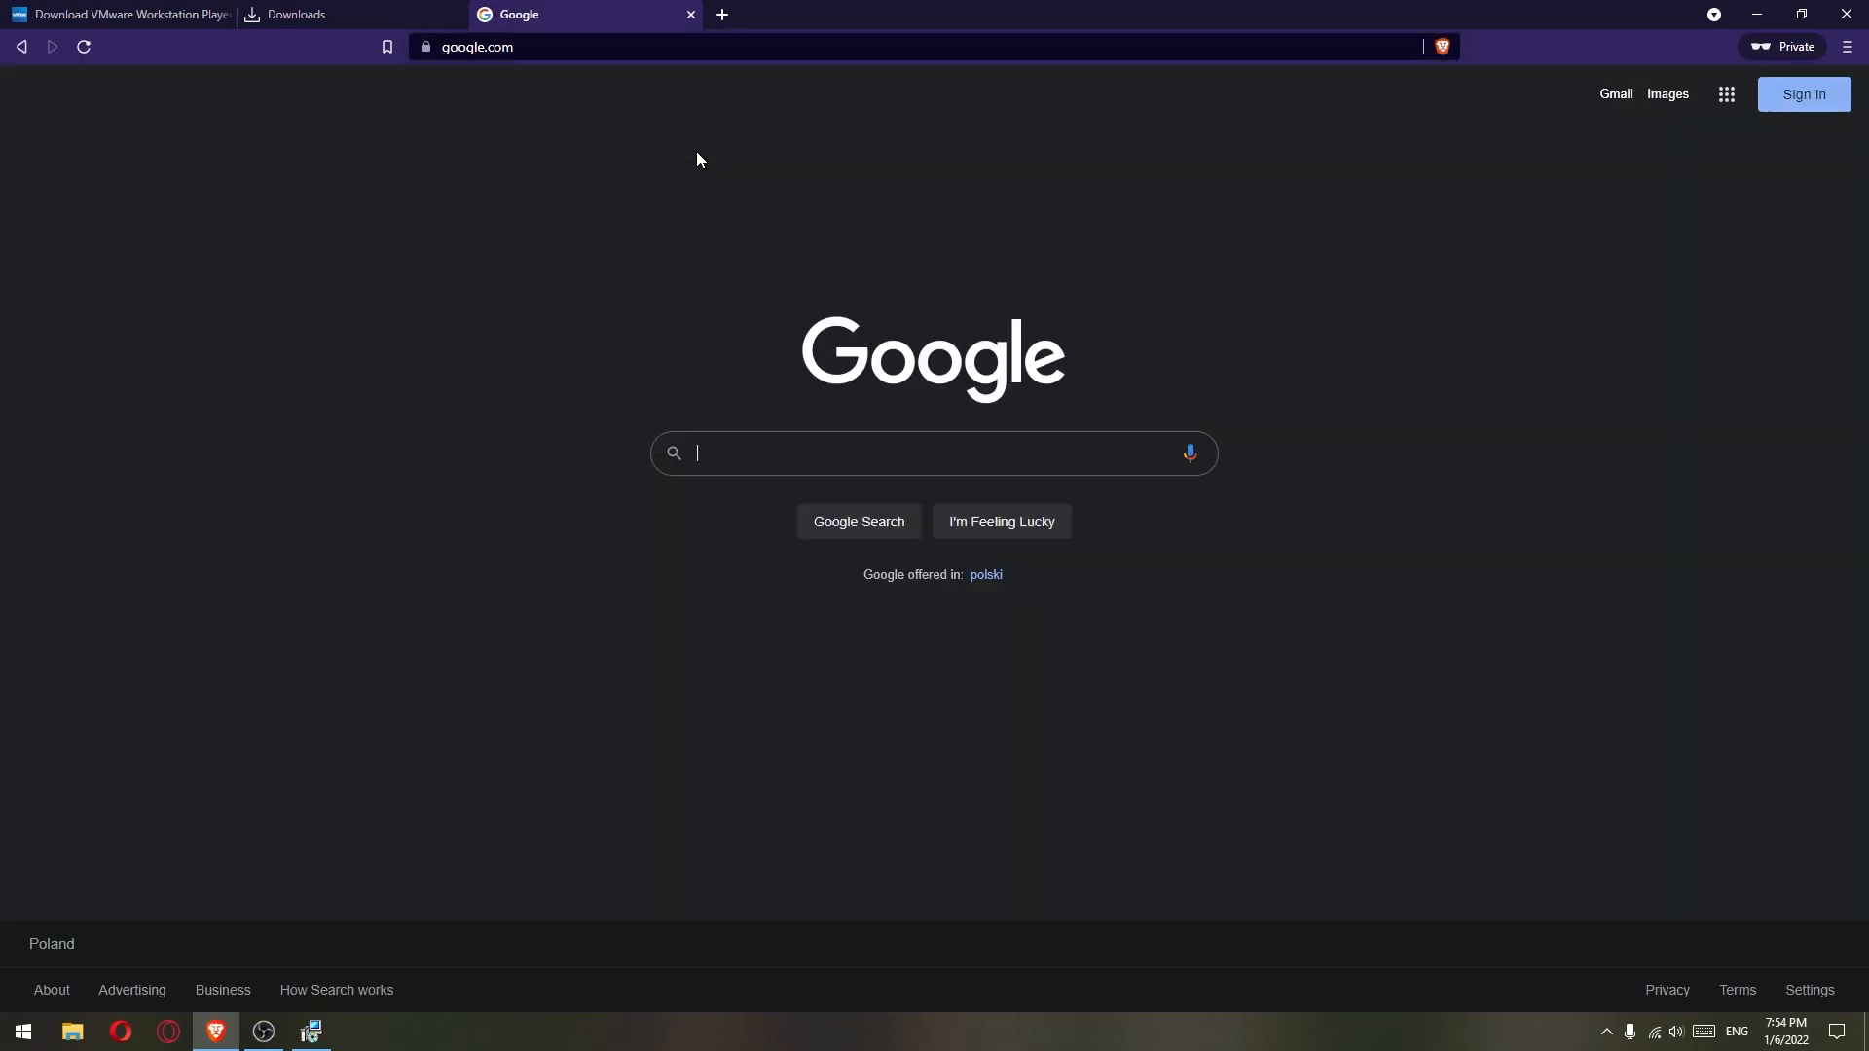
text(download windows)
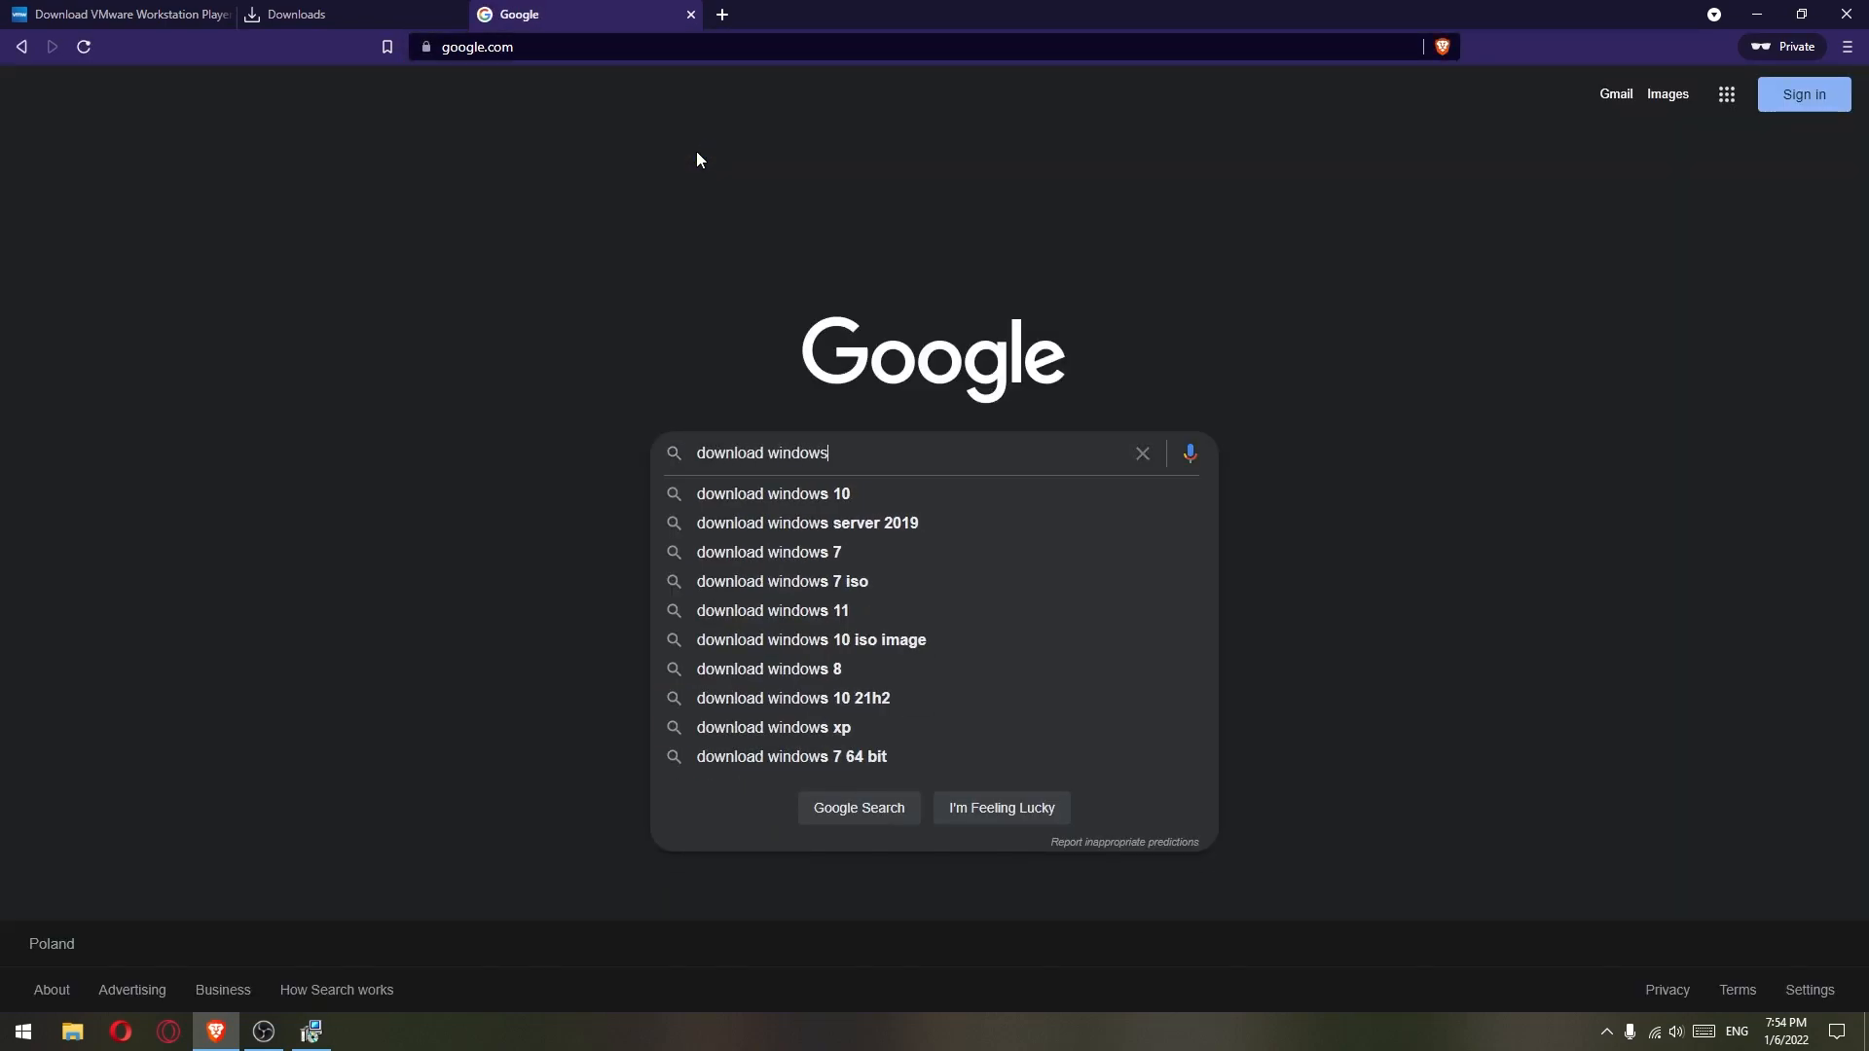
key(Return)
click(318, 285)
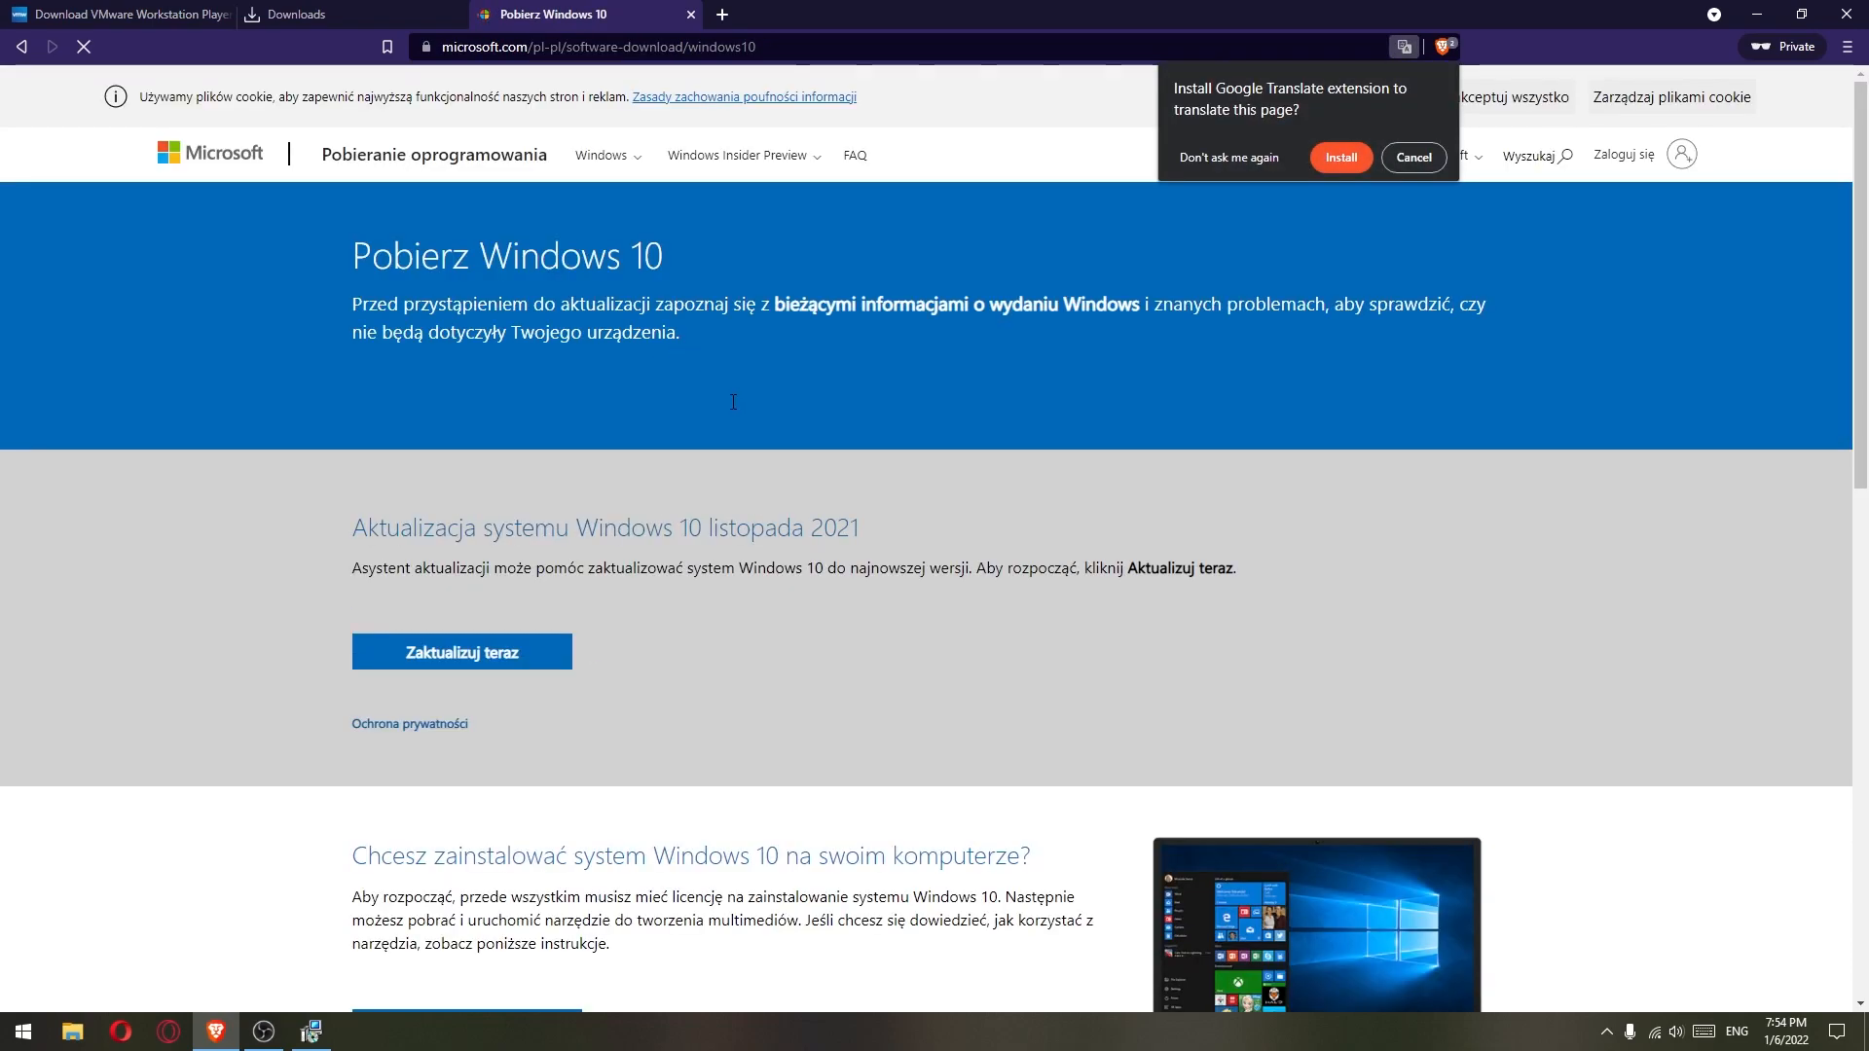
- Change the page address language from pl-pl to en-us to load the English version
click(533, 47)
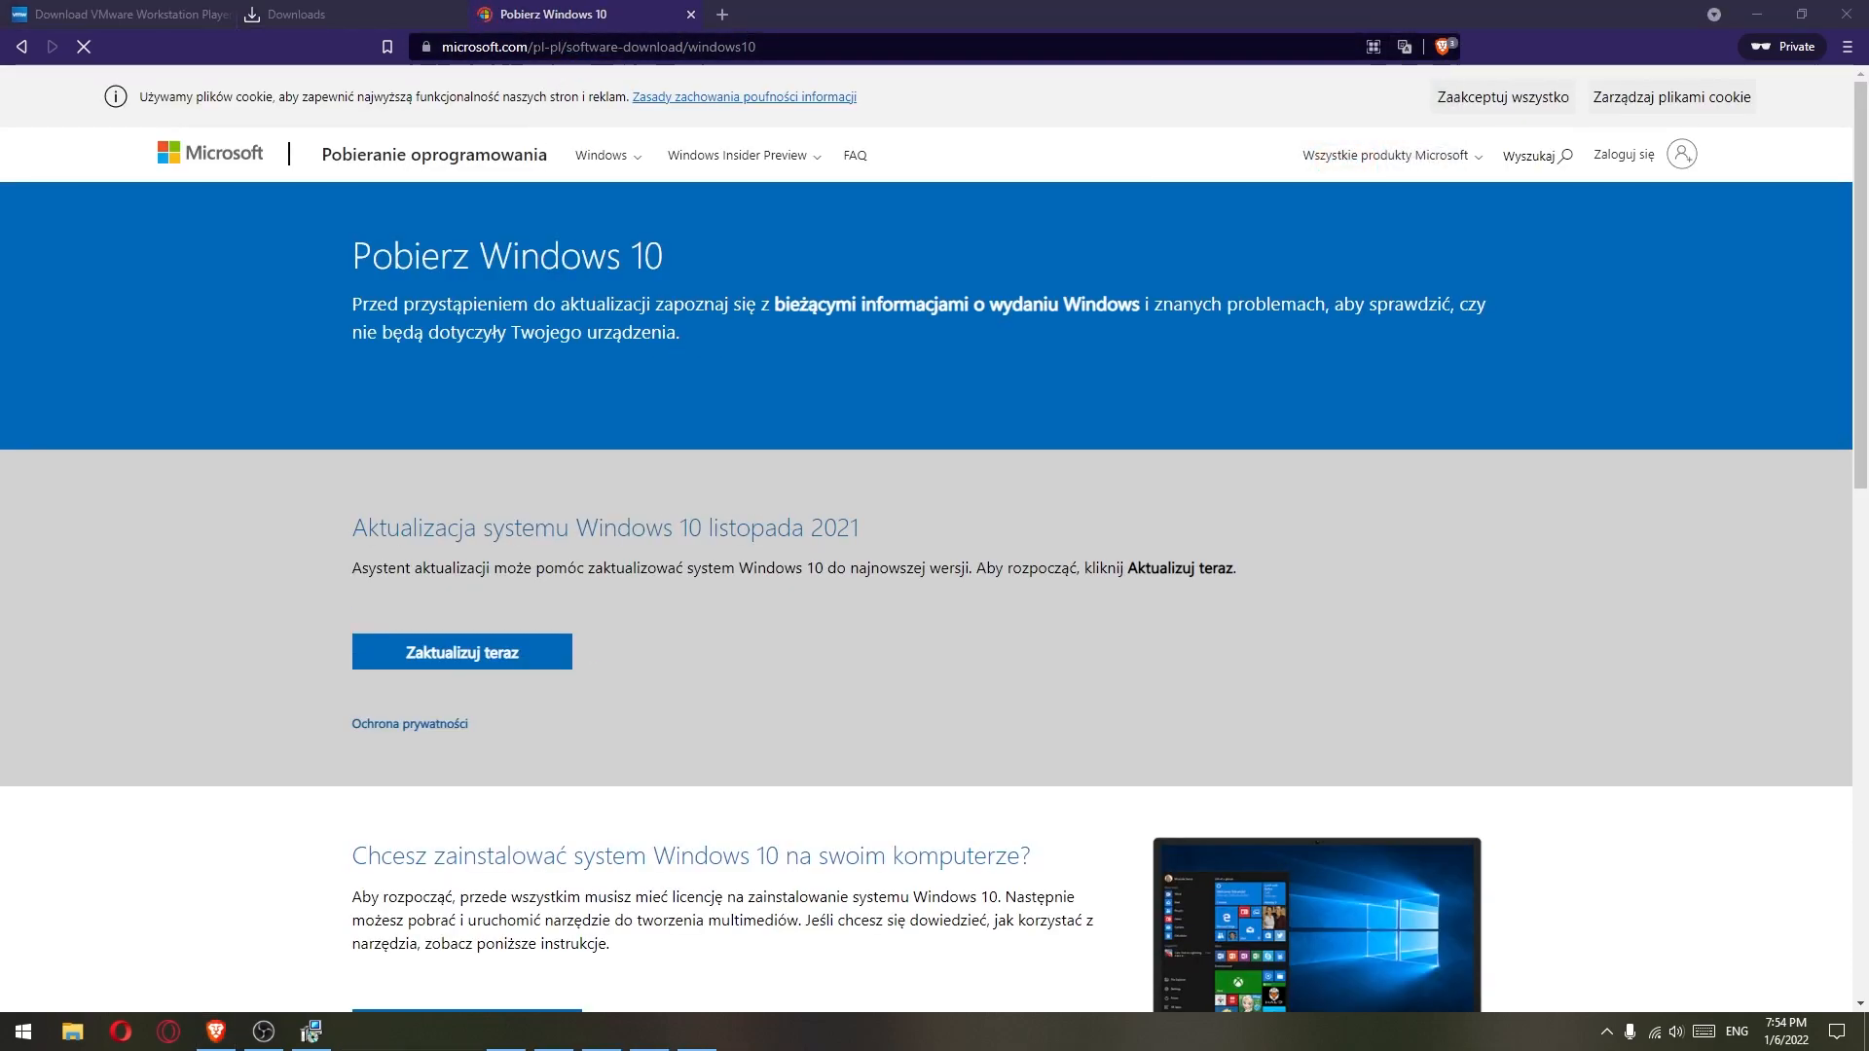
drag(636, 47, 611, 46)
text(e)
key(Return)
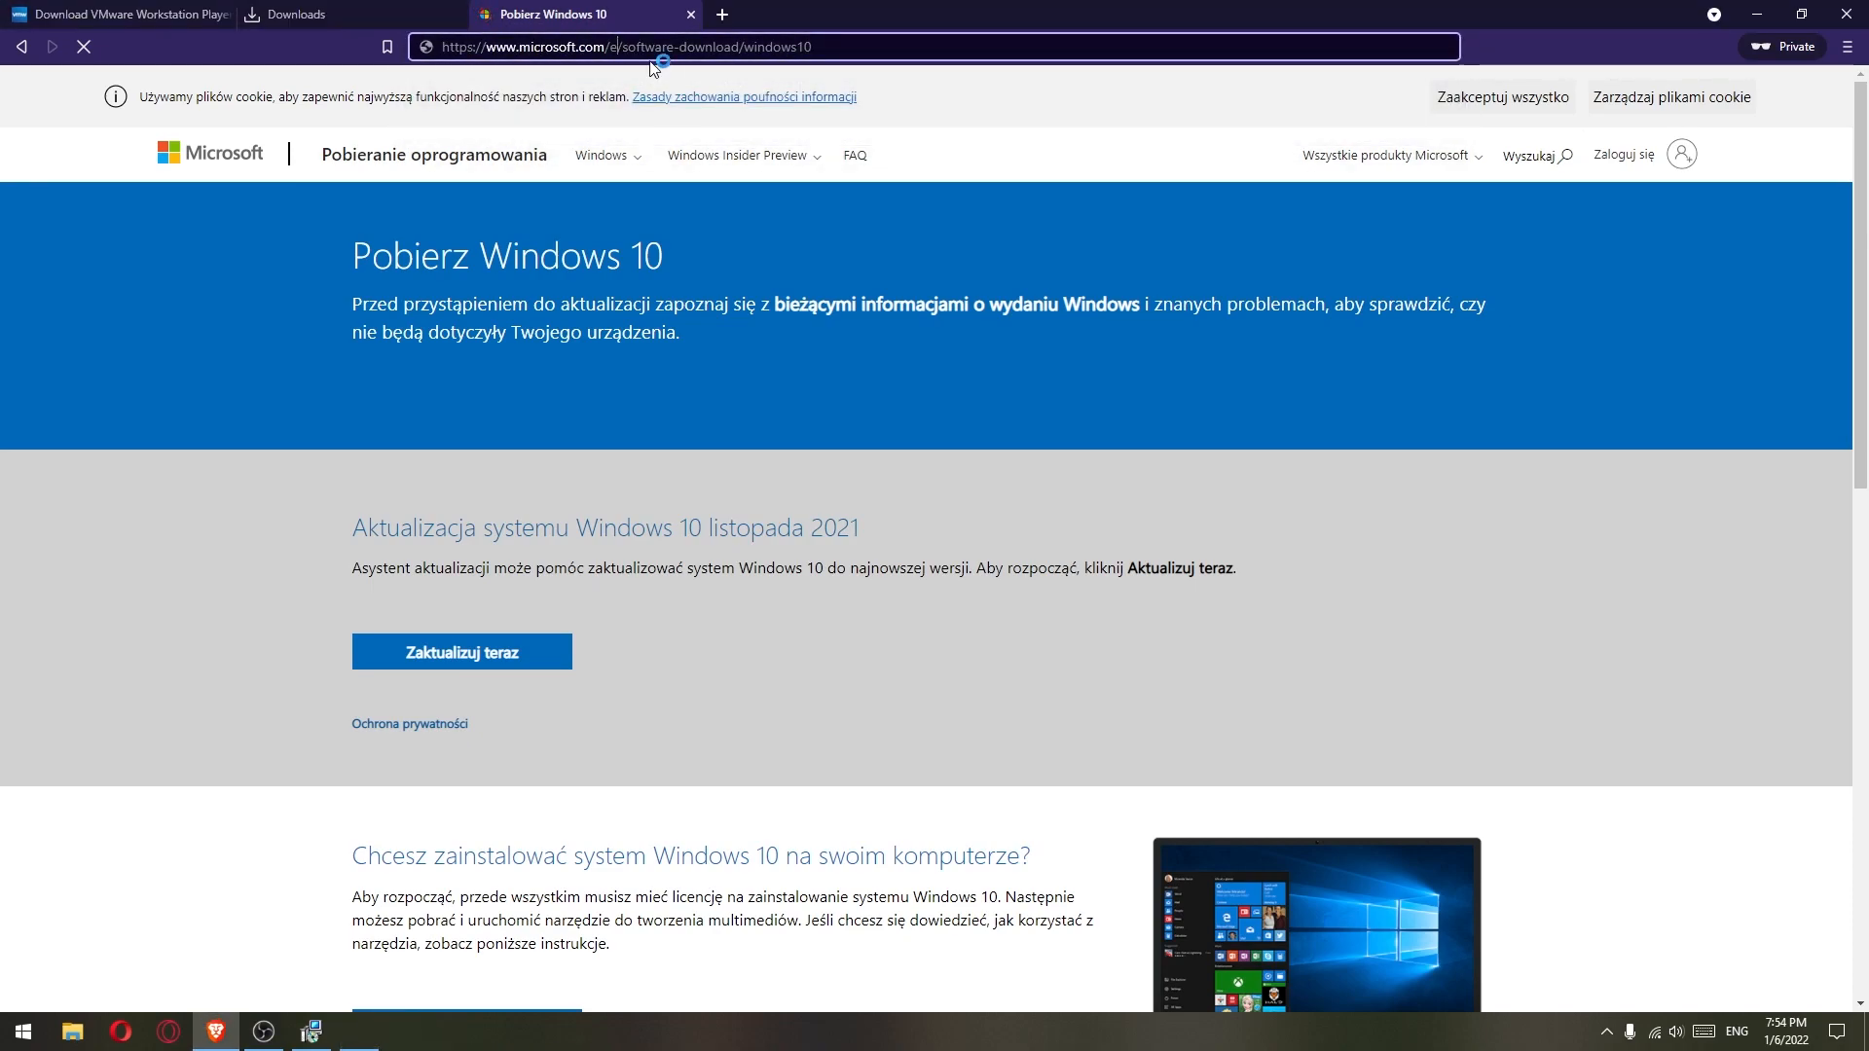
text(n-us)
key(Return)
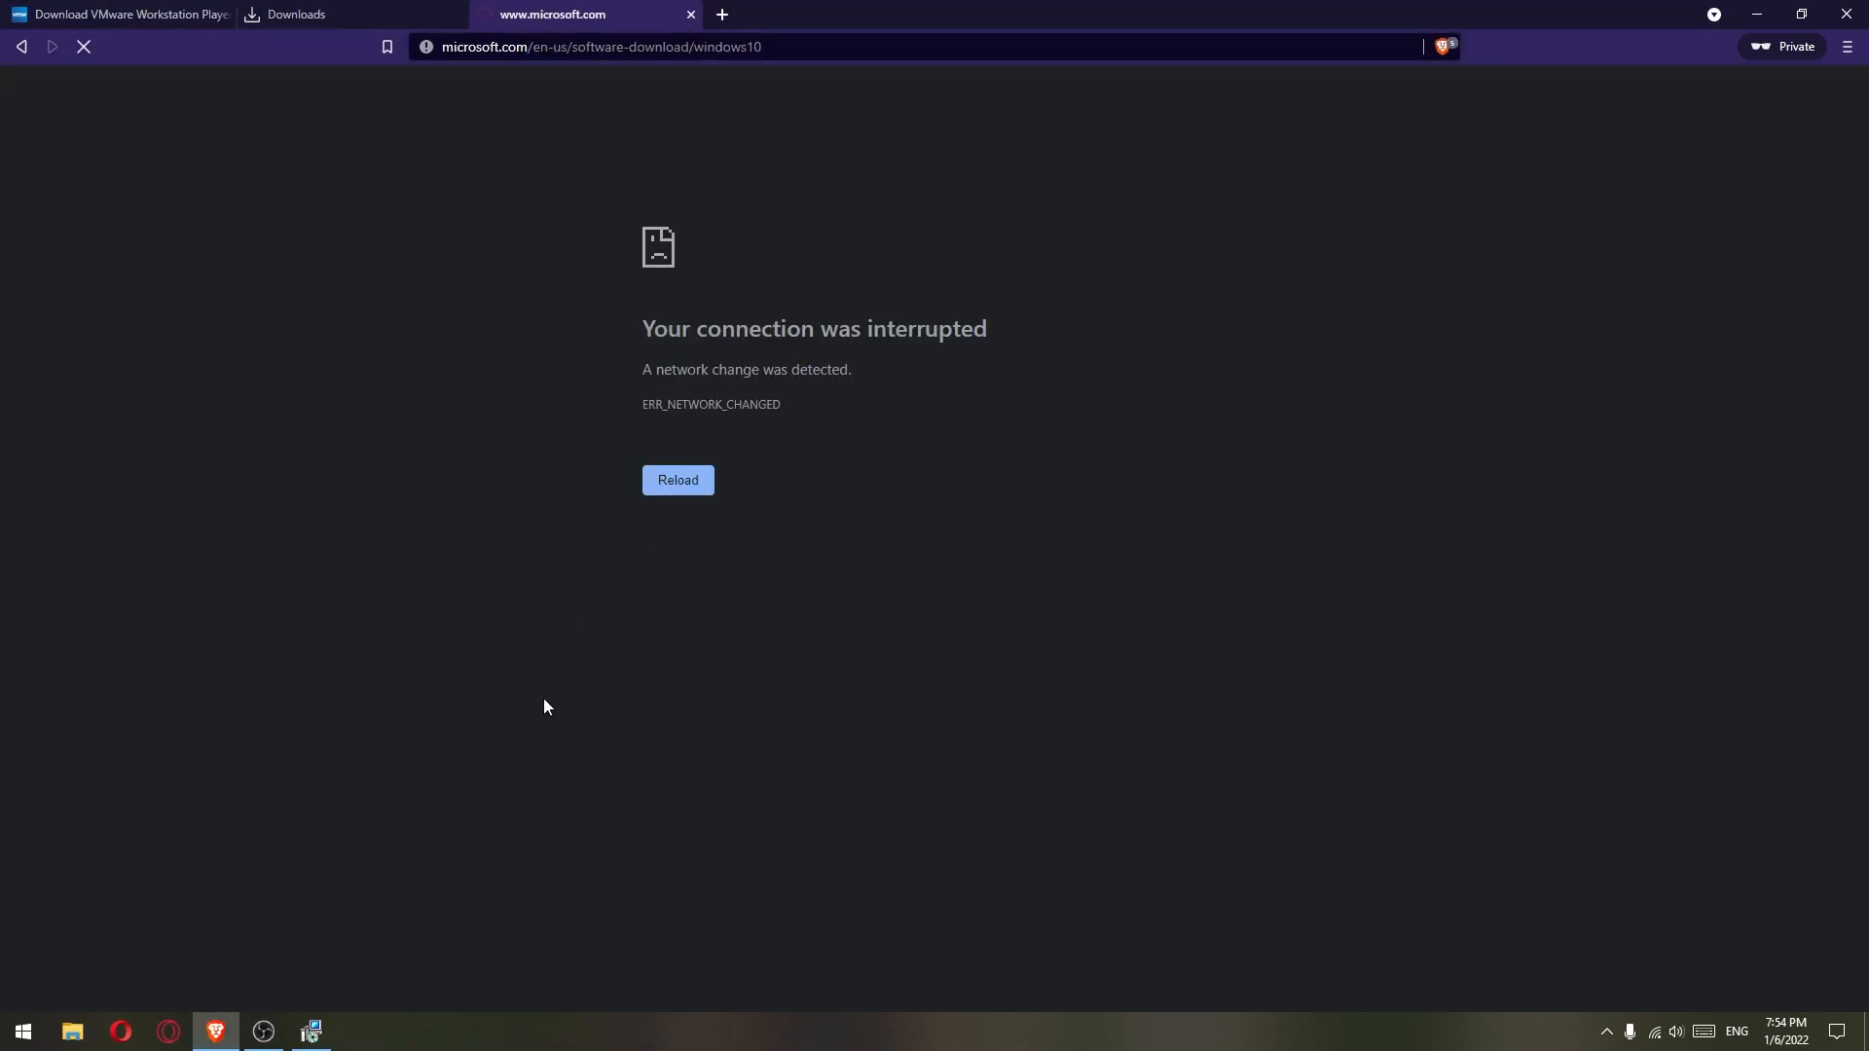
scroll(740, 471, down, 4)
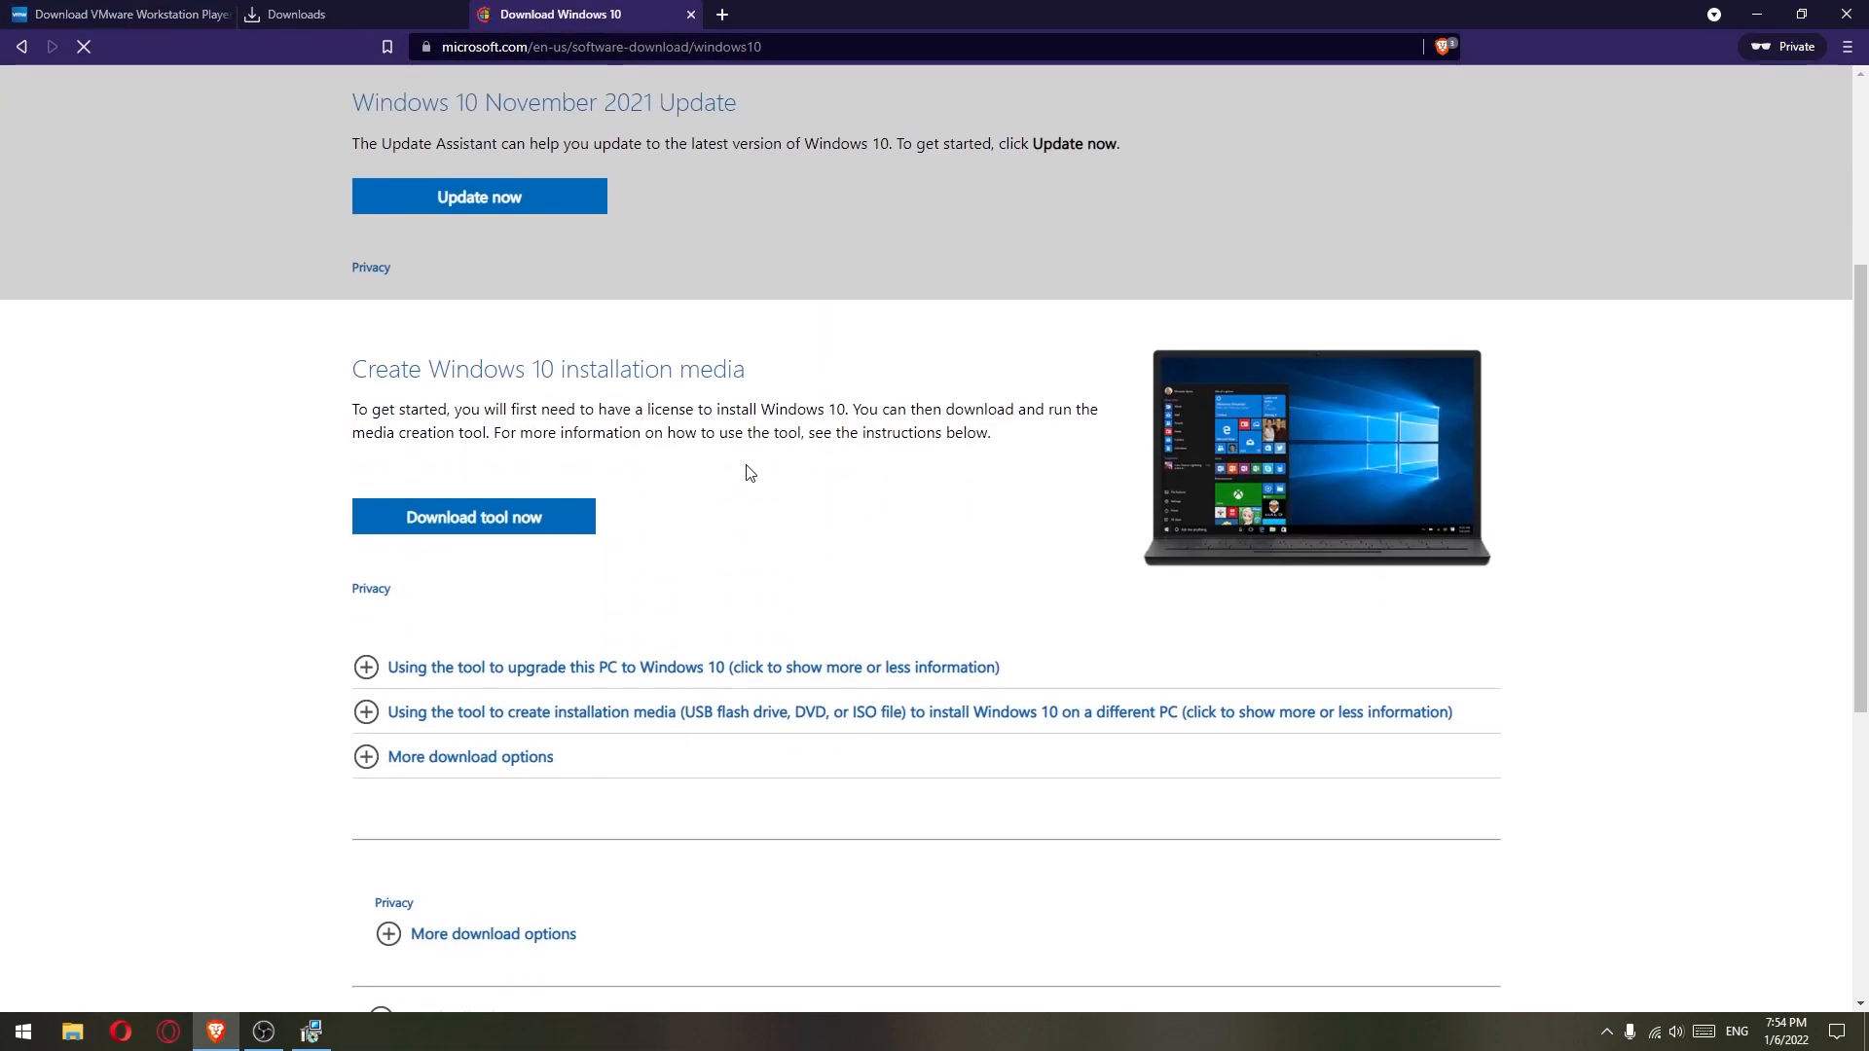
- Close the finished VMware Player setup and save the Windows 10 Media Creation Tool to the Desktop
click(476, 520)
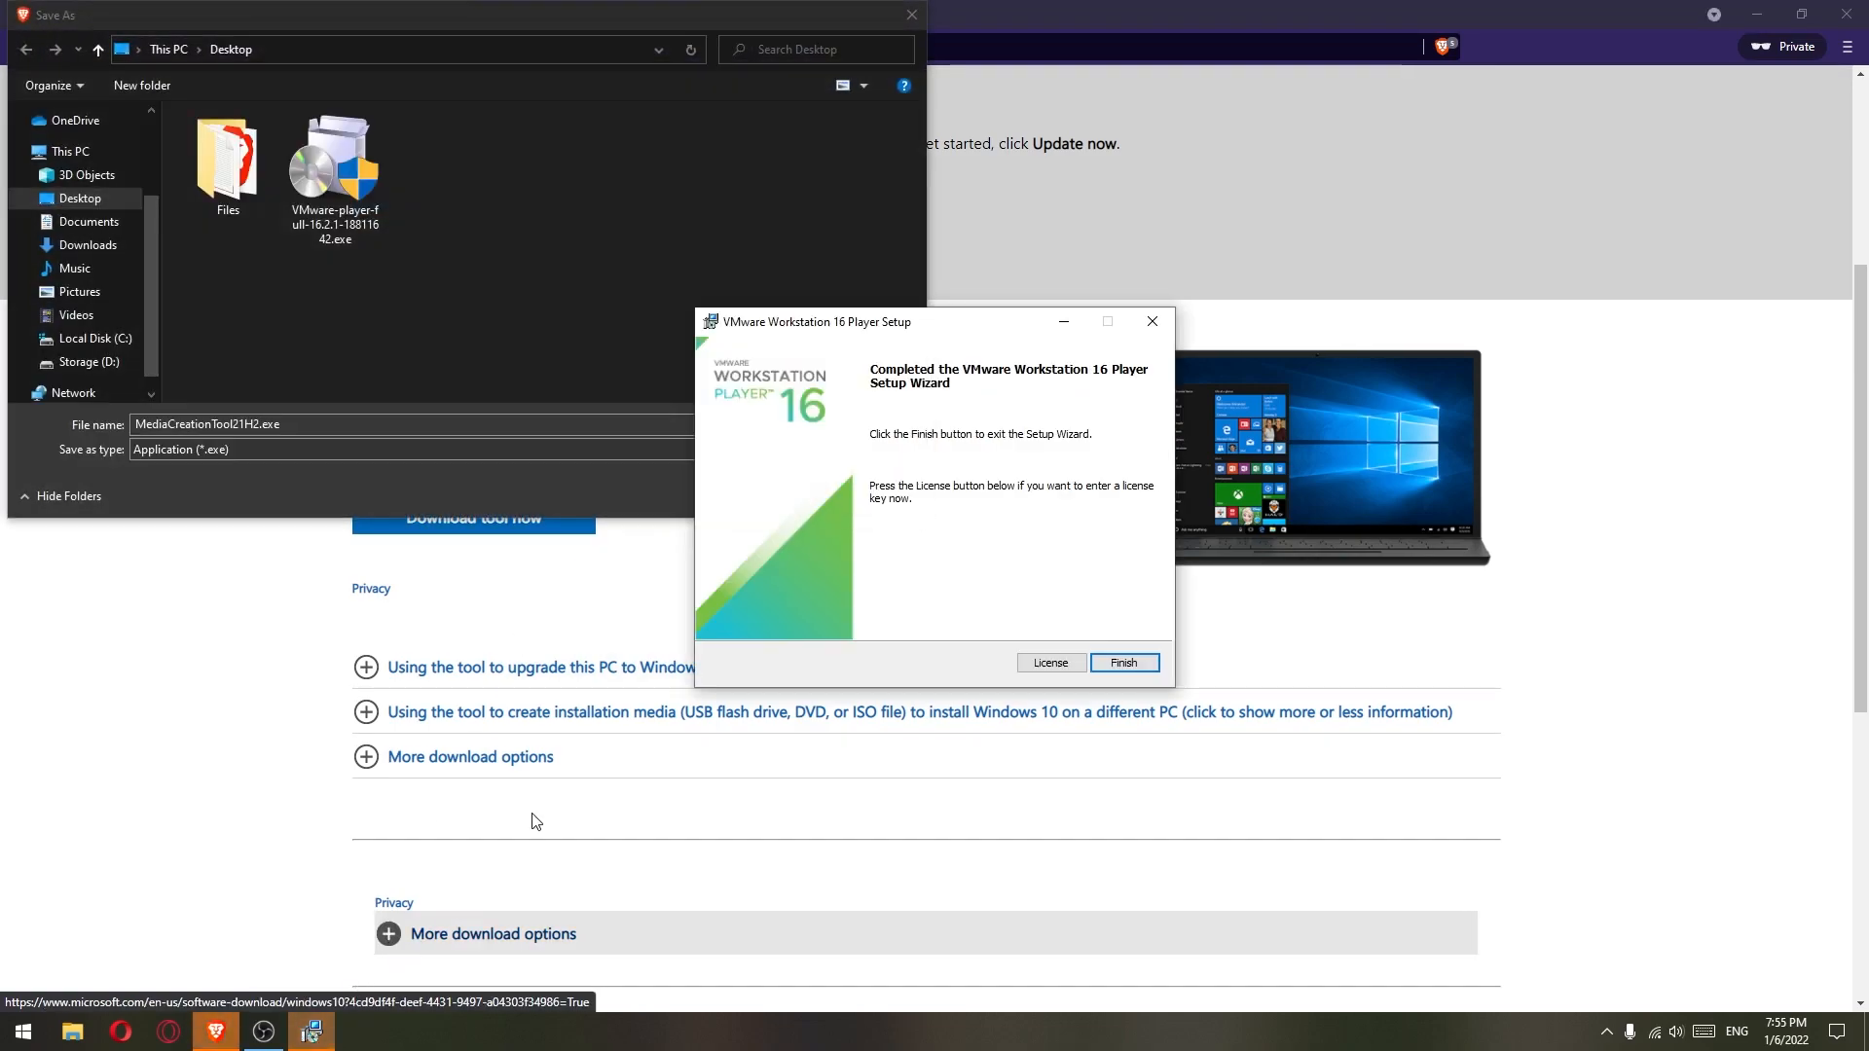
drag(948, 325, 946, 281)
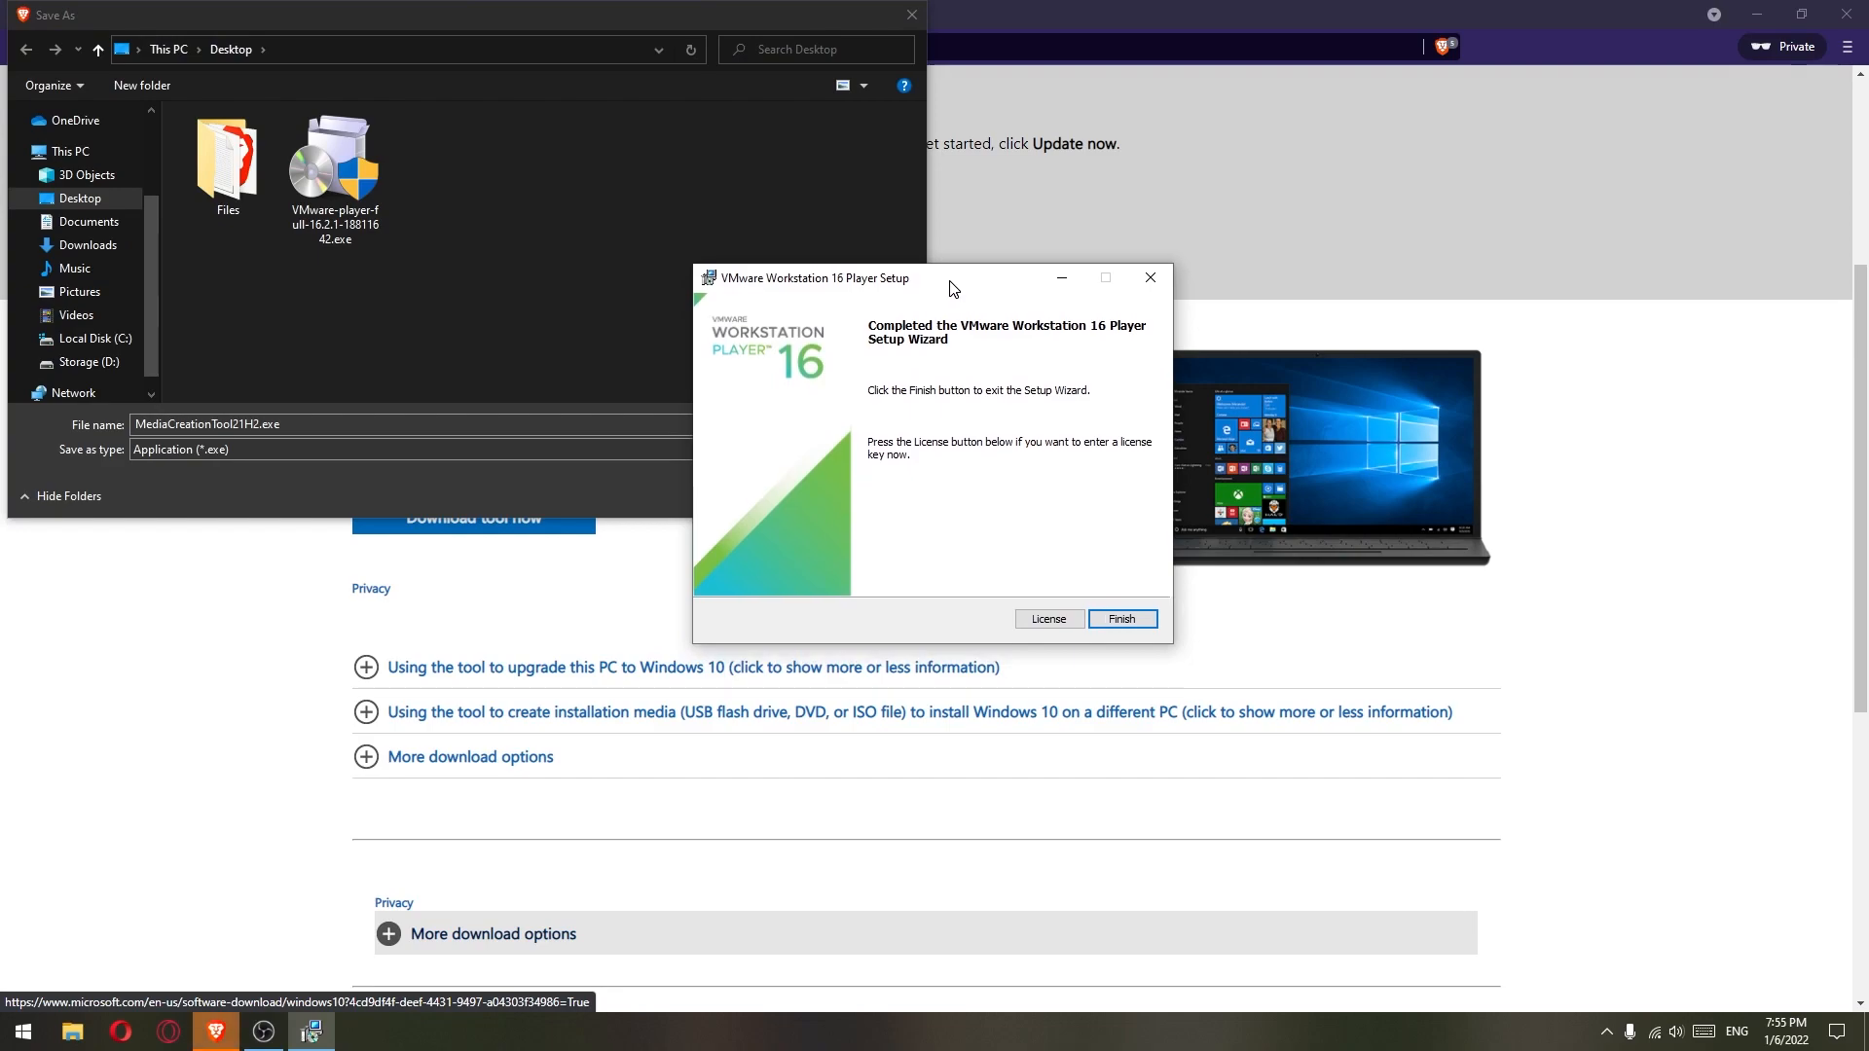
click(1150, 622)
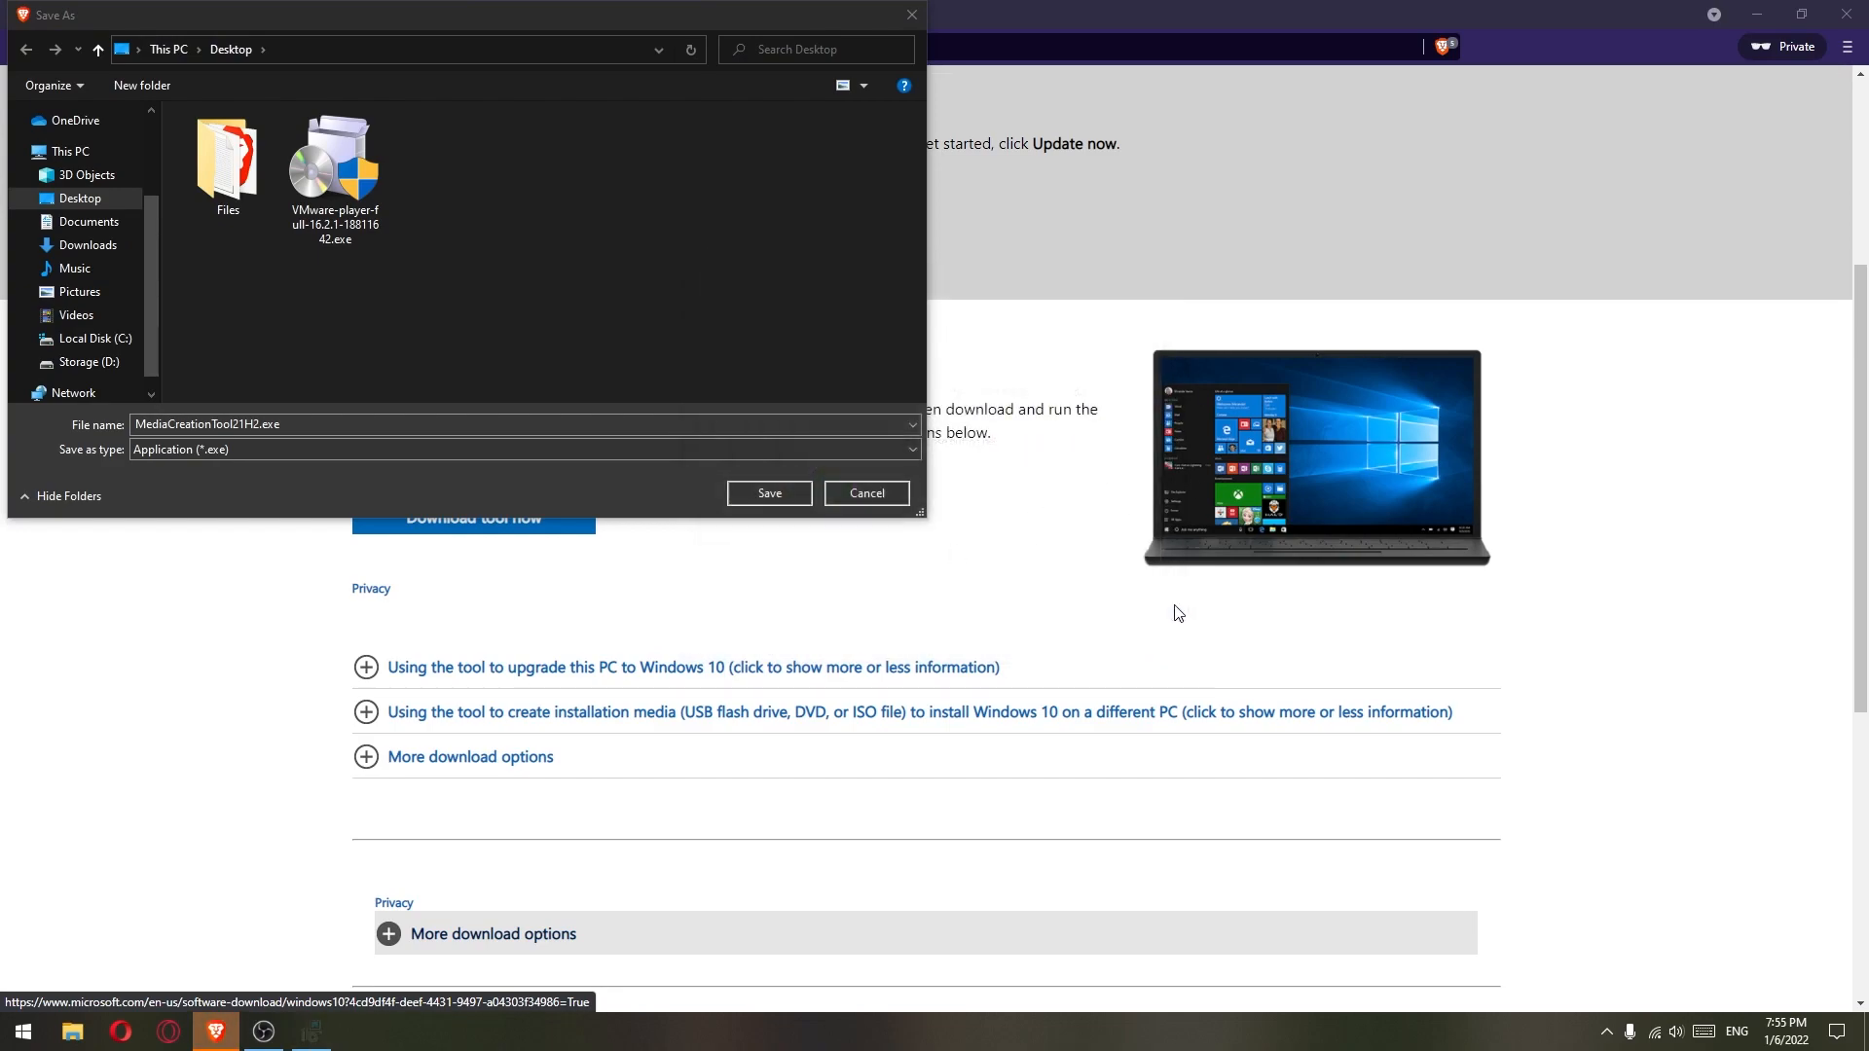
click(769, 493)
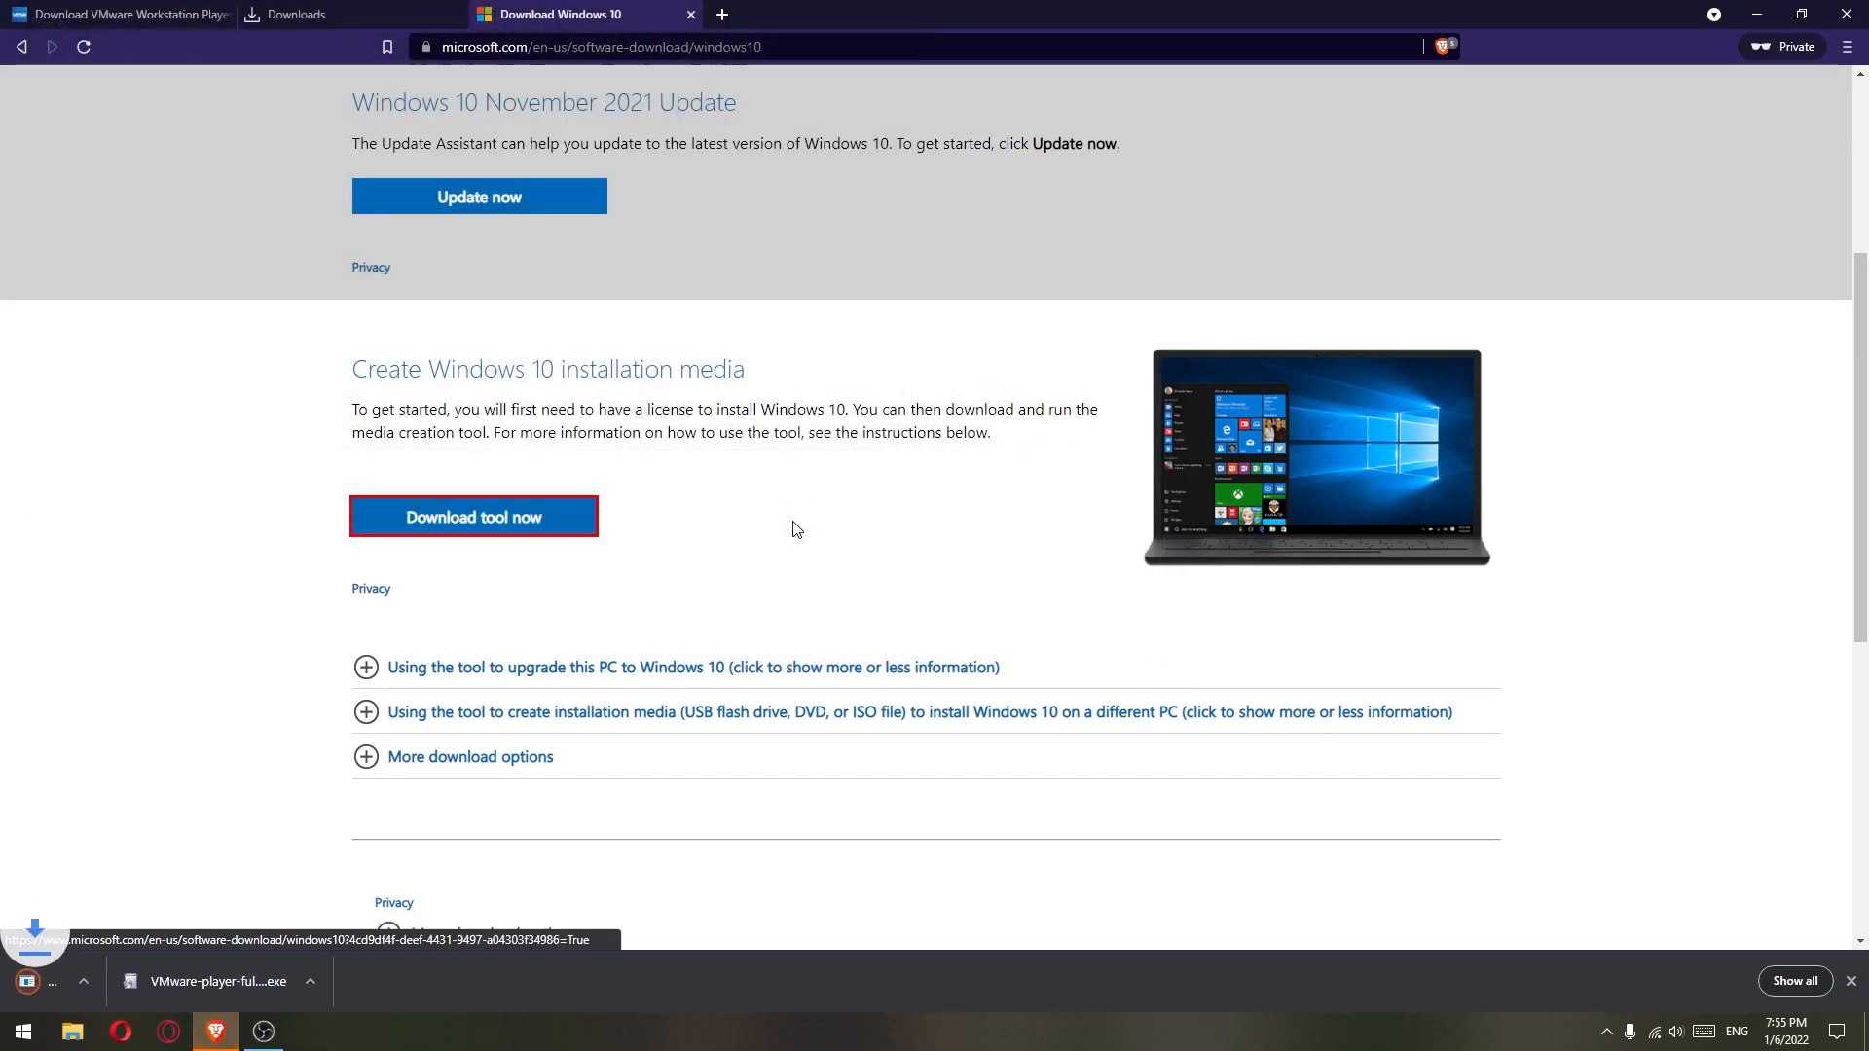
- Minimize Brave and move the VMware Workstation shortcut to the top of the desktop
click(1757, 14)
drag(20, 334, 255, 93)
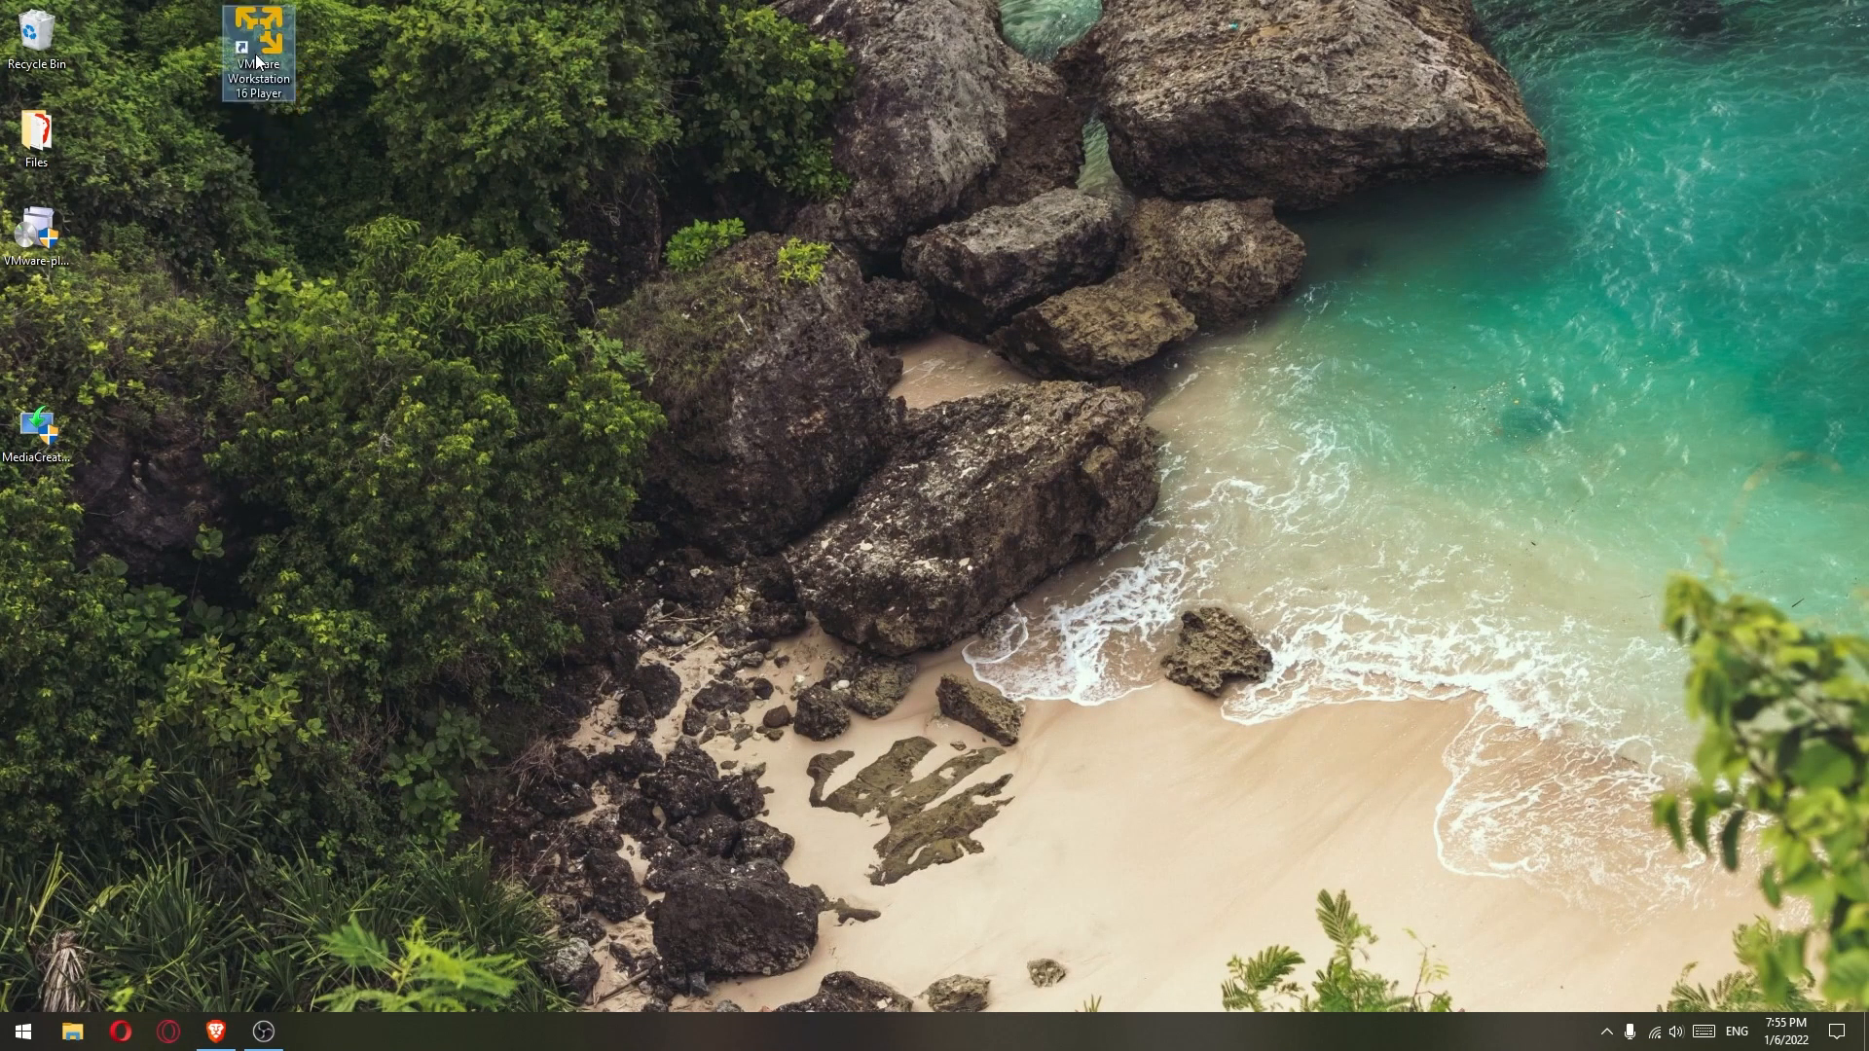
drag(367, 2, 142, 399)
- Launch MediaCreationTool, accept the licence terms and choose to create installation media for another PC
double_click(37, 428)
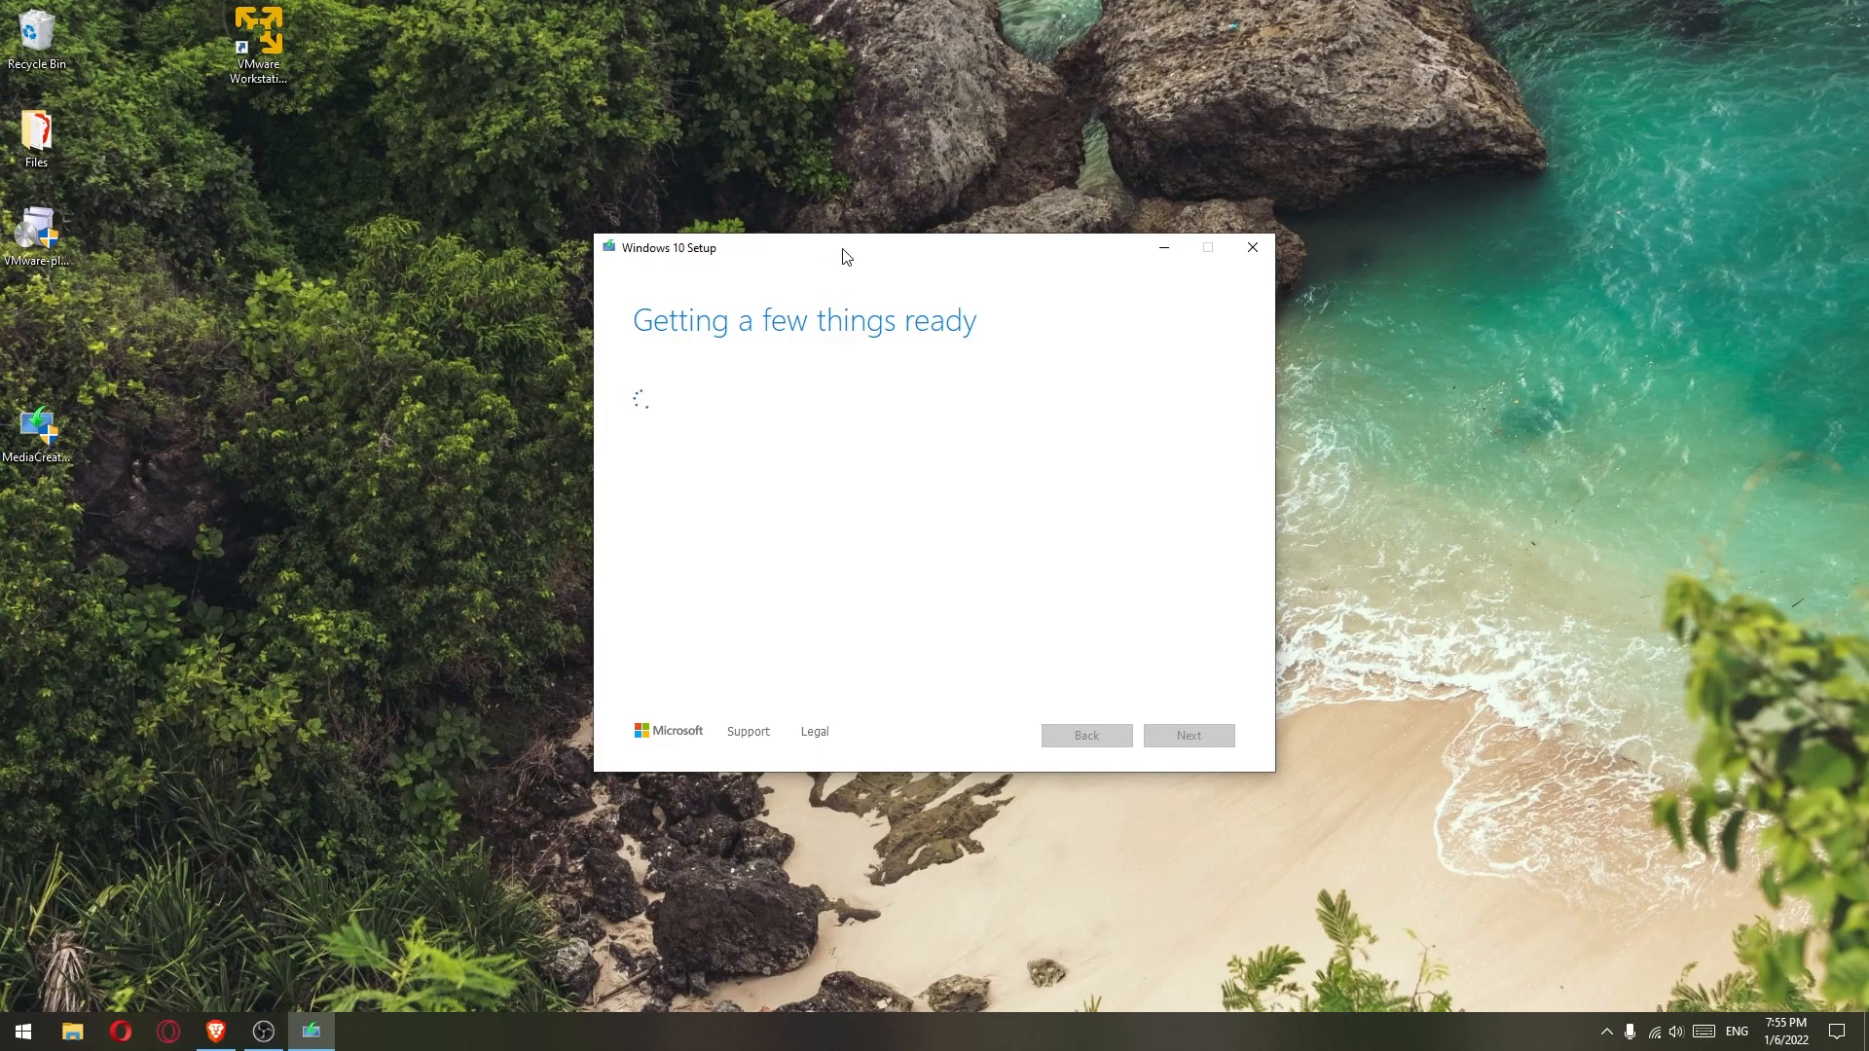
drag(870, 249, 872, 202)
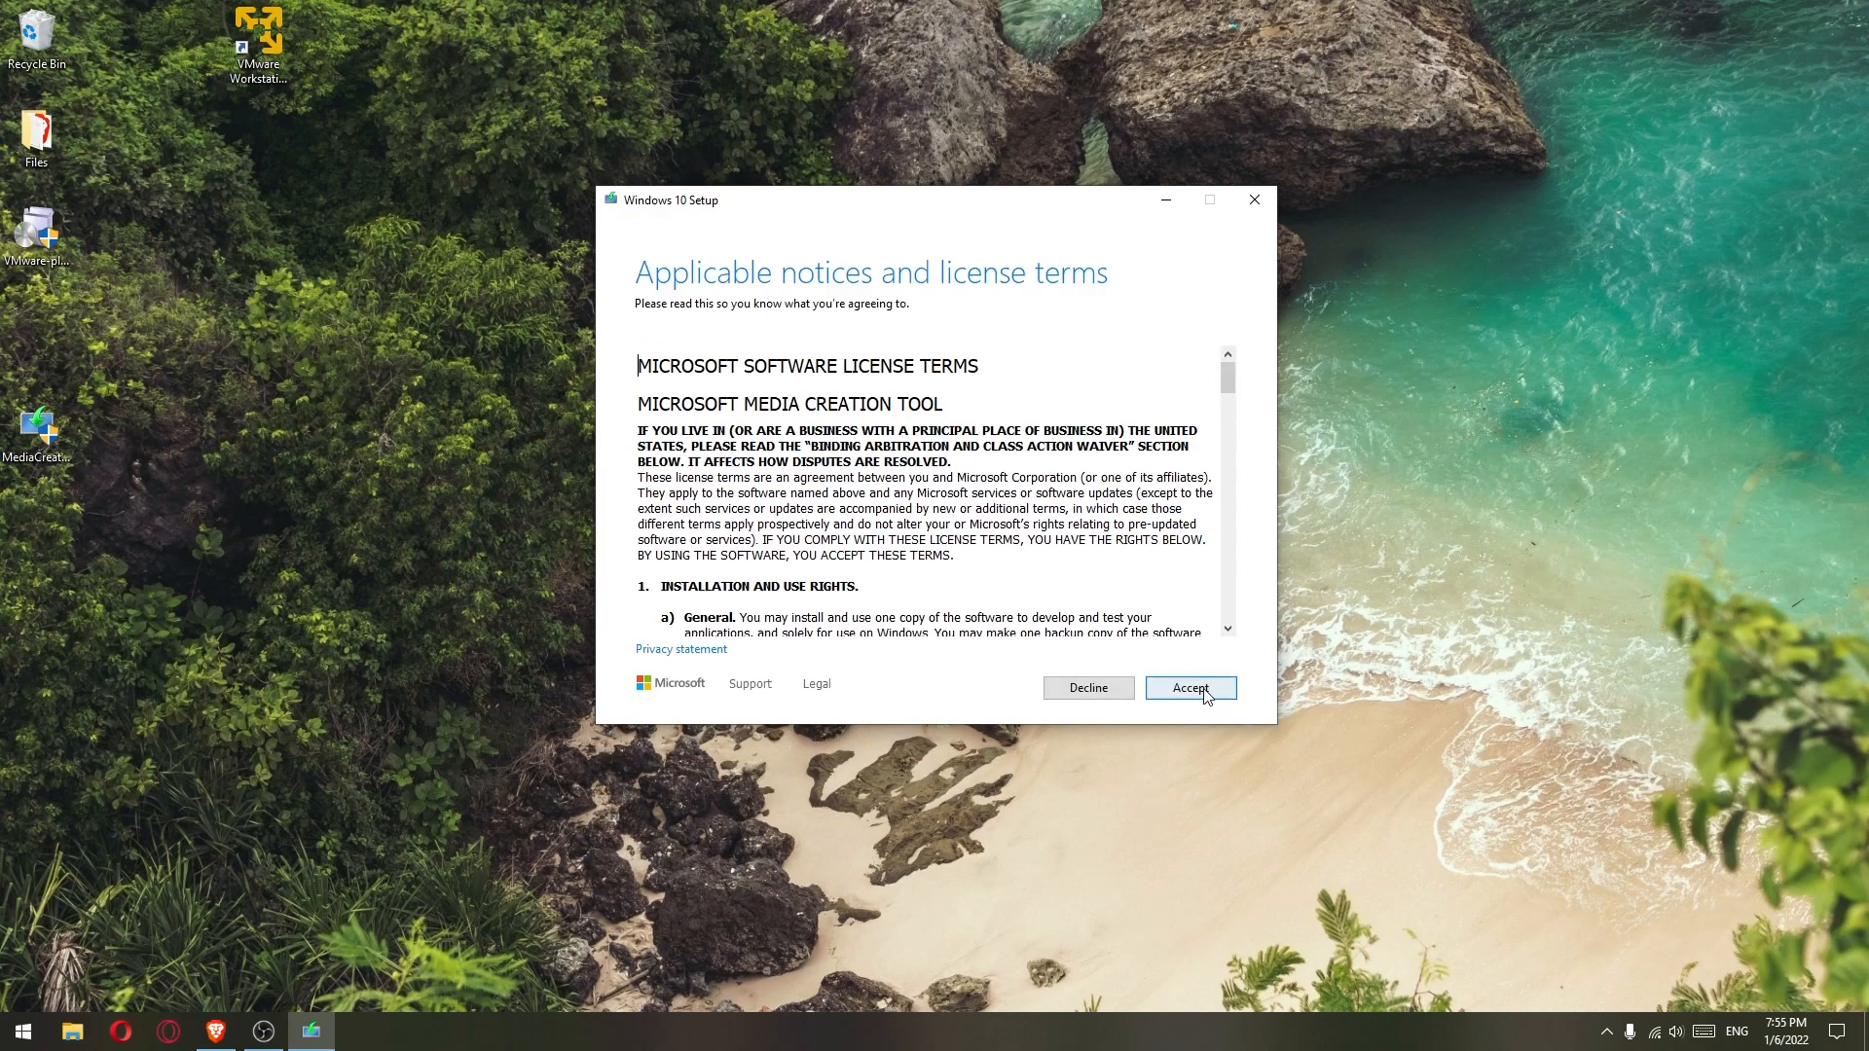
click(1205, 688)
drag(738, 200, 762, 218)
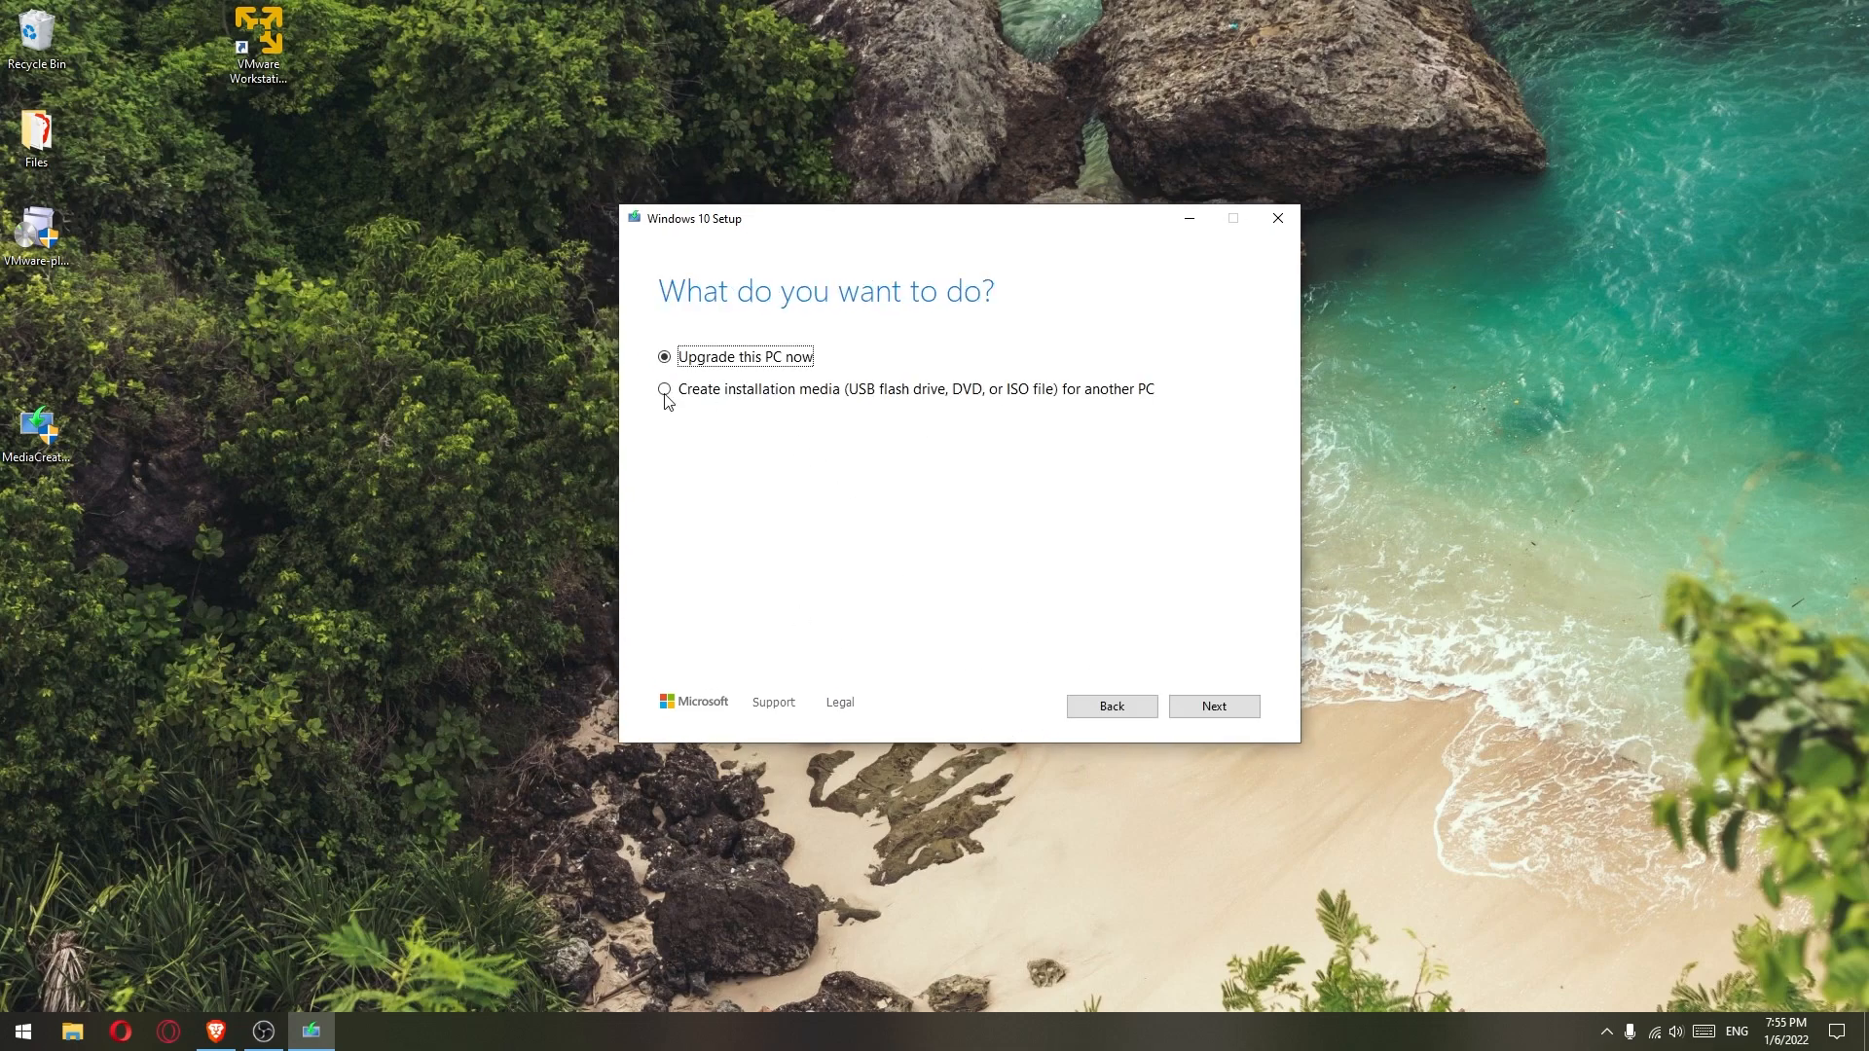
click(665, 389)
click(1219, 705)
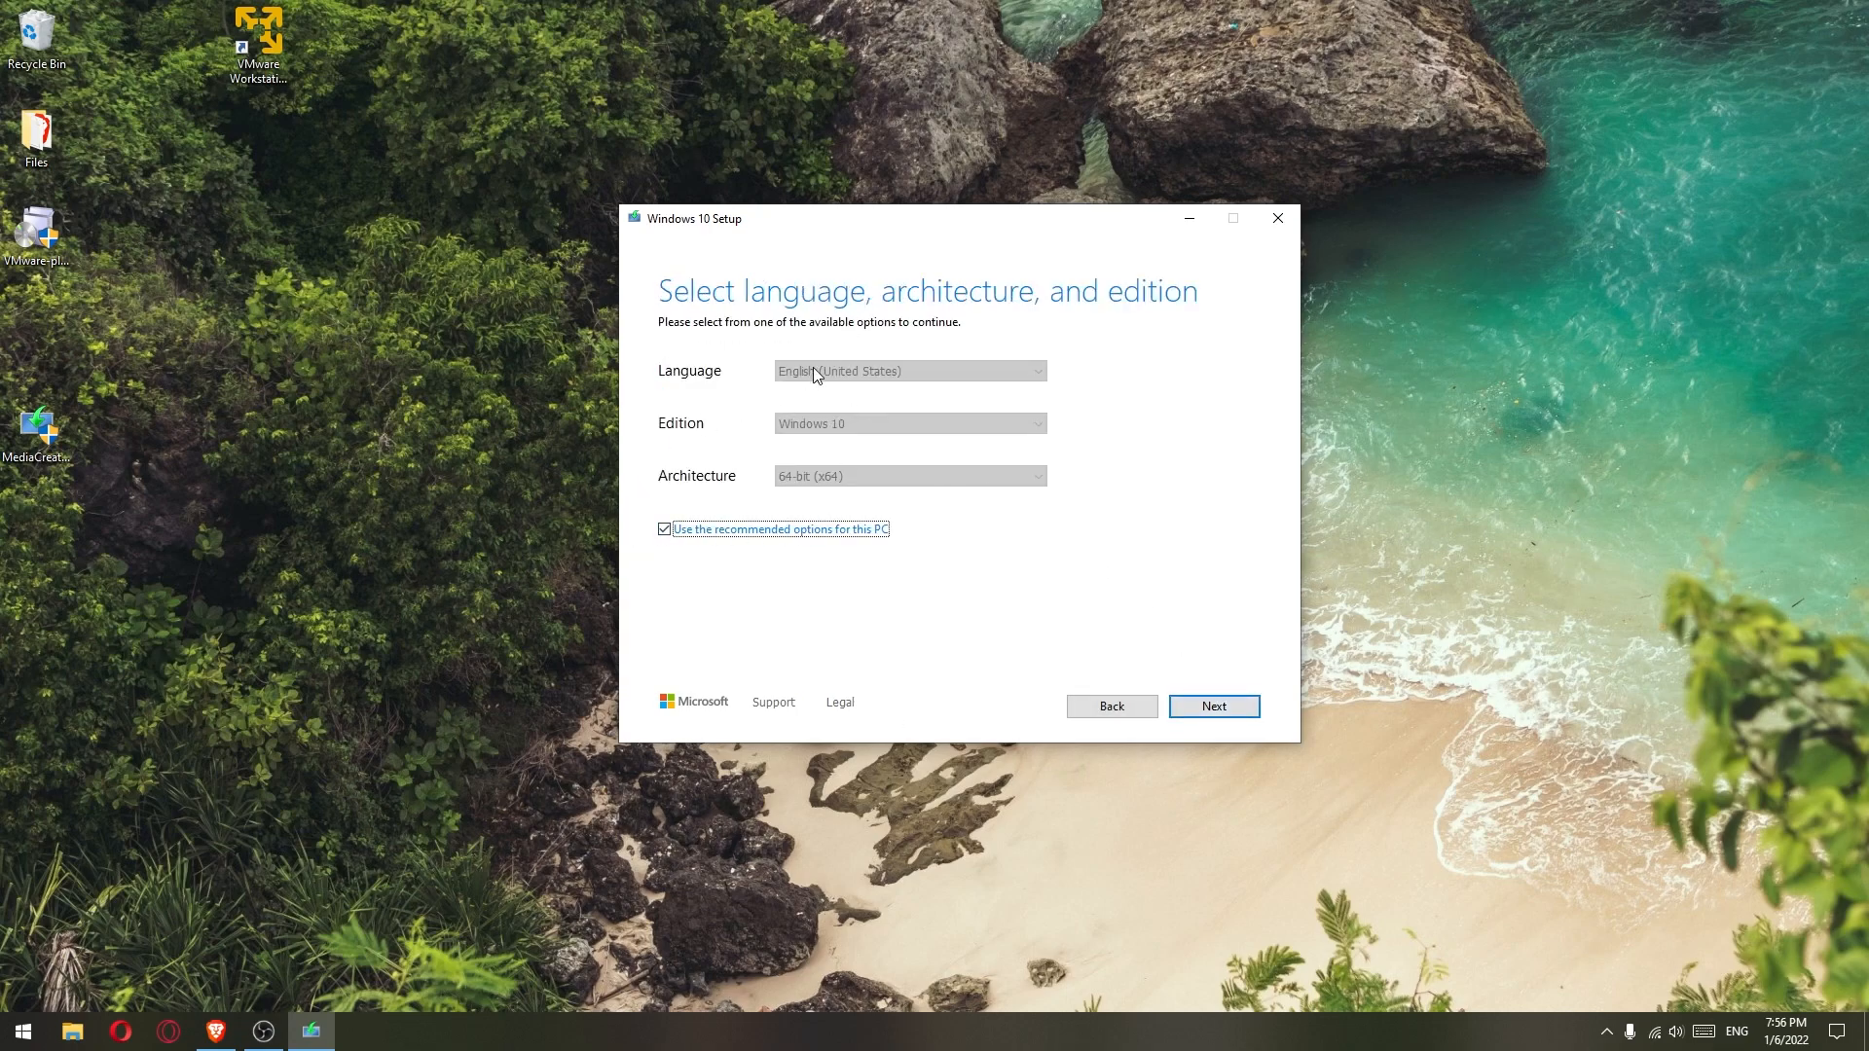
- Untick the recommended options, choose ISO file, and save it as Windows.iso on the Desktop
click(665, 529)
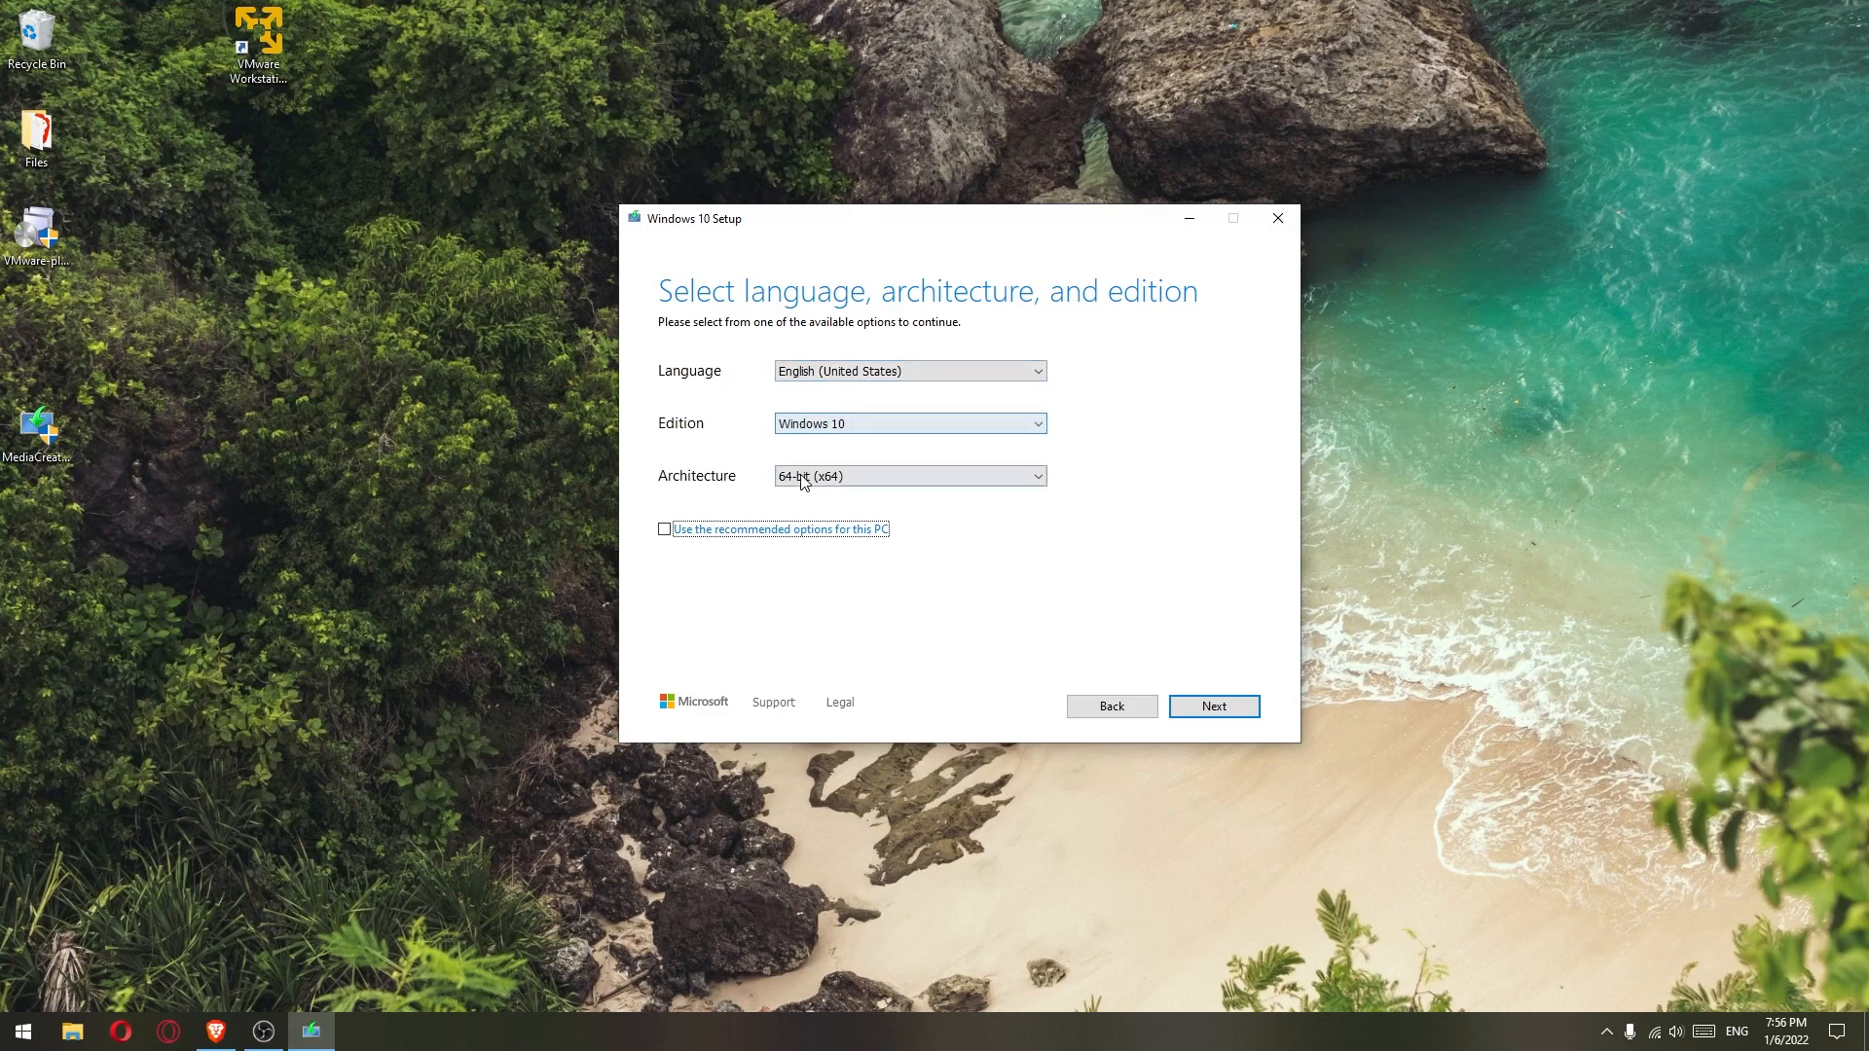
click(1212, 708)
click(664, 423)
click(1212, 708)
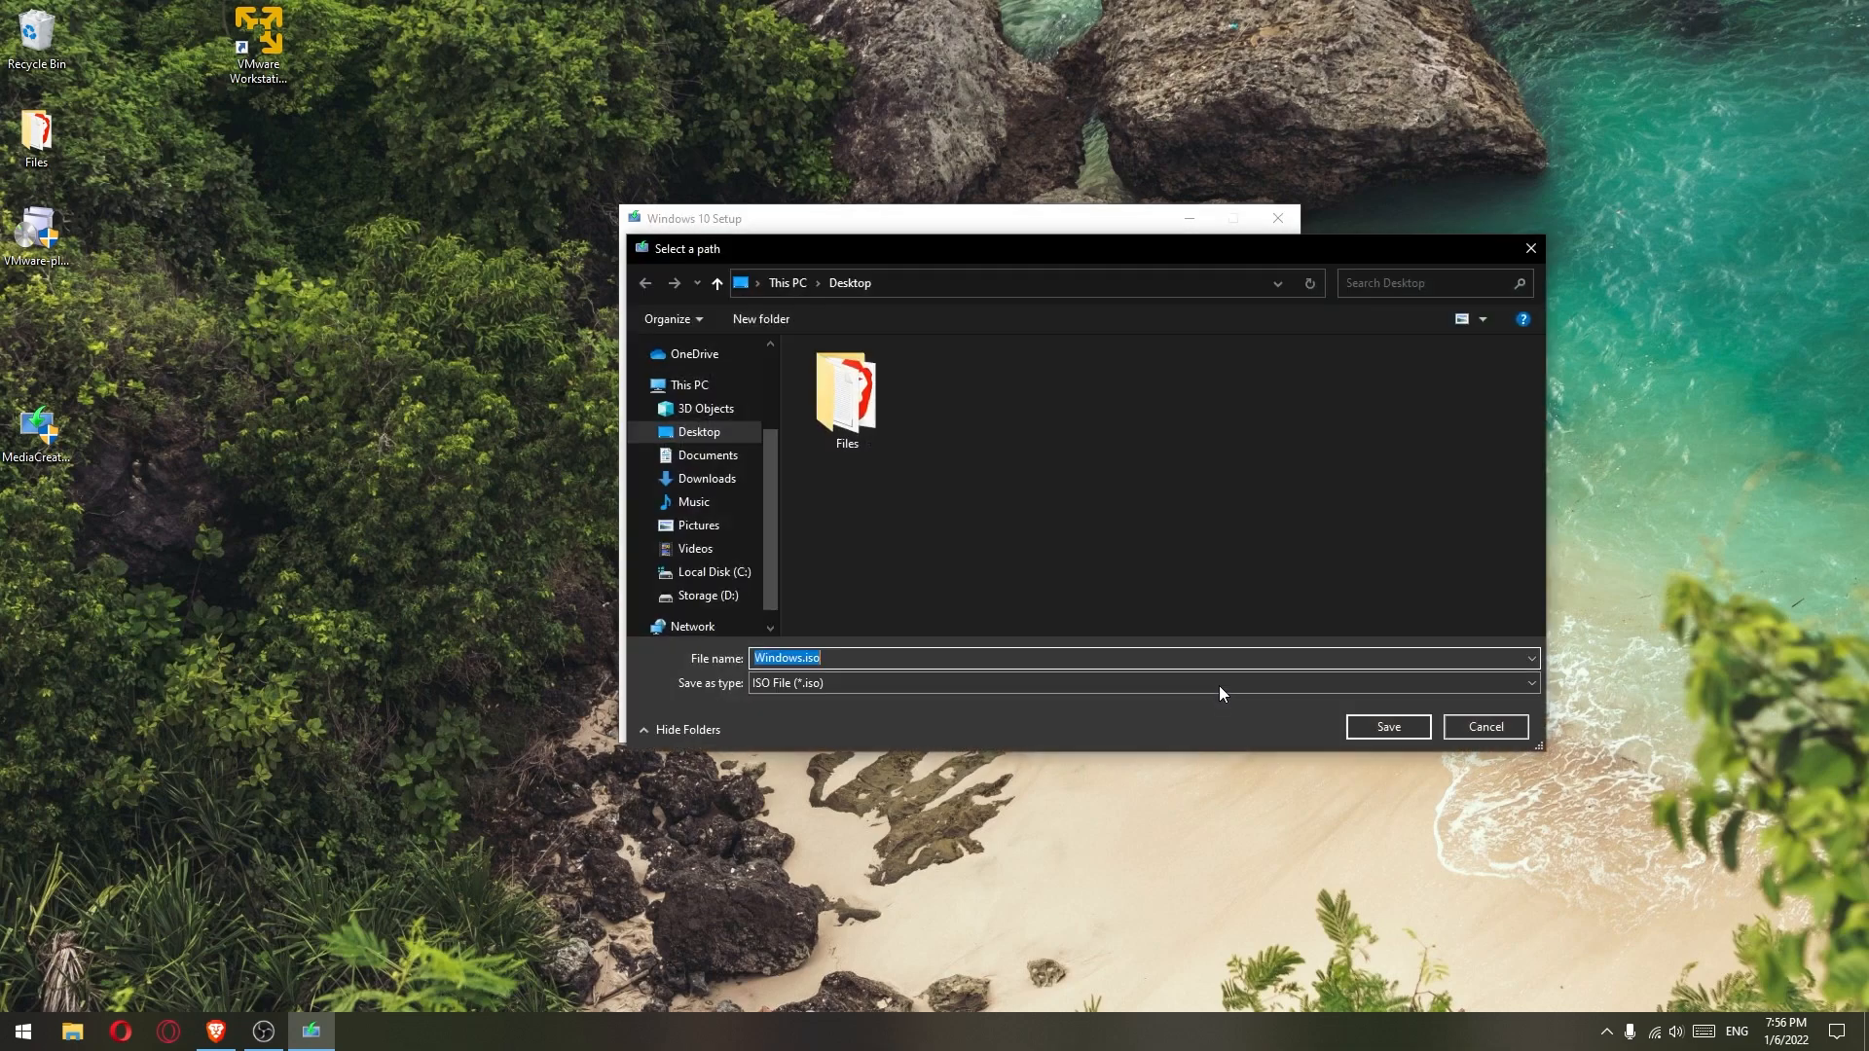
click(1386, 727)
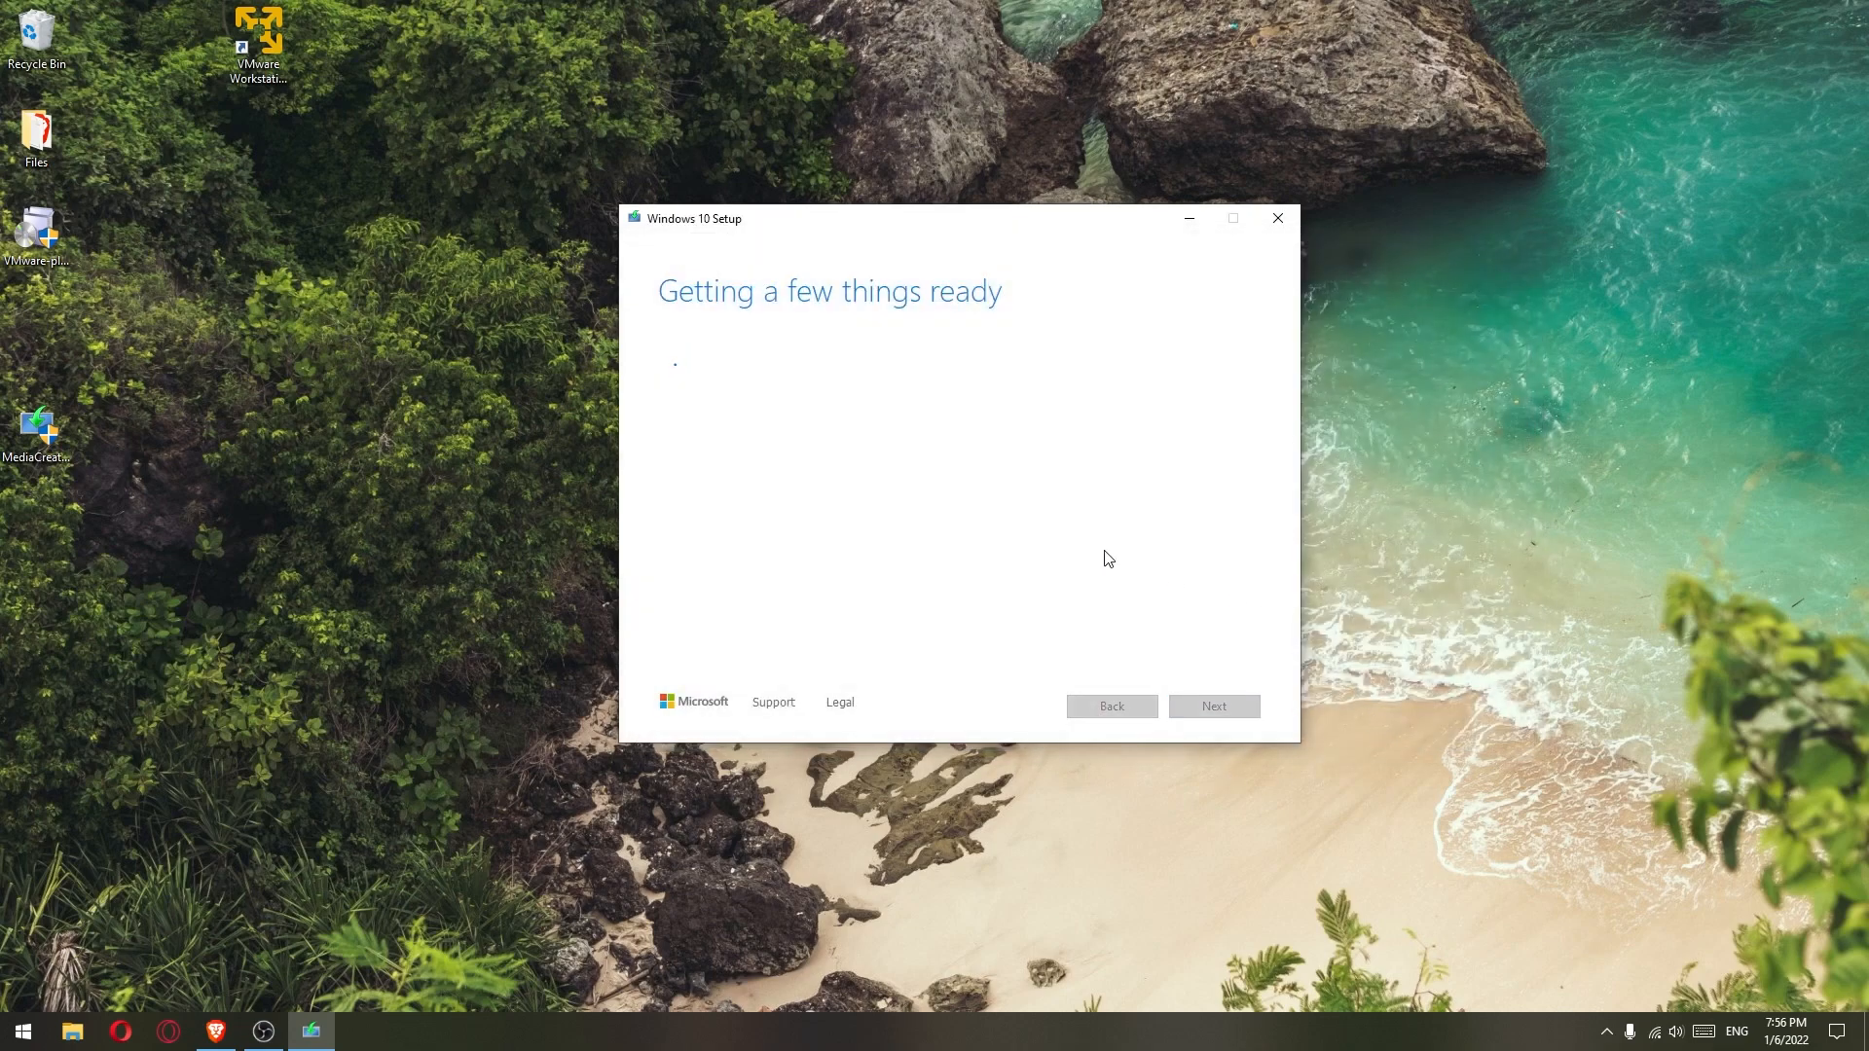
drag(884, 228, 1076, 208)
click(216, 1030)
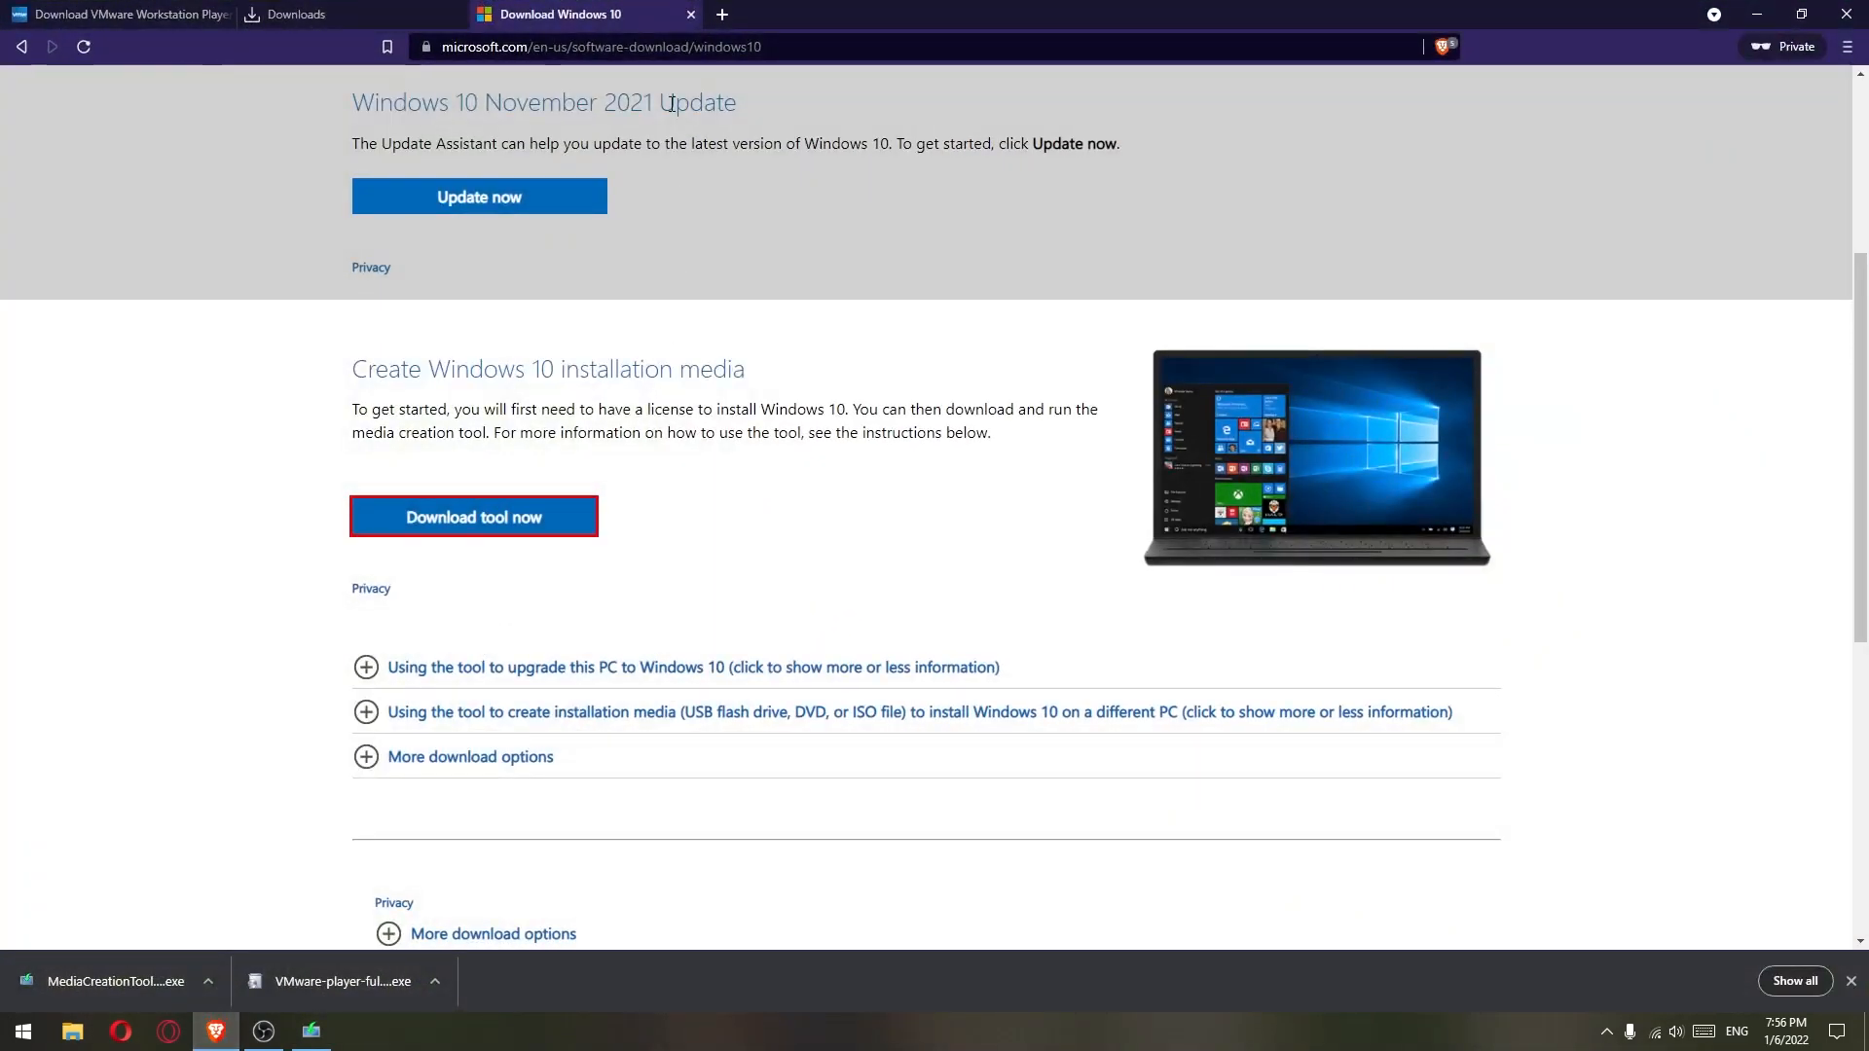
- Search Google for 'linux mint' and open the Linux Mint Cinnamon edition download page
text(google)
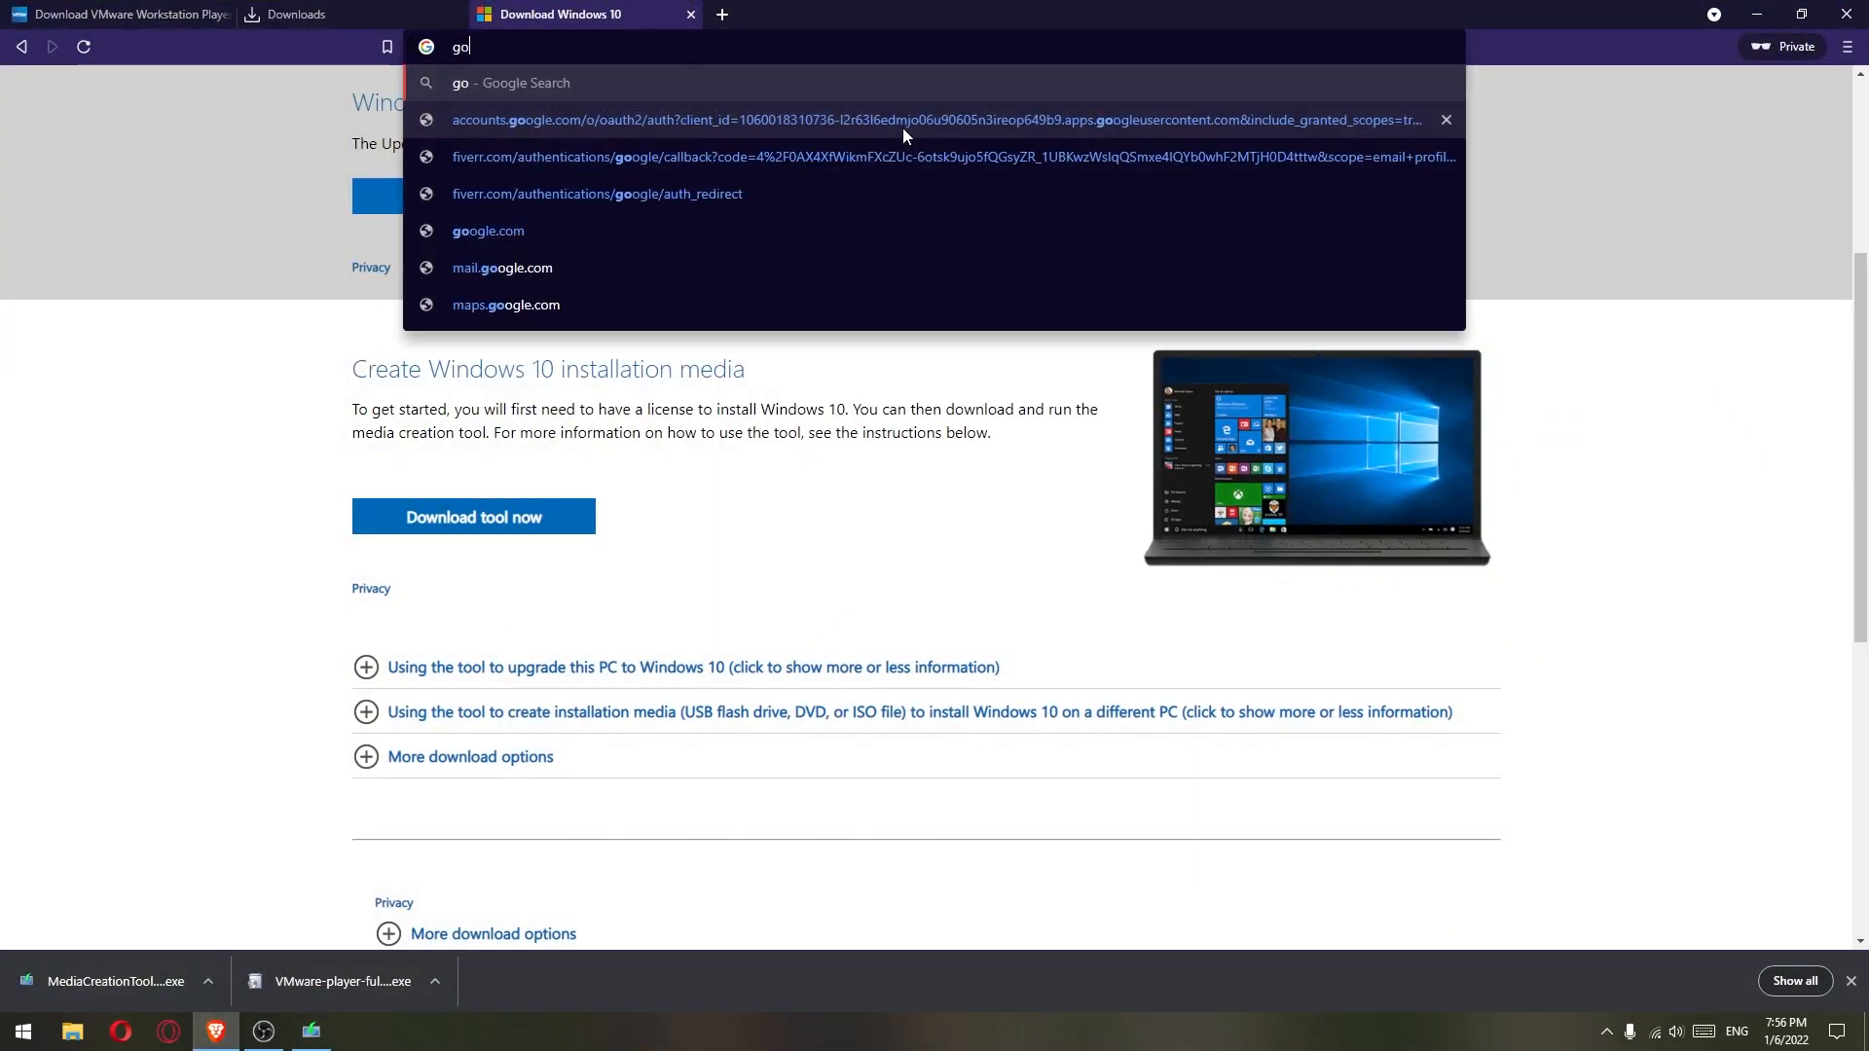
key(Return)
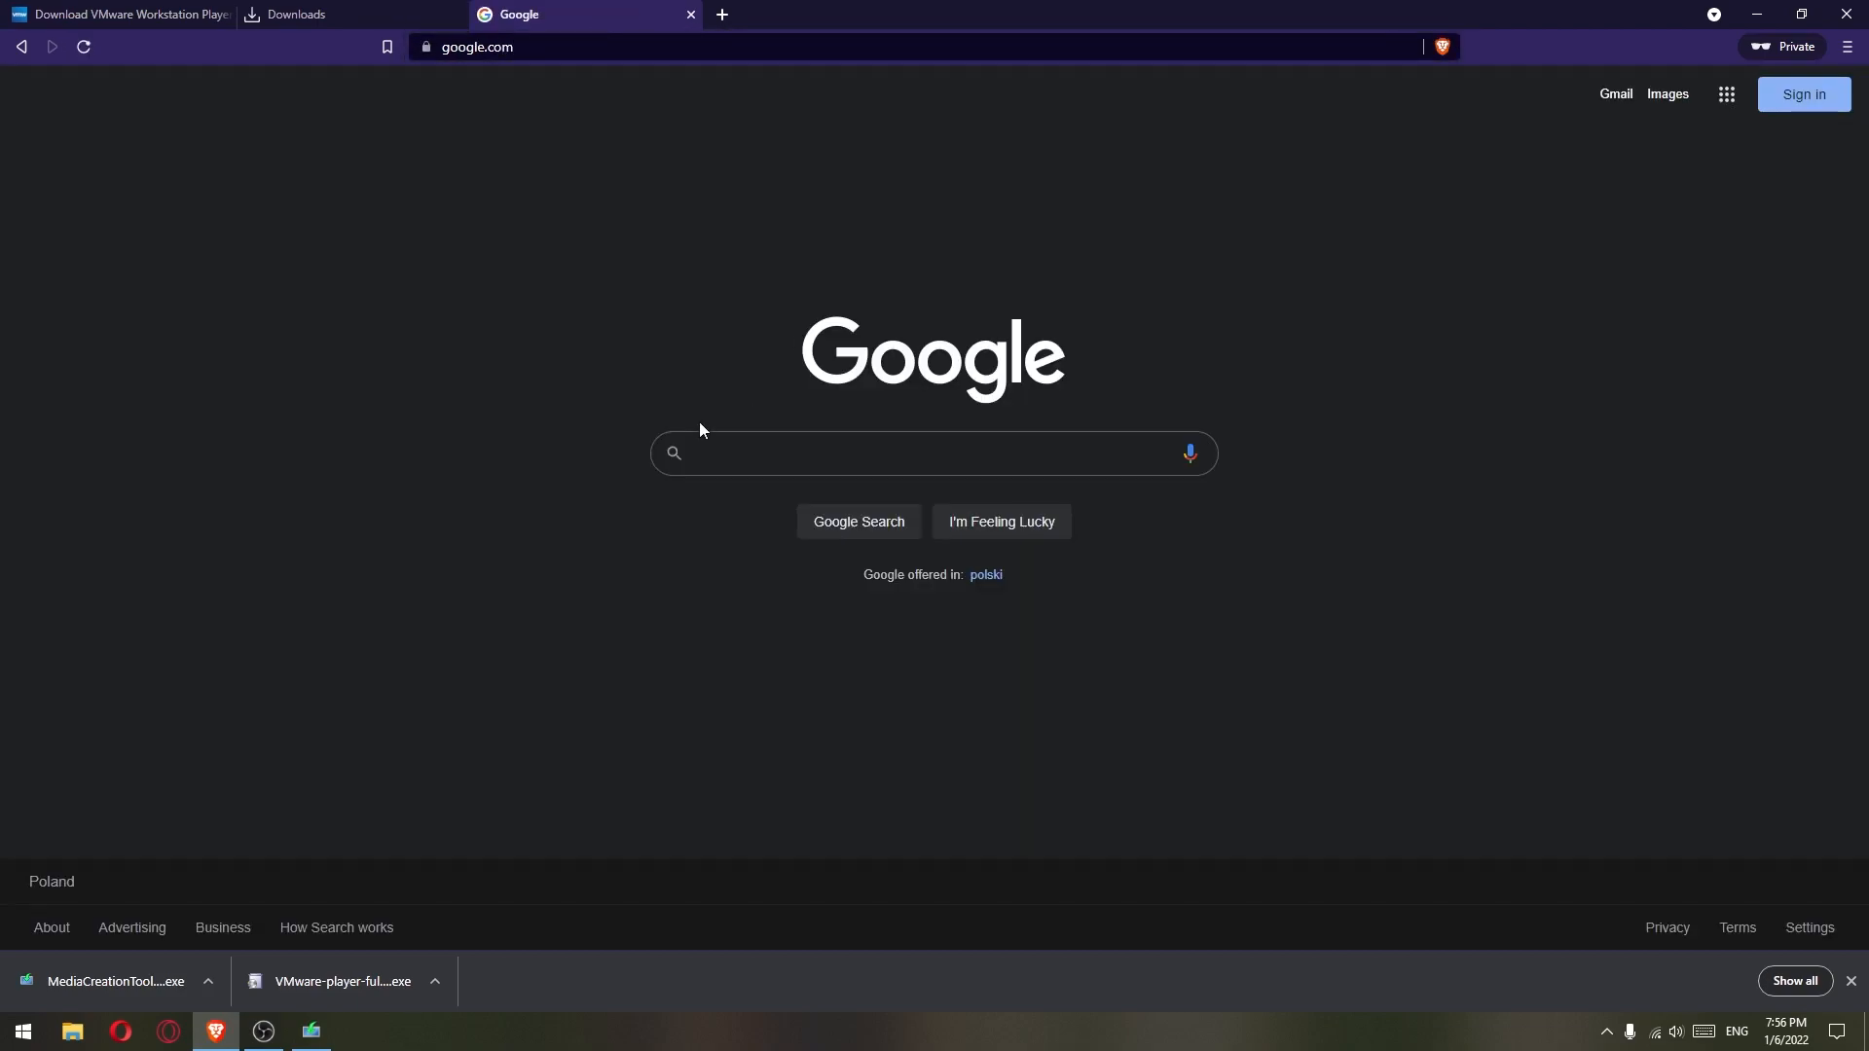
click(739, 458)
text(linux mint)
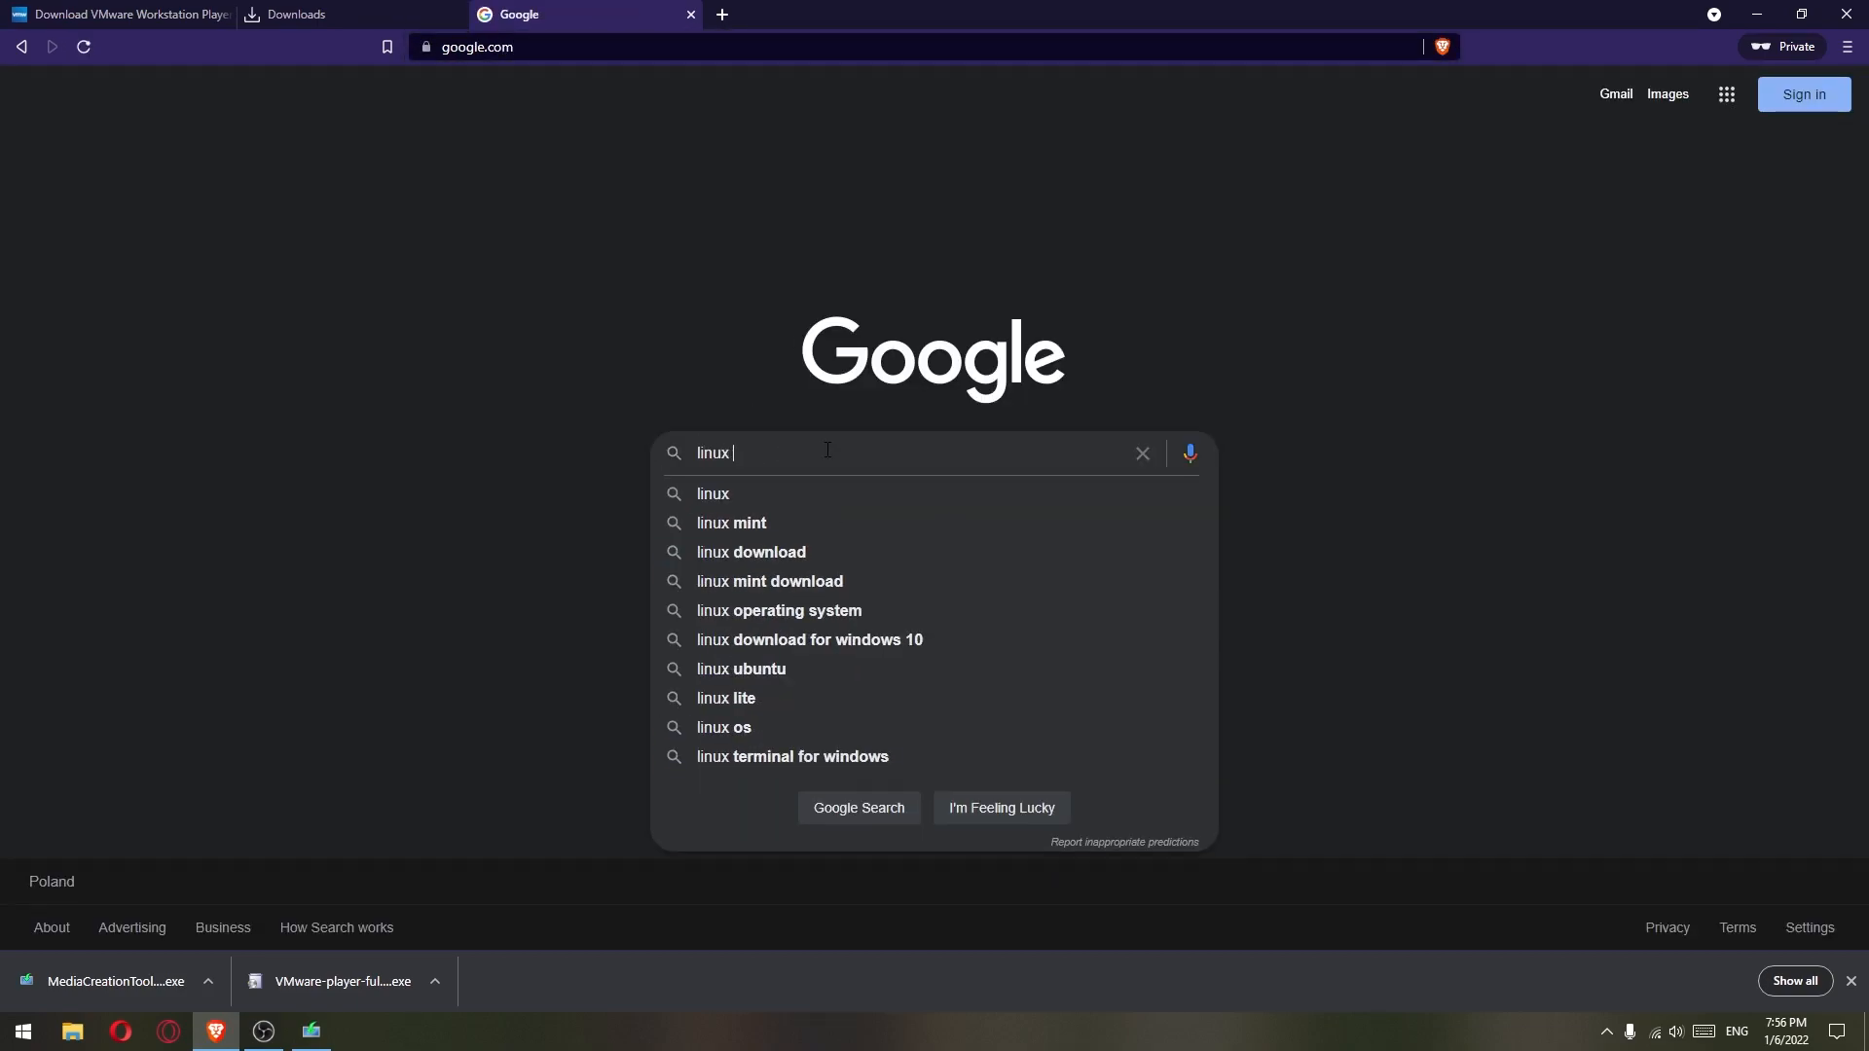
key(Return)
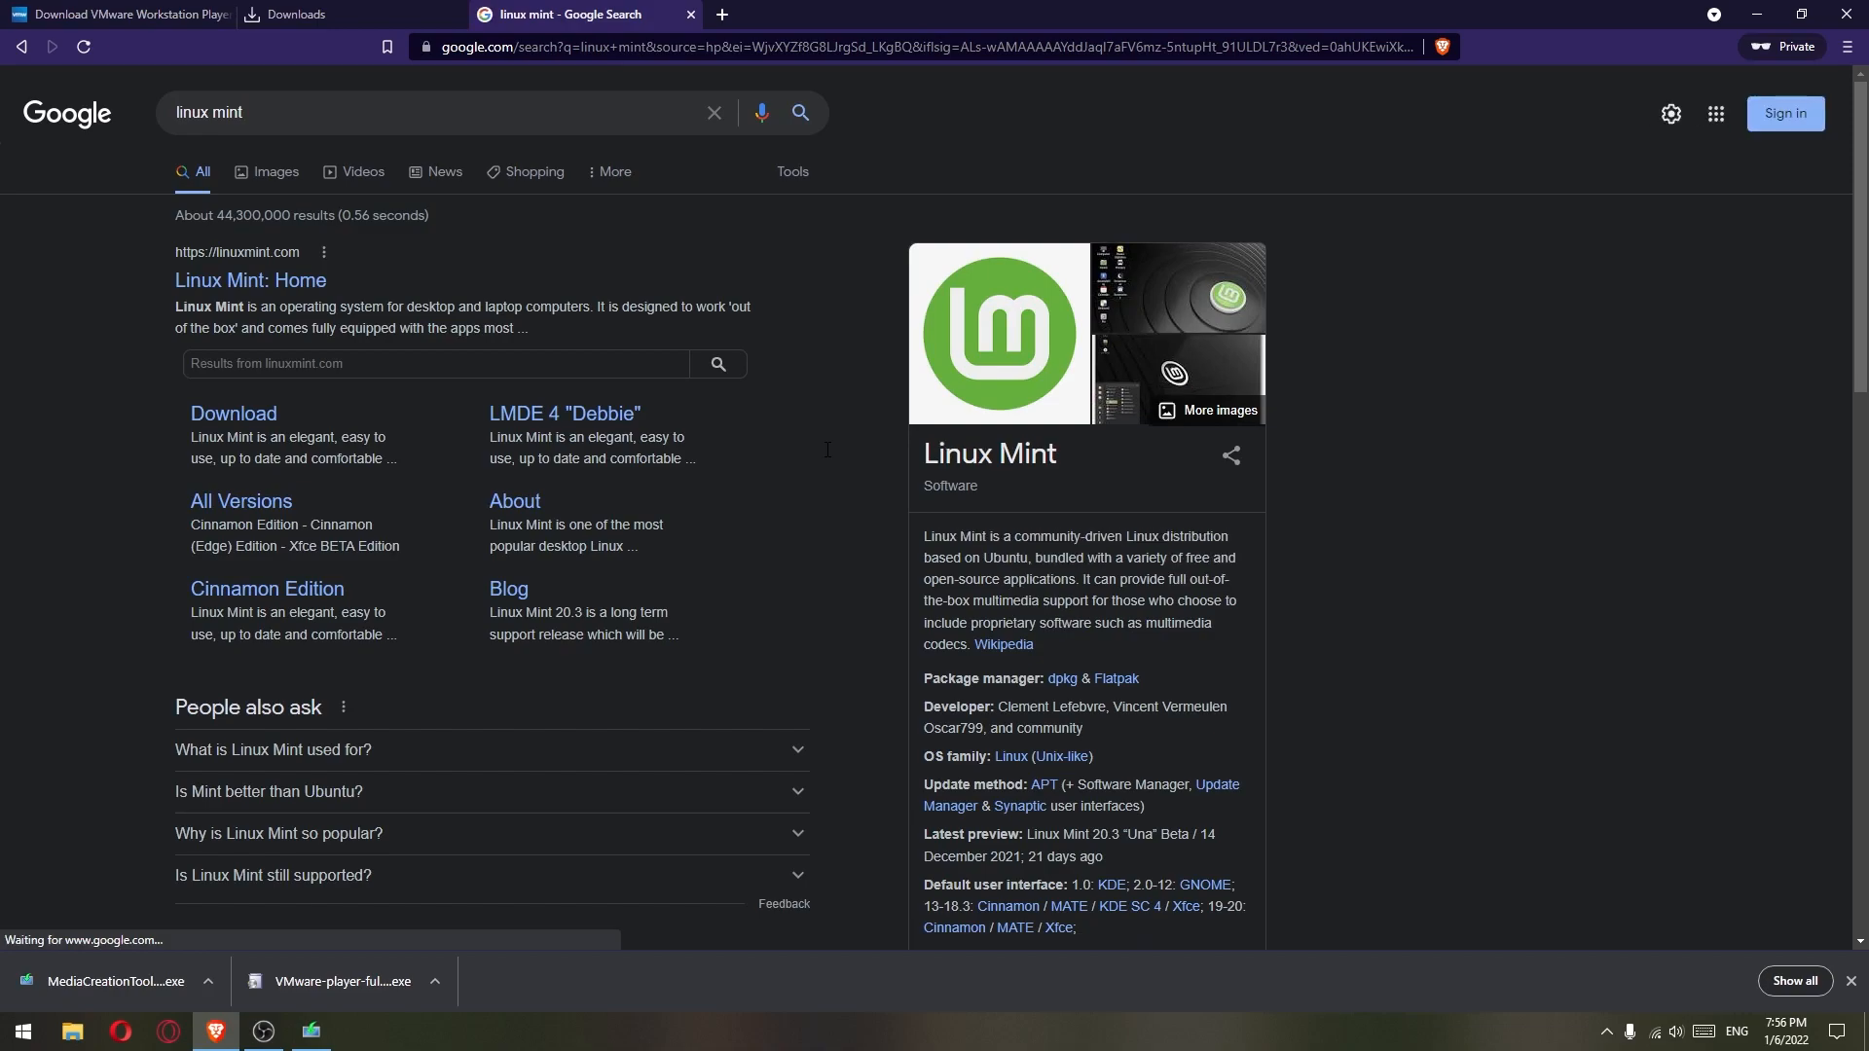
click(230, 418)
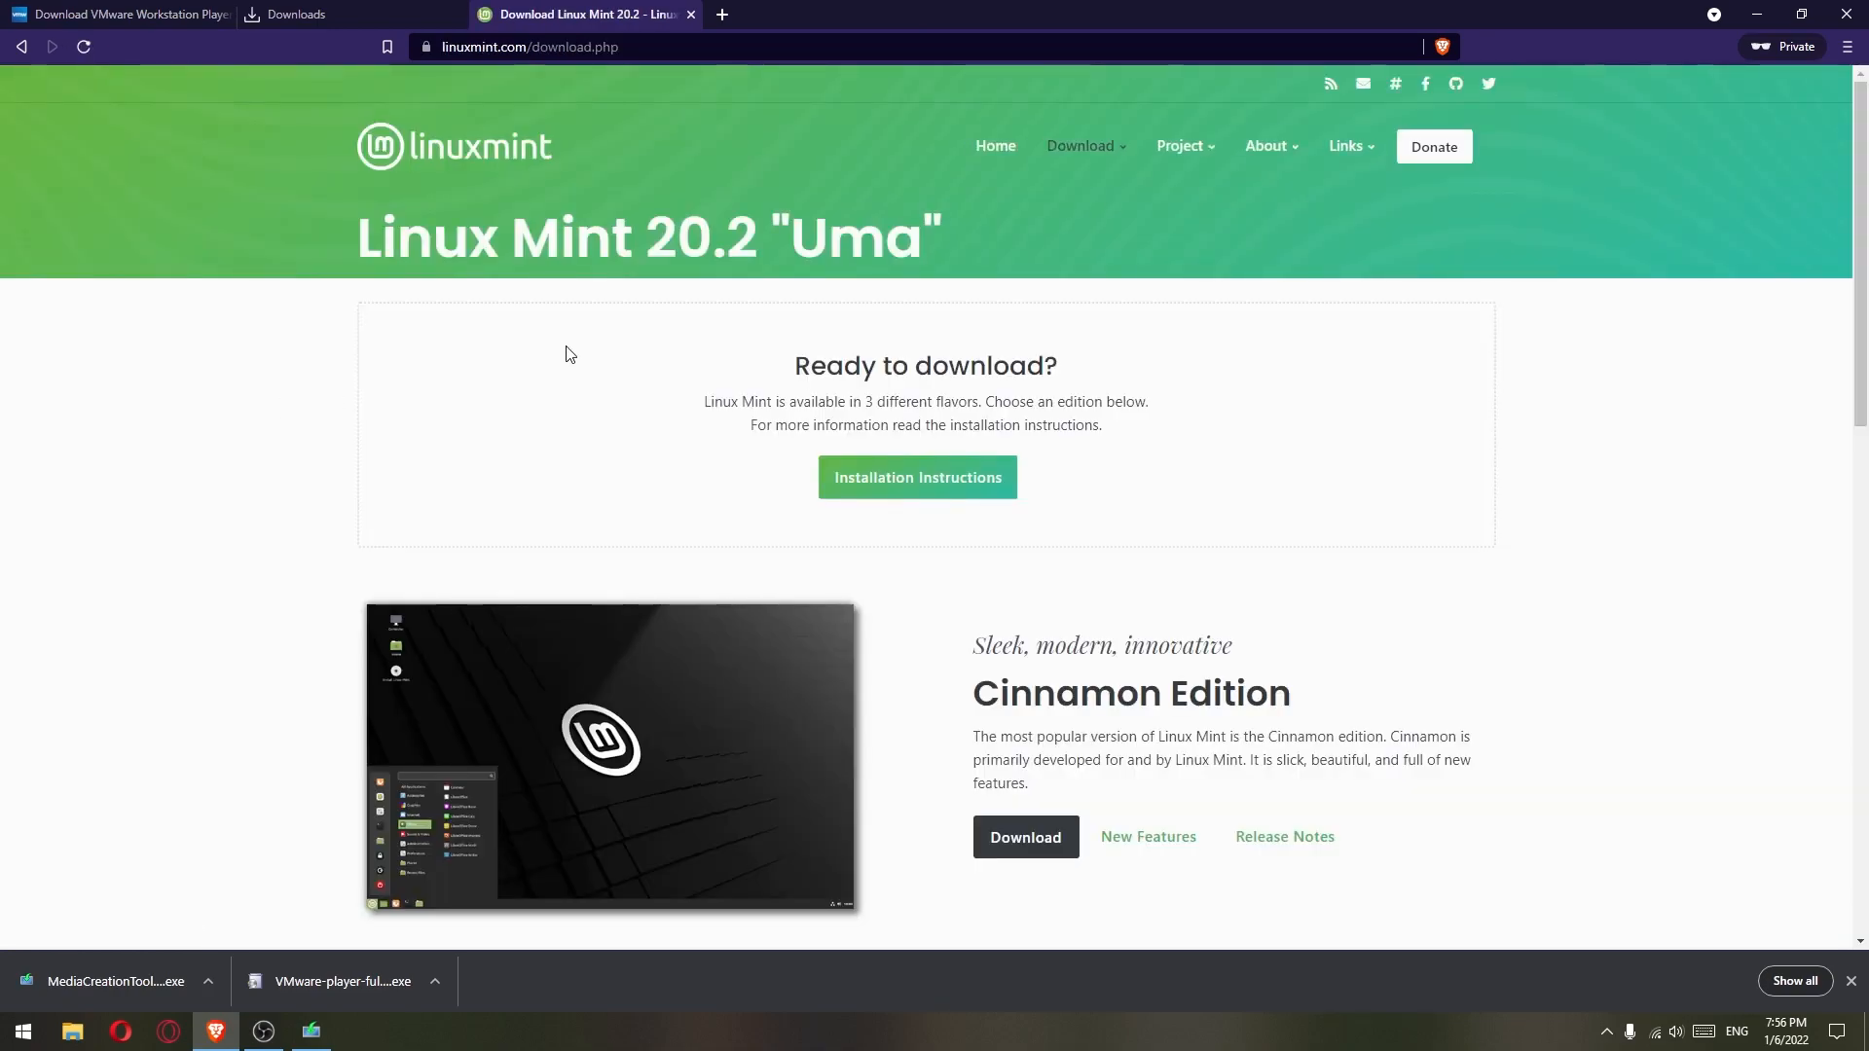
scroll(923, 344, down, 4)
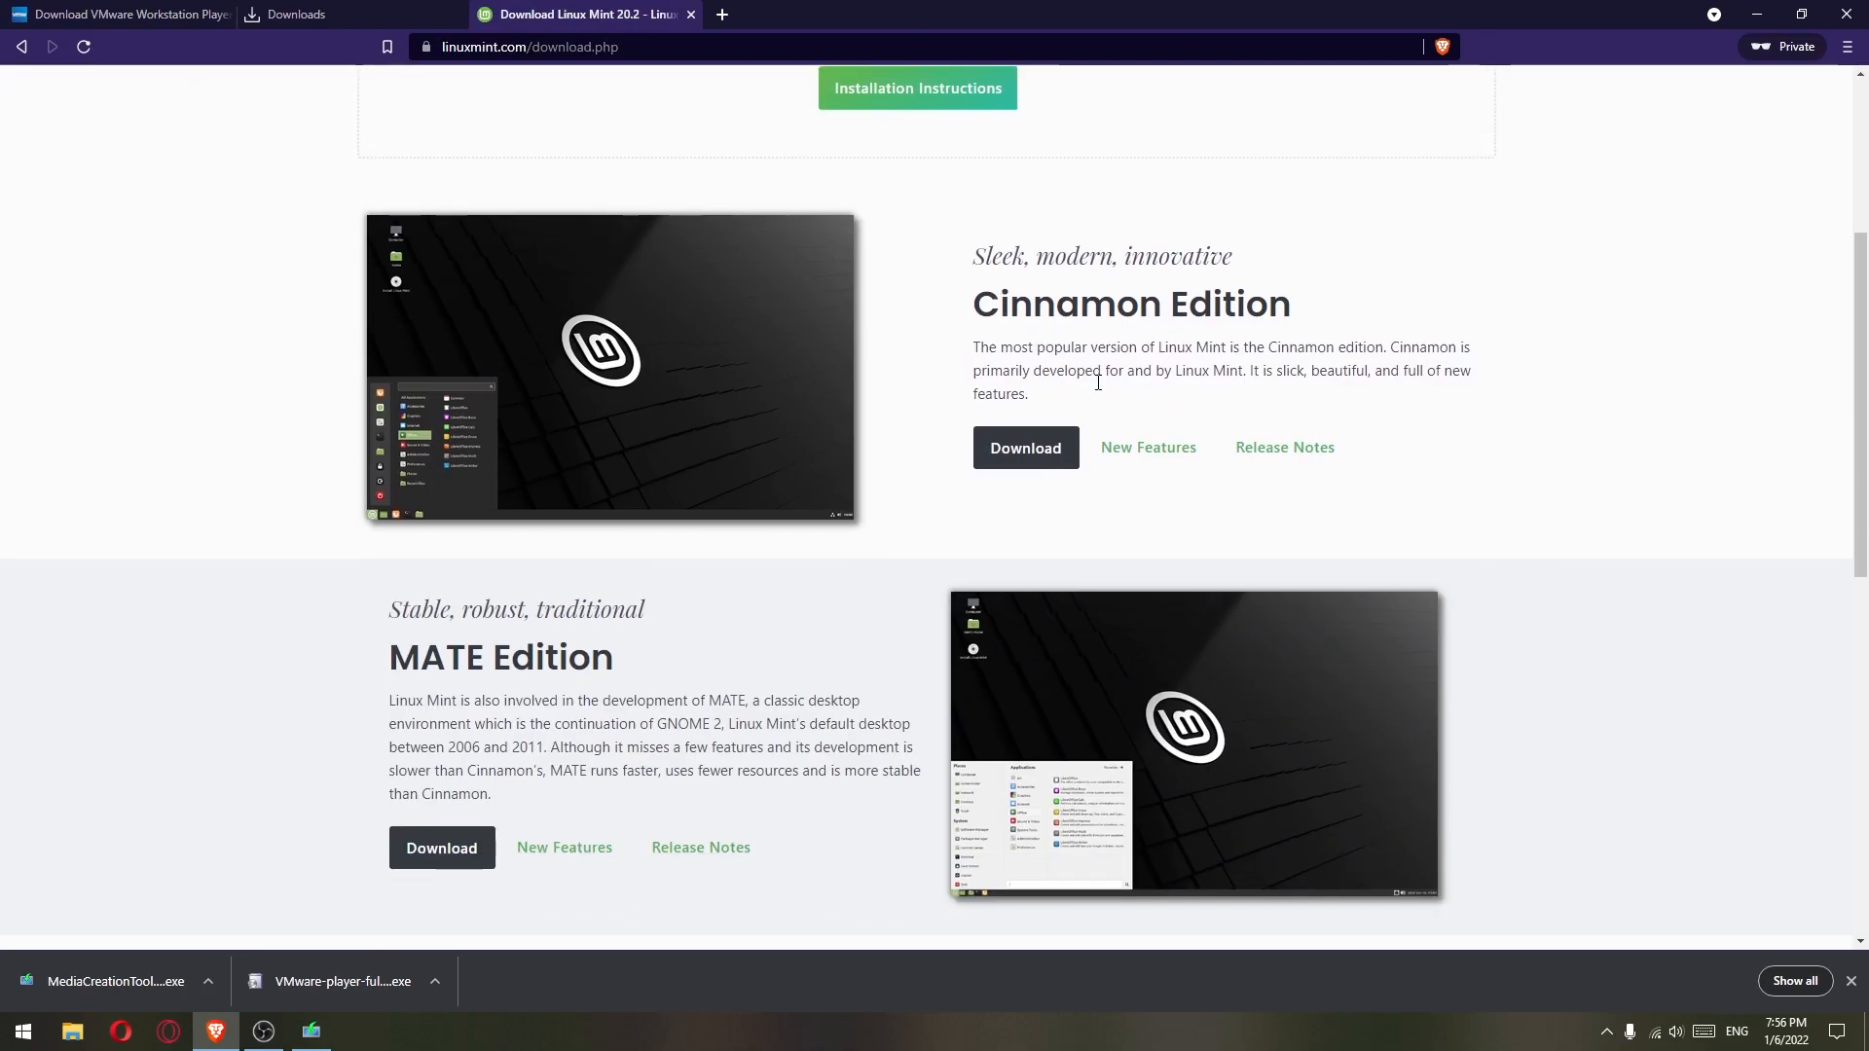
click(1025, 448)
- Save linuxmint-20.2-cinnamon-64bit.iso to the Desktop from the wilhelm.tel GmbH mirror, then close the Linux Mint tab
scroll(833, 412, down, 5)
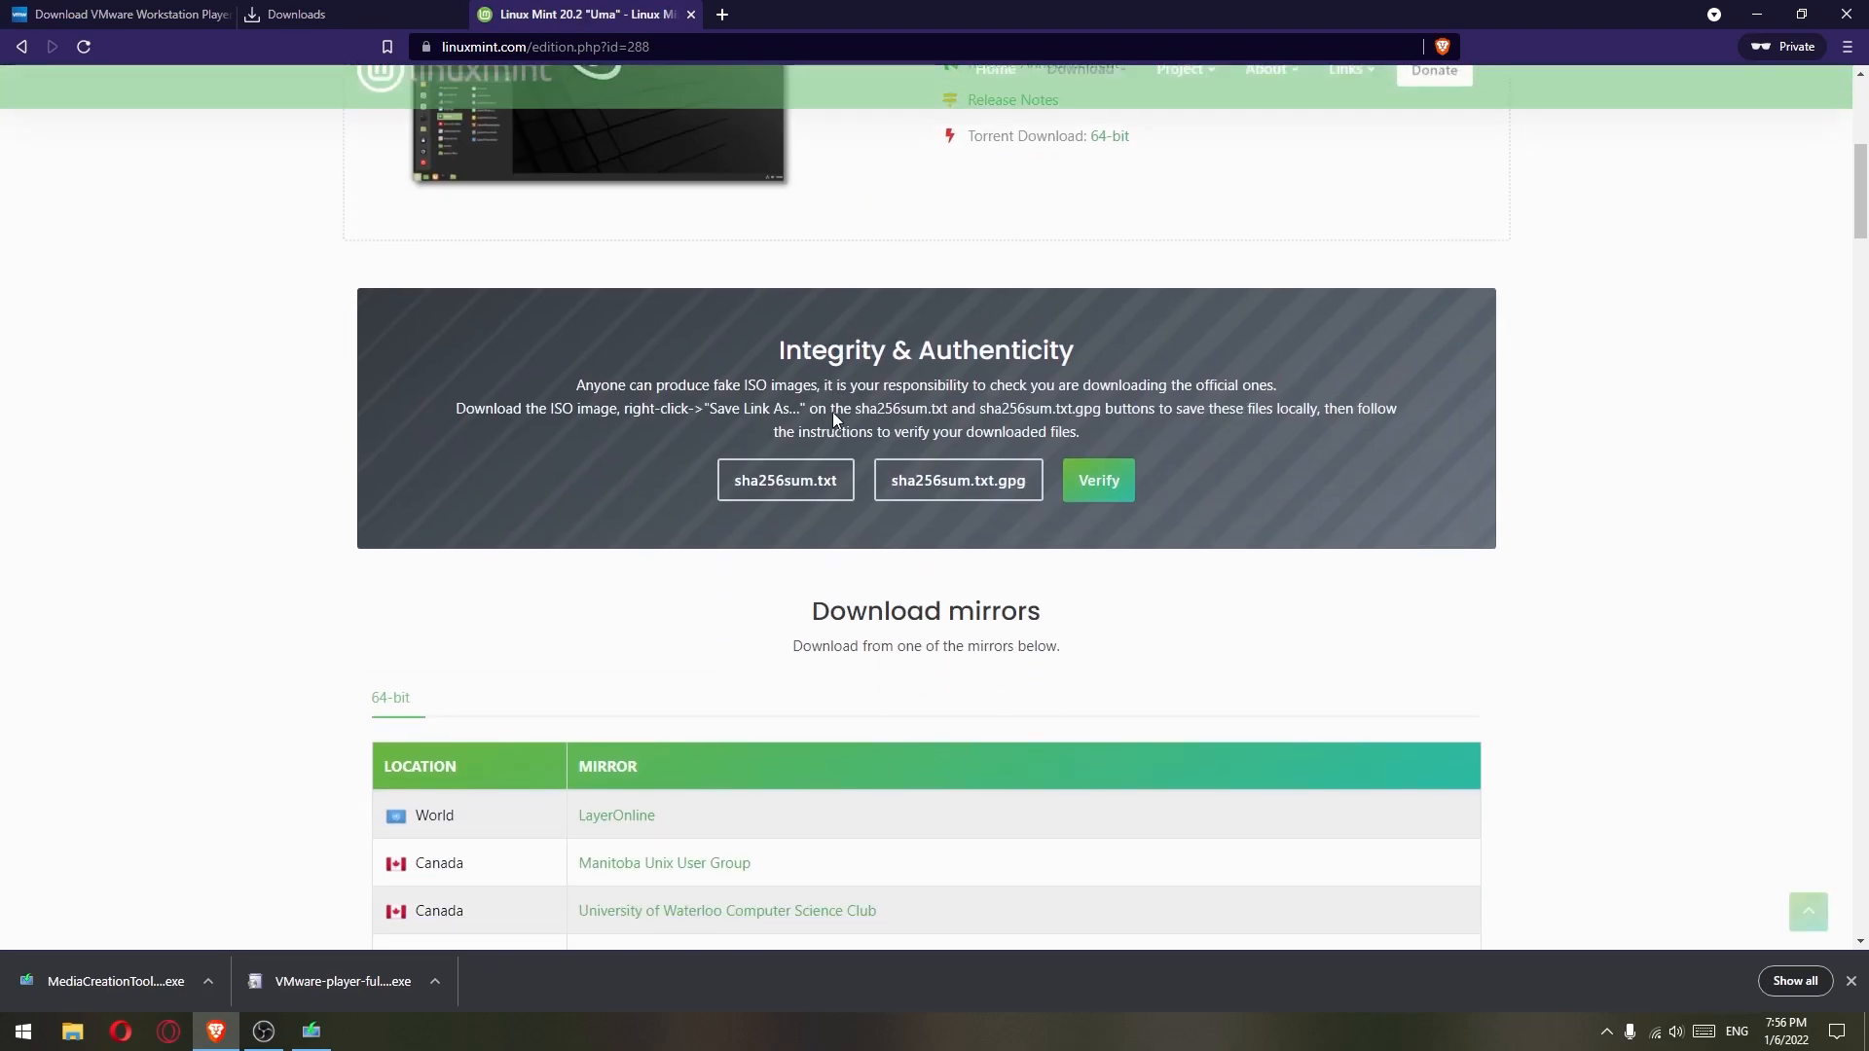
scroll(832, 411, down, 20)
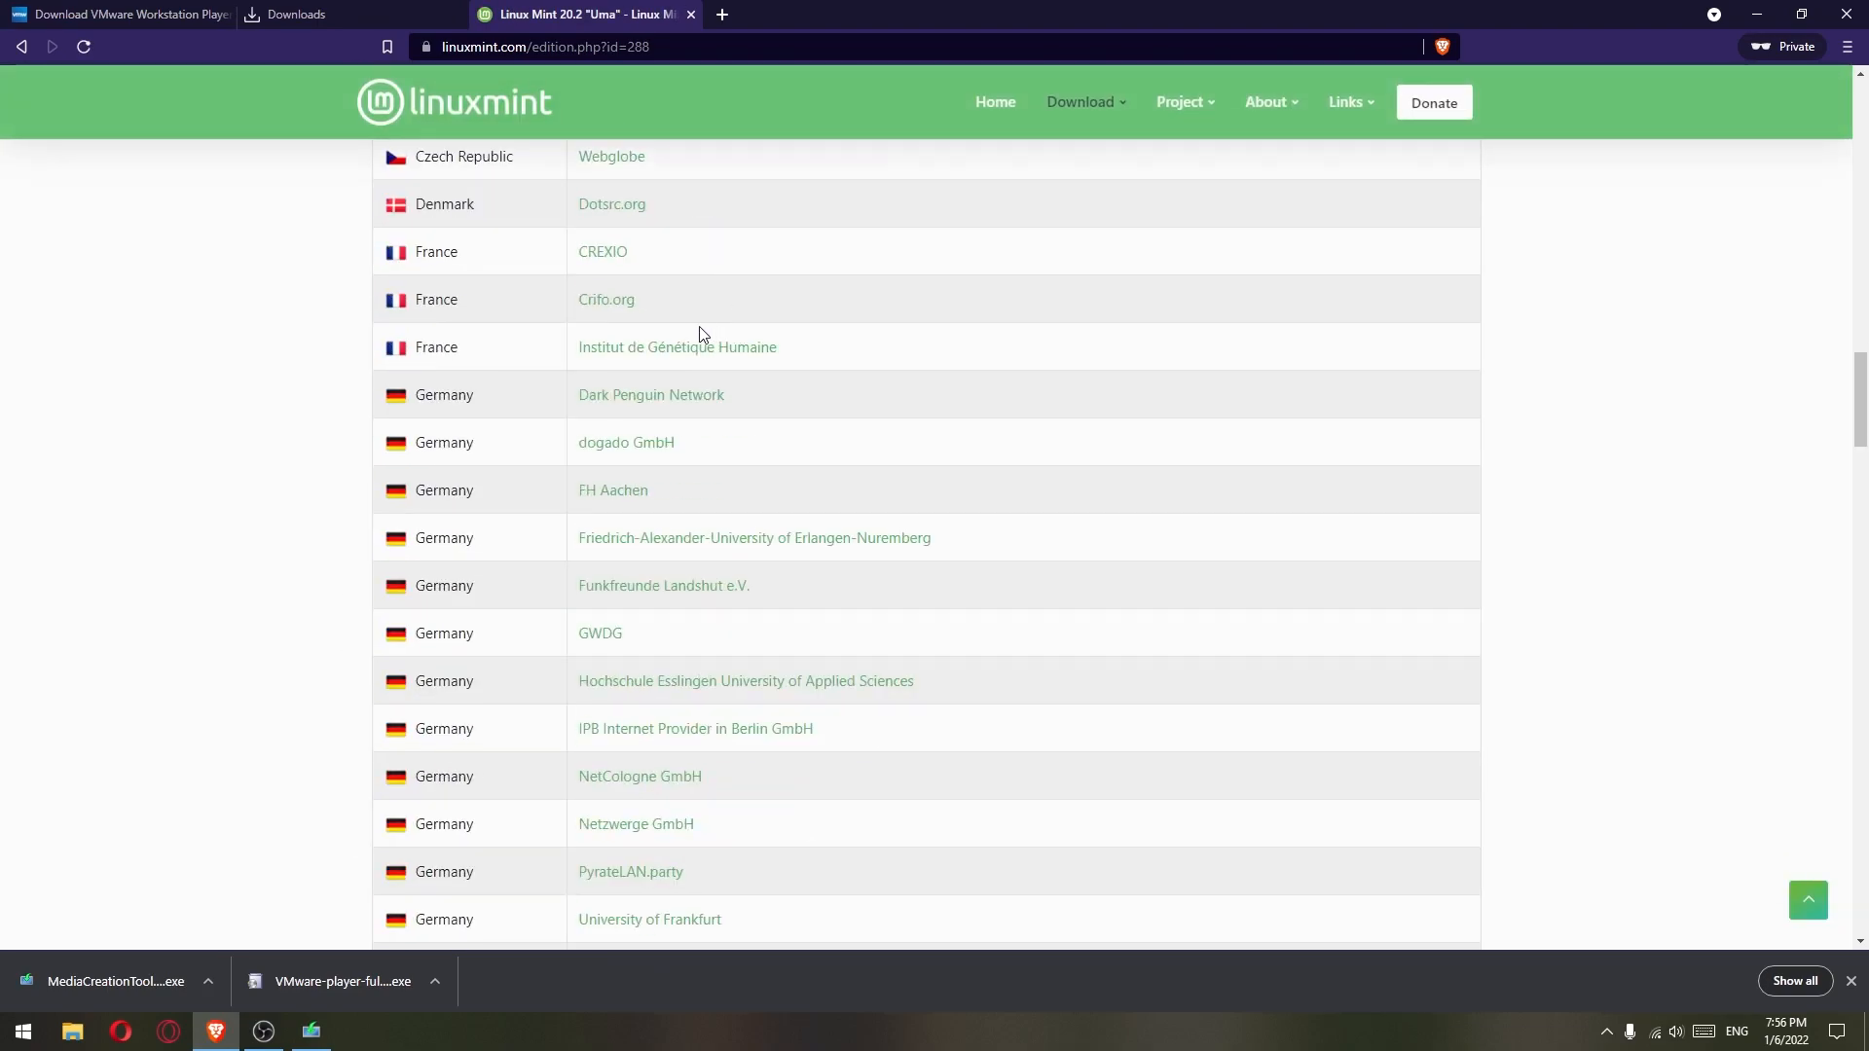
scroll(617, 633, down, 4)
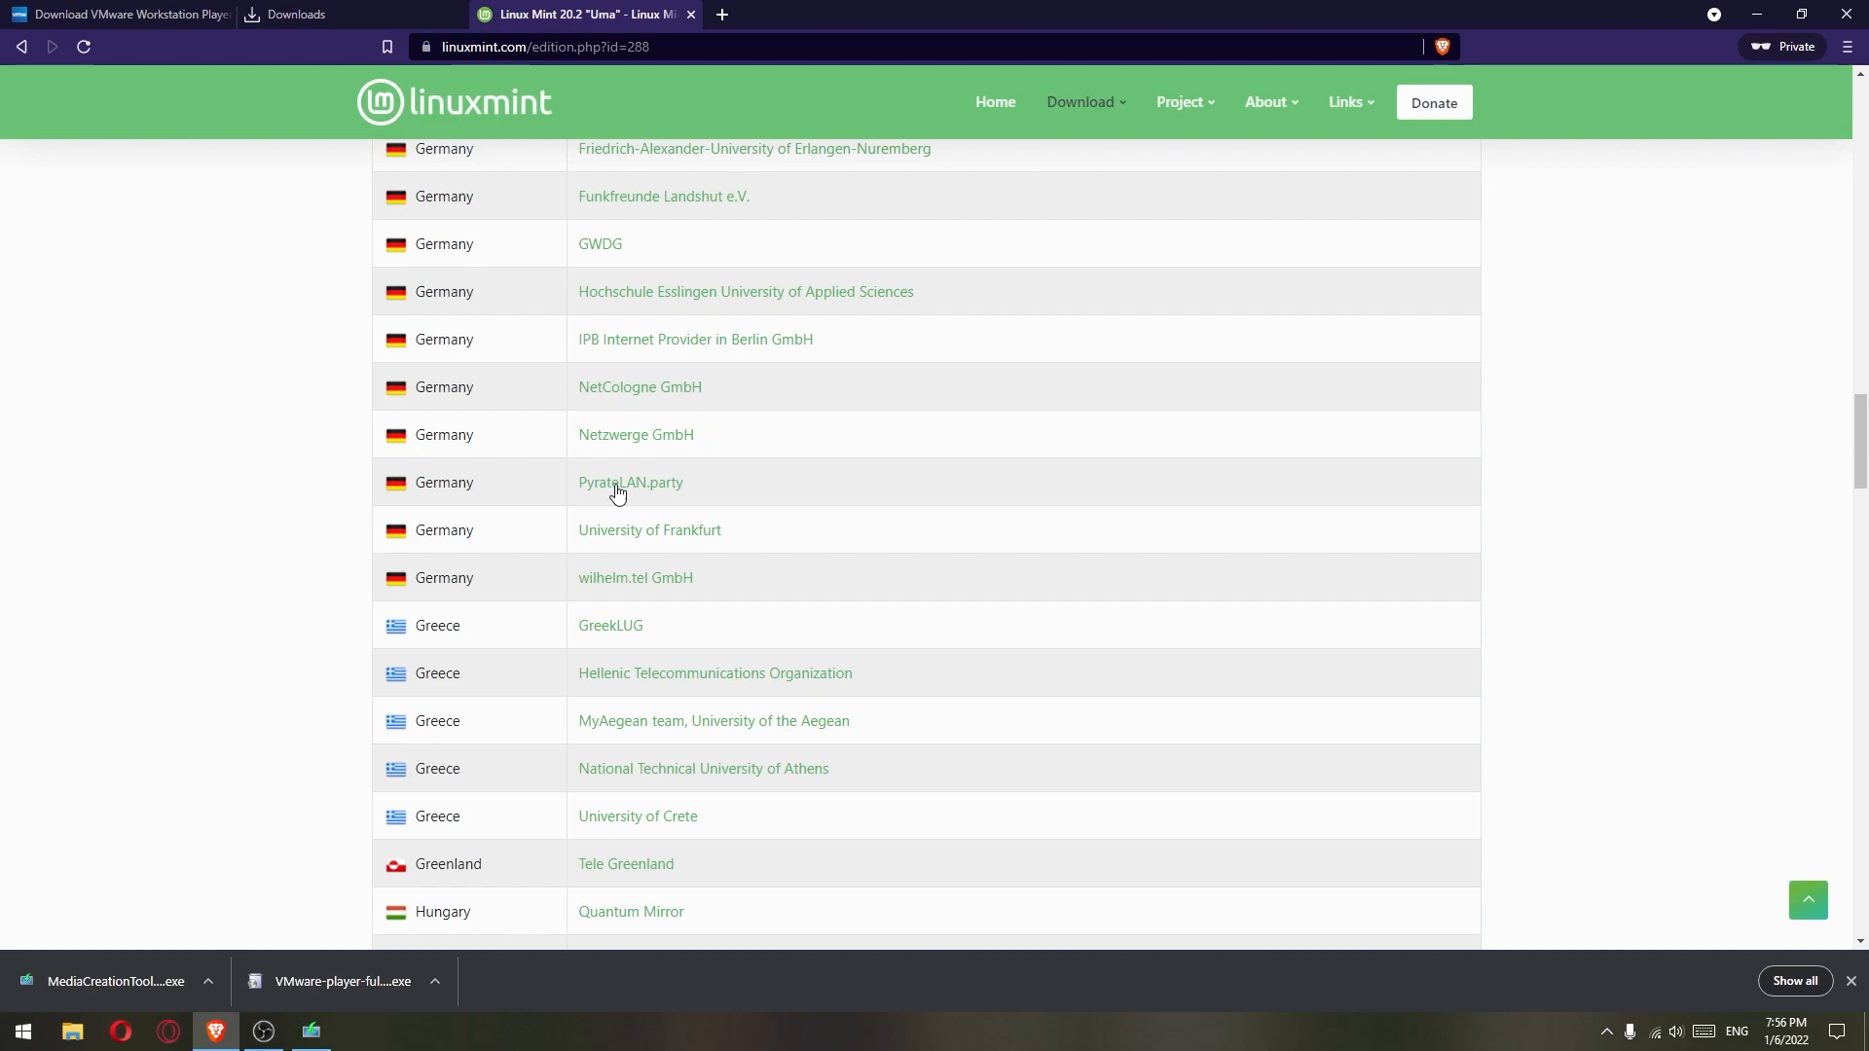
click(633, 585)
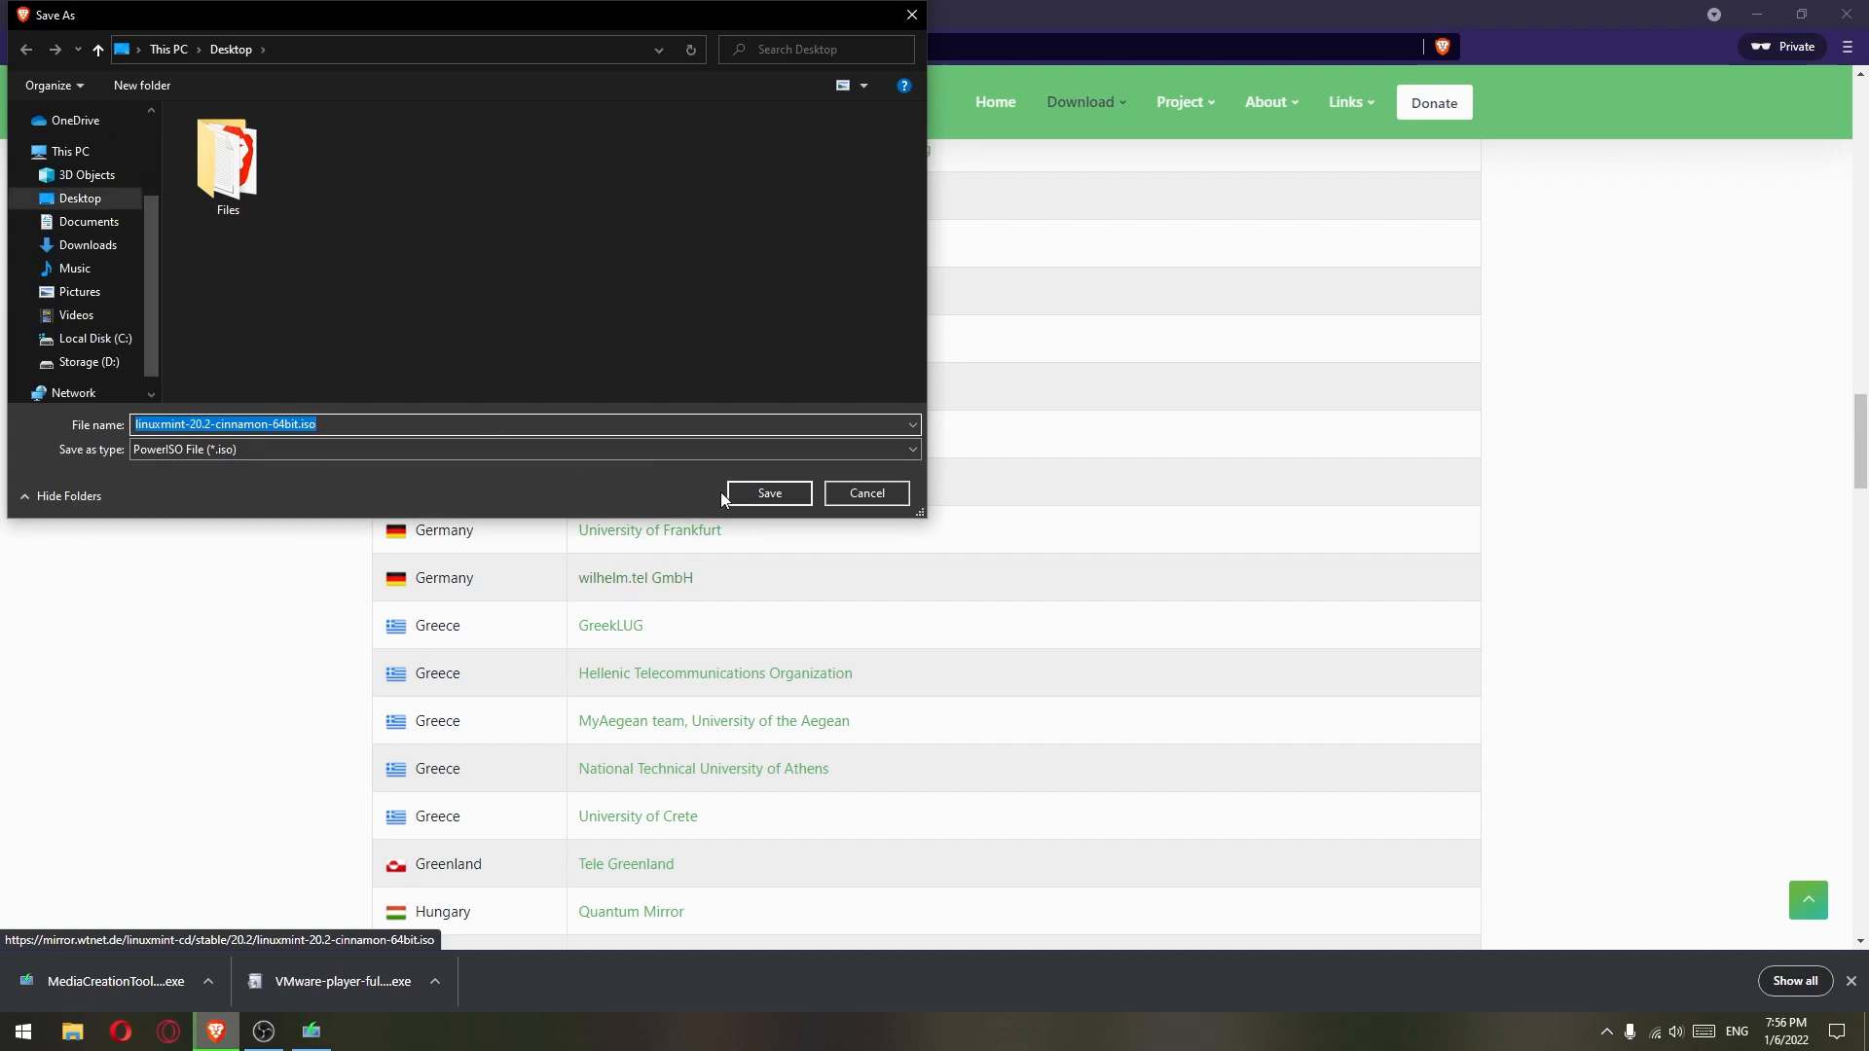
click(769, 494)
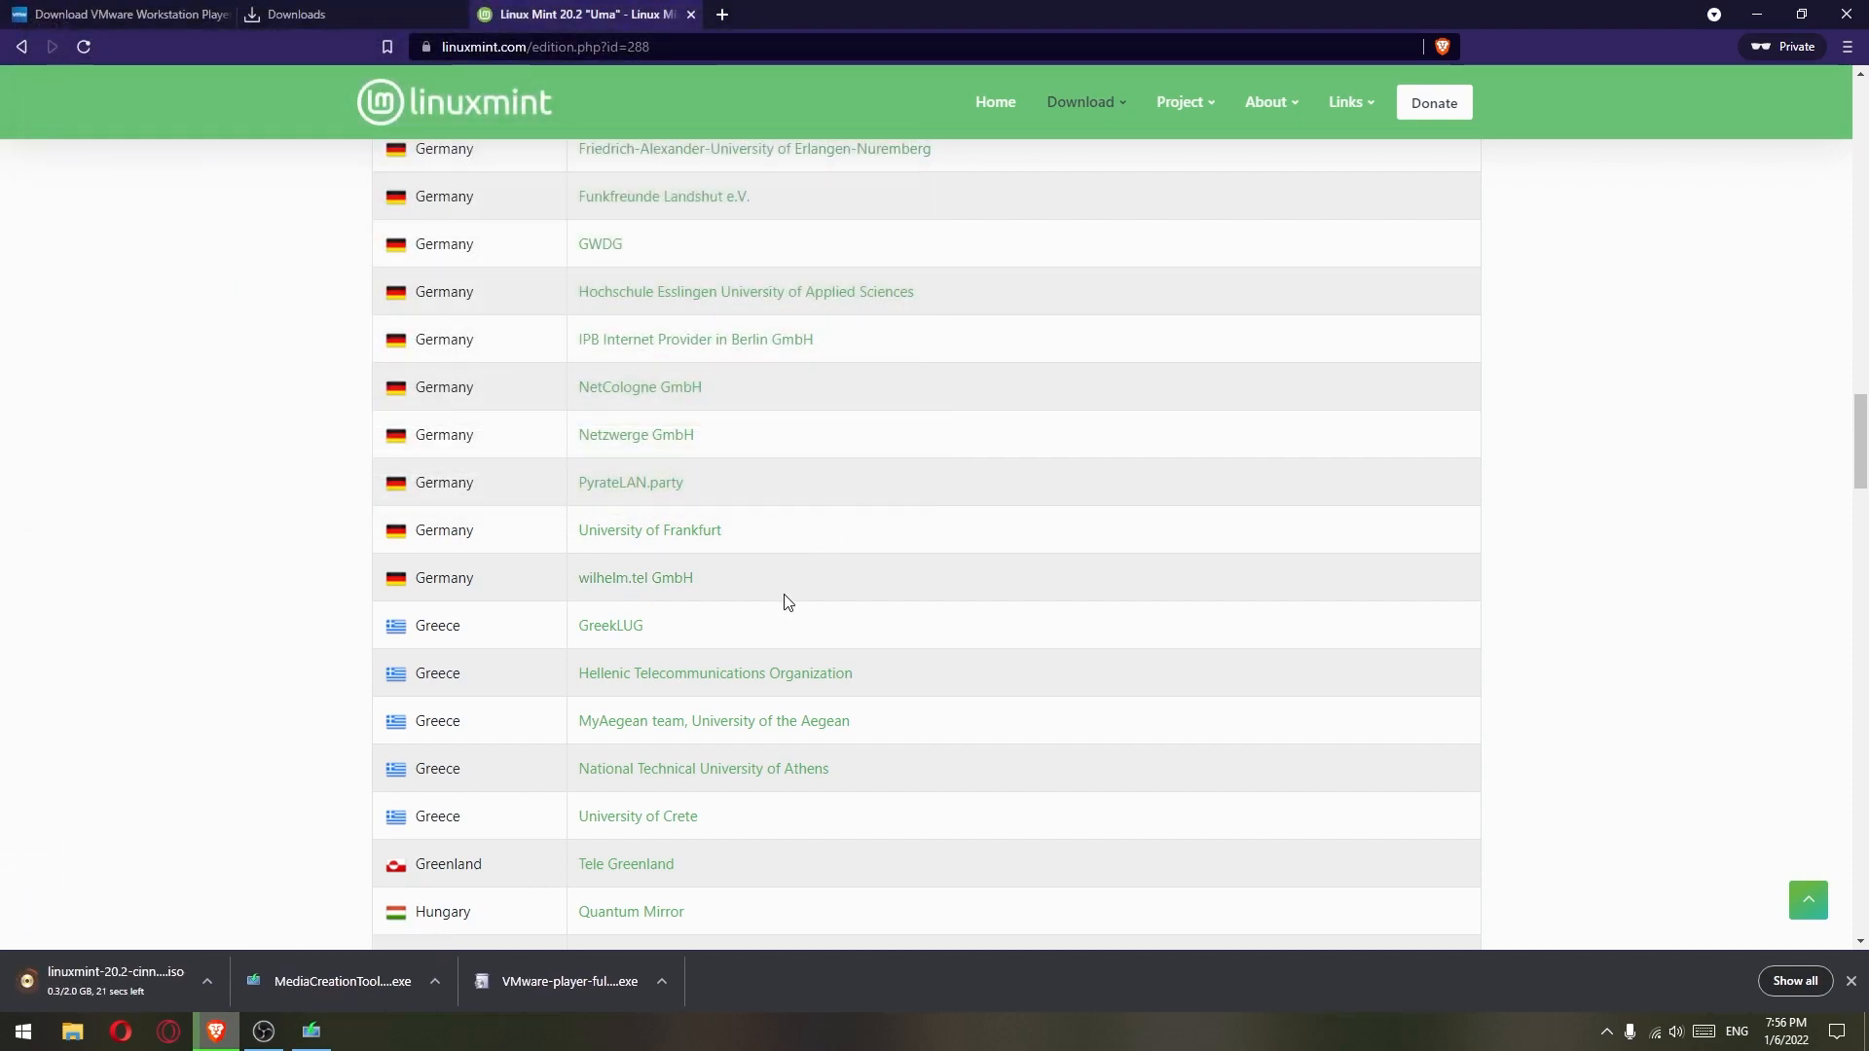
click(1794, 980)
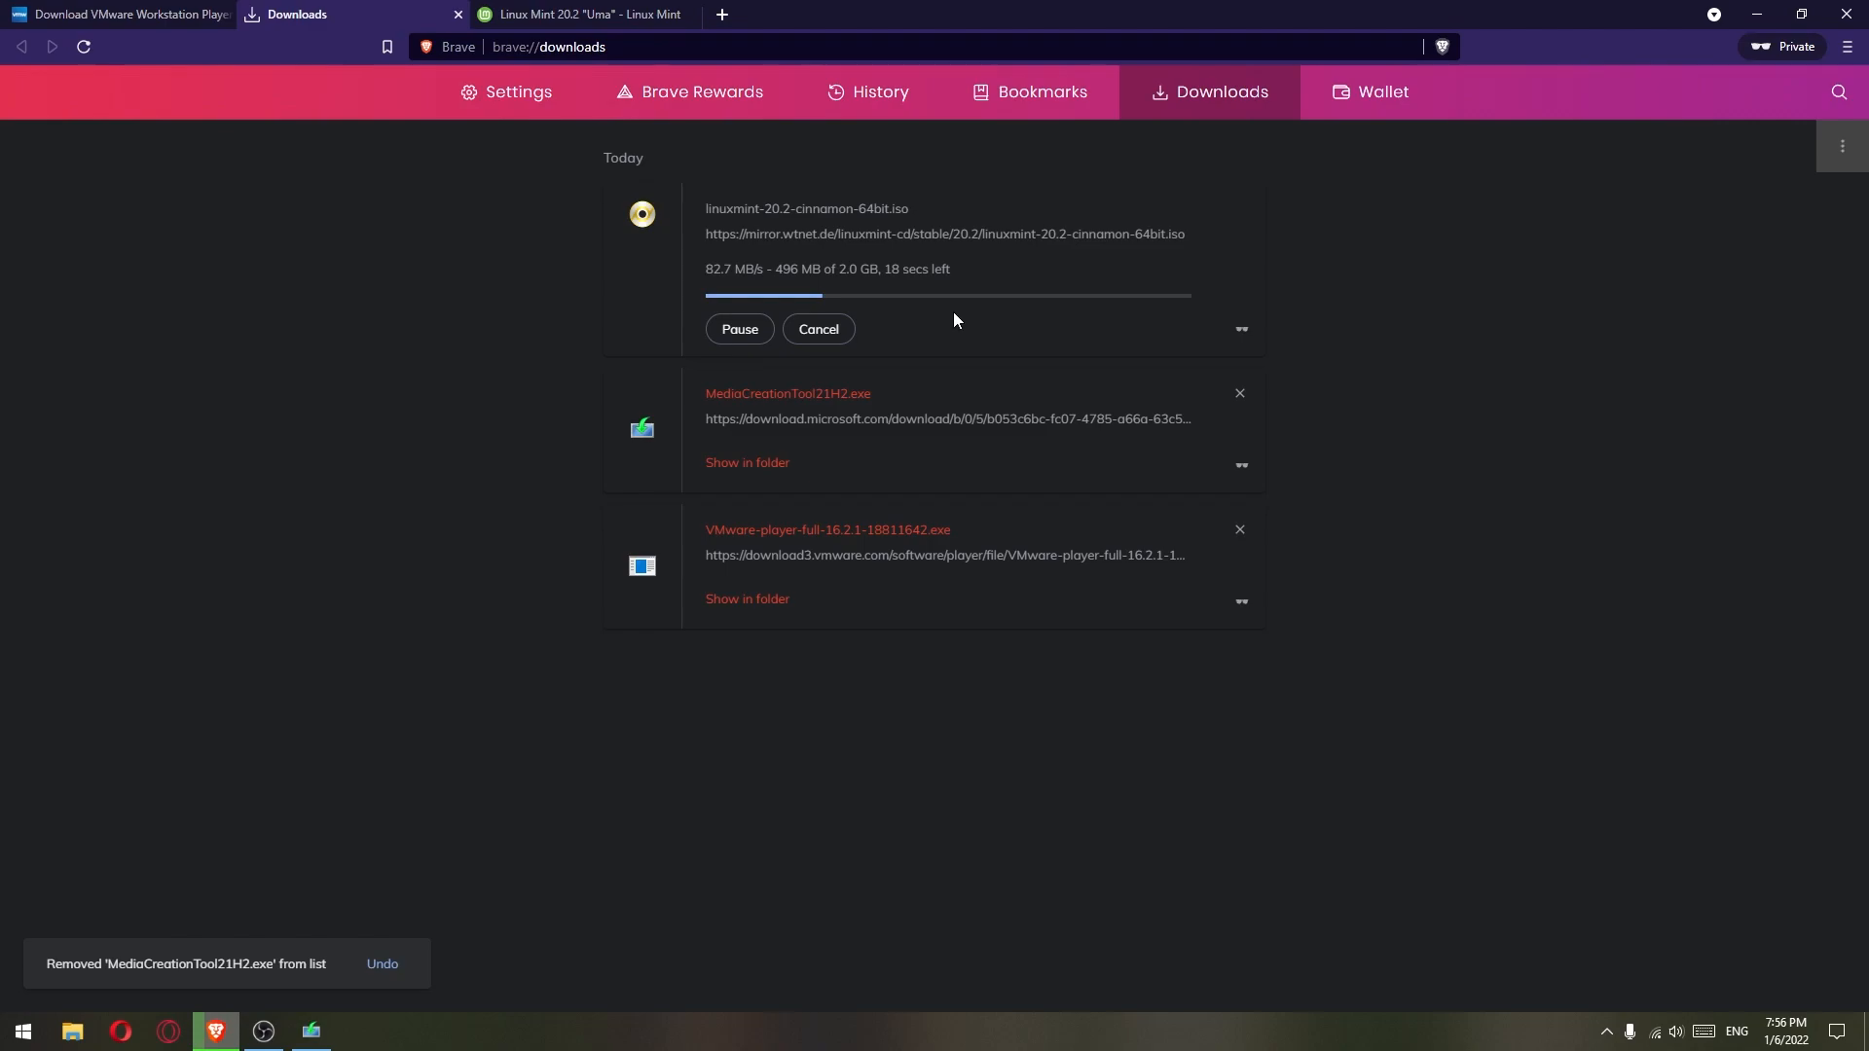
click(691, 15)
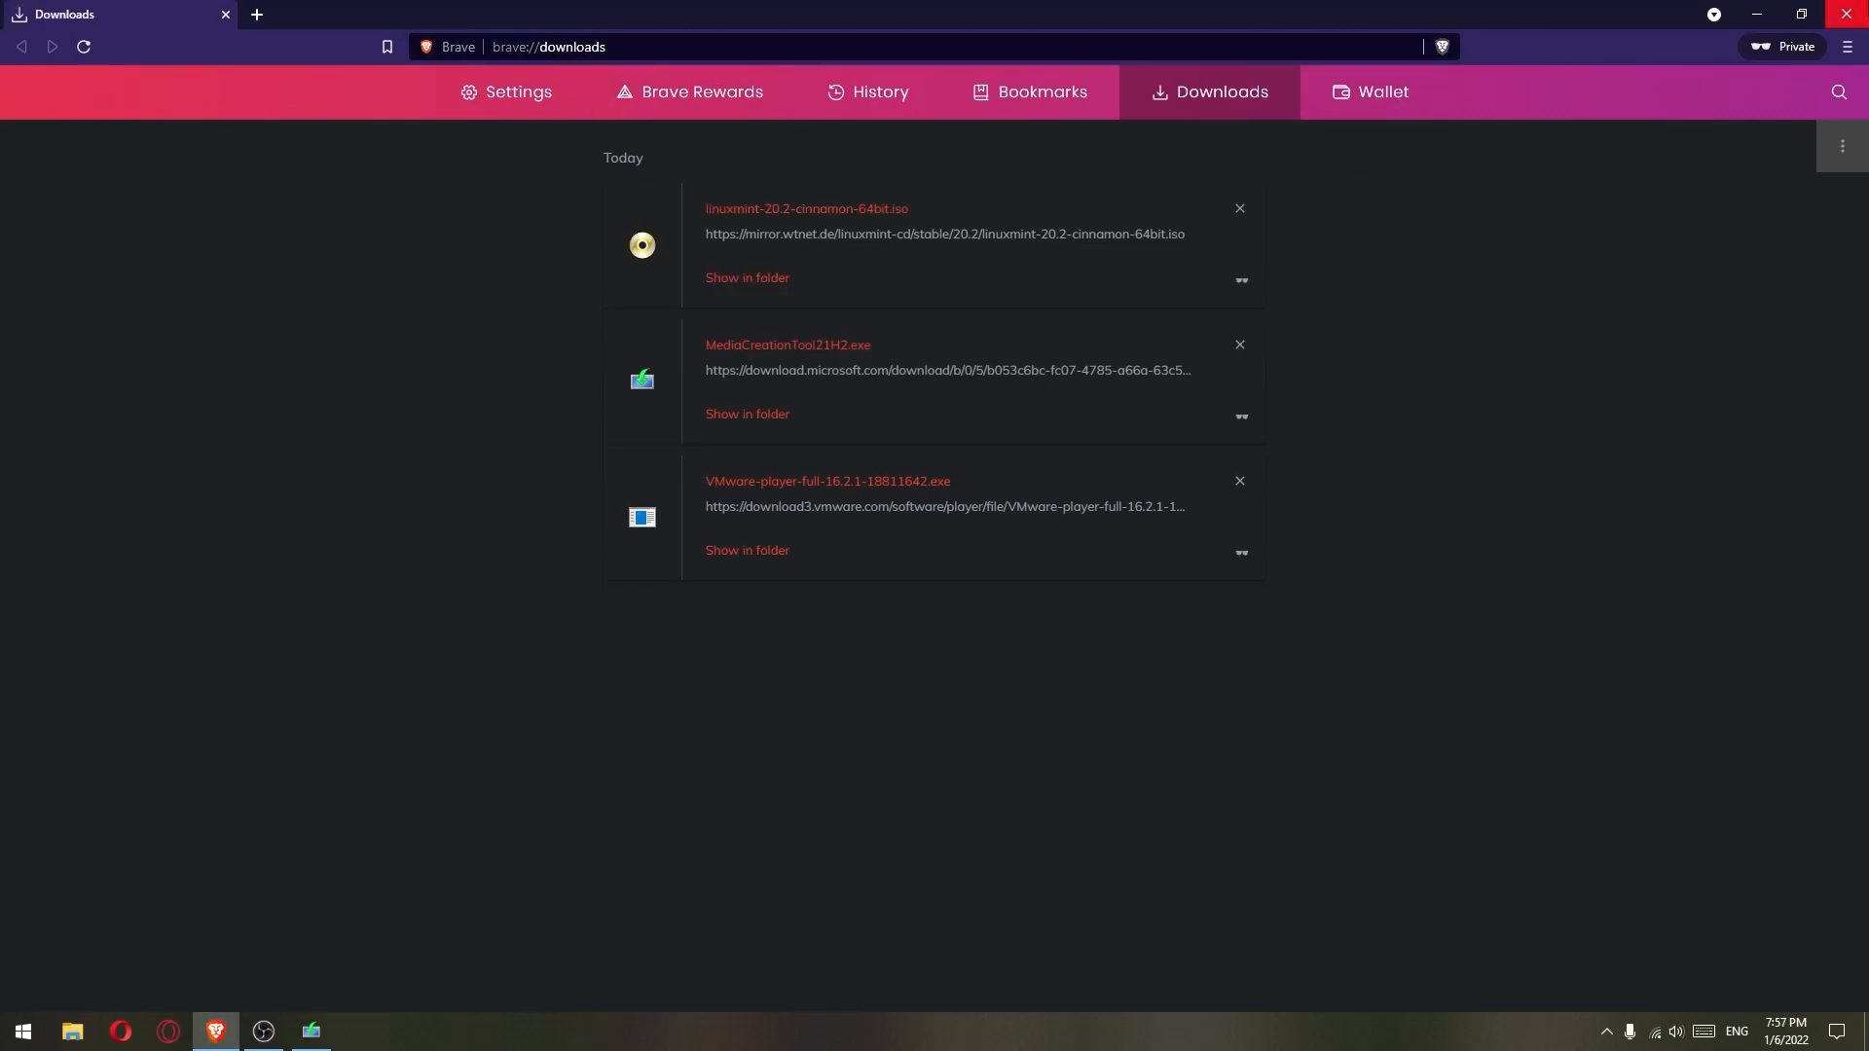
- Close Brave and finish the Windows 10 setup once Windows.iso is built
click(1846, 15)
drag(1074, 205, 965, 193)
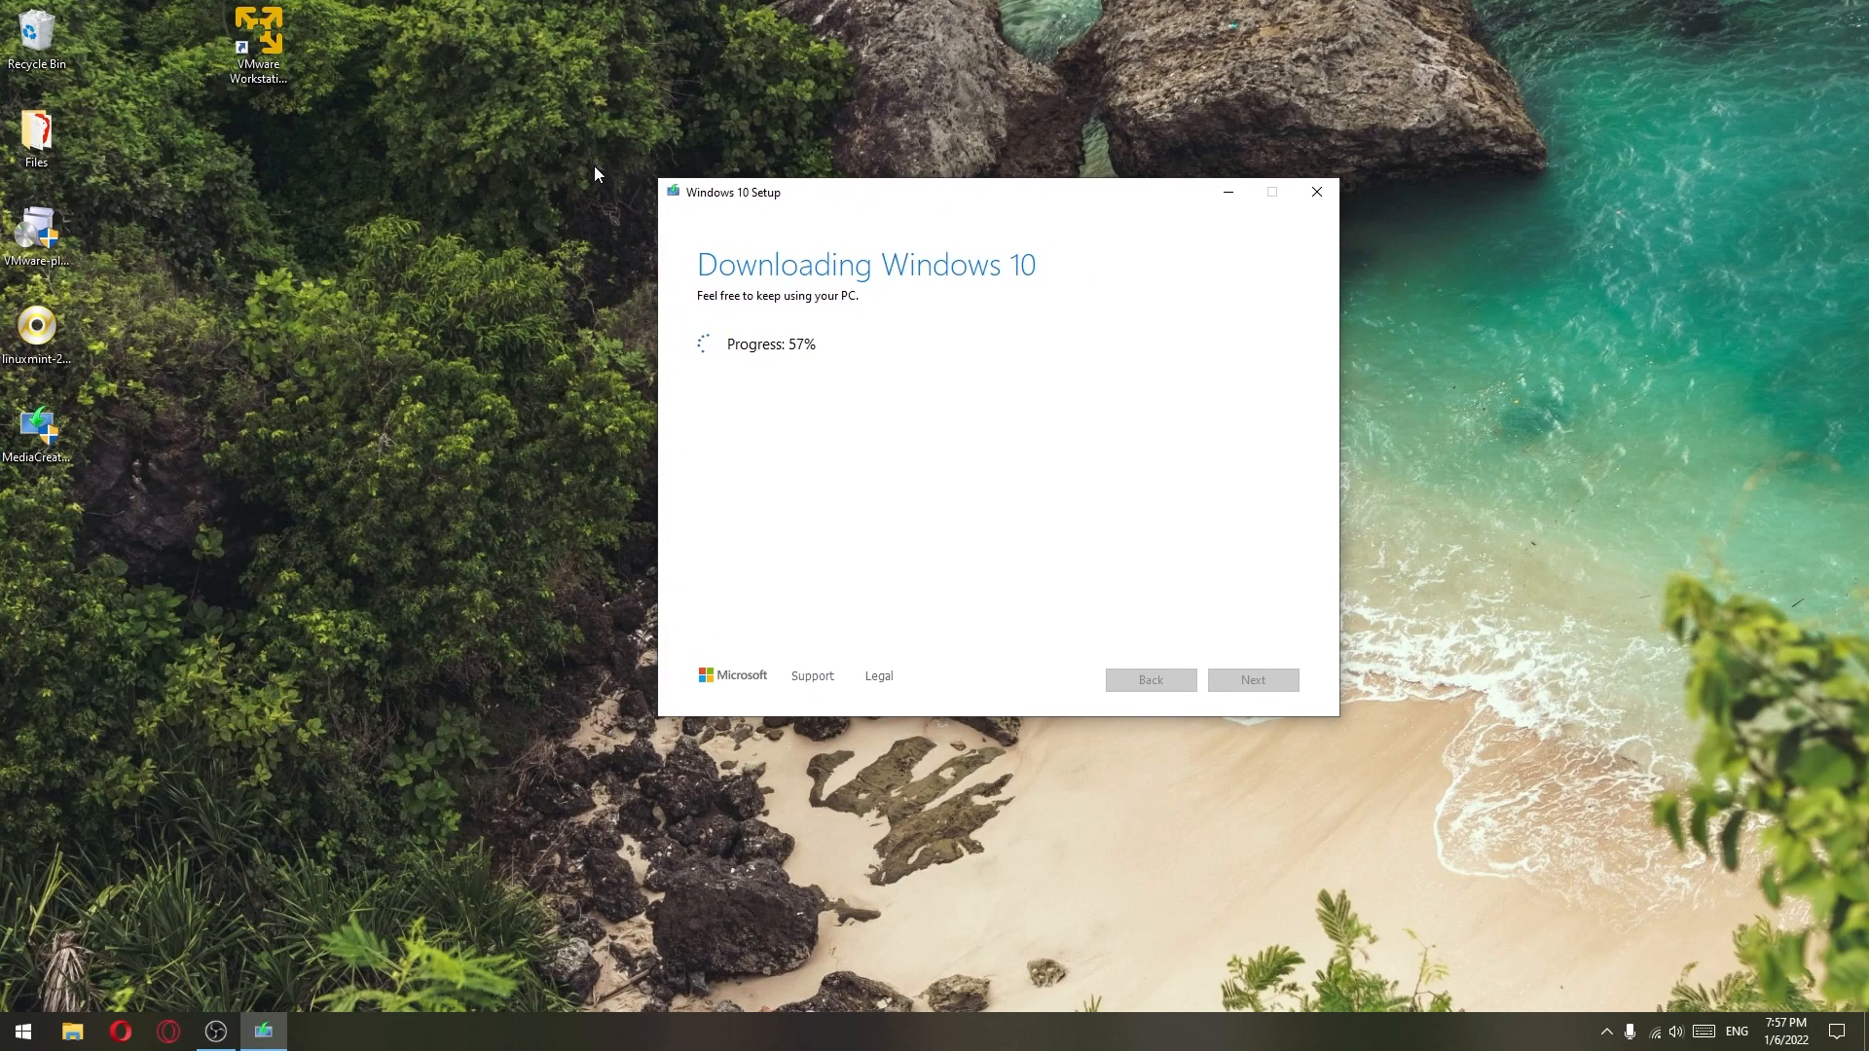
drag(37, 331, 407, 239)
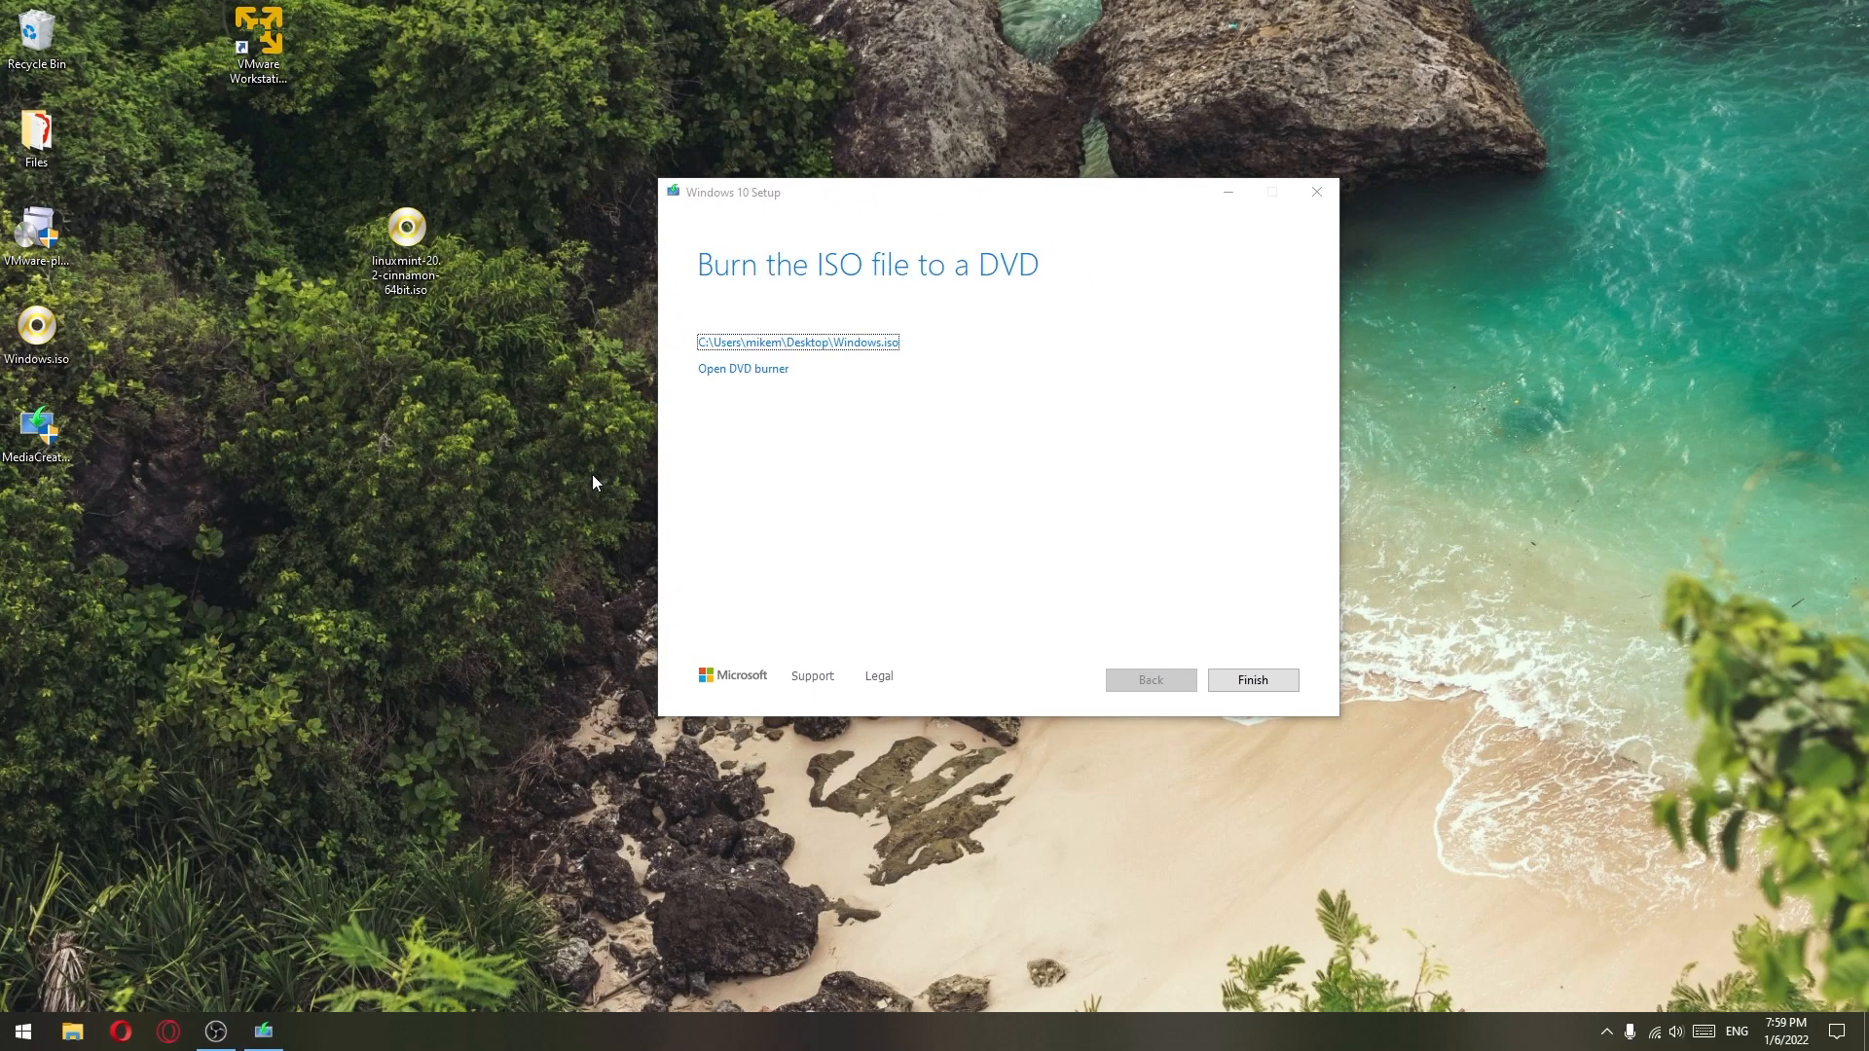
drag(995, 193, 949, 188)
click(1207, 673)
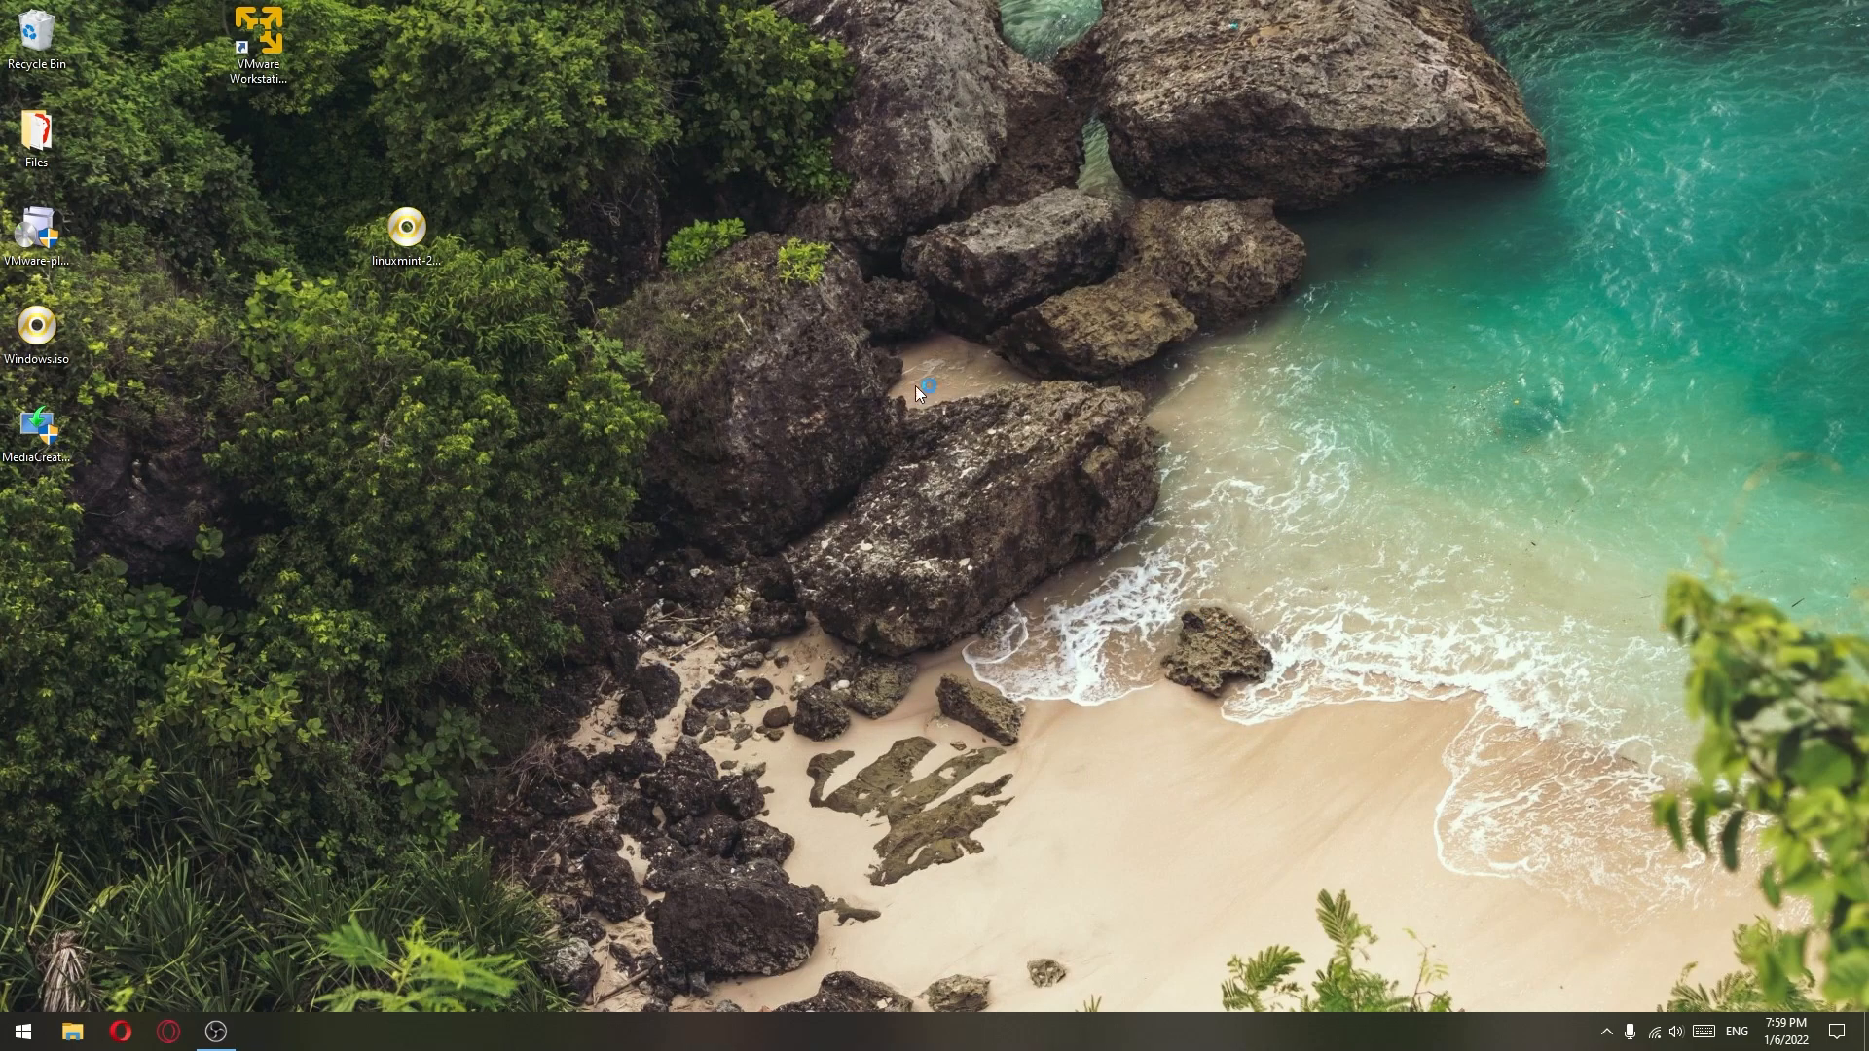
- Place Windows.iso and the Linux Mint ISO side by side mid-desktop and select the VMware Player shortcut
drag(36, 330, 876, 263)
drag(400, 241, 732, 249)
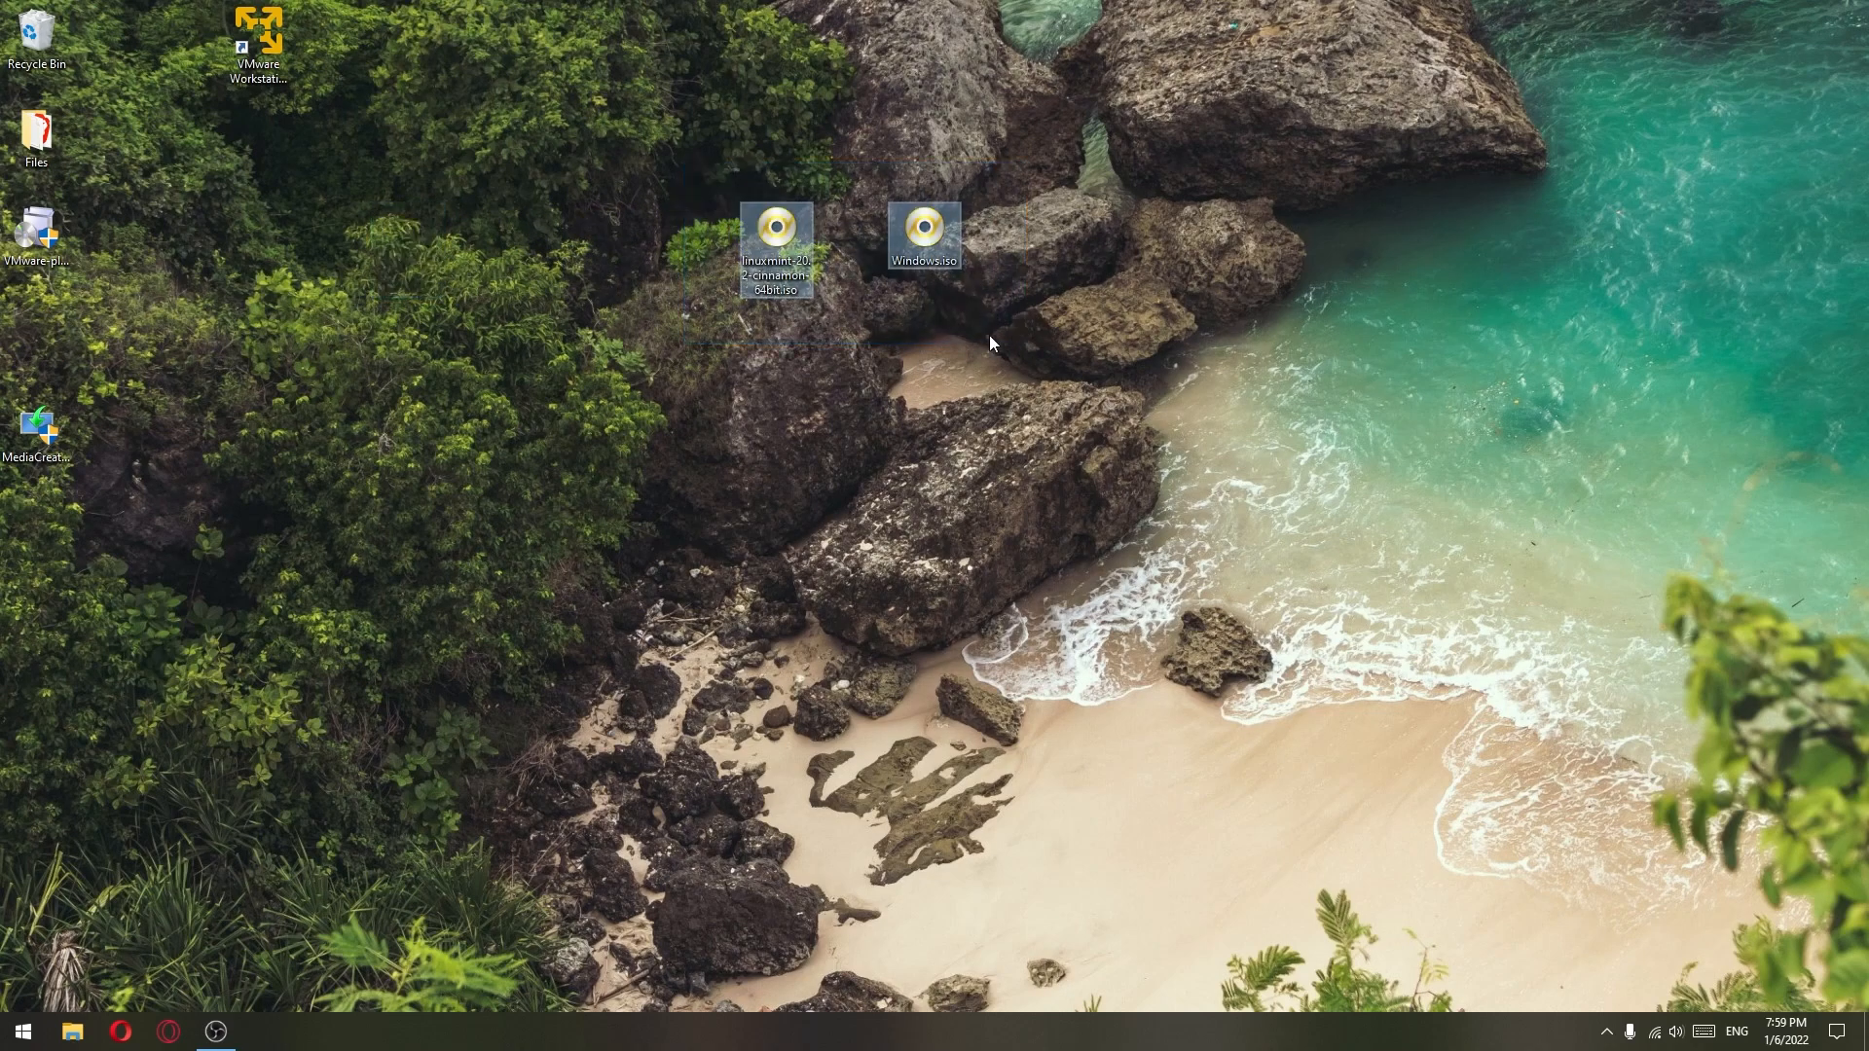
click(258, 39)
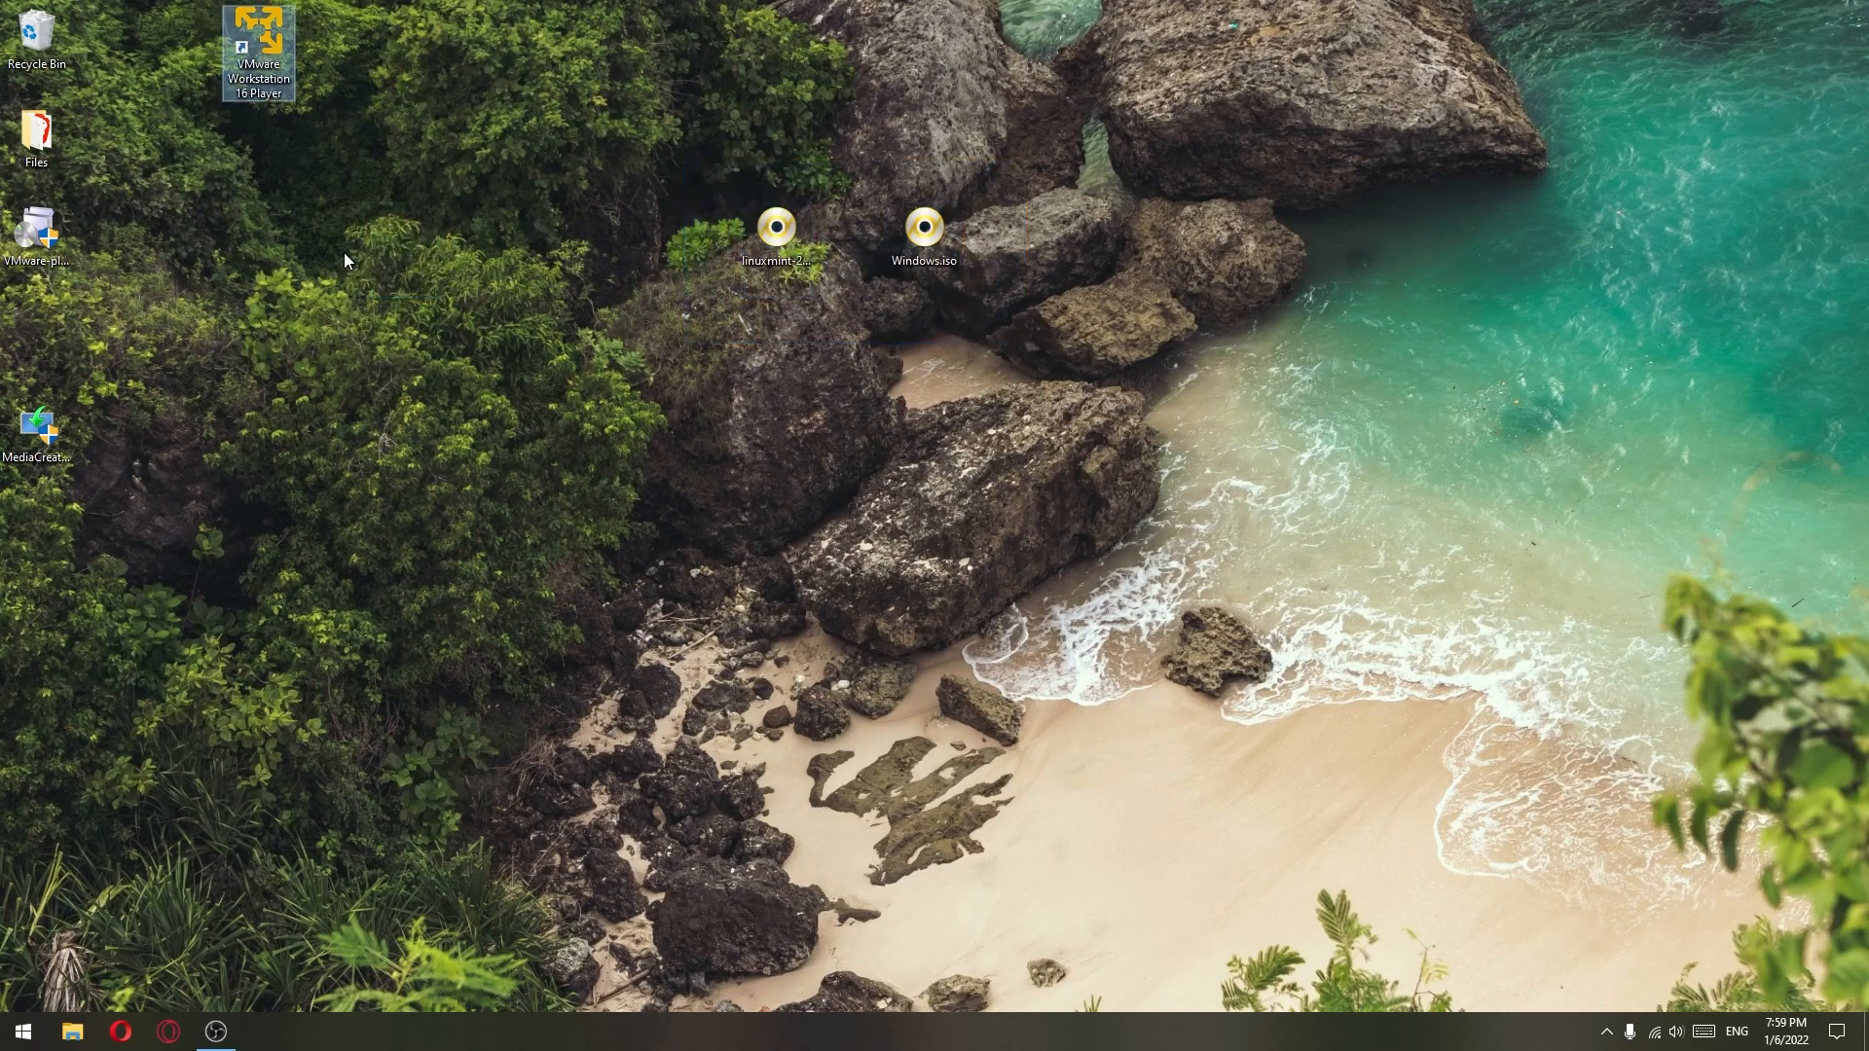
- Launch VMware Player and create a new virtual machine using Desktop\Windows.iso as the installer disc image
key(Return)
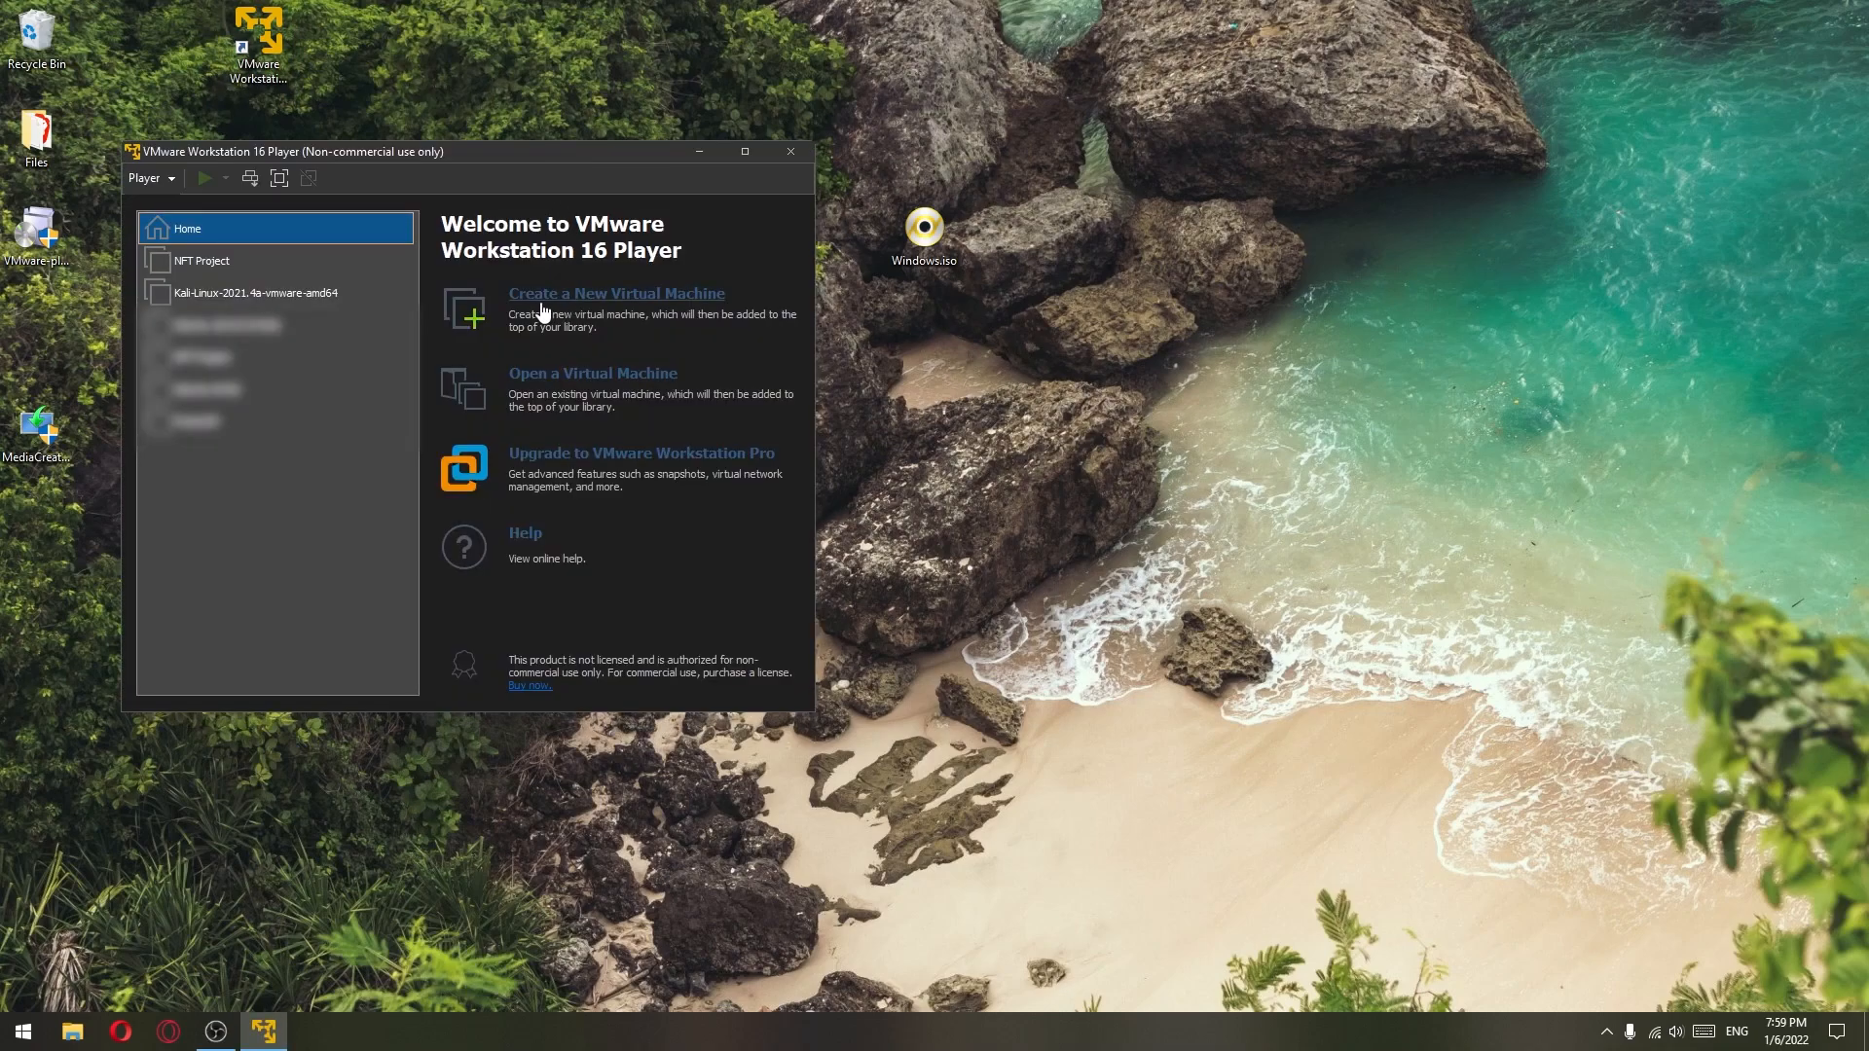
click(687, 297)
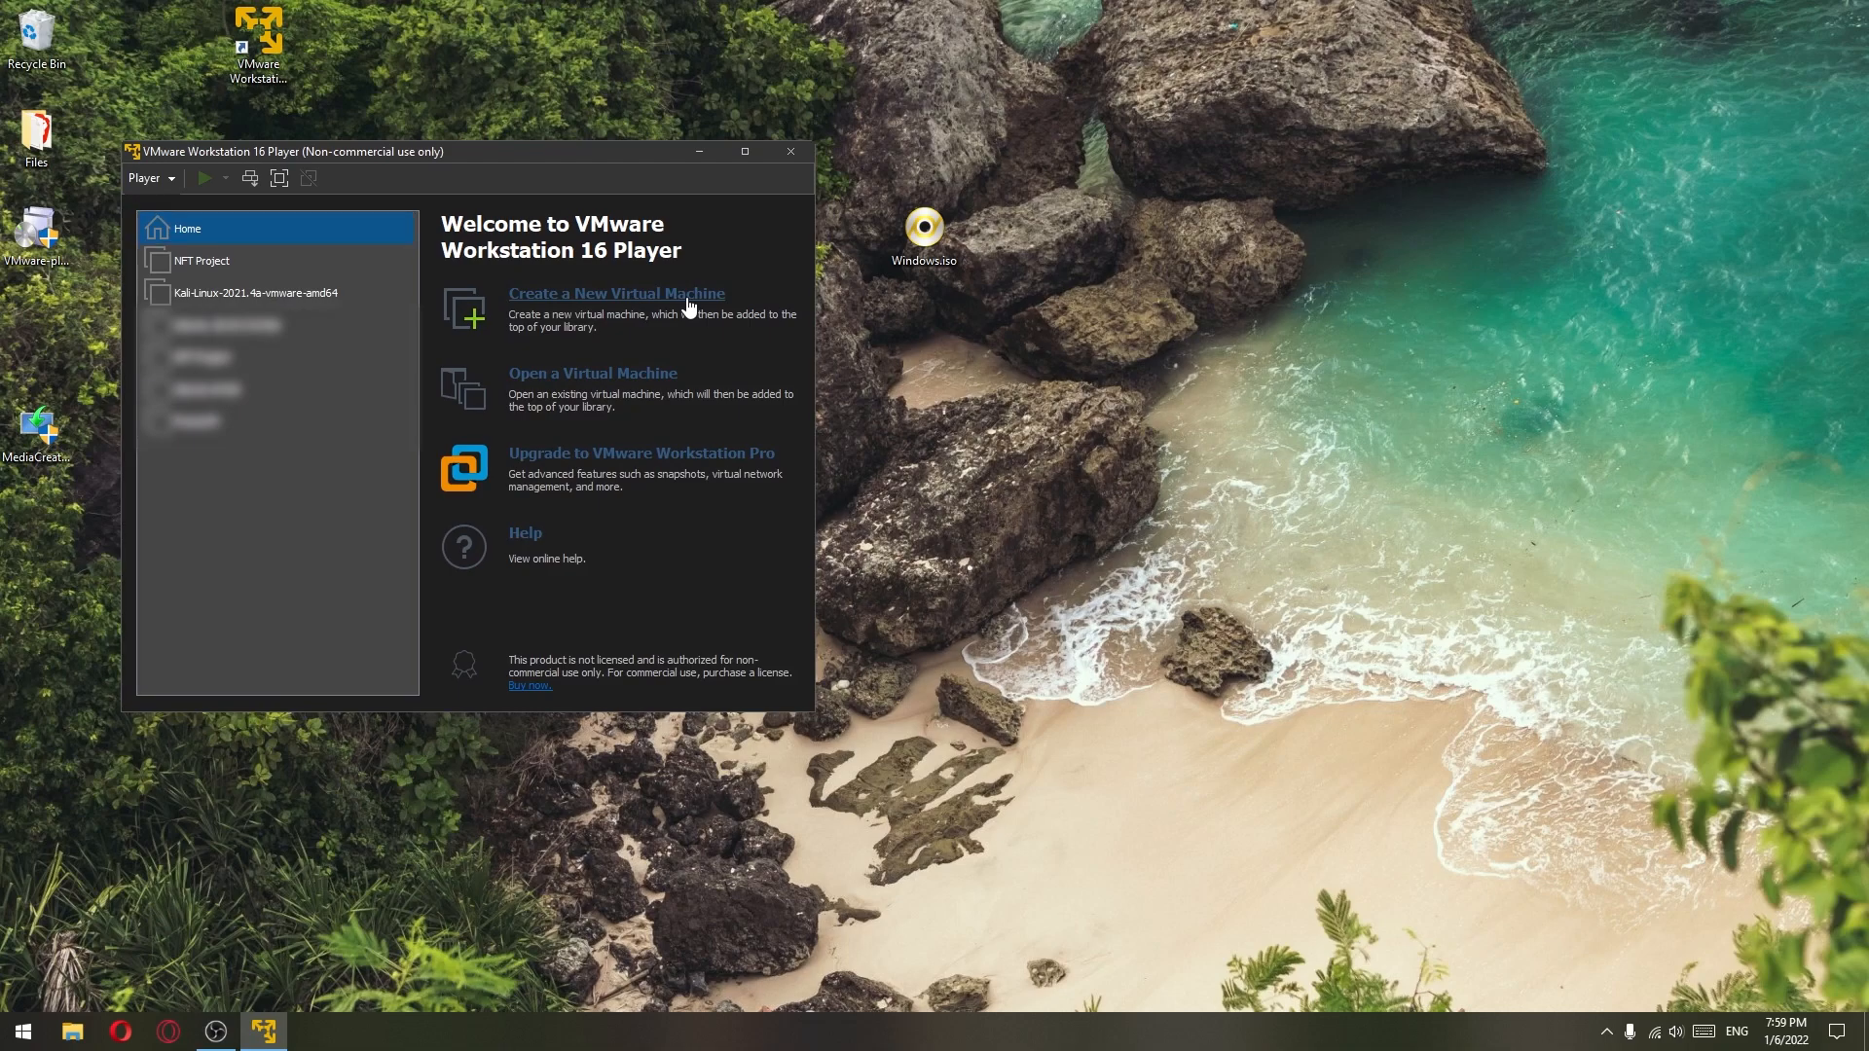
drag(526, 229, 1097, 323)
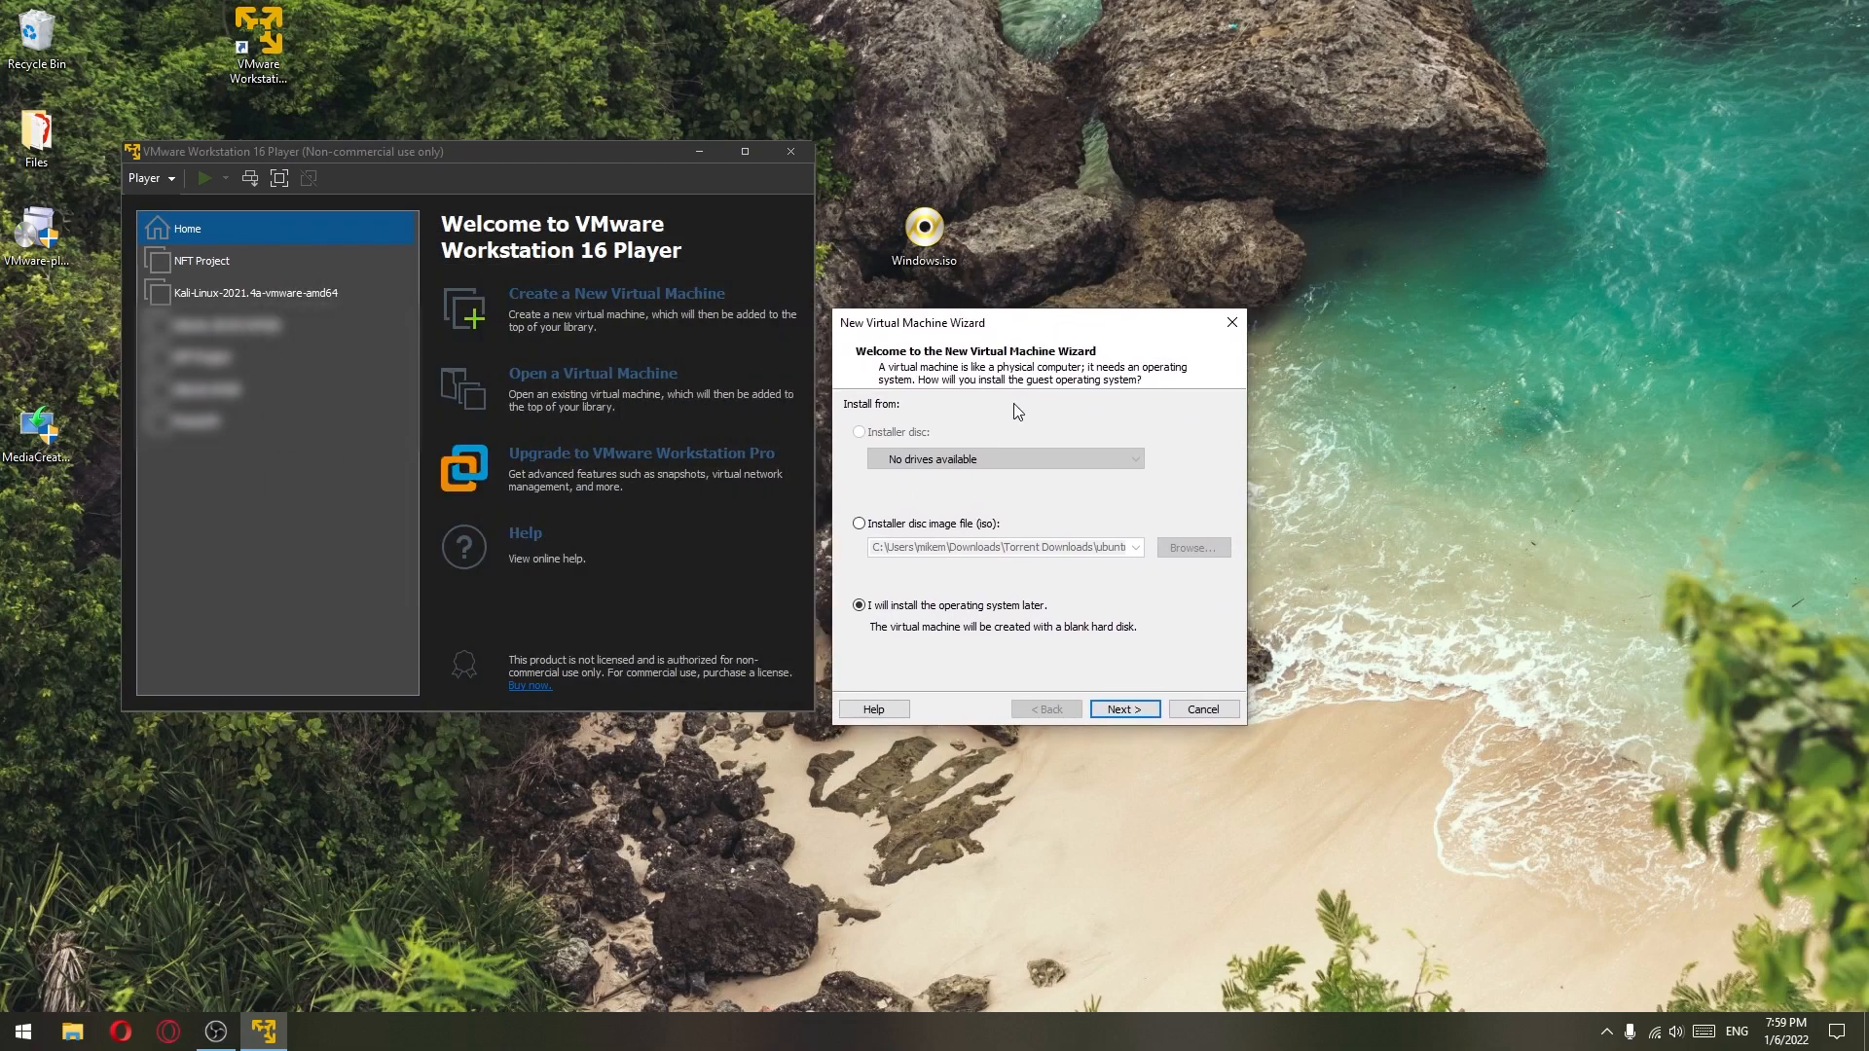
click(859, 524)
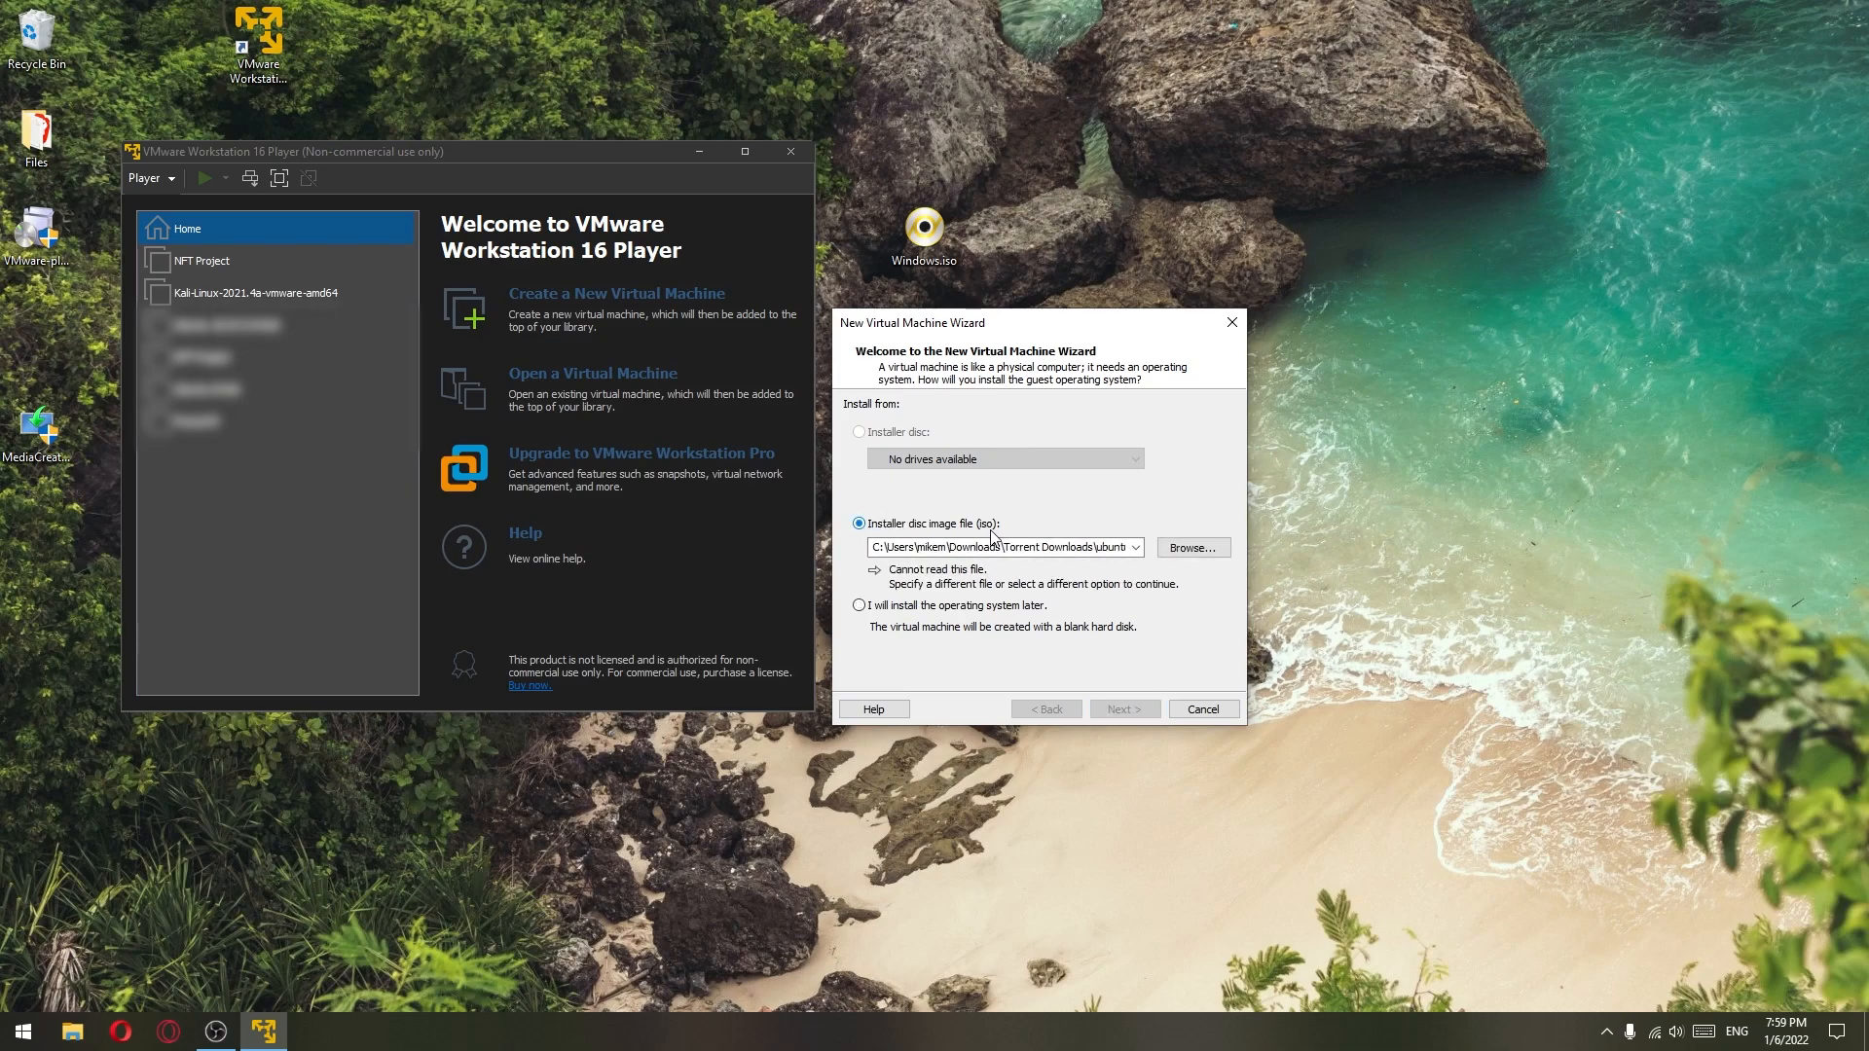
click(1192, 548)
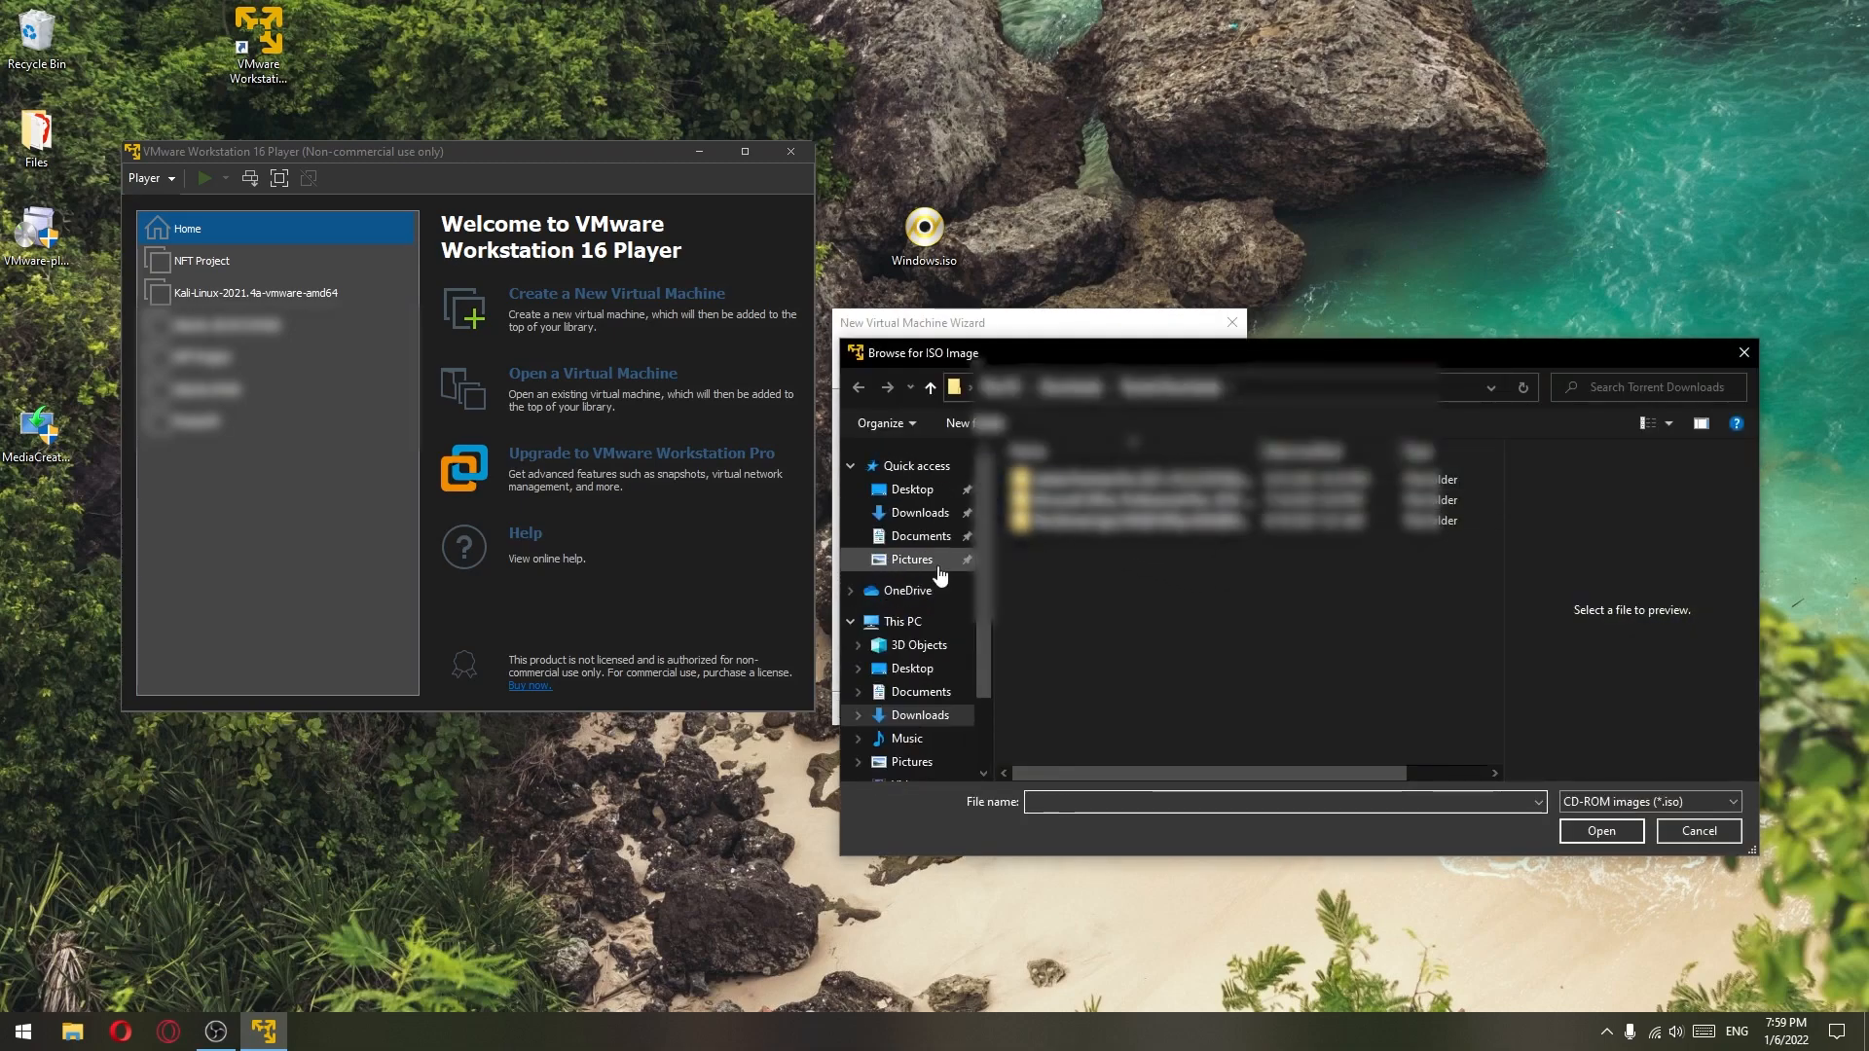
click(912, 490)
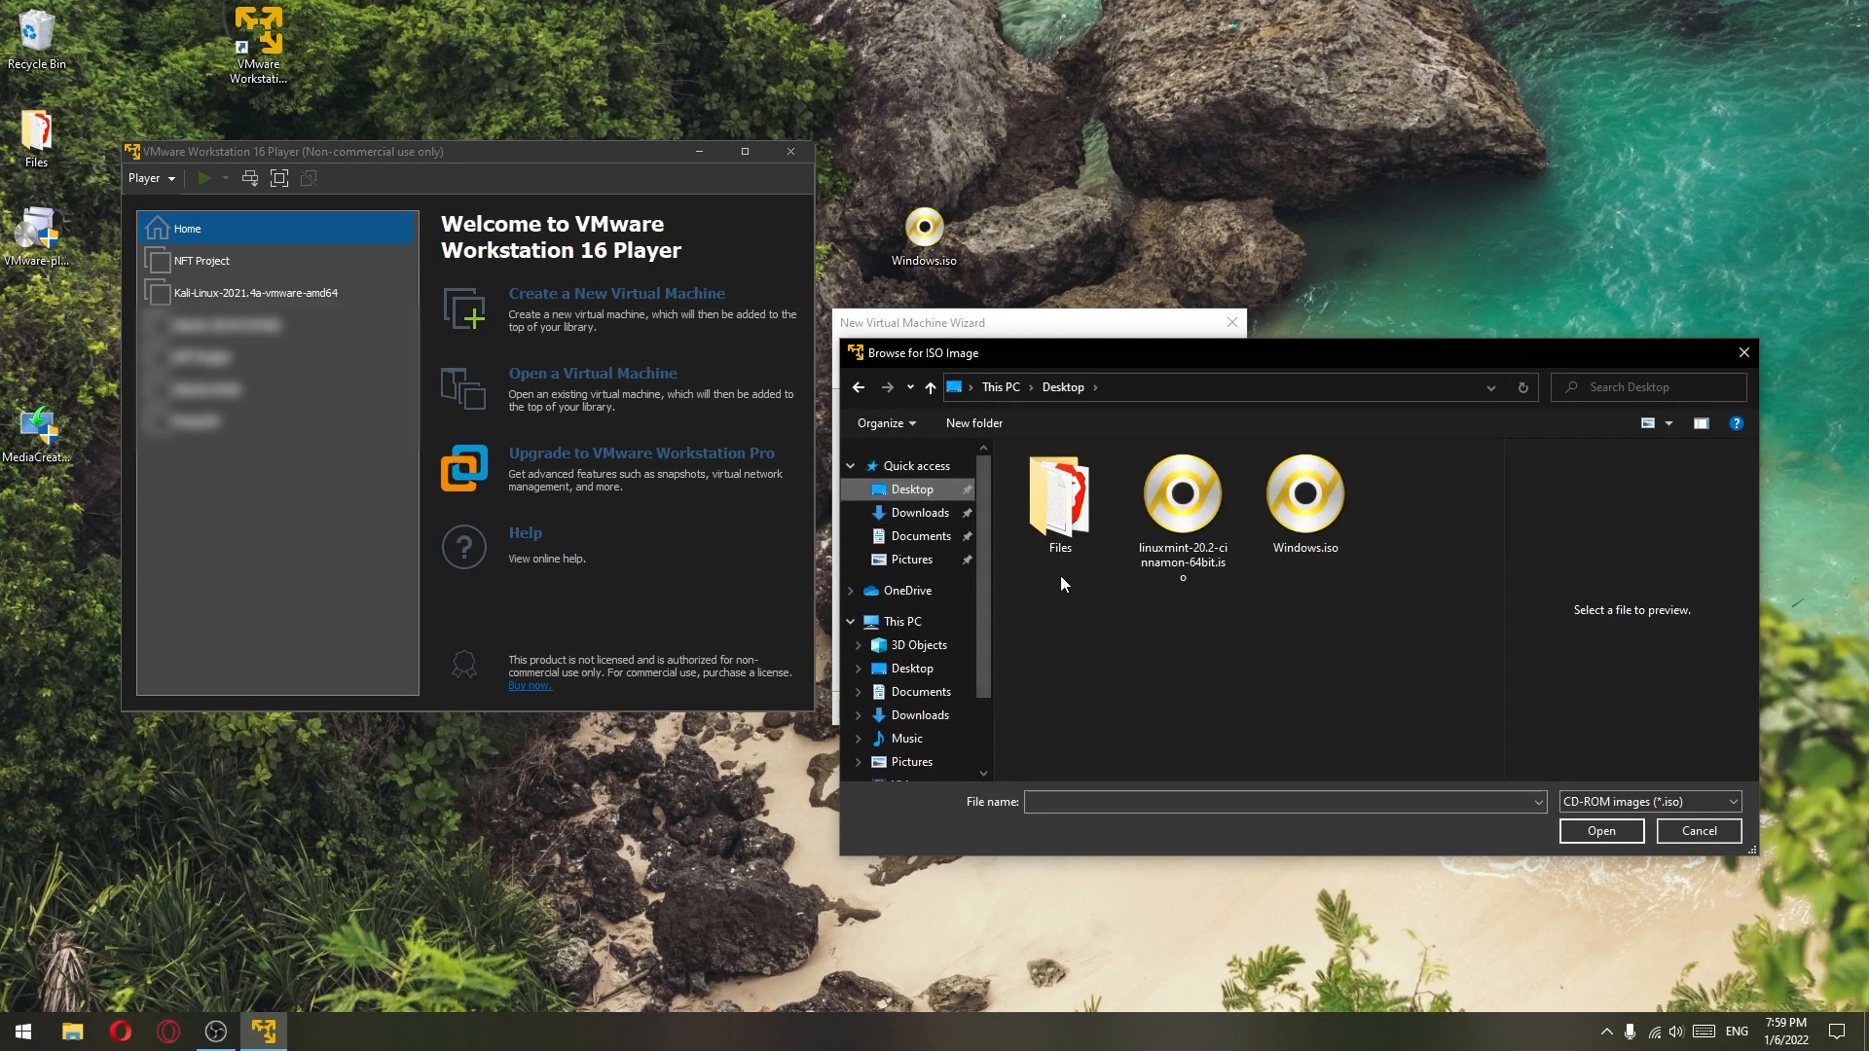
click(1320, 511)
click(1580, 828)
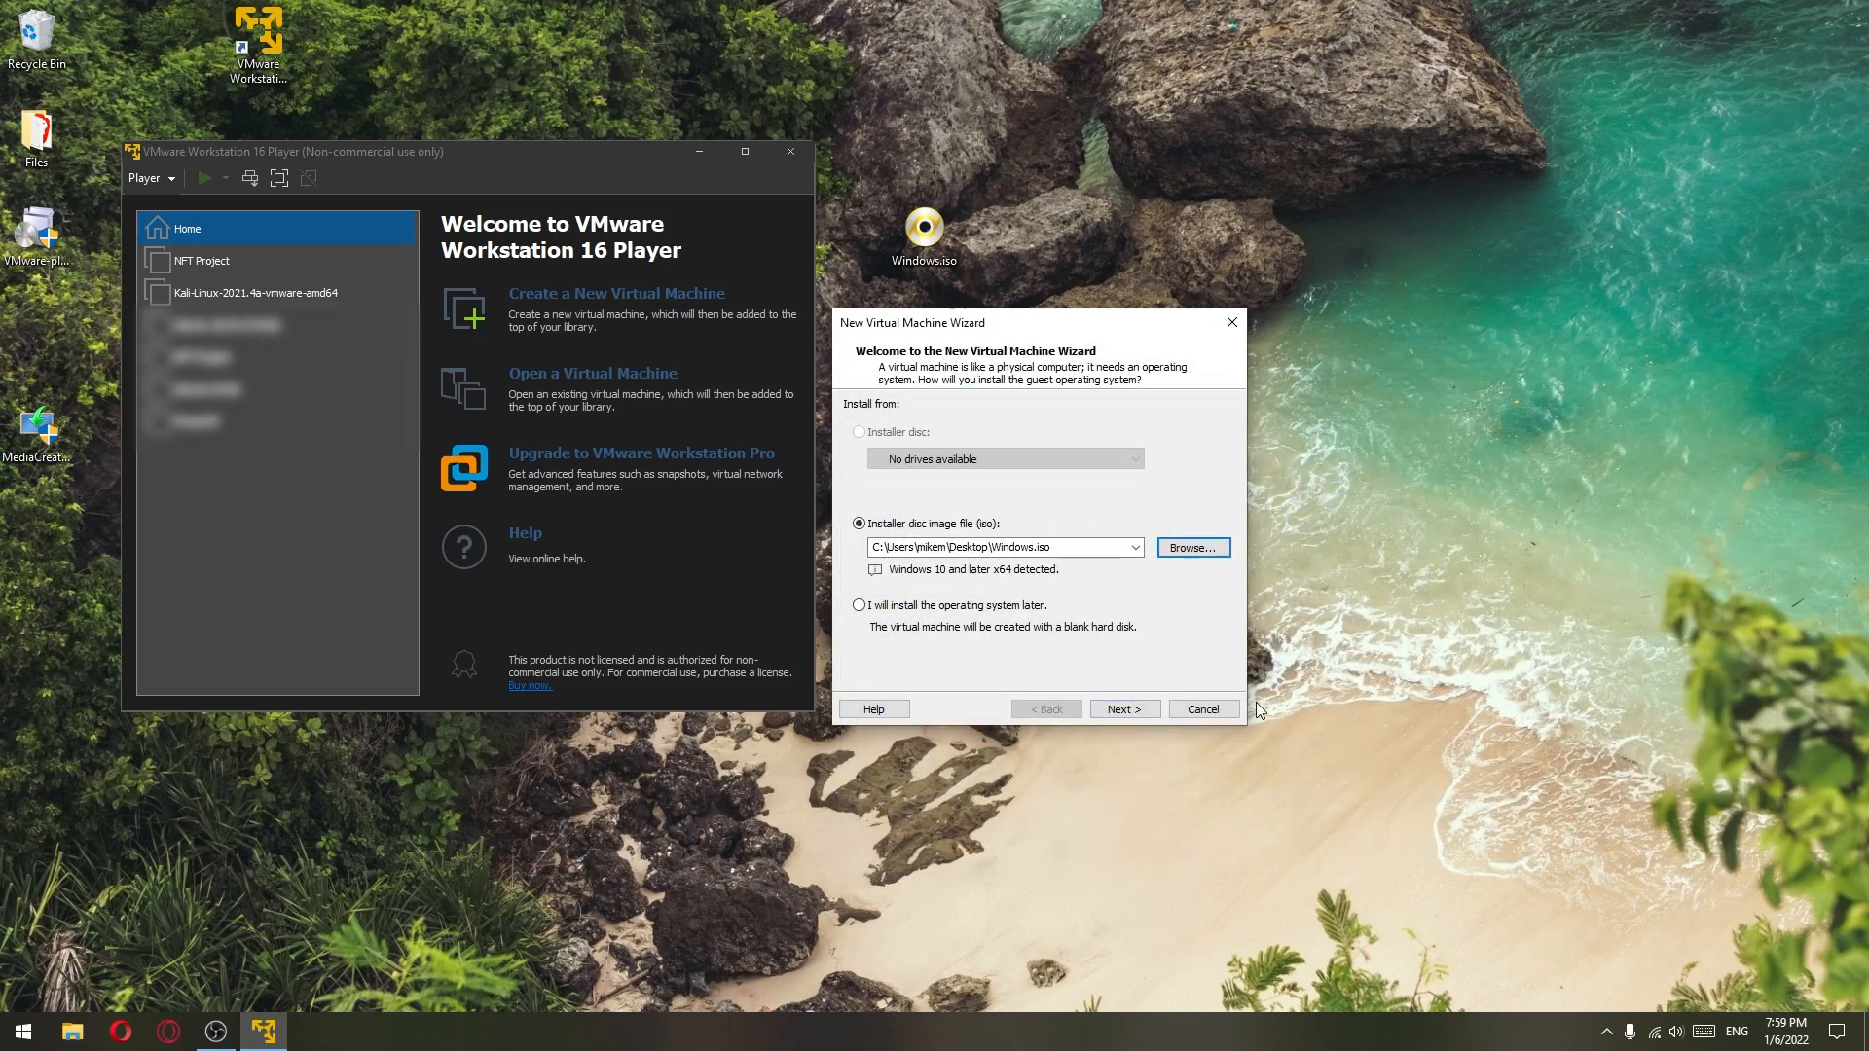
click(1121, 710)
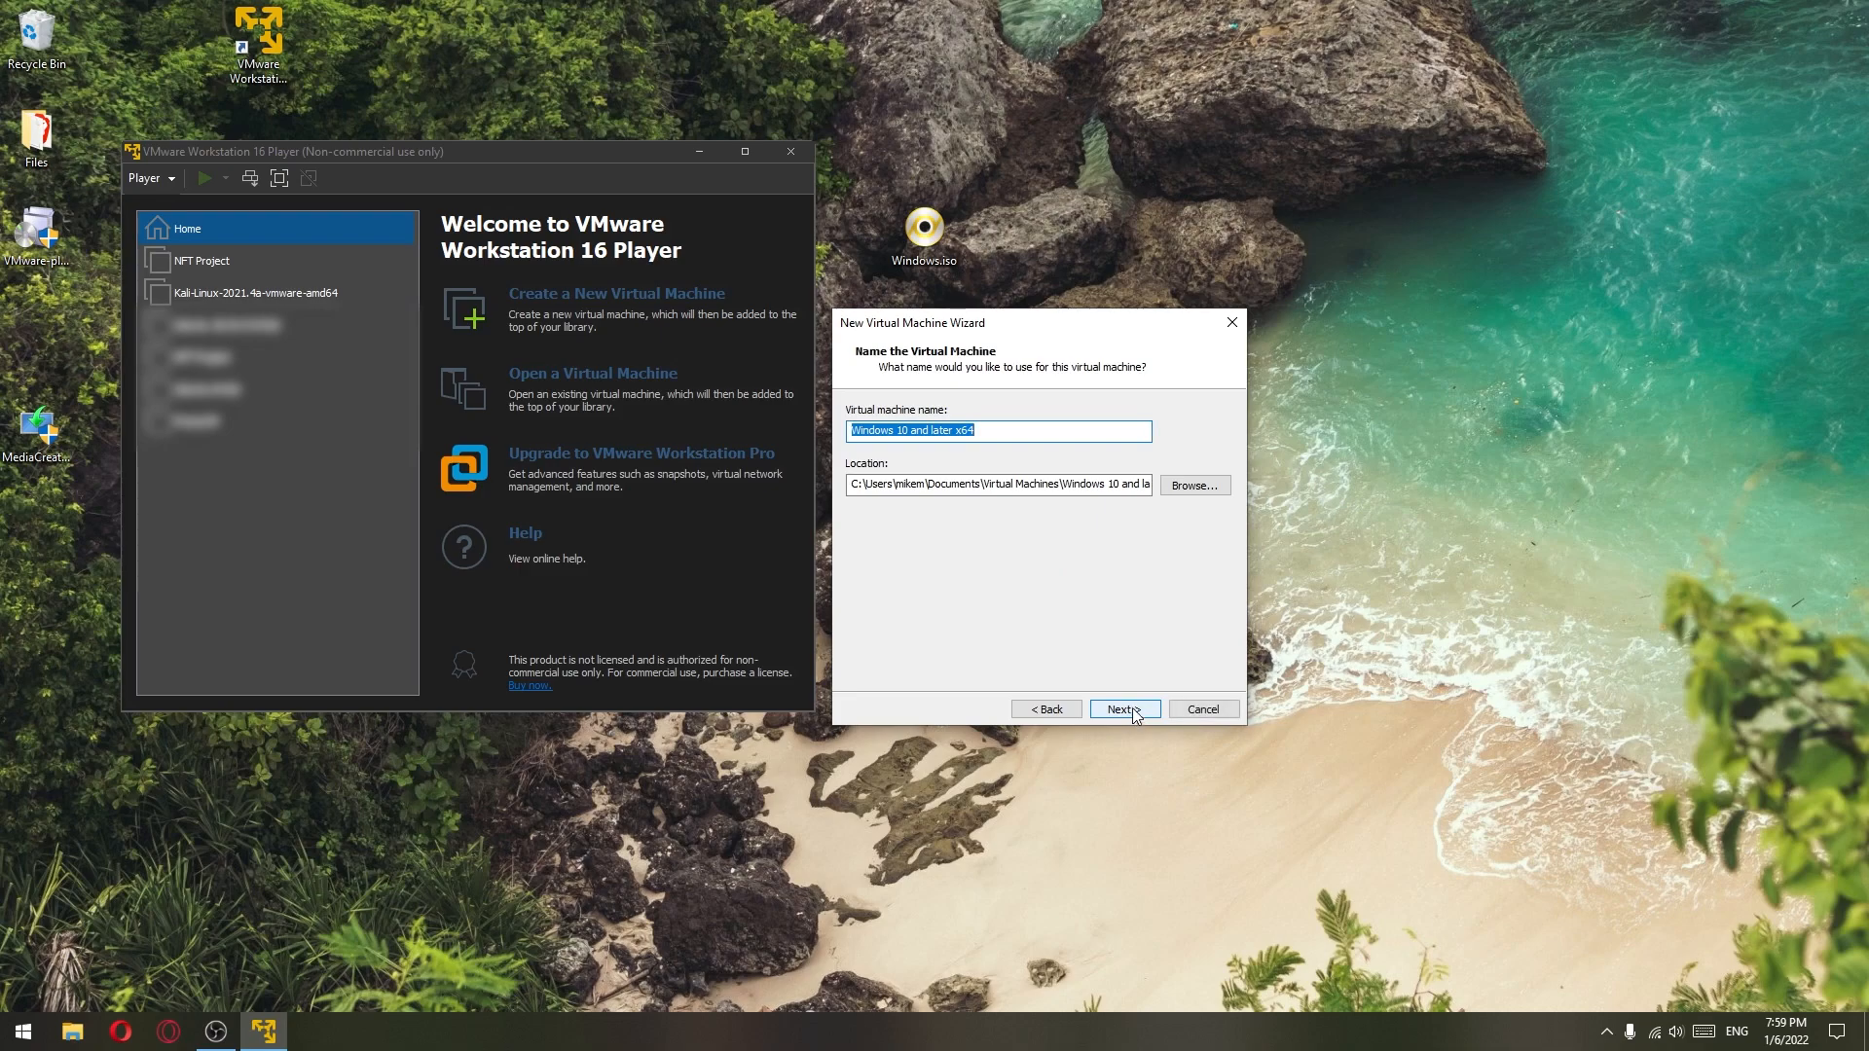
- Name the new virtual machine 'Windows 10'
click(1018, 441)
key(ctrl+a)
text(W)
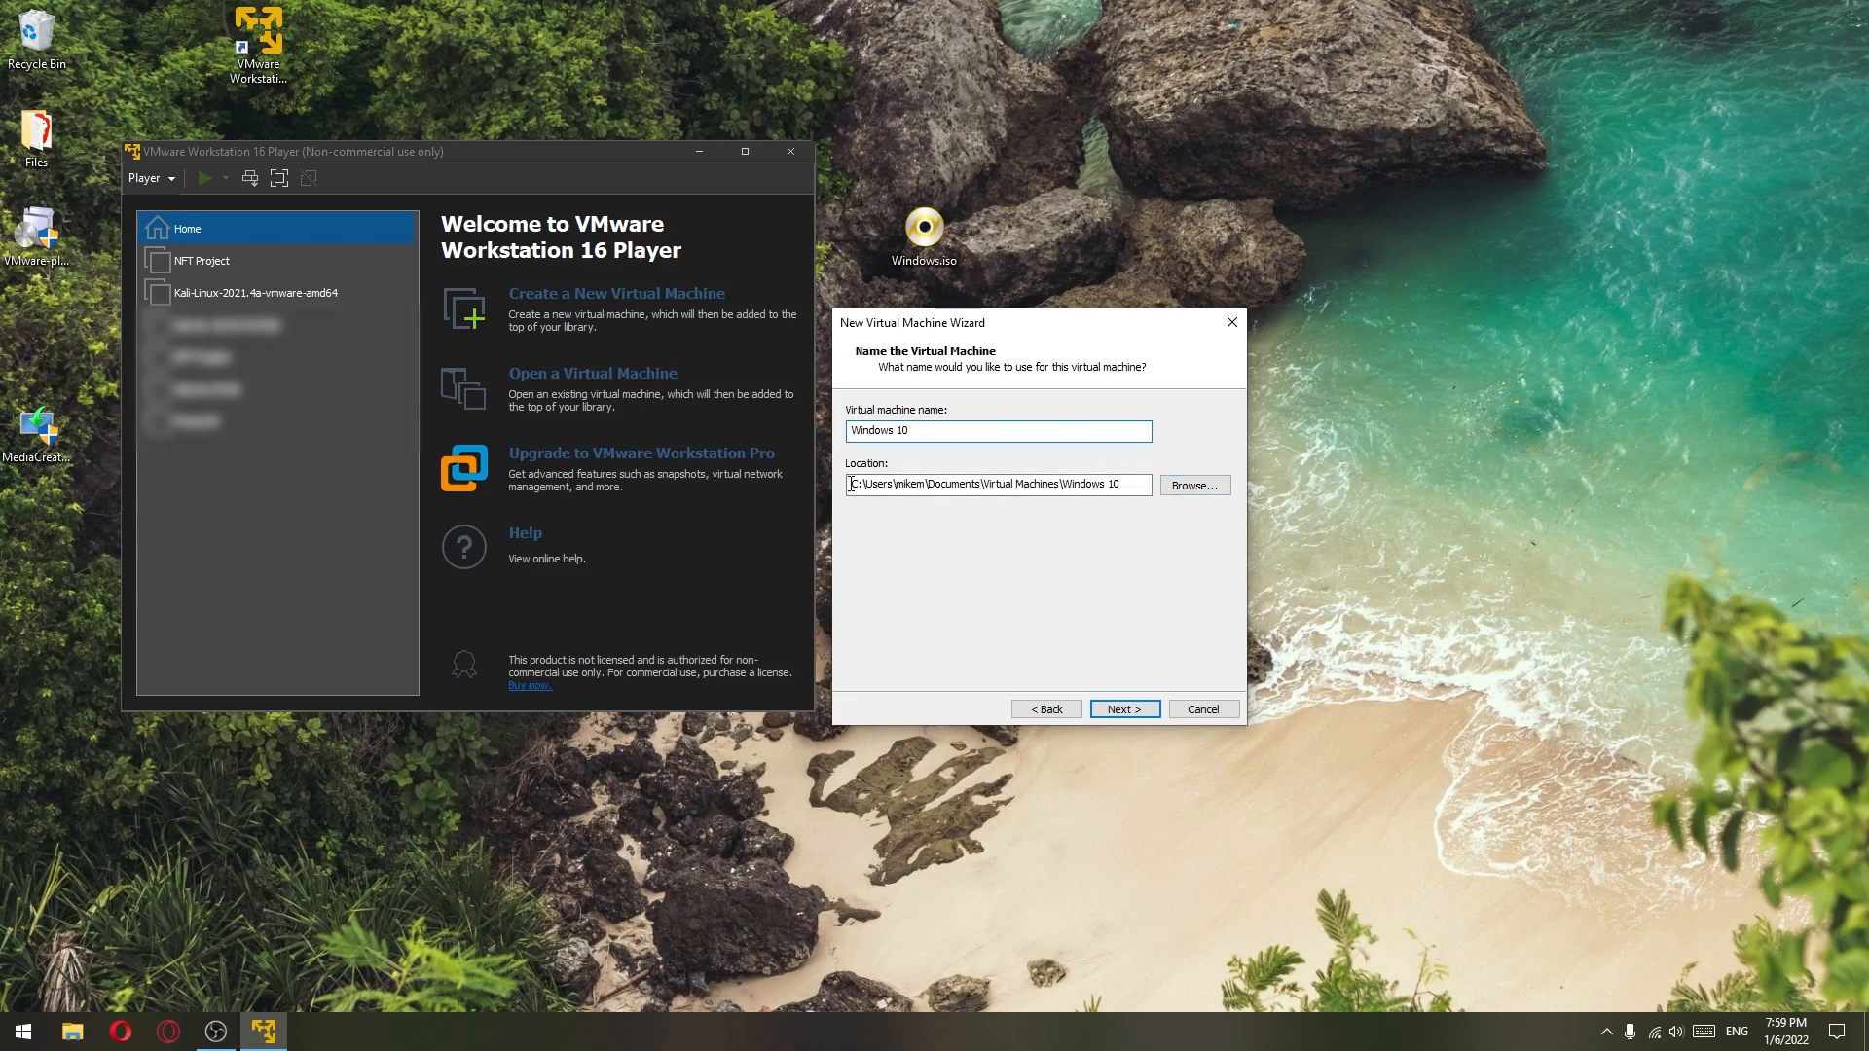
click(1124, 708)
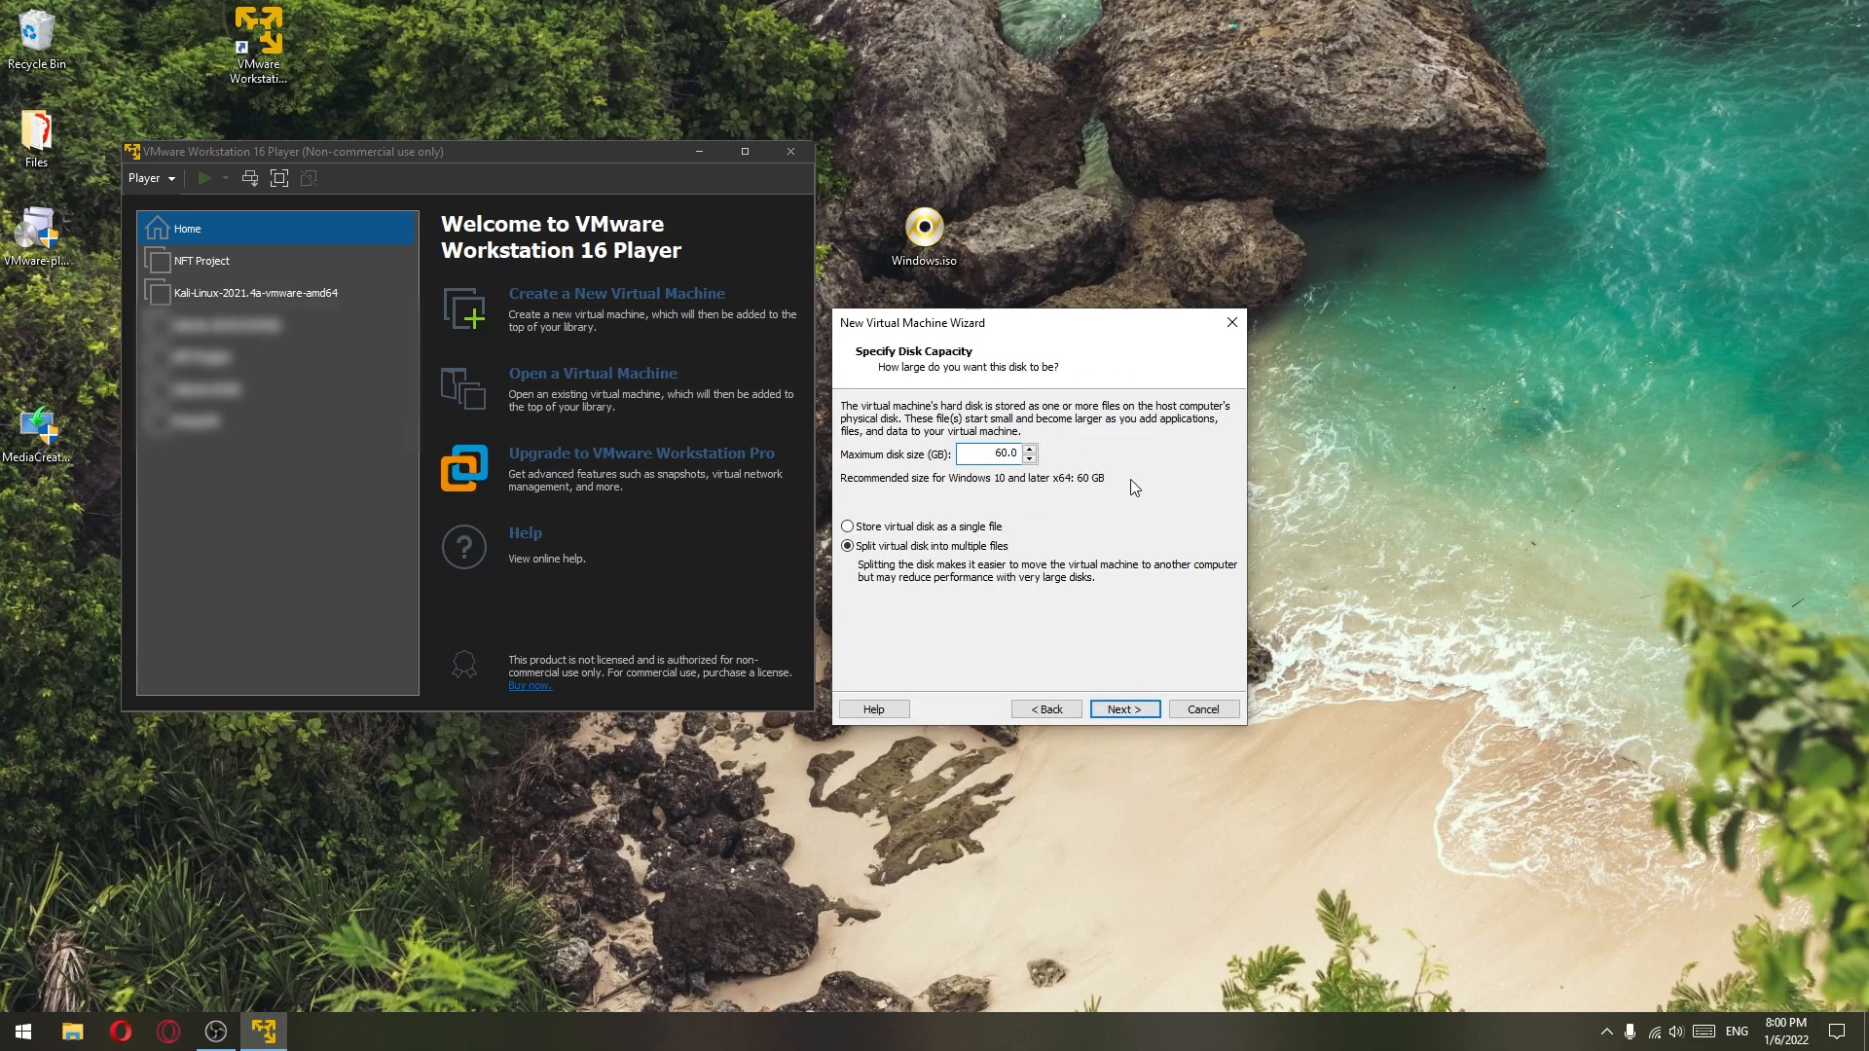
- Set the maximum disk size to 30 GB, stored as a single file
drag(993, 458, 1019, 455)
click(1000, 454)
click(992, 452)
text(30)
drag(1058, 331, 1048, 307)
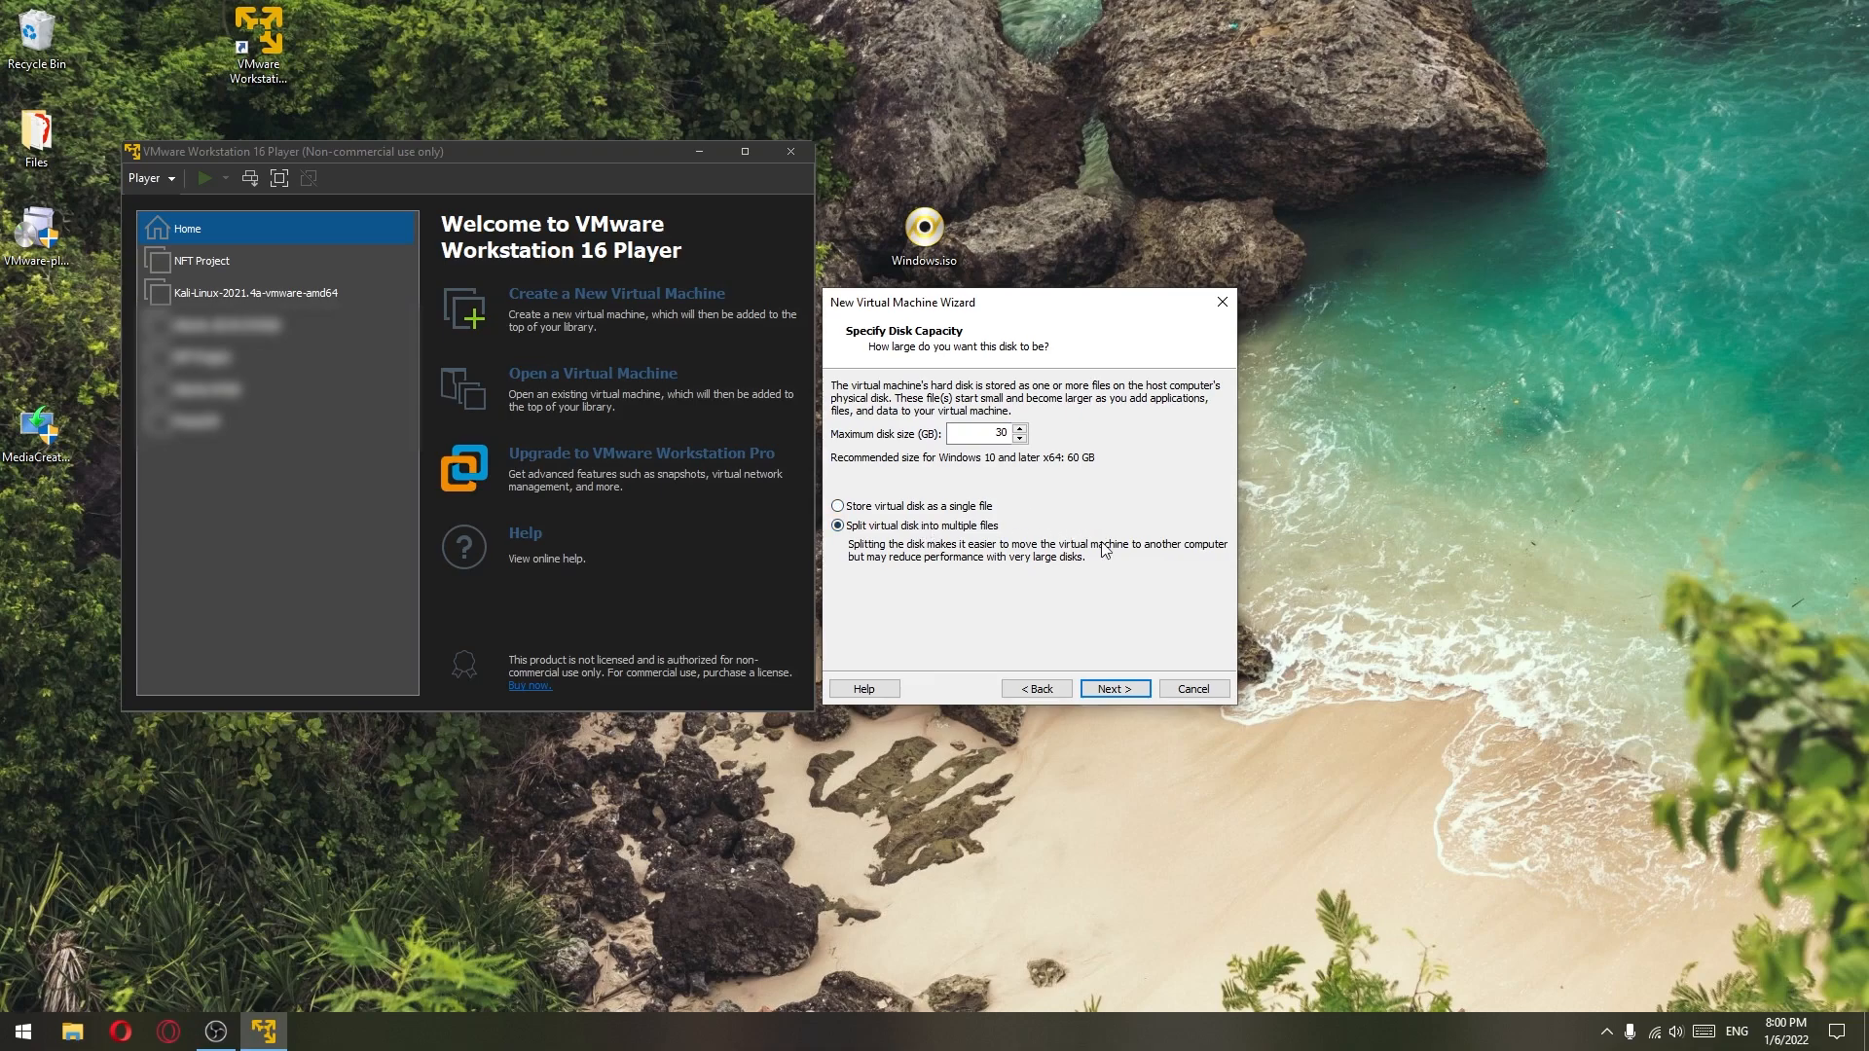
click(870, 507)
click(1113, 689)
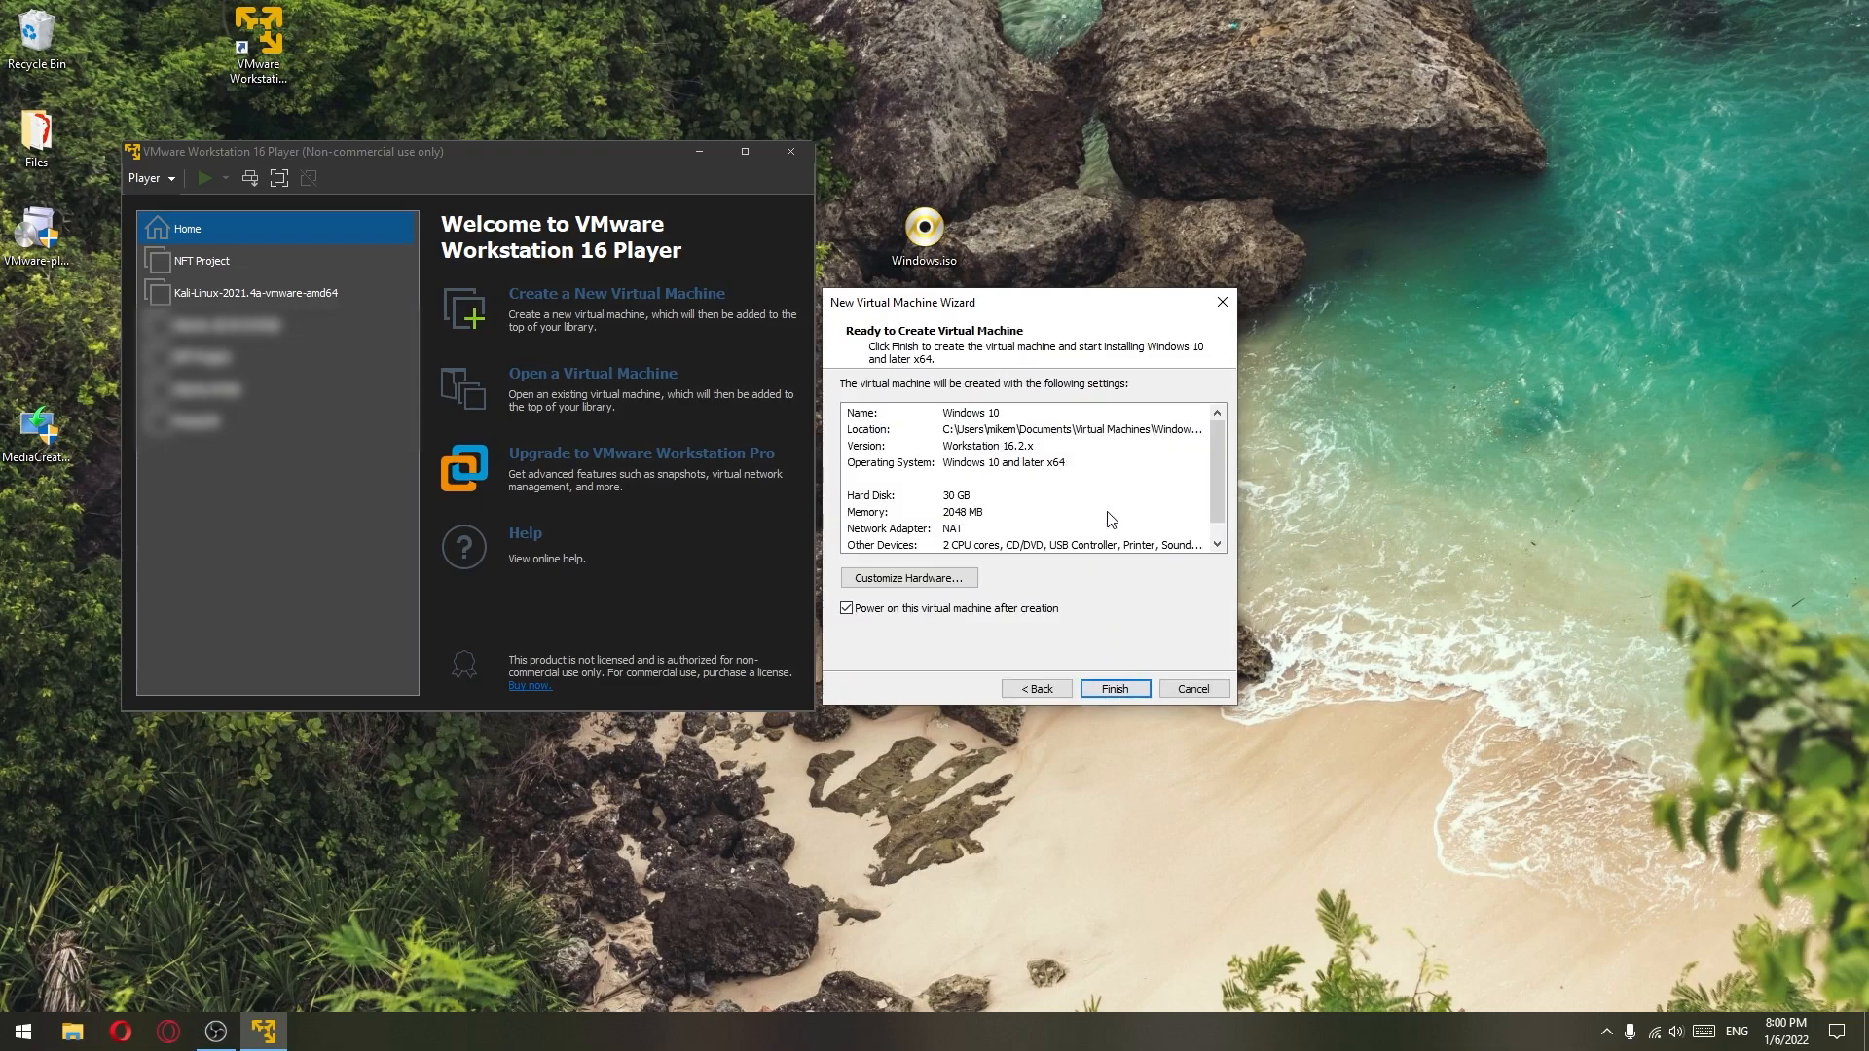
- Give the machine 4096 MB of memory and 4 processor cores with VT-x virtualization enabled
click(909, 579)
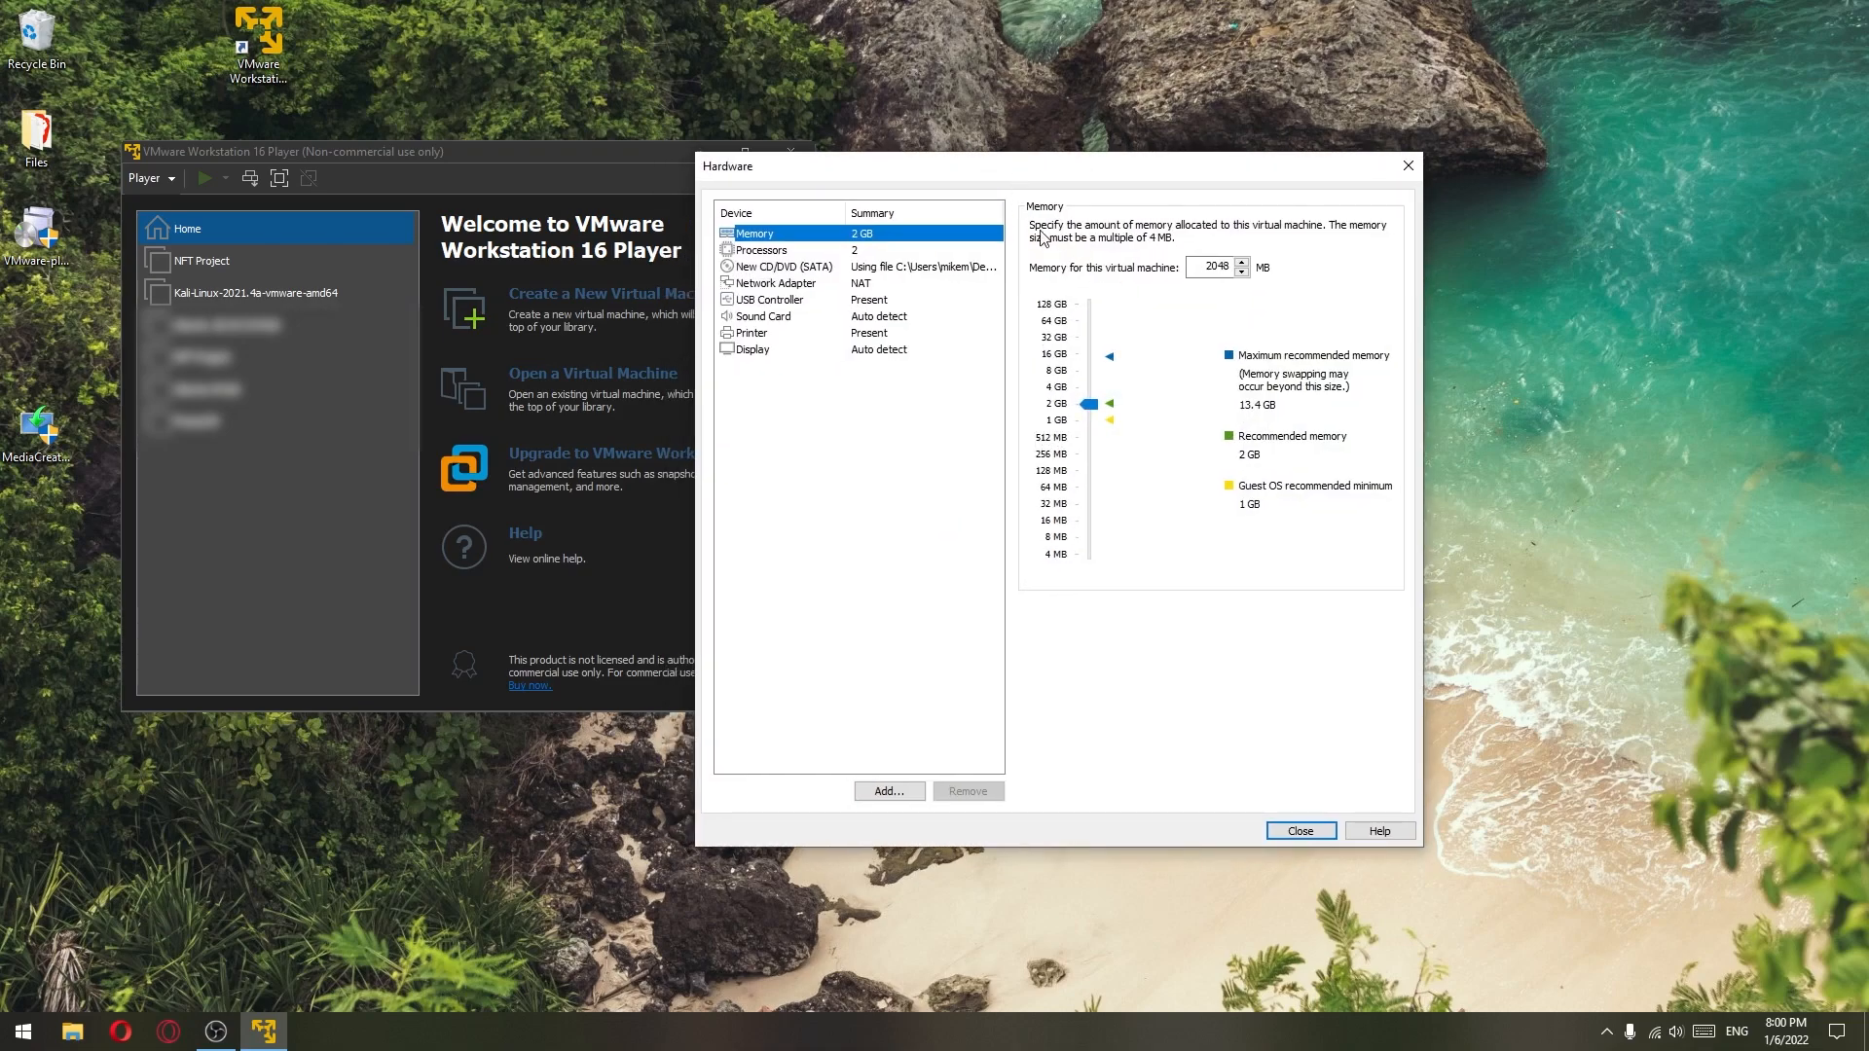
drag(1095, 410, 1095, 394)
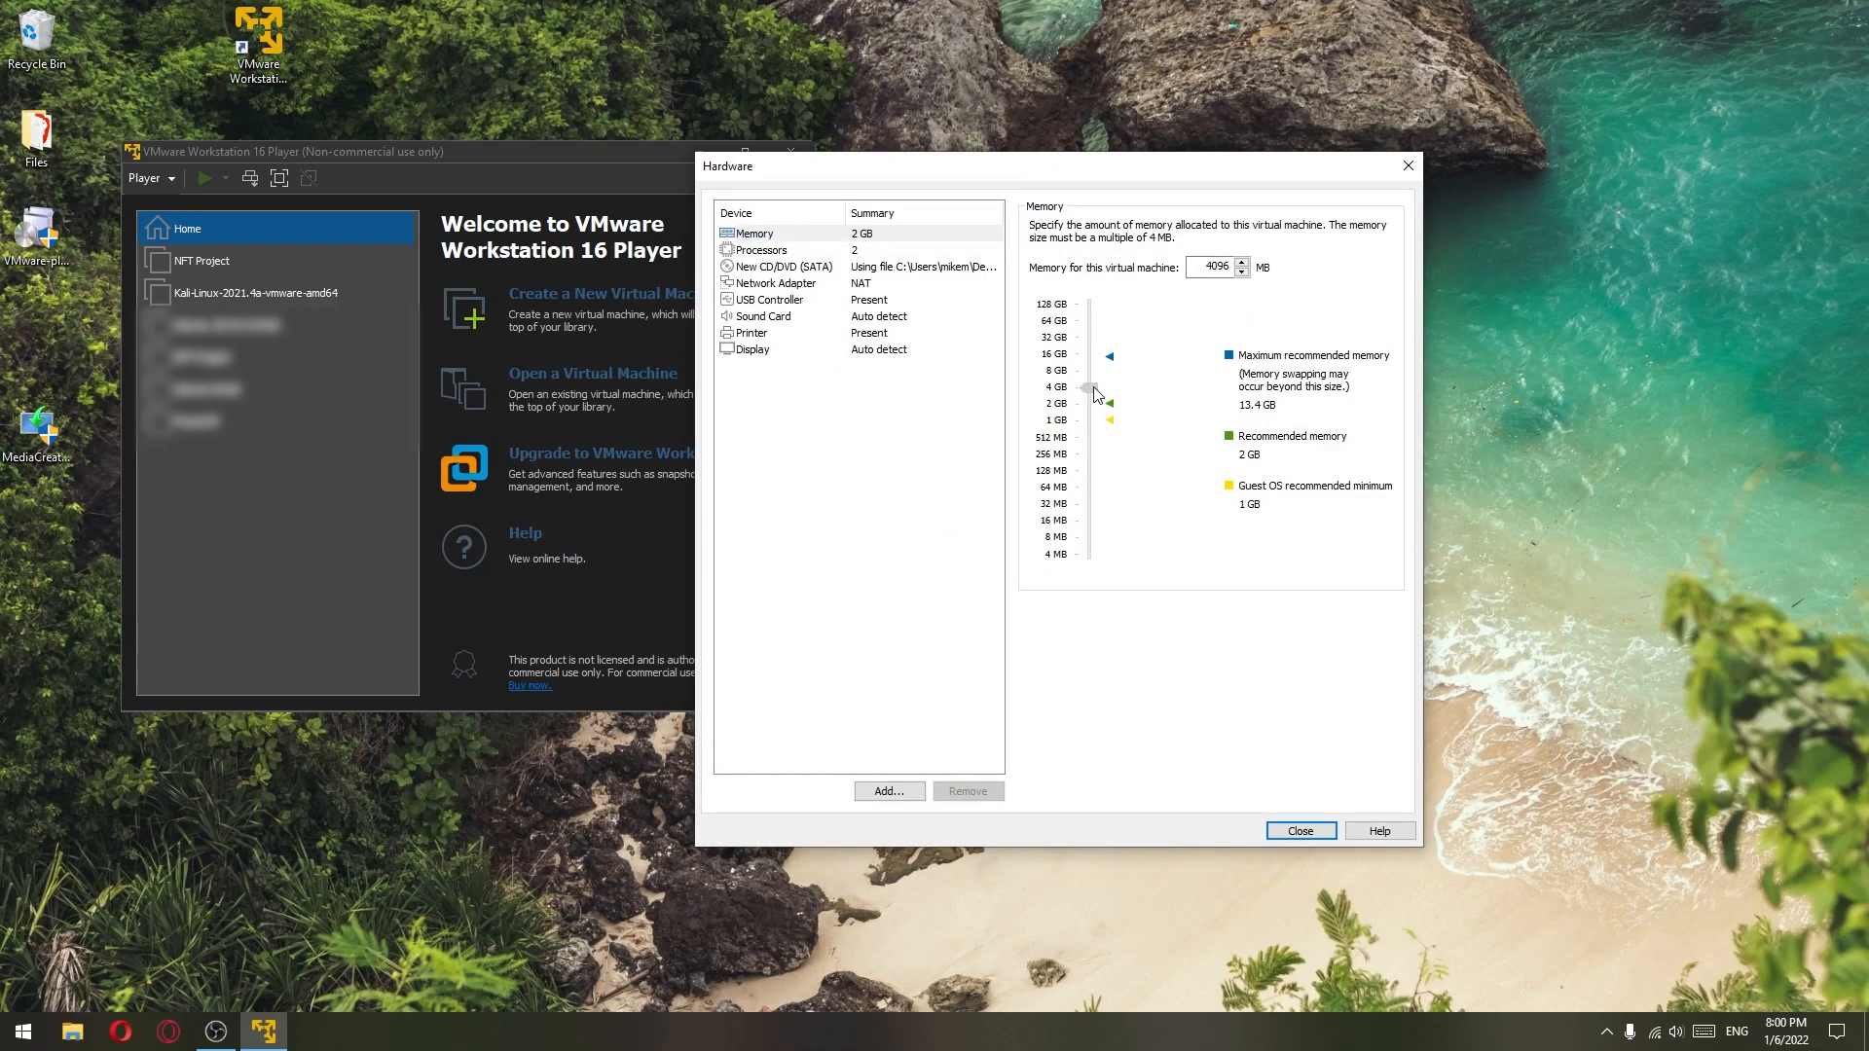
click(865, 254)
click(1232, 228)
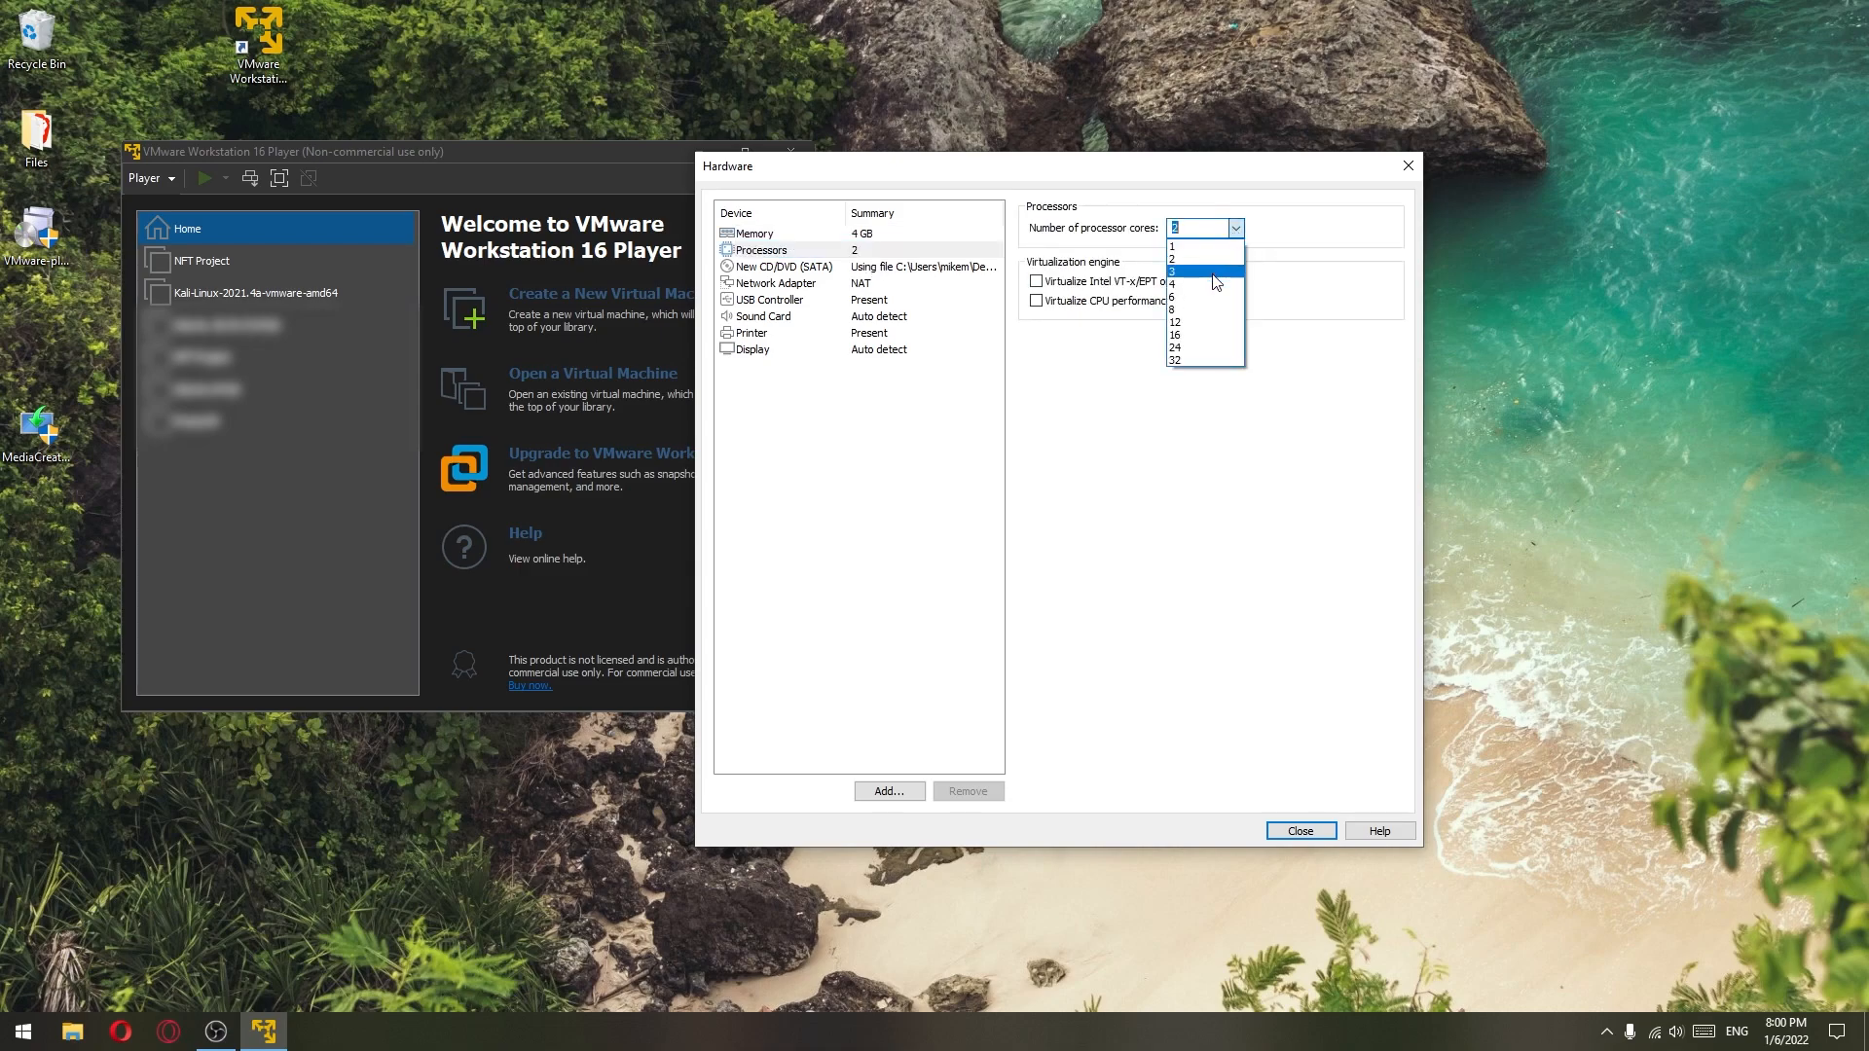
click(1209, 282)
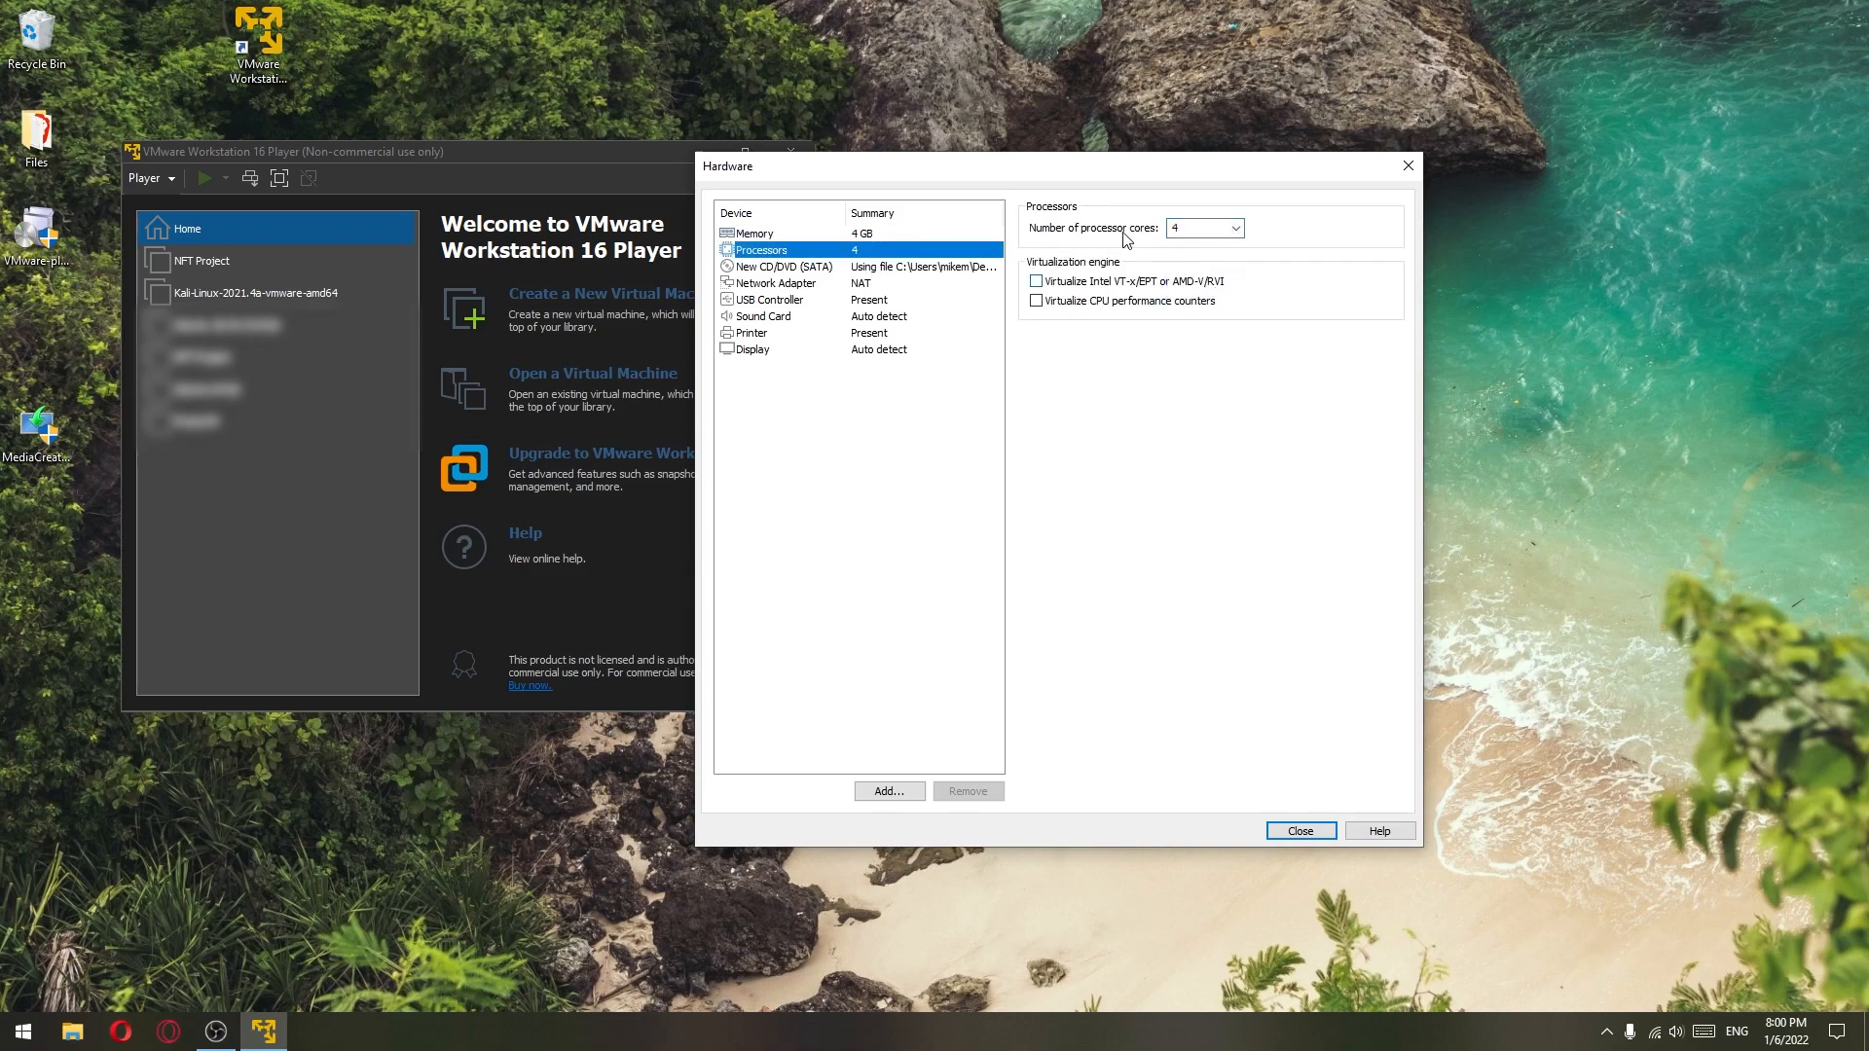
click(1037, 282)
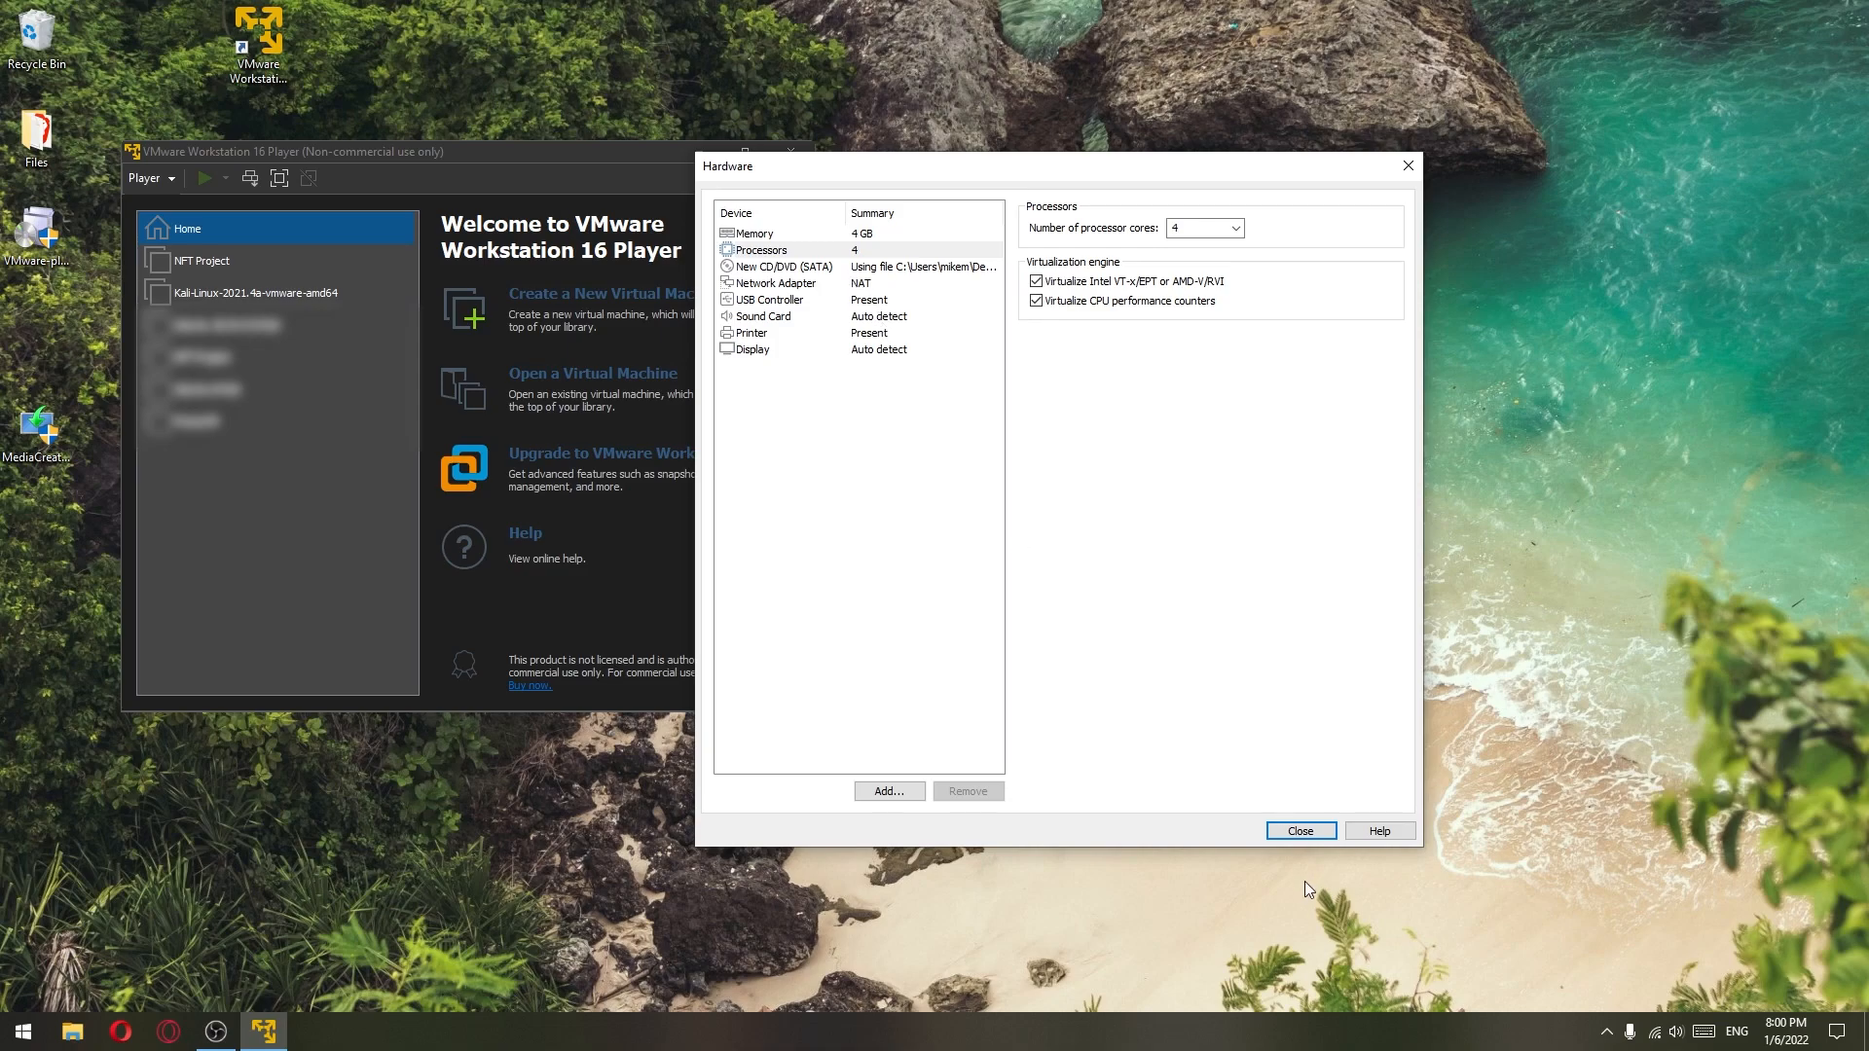
click(1297, 830)
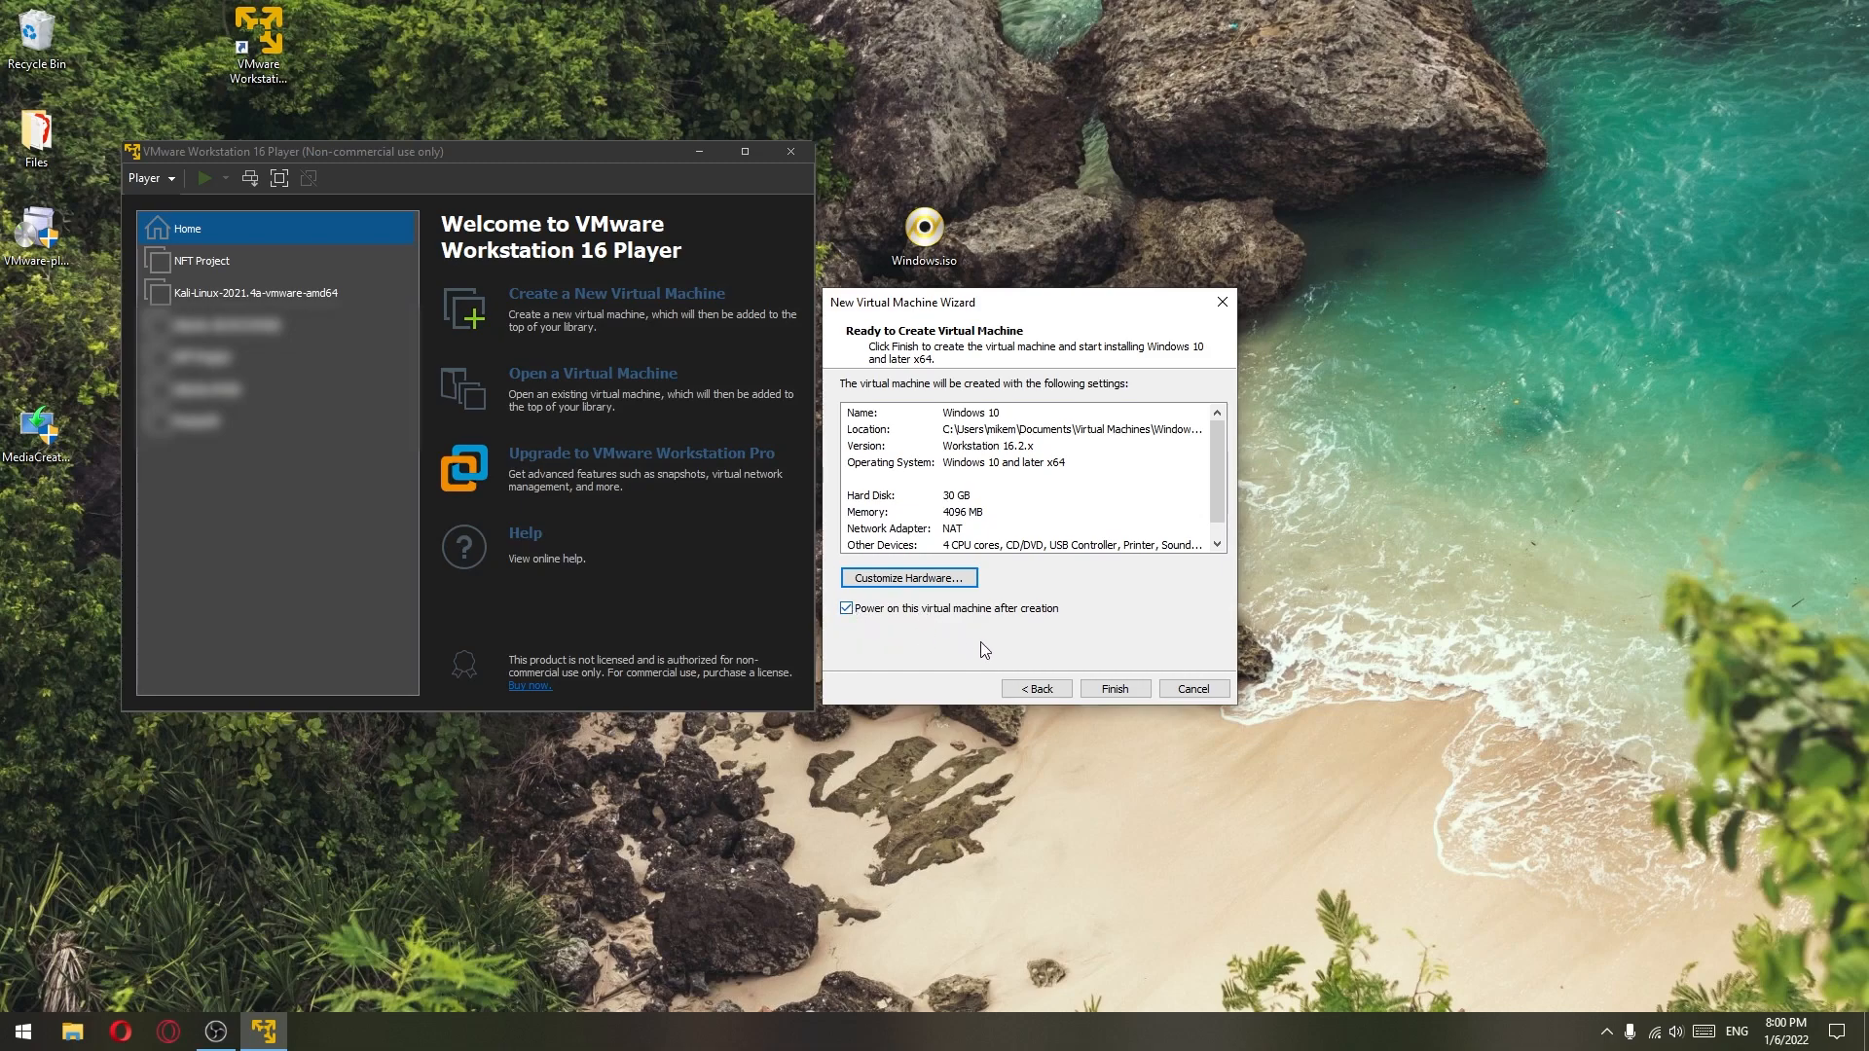
- Finish creating the Windows 10 virtual machine and centre its window on screen
click(1118, 695)
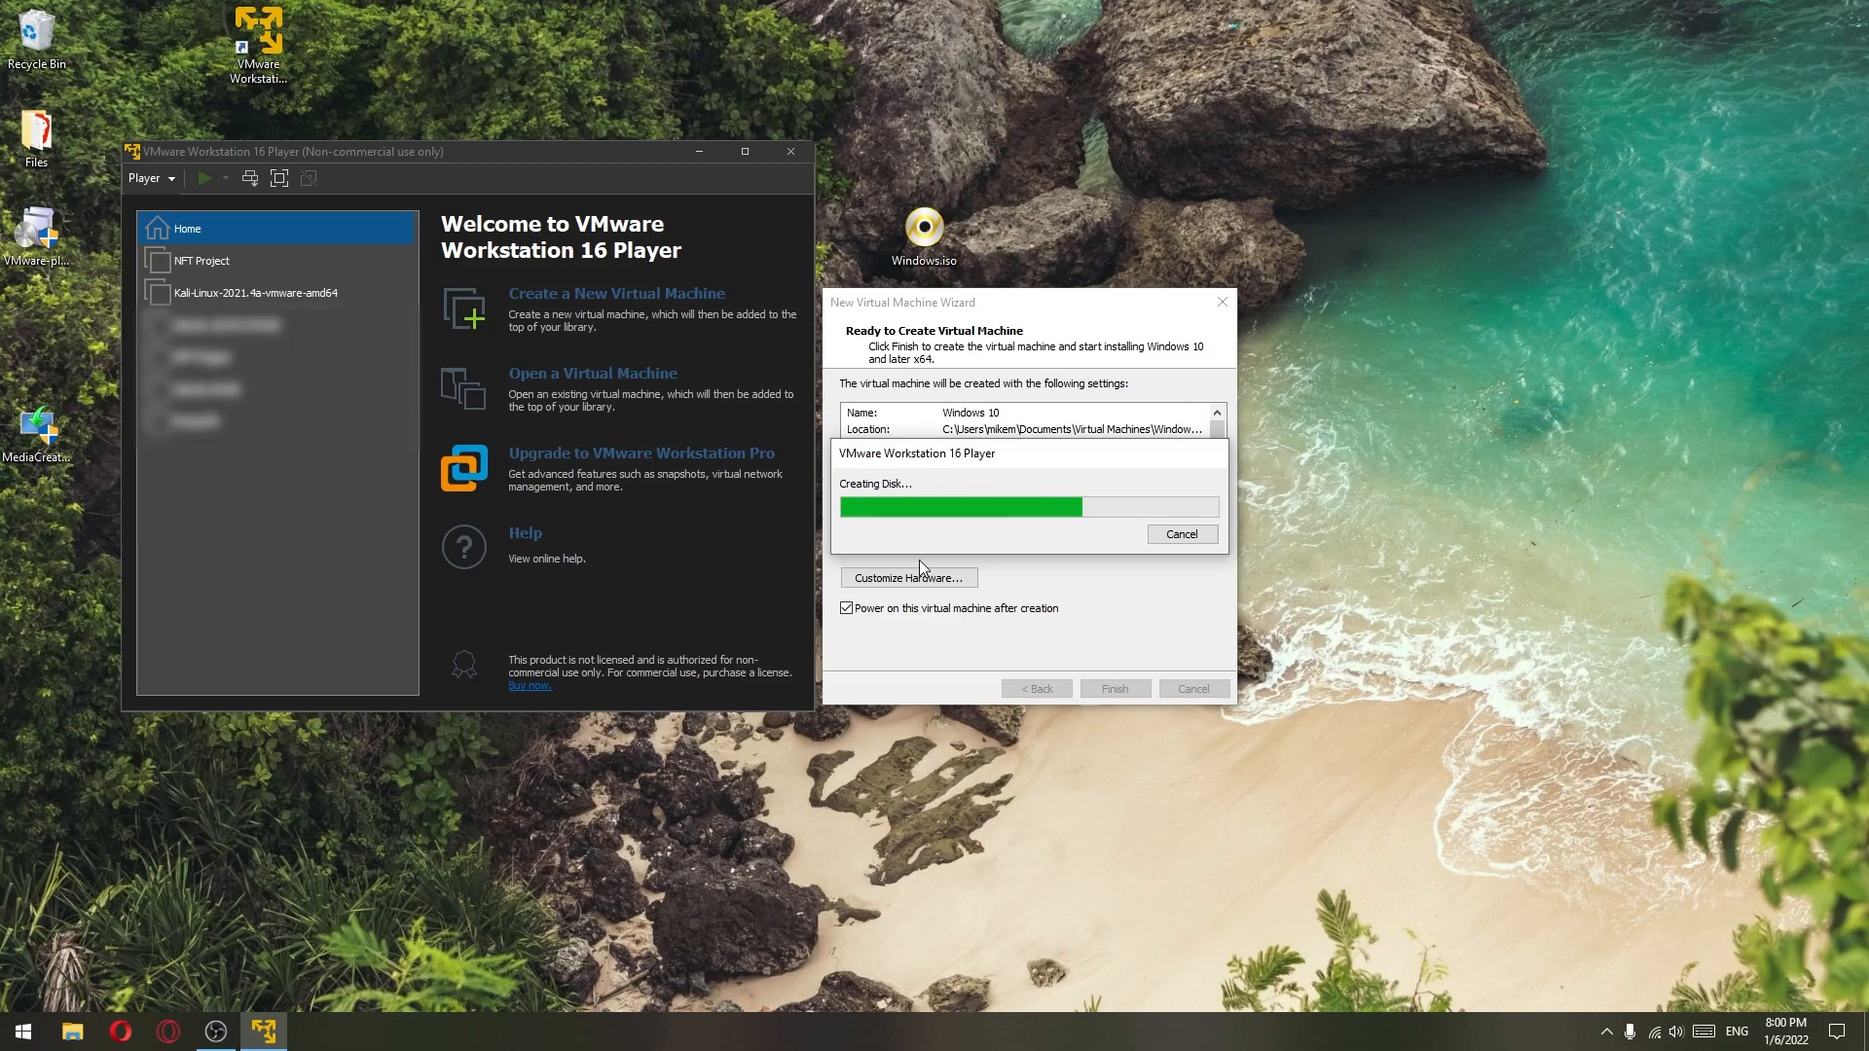
click(72, 1024)
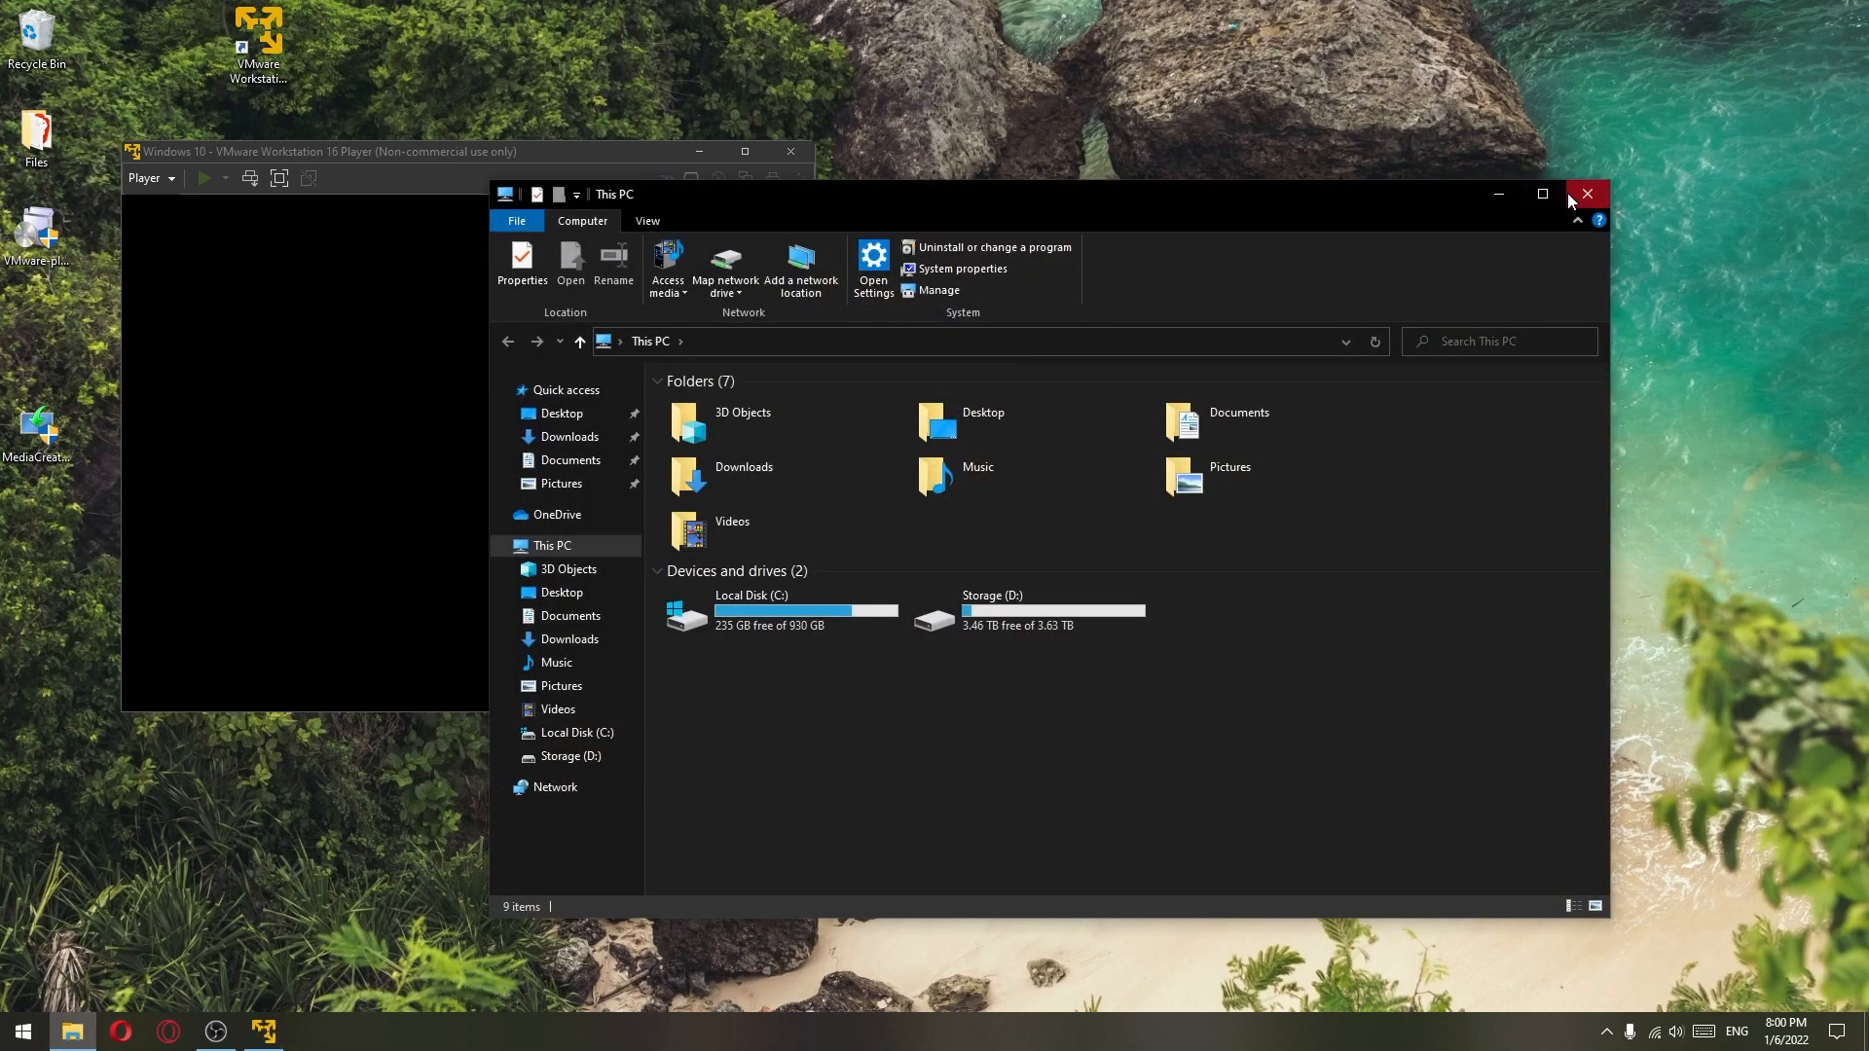
click(1573, 192)
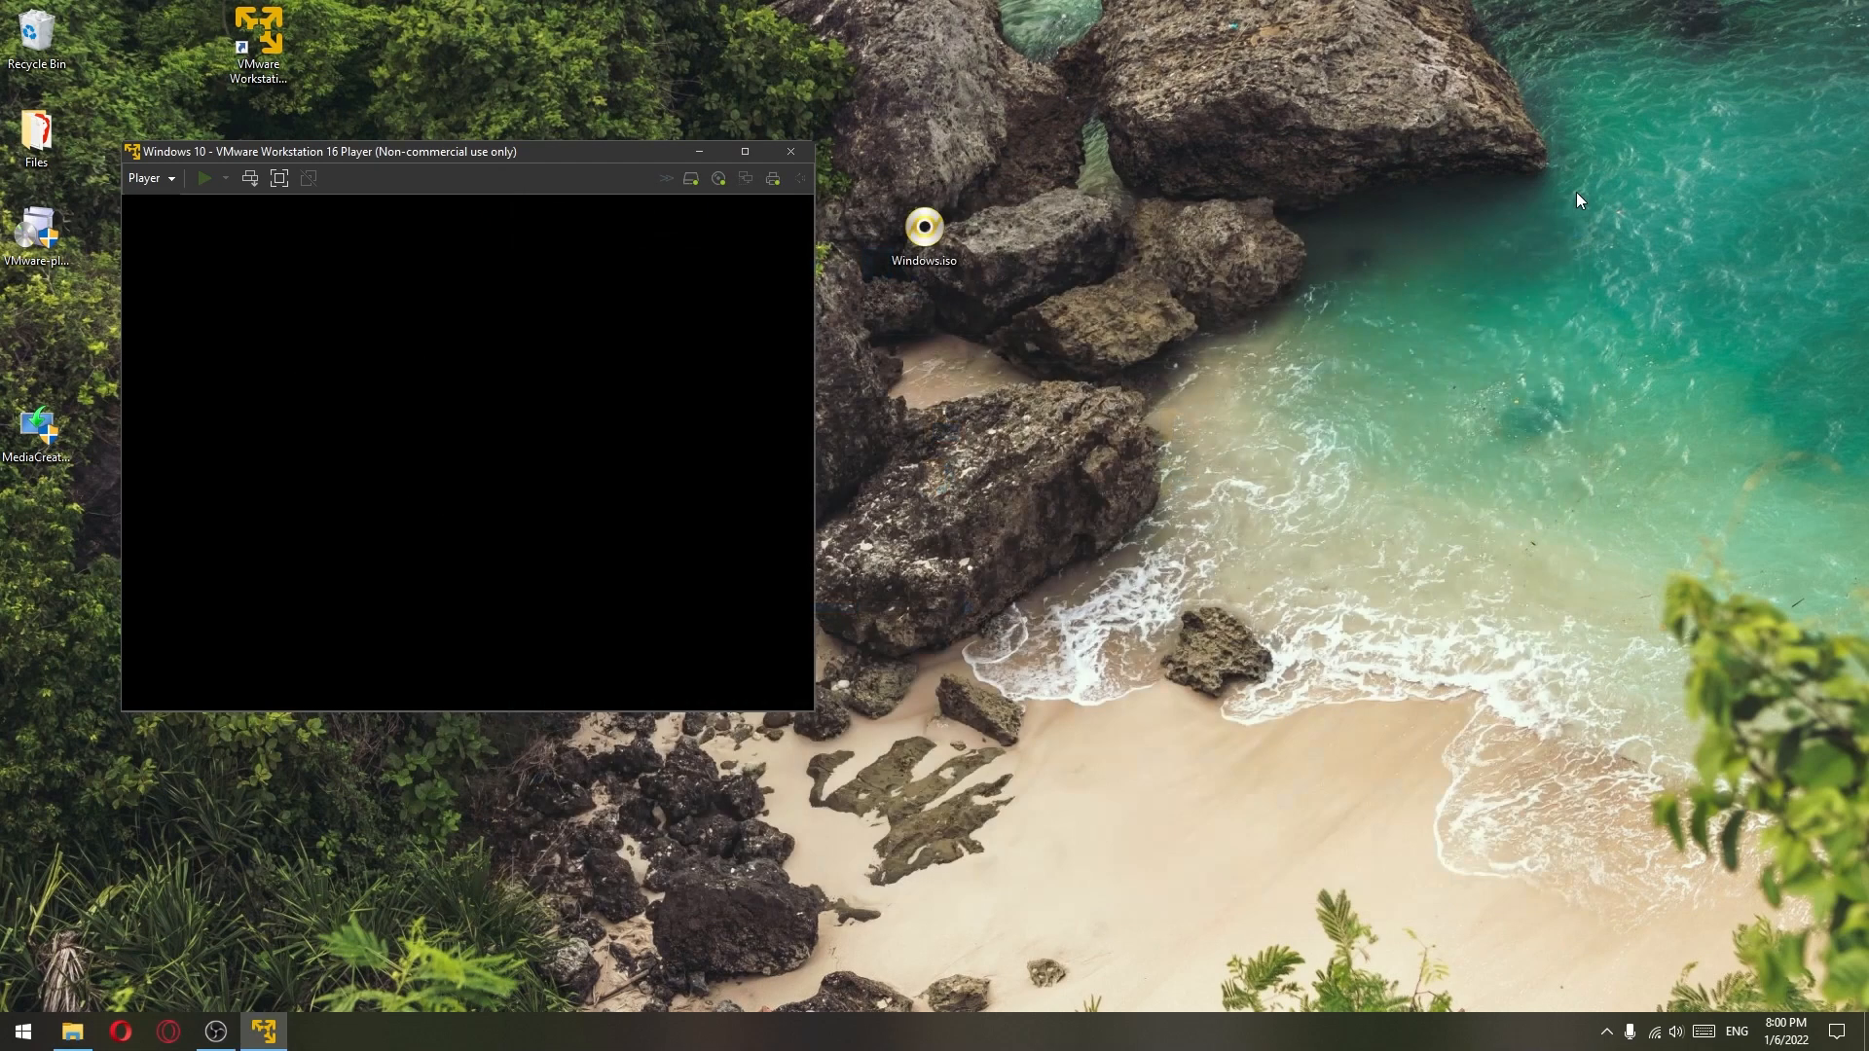
drag(499, 148, 855, 86)
- Dismiss the install hint bar and virtual printing warning, then focus the VM screen
click(1474, 891)
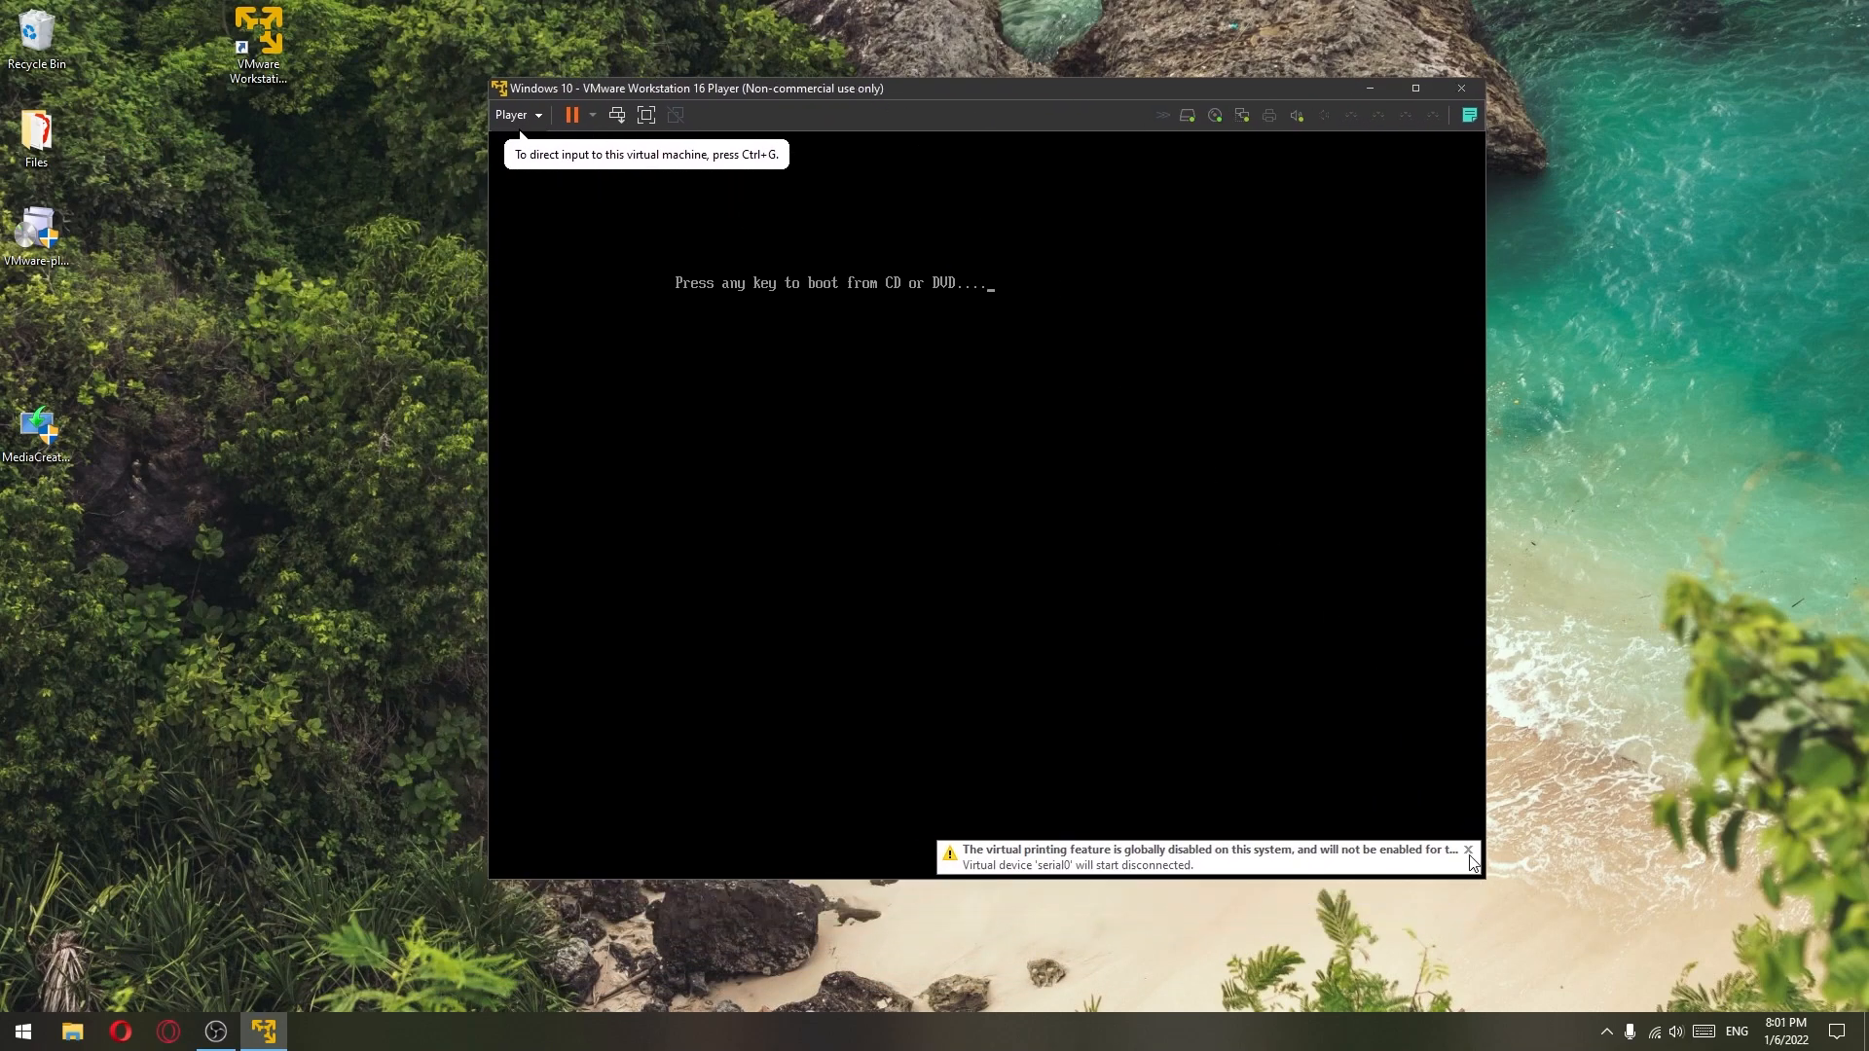
click(1468, 850)
click(803, 392)
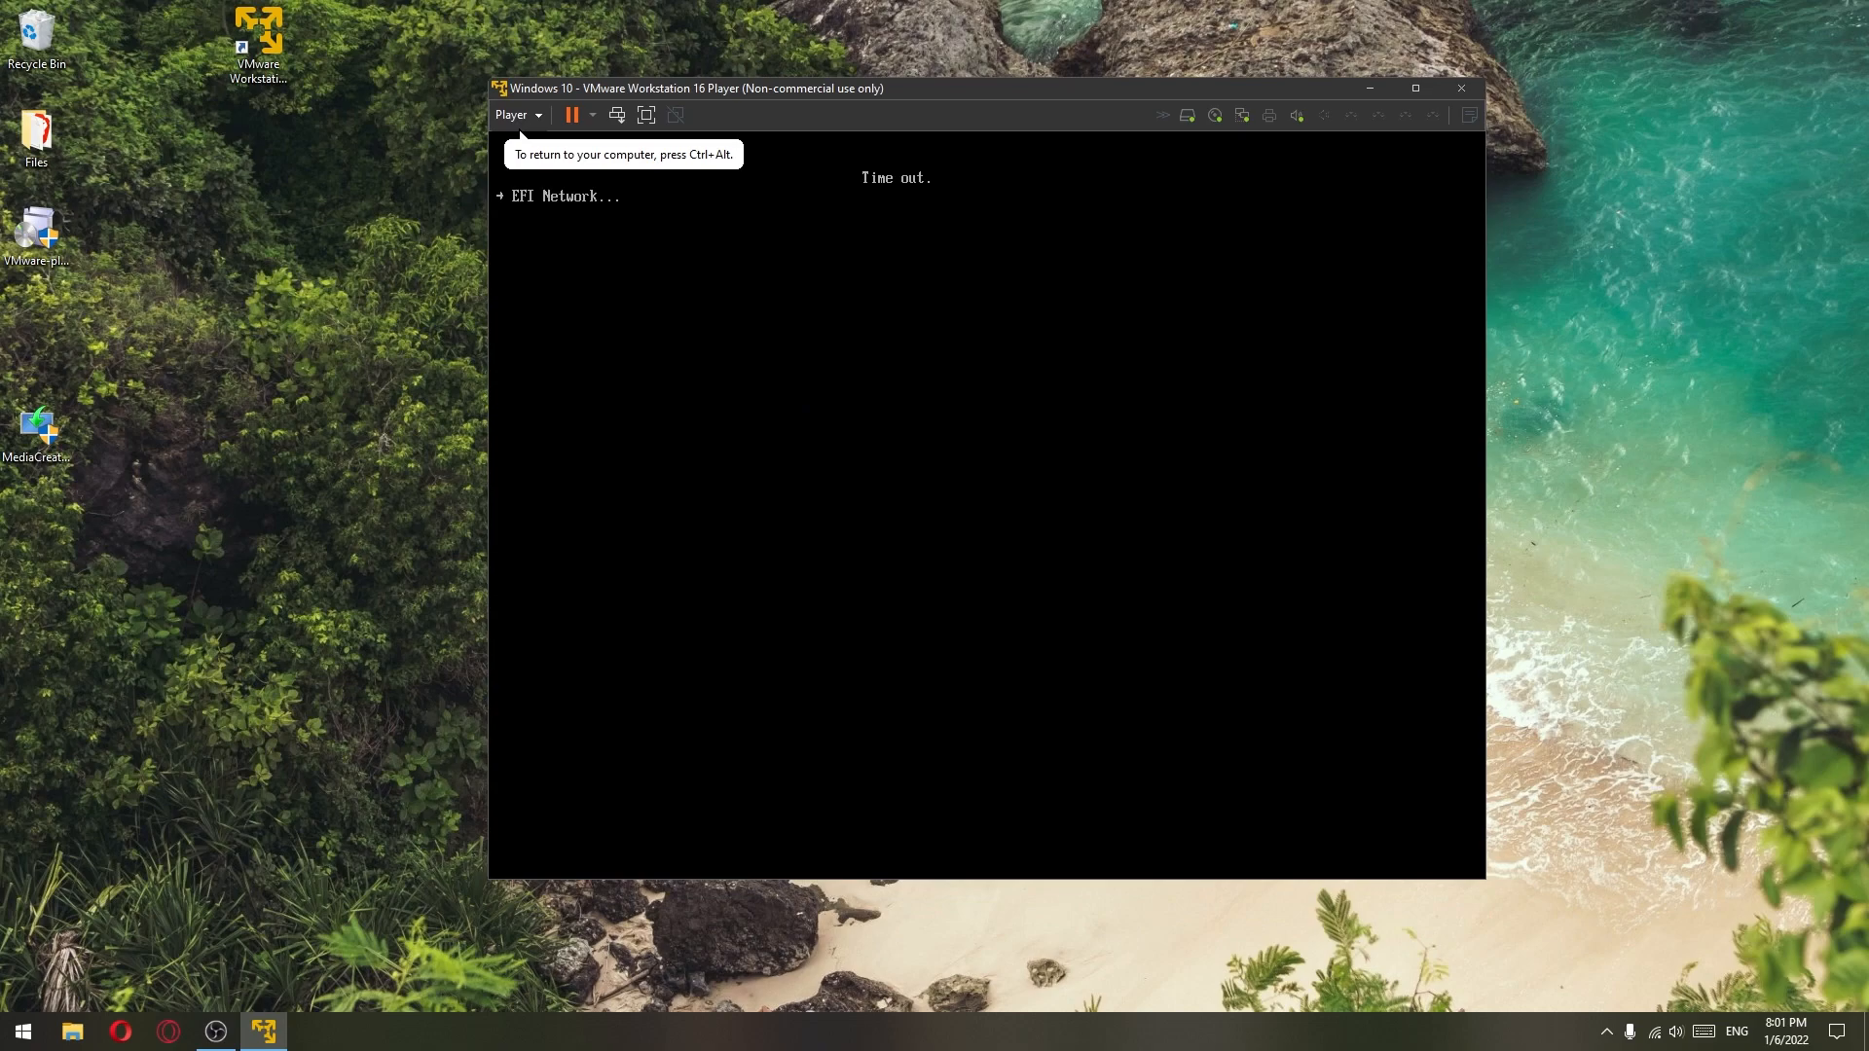
- Restart the guest from the Player's power menu, confirm it, and refocus the VM screen
key(ctrl+alt)
drag(872, 94, 838, 91)
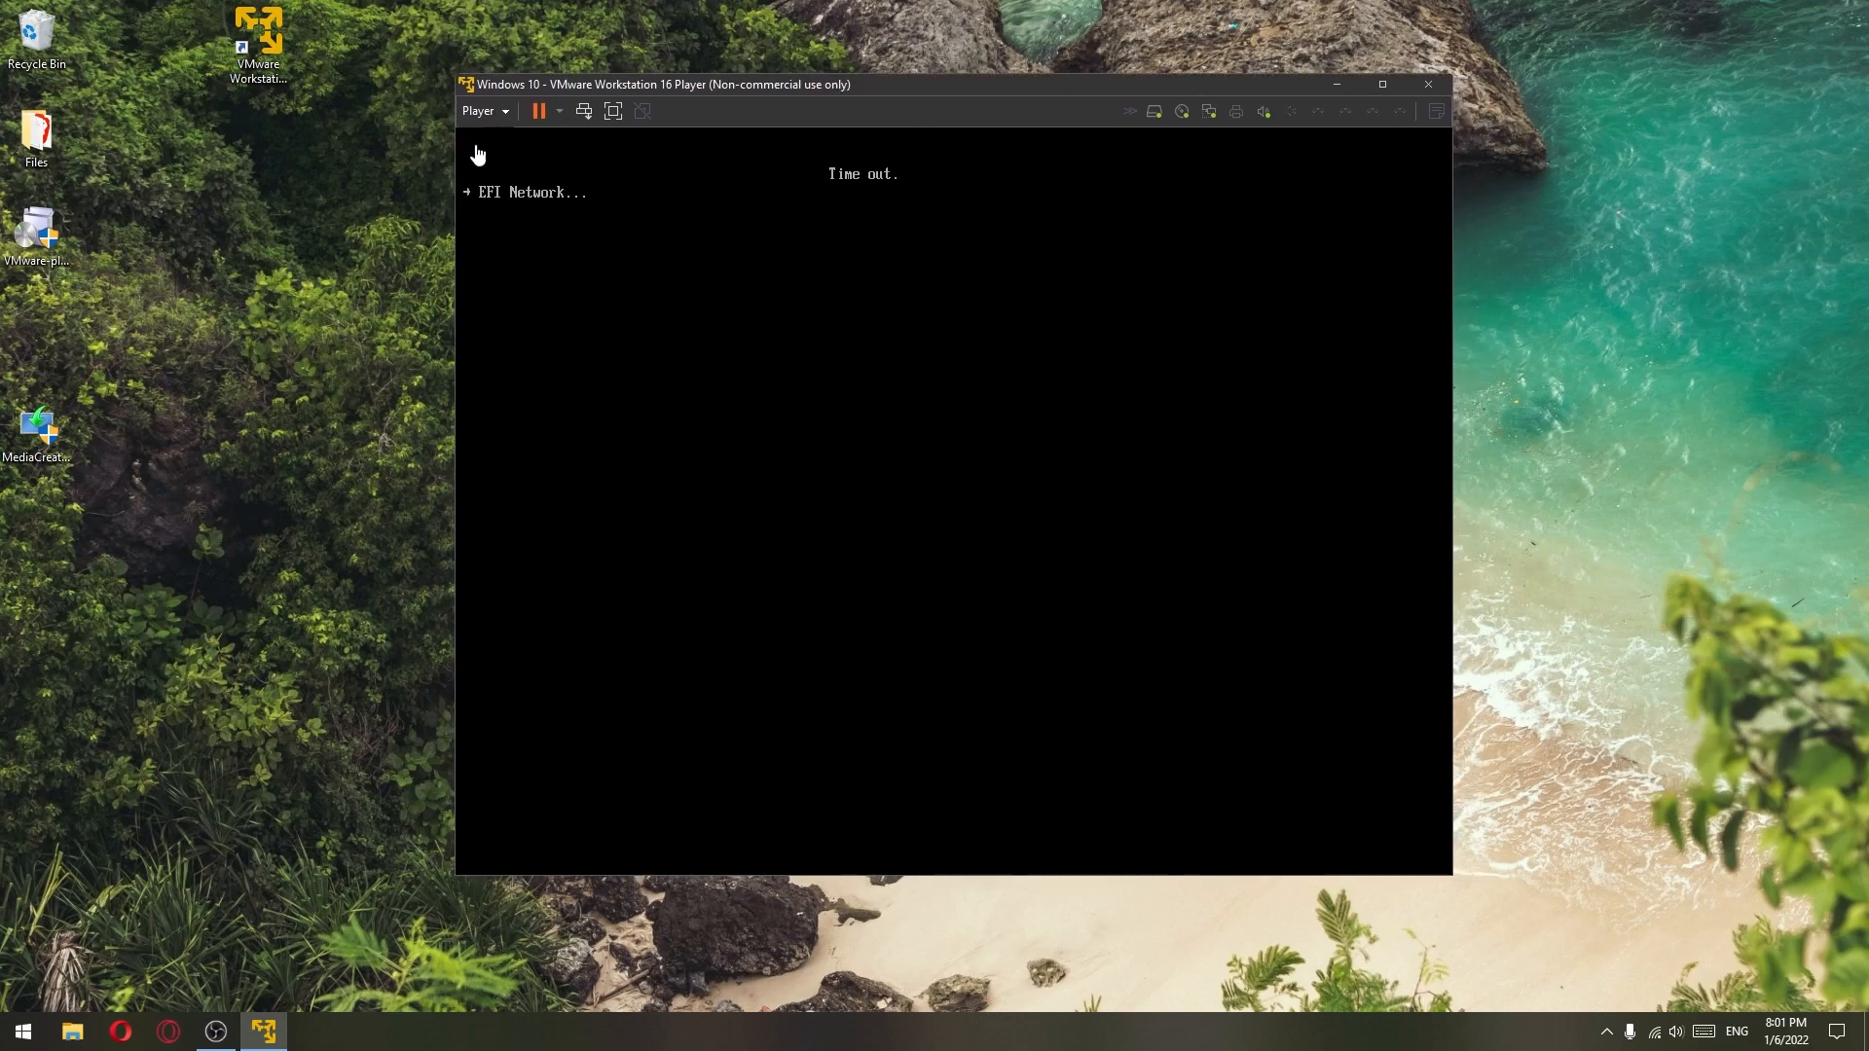
click(508, 115)
click(560, 112)
click(559, 112)
click(615, 209)
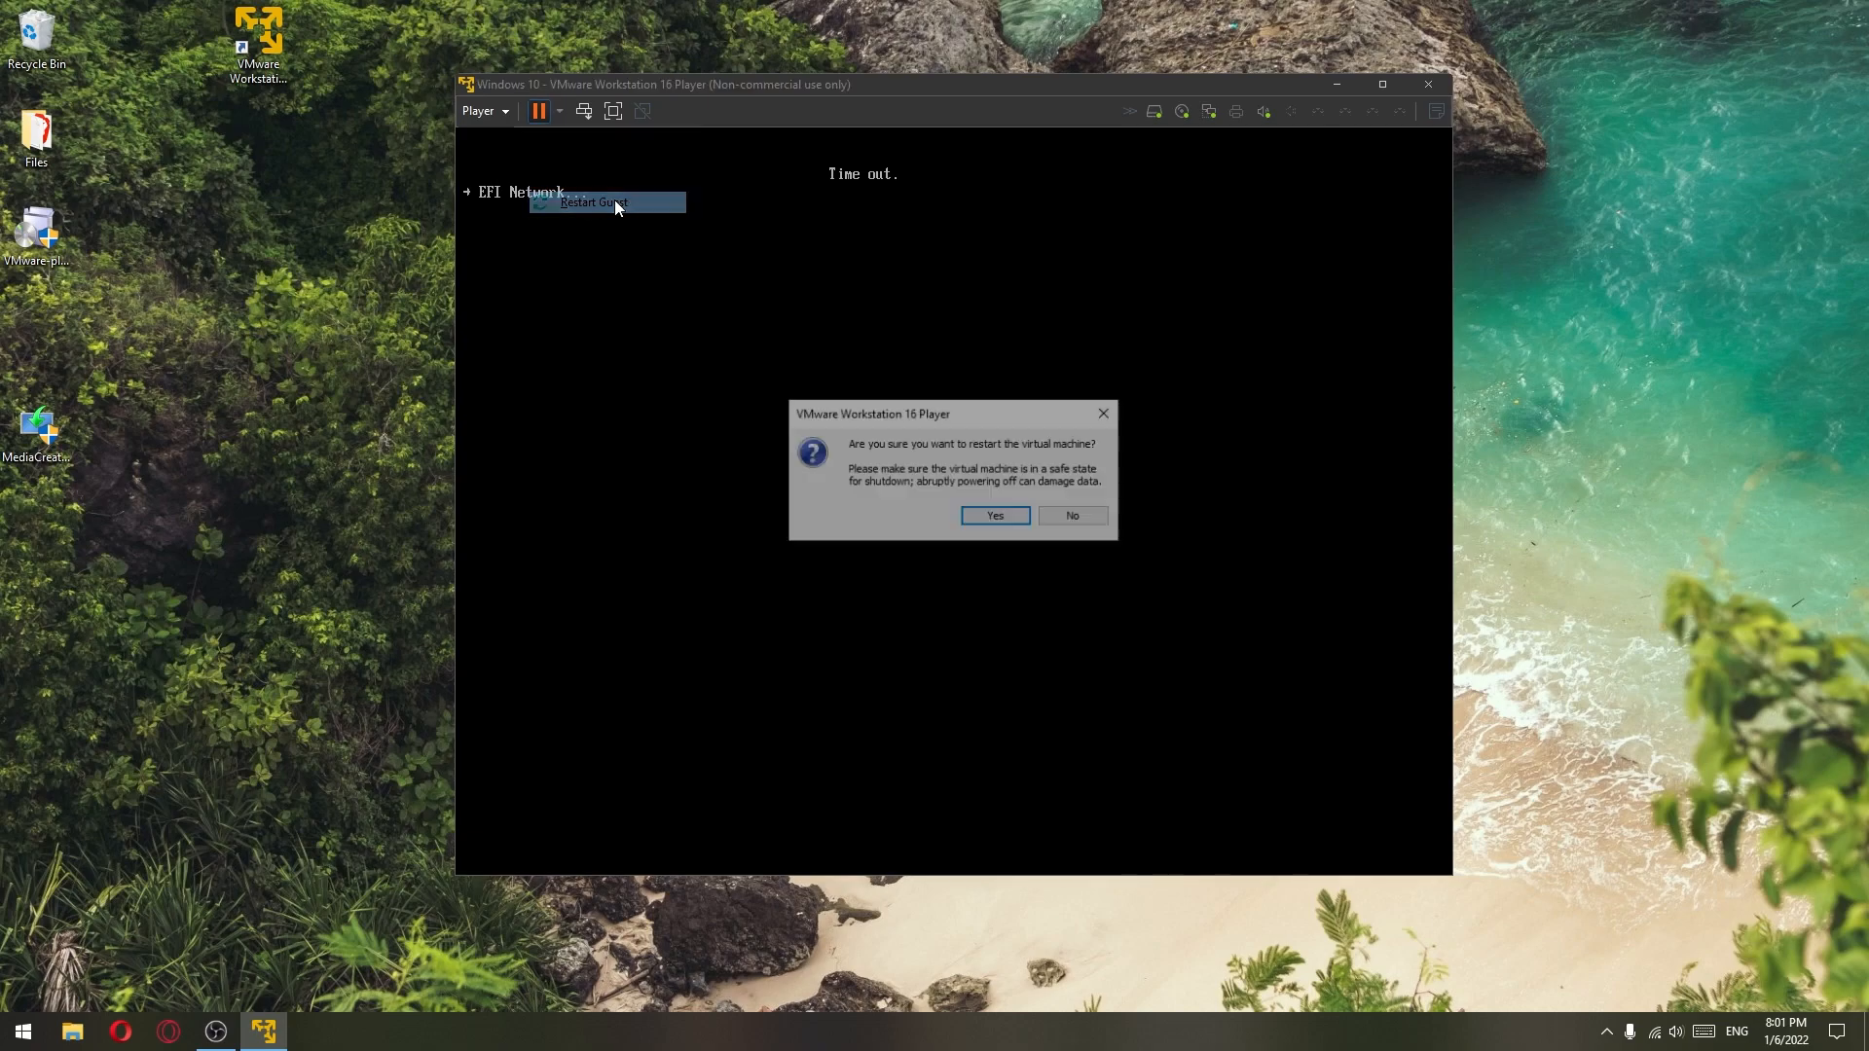
click(994, 518)
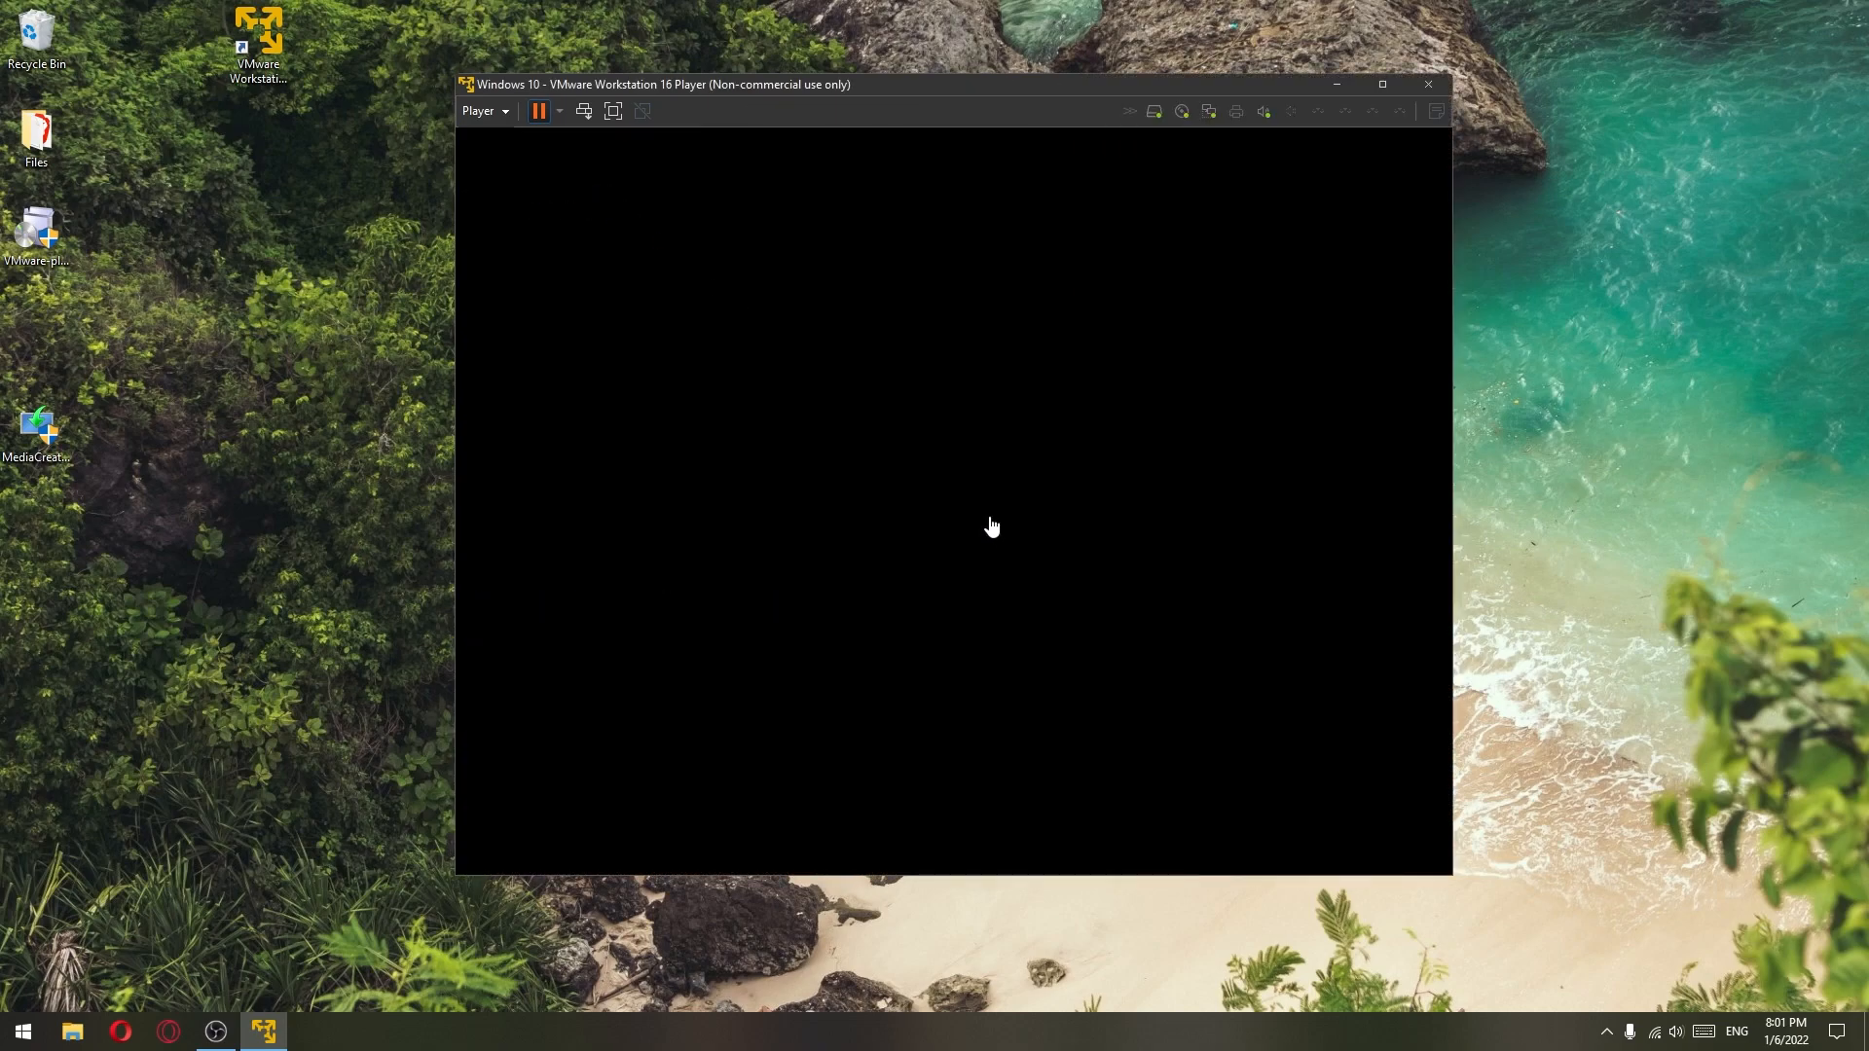
click(917, 206)
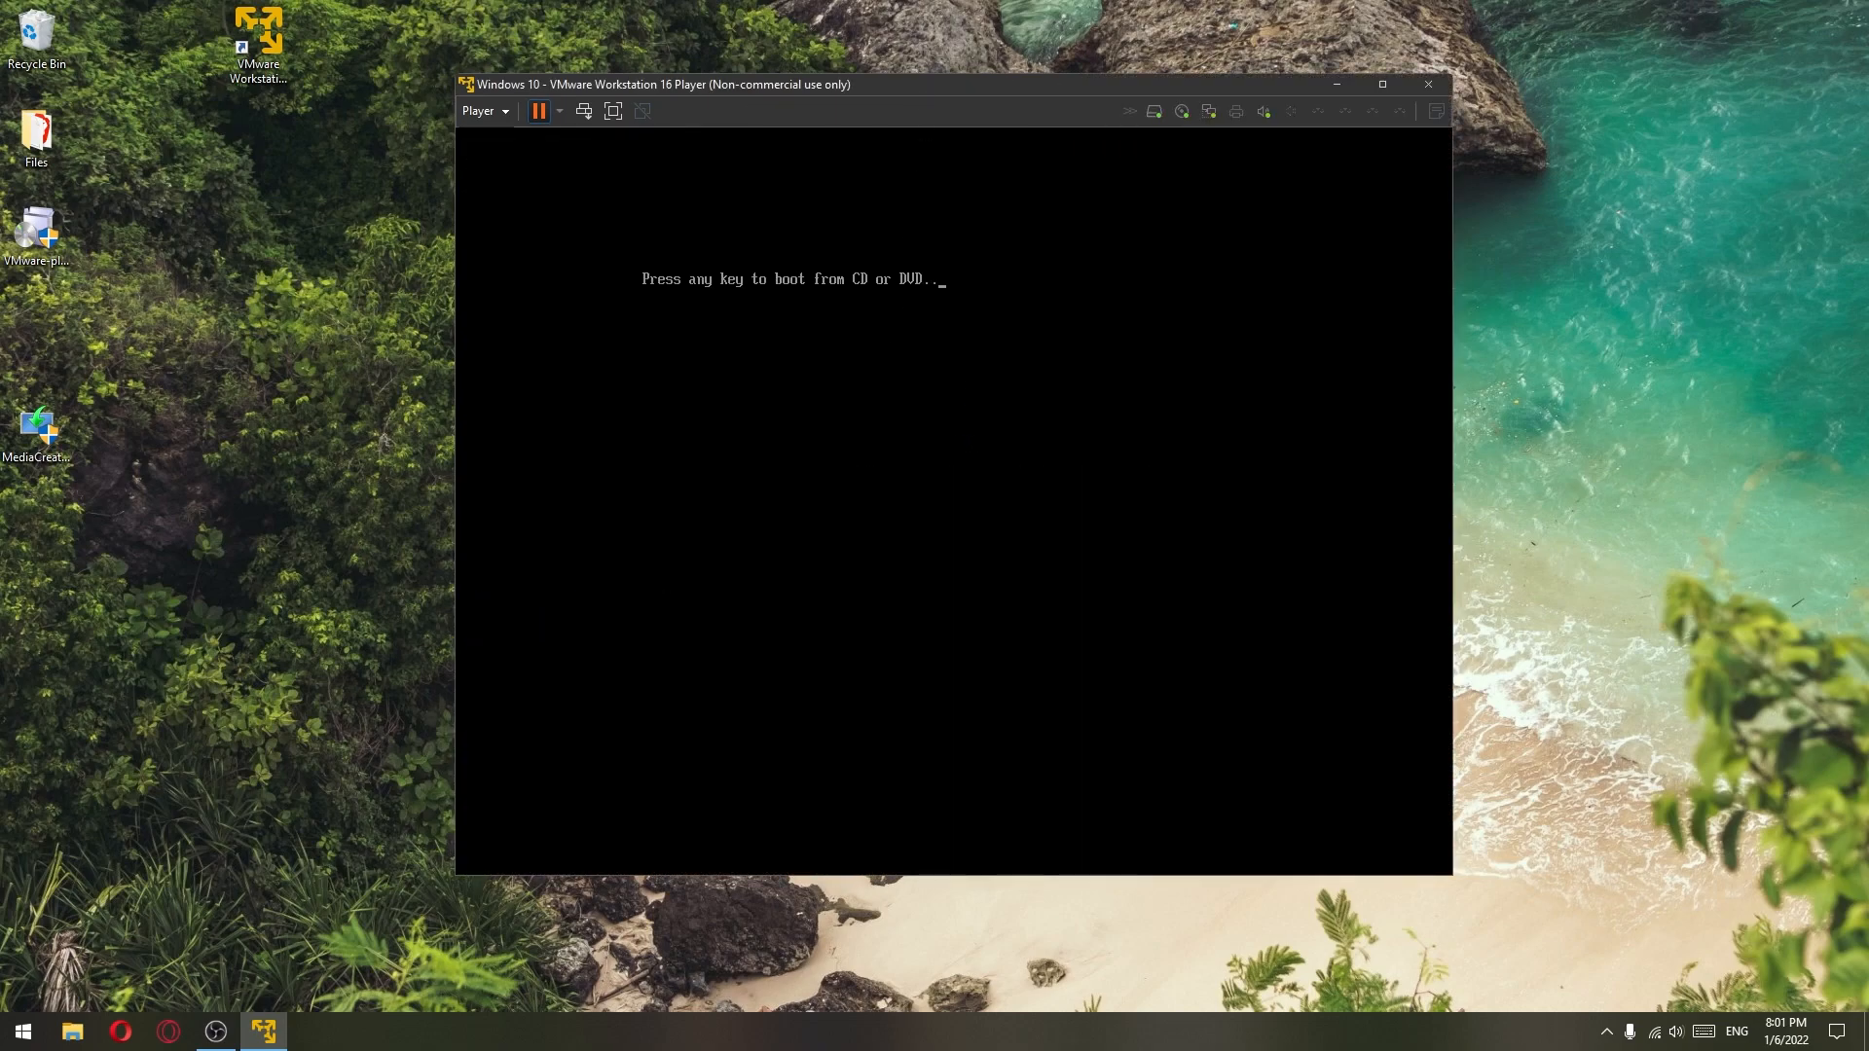
- Boot from the installation disc, accept the language settings, start installing, and skip the product key
key(Return)
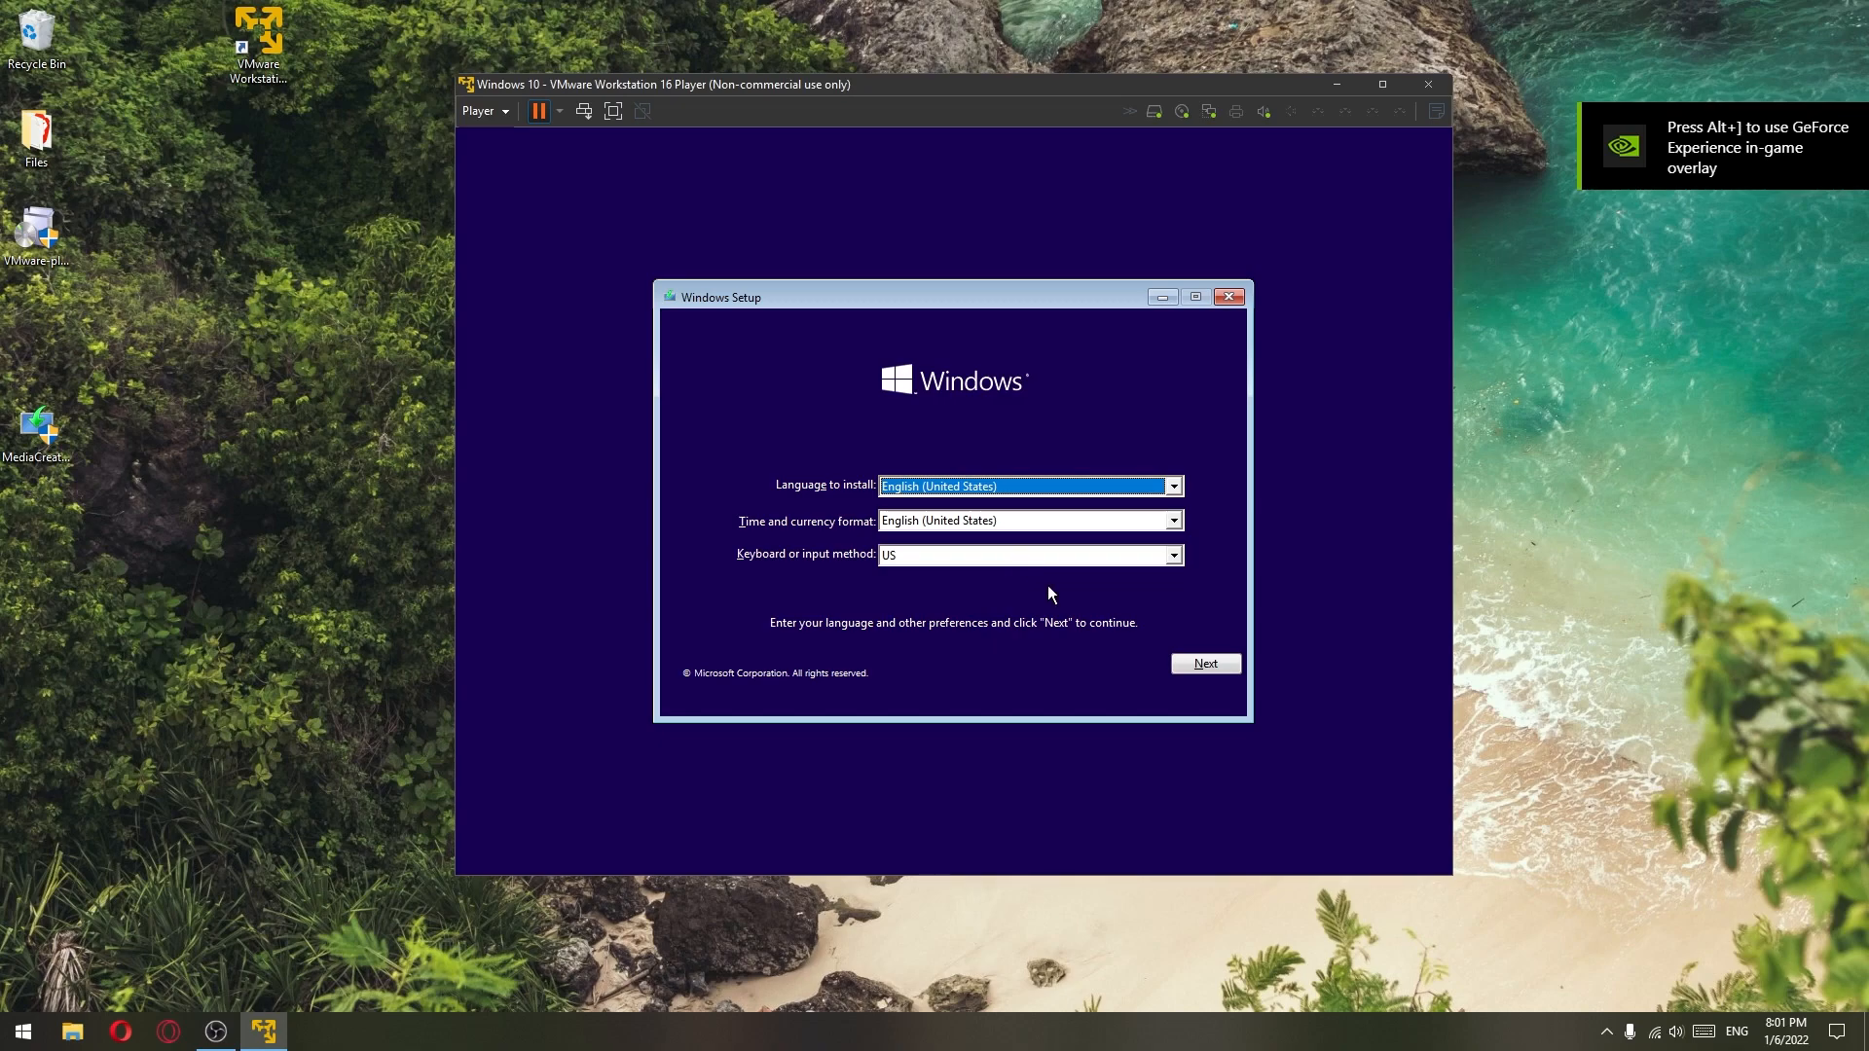
click(1203, 663)
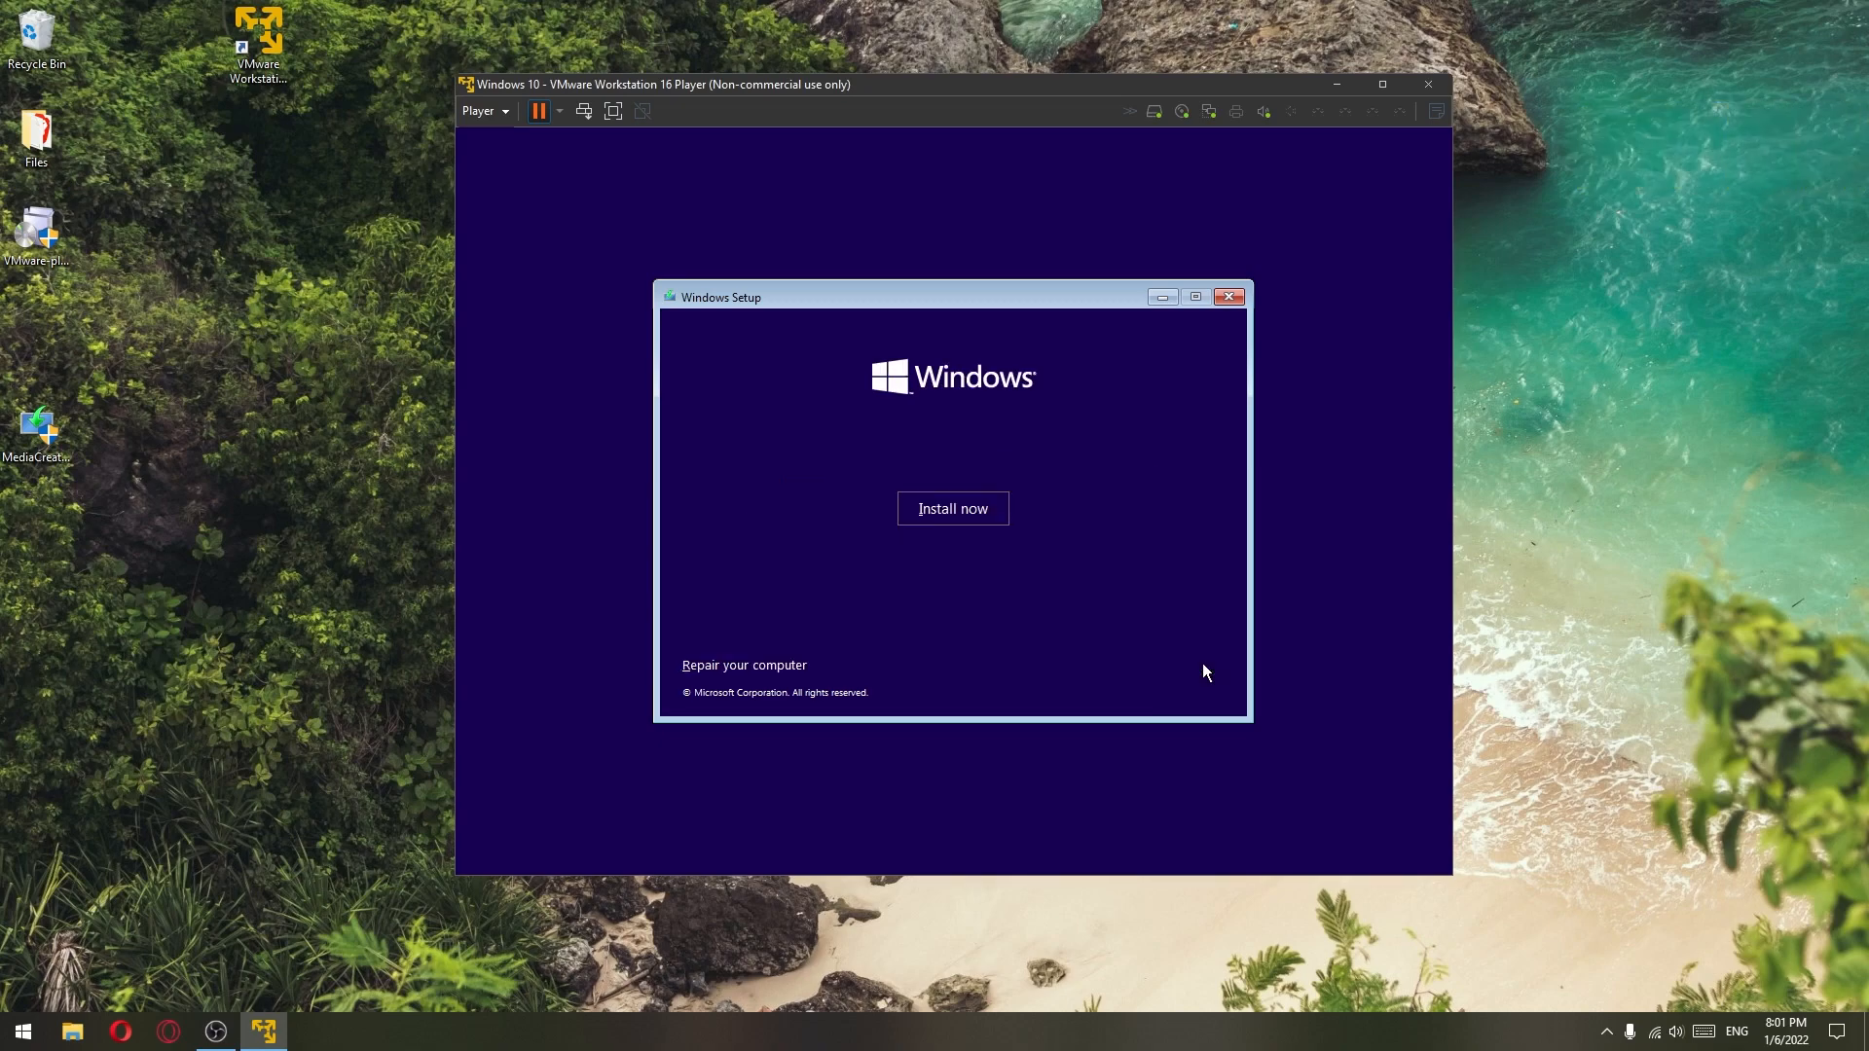
click(966, 510)
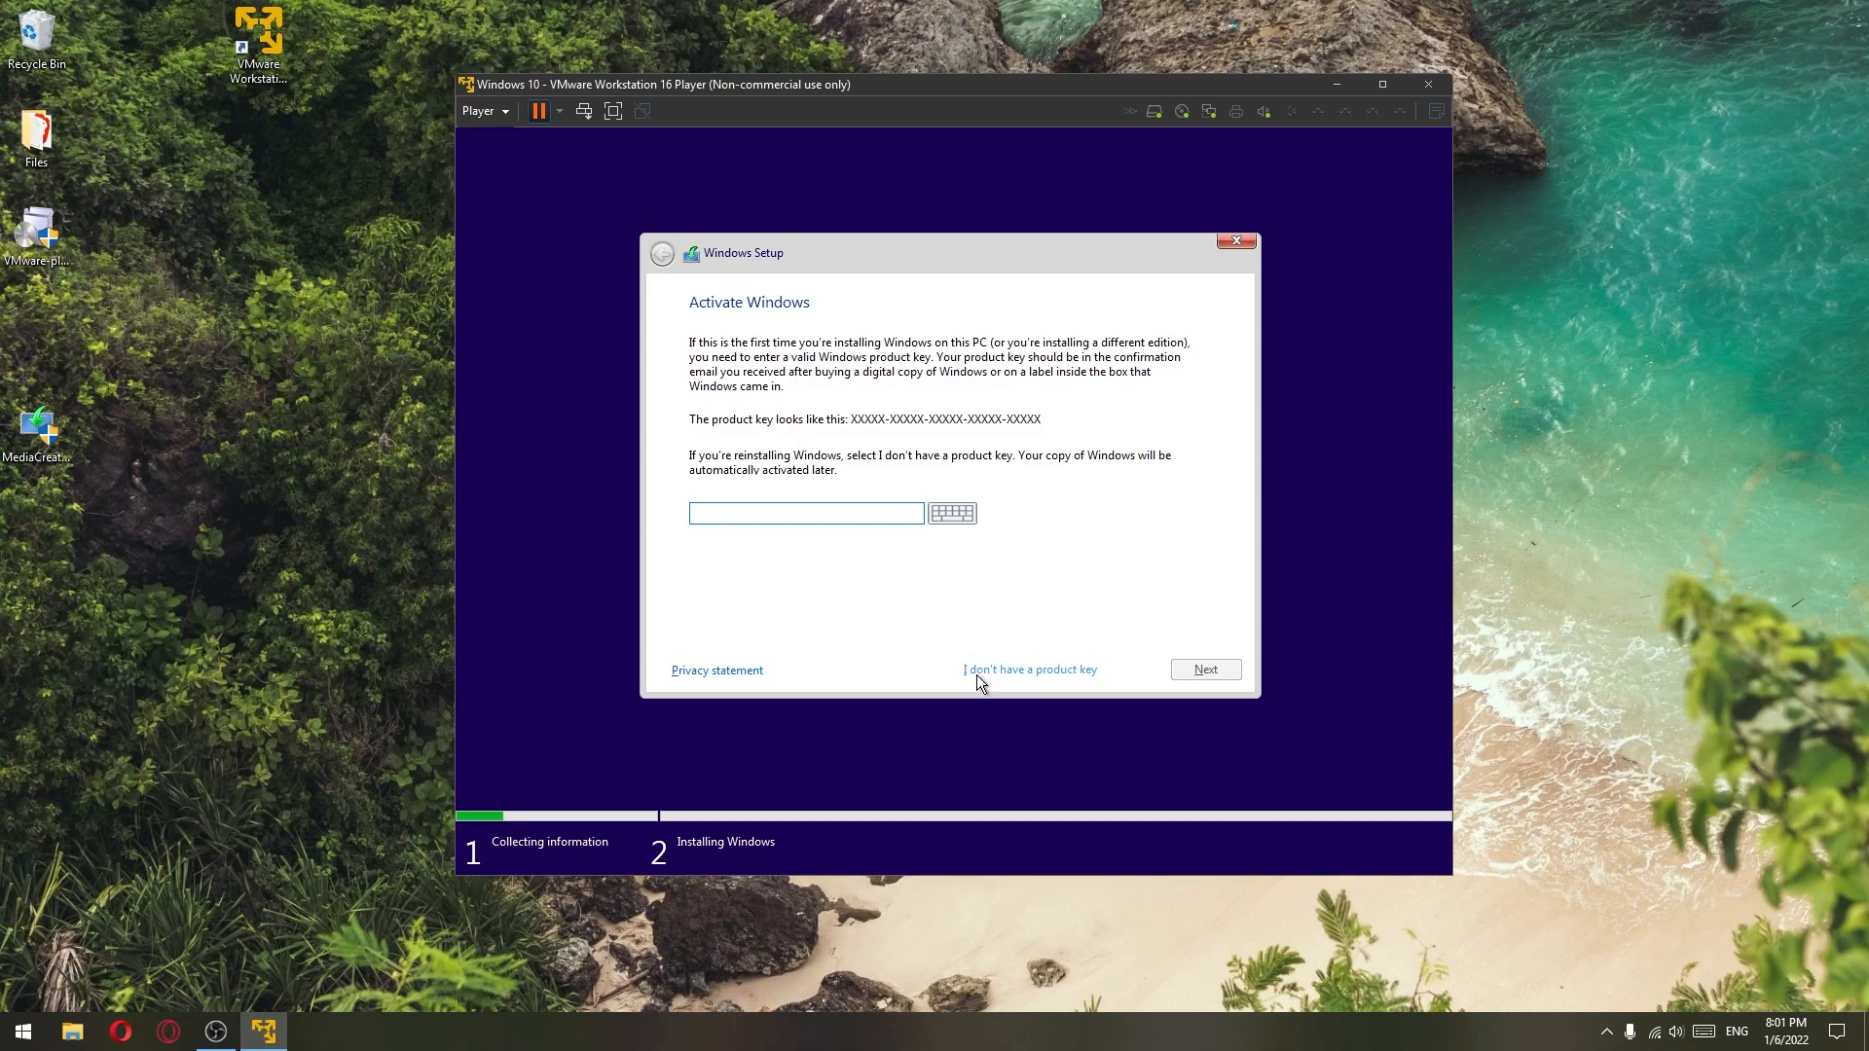
click(1049, 673)
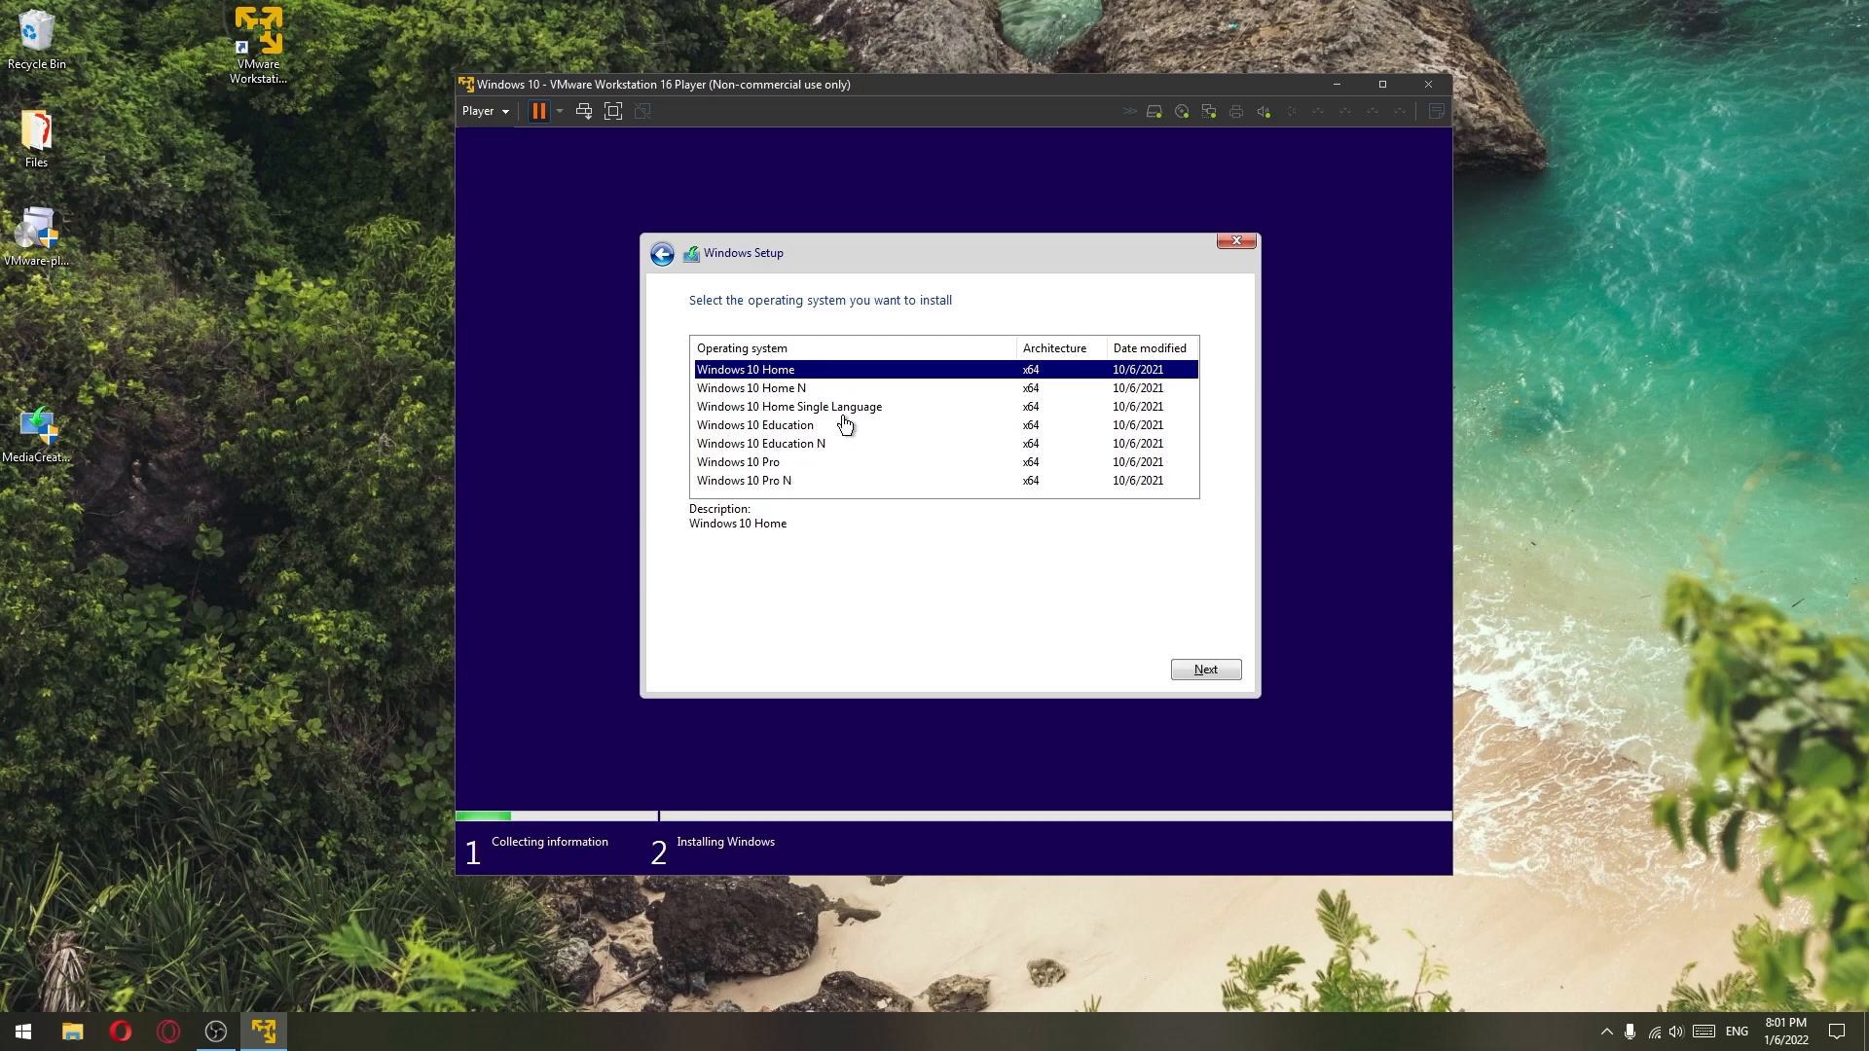
- Choose Windows 10 Pro, accept the license, and custom-install onto the 30 GB unallocated drive
click(775, 463)
click(1195, 674)
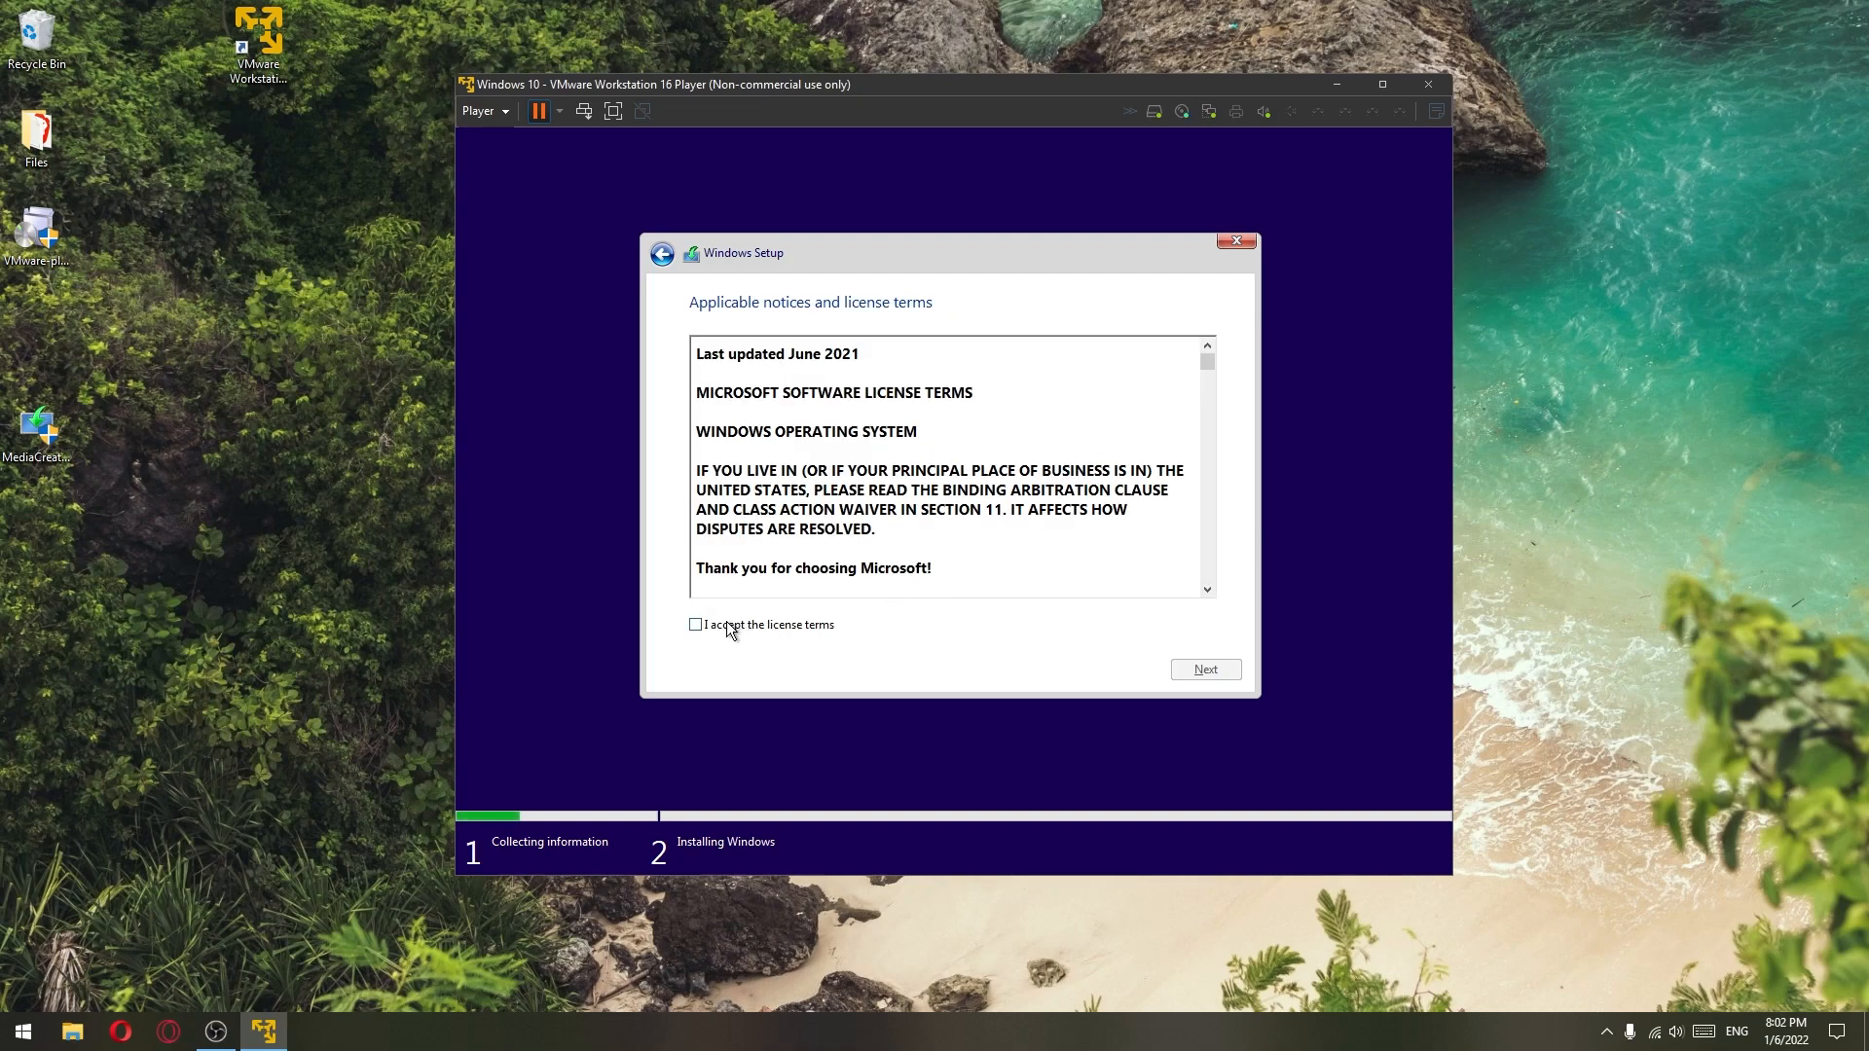
click(696, 625)
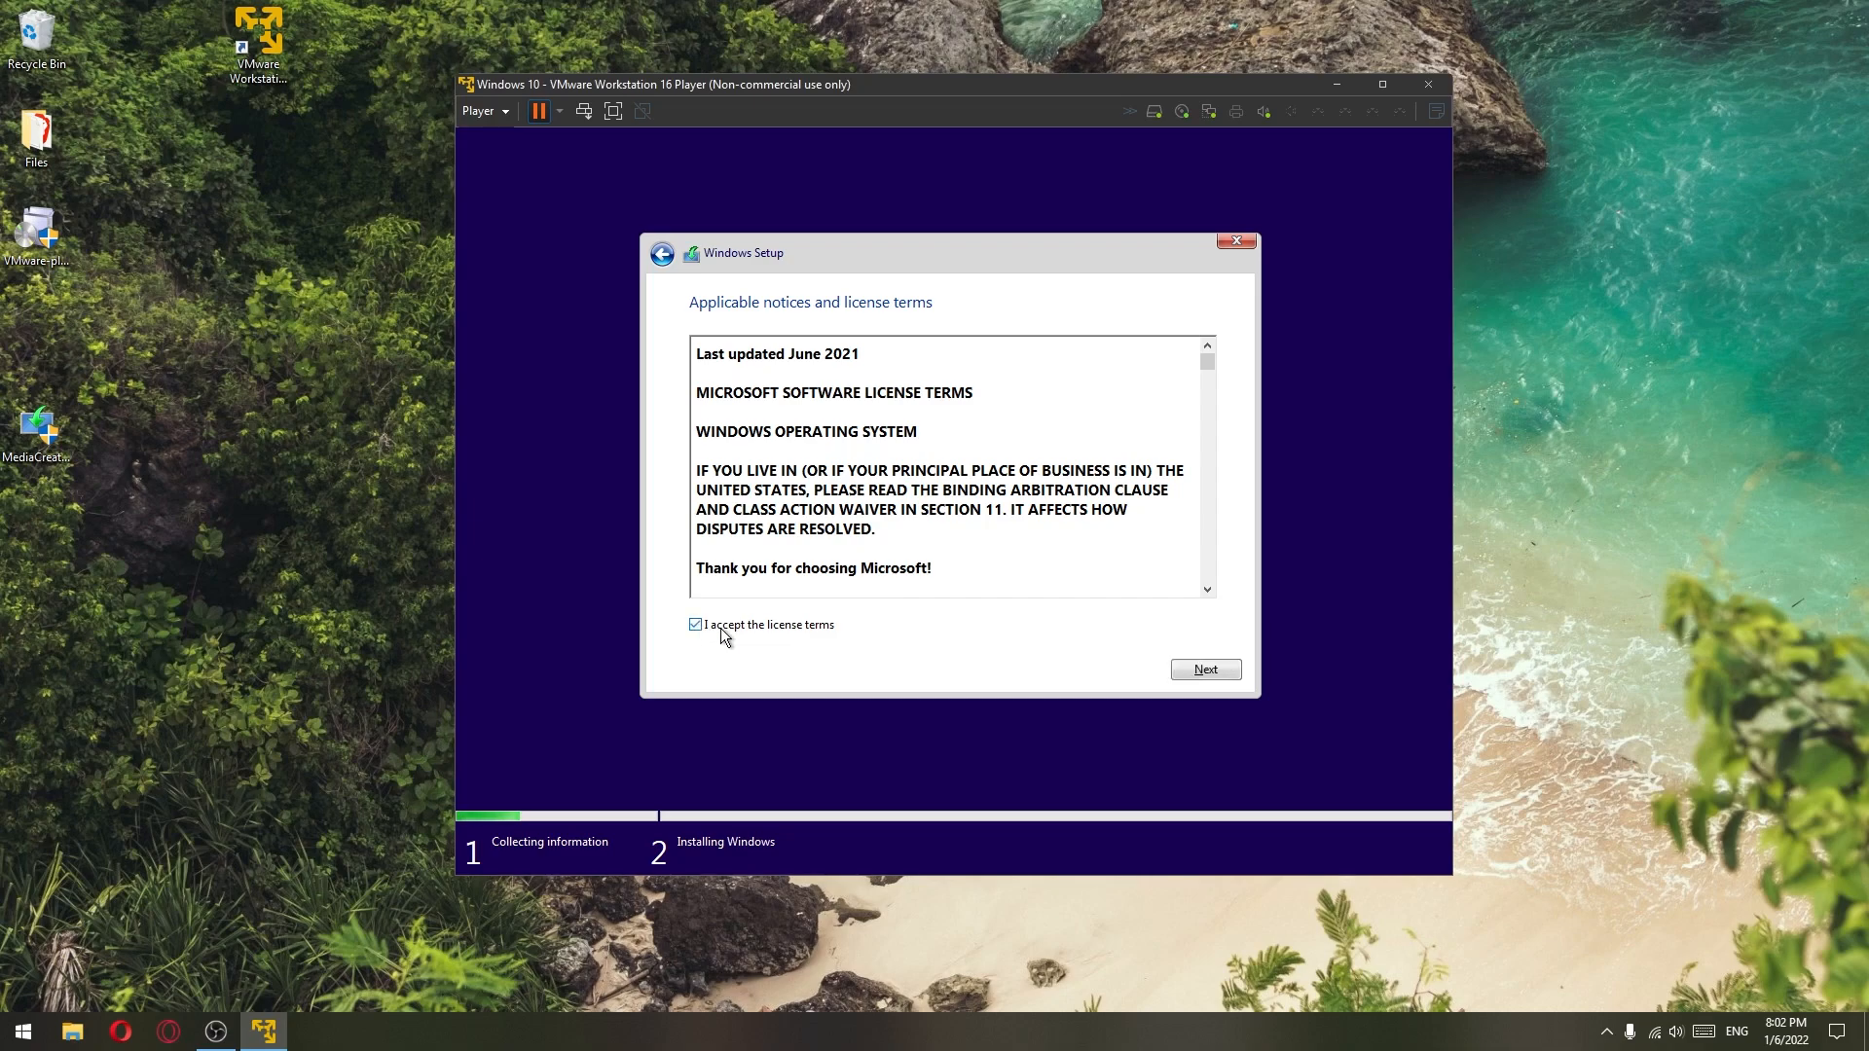
click(1207, 672)
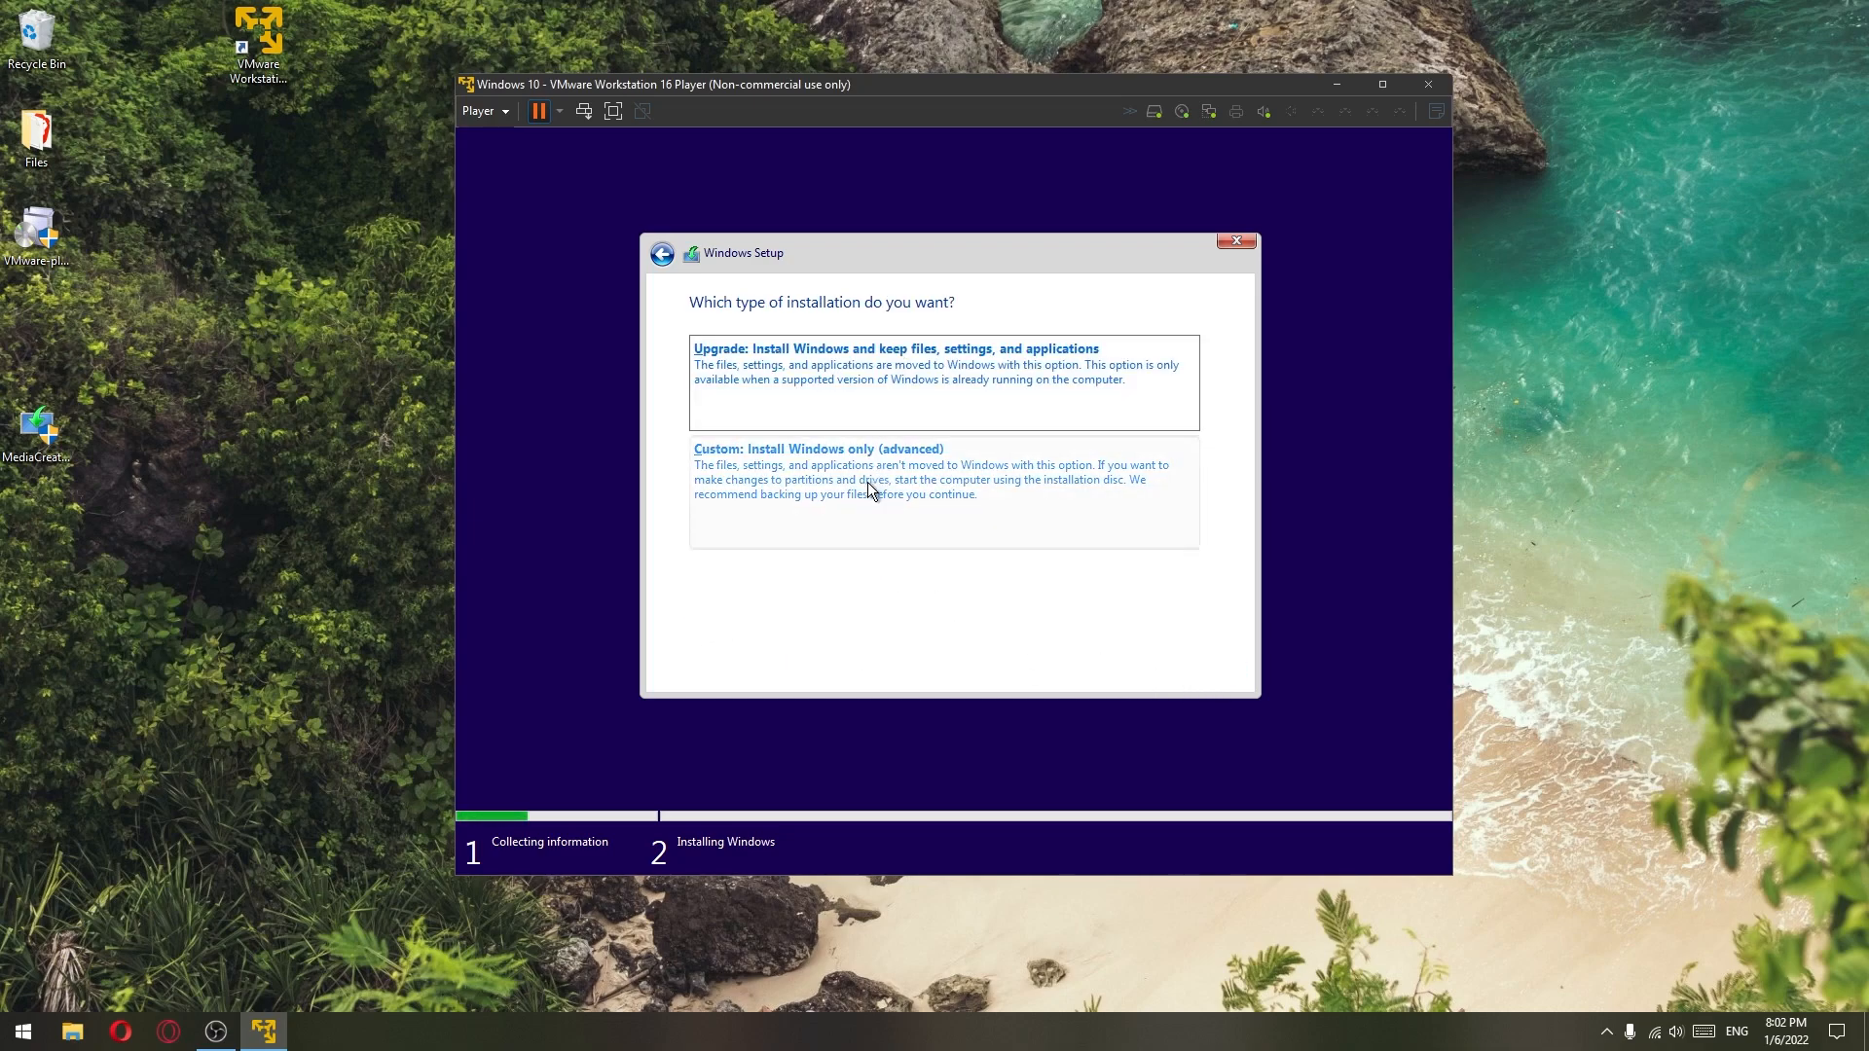
click(733, 480)
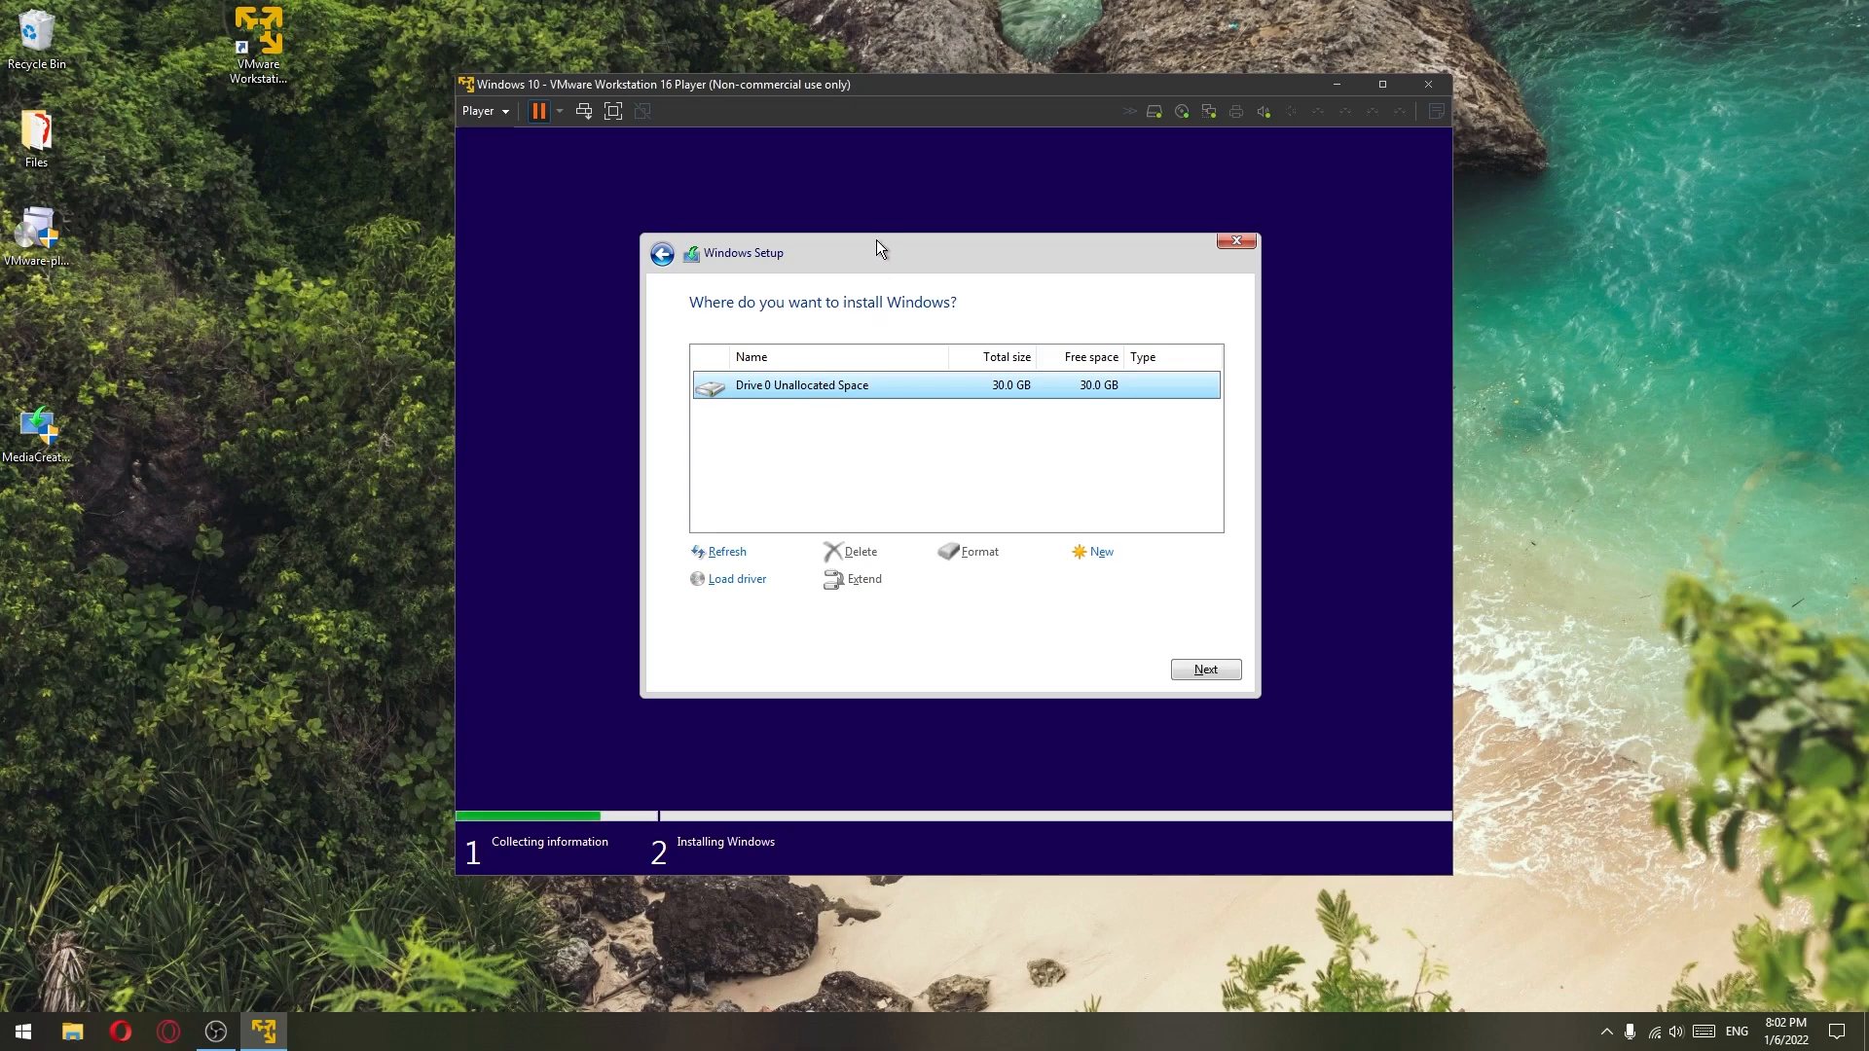
click(1205, 670)
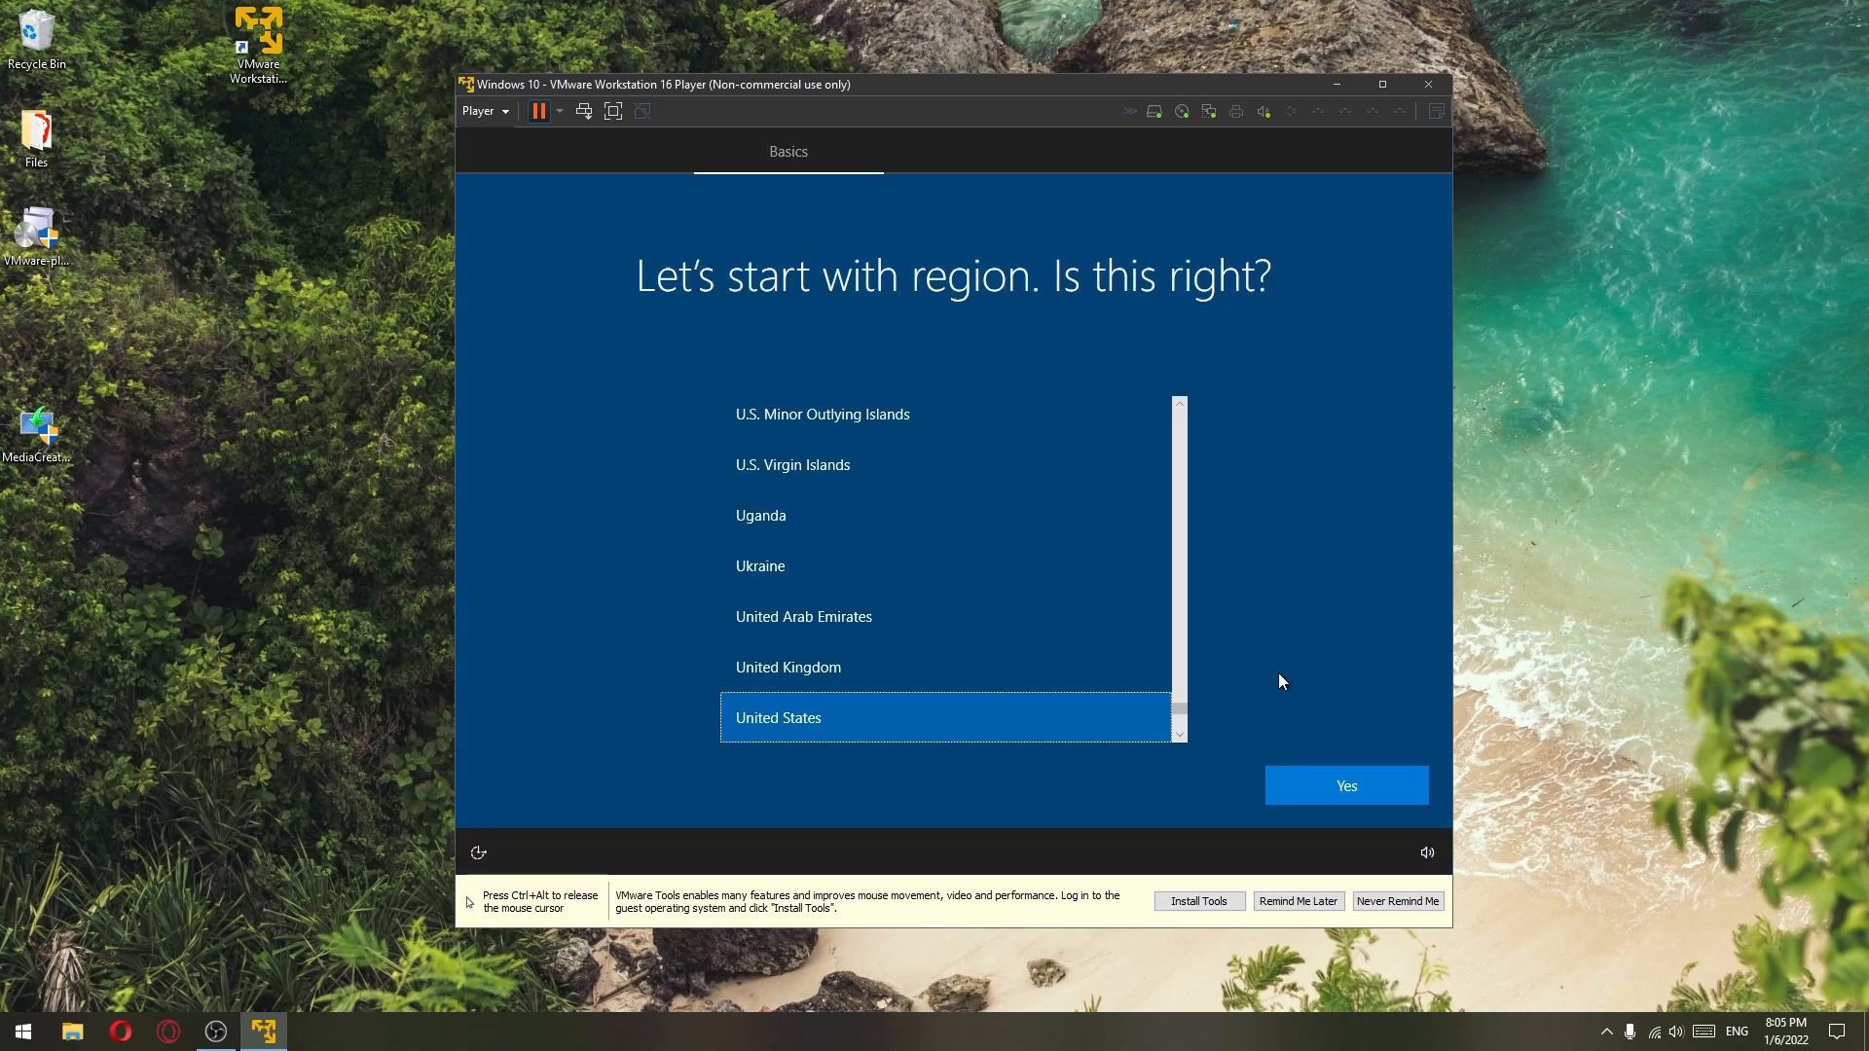
- Confirm United States region and US keyboard, skip a second layout, and postpone VMware Tools
click(1338, 800)
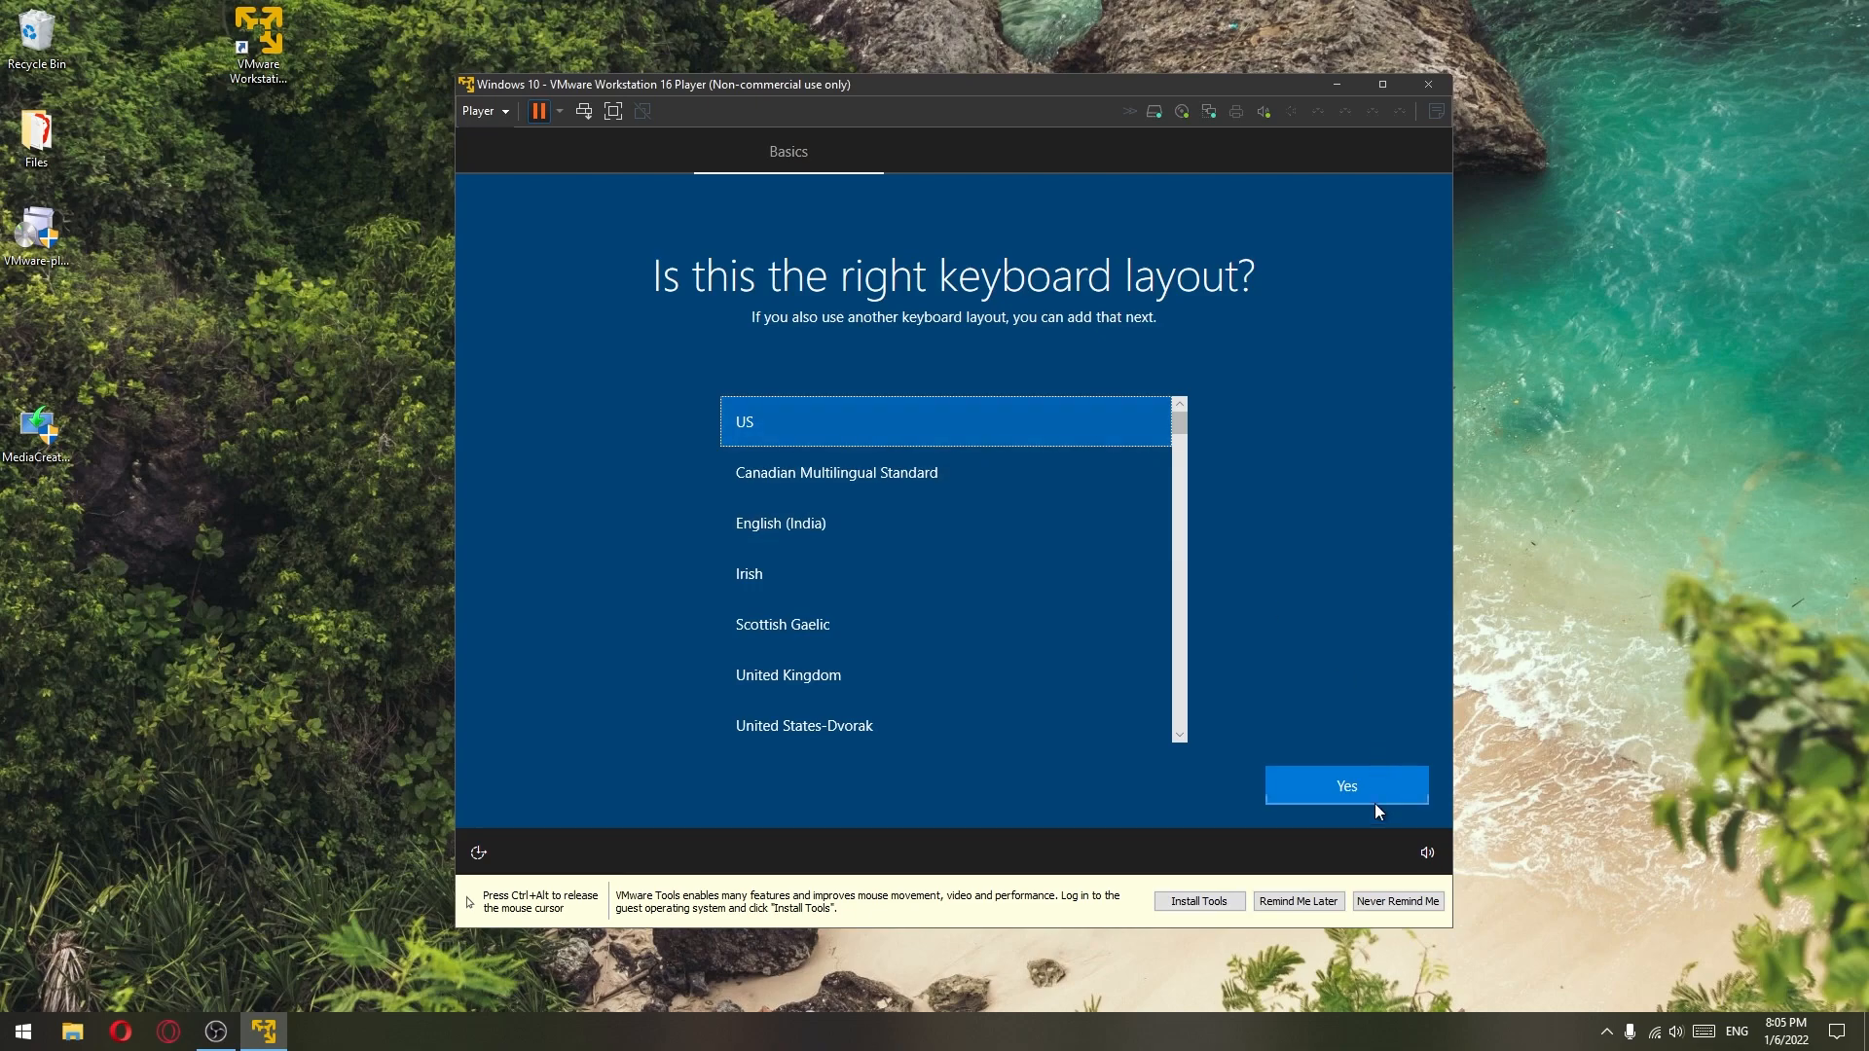
click(1372, 804)
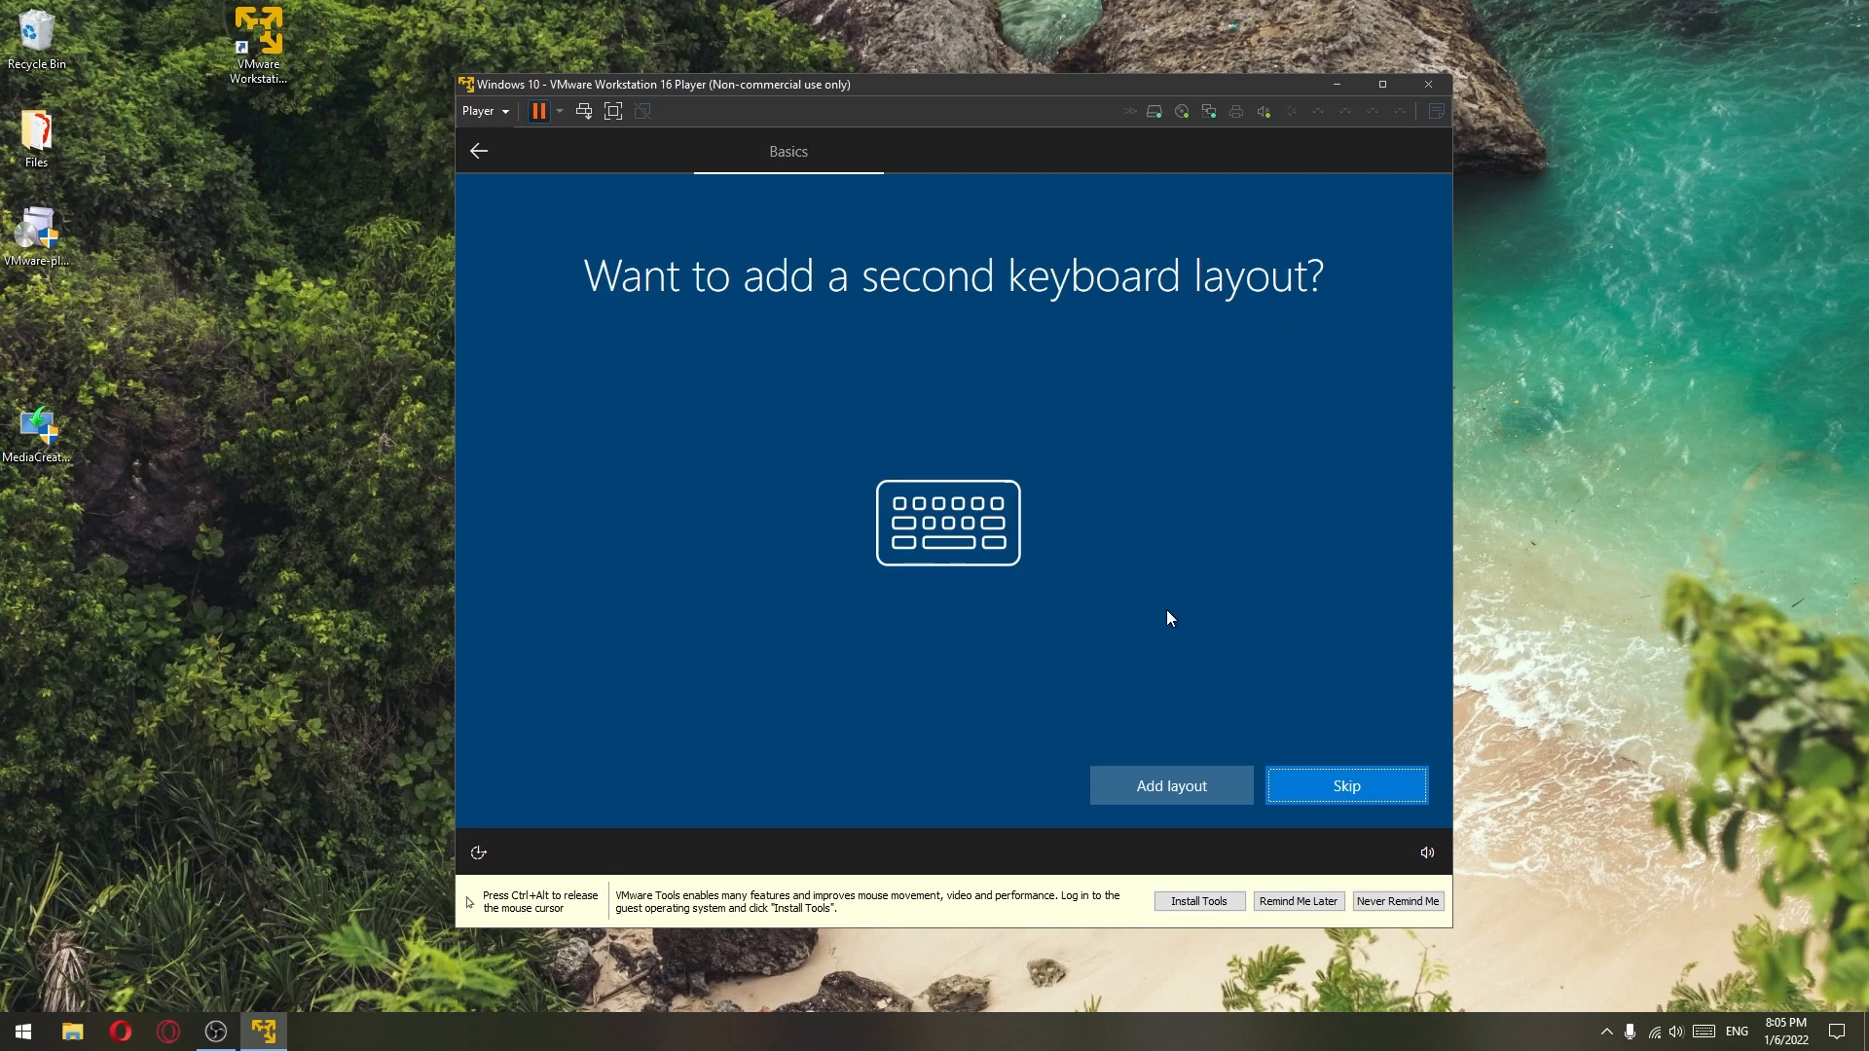
click(1359, 790)
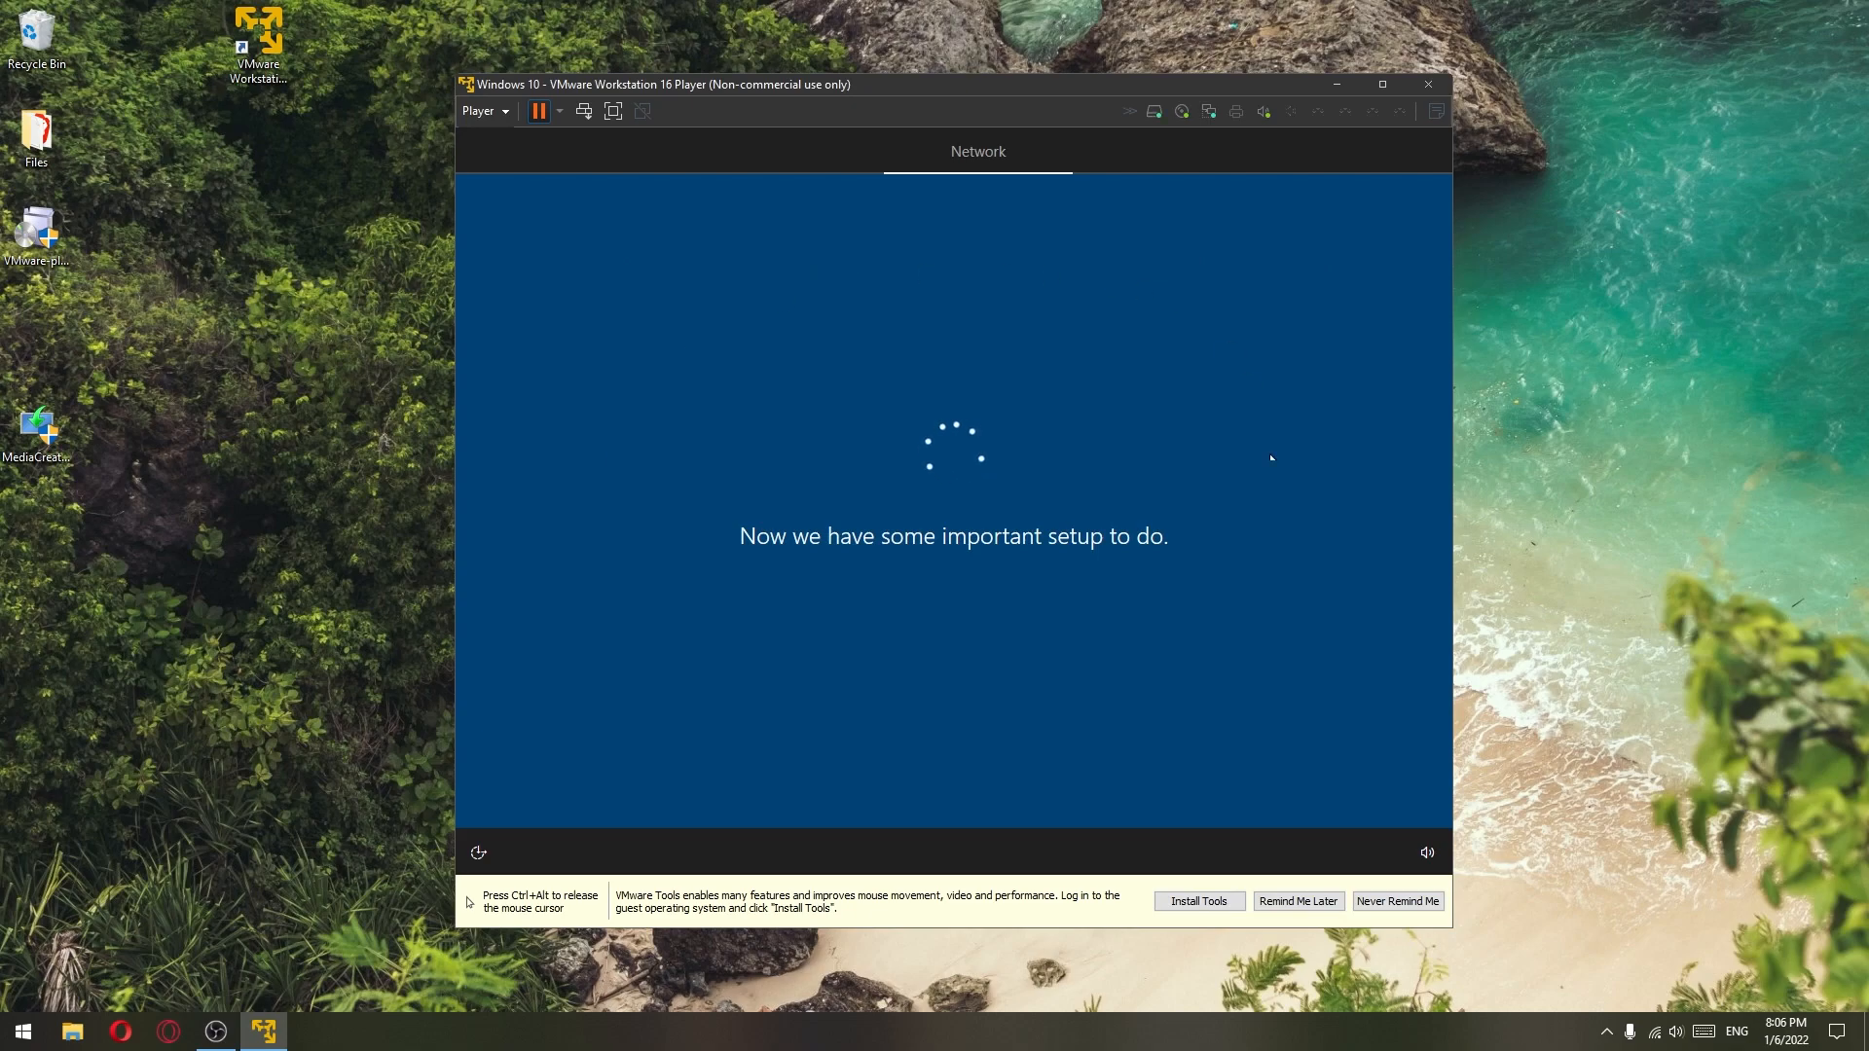
key(ctrl+alt)
click(1309, 913)
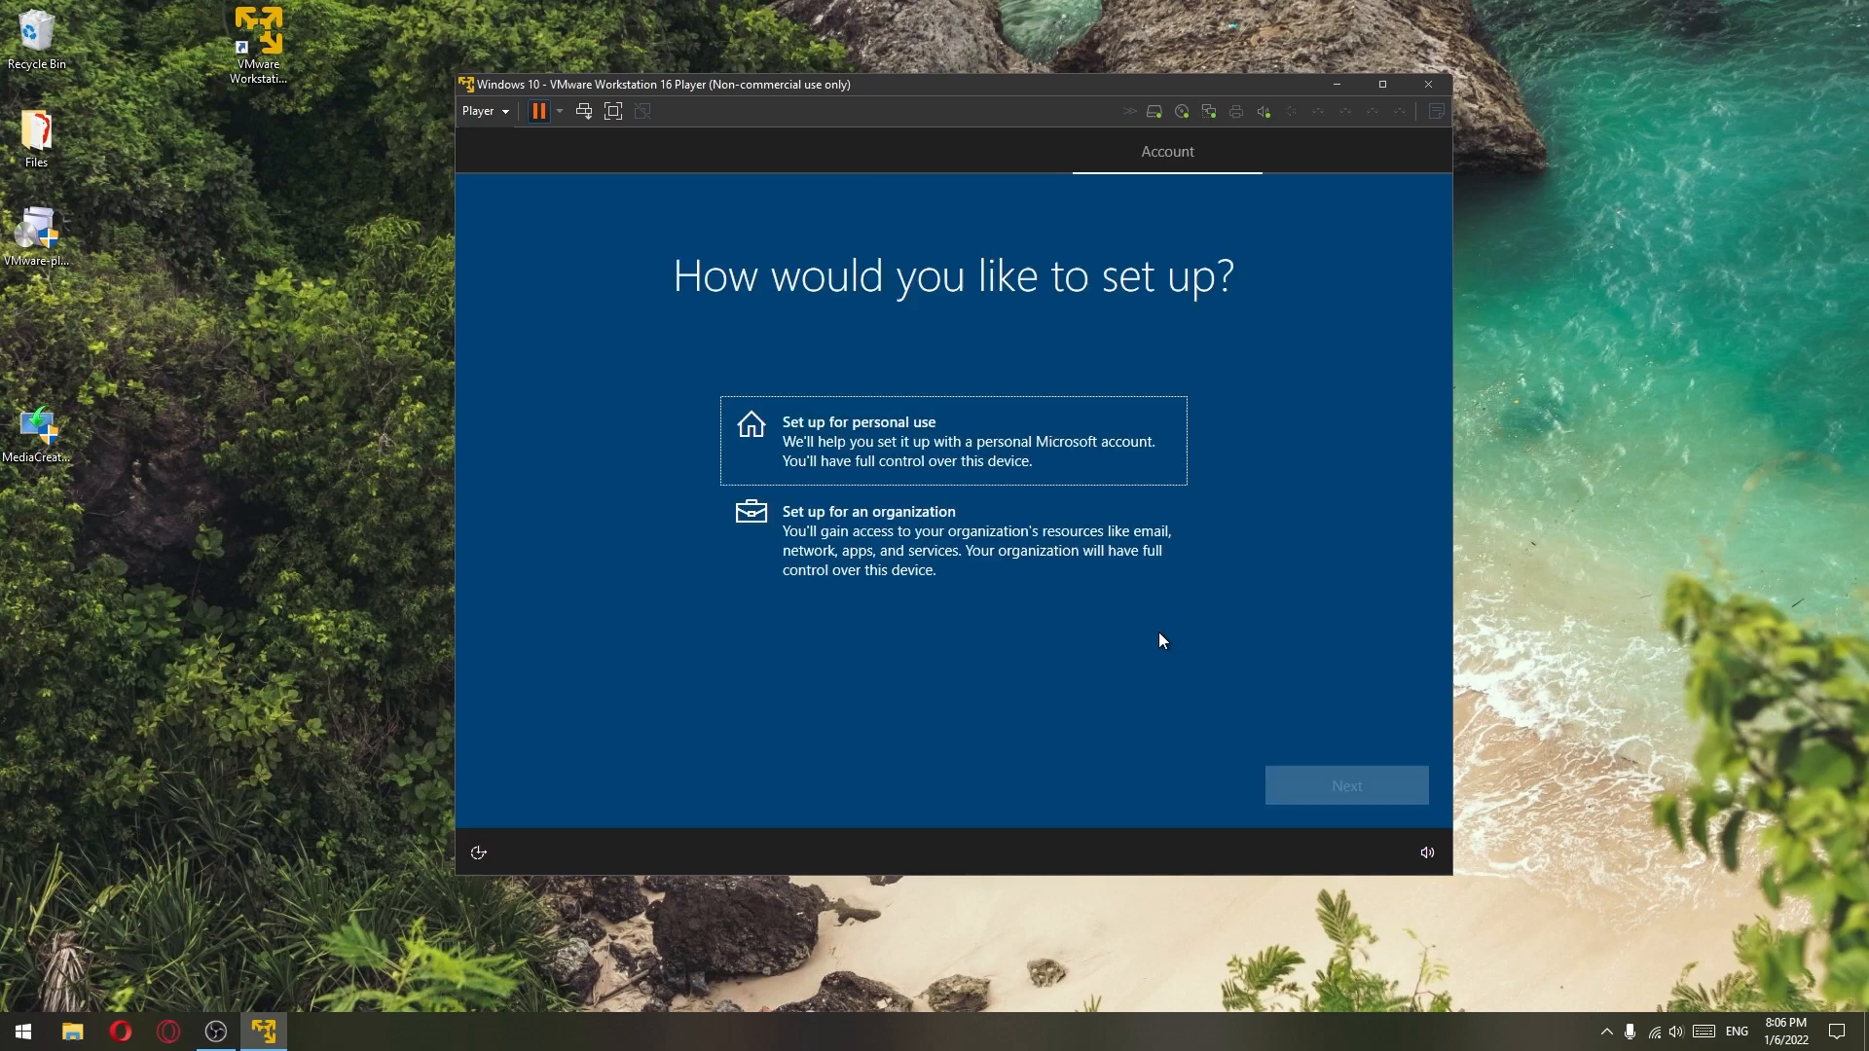
- Choose personal use, switch to an offline account, and continue with the limited experience
click(889, 440)
click(1353, 789)
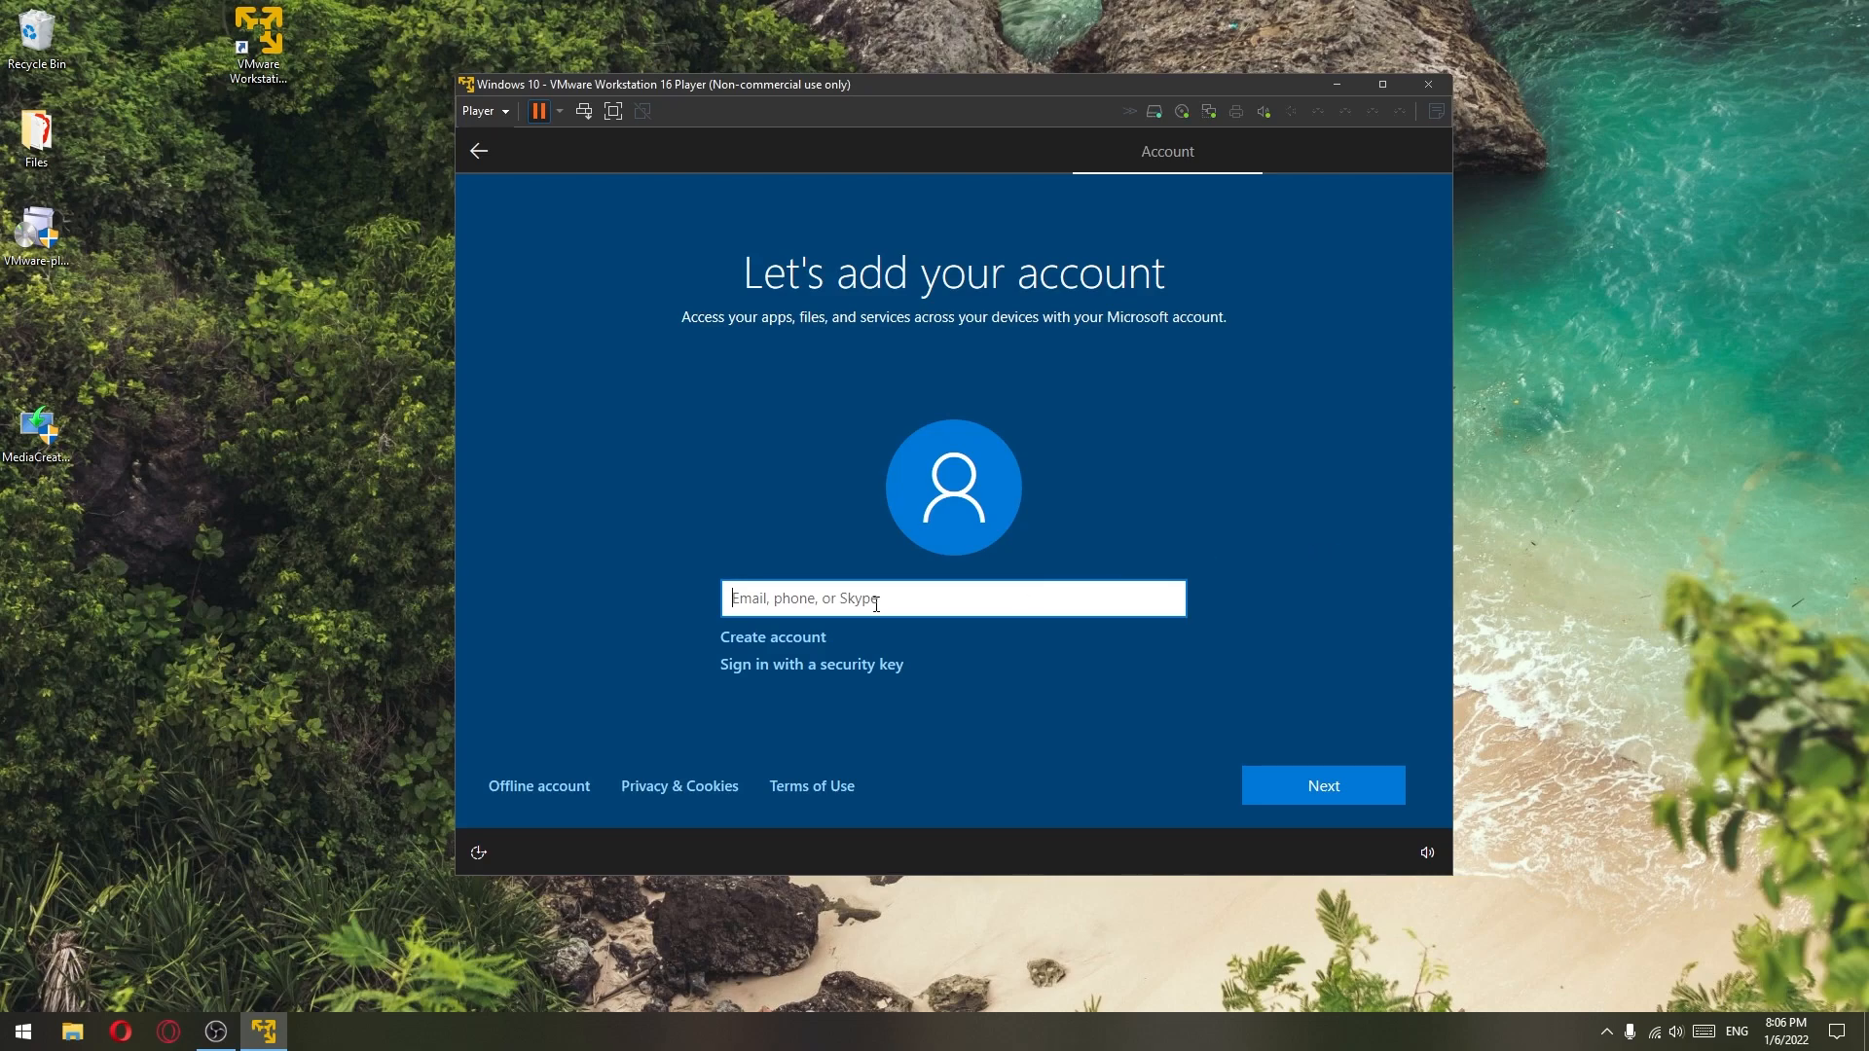
click(537, 791)
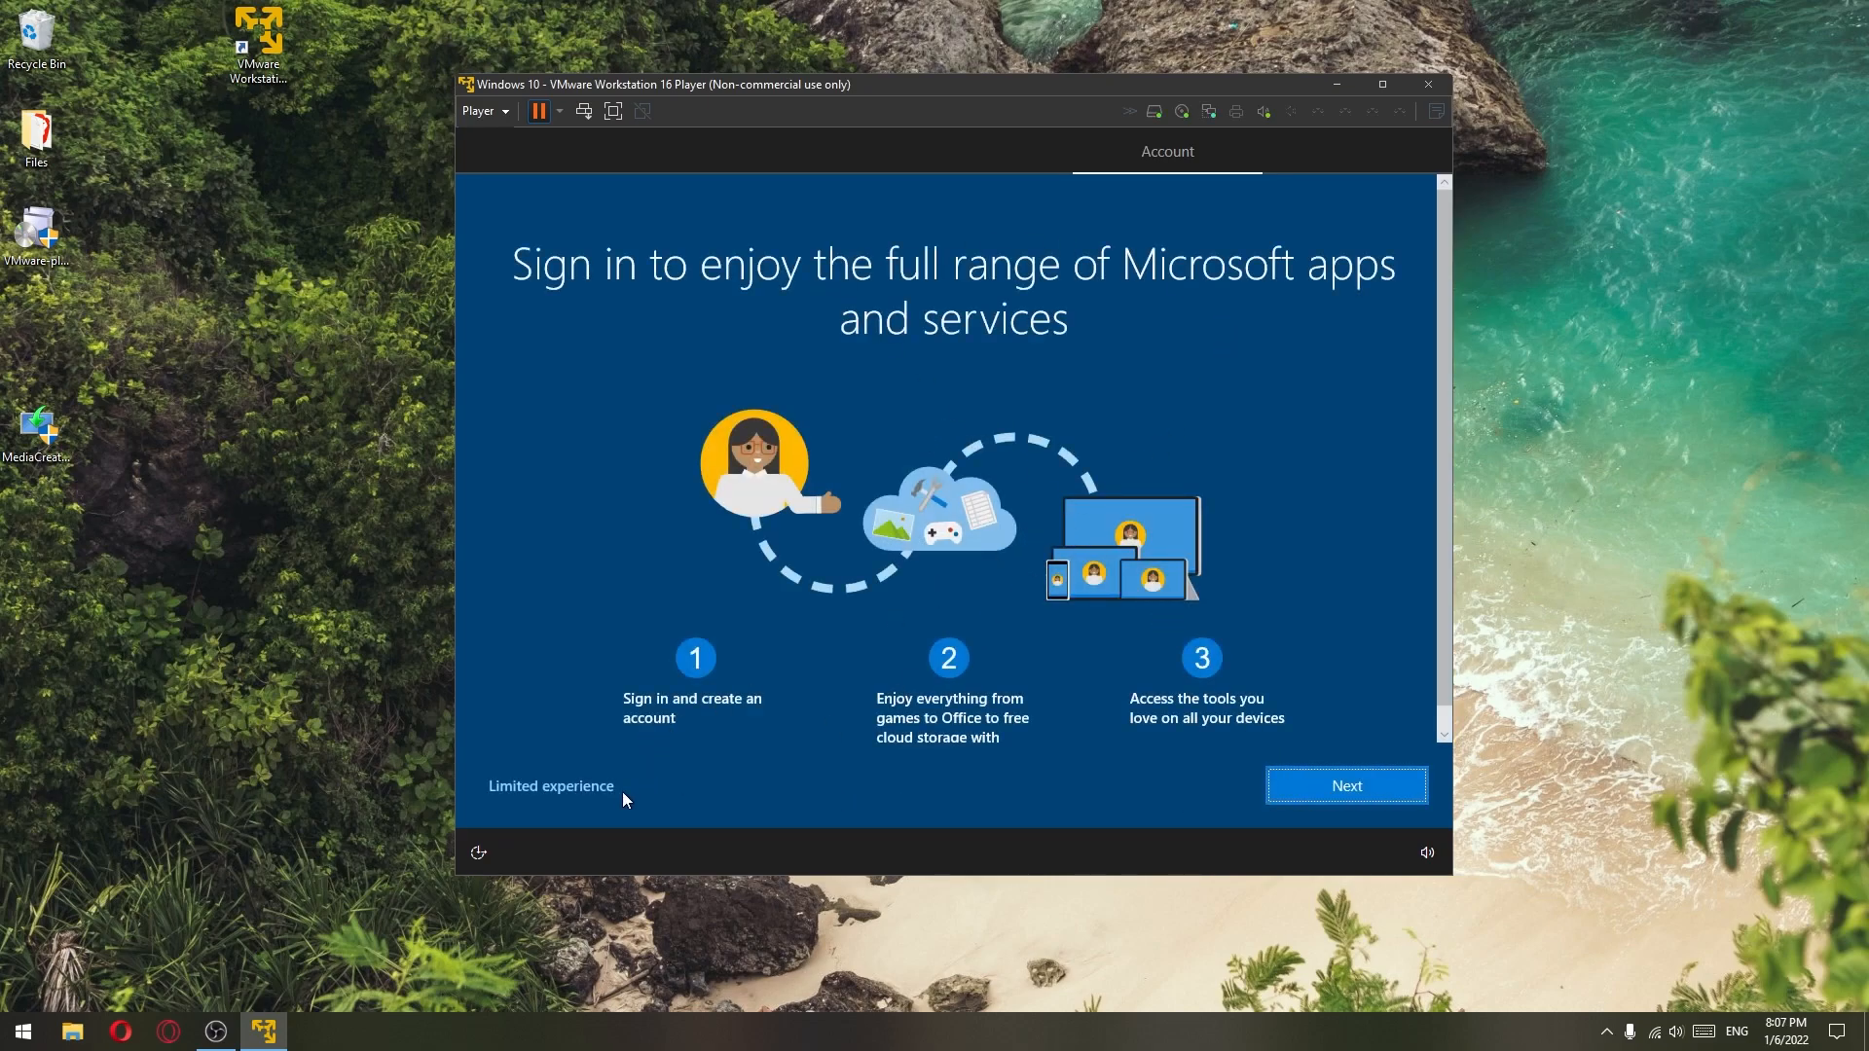
click(1326, 791)
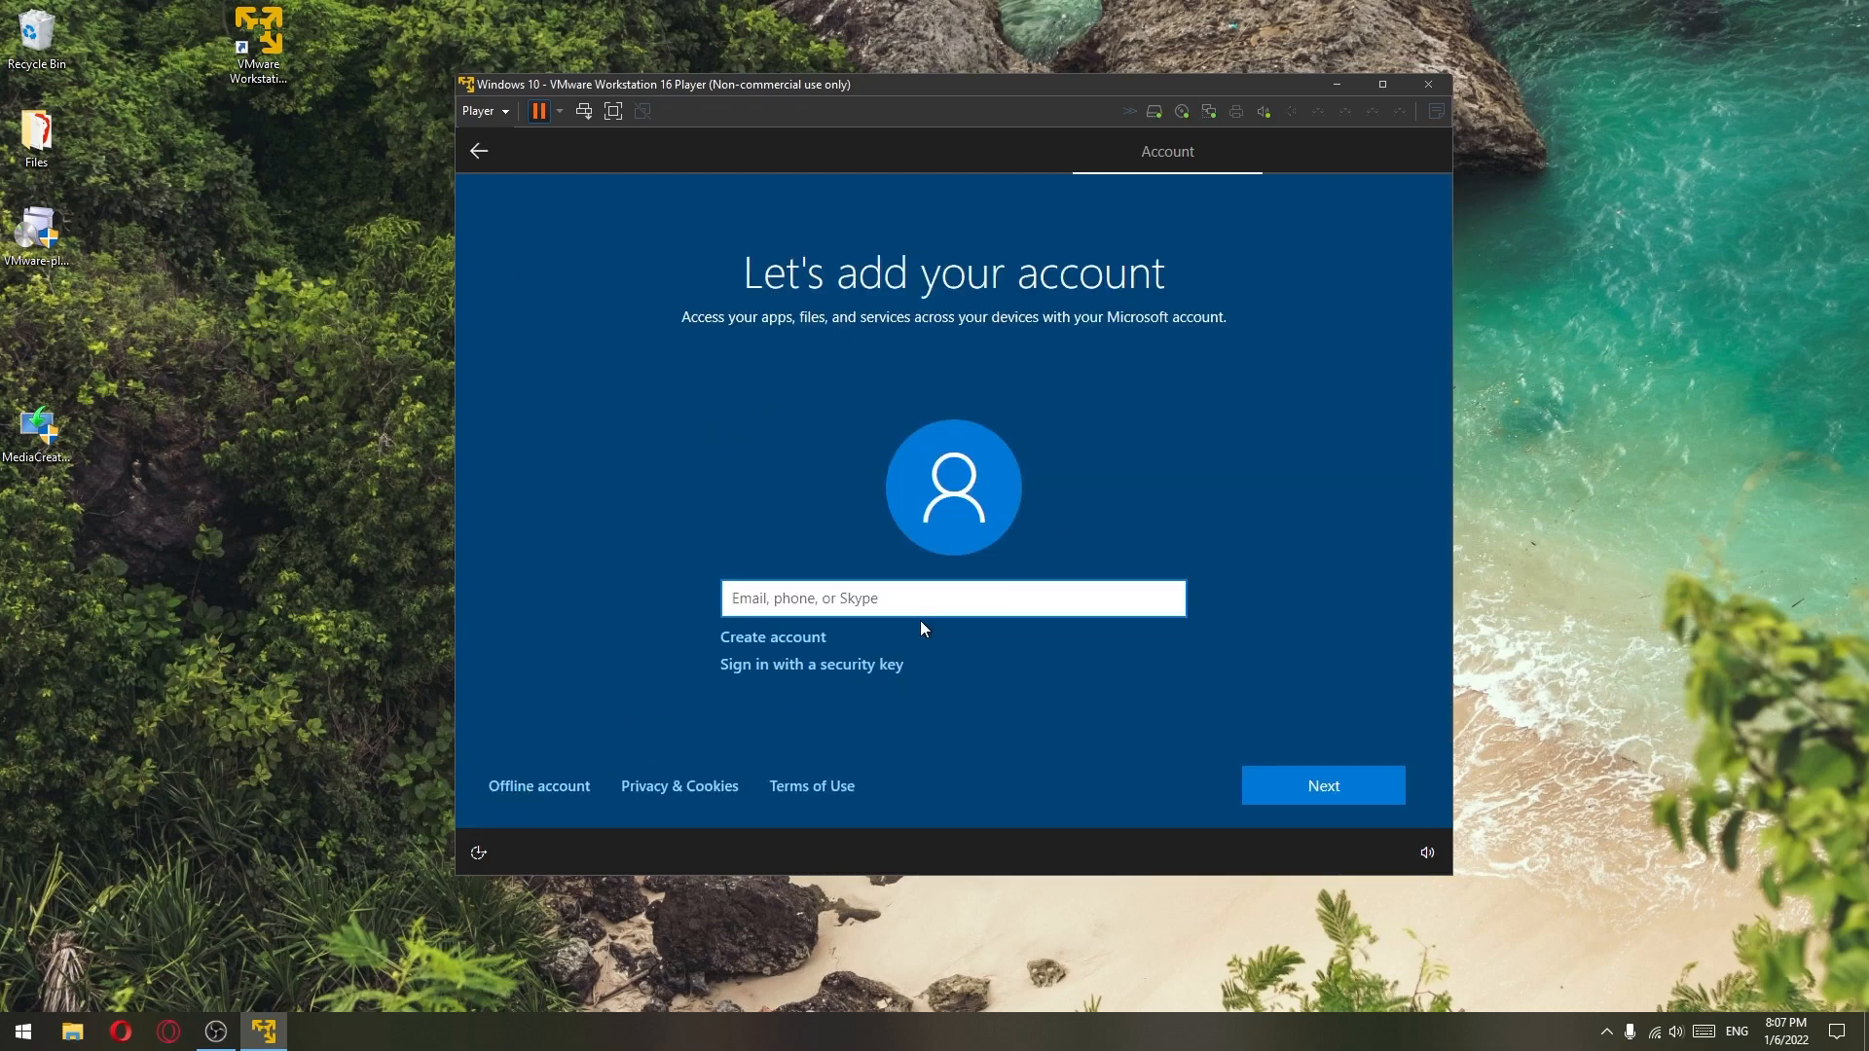
click(528, 797)
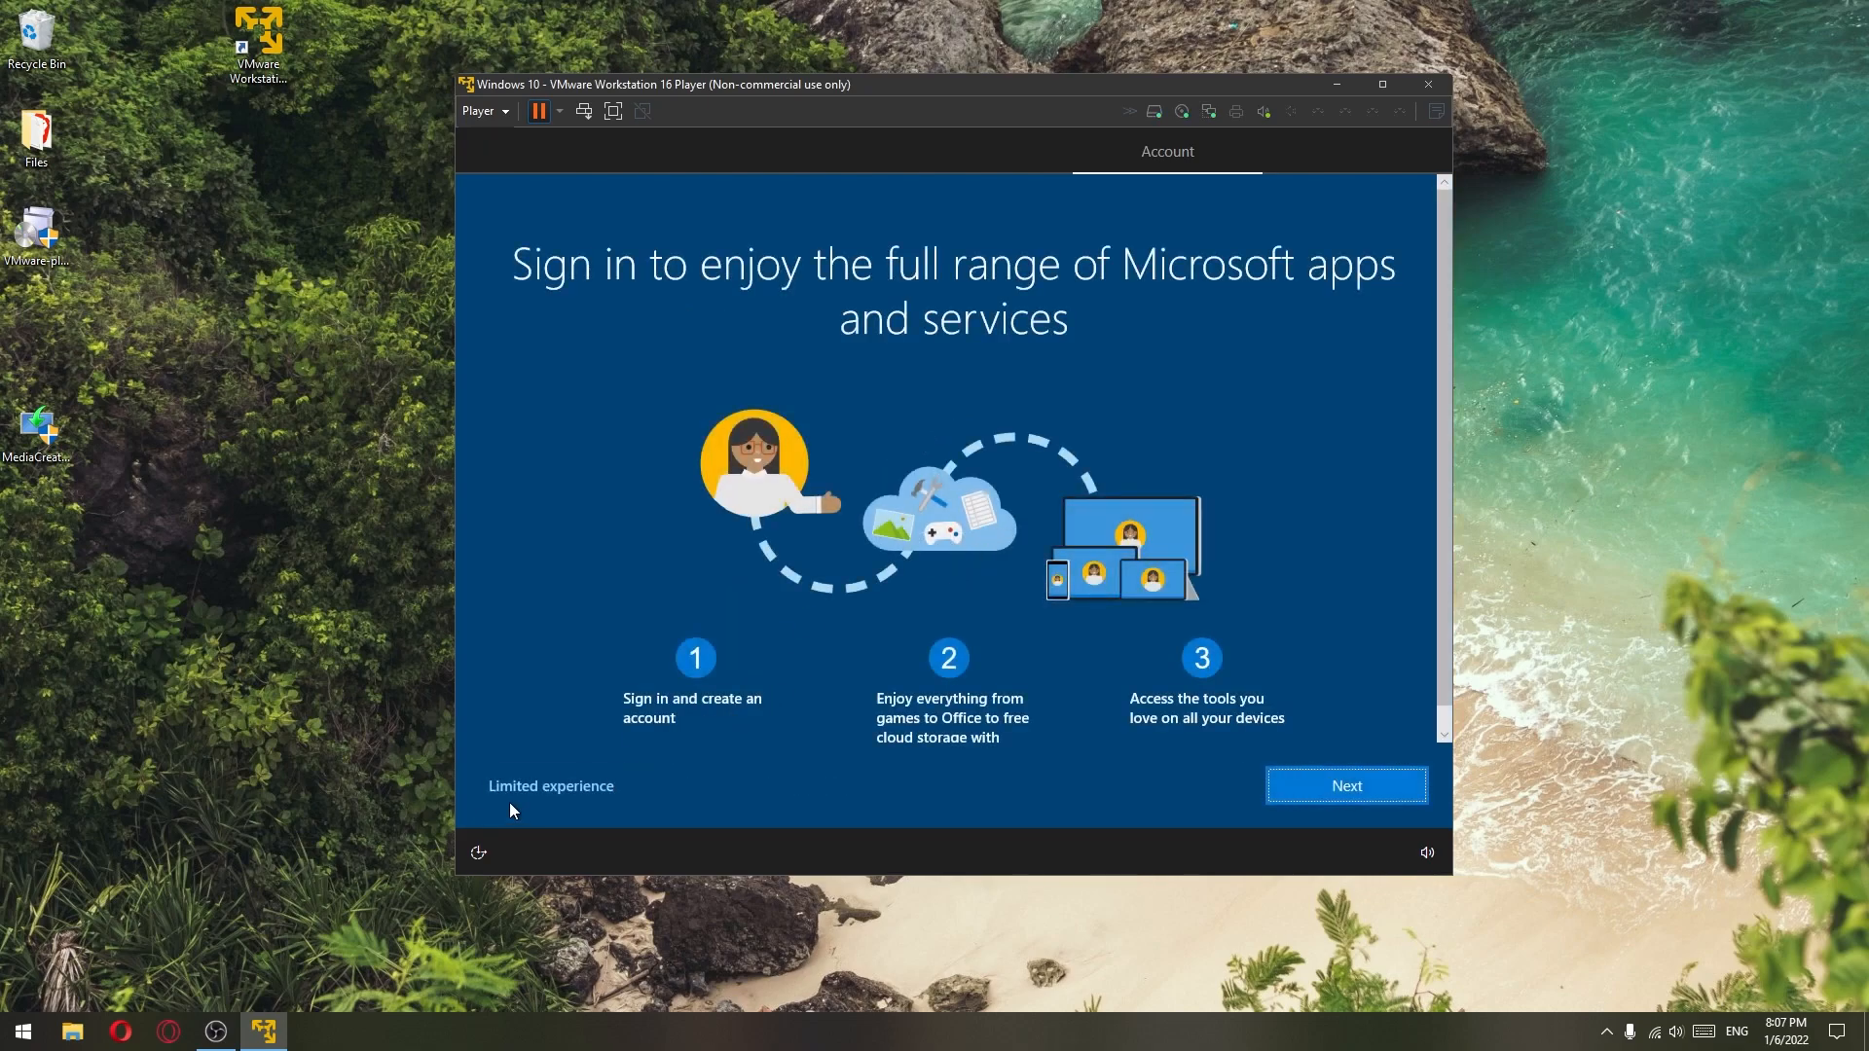
click(588, 792)
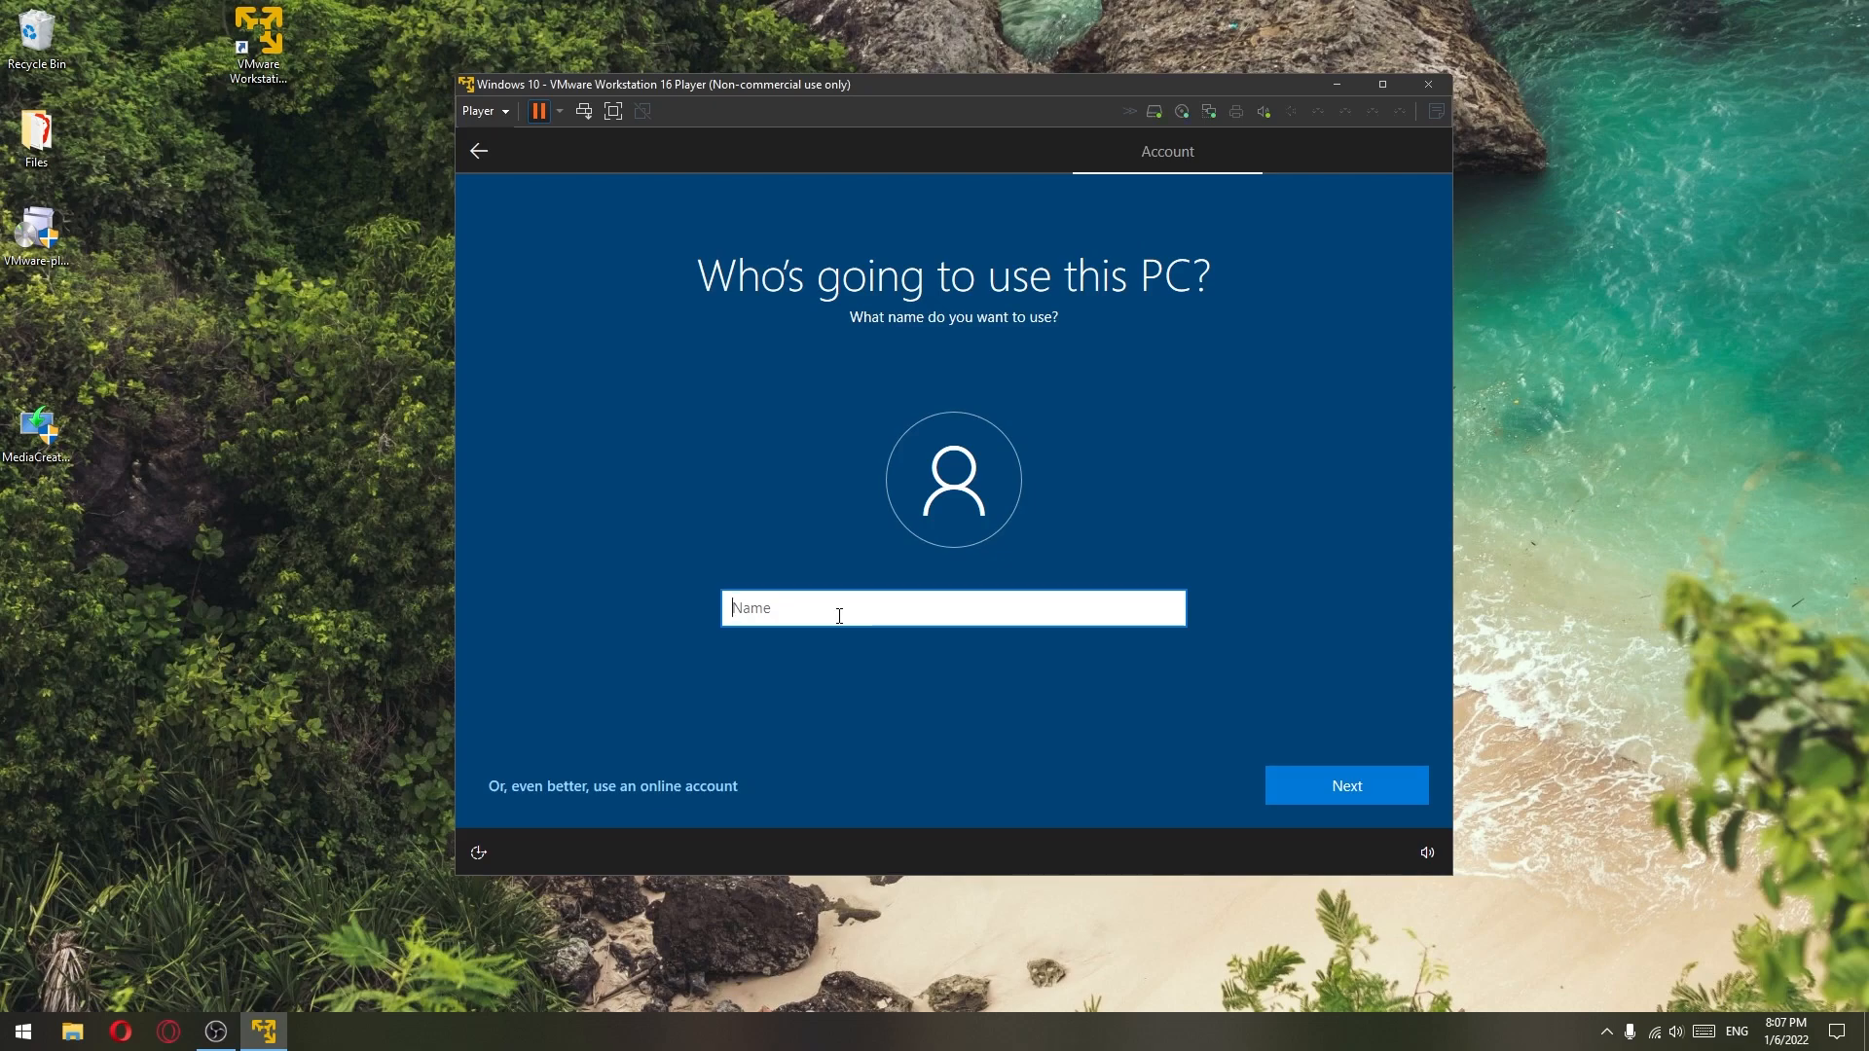
- Name the local user 'Computer' and enter and confirm its password
text(Computer)
click(1347, 787)
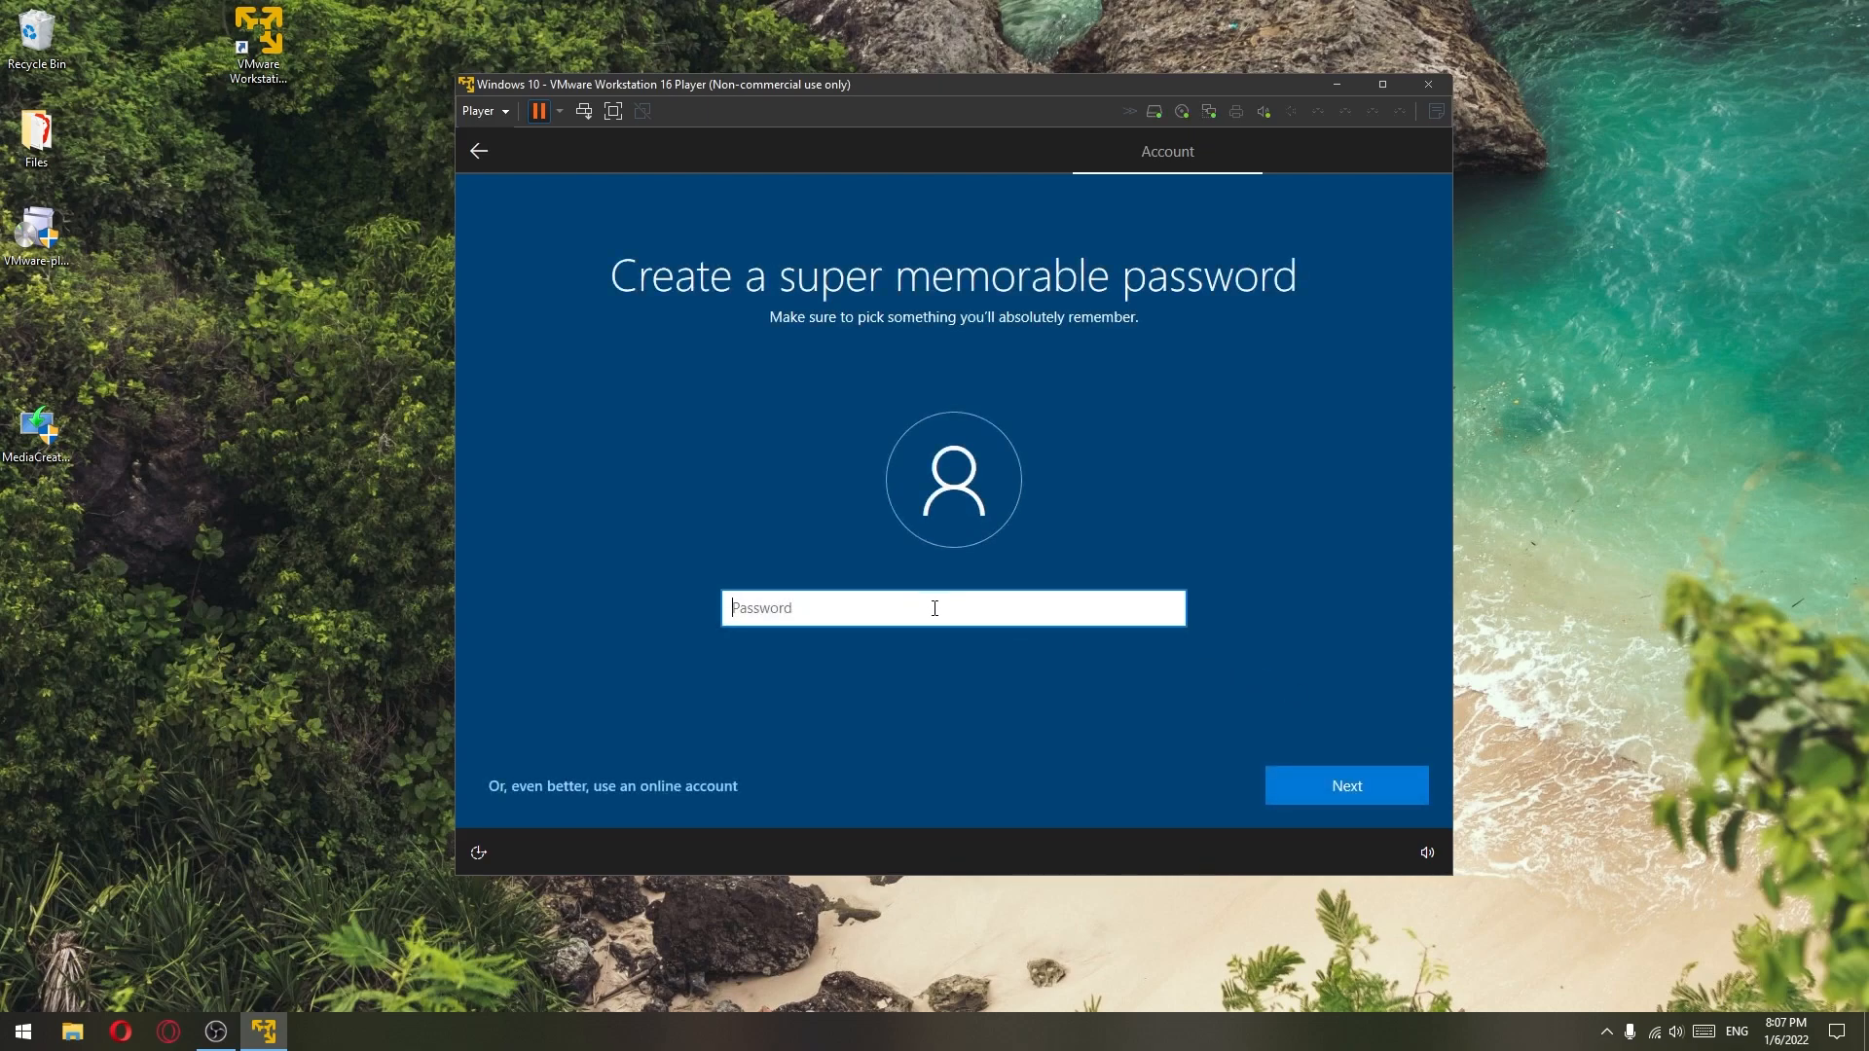
text(1234)
click(1287, 786)
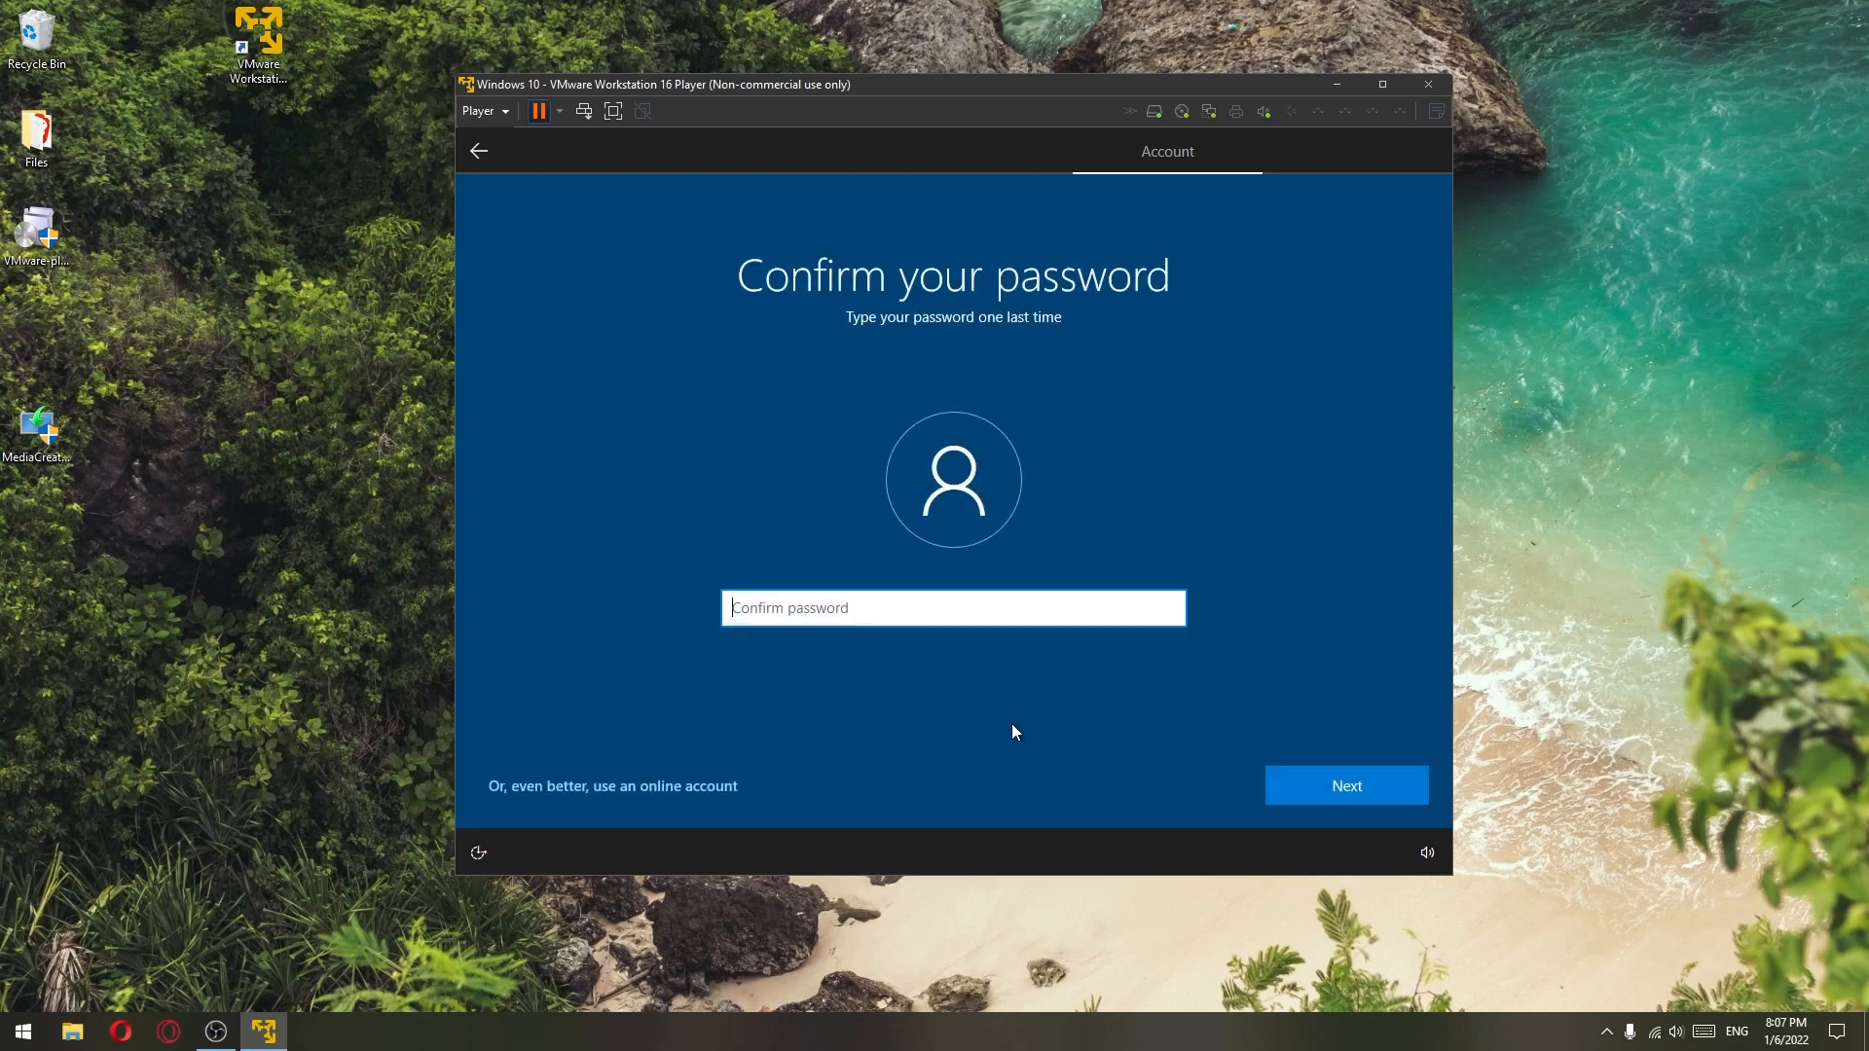
text(1234)
click(1347, 788)
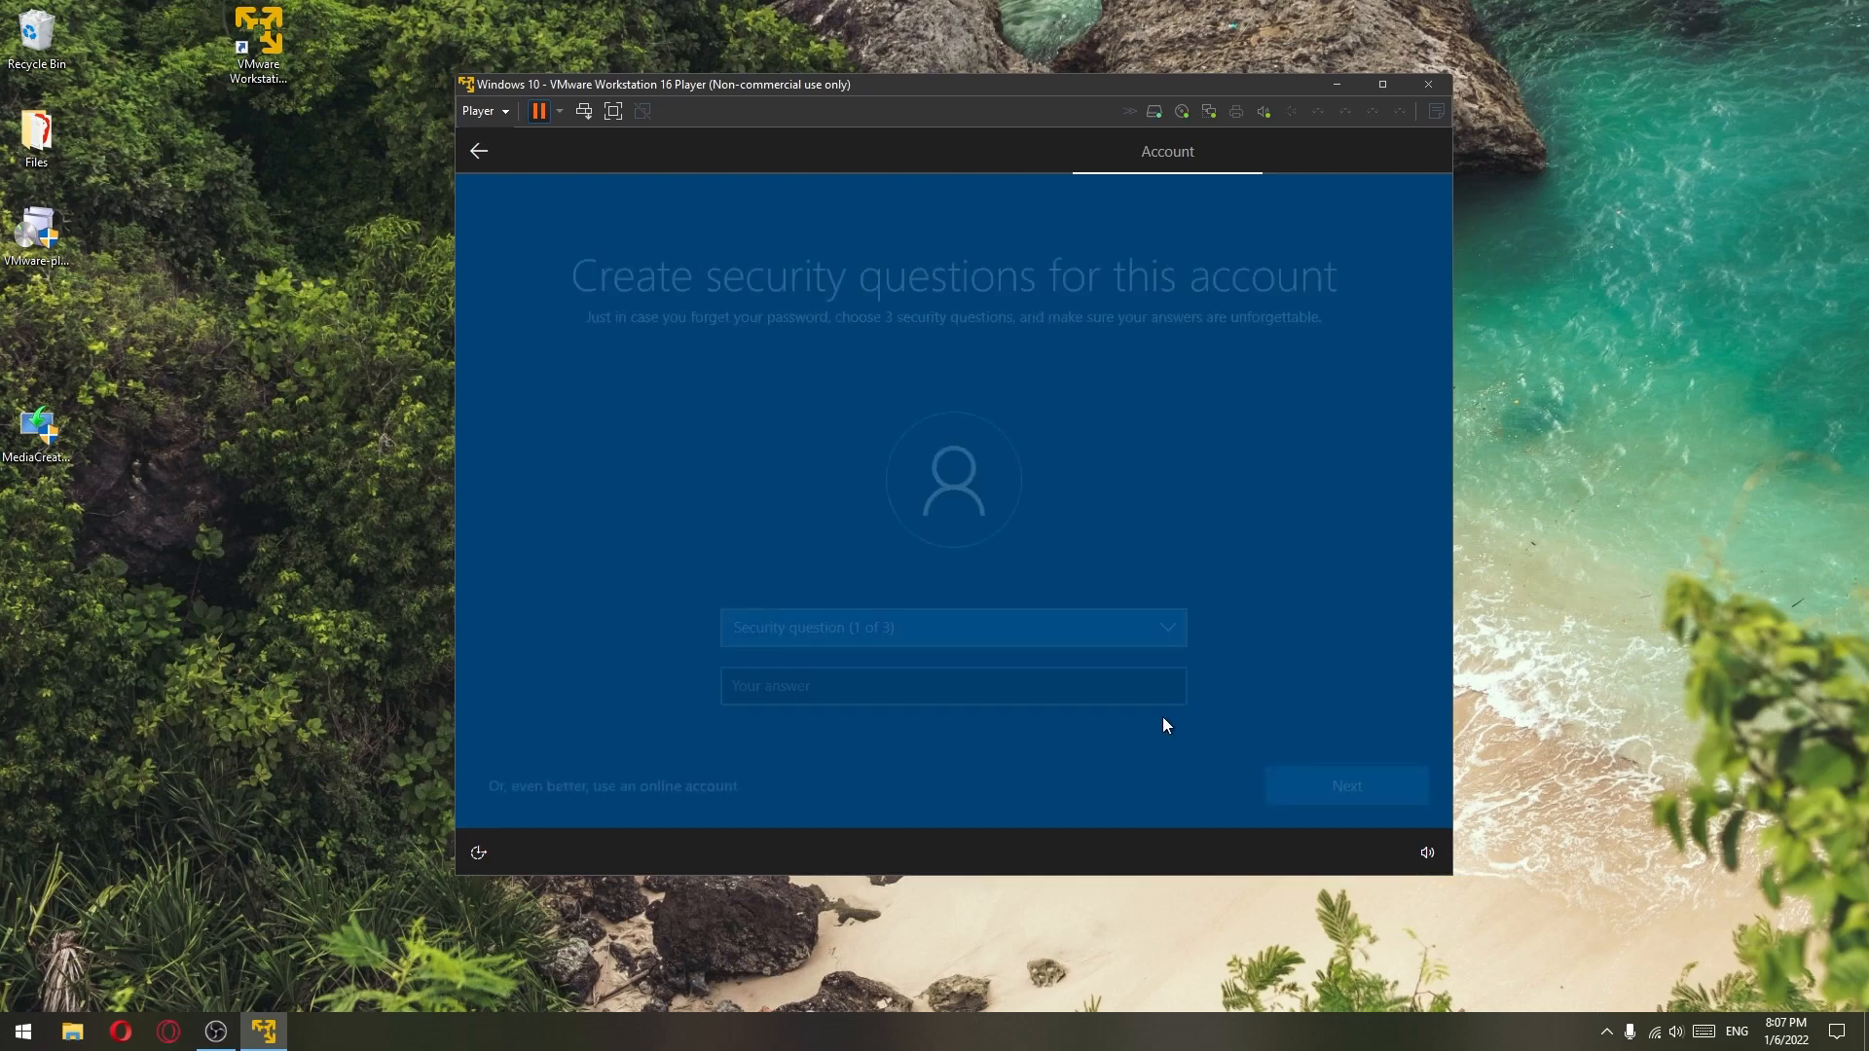
- Pick the first pet's name and birth city security questions and answer each
click(930, 629)
click(974, 647)
click(875, 678)
text(1)
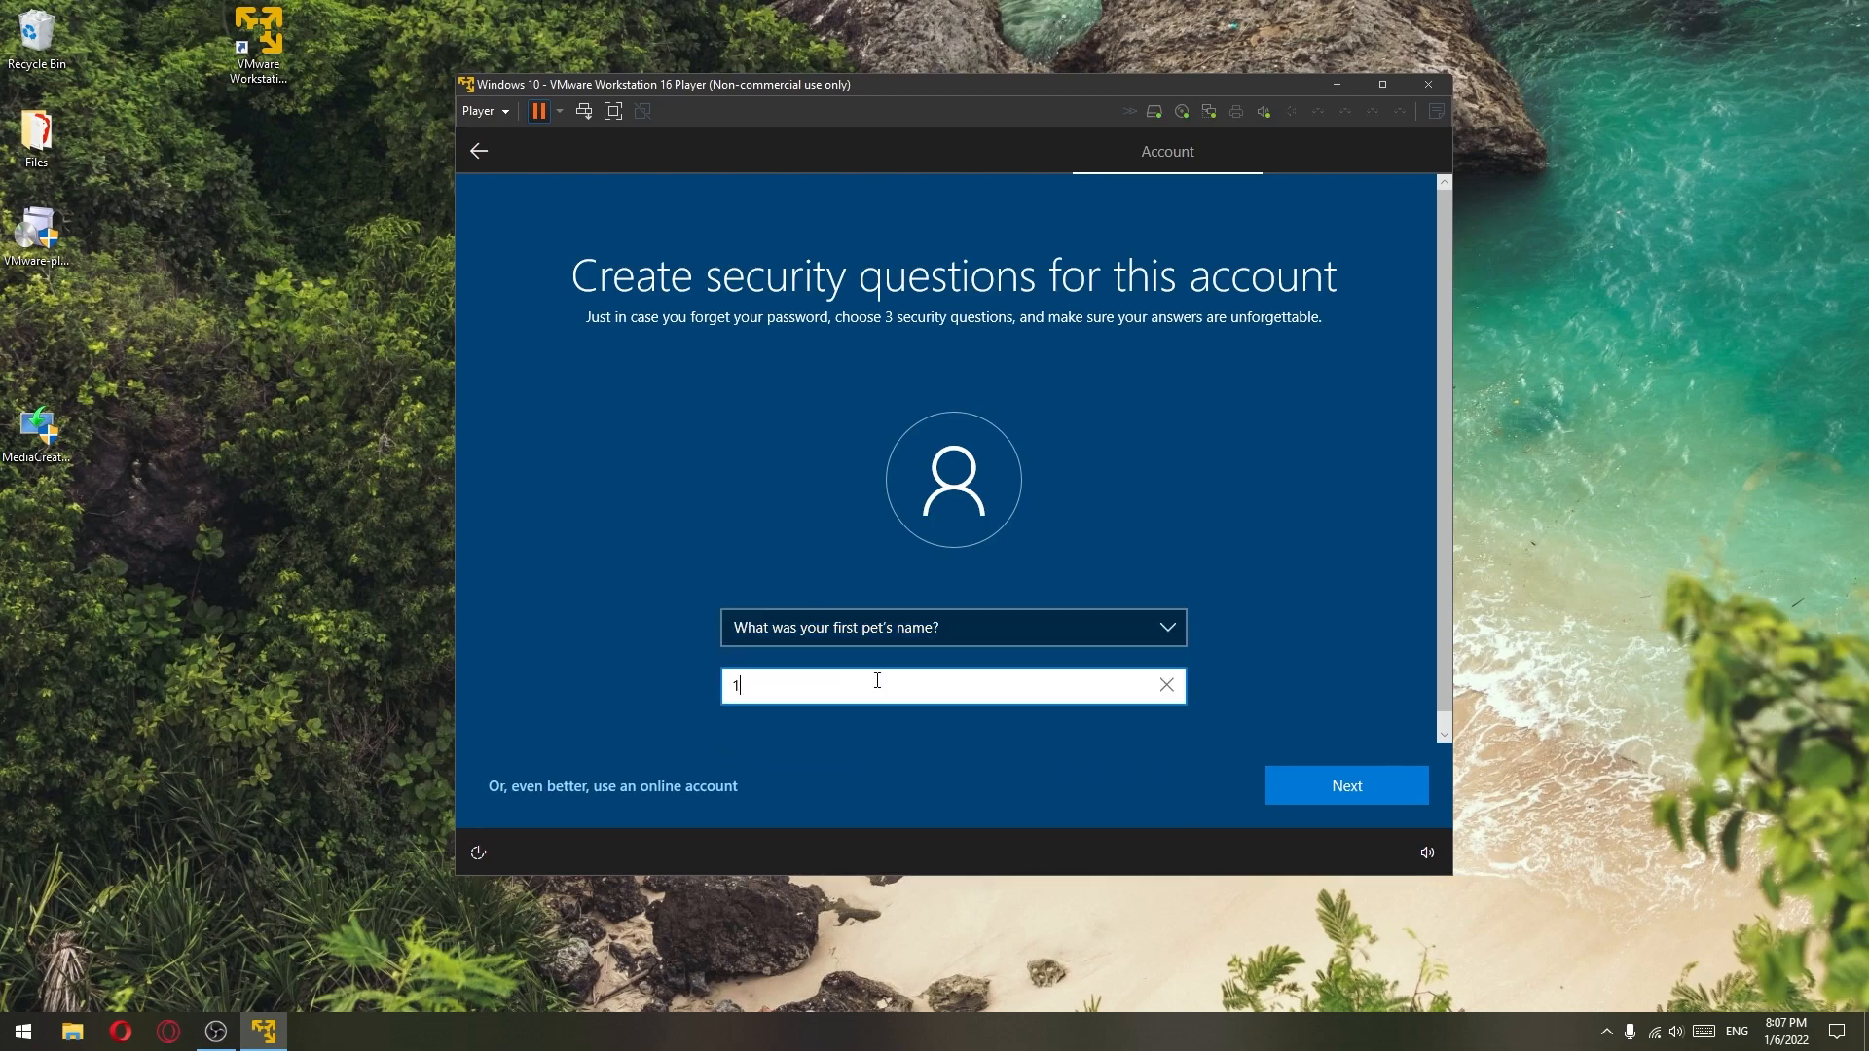
click(1343, 785)
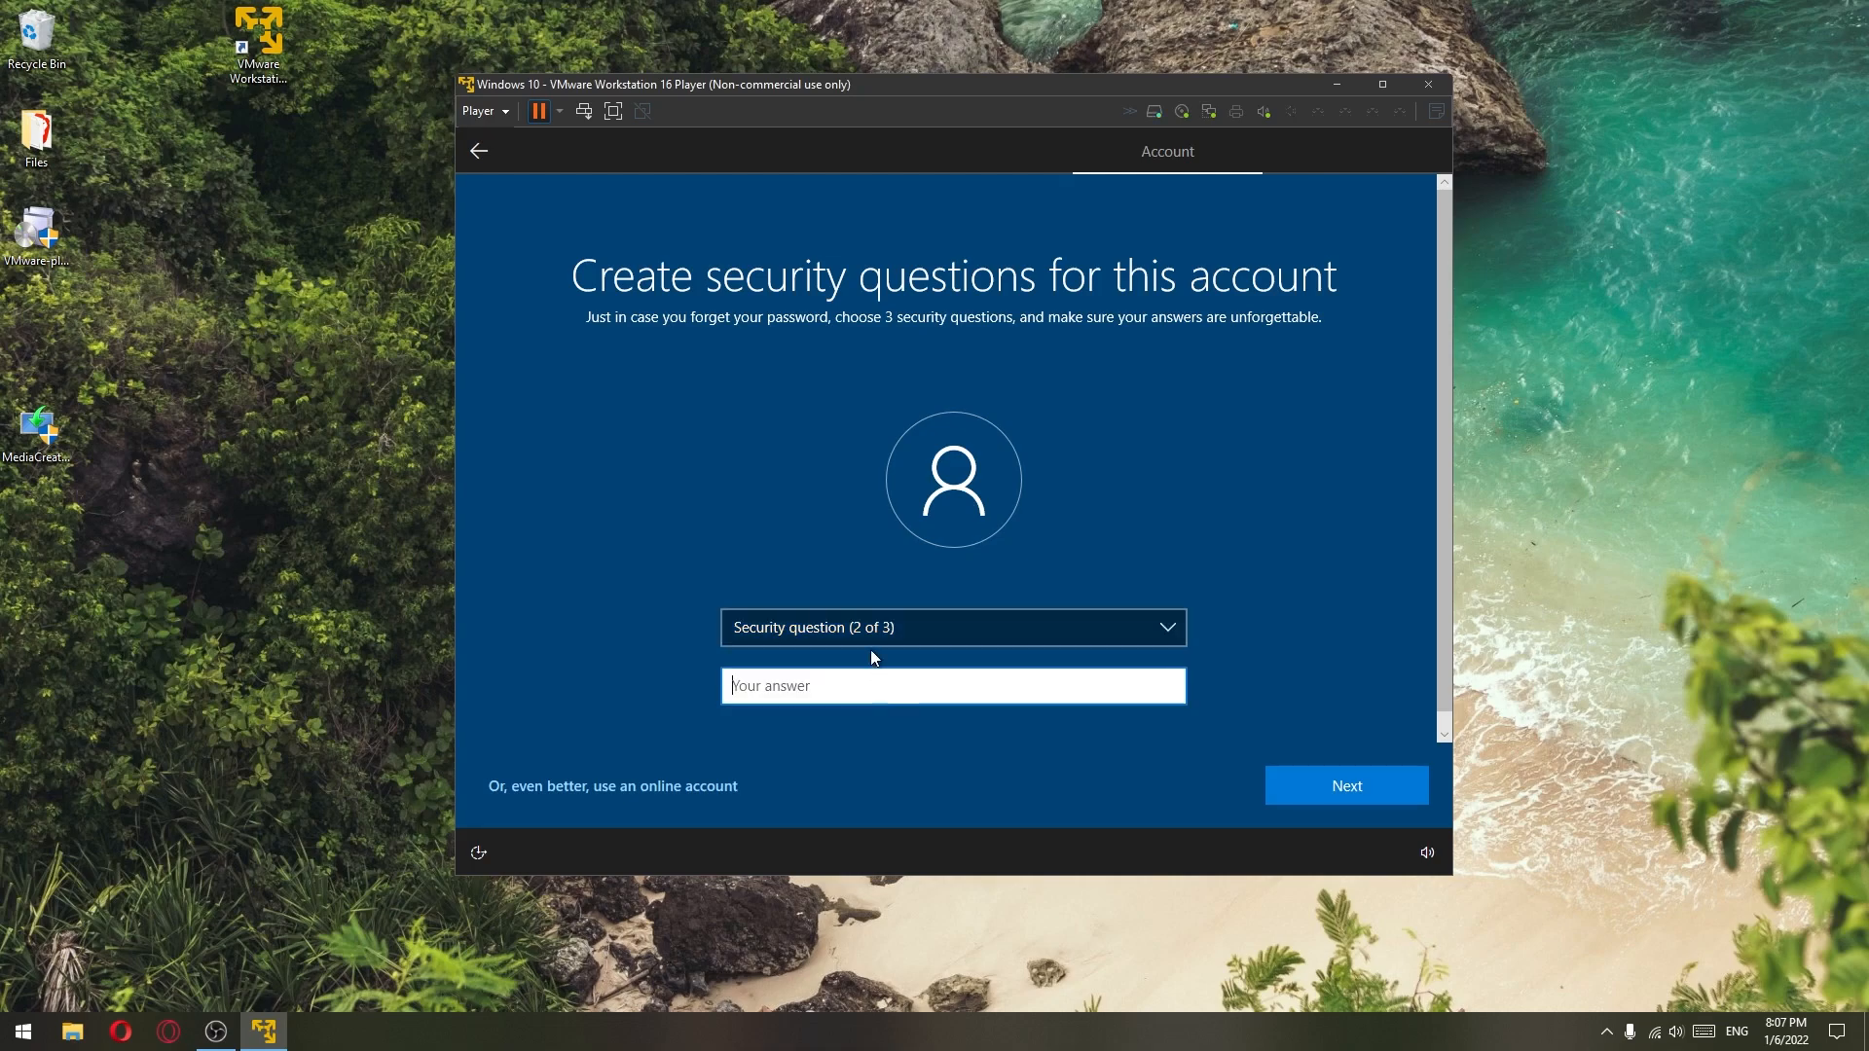
click(872, 638)
click(872, 647)
click(857, 687)
text(1234)
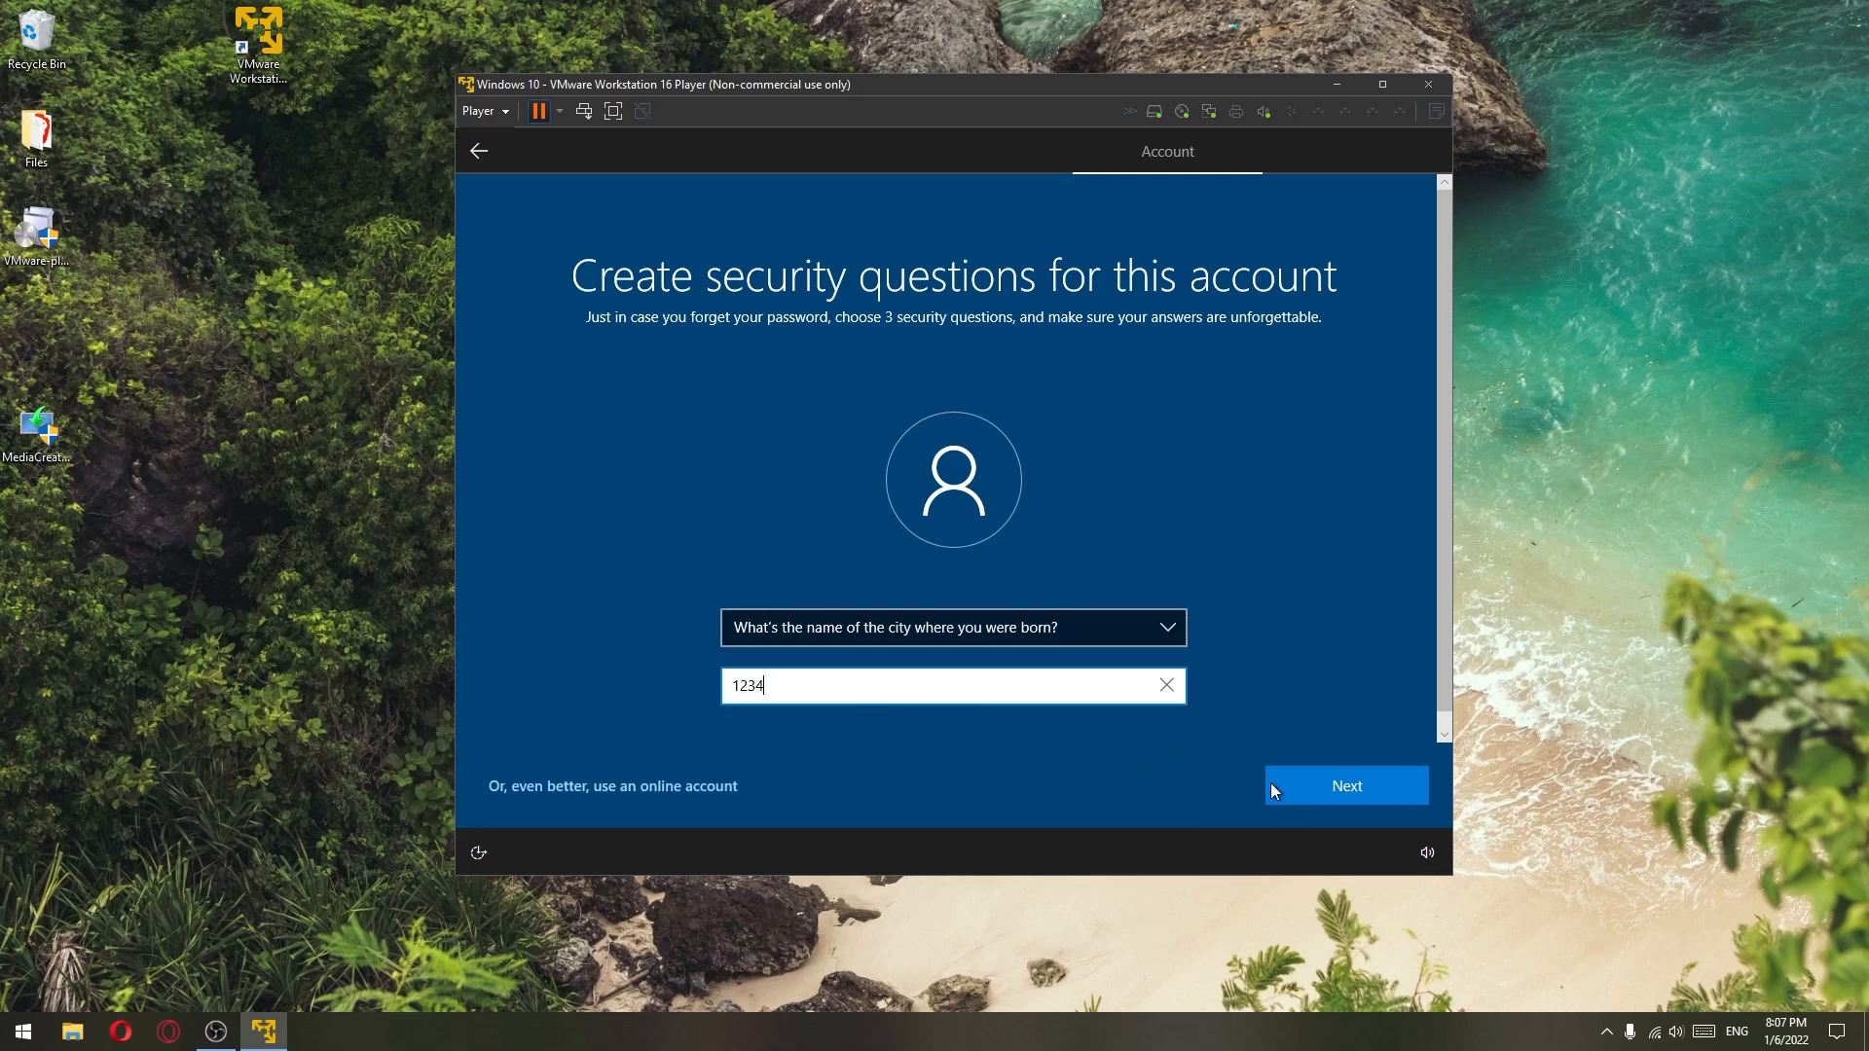
click(1270, 782)
- Pick the childhood nickname question, answer it, and submit the security questions
click(839, 629)
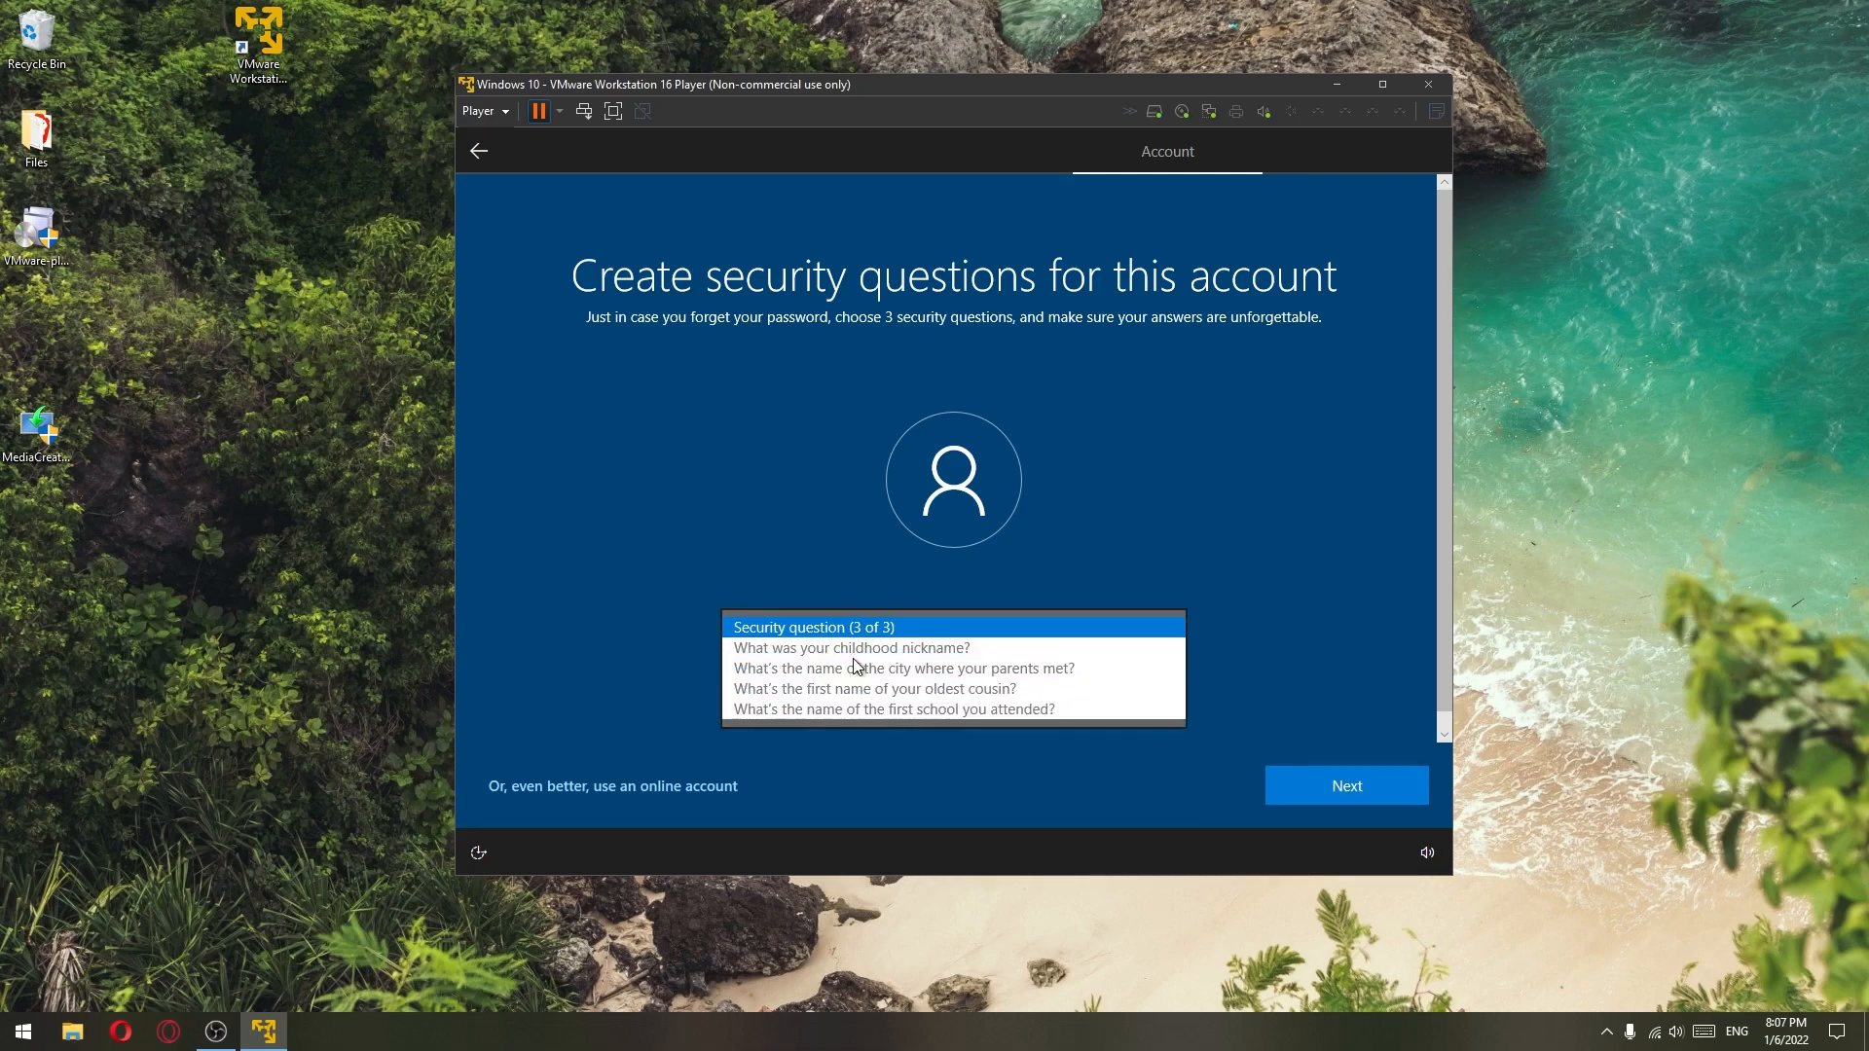
click(855, 654)
click(855, 687)
text(1234)
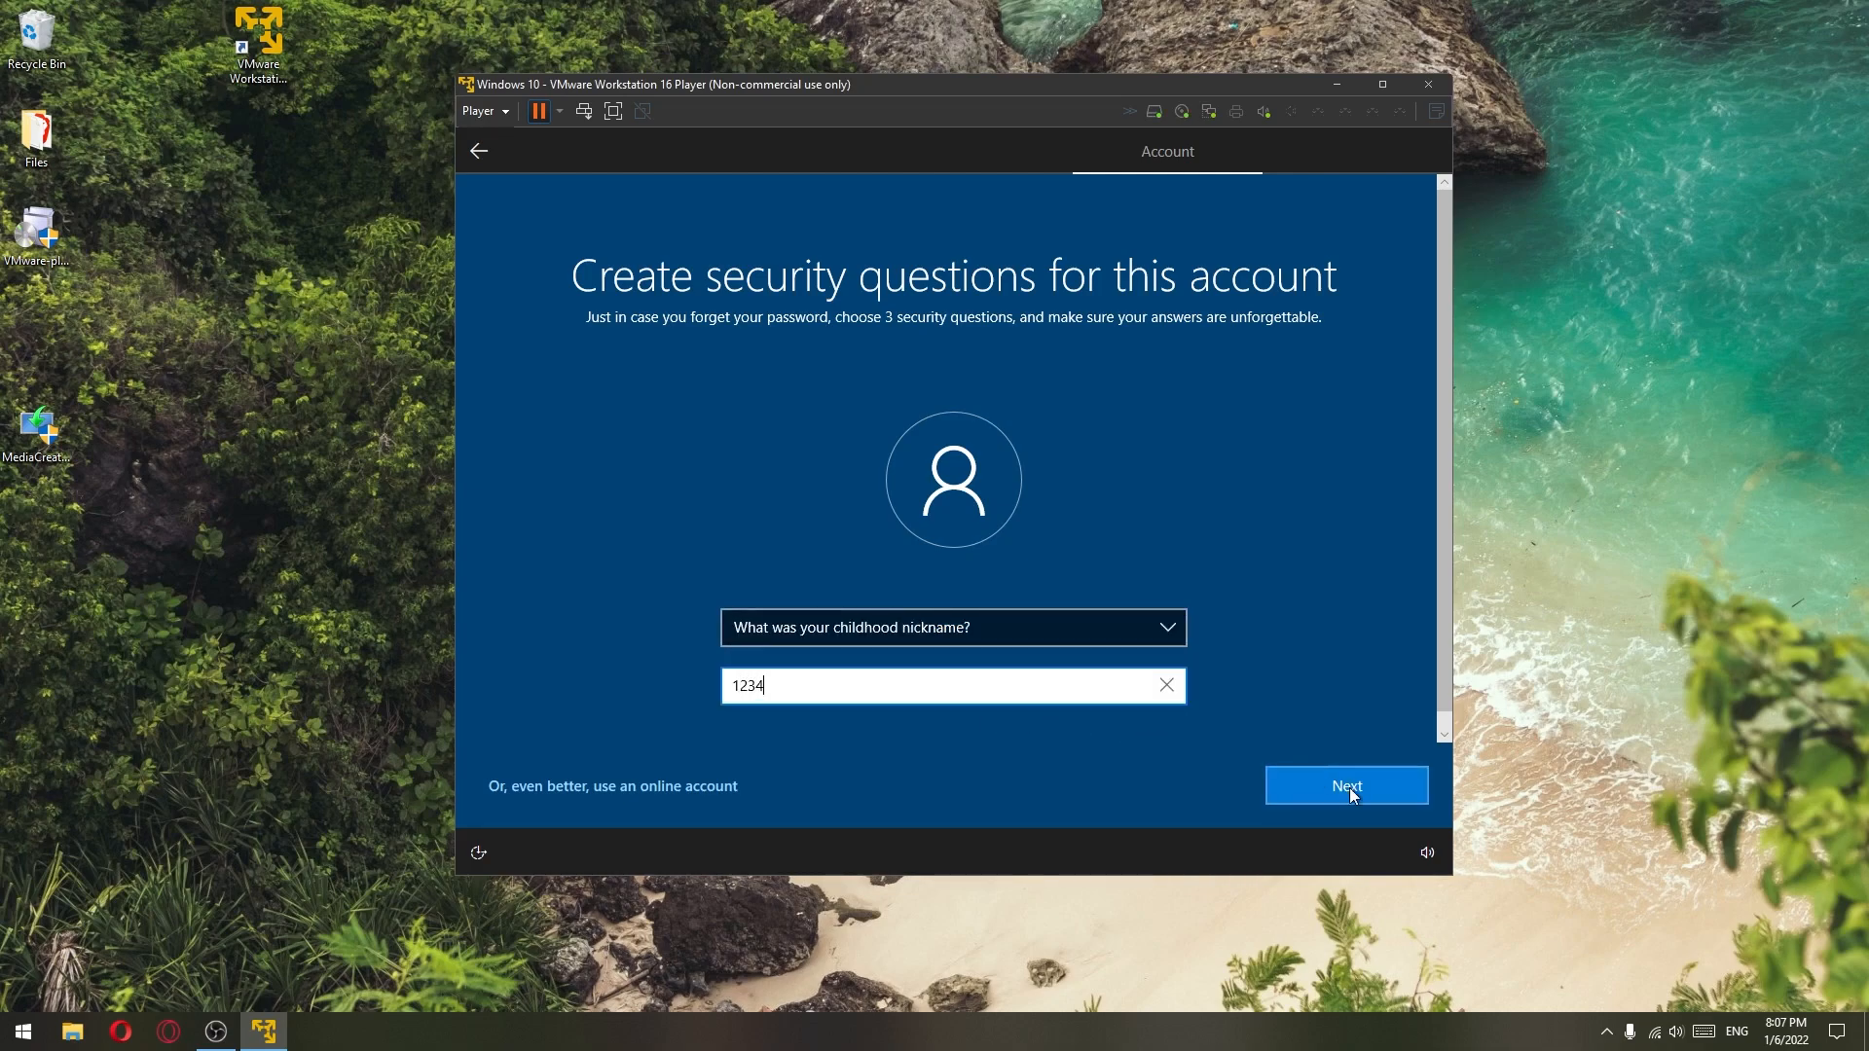
click(1348, 787)
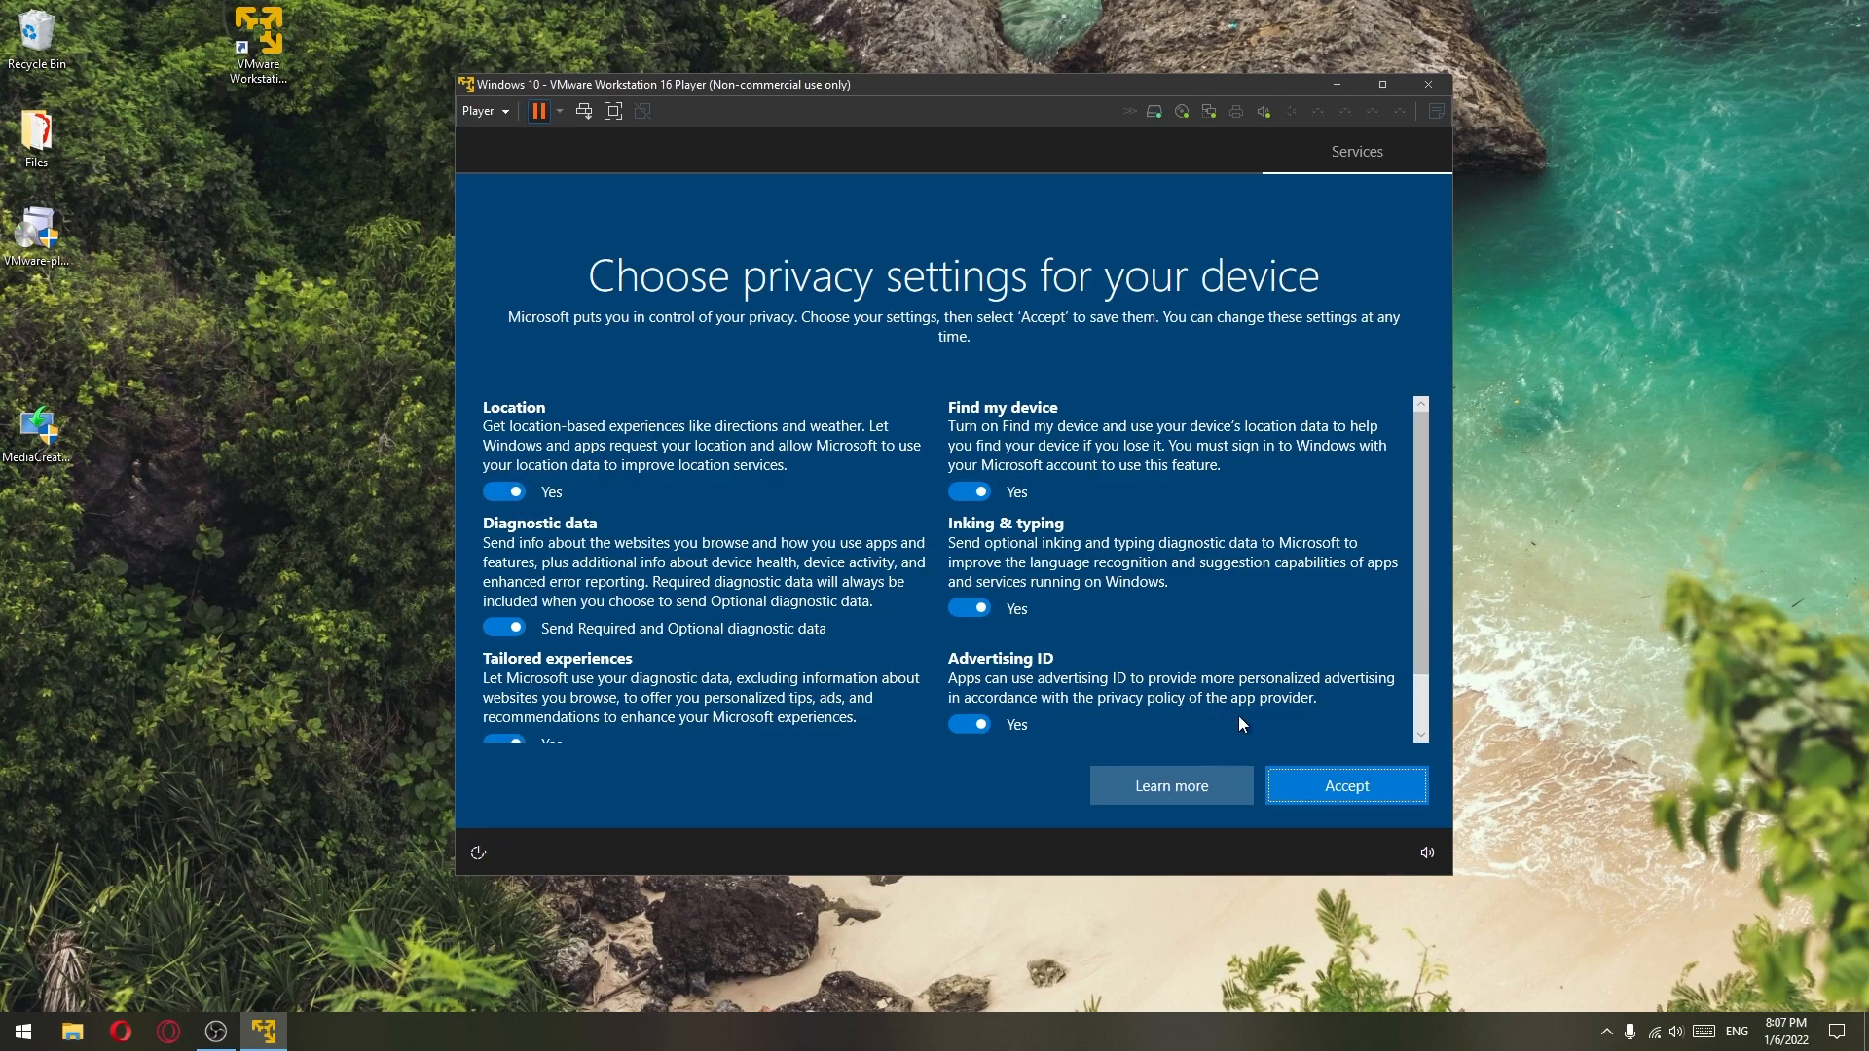
- Switch off all six privacy options, accept them, and decline Cortana for now
scroll(1327, 691, down, 3)
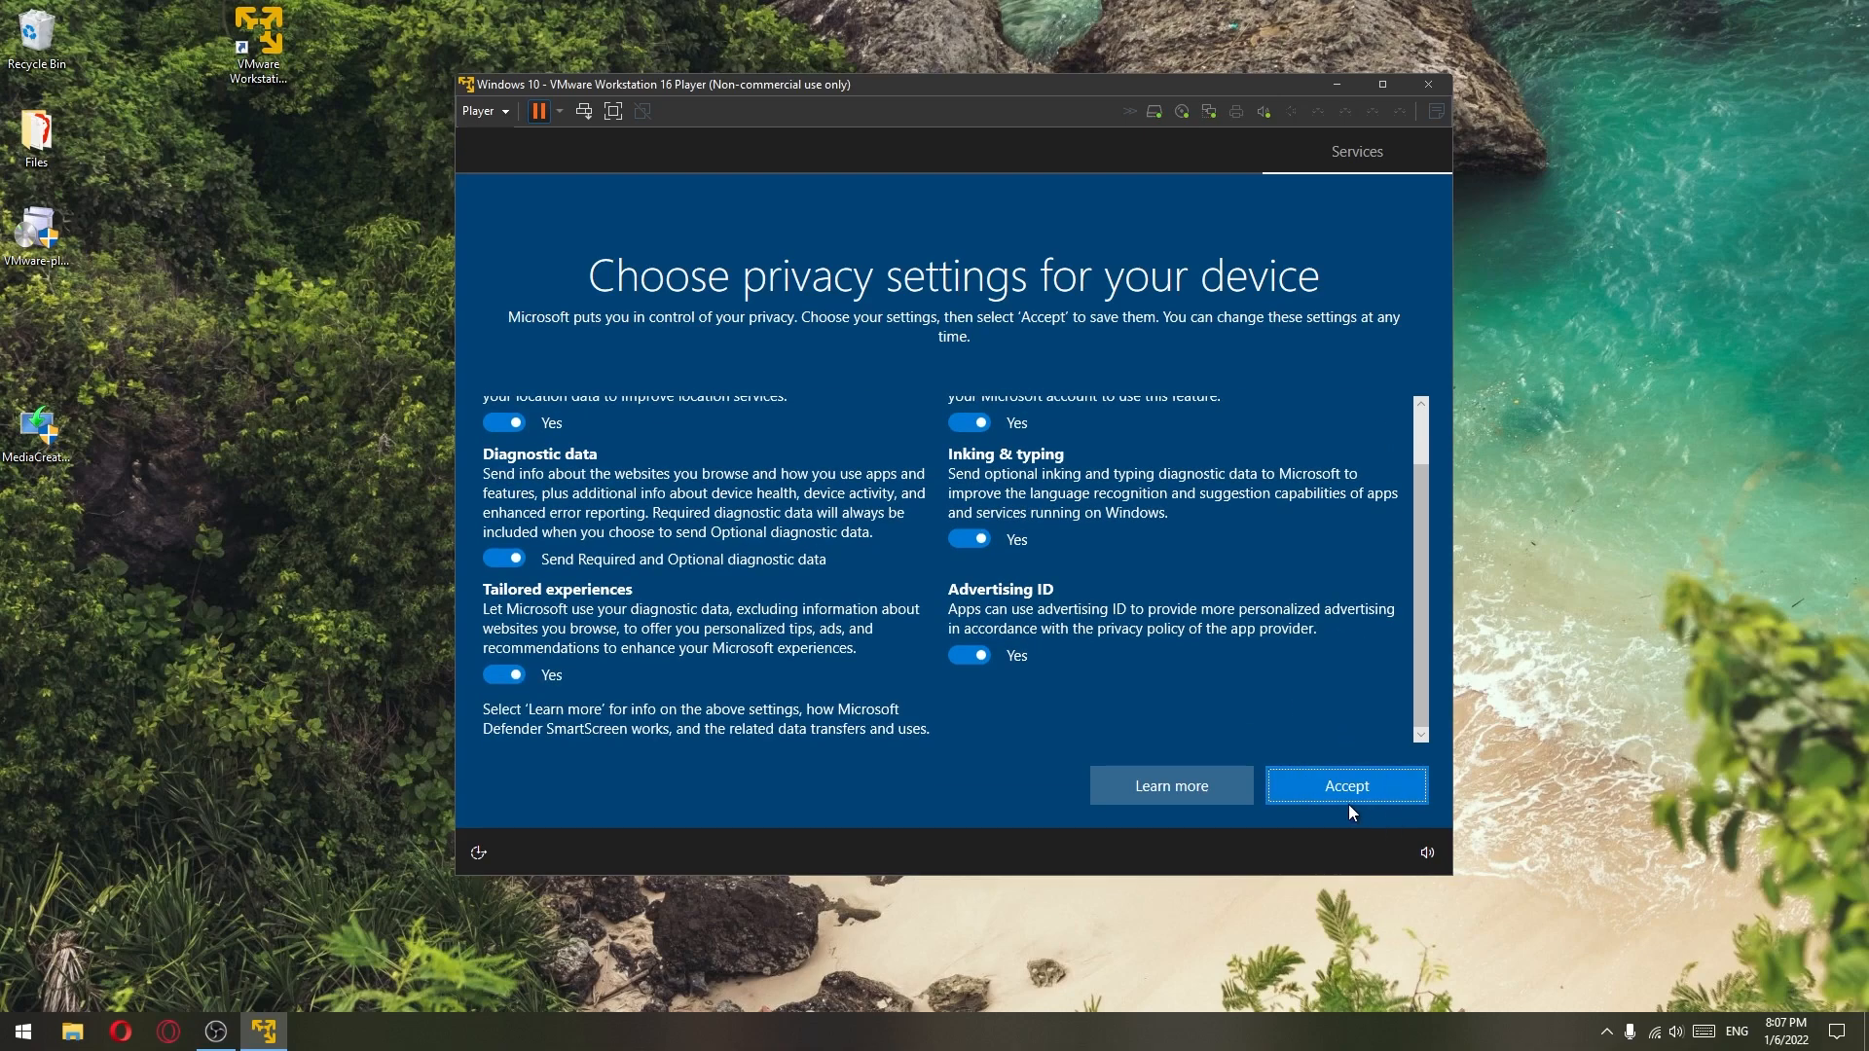
scroll(1267, 634, up, 3)
click(512, 490)
click(958, 487)
click(968, 588)
click(504, 608)
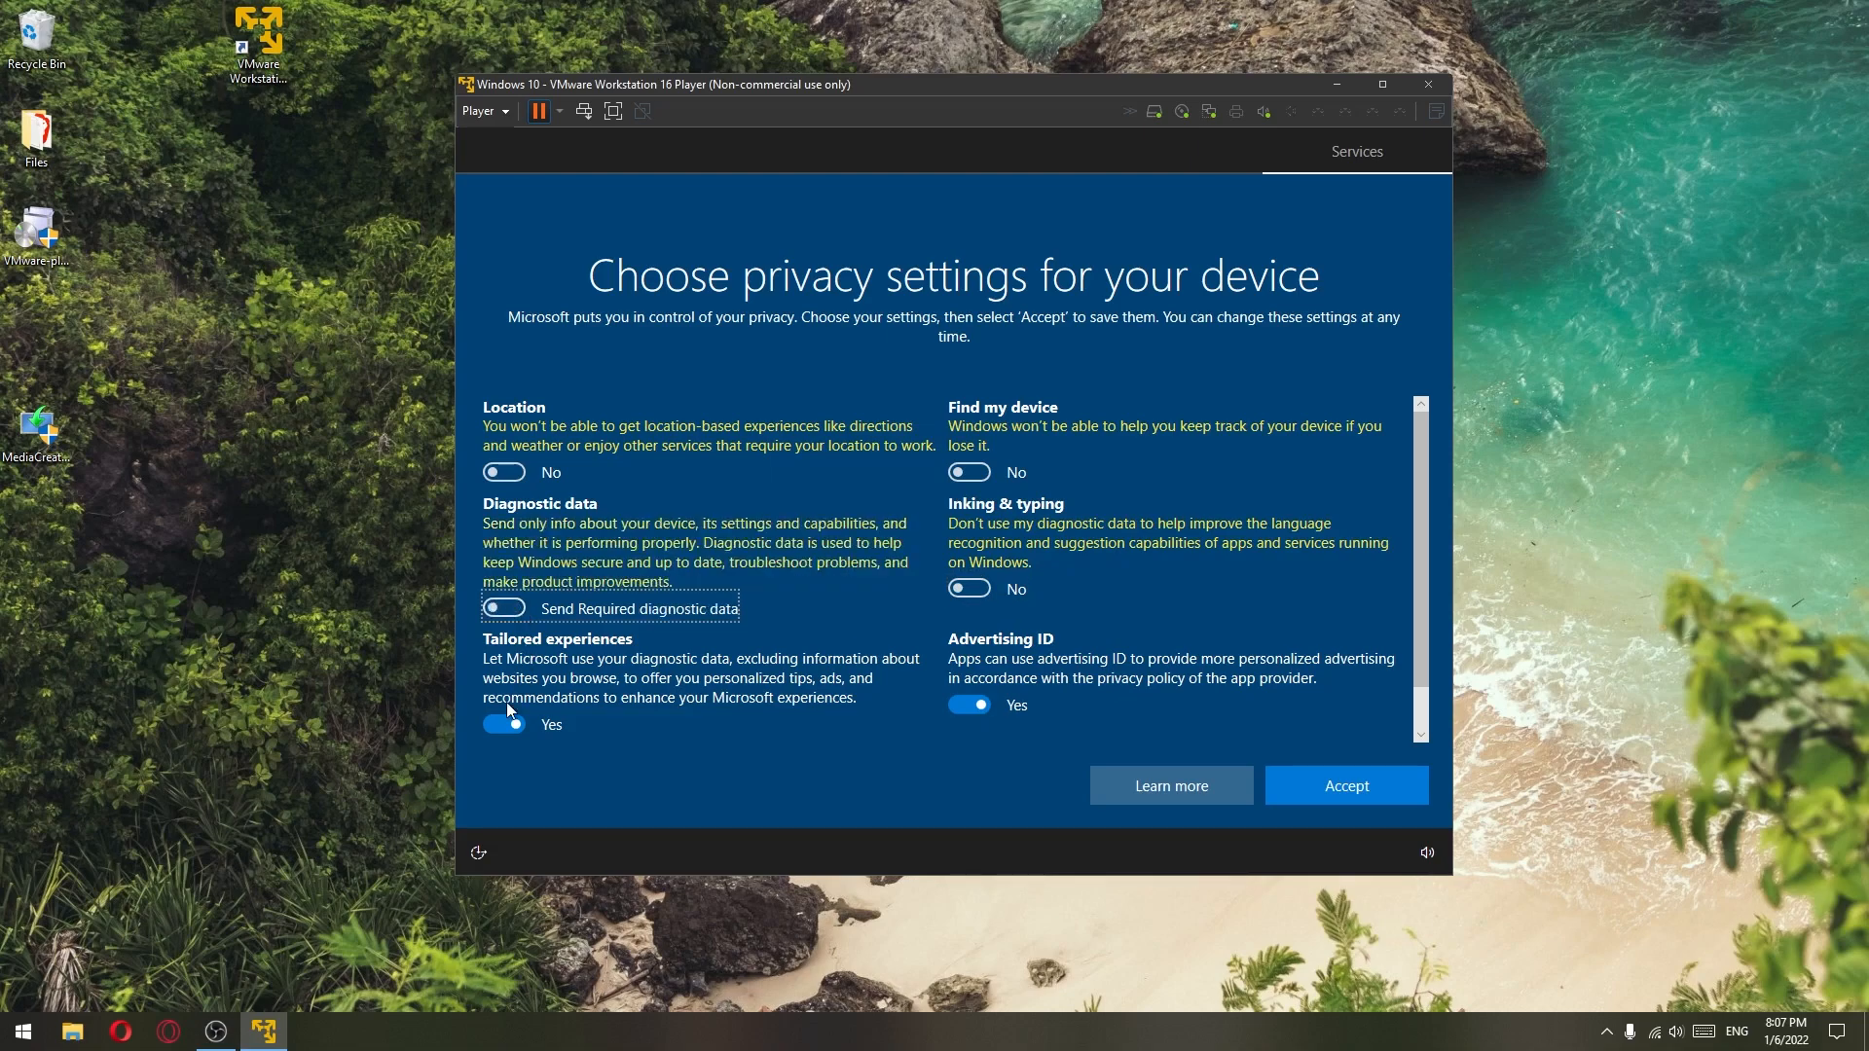
click(504, 724)
click(969, 704)
scroll(1217, 720, down, 1)
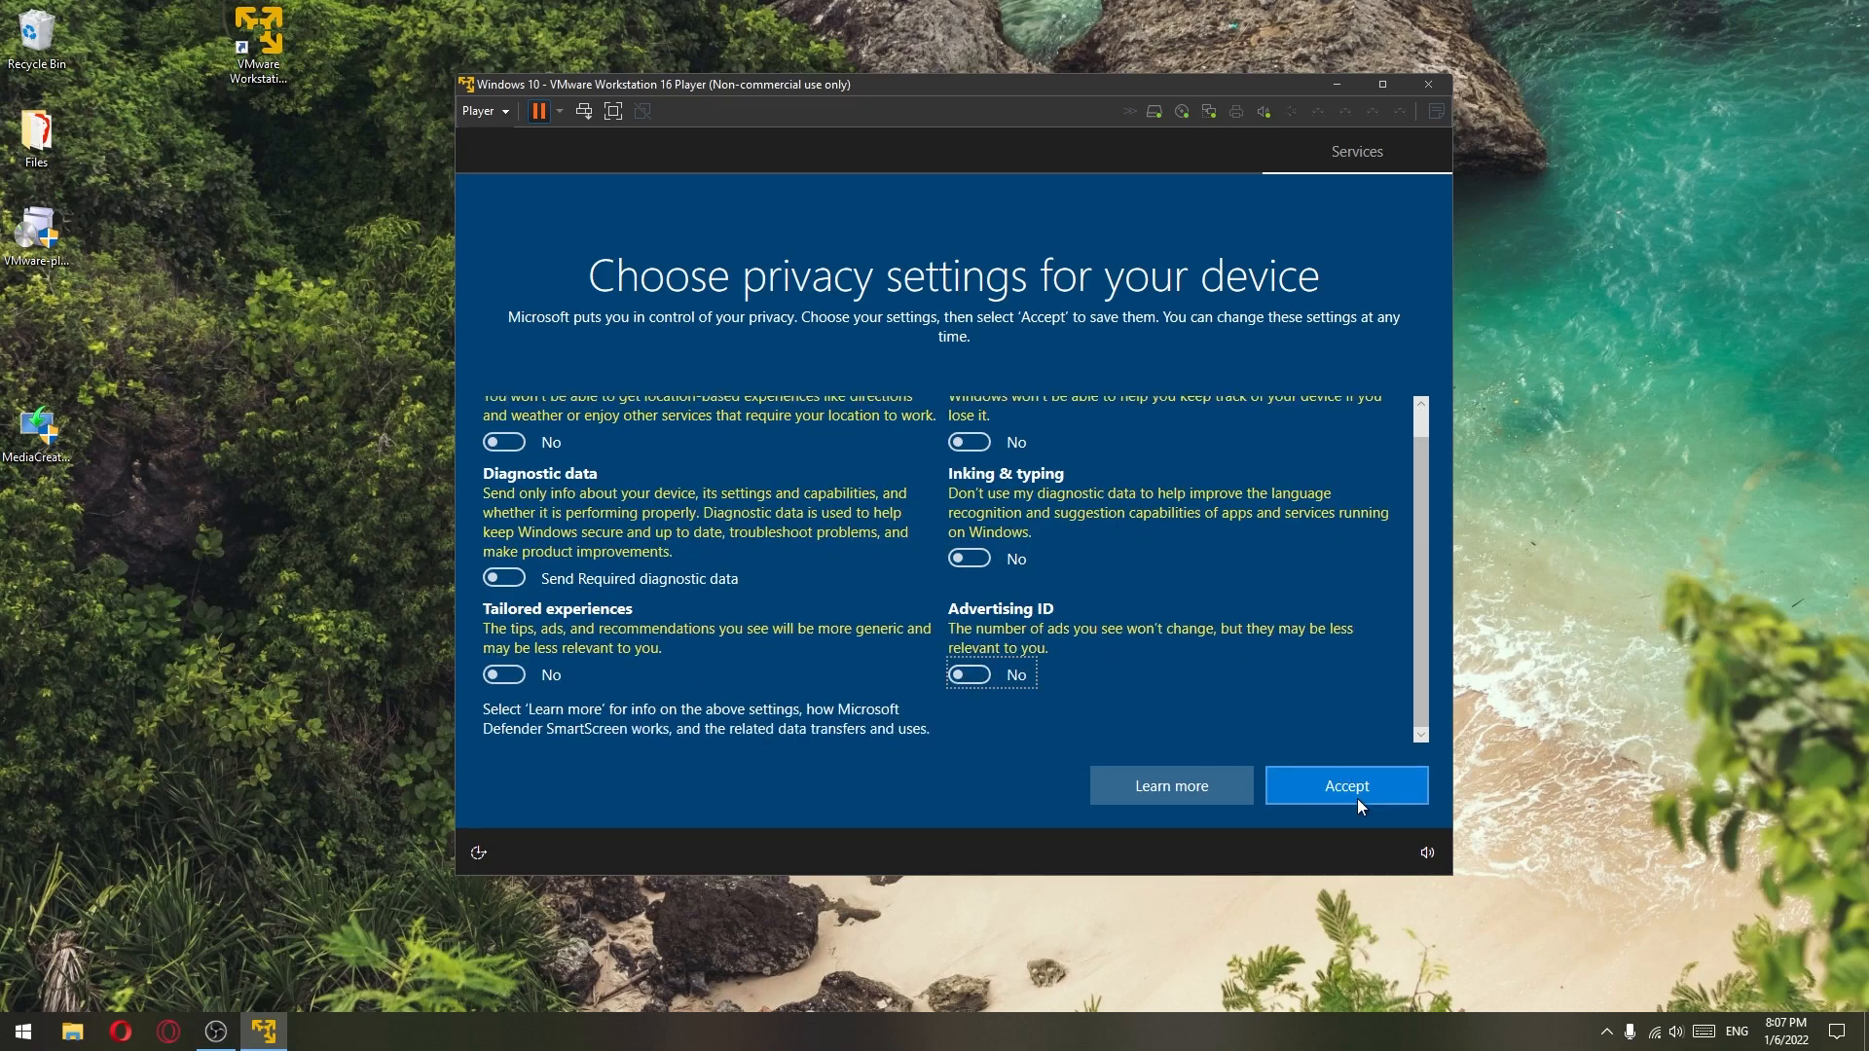
click(1358, 804)
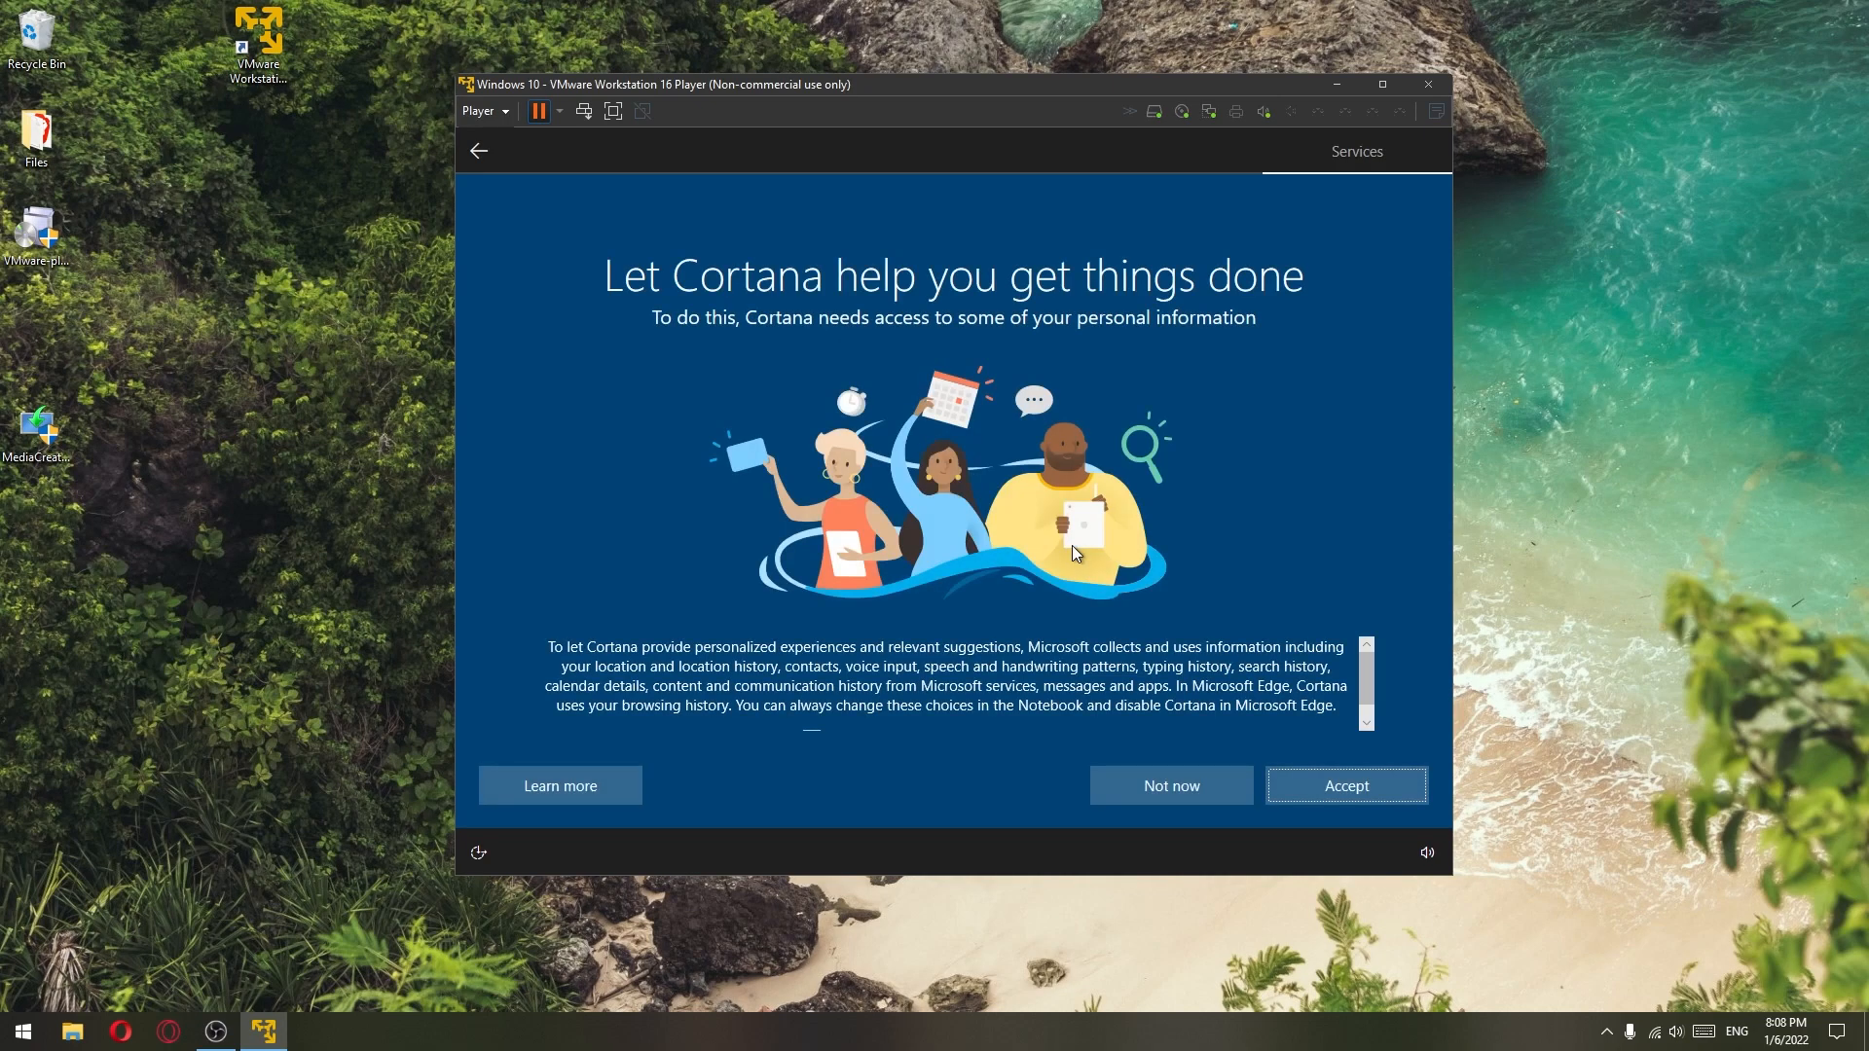
click(1159, 792)
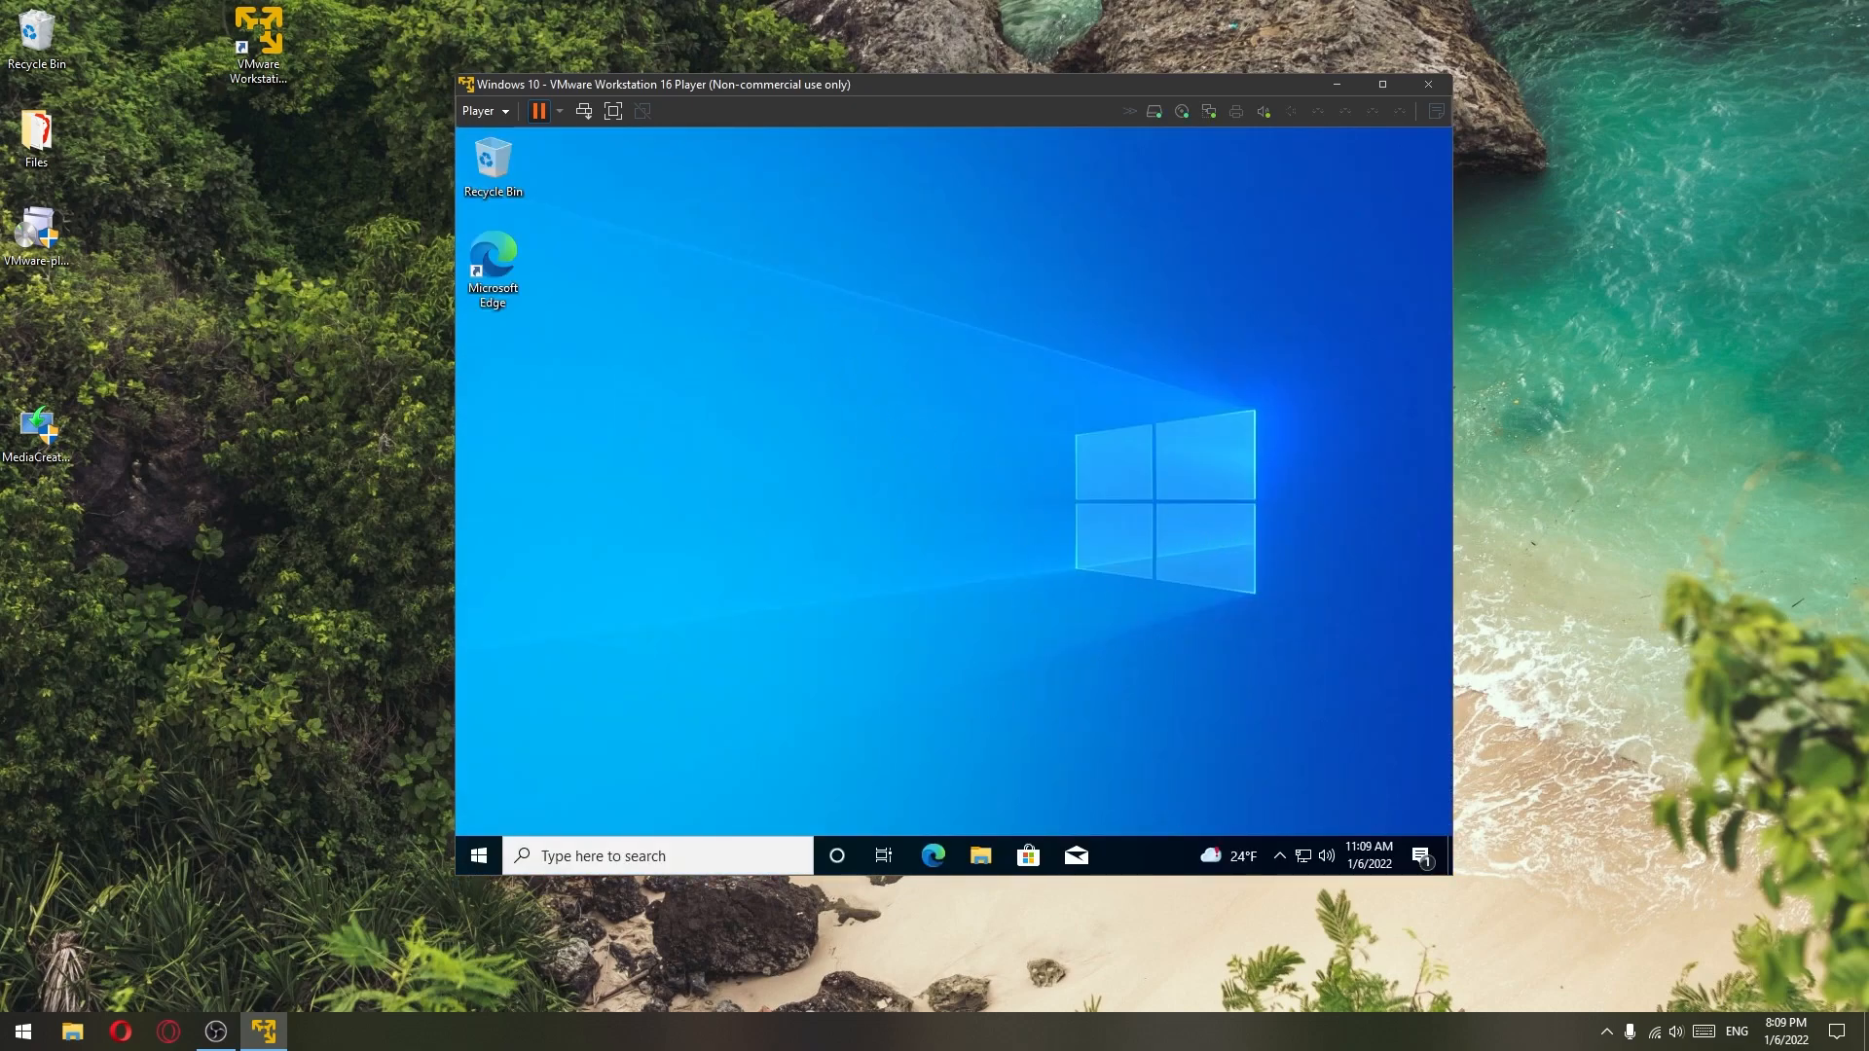
drag(839, 101, 816, 54)
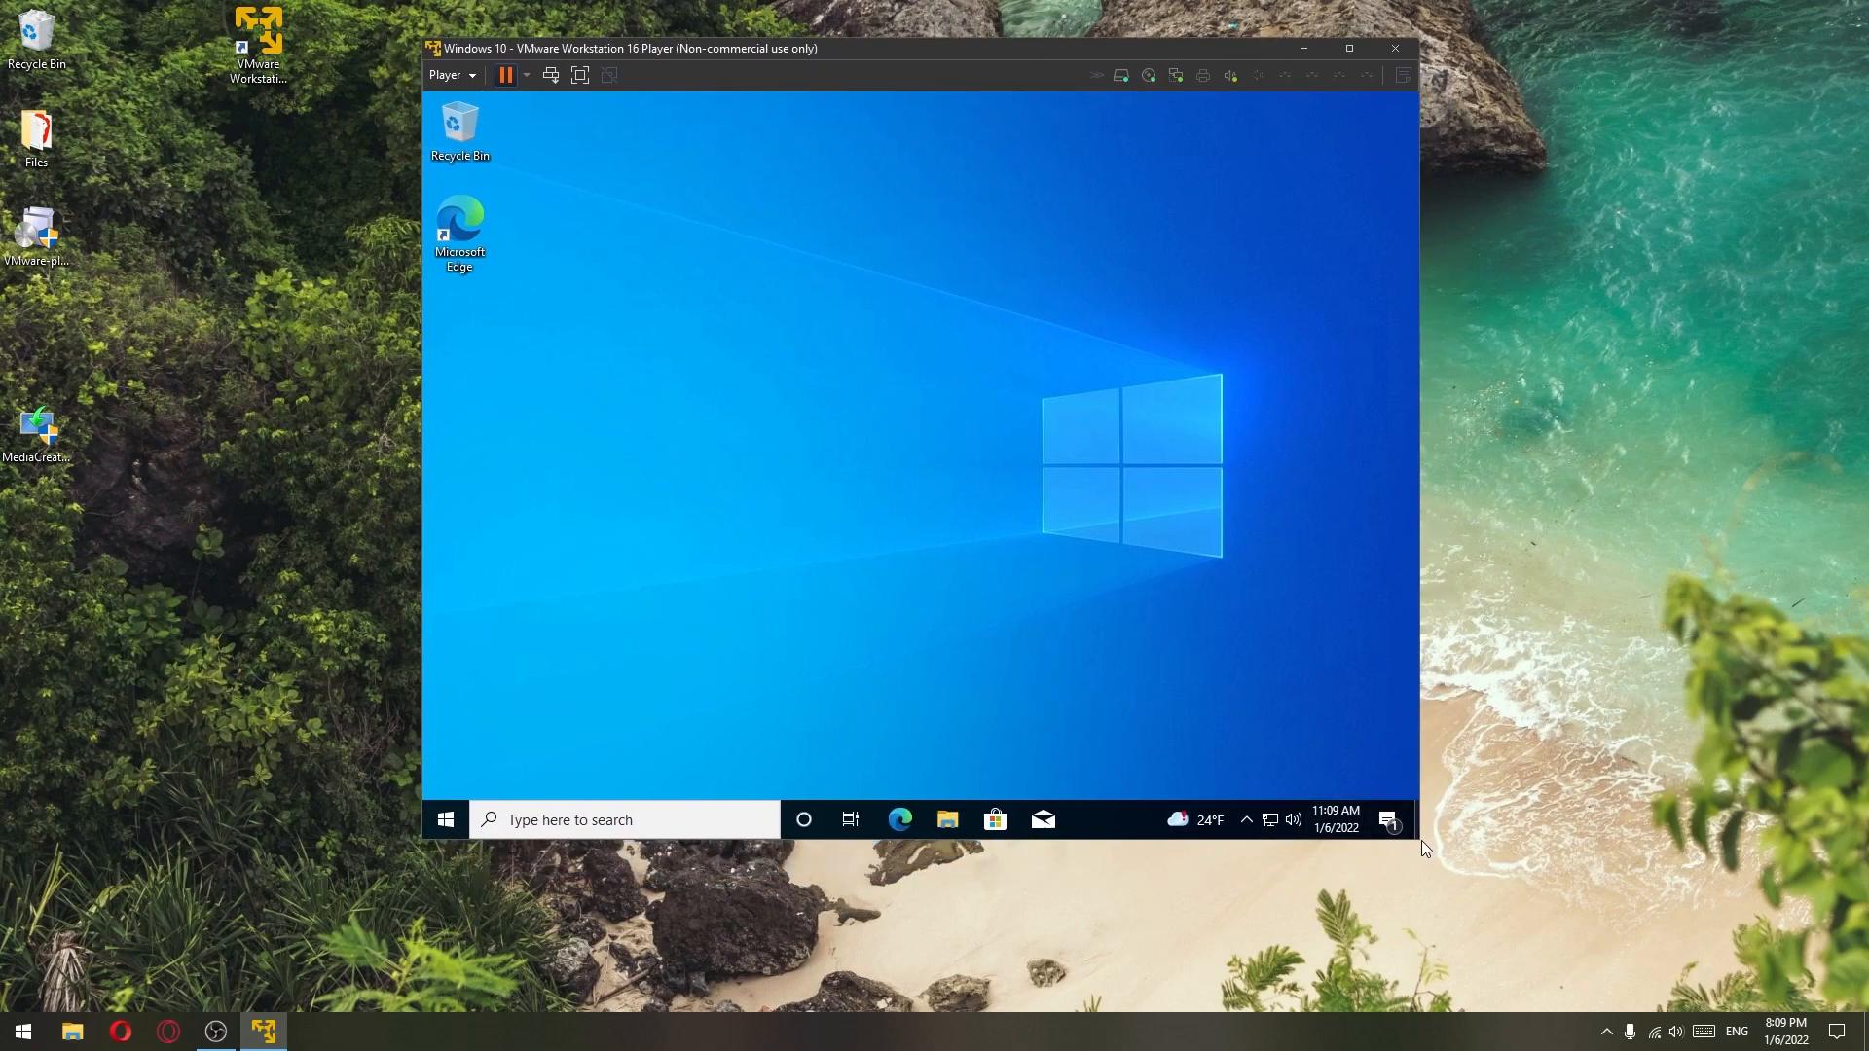
drag(1421, 835, 1663, 925)
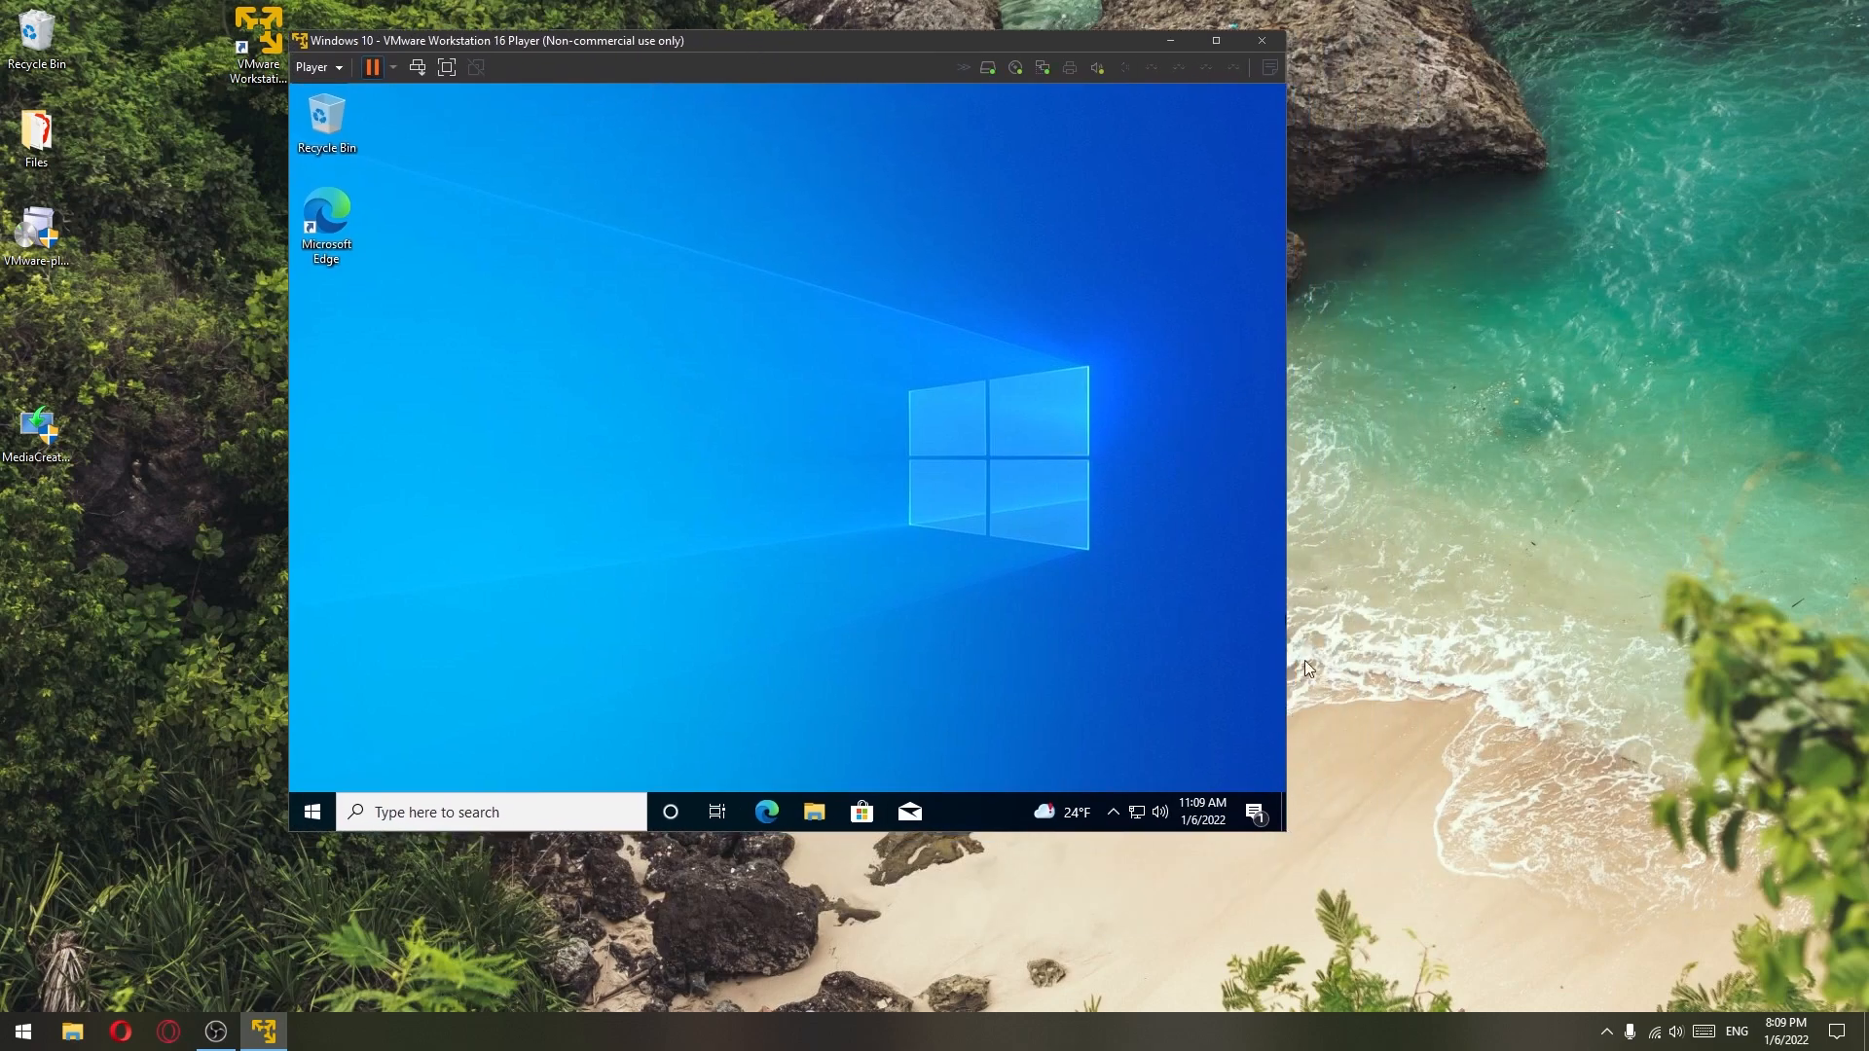
drag(1287, 831, 1608, 919)
drag(751, 429, 1040, 599)
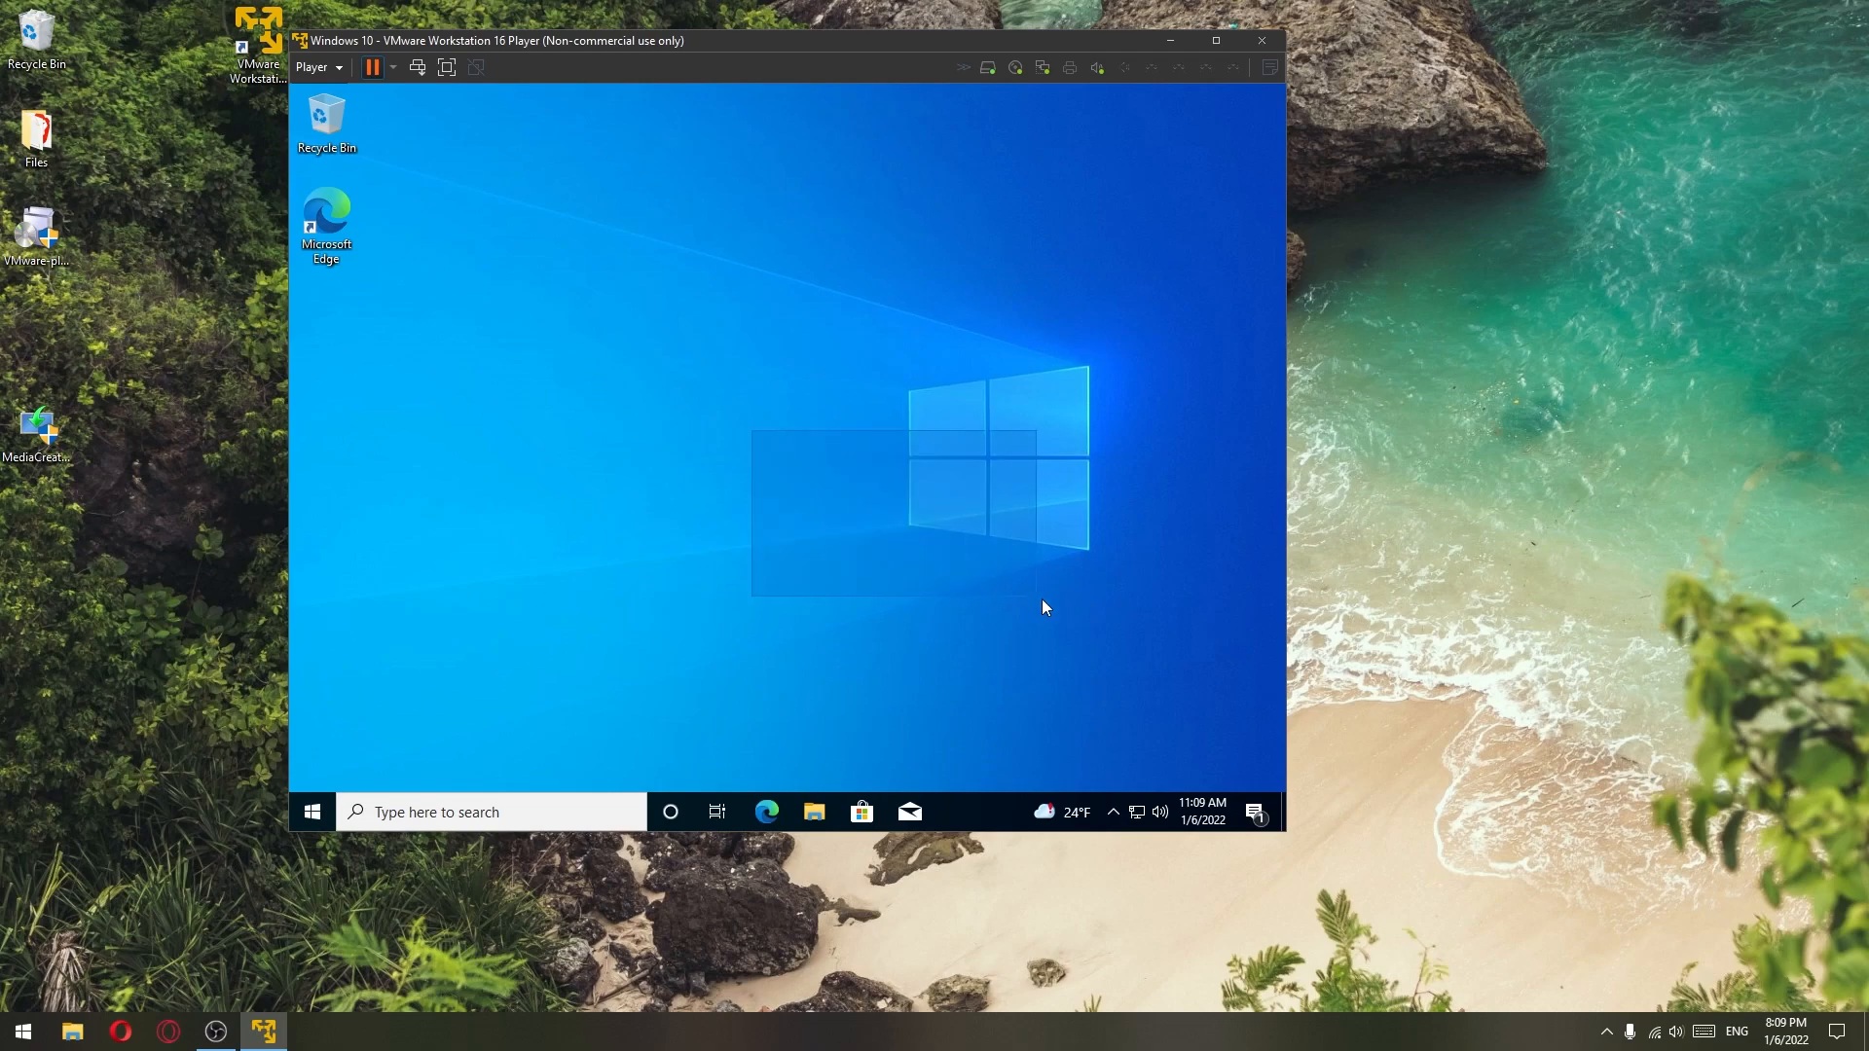
click(313, 812)
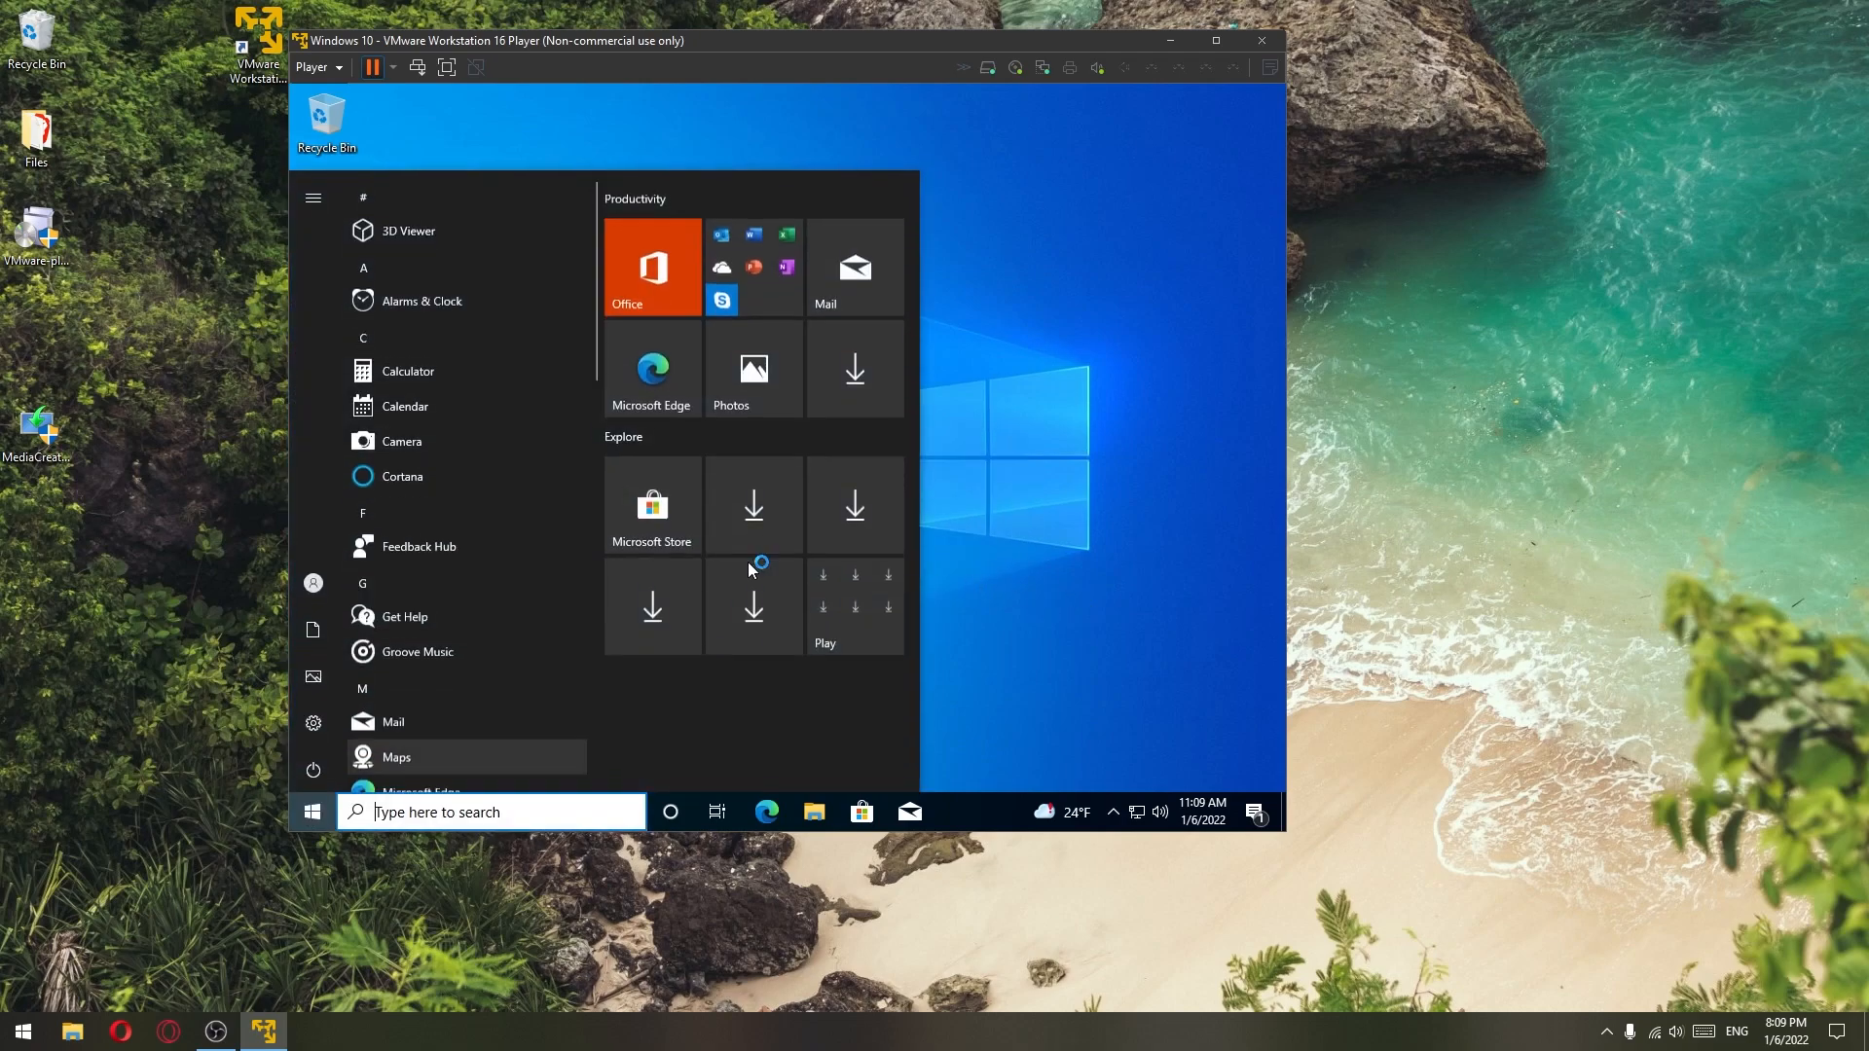
click(1013, 271)
click(312, 811)
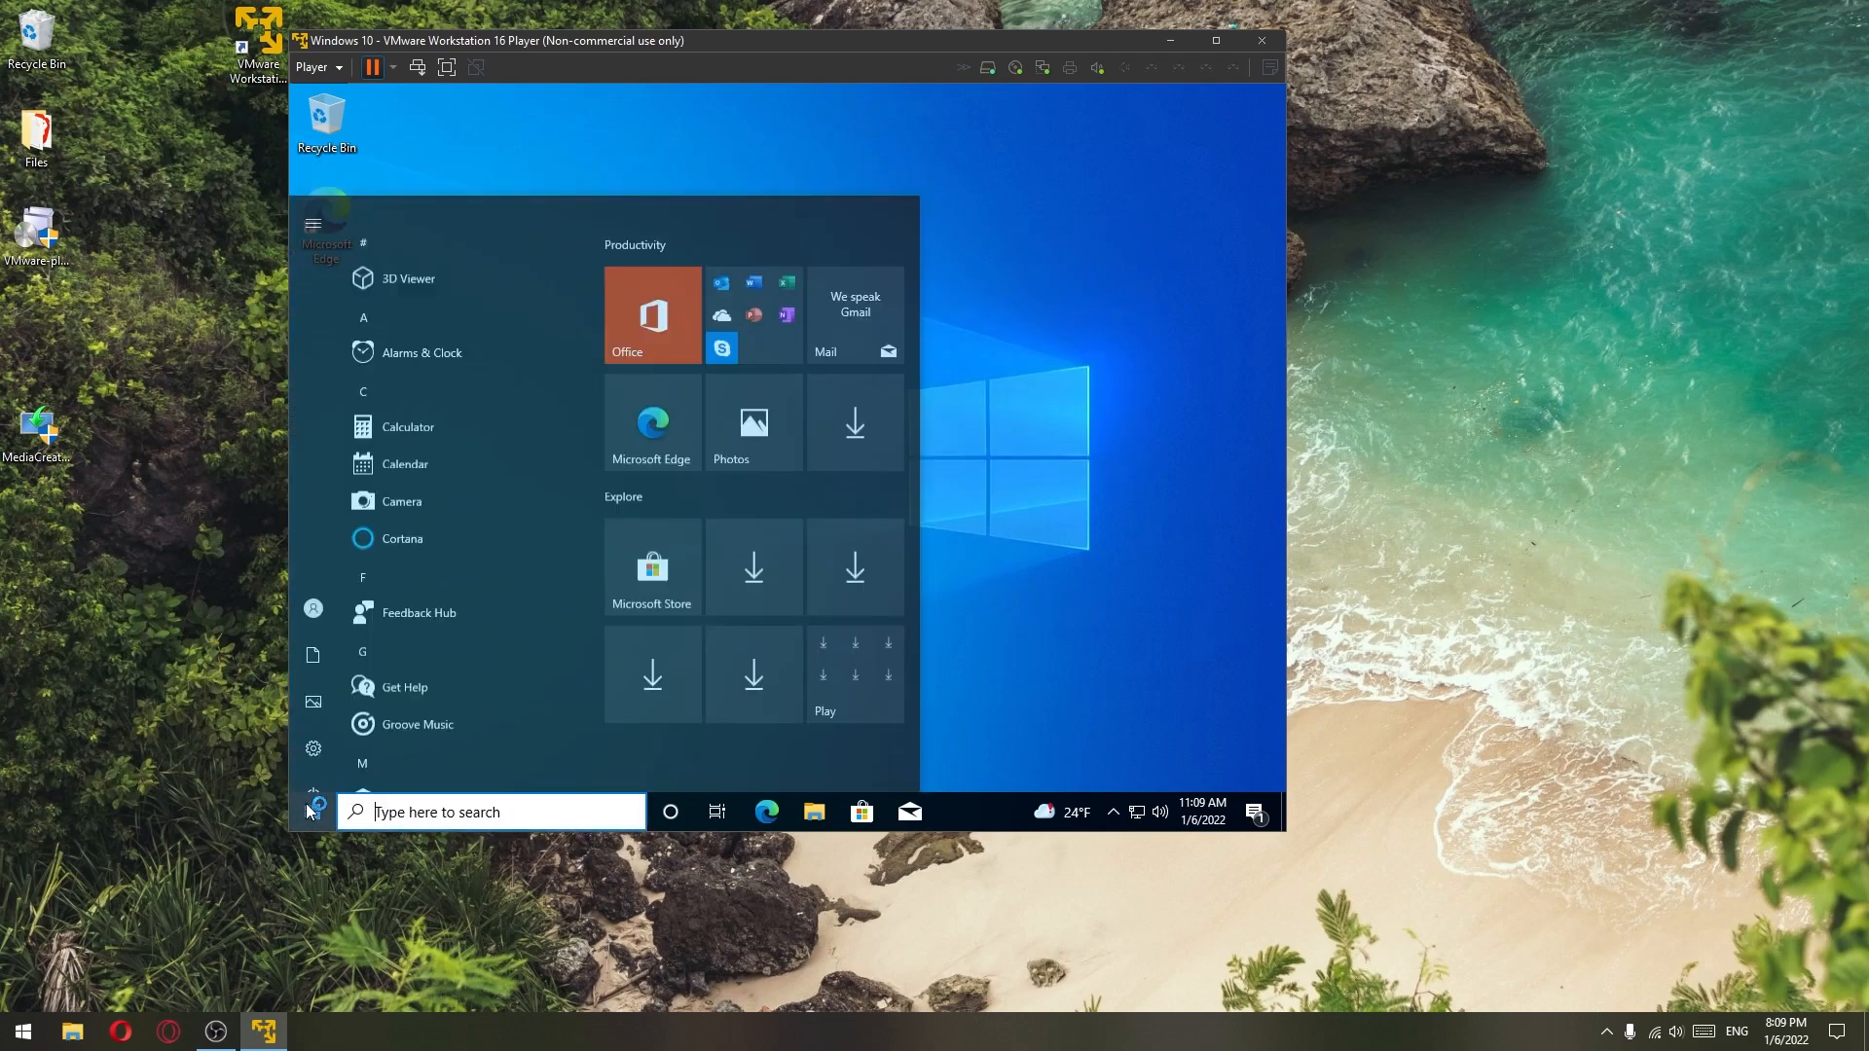
click(312, 732)
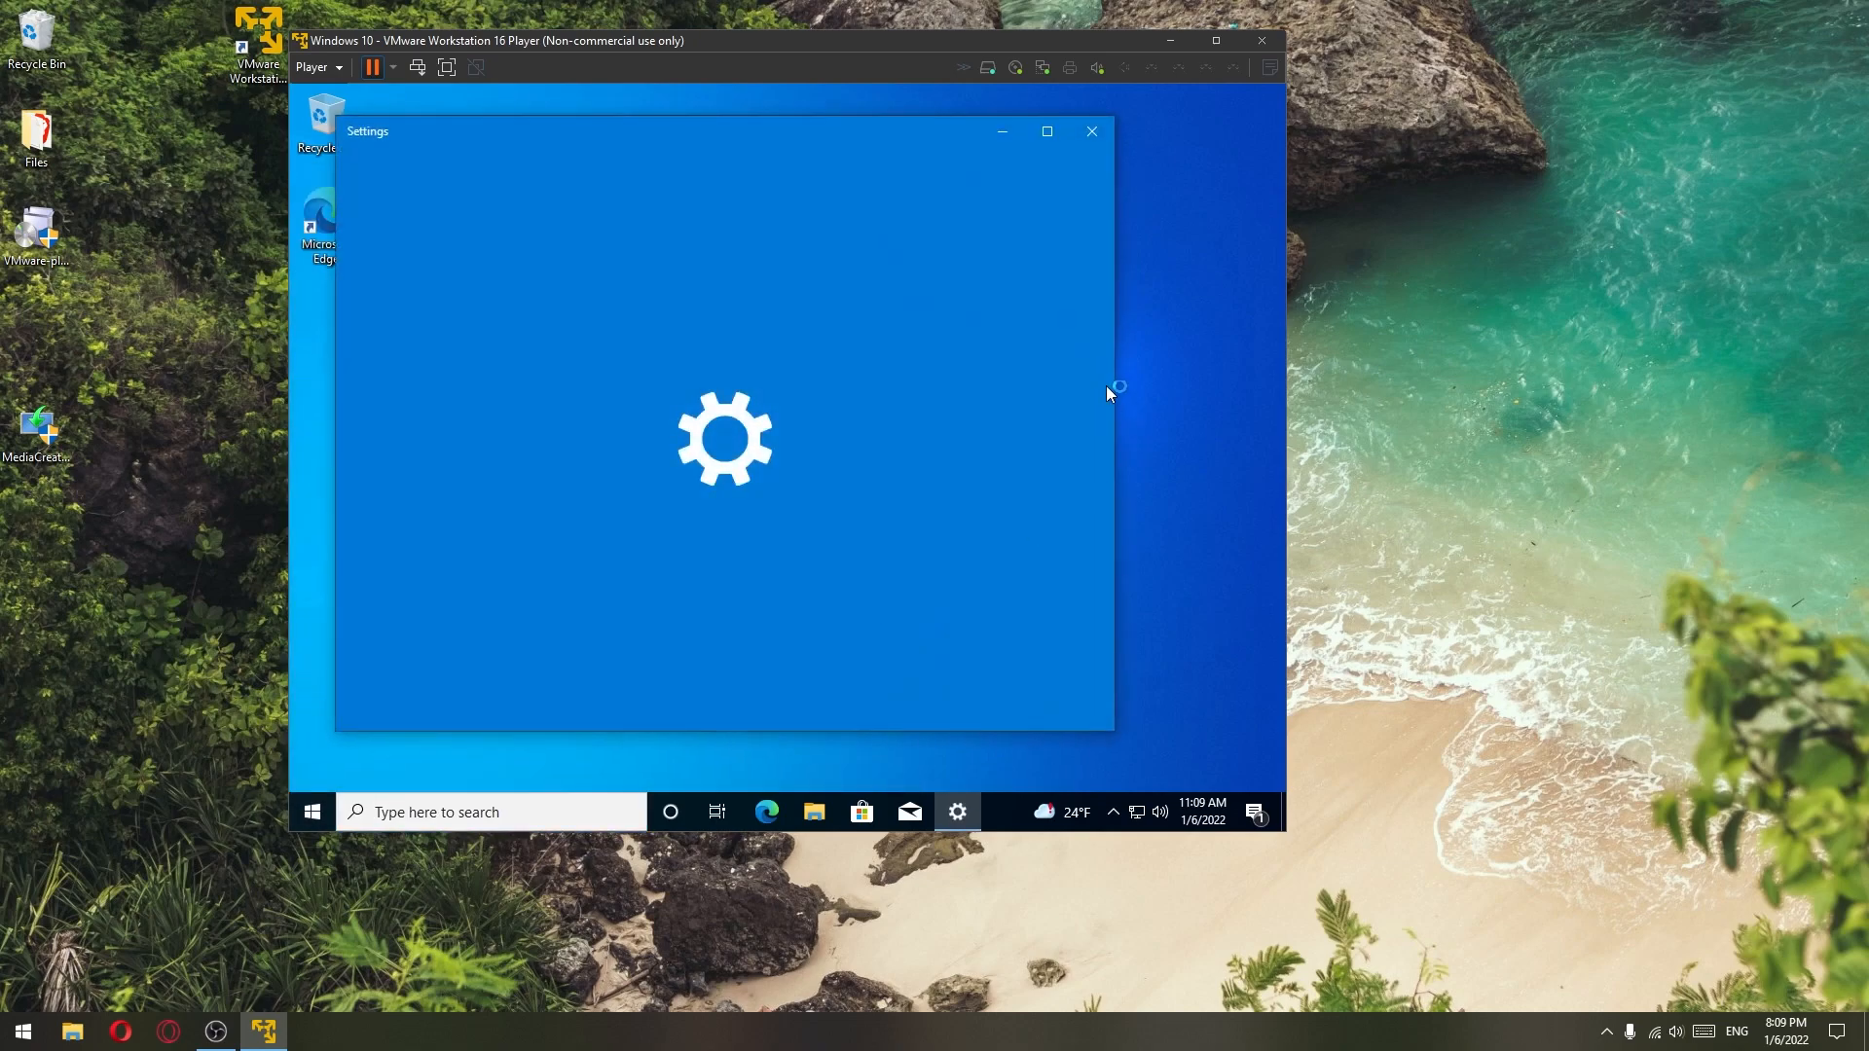
click(1093, 129)
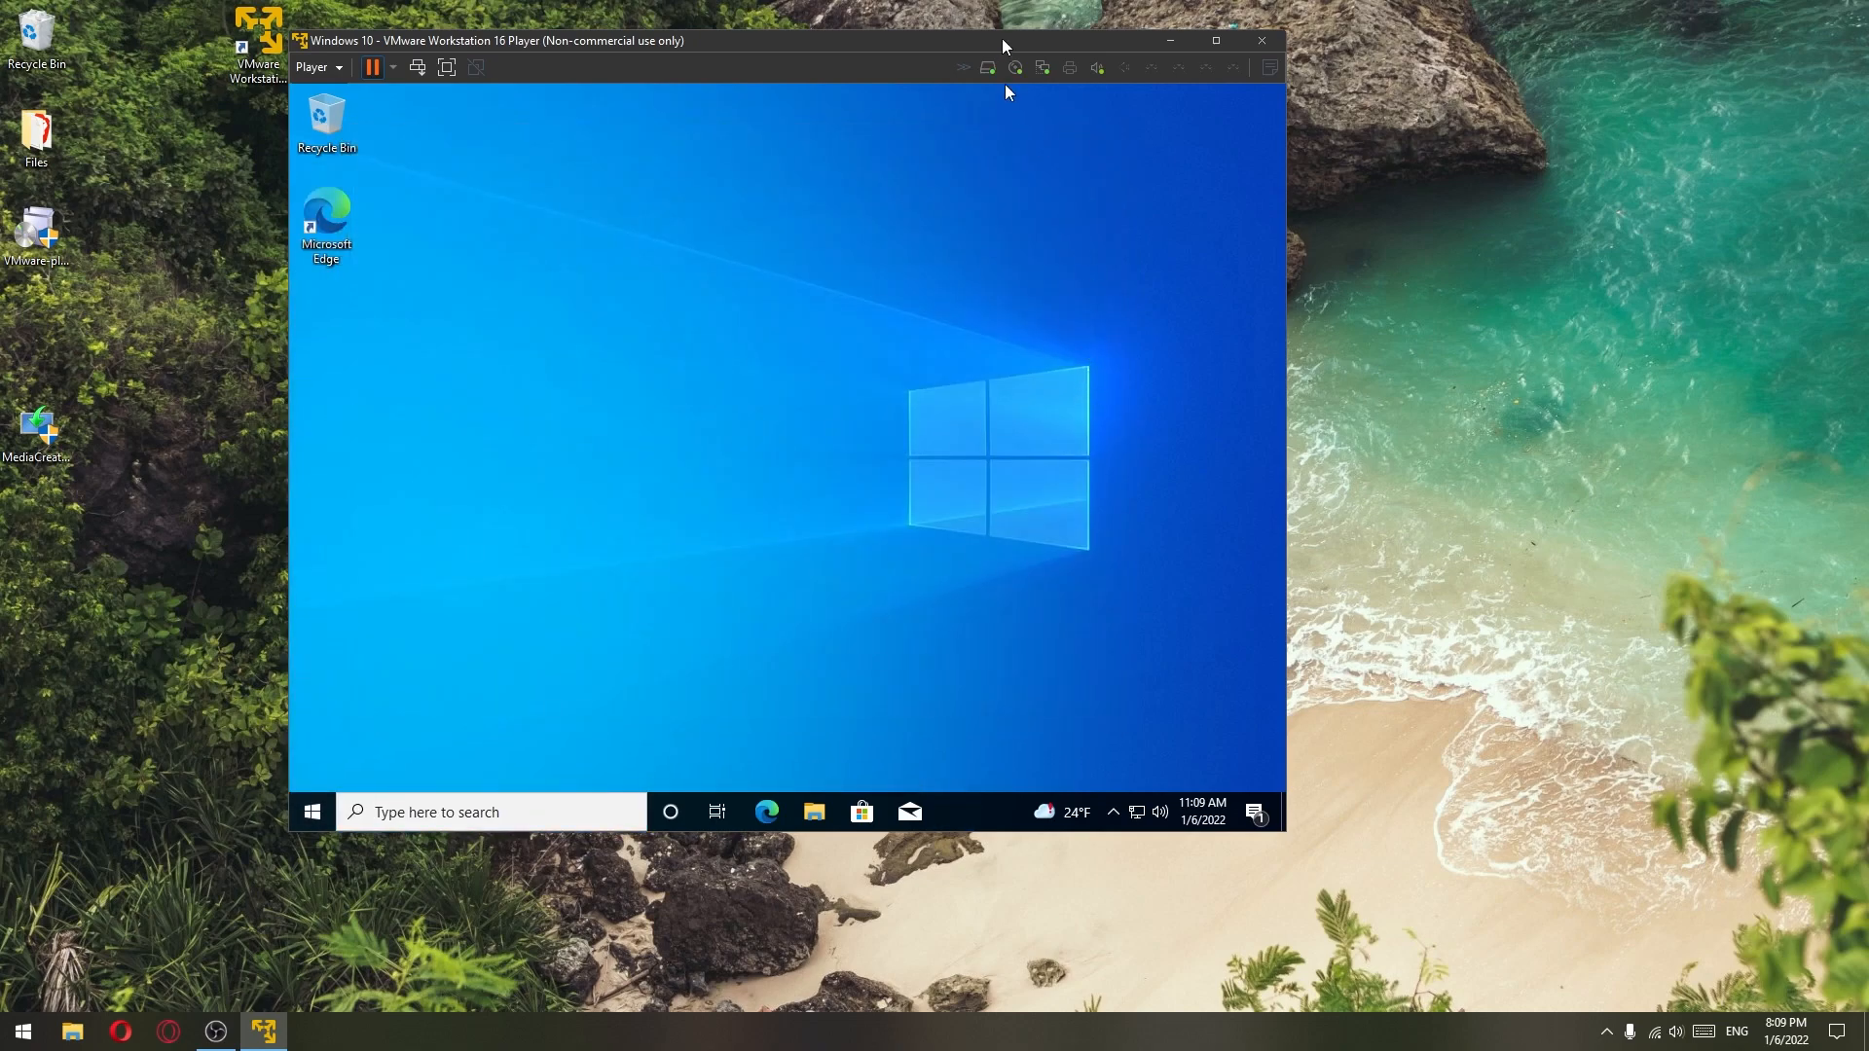
drag(1001, 38, 1004, 73)
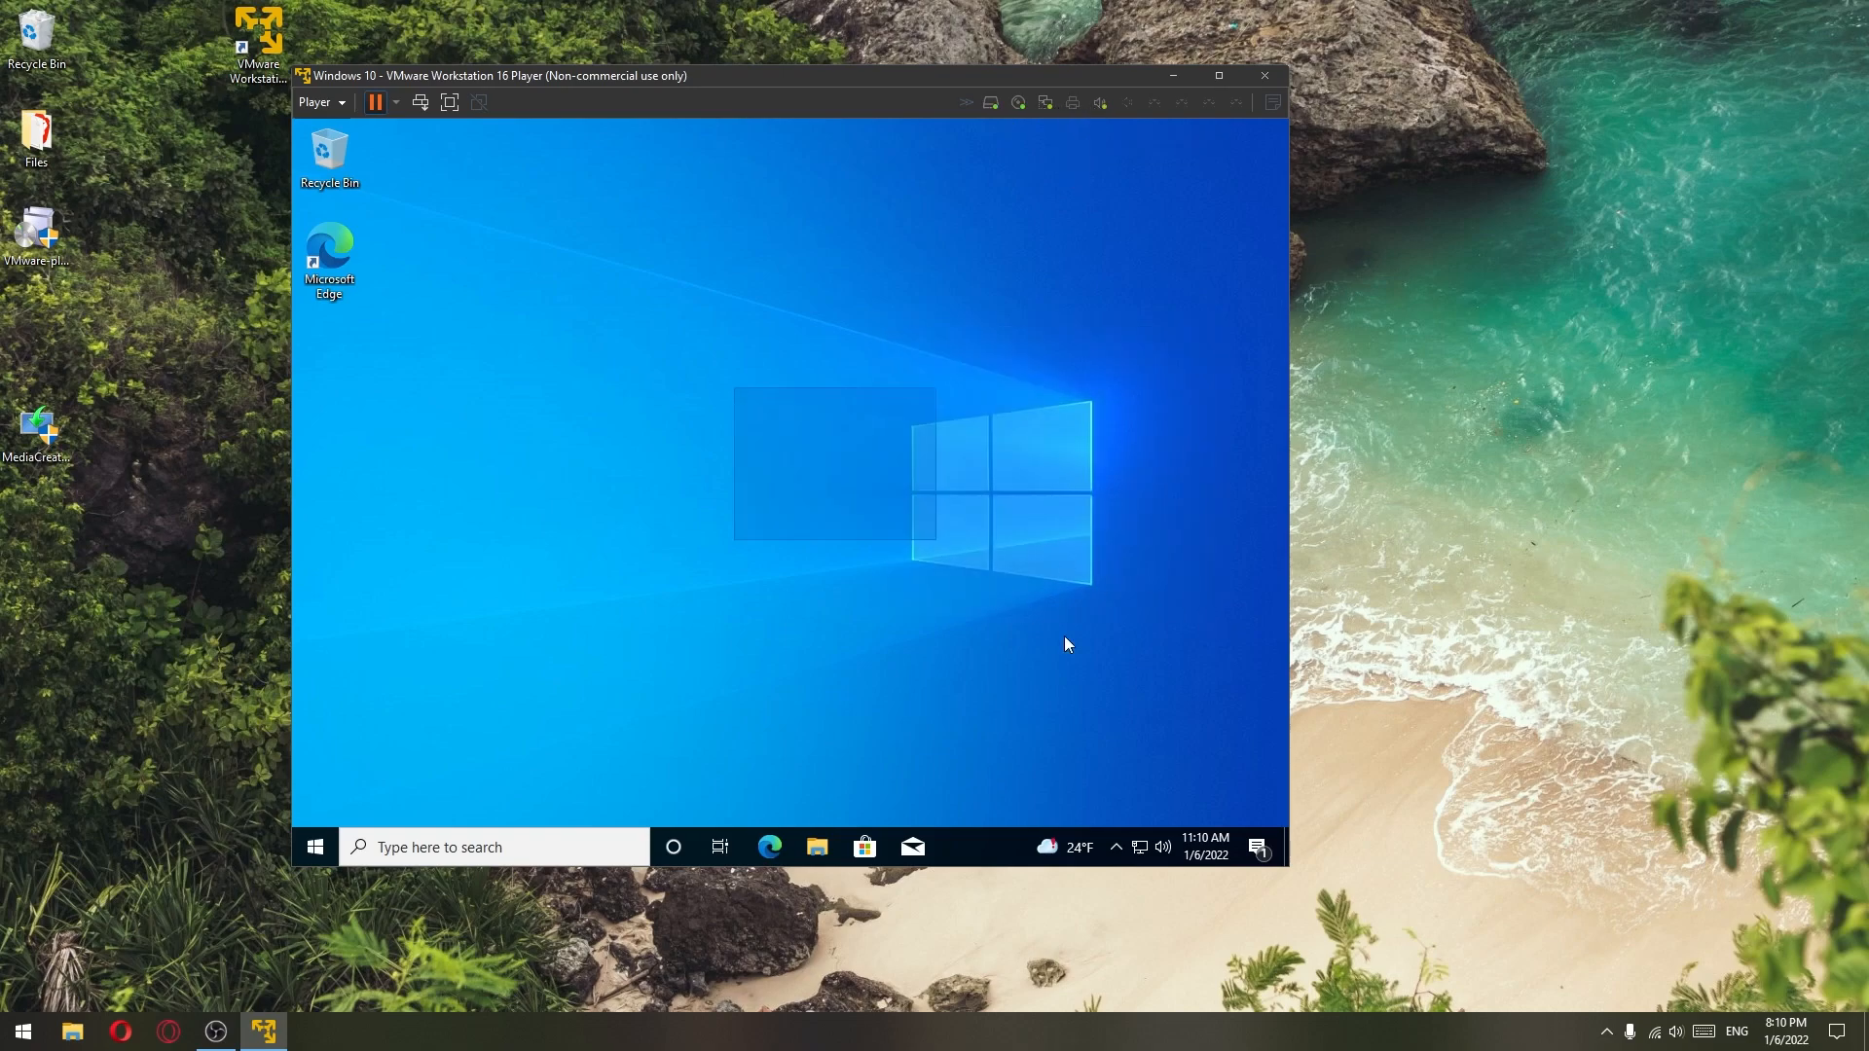
click(1100, 103)
click(1135, 119)
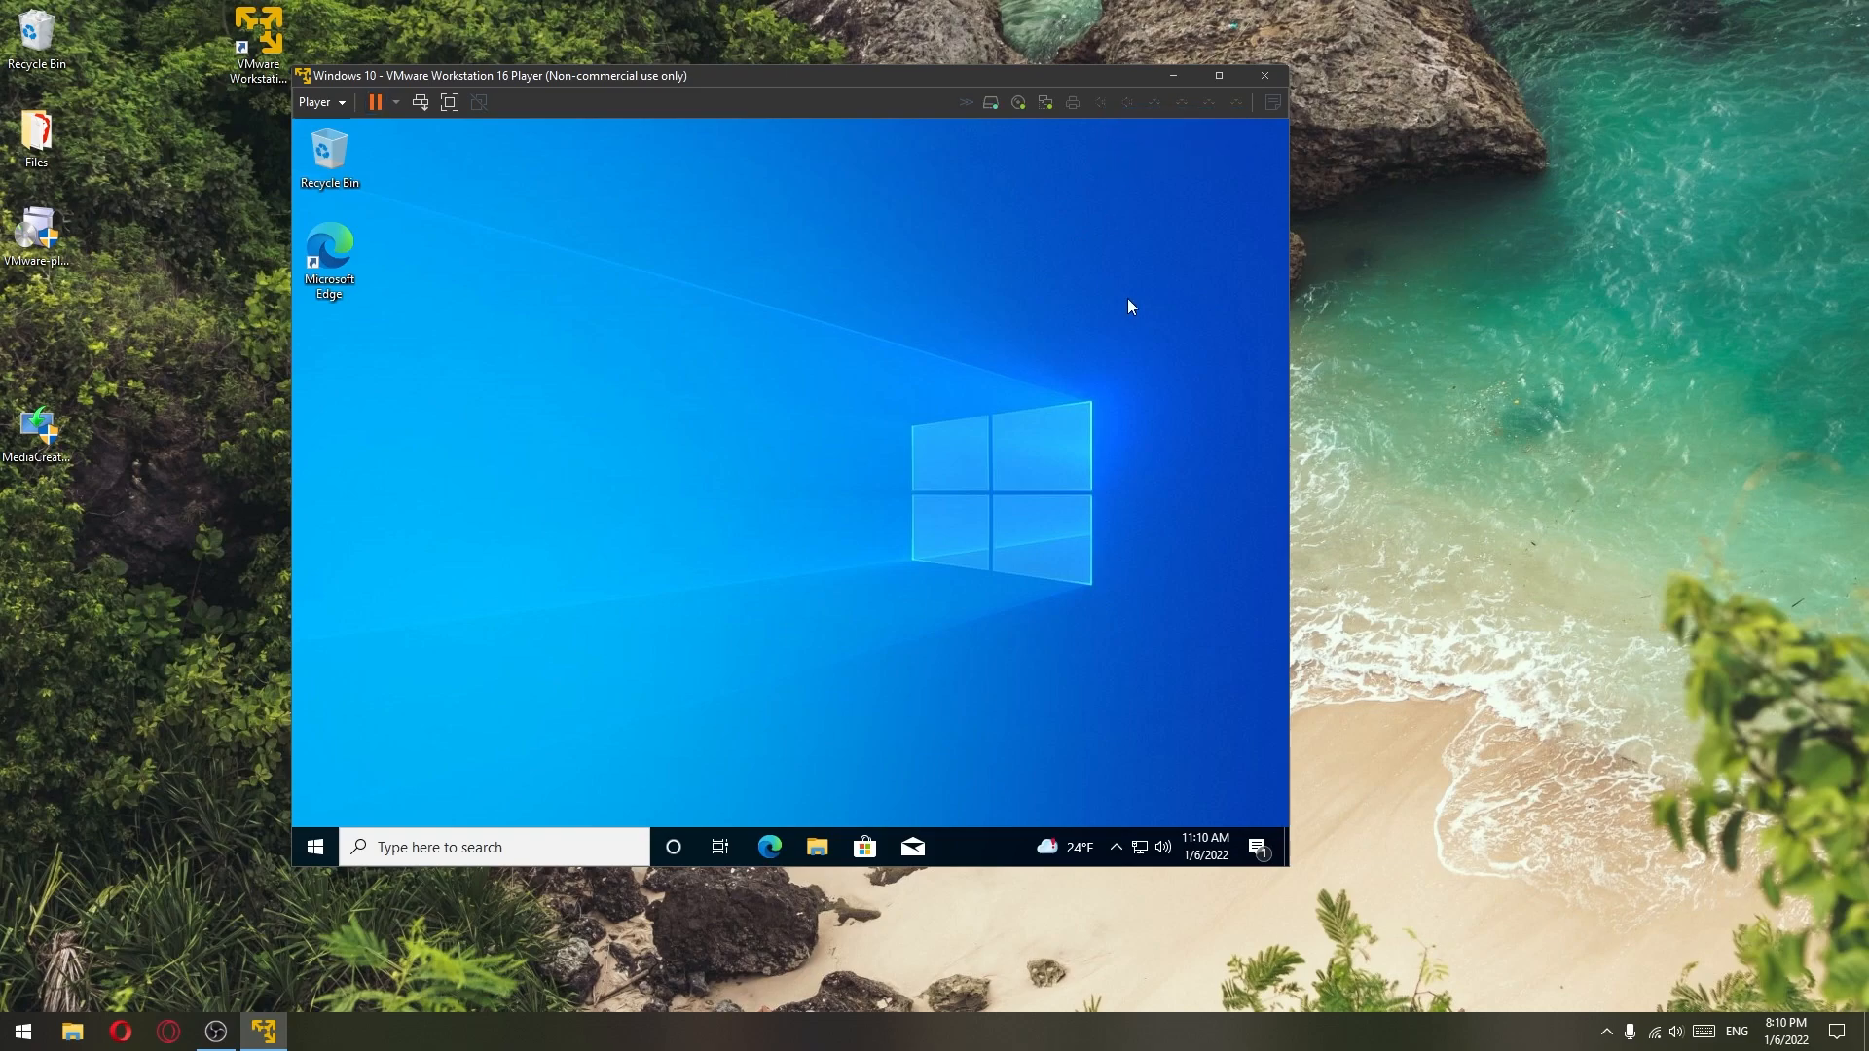
click(1097, 103)
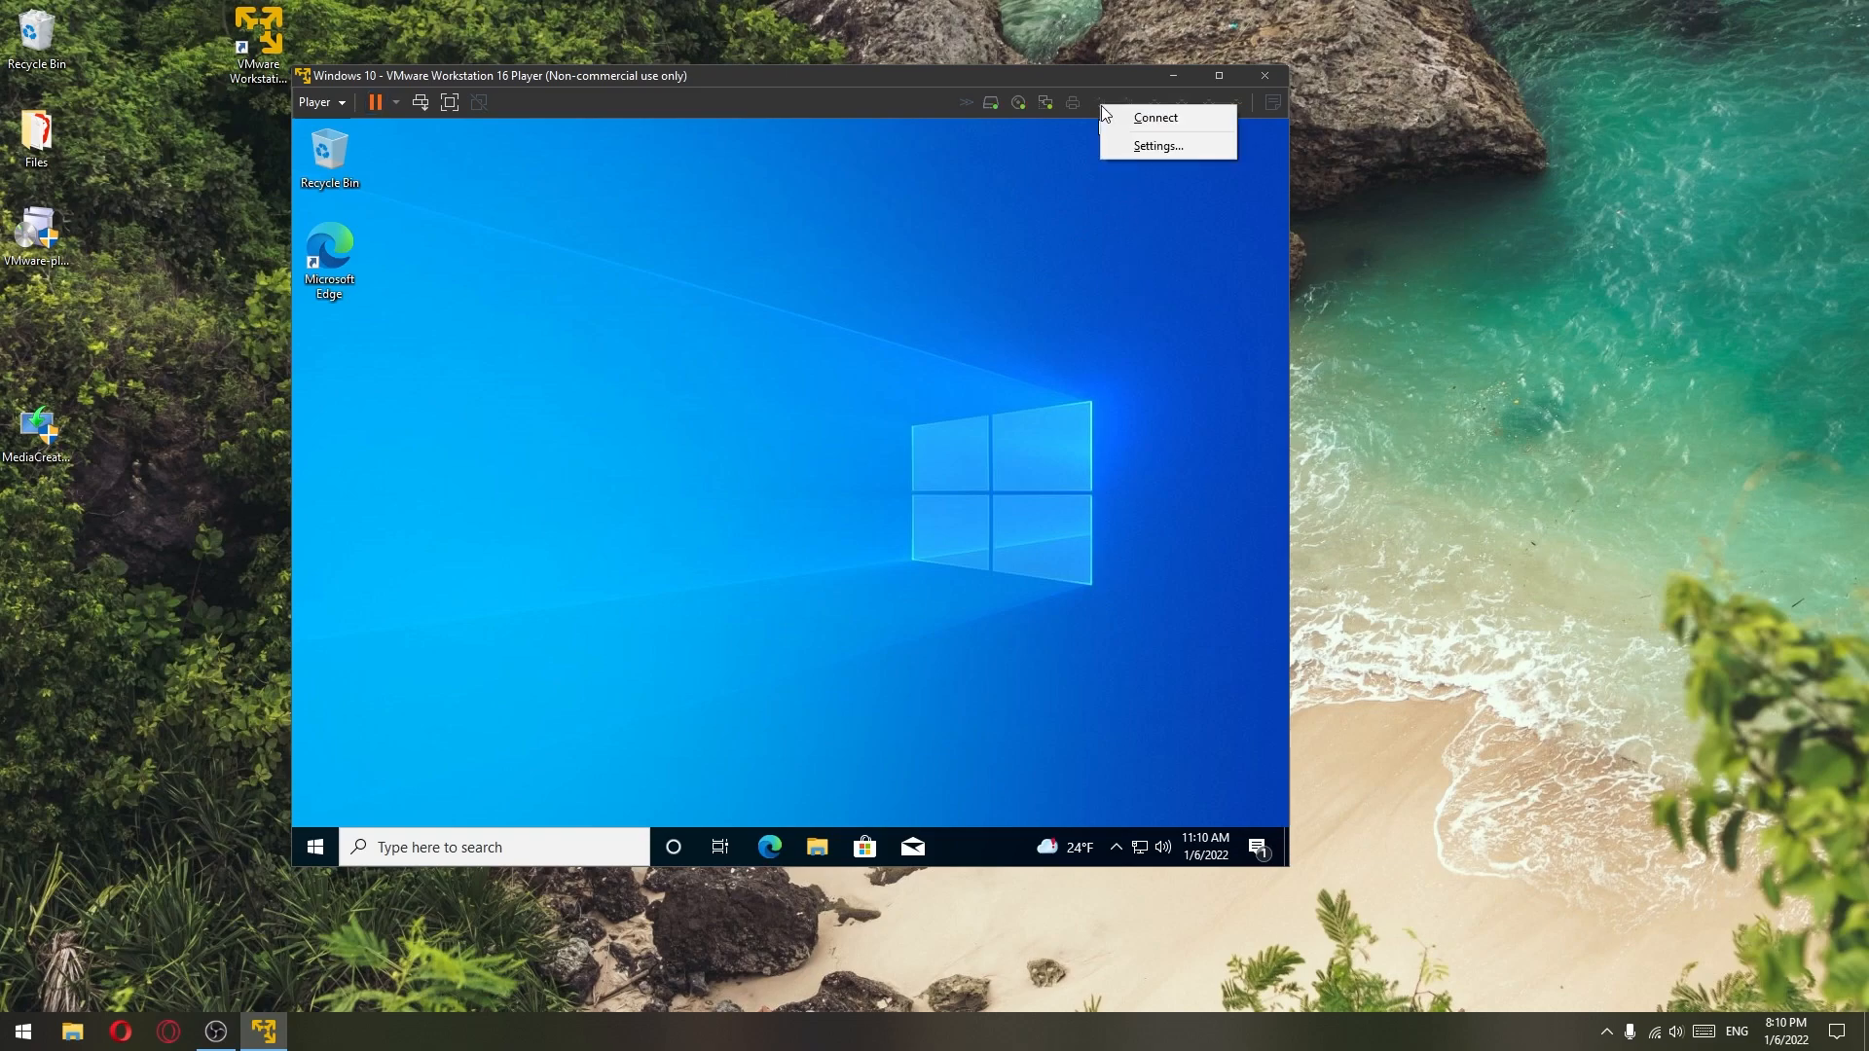
click(1164, 123)
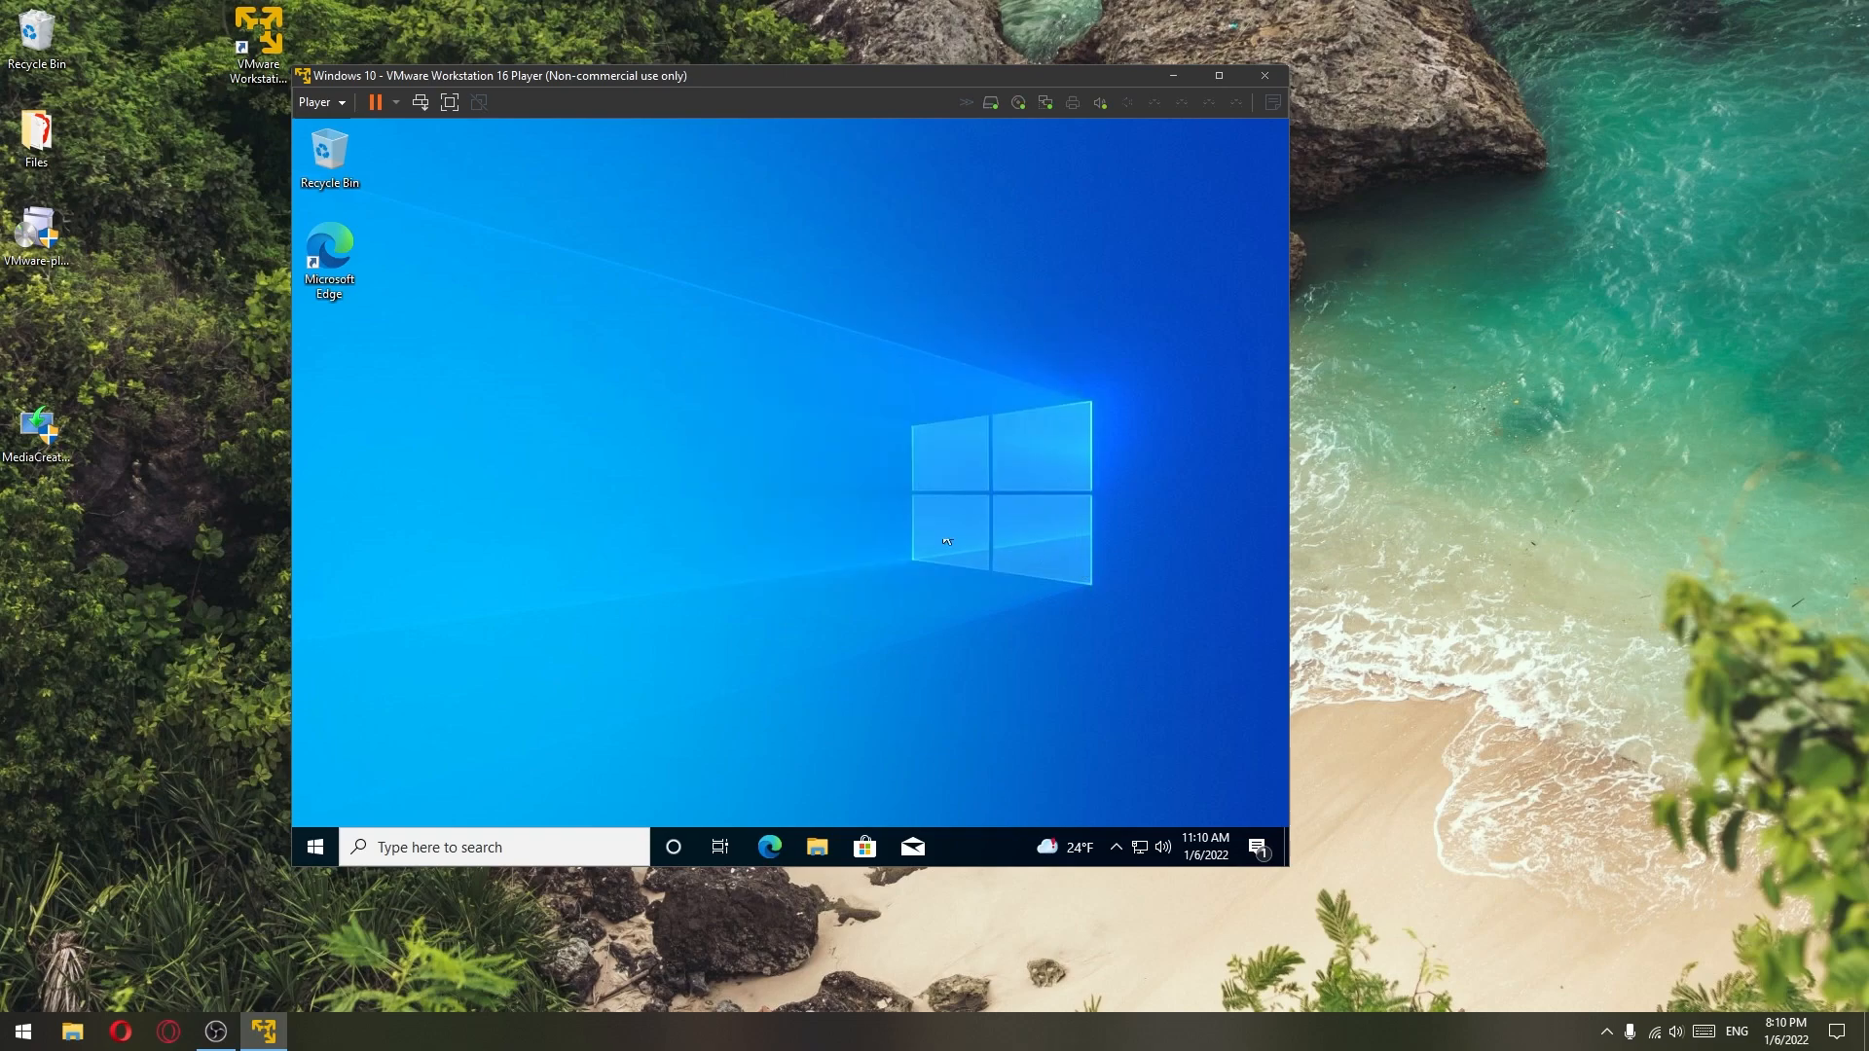
drag(647, 100, 775, 126)
- Shut down the Windows 10 guest from the Start button's right-click menu
click(417, 124)
click(803, 210)
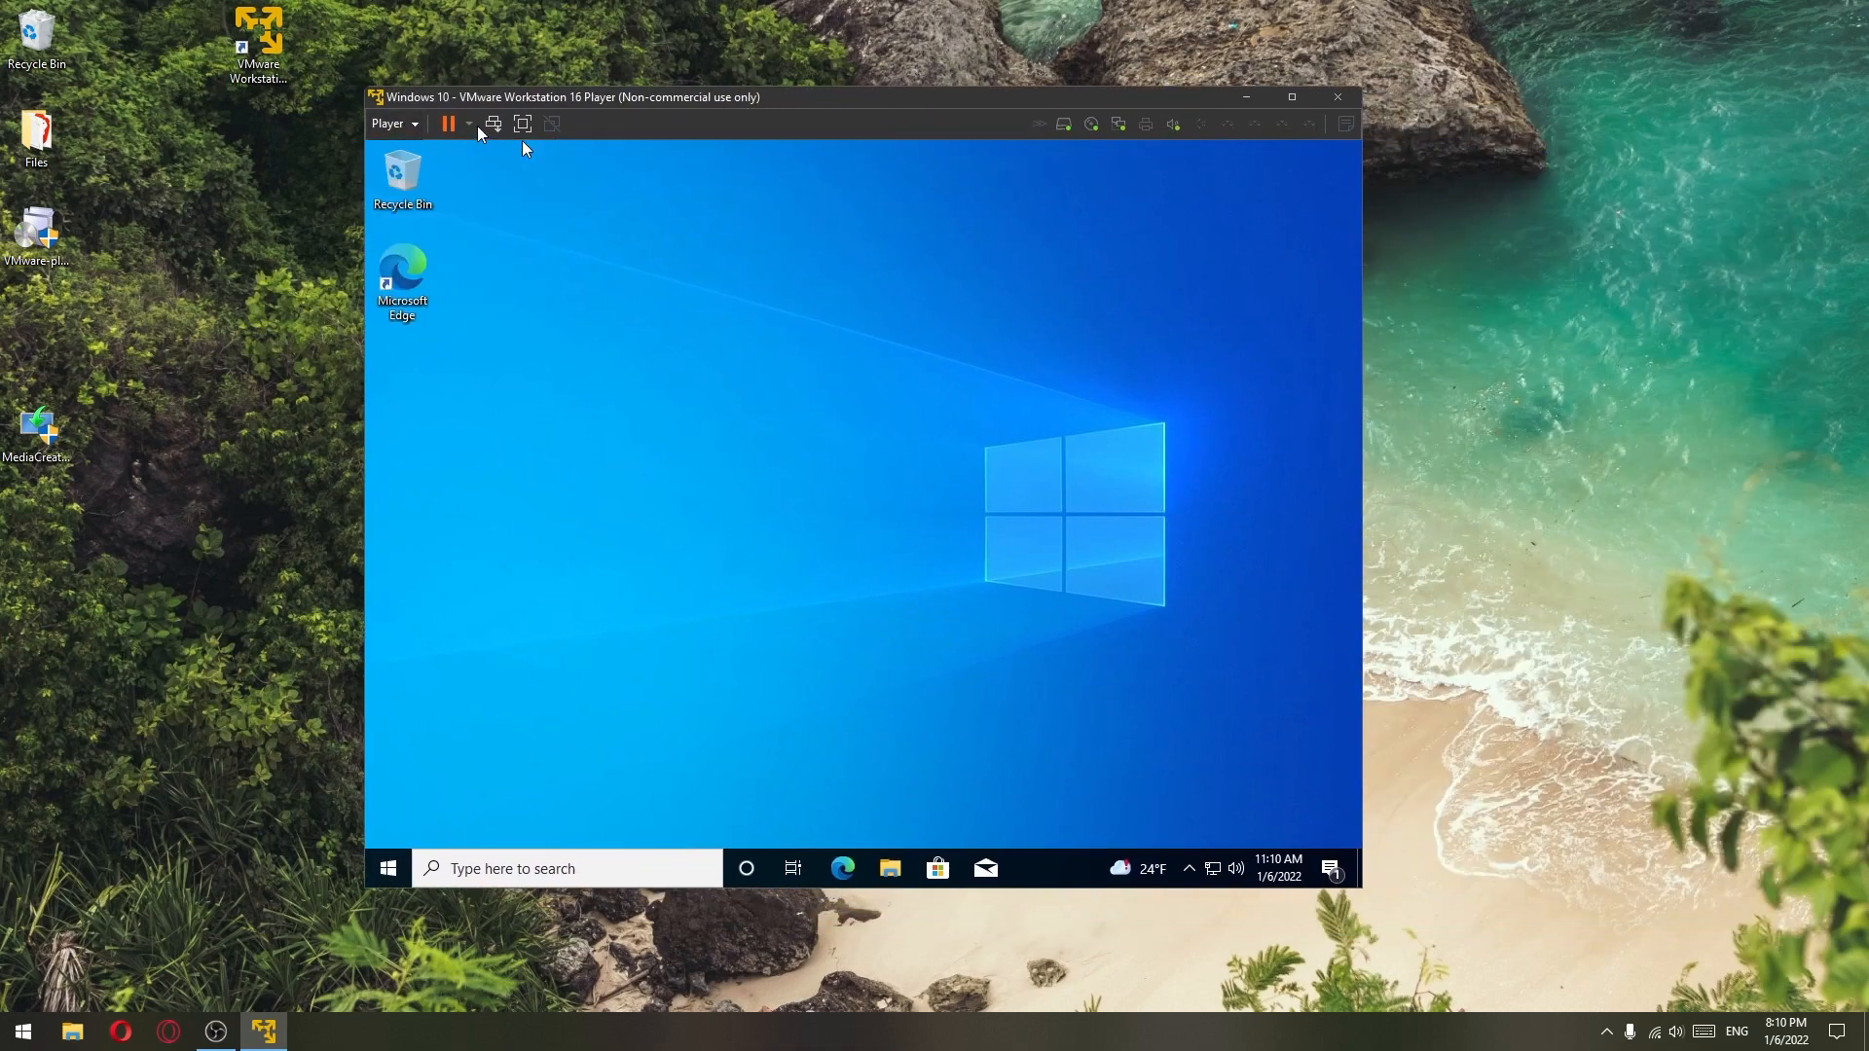
right_click(376, 864)
mouse_move(499, 806)
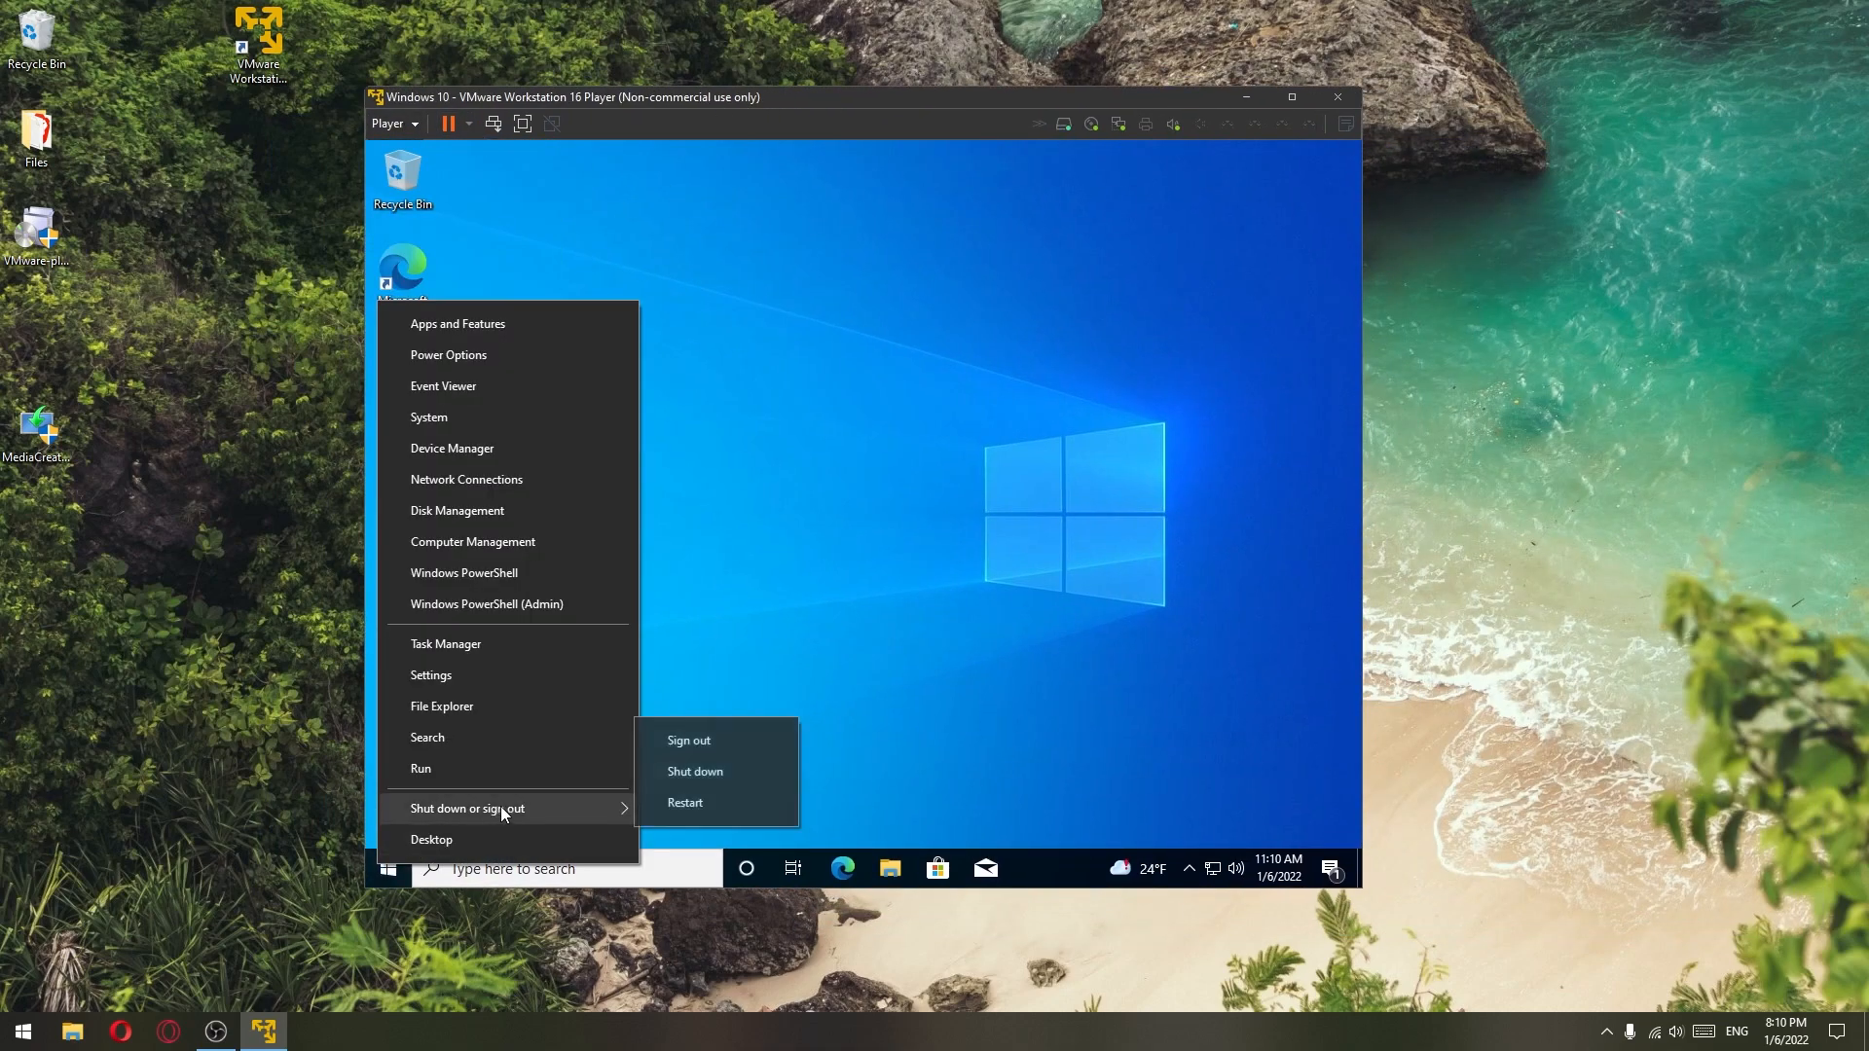
click(732, 774)
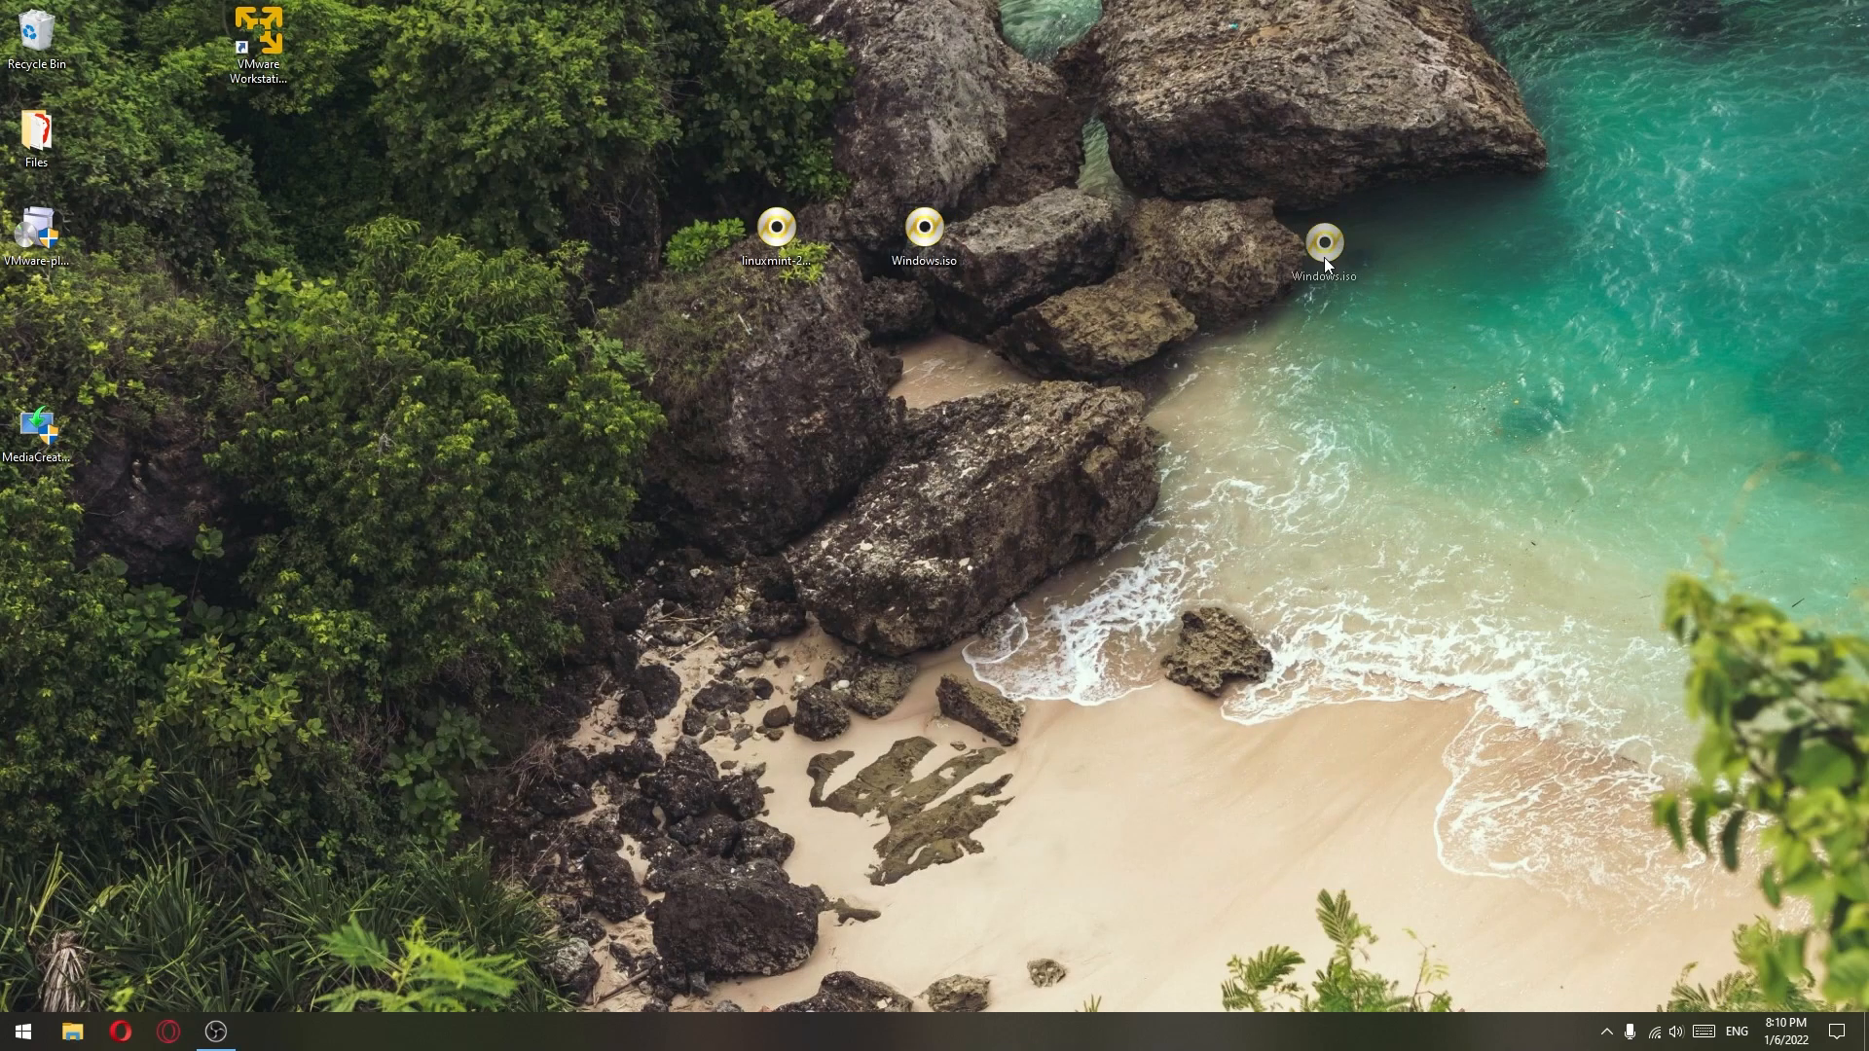
- Rearrange the ISO files on the desktop and relaunch VMware Workstation 16 Player
drag(1324, 257, 1354, 255)
drag(764, 235, 915, 252)
mouse_move(768, 153)
mouse_down()
mouse_move(1066, 382)
mouse_move(817, 228)
mouse_up()
click(282, 39)
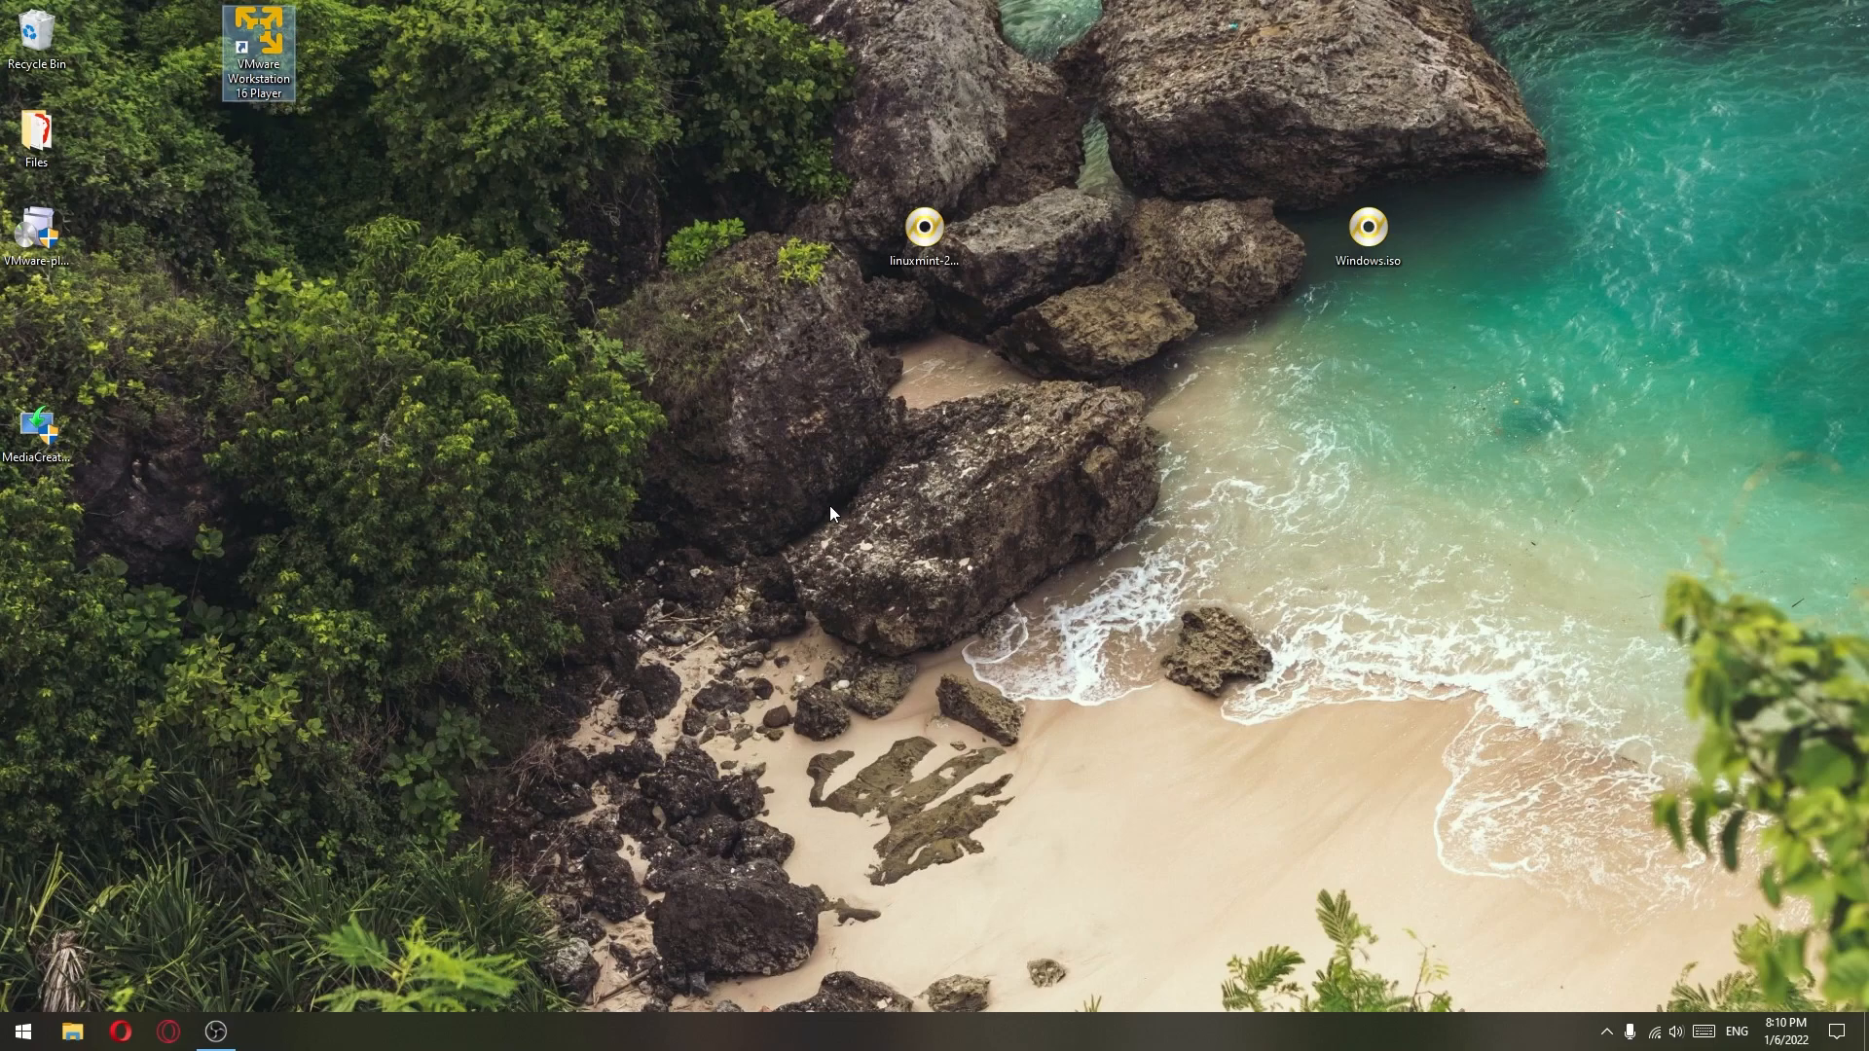
key(Return)
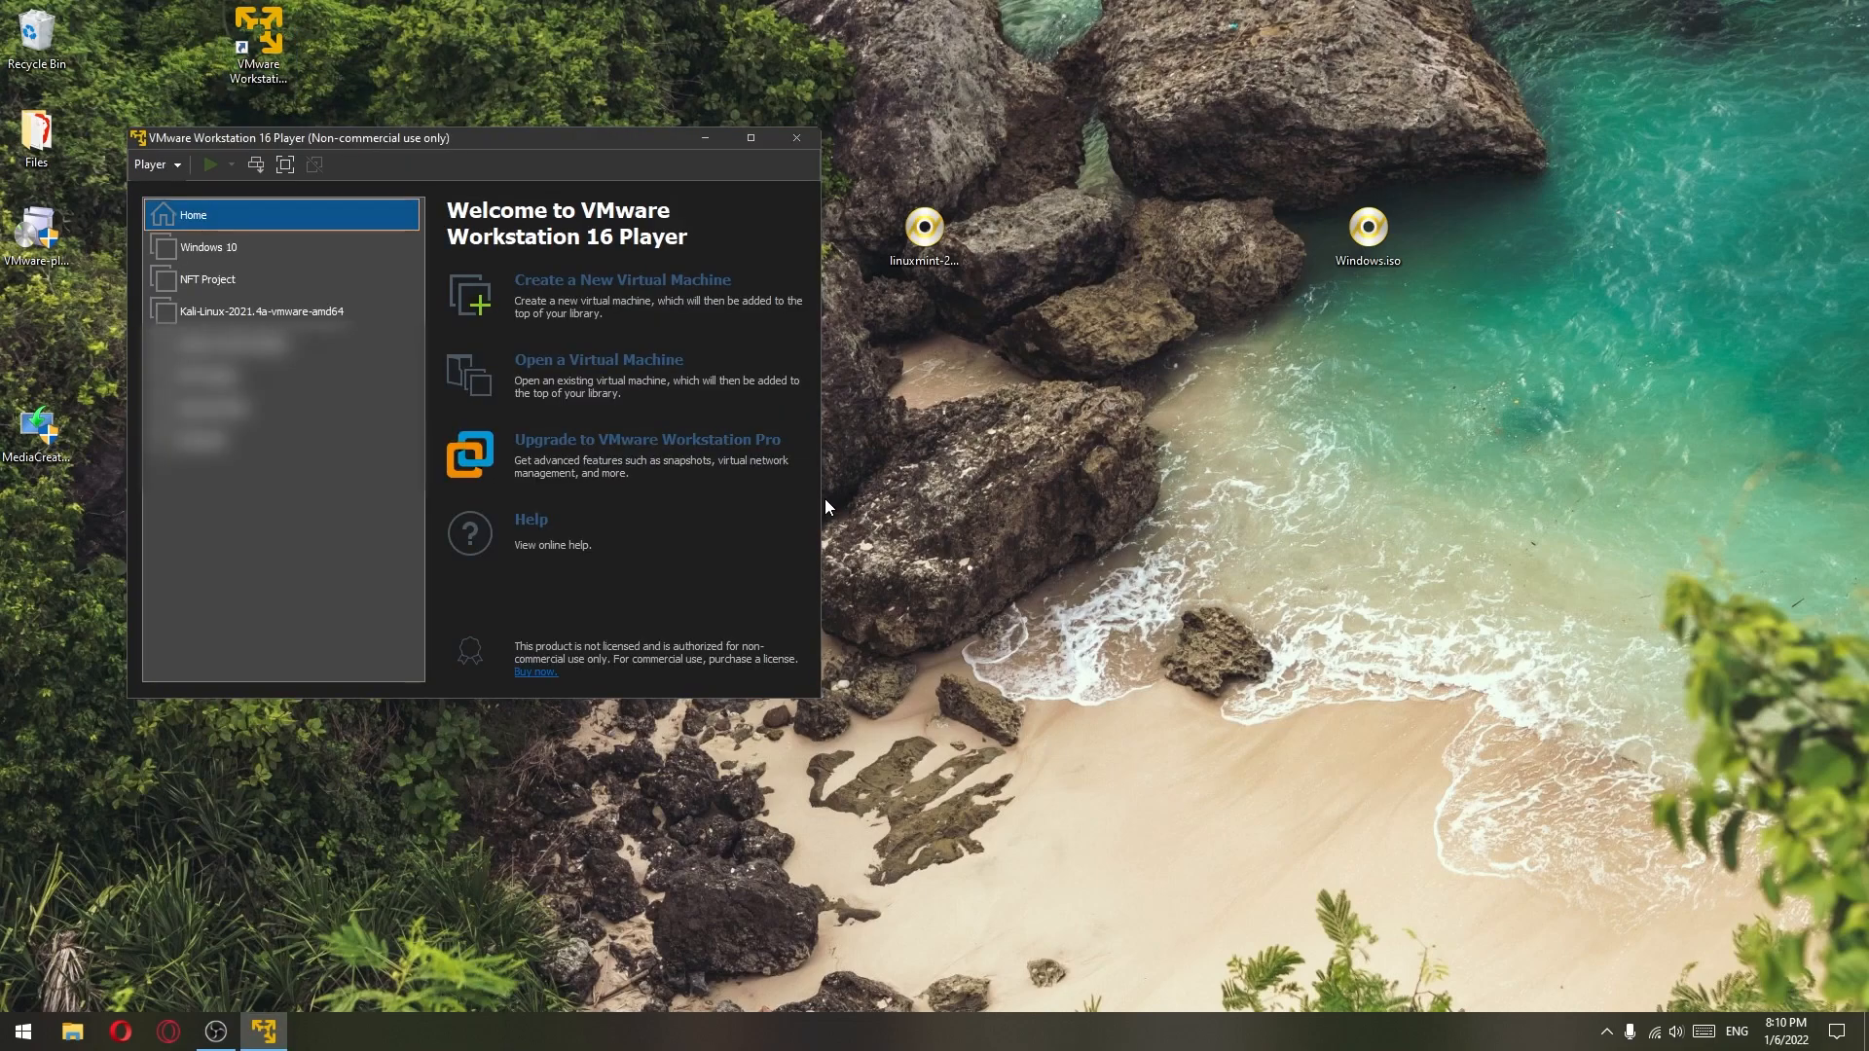
- Start a new virtual machine using the linuxmint ISO as the installer disc image
click(610, 285)
drag(454, 217, 1185, 262)
click(1366, 490)
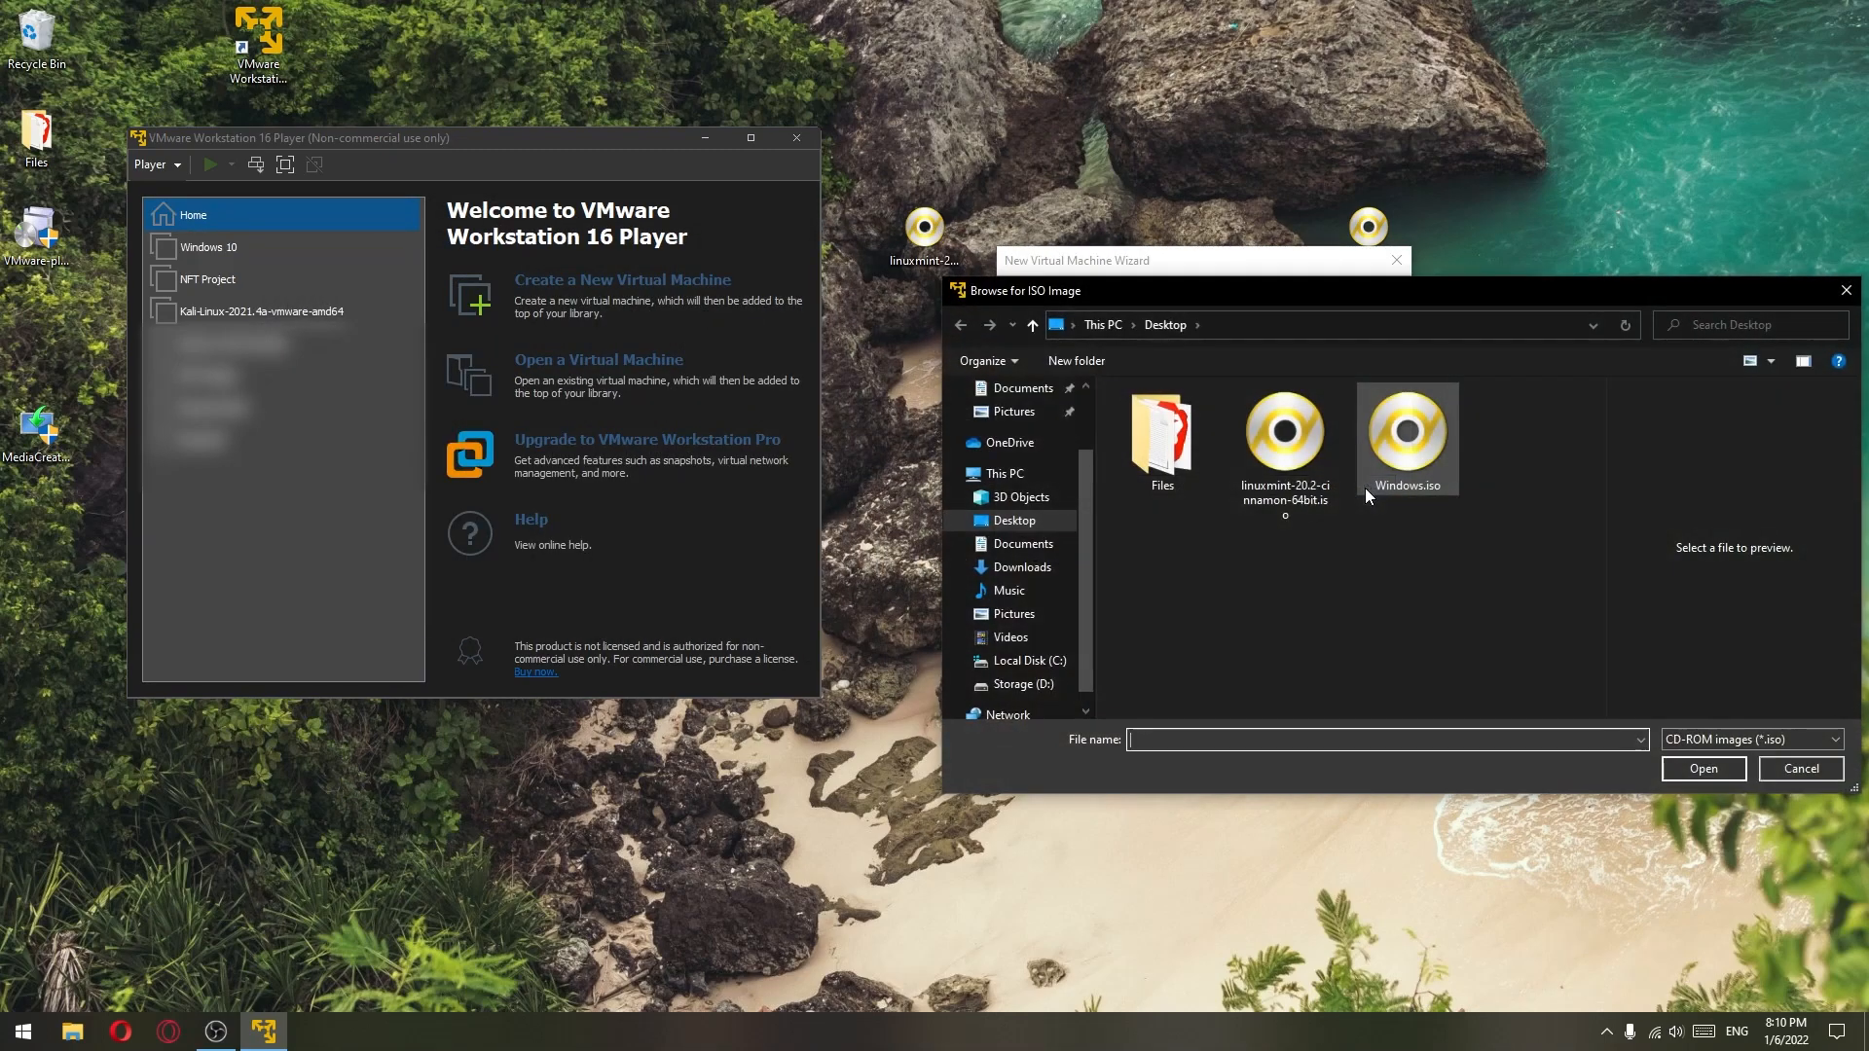
click(1278, 458)
click(1684, 771)
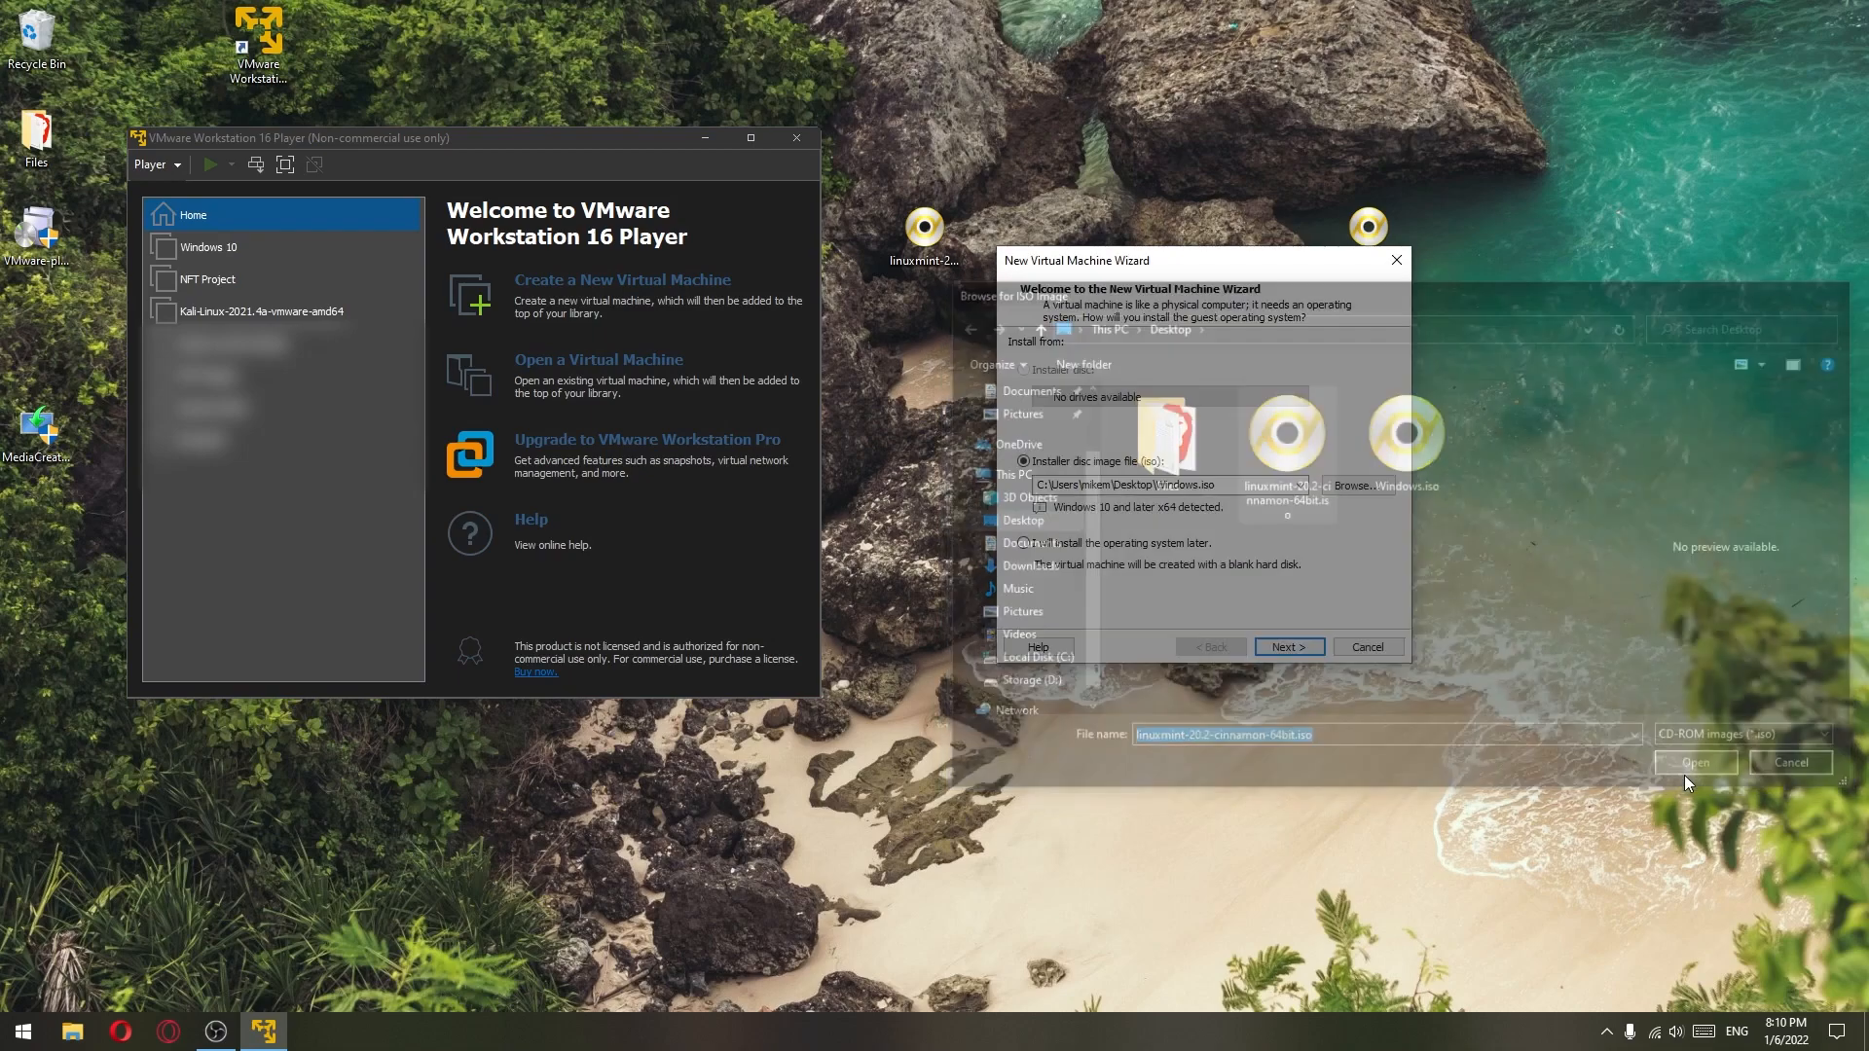
click(1290, 647)
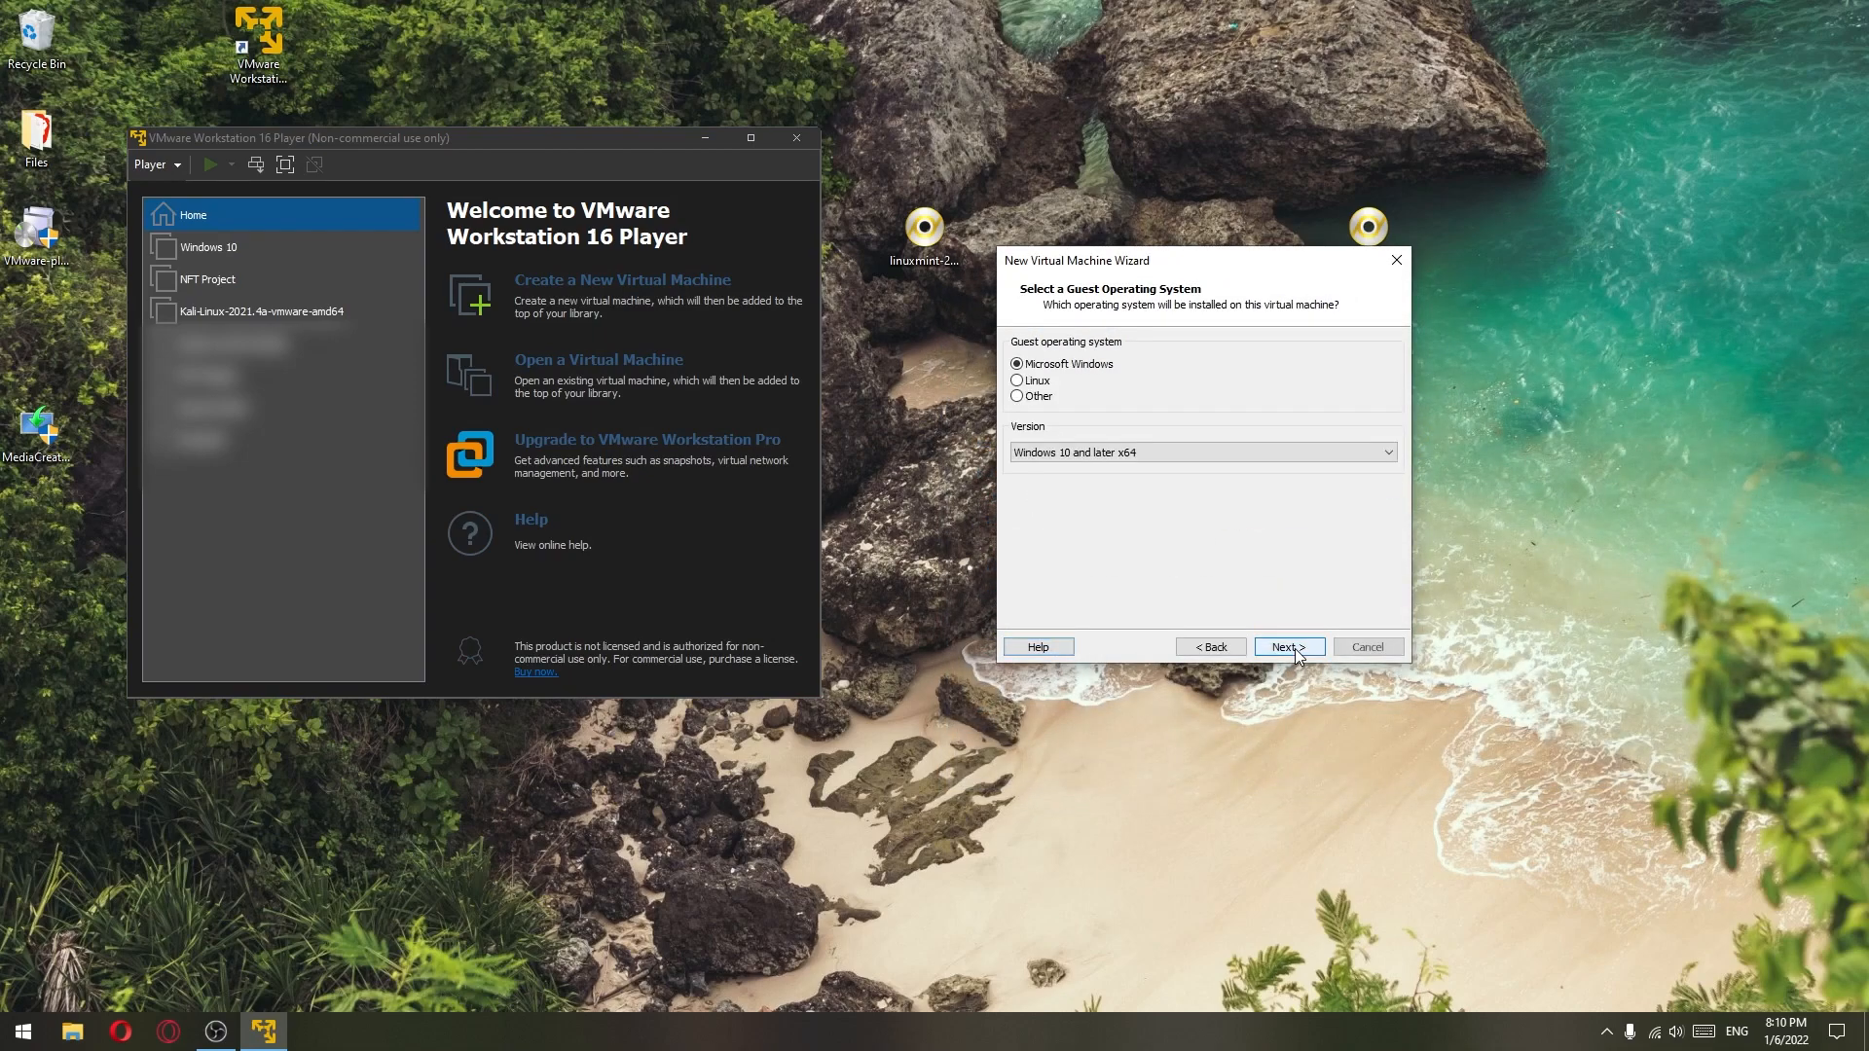
- Set the guest OS to Linux, version Other Linux 2.4.x kernel 64-bit
drag(1216, 268, 1199, 294)
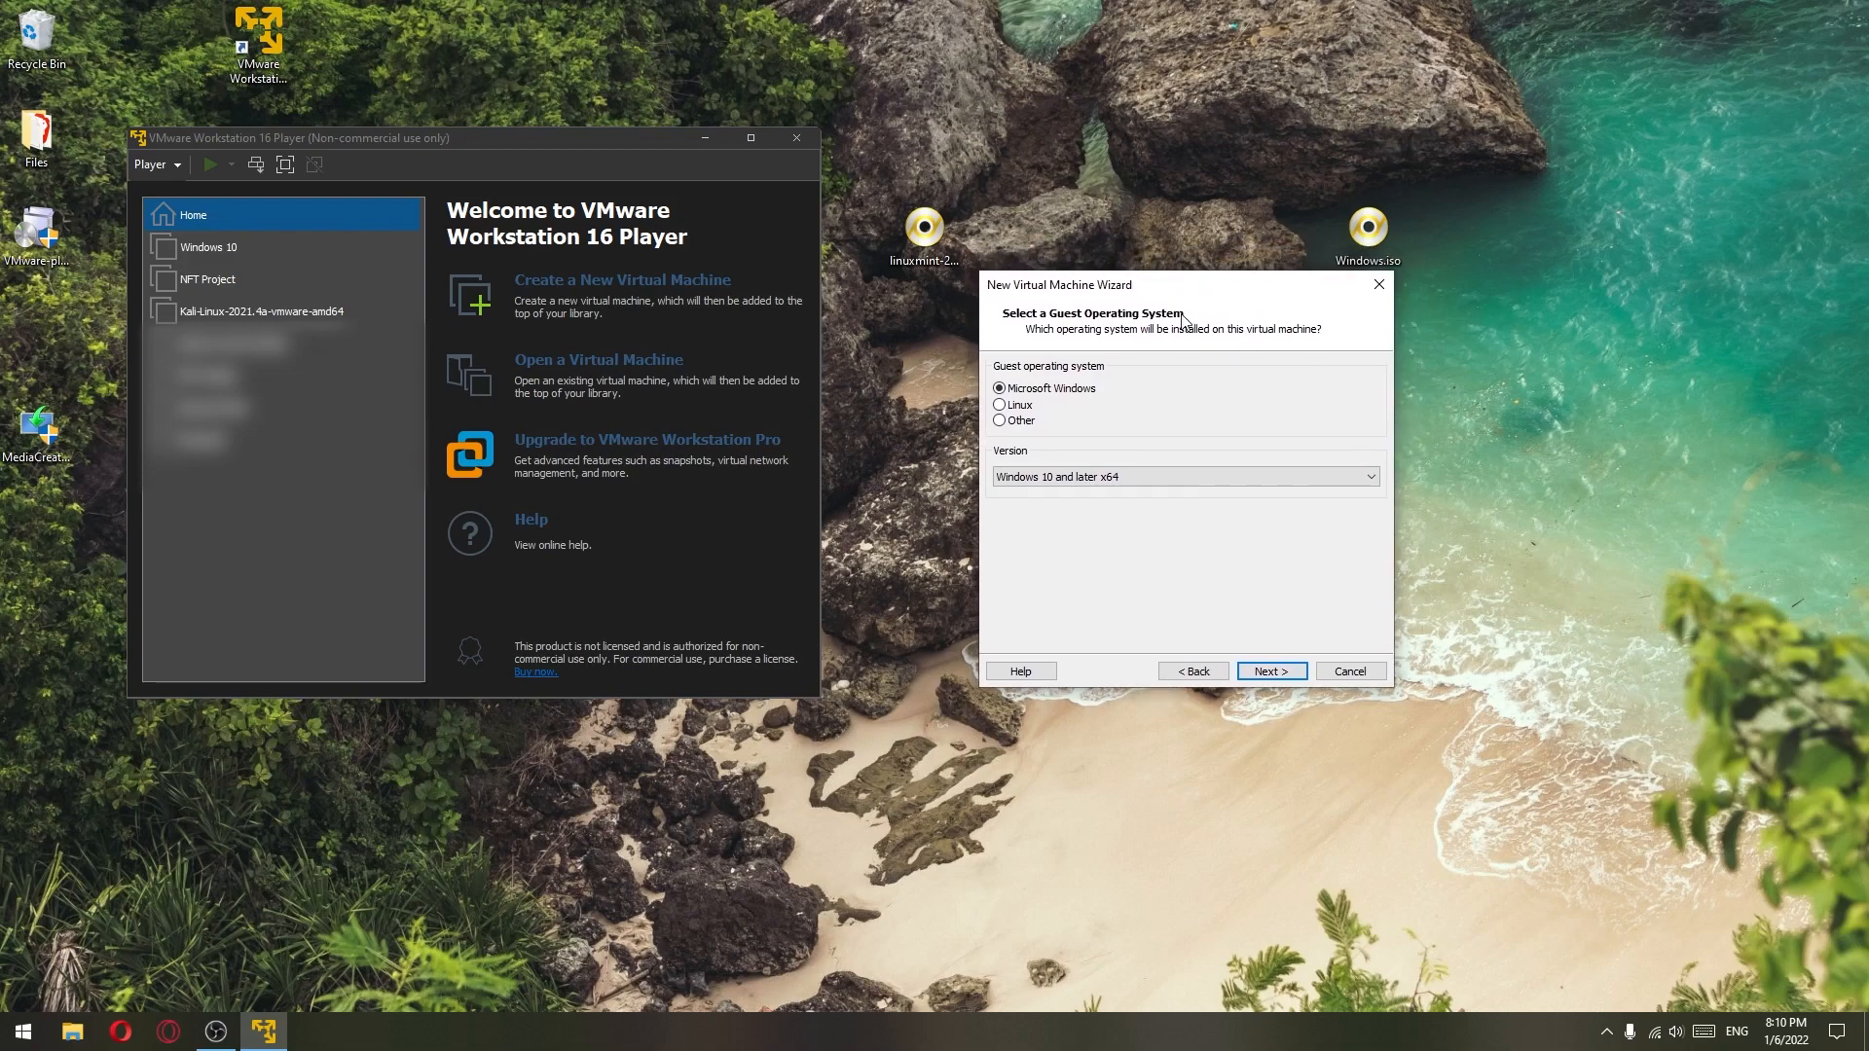
click(1005, 406)
click(1080, 477)
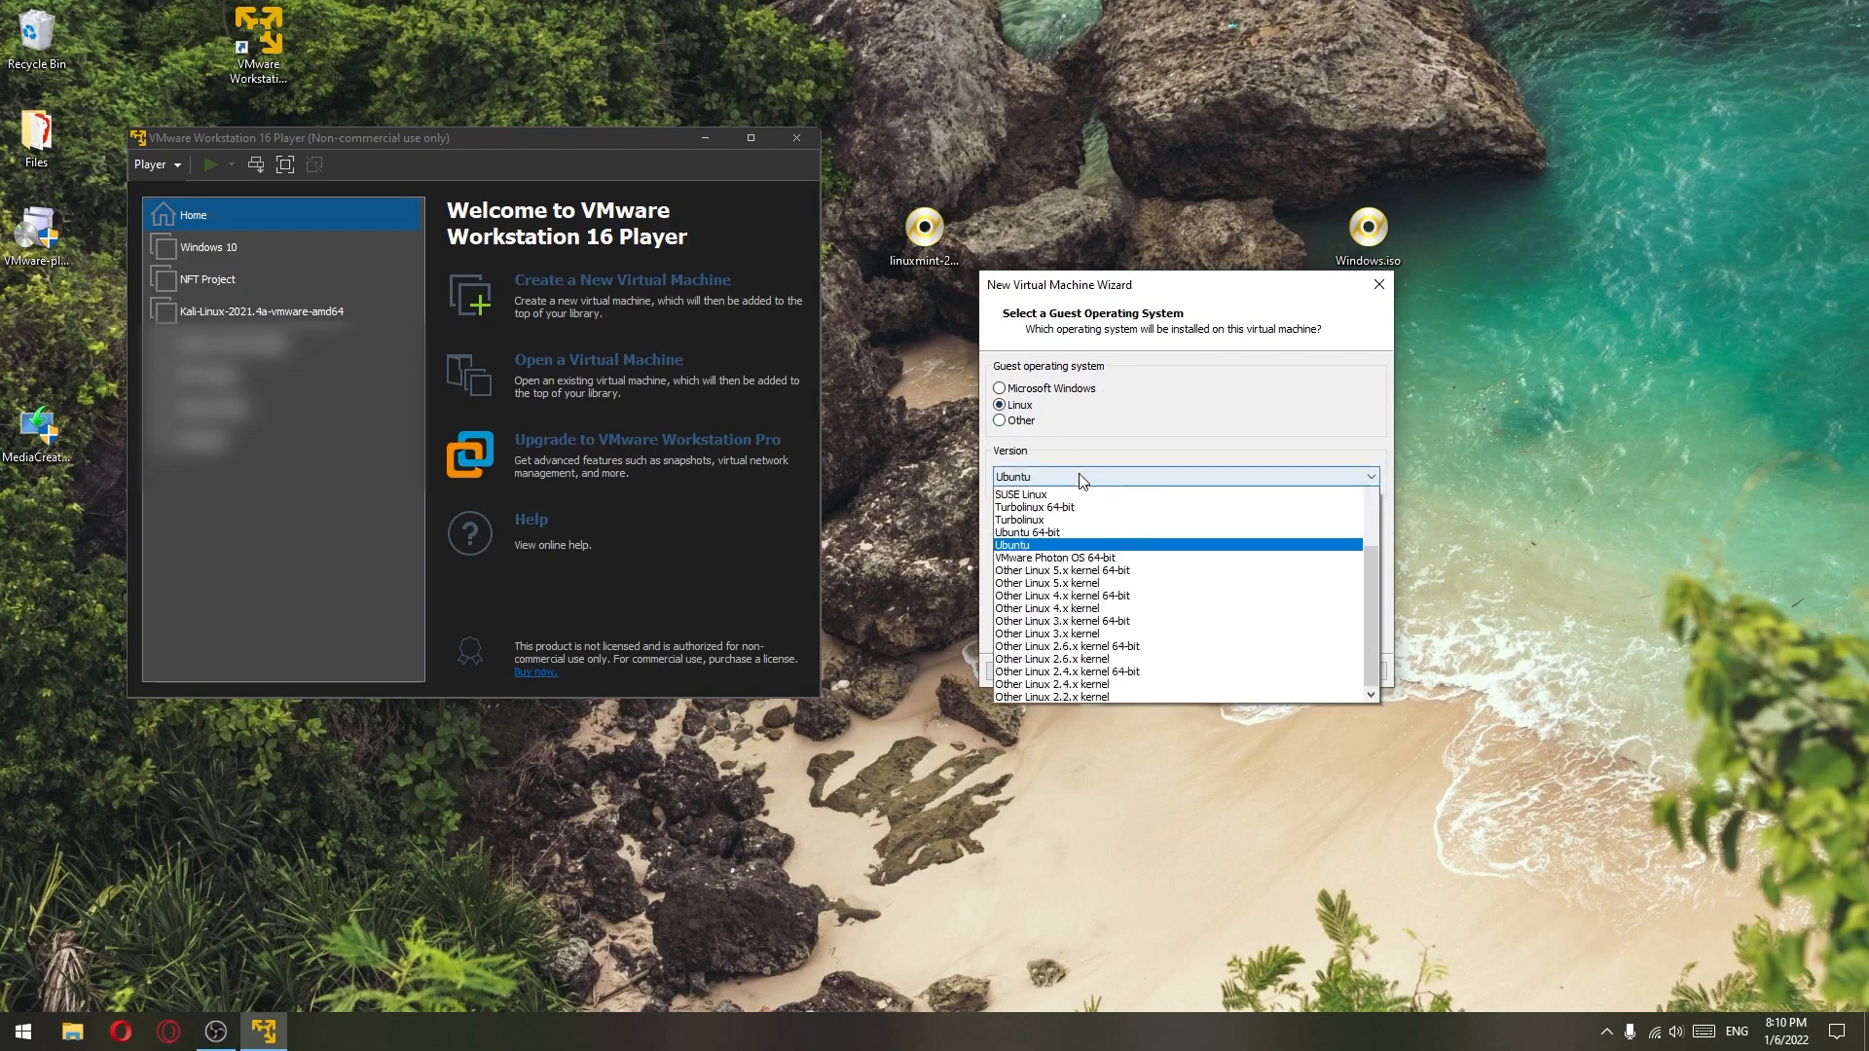
scroll(1100, 589, up, 12)
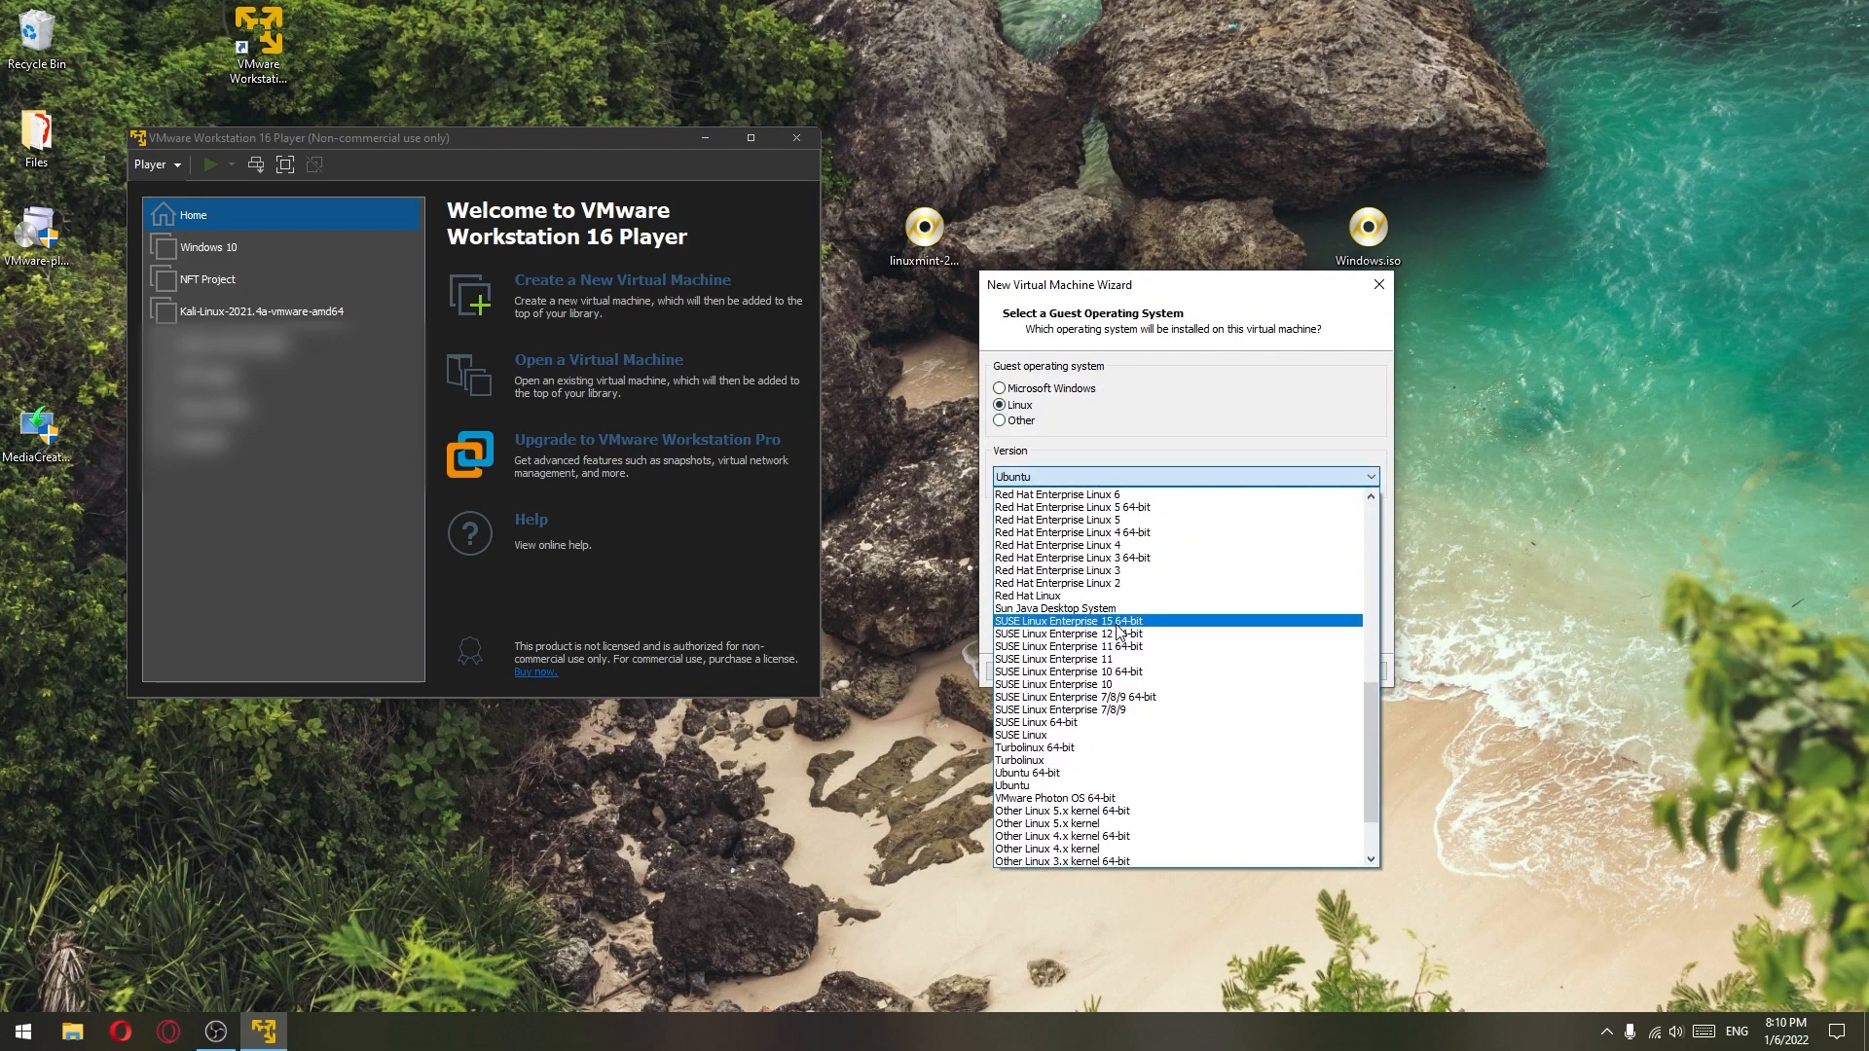
scroll(1147, 634, down, 12)
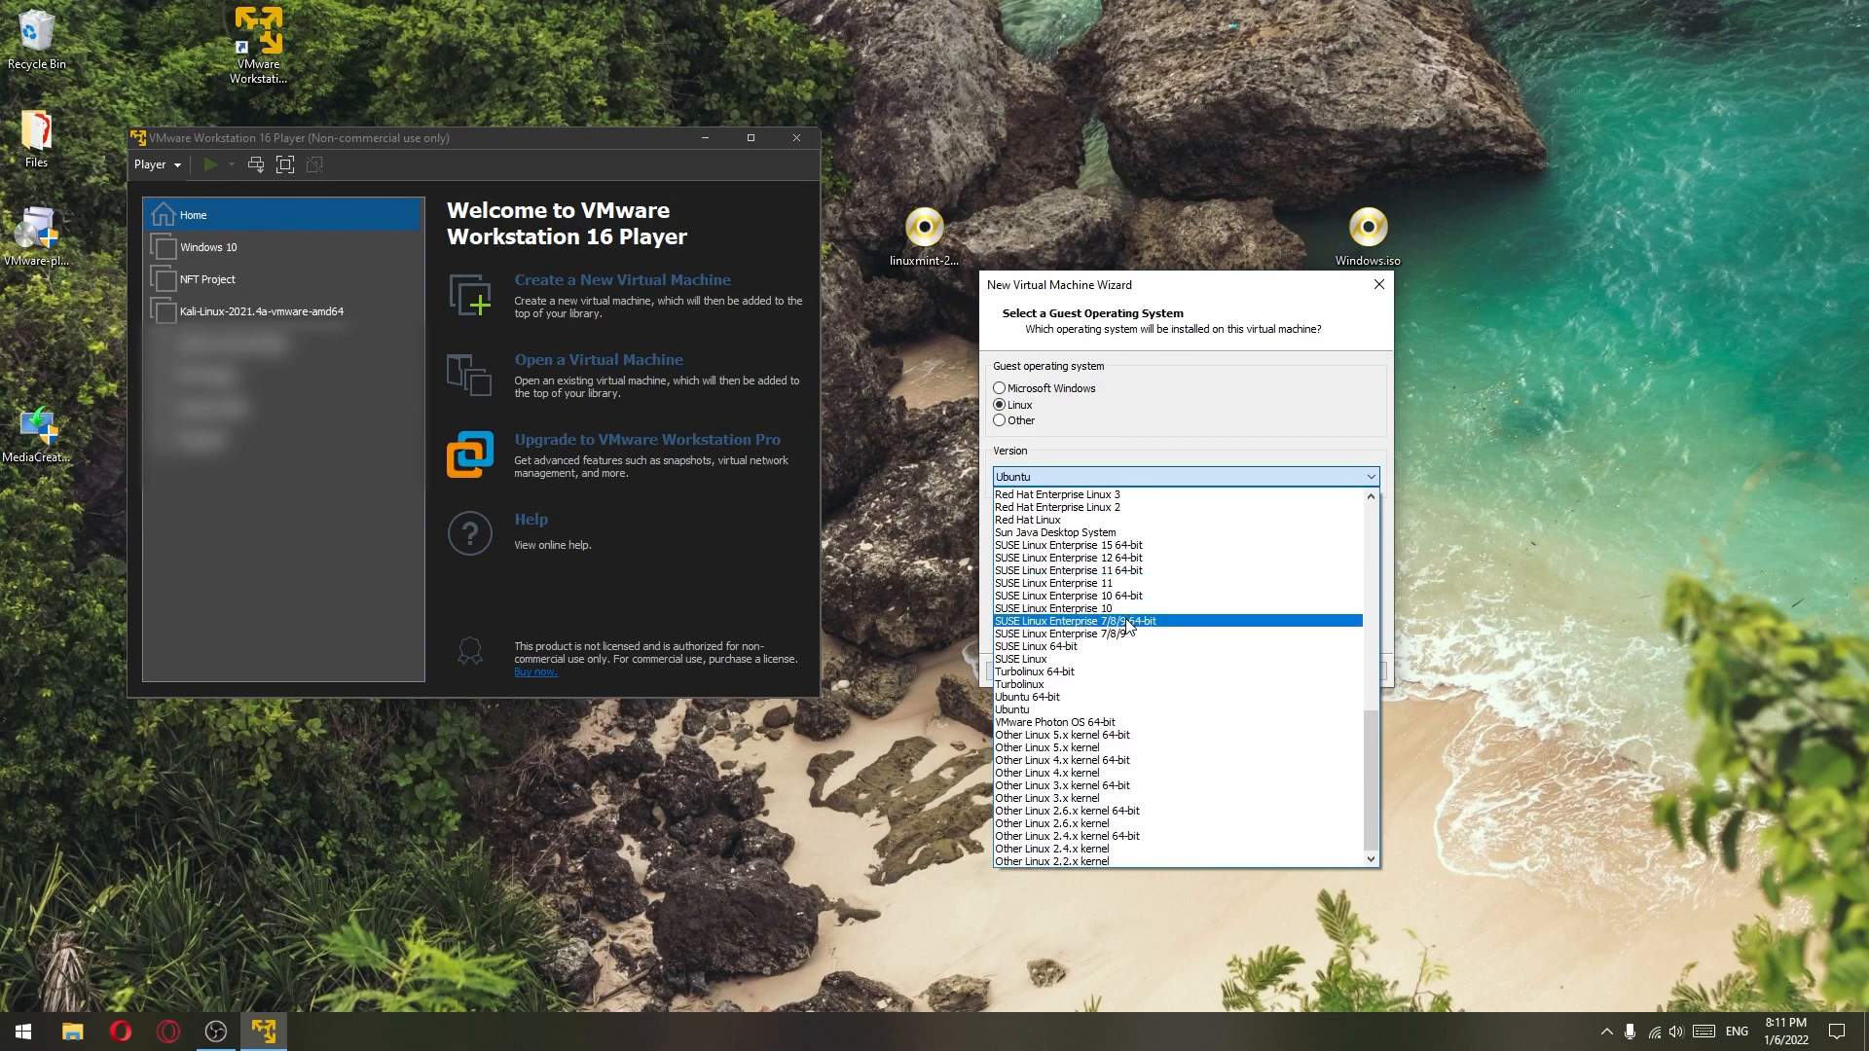
click(1182, 409)
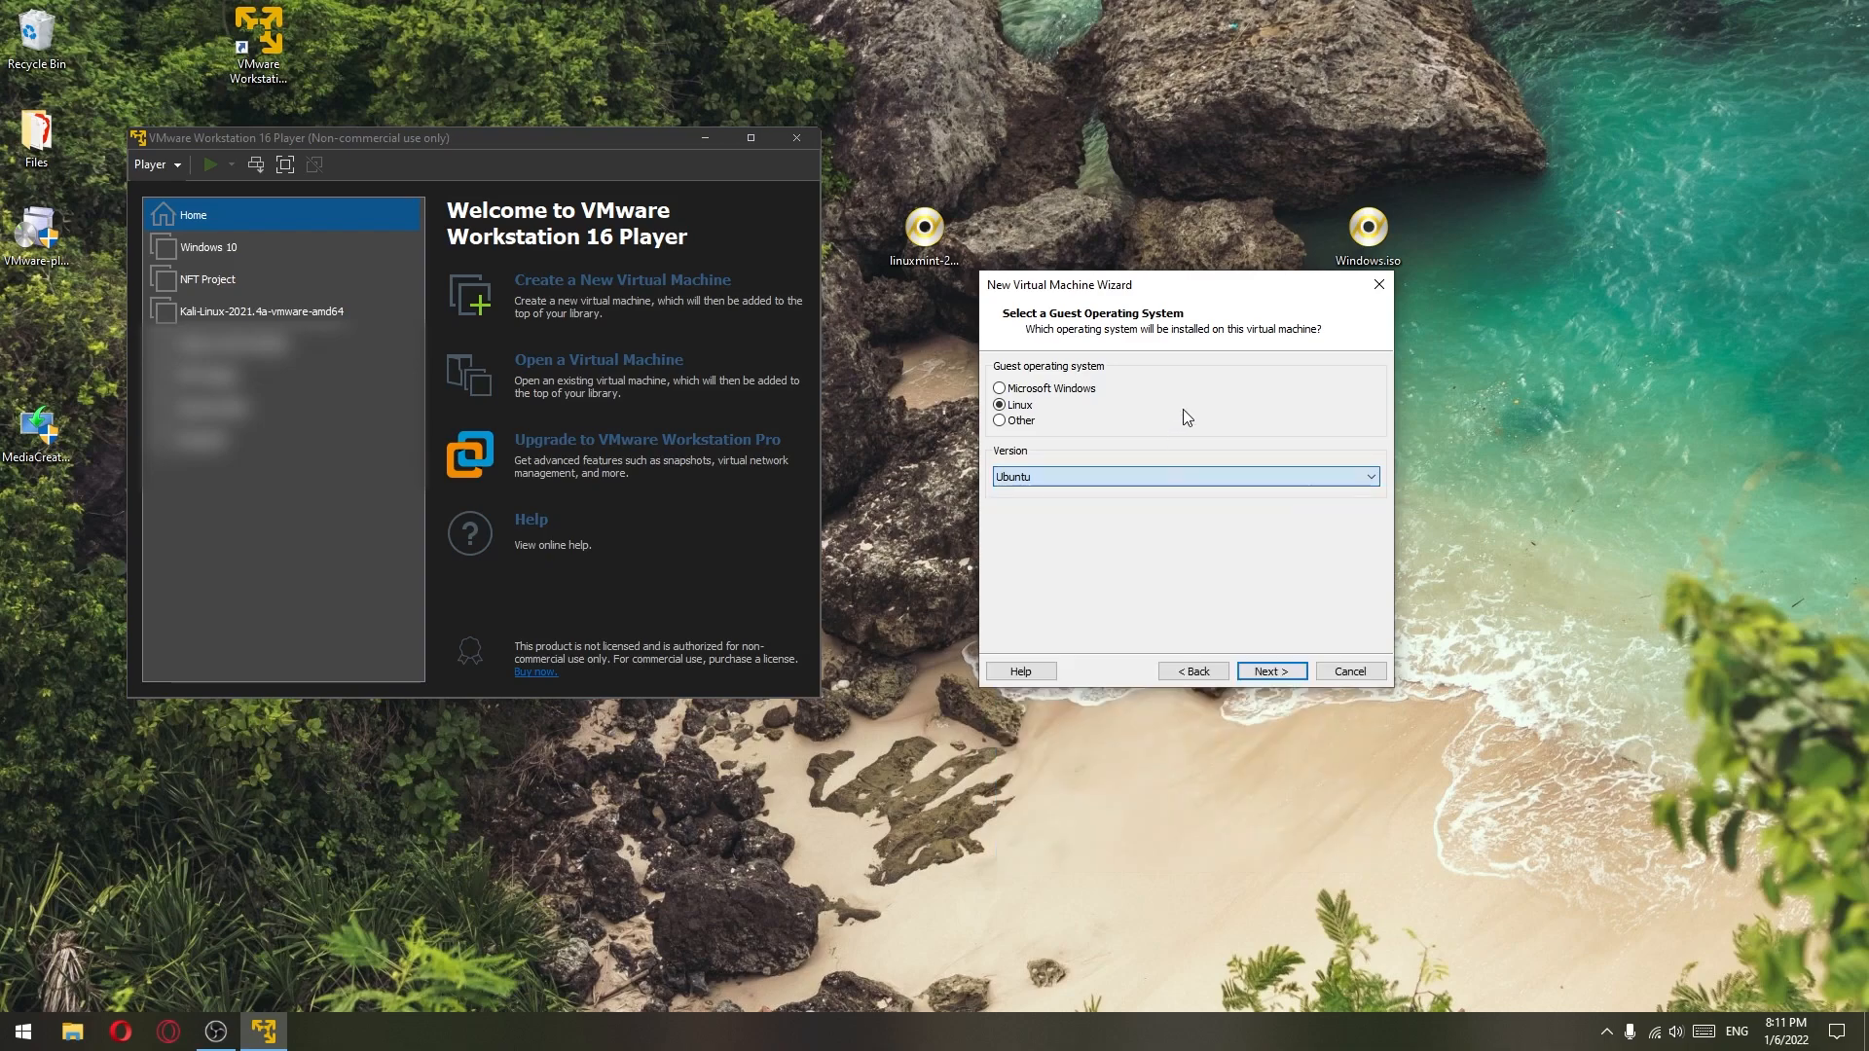
click(1012, 421)
click(1014, 405)
click(1076, 477)
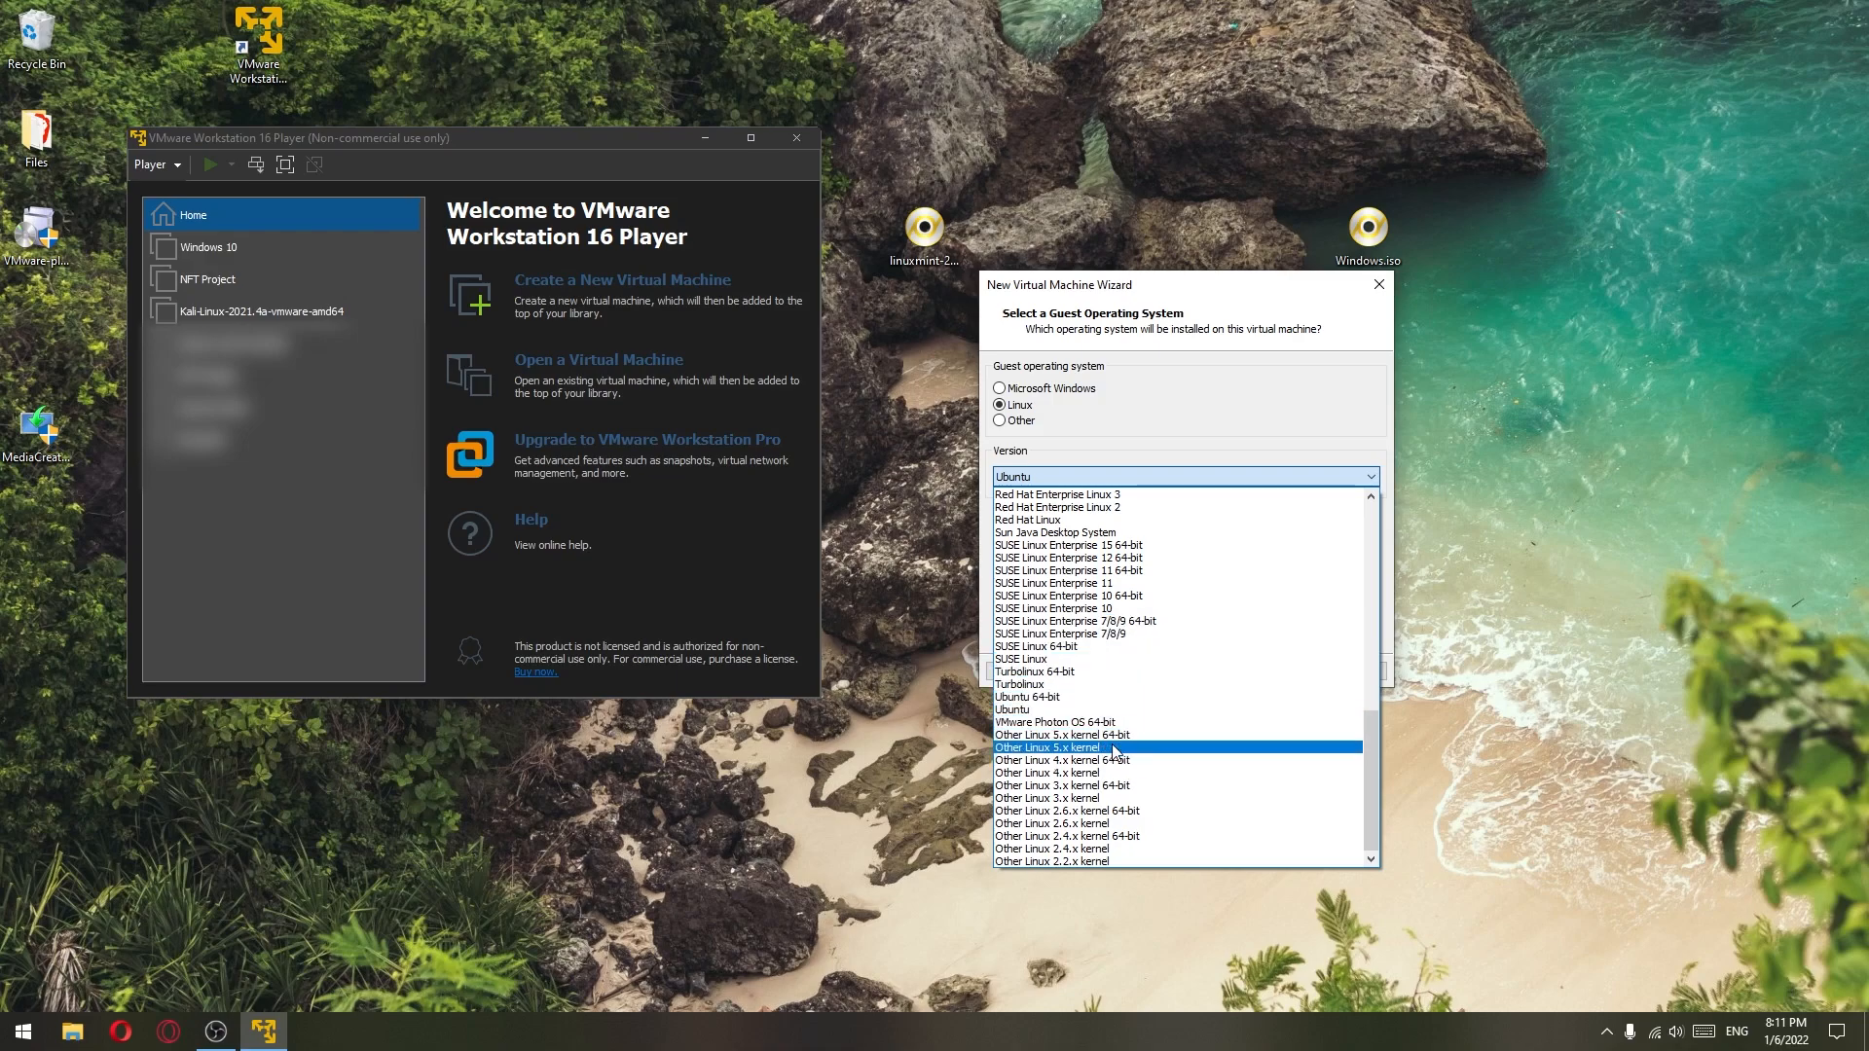
click(1199, 436)
click(1115, 477)
click(1116, 476)
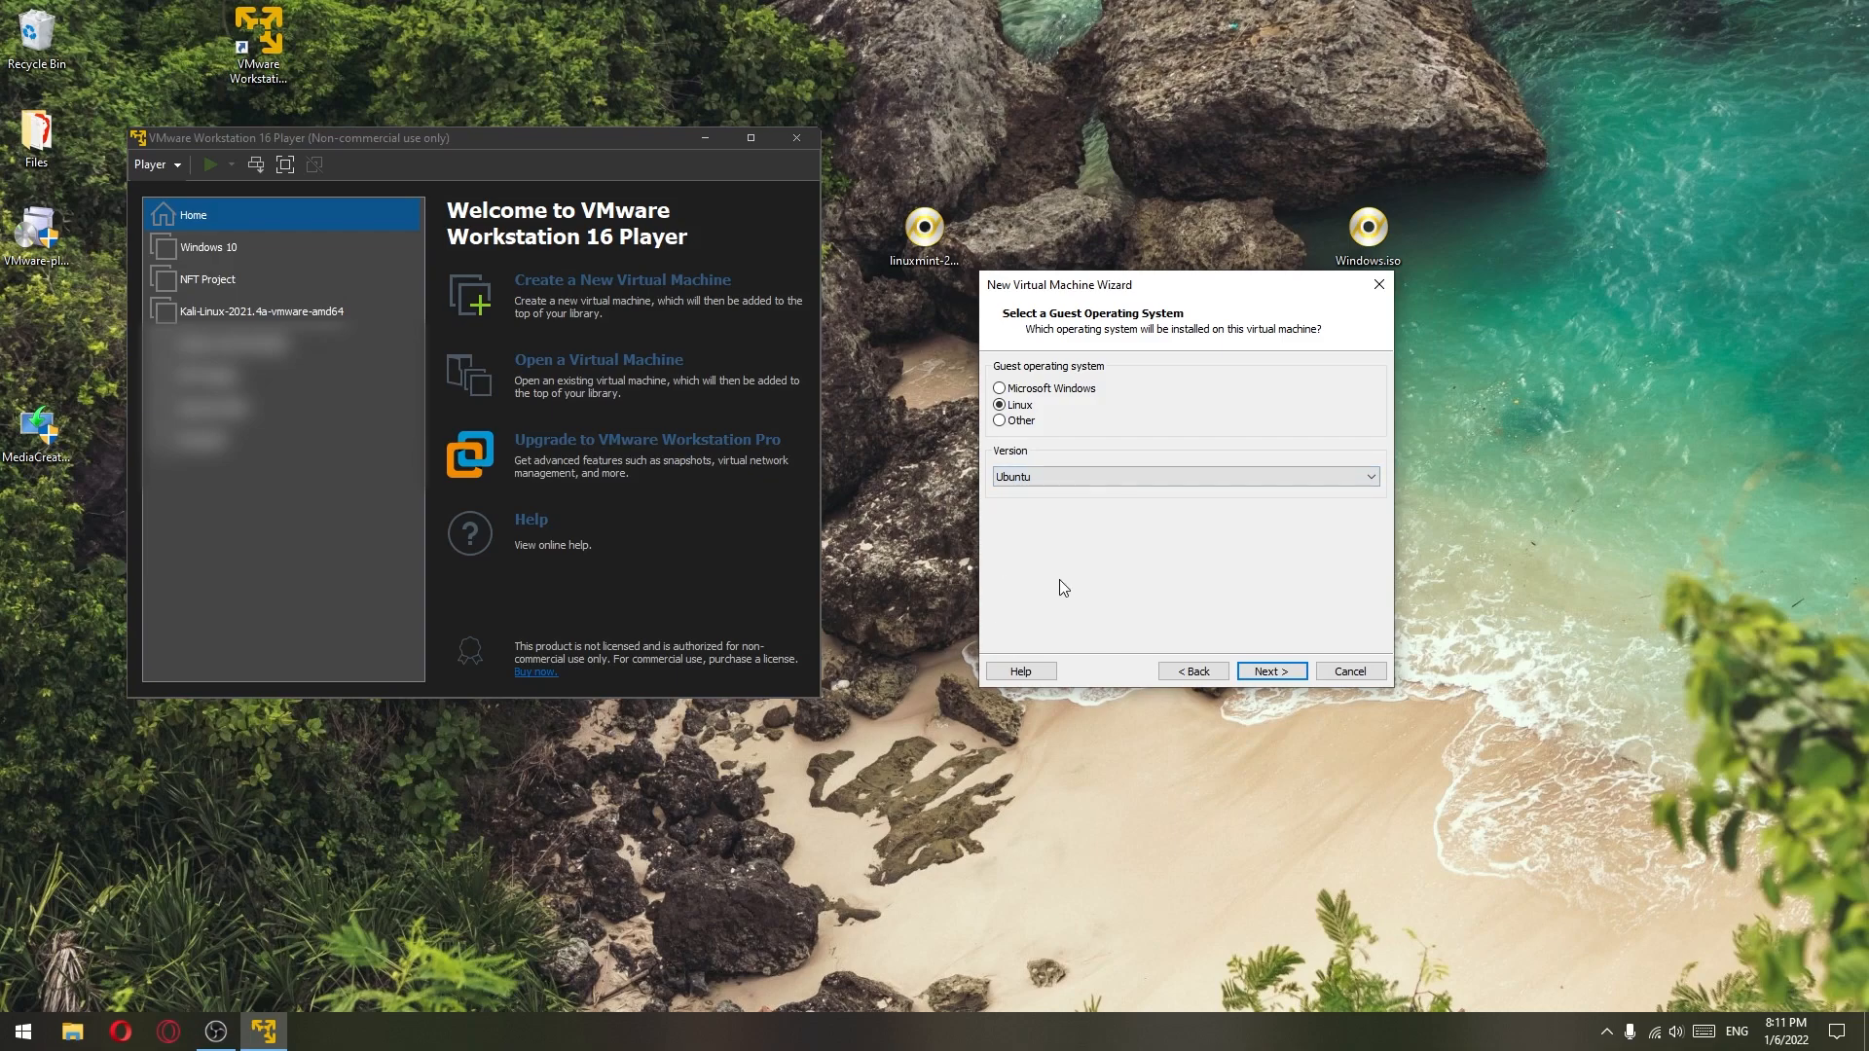
click(1090, 475)
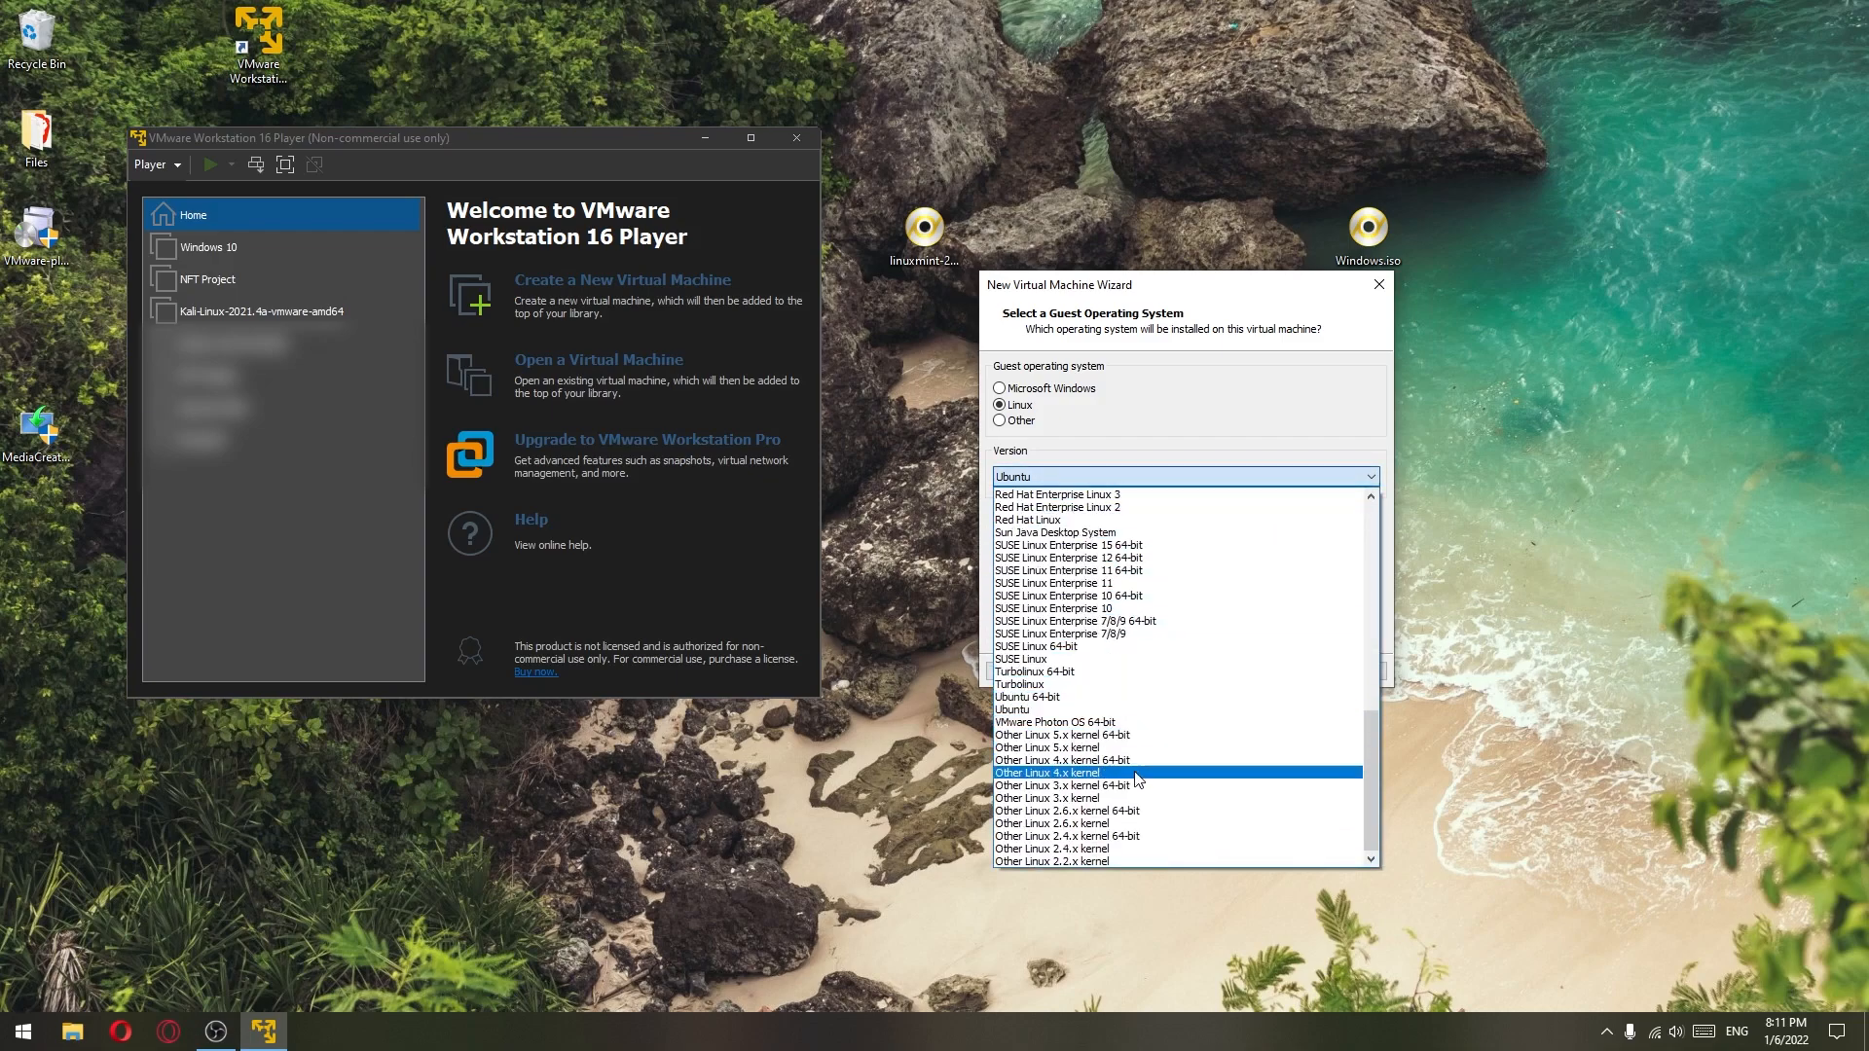
click(1129, 836)
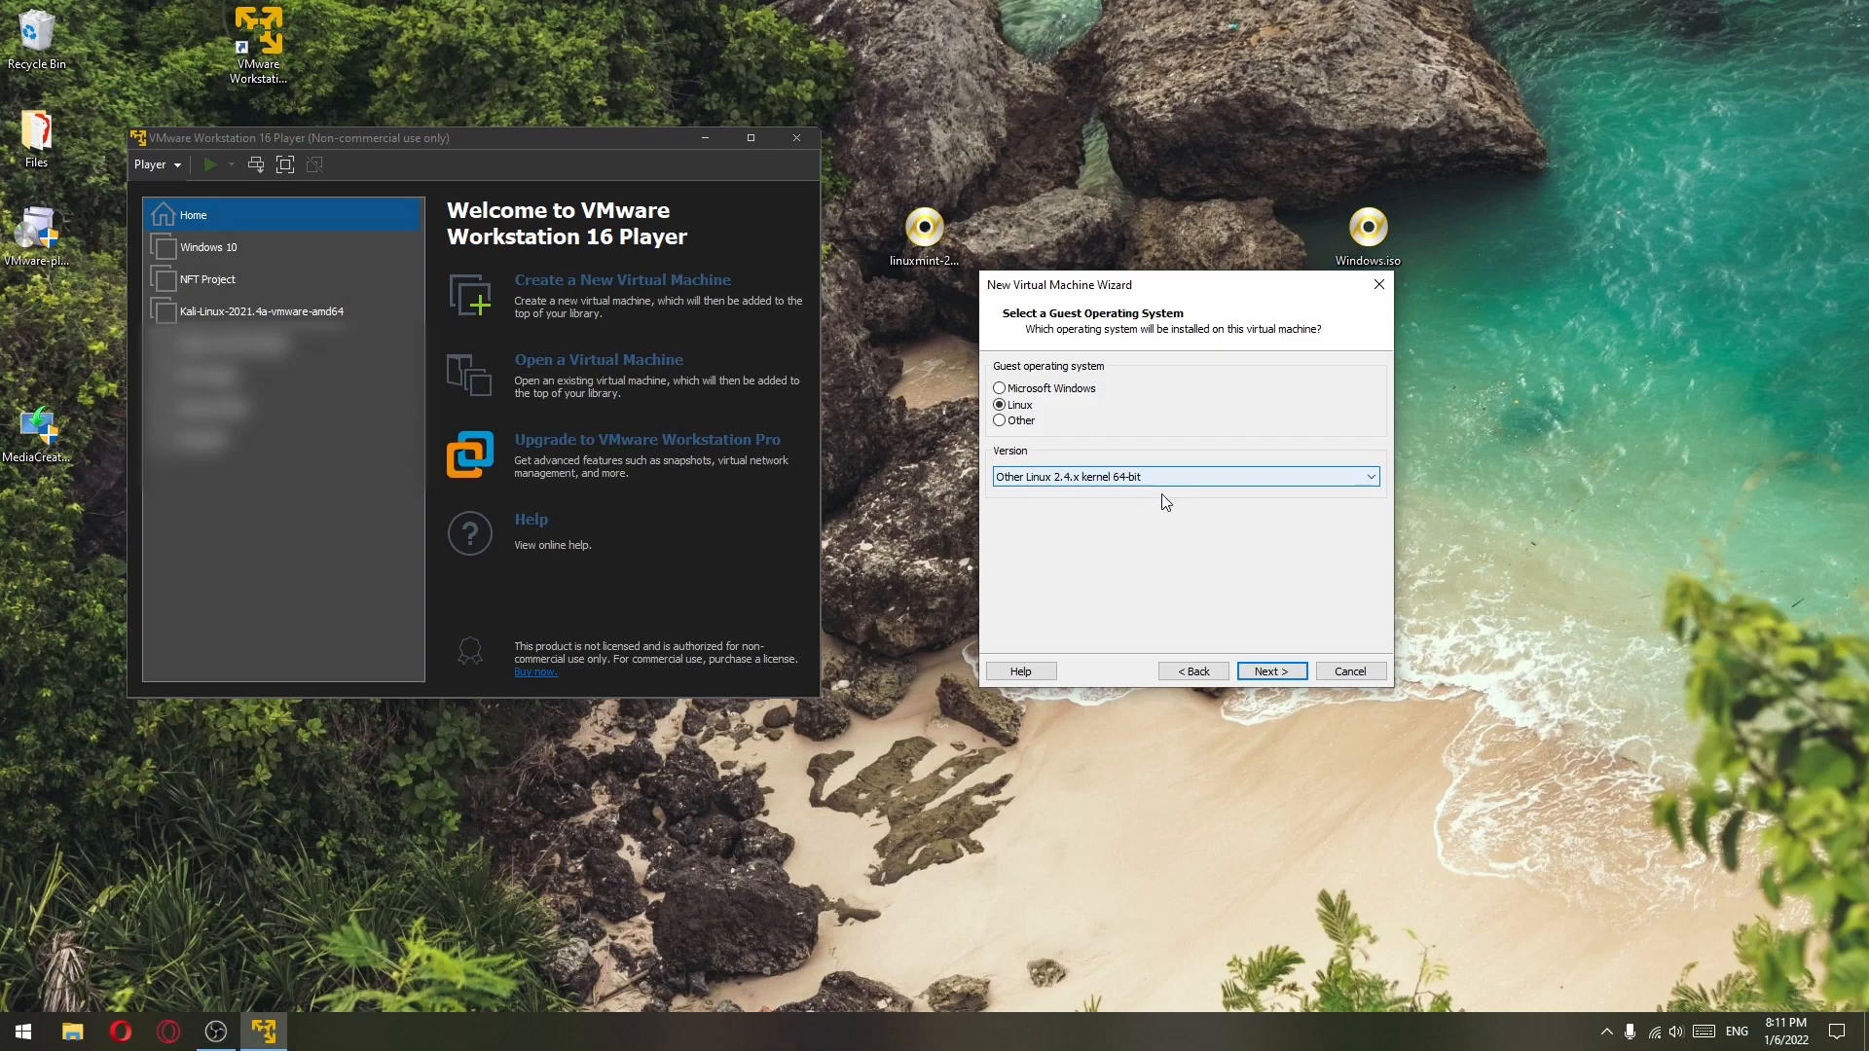
- Name the machine 'Linux Mint' and store its 8 GB virtual disk as a single file
click(1276, 675)
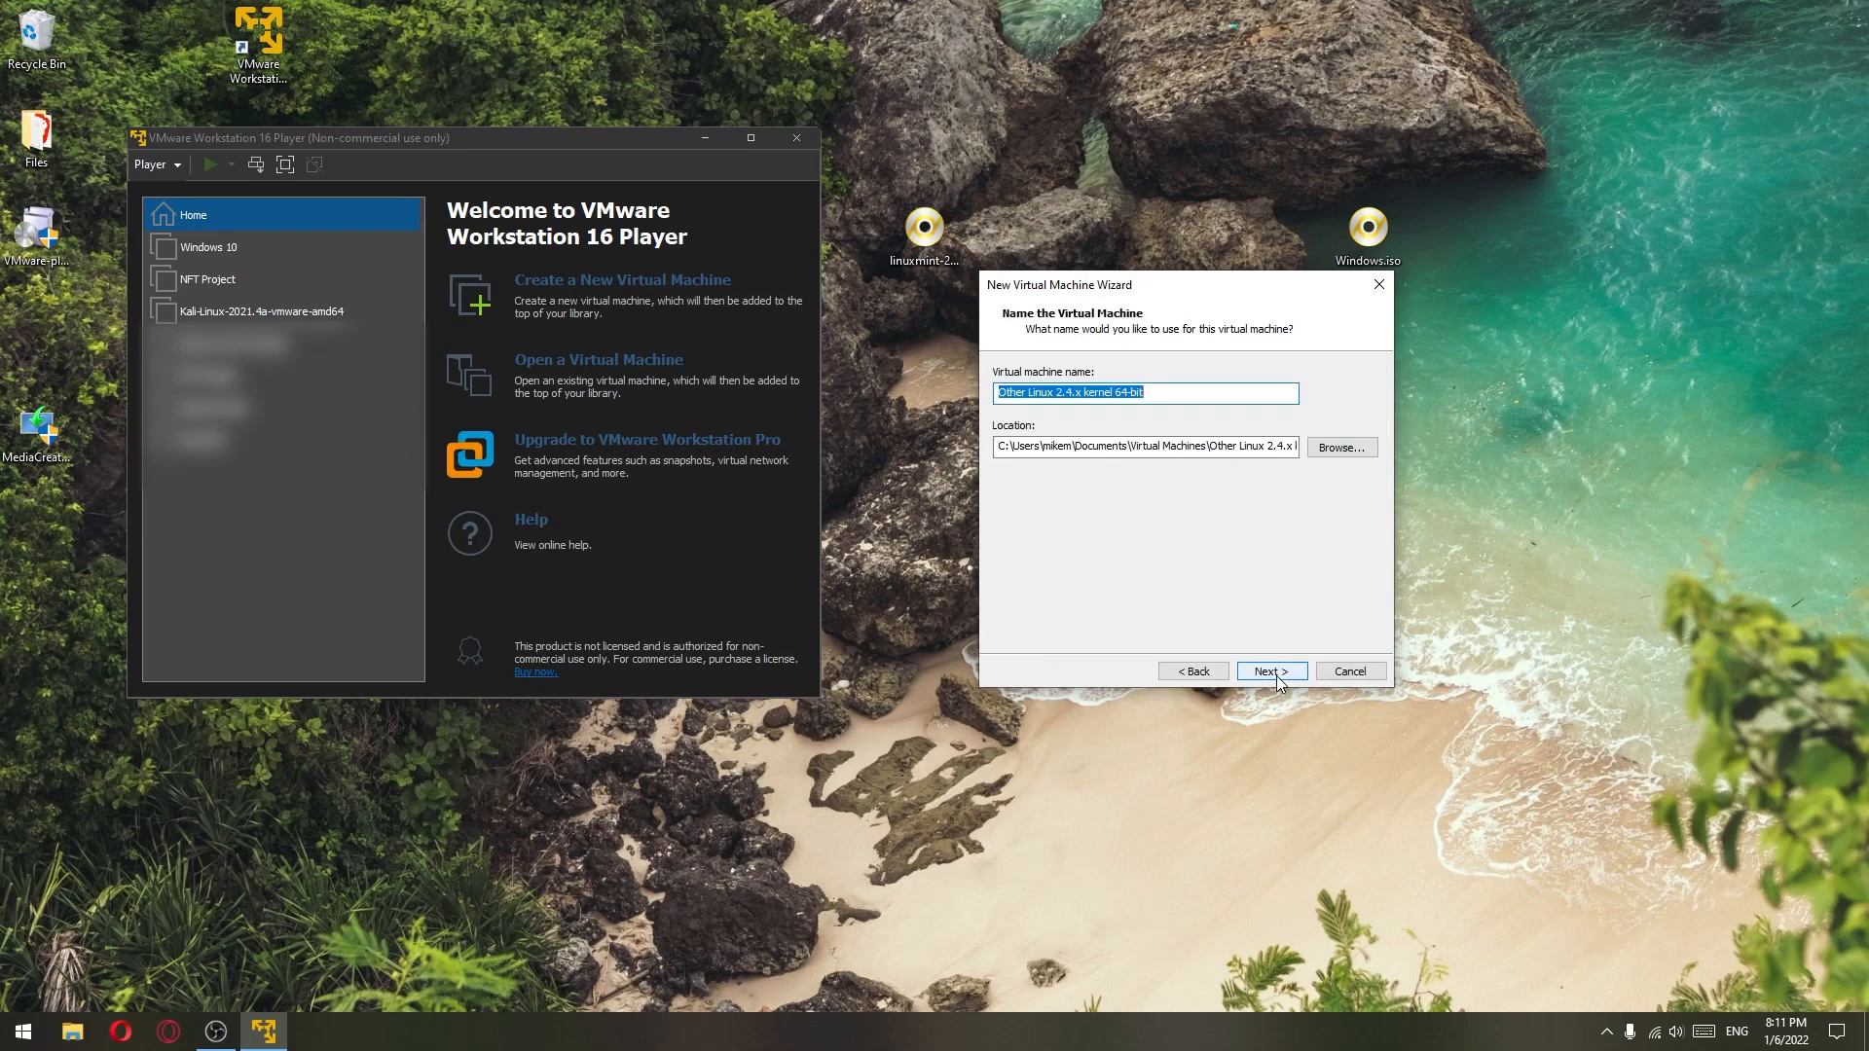
text(Linux Mint)
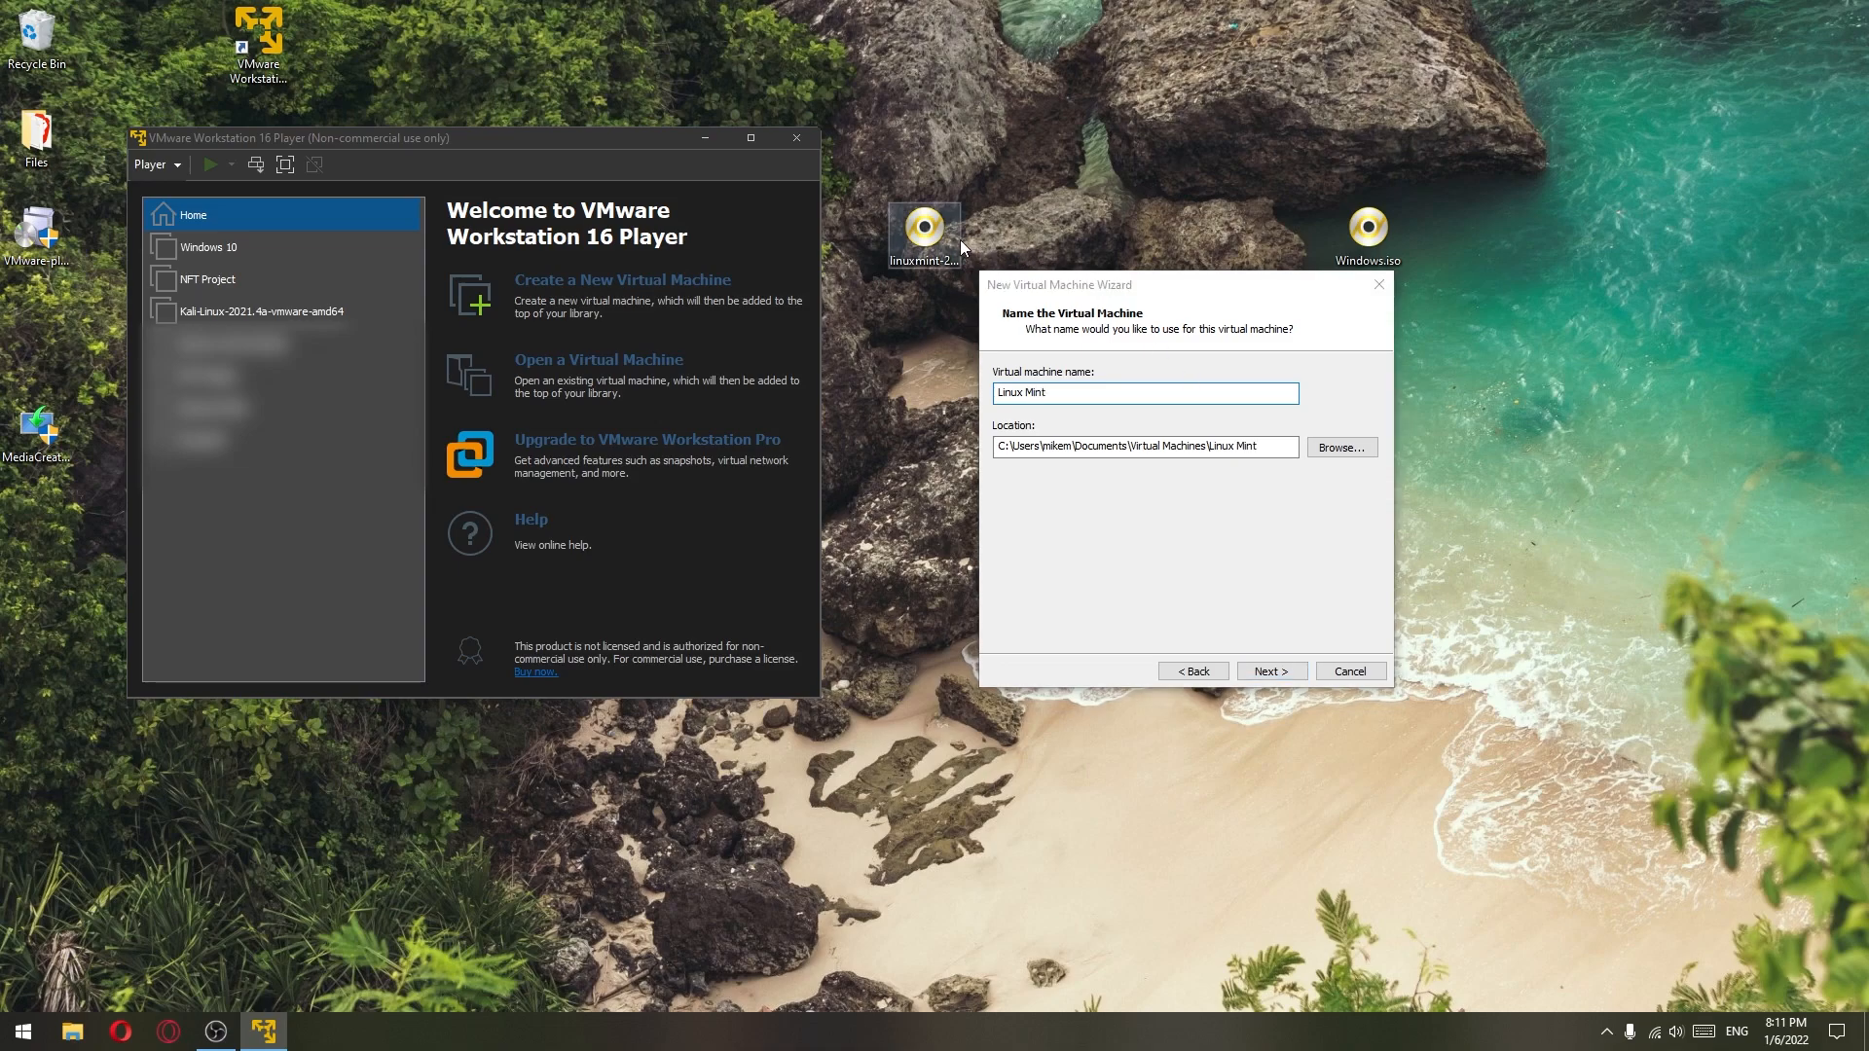
click(957, 243)
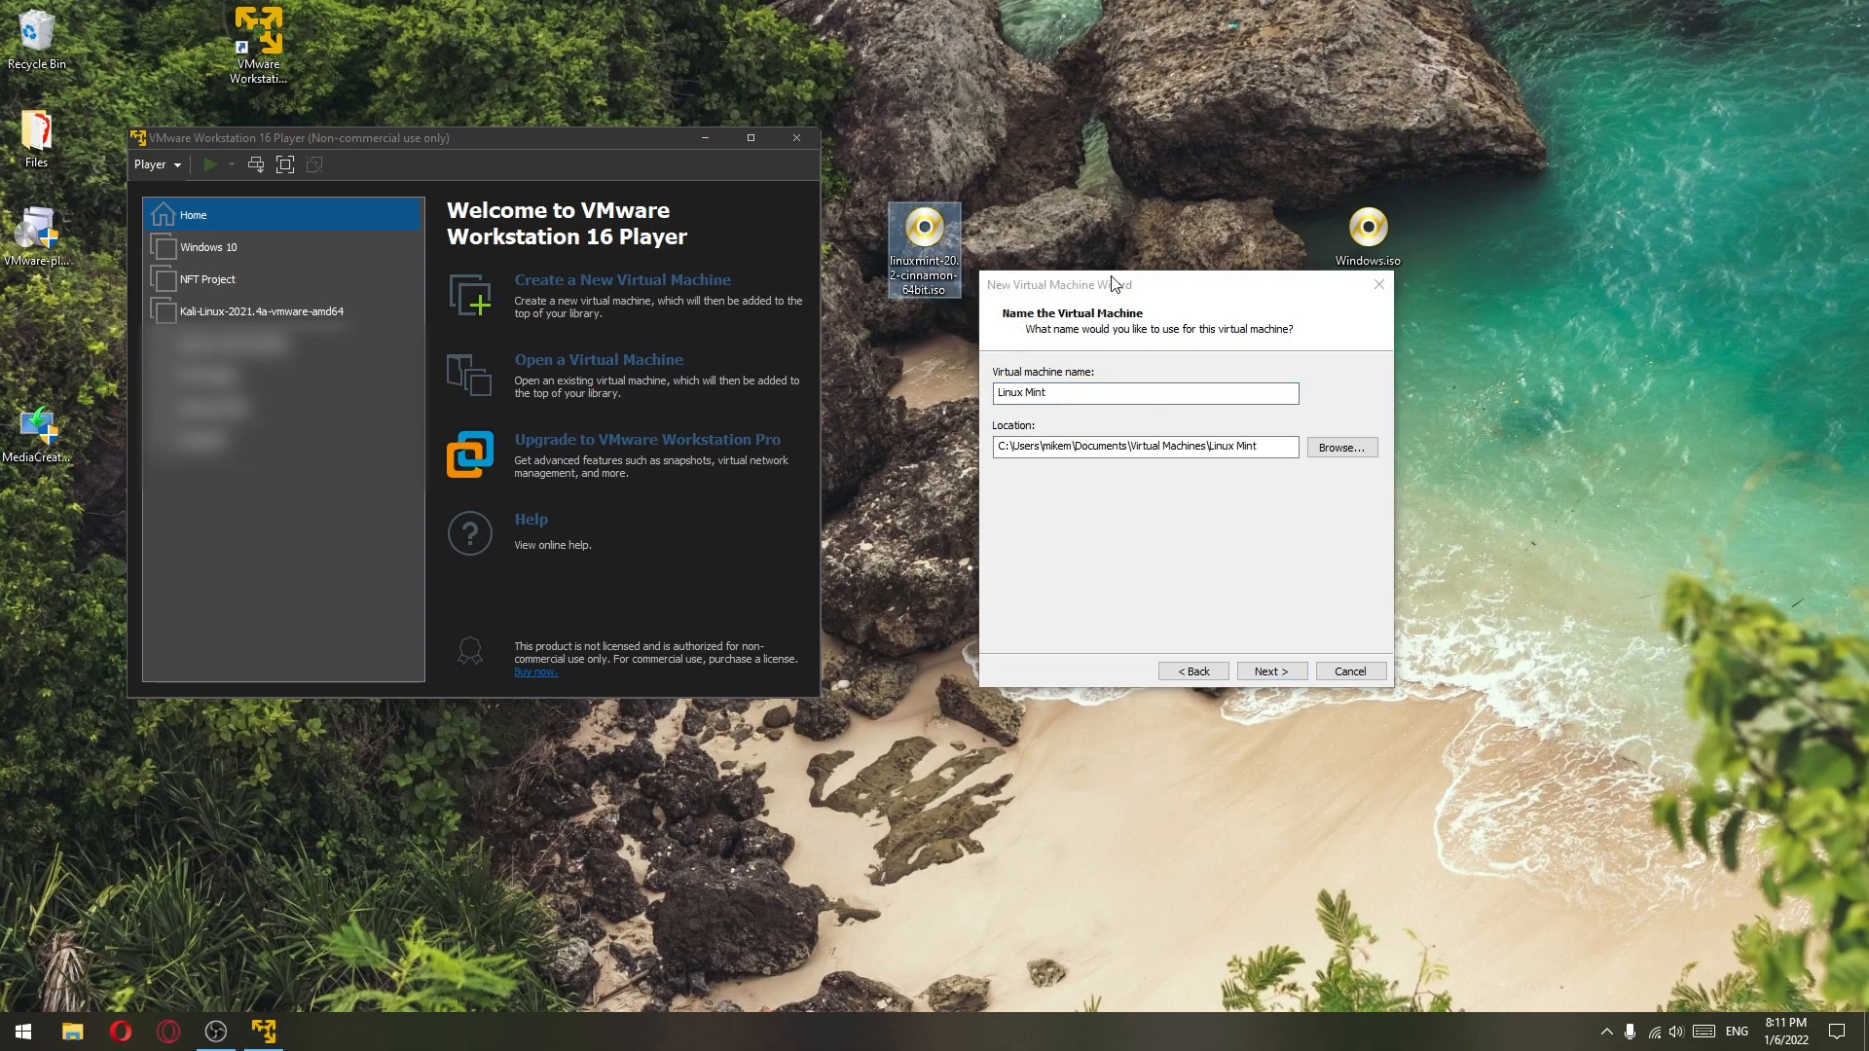
drag(1112, 279, 1130, 279)
click(1290, 674)
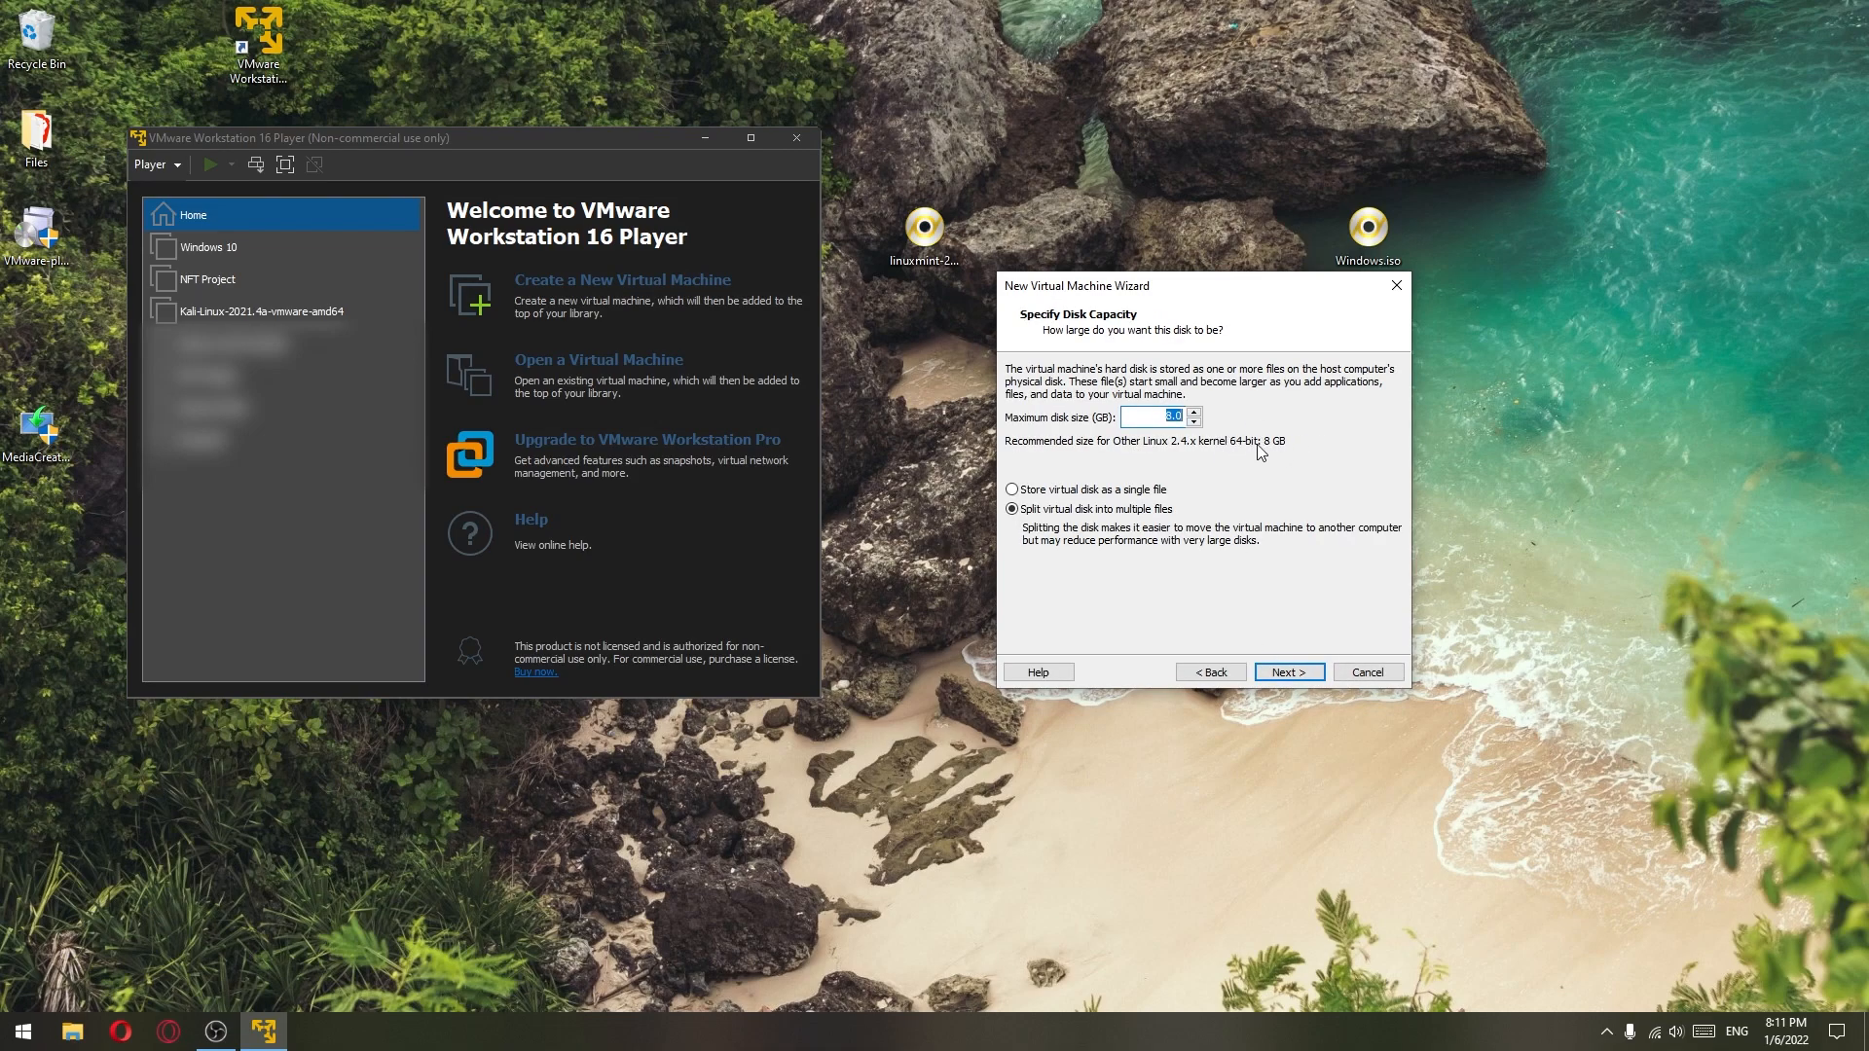
click(1144, 421)
click(1012, 490)
click(1289, 672)
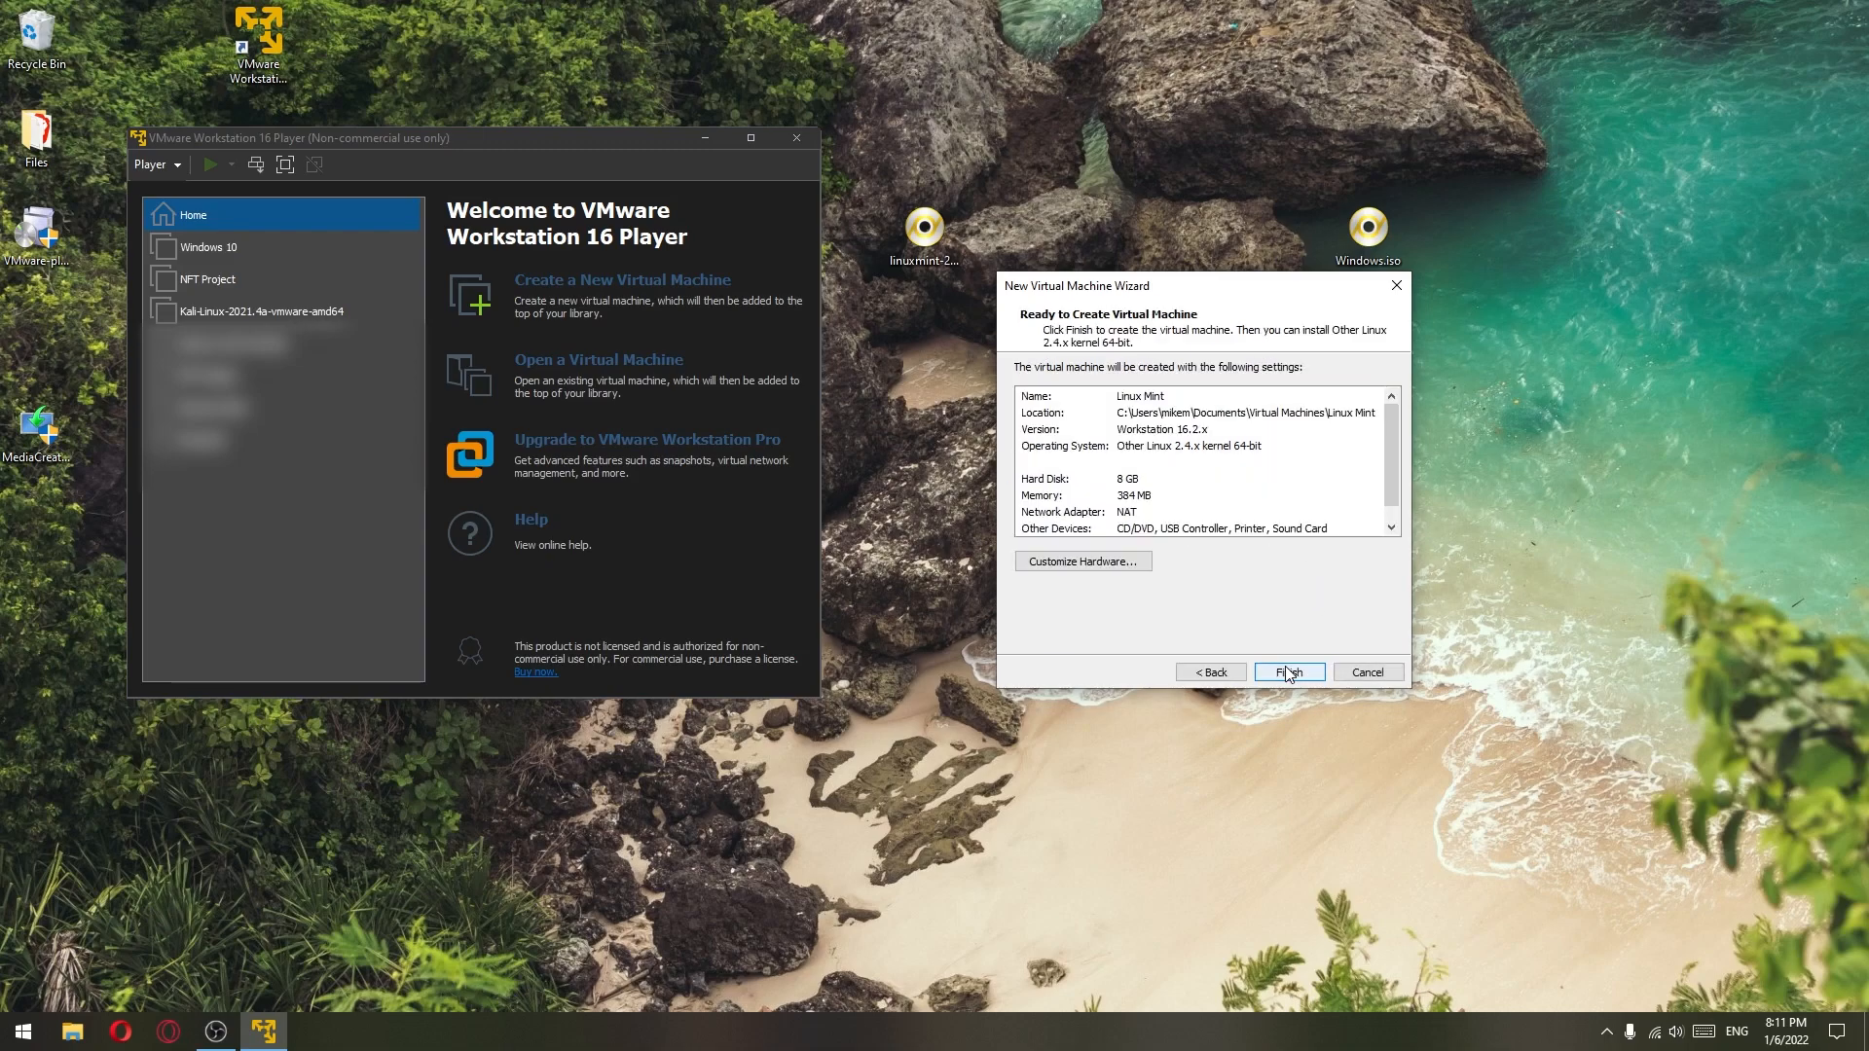
- Customize hardware to 2 GB memory, 2 processor cores with VT-x enabled, then finish creating the VM
click(1083, 562)
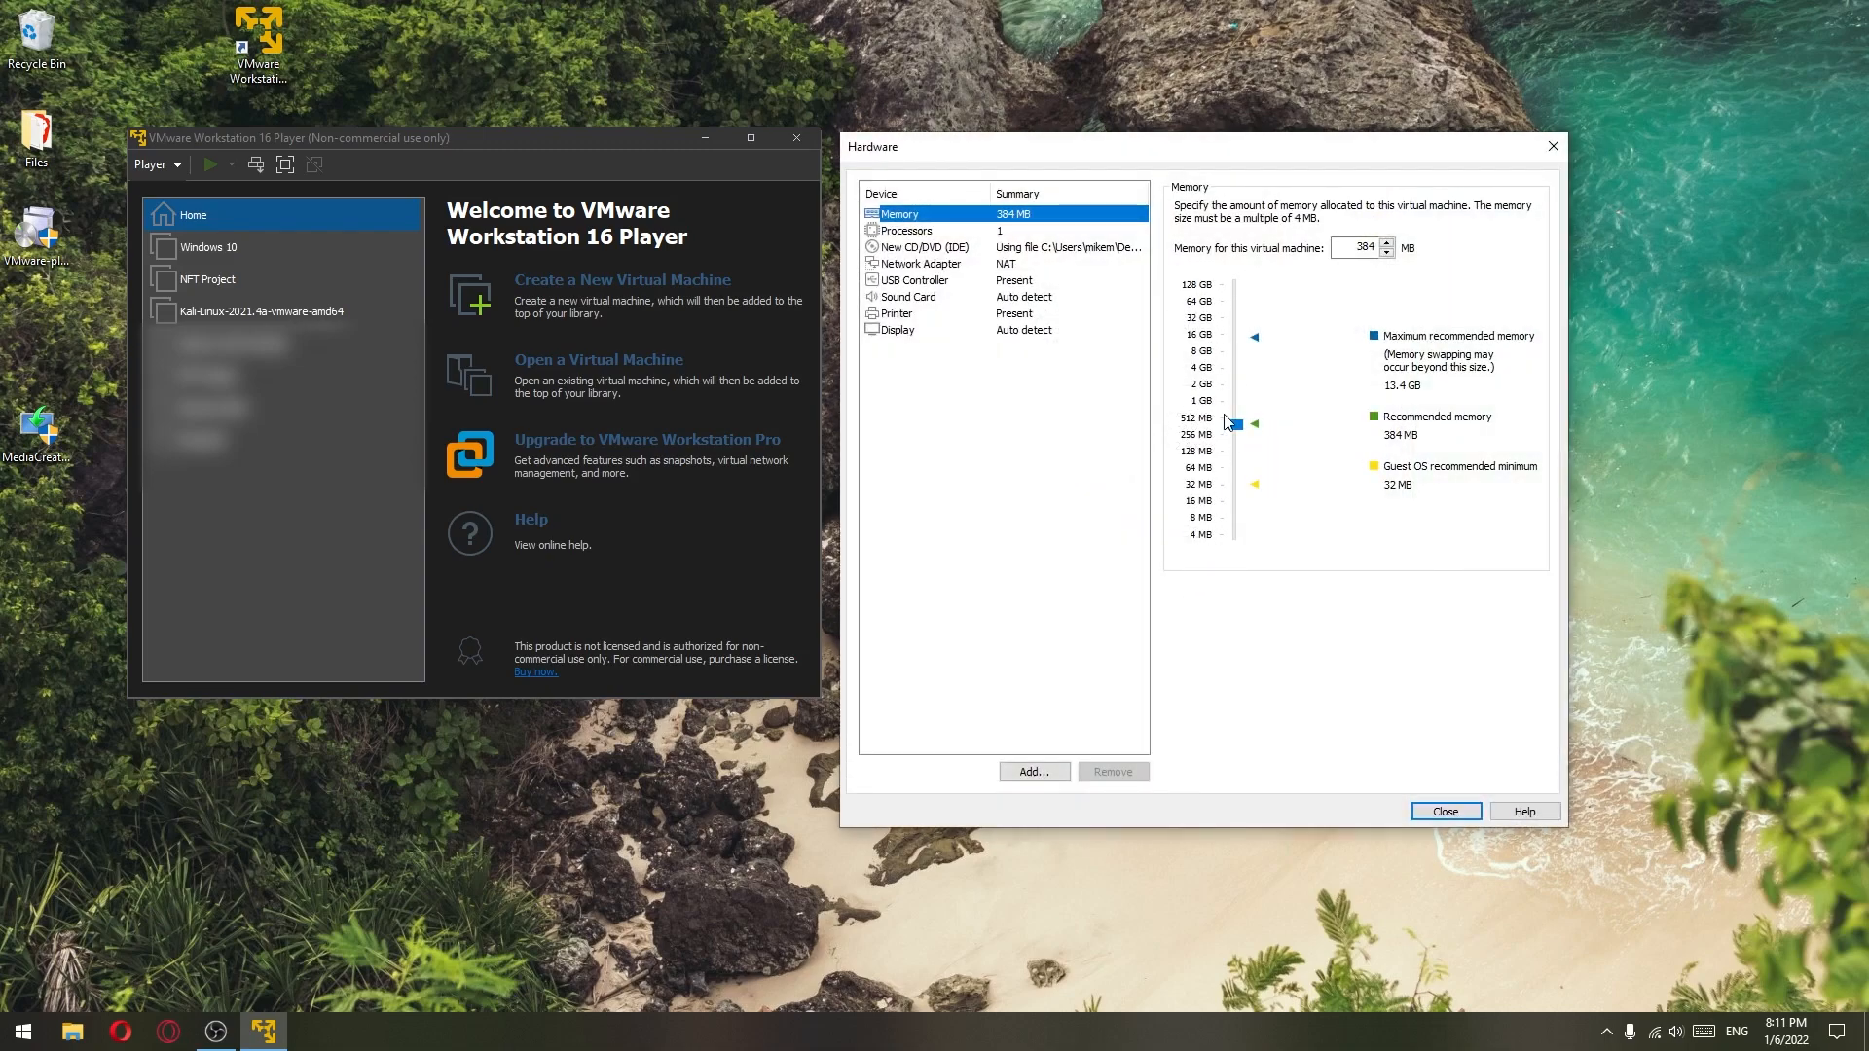
drag(1234, 429, 1235, 384)
click(997, 231)
click(1380, 208)
click(1353, 234)
click(1182, 262)
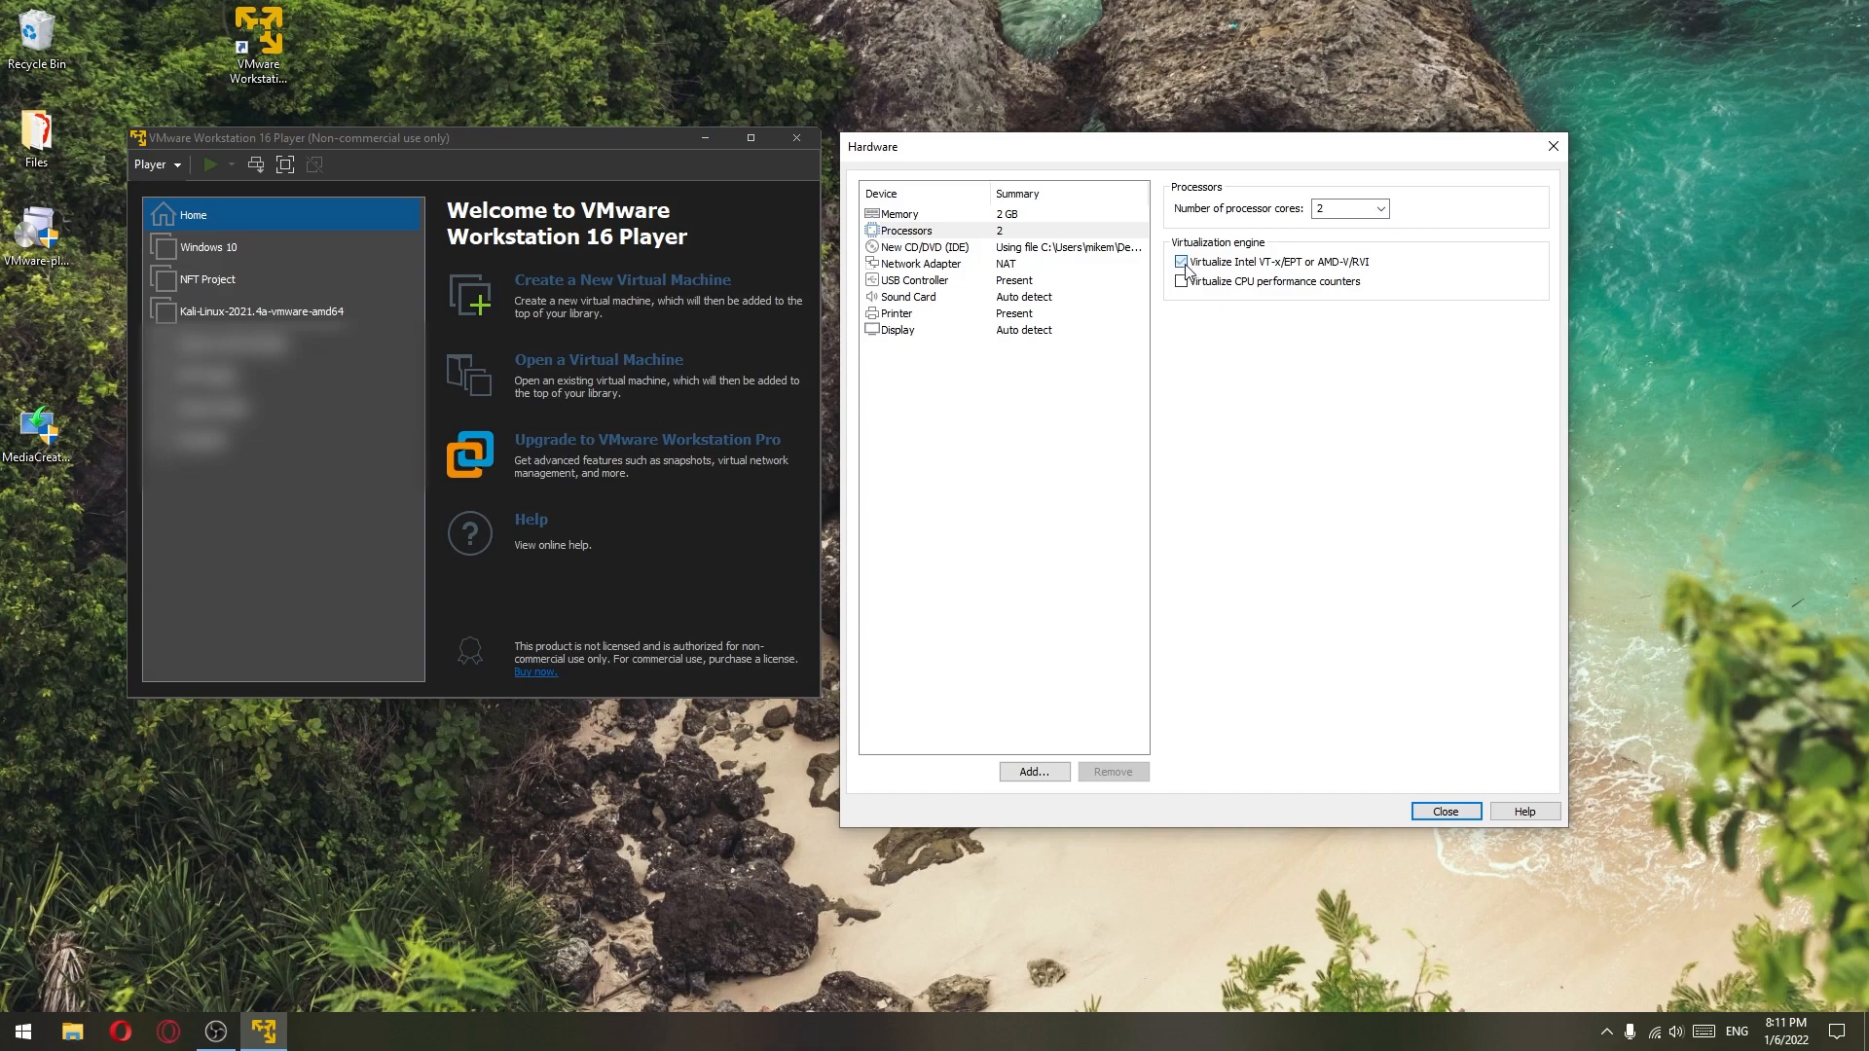
click(1444, 811)
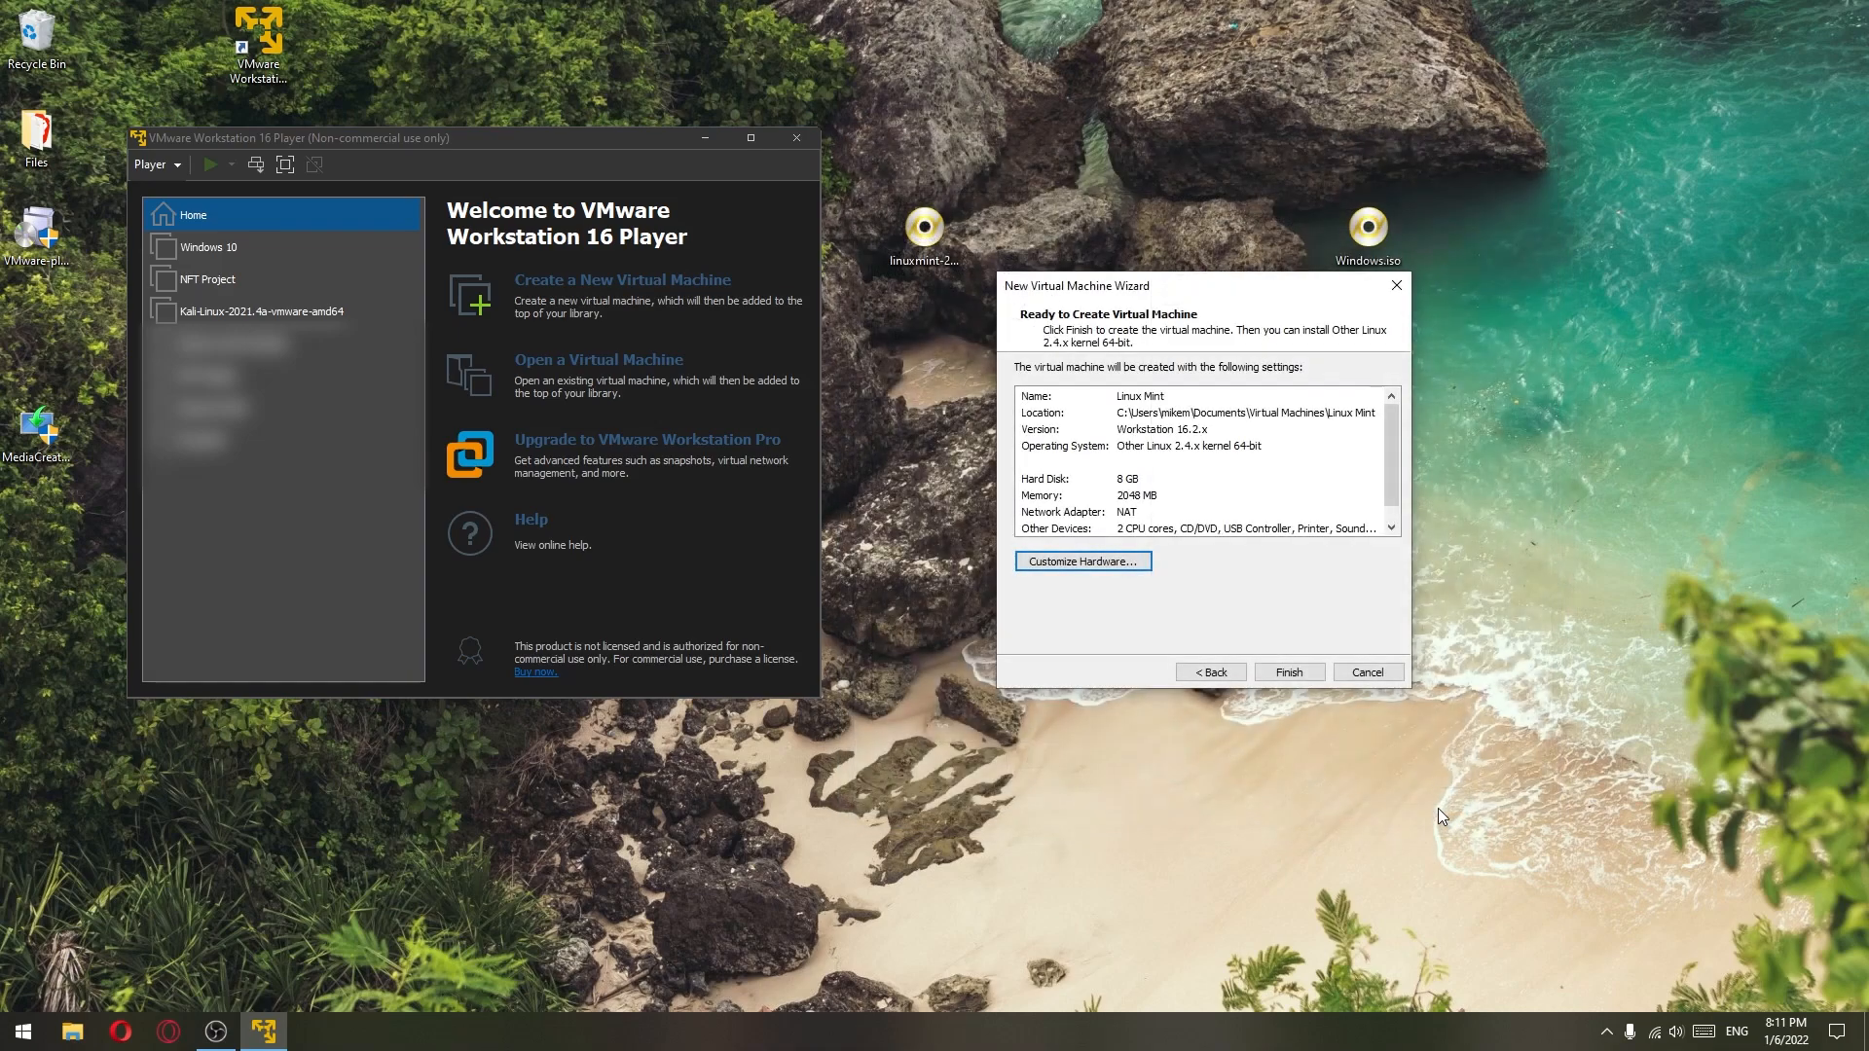
click(1294, 674)
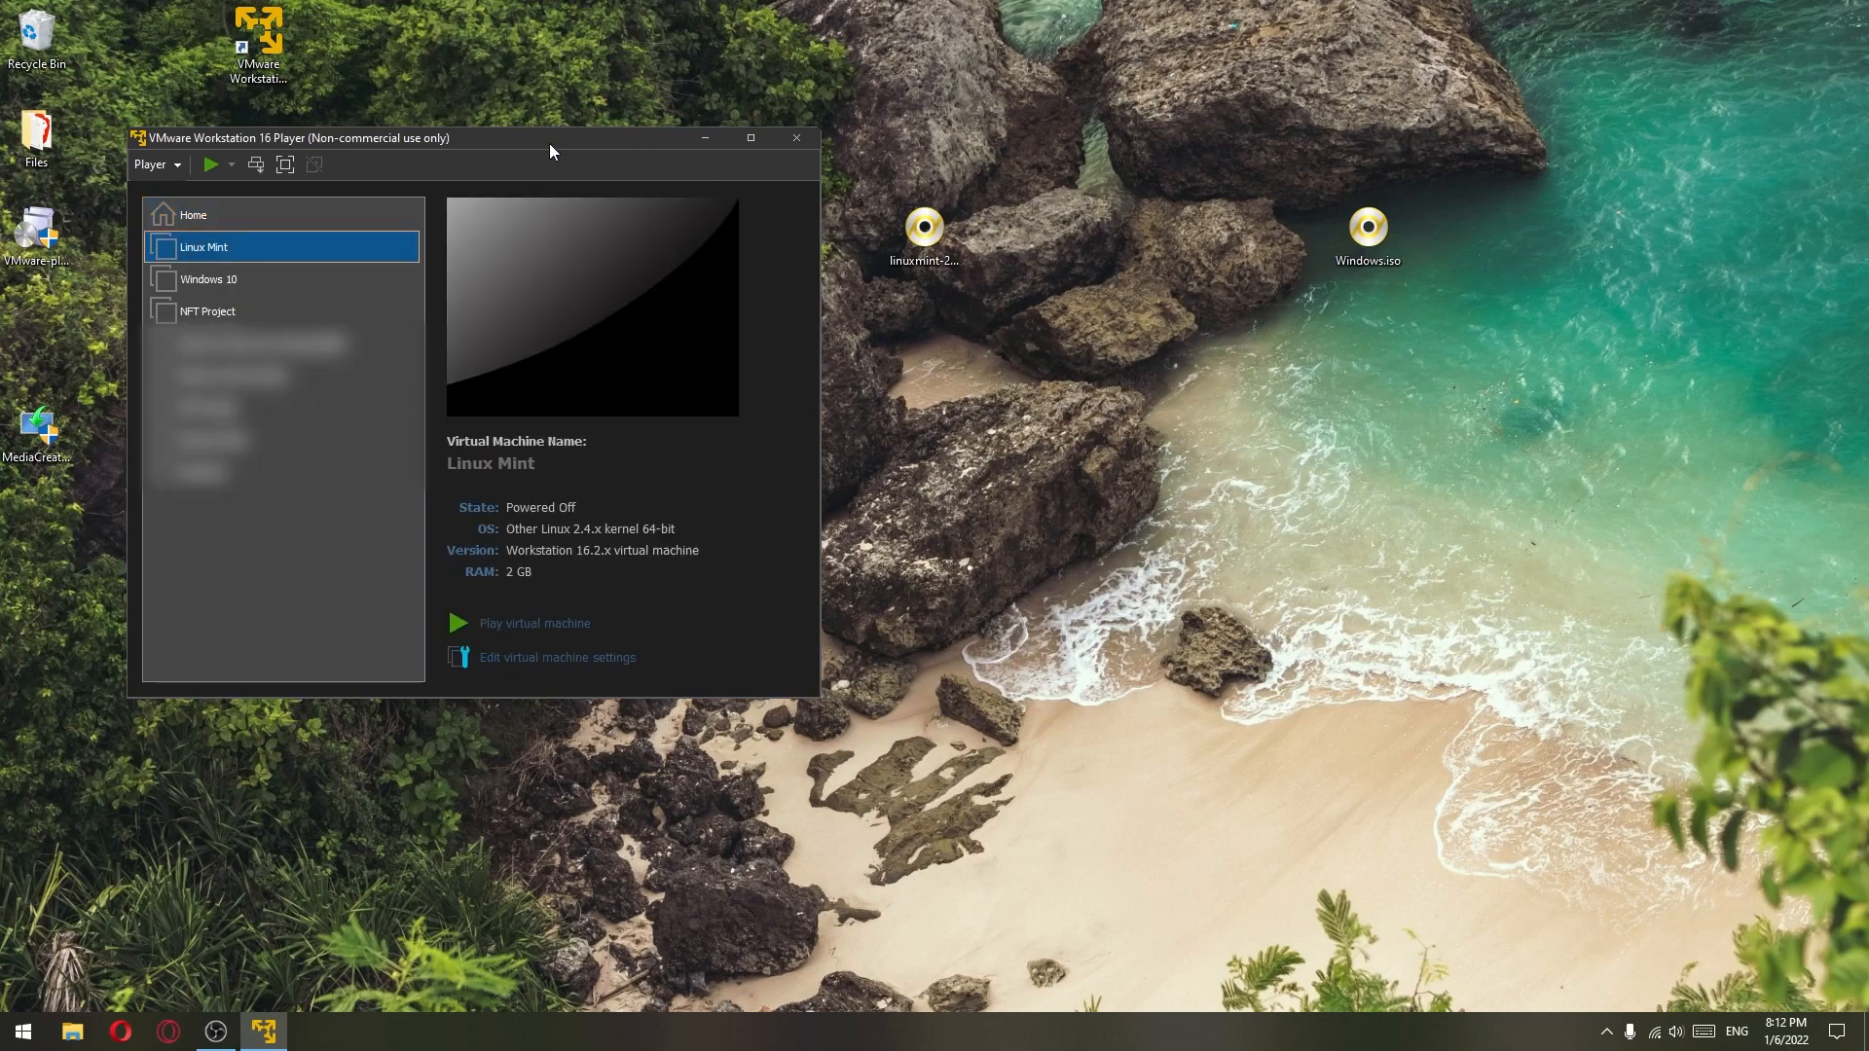
- Power on the Linux Mint VM and boot the Start Linux Mint entry
click(537, 626)
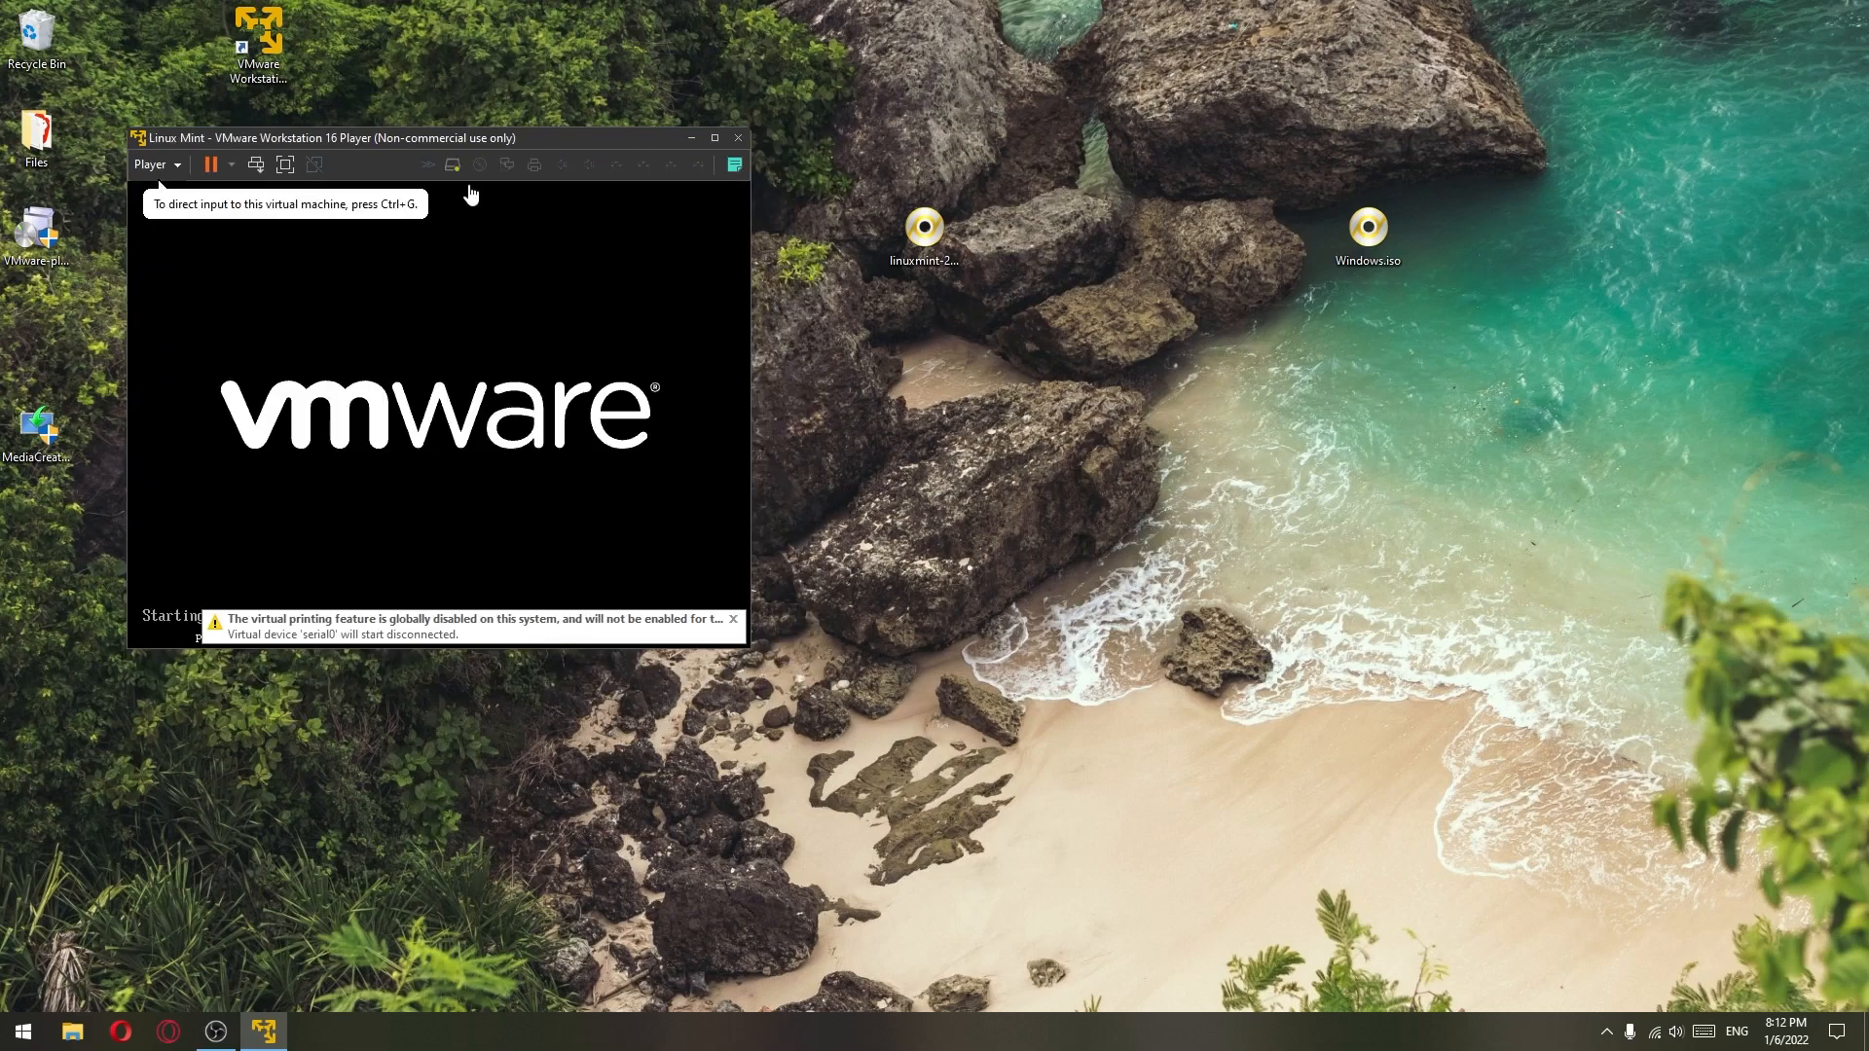
drag(456, 143, 1061, 240)
click(1288, 421)
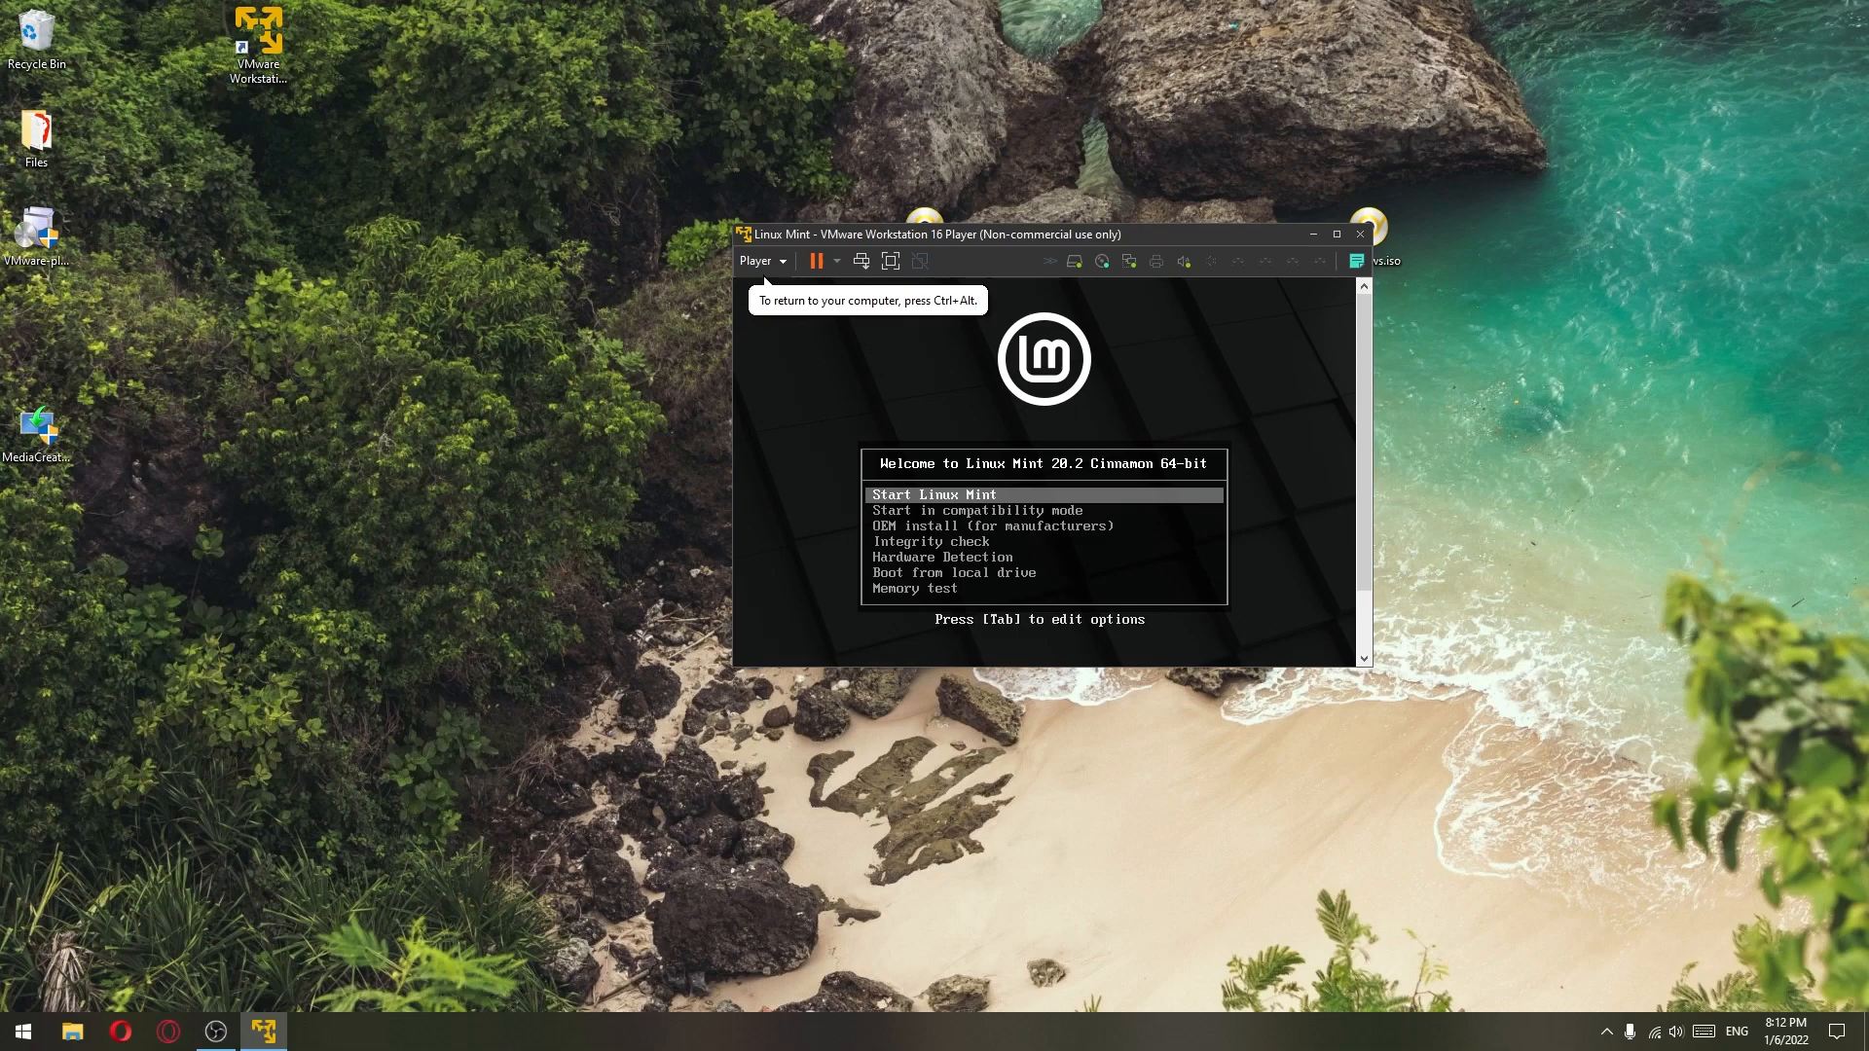
key(Return)
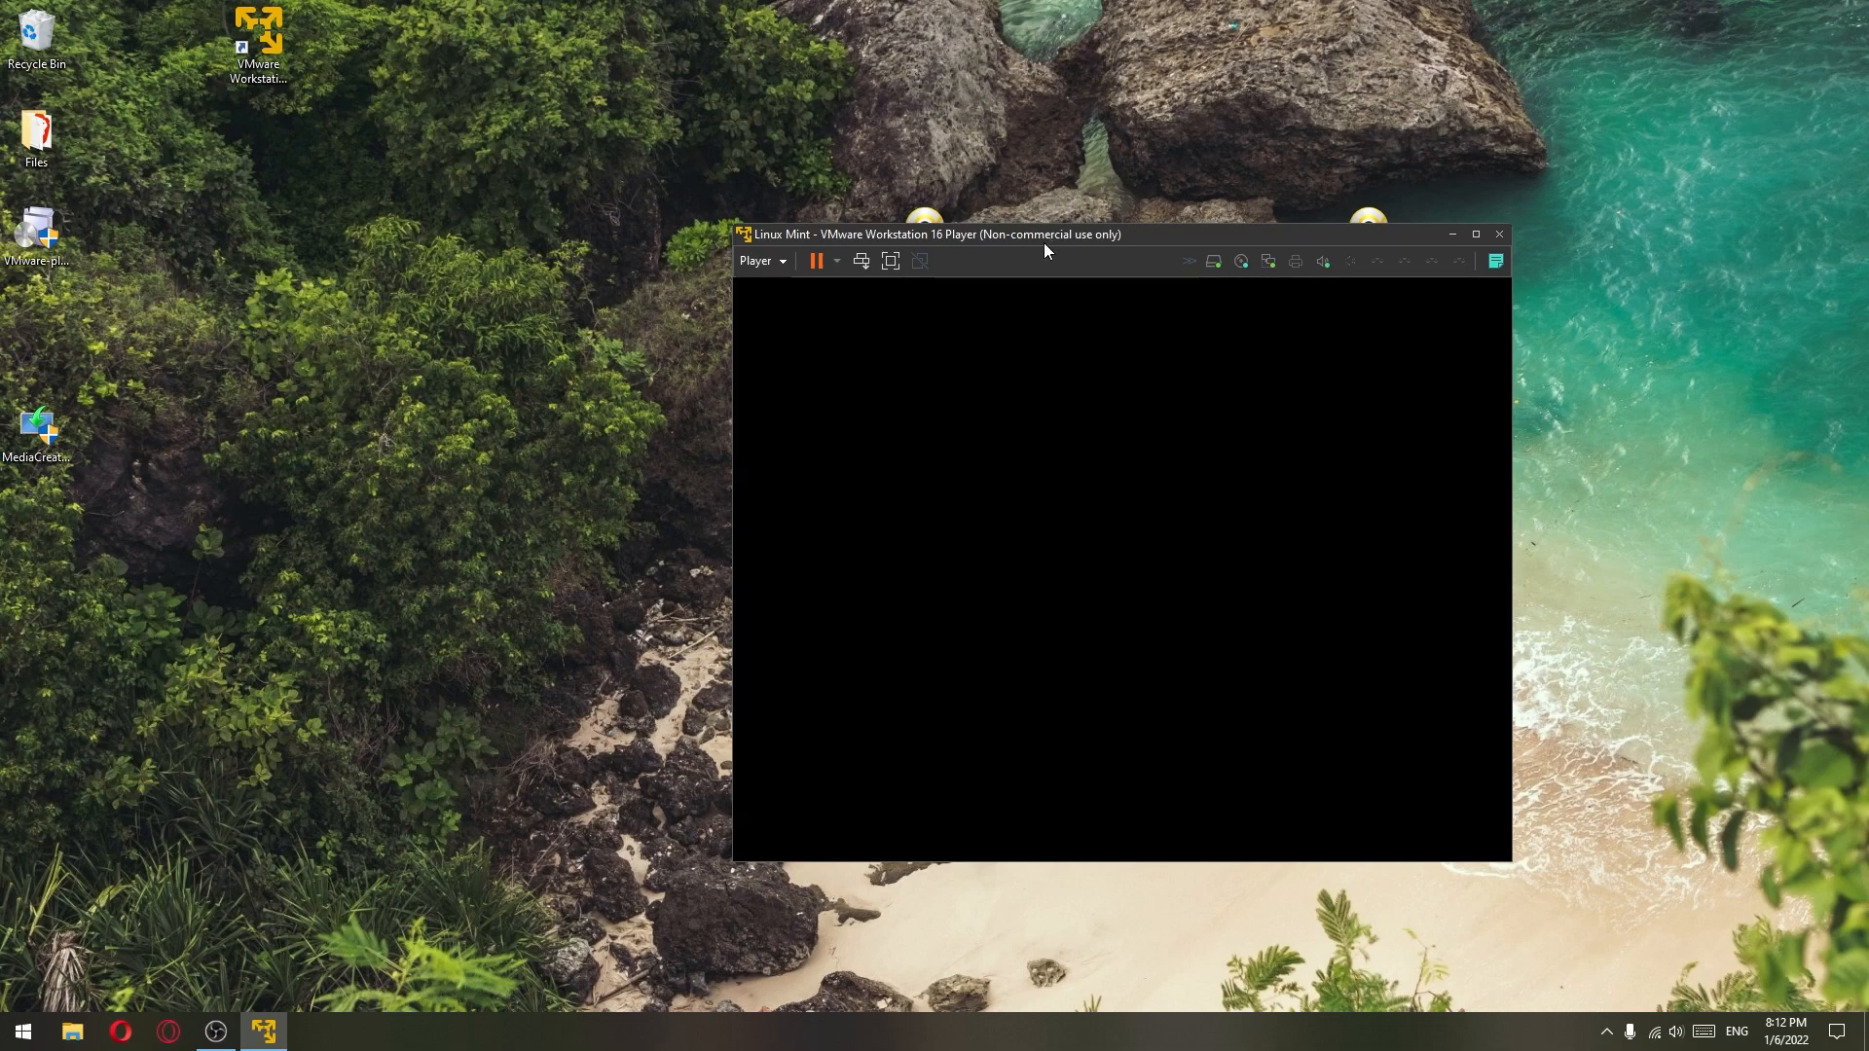
- Reposition and enlarge the player window showing the live desktop
drag(1044, 244, 989, 153)
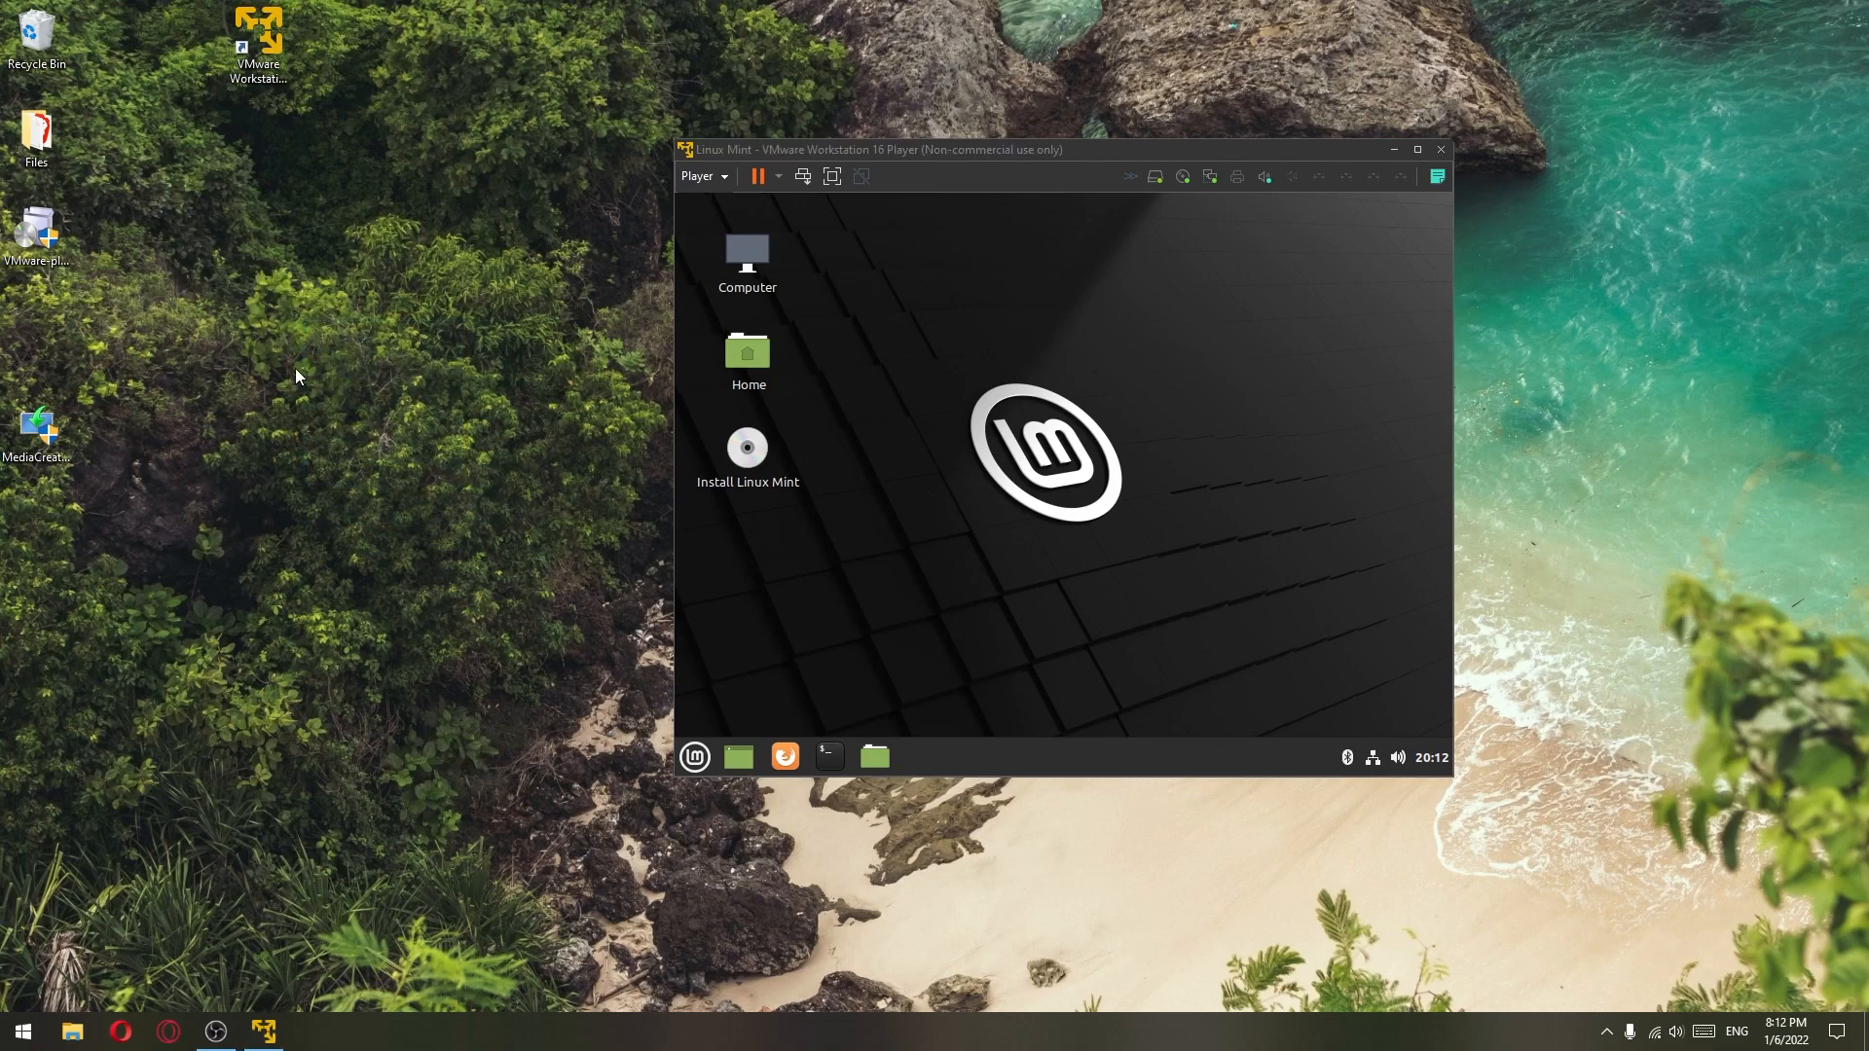
drag(981, 348, 1280, 548)
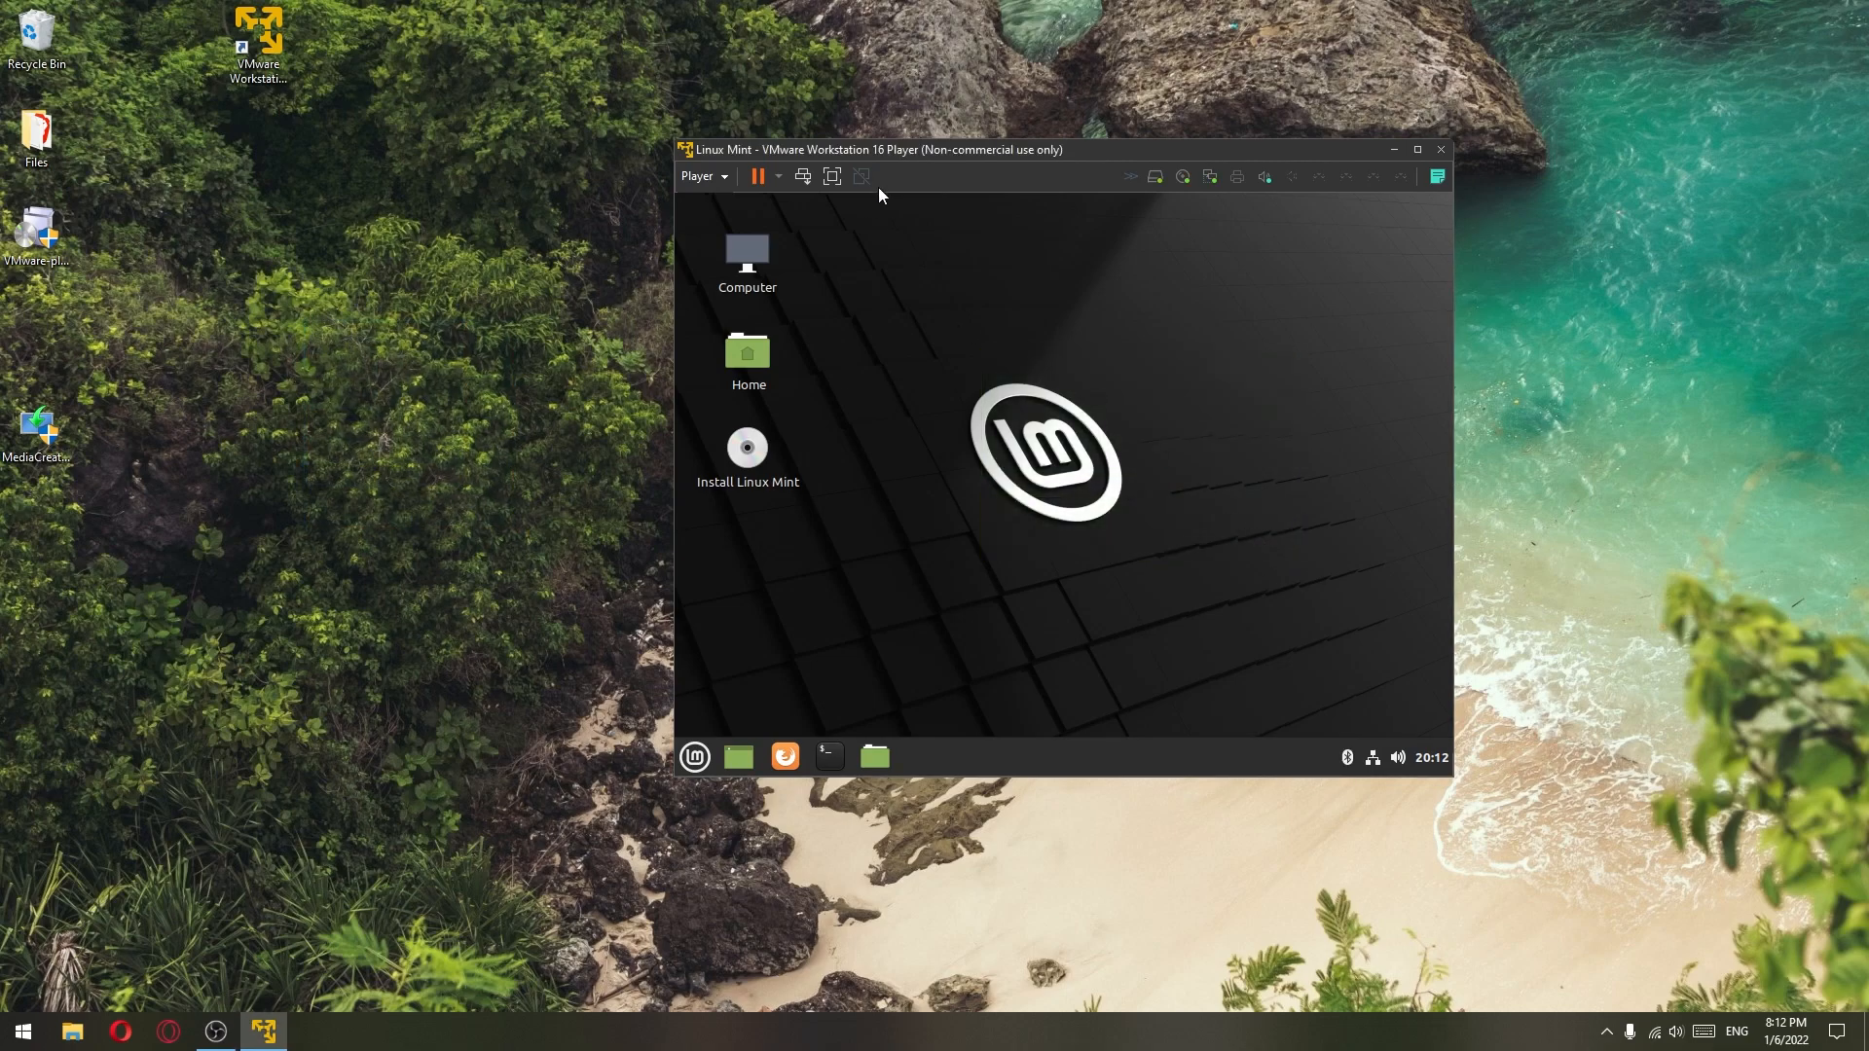
drag(919, 150, 840, 135)
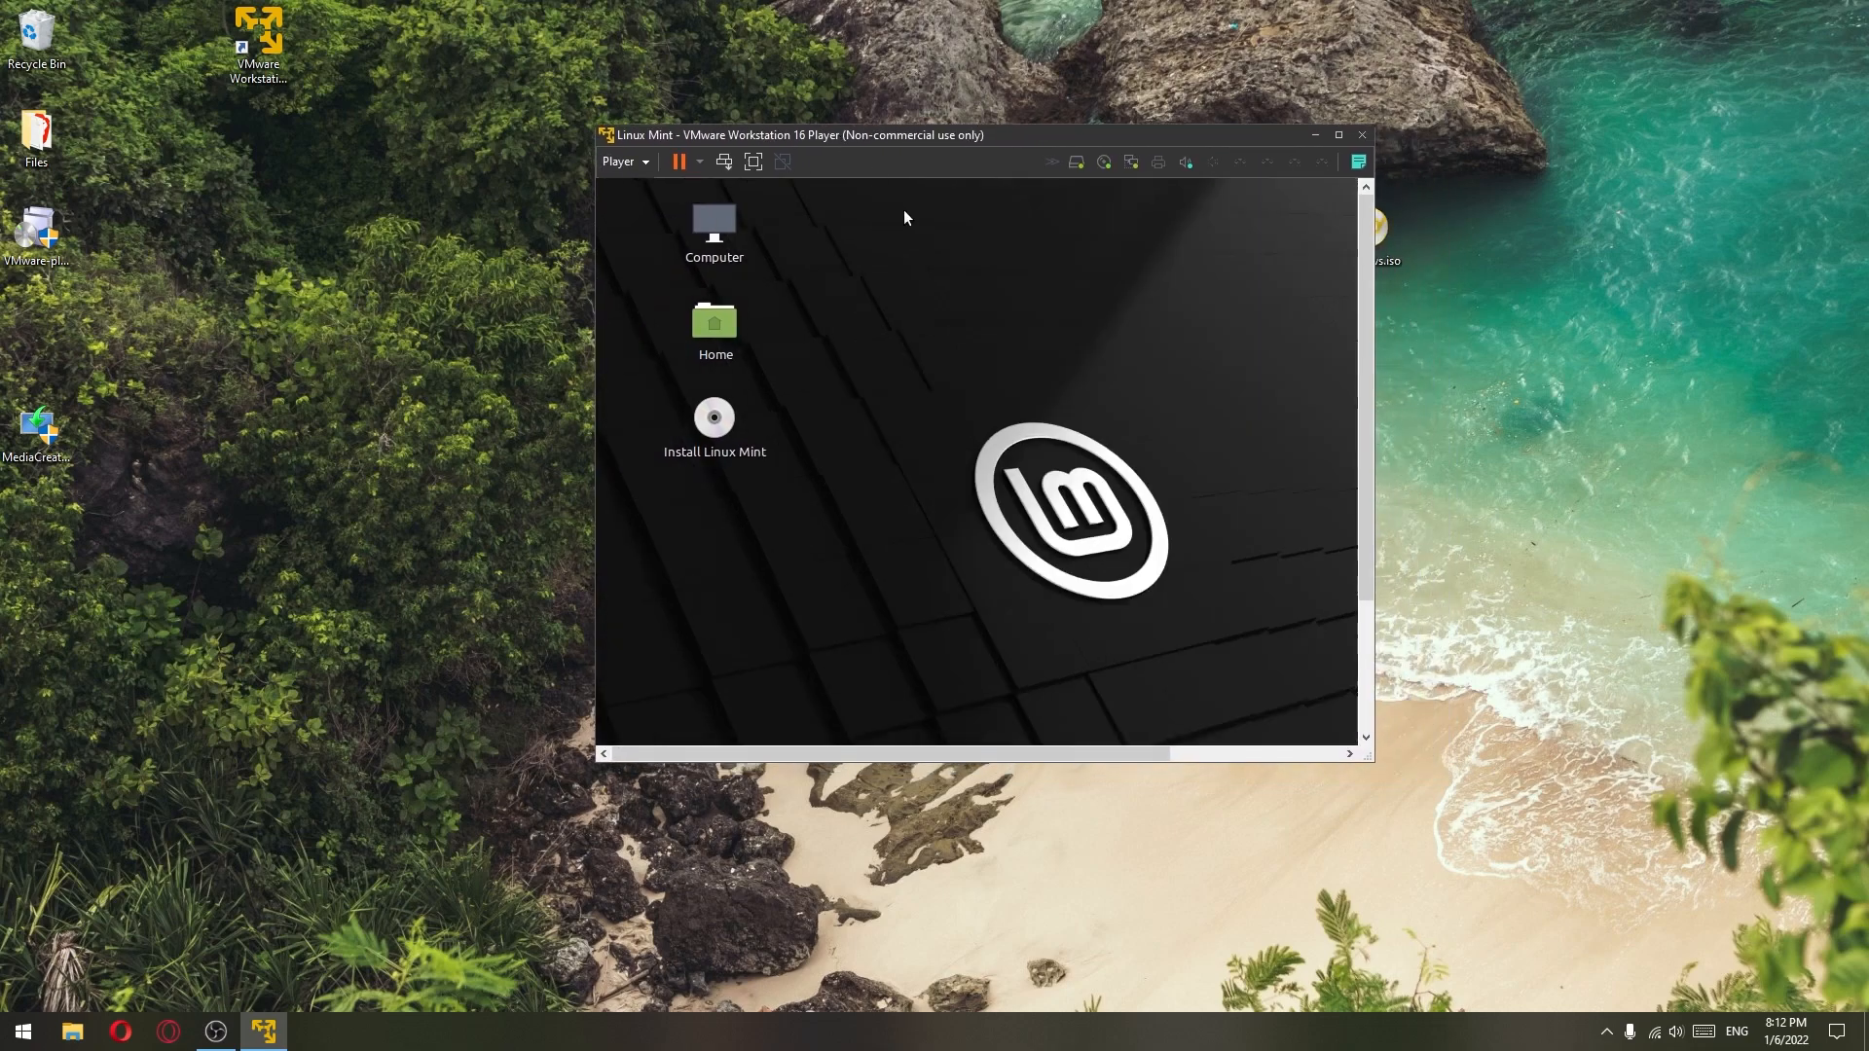
drag(1372, 761, 1492, 823)
drag(952, 141, 856, 102)
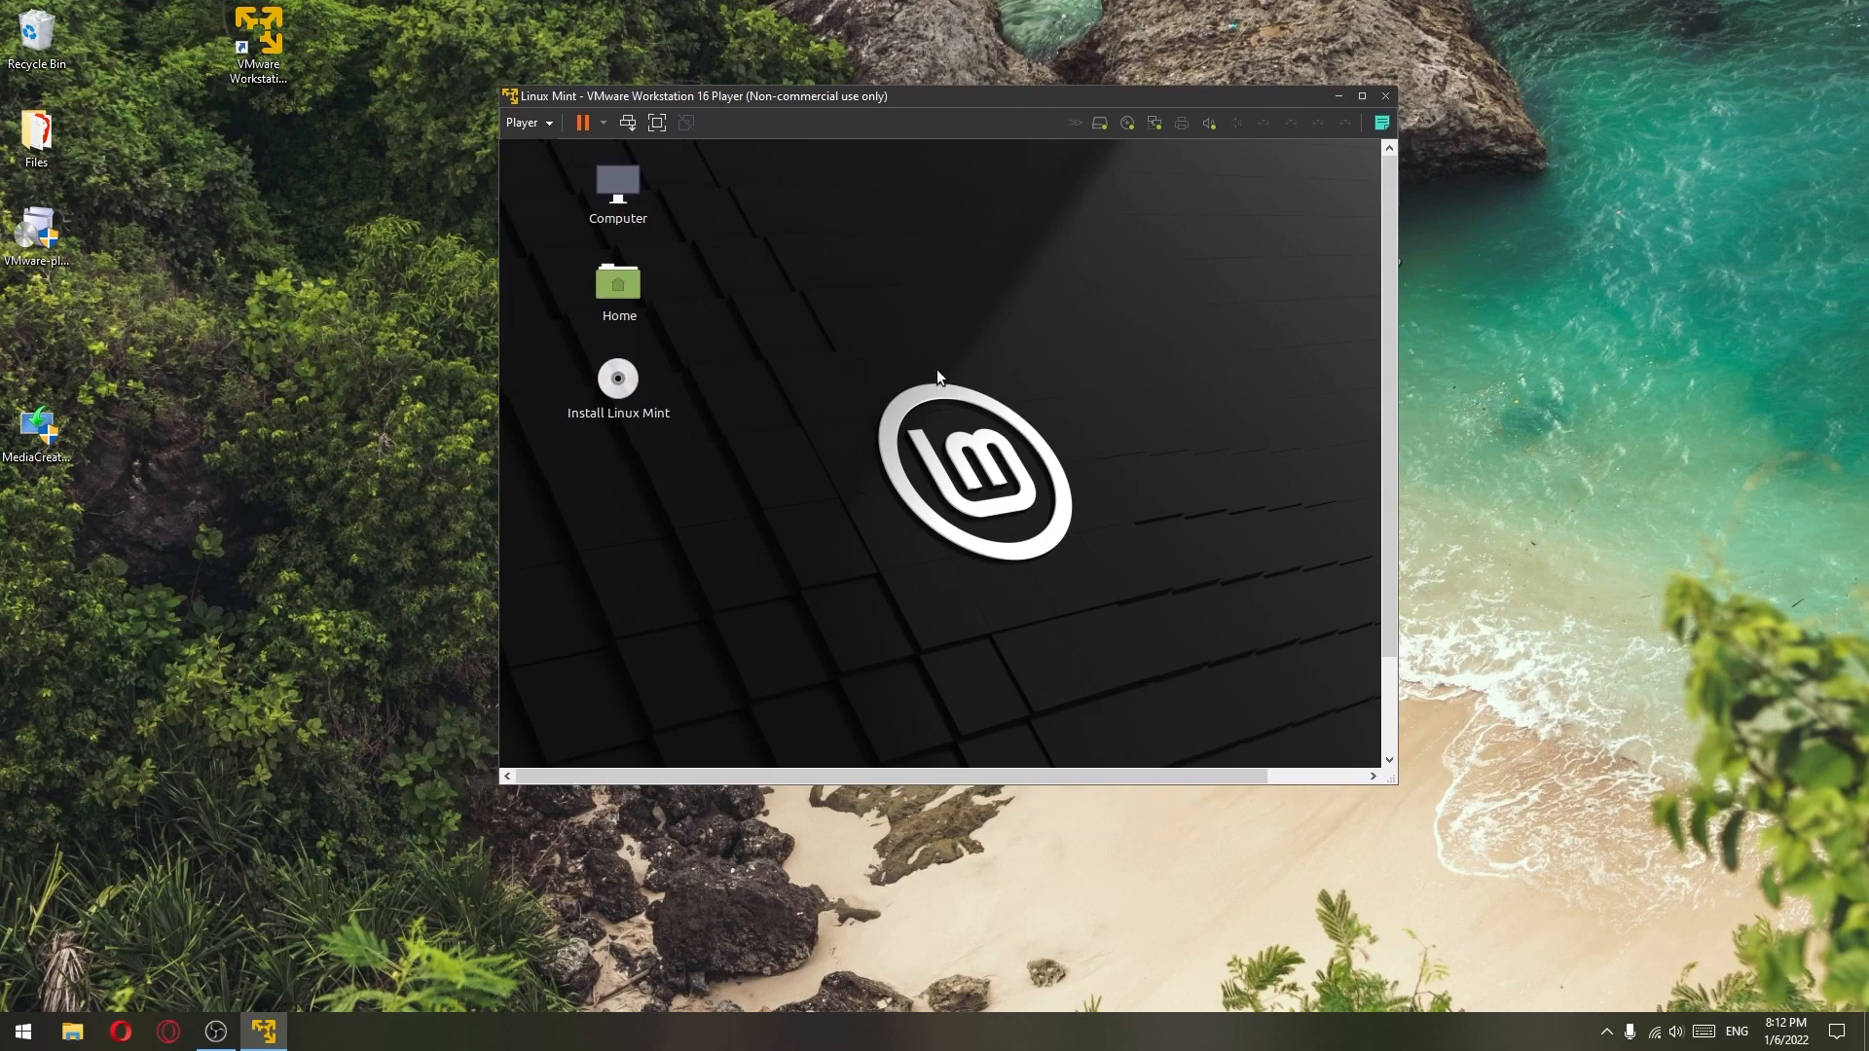
drag(1388, 394, 1361, 280)
drag(1392, 783, 1511, 831)
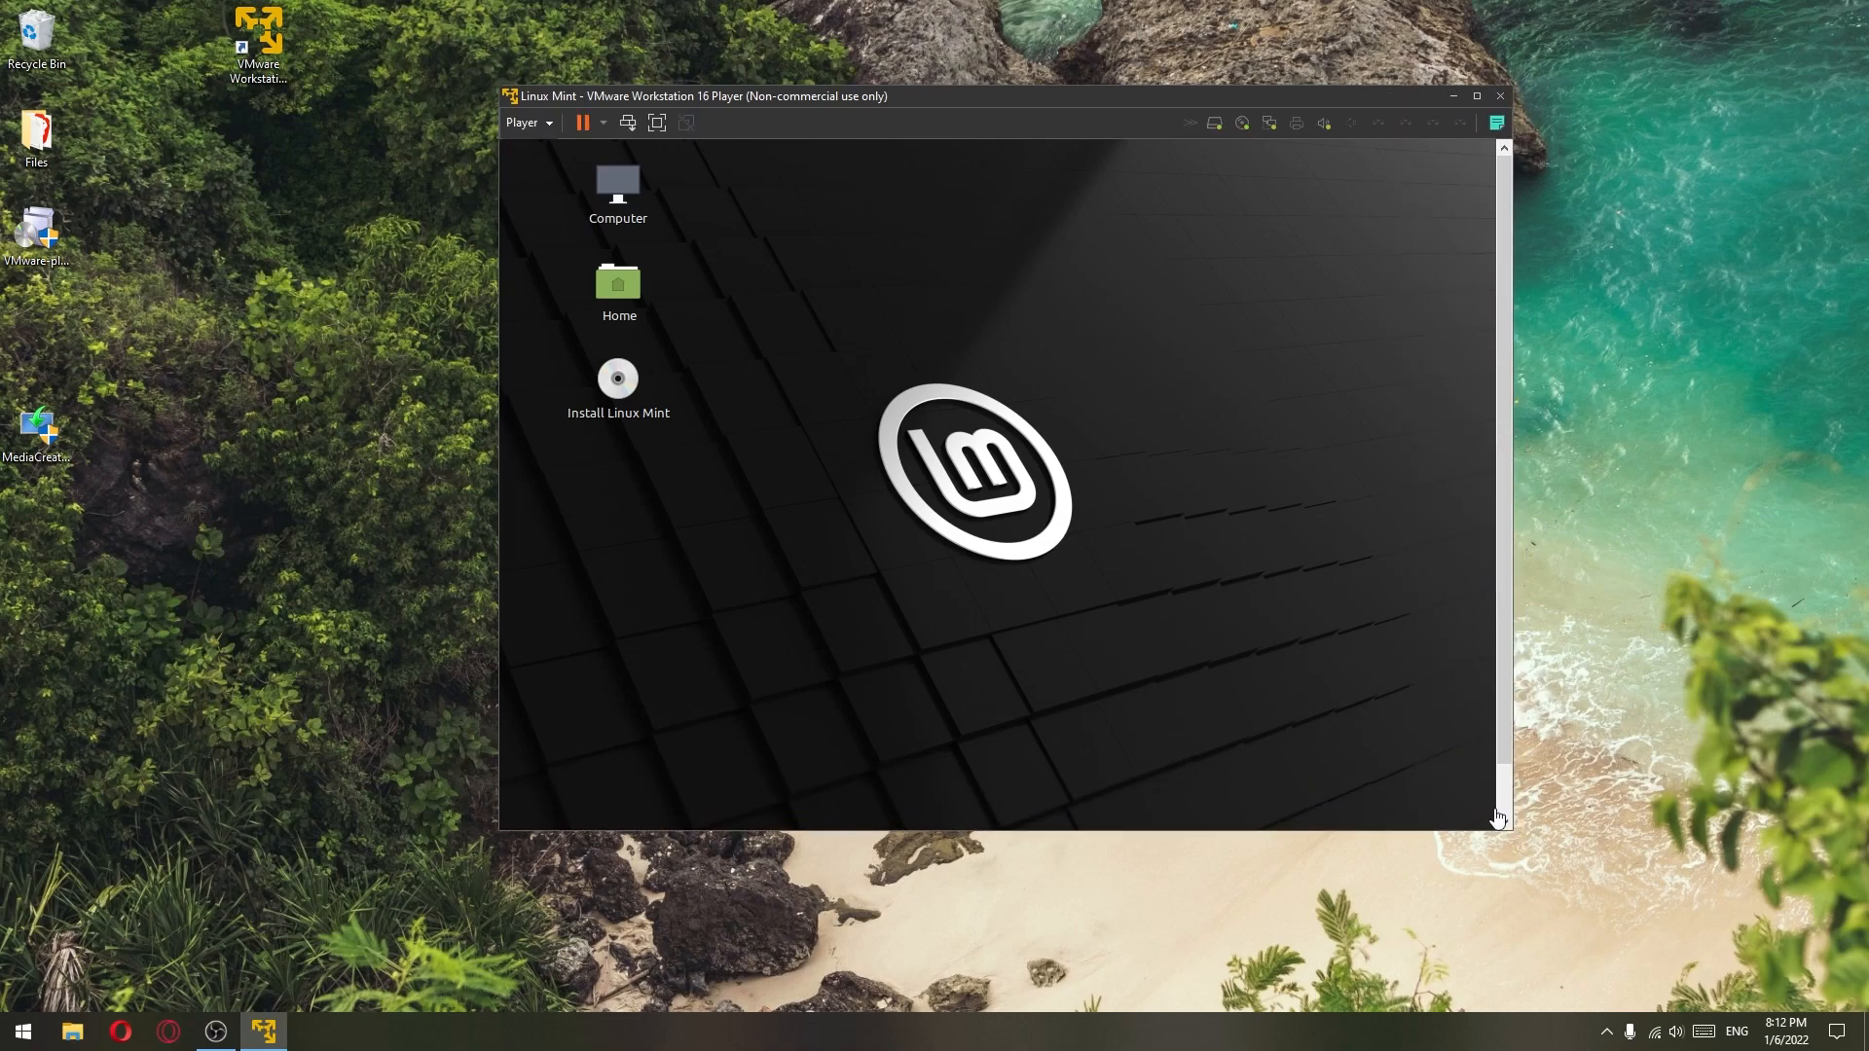
double_click(625, 382)
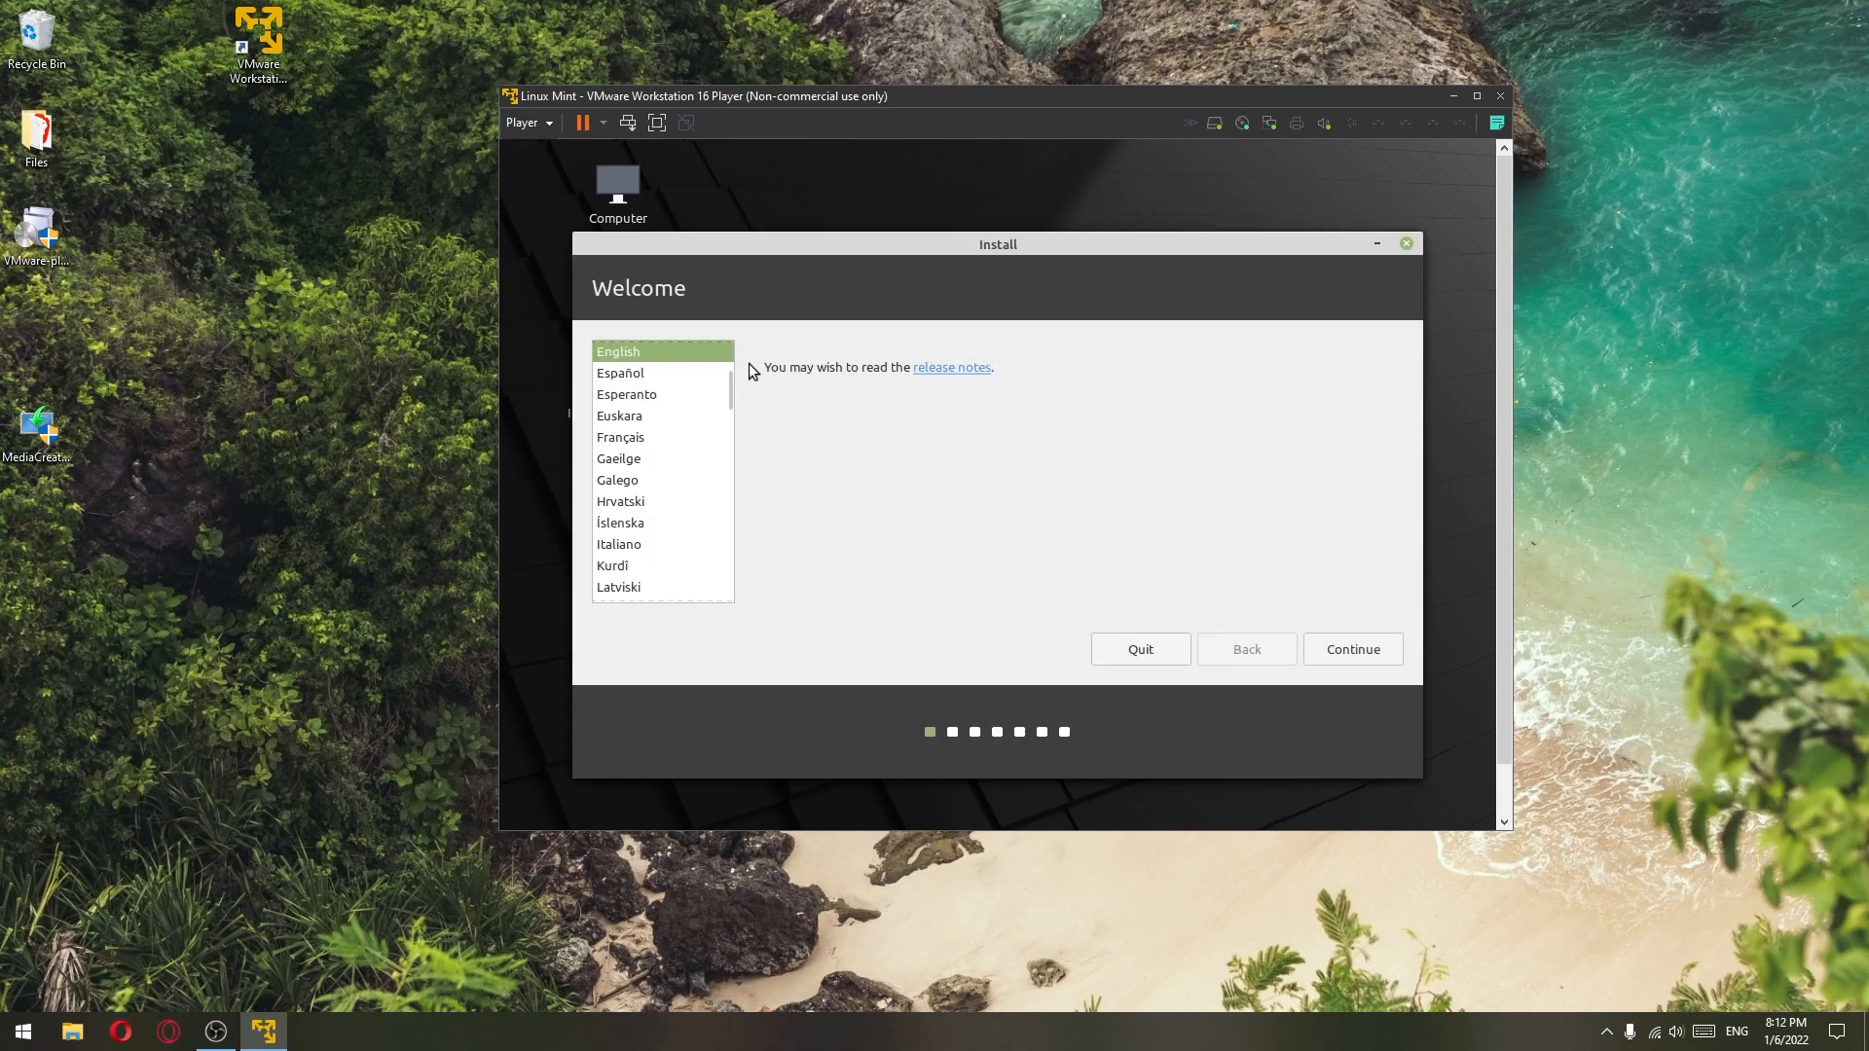
click(1343, 650)
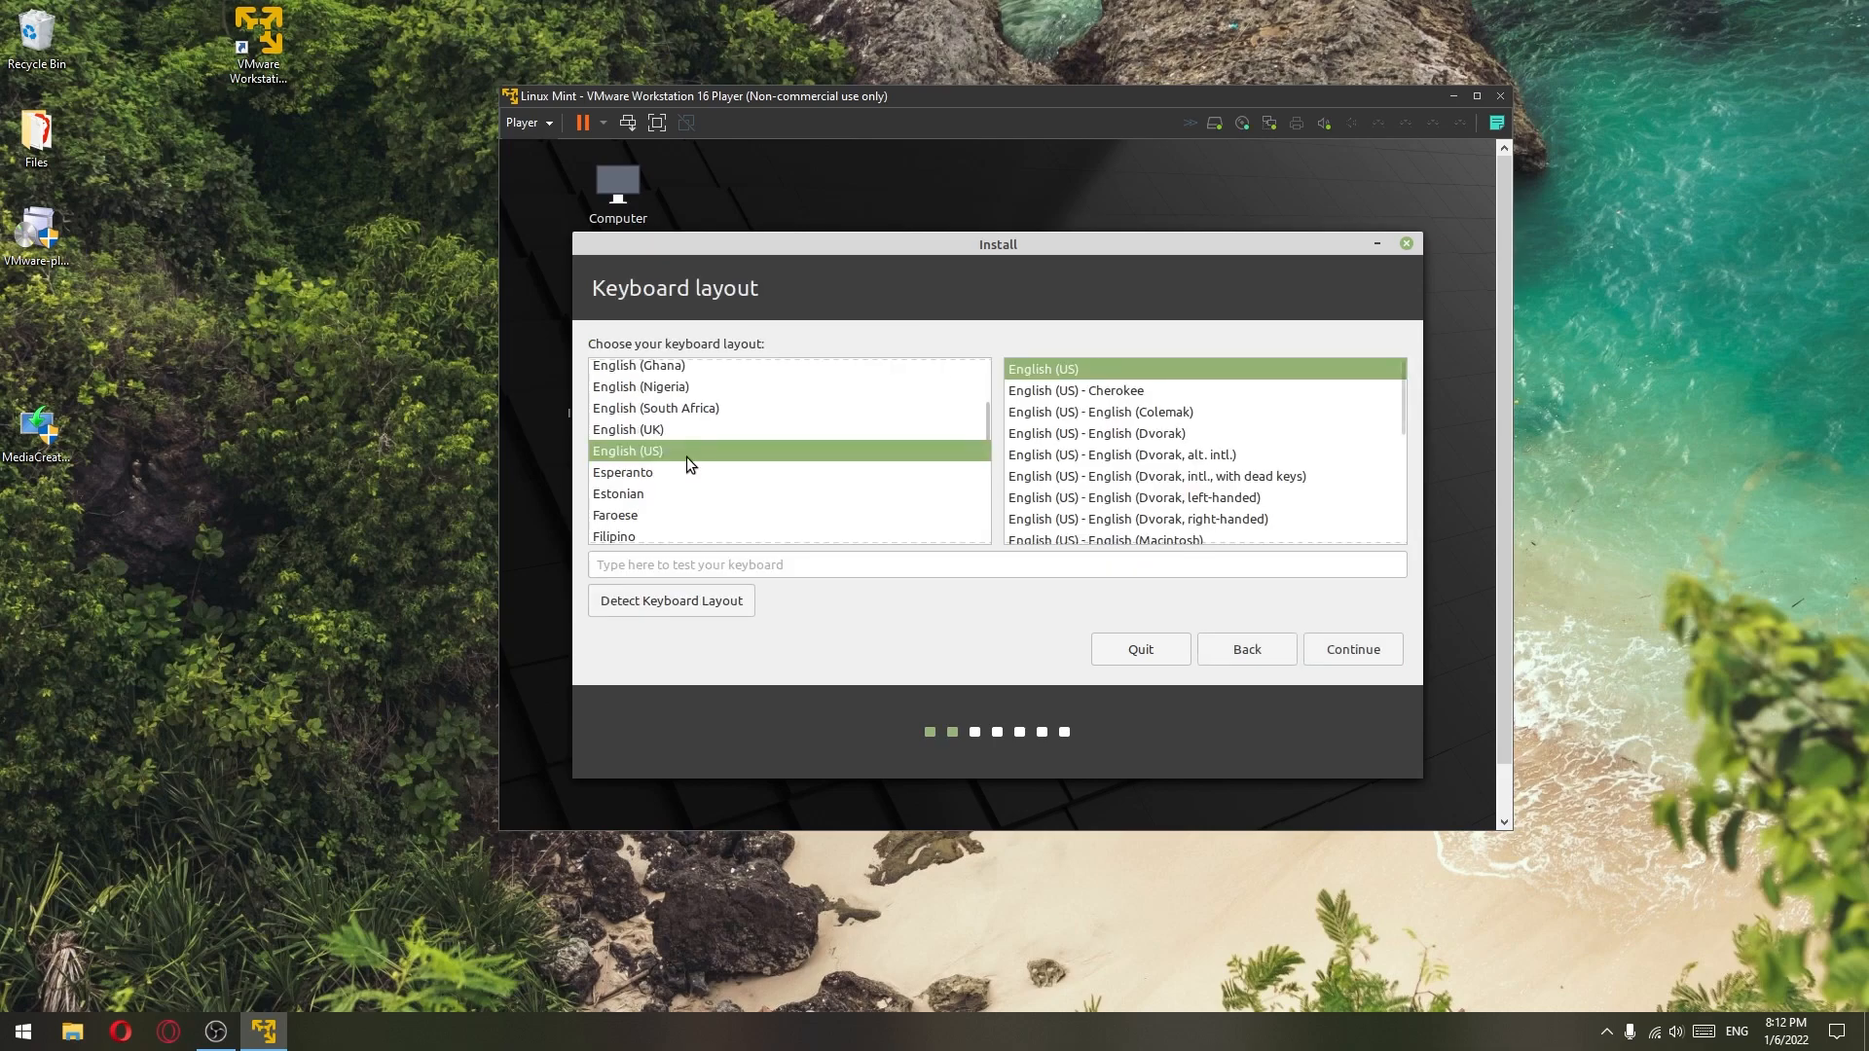
click(1358, 650)
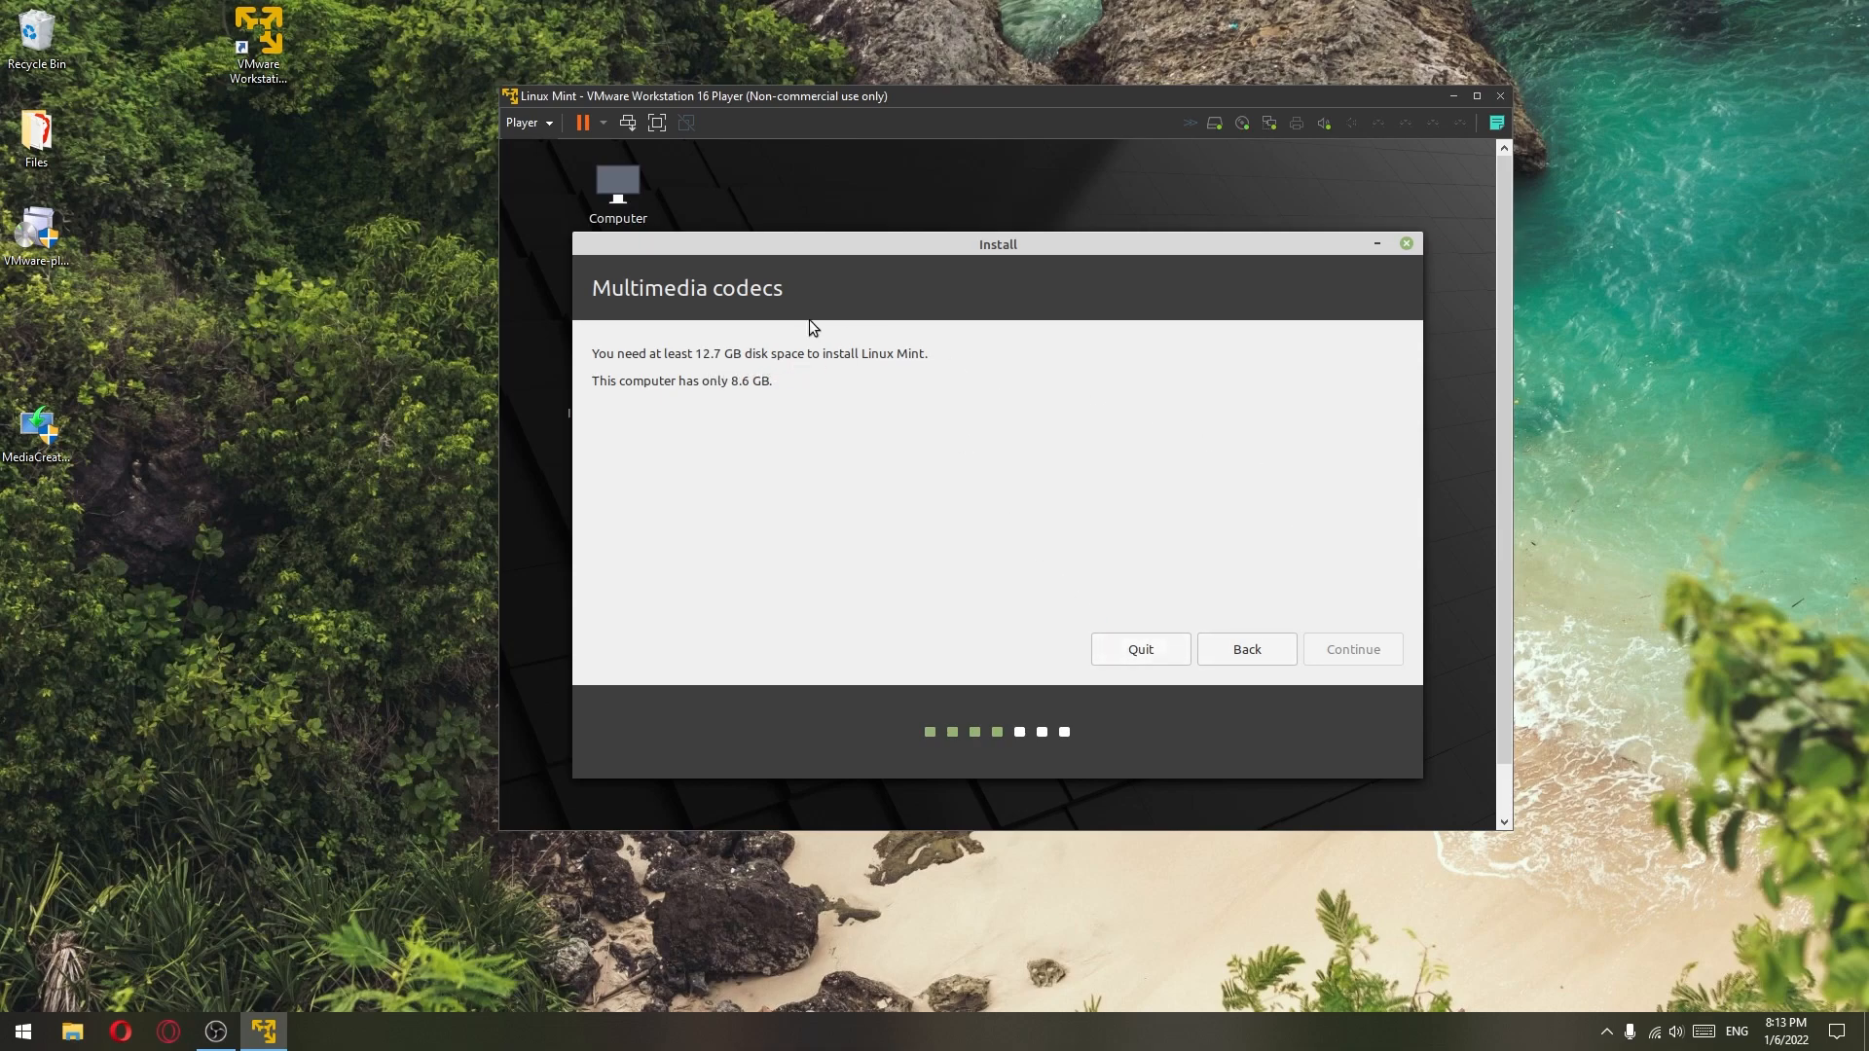
click(1141, 650)
click(1134, 530)
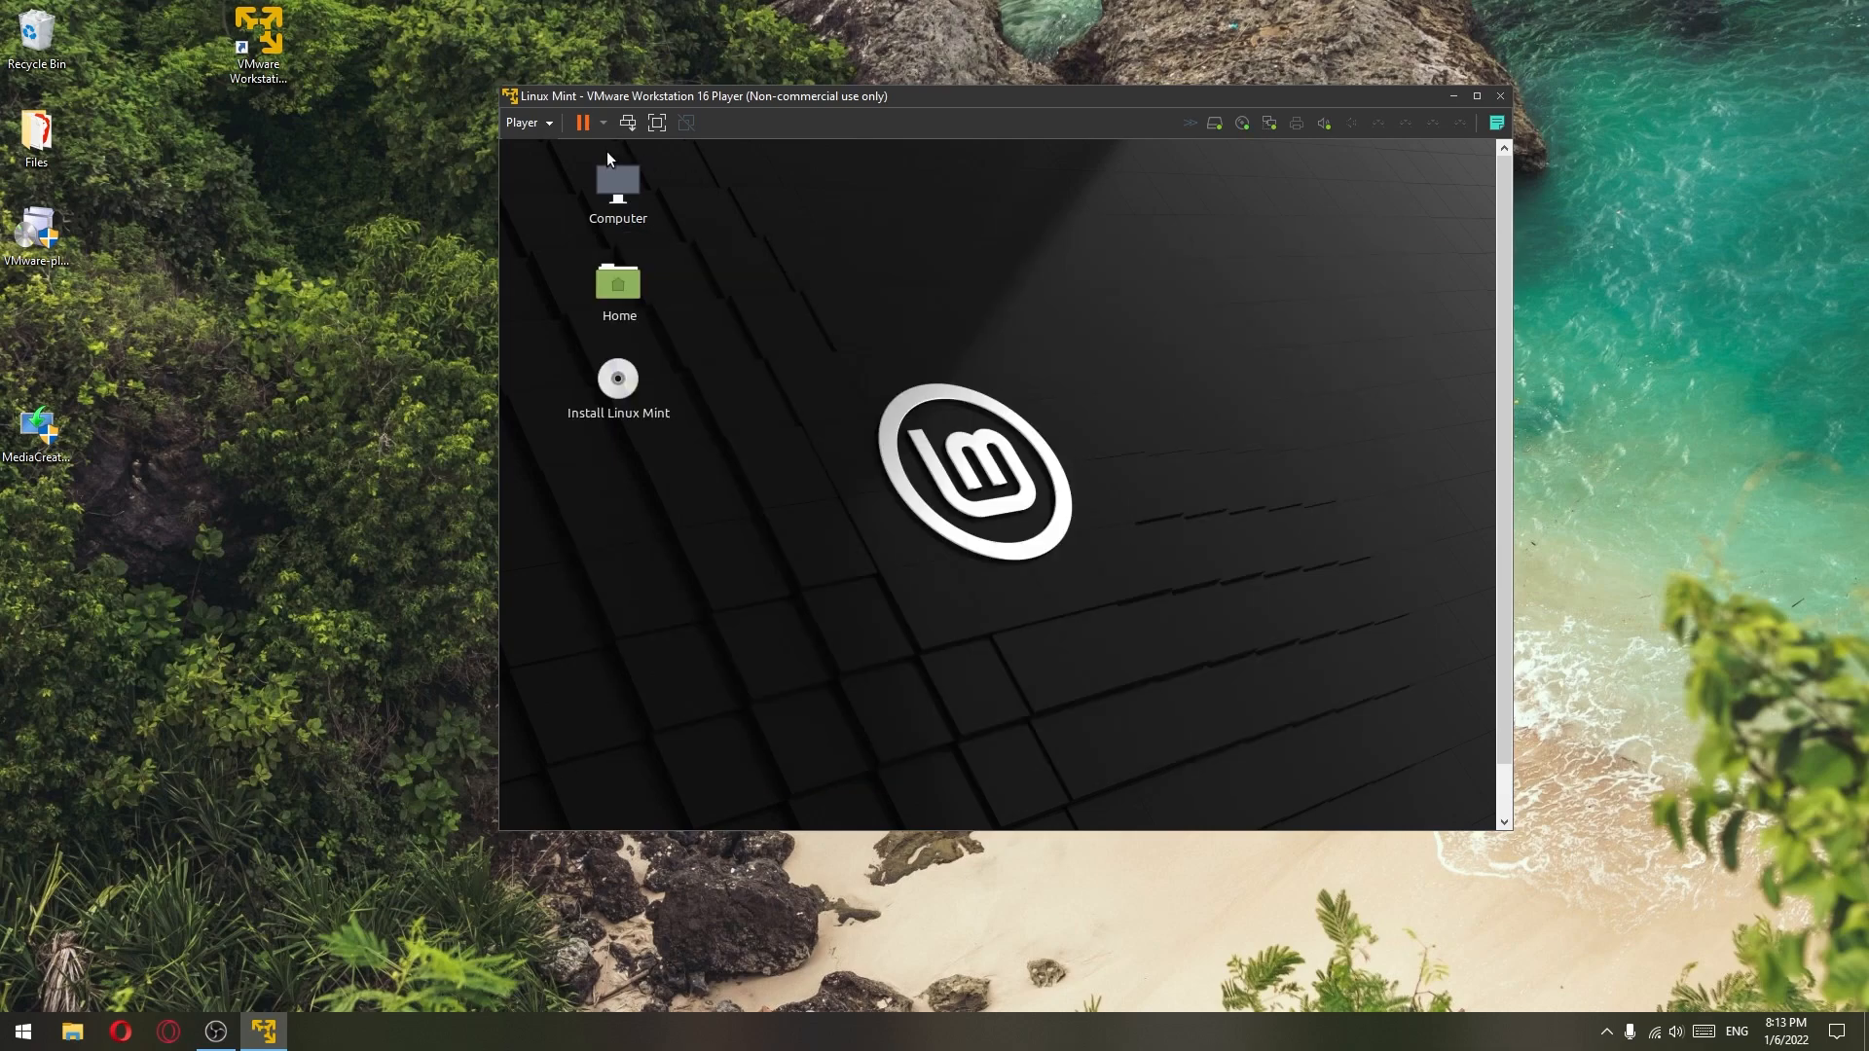
- Shut down the Linux Mint guest from the power menu and confirm
click(603, 123)
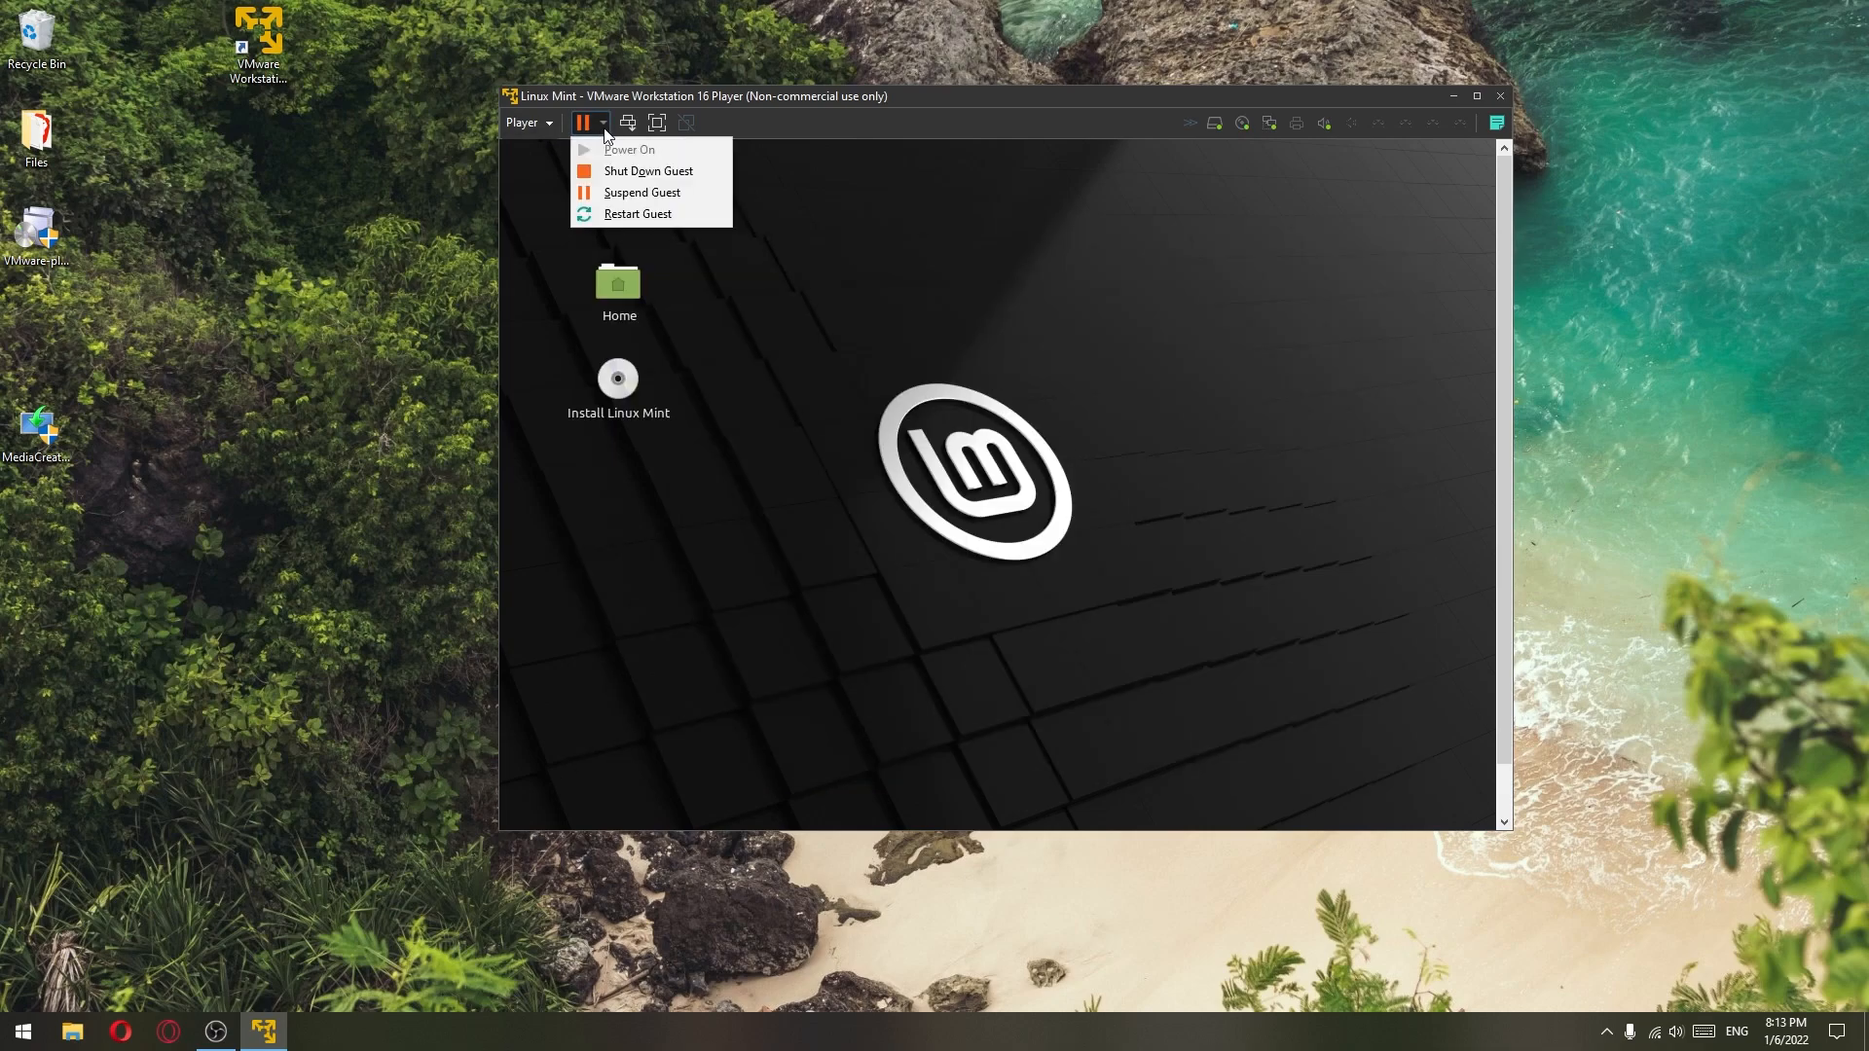
click(642, 171)
click(1057, 506)
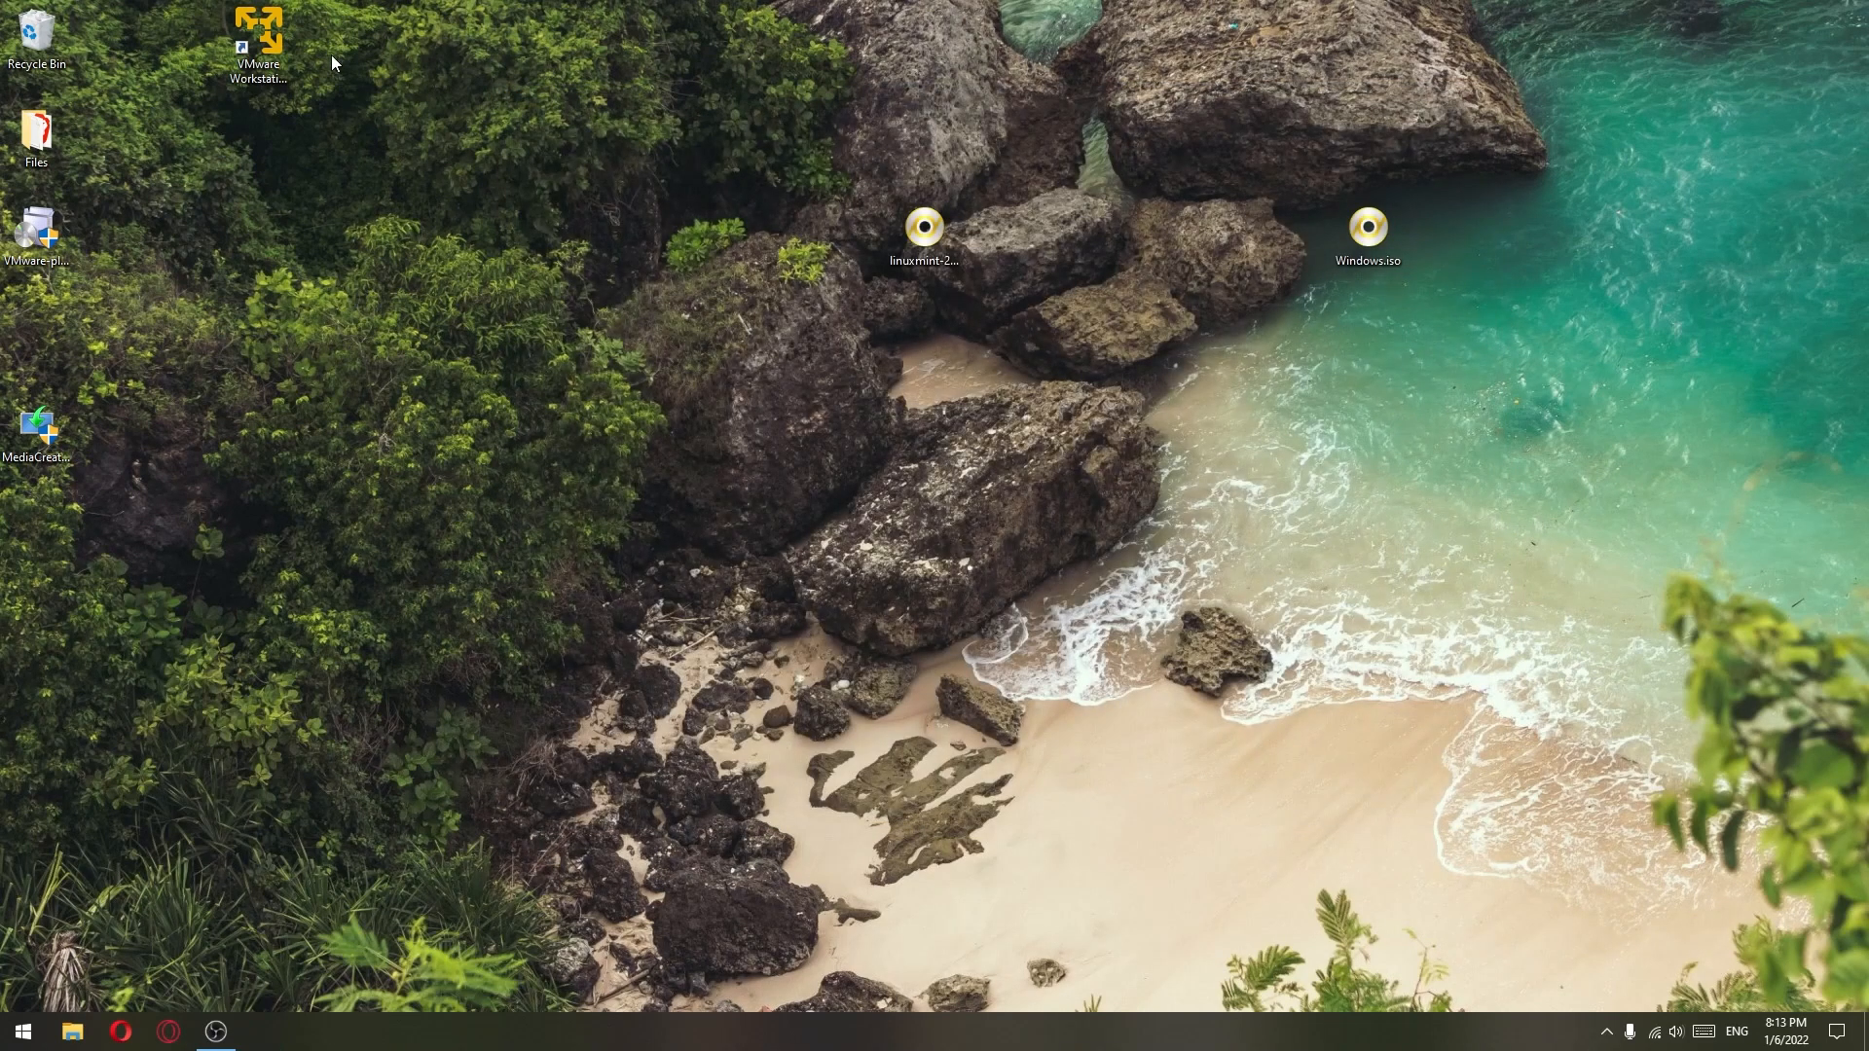
- Relaunch VMware Player, select Linux Mint and open its virtual machine settings
click(258, 39)
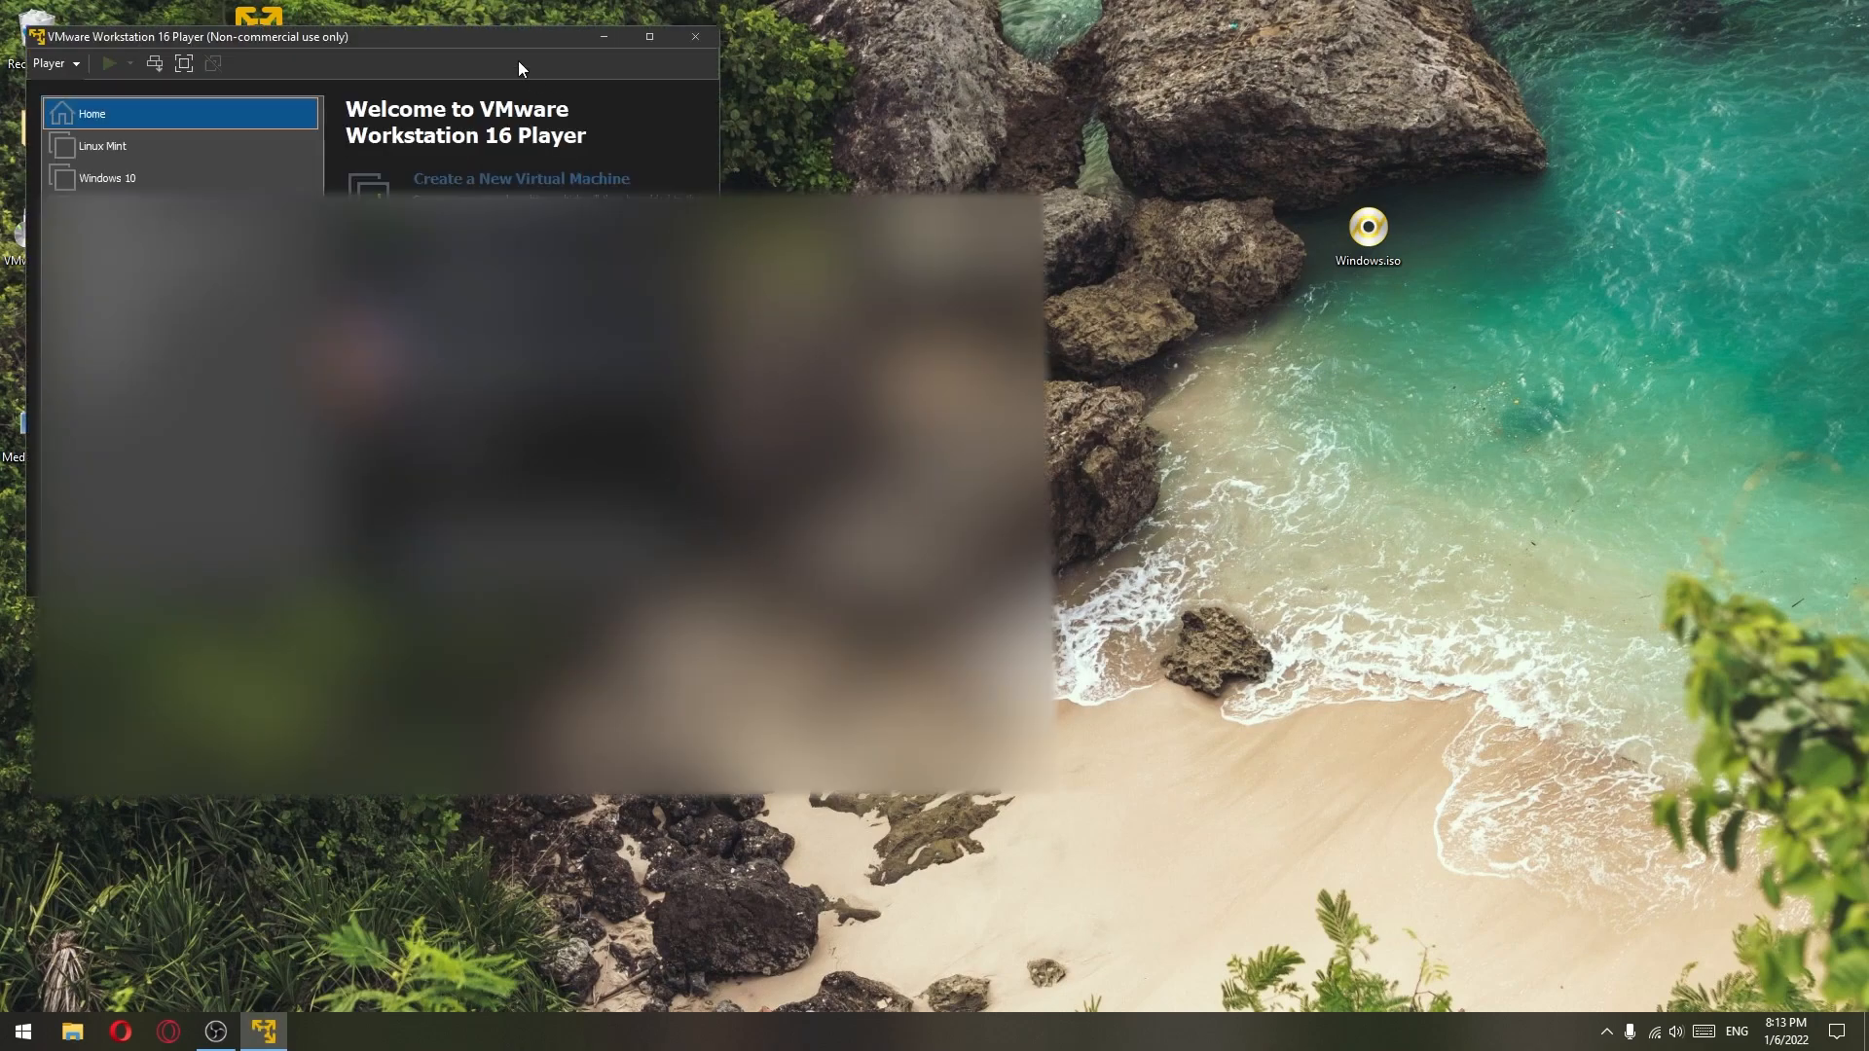
drag(518, 61, 675, 176)
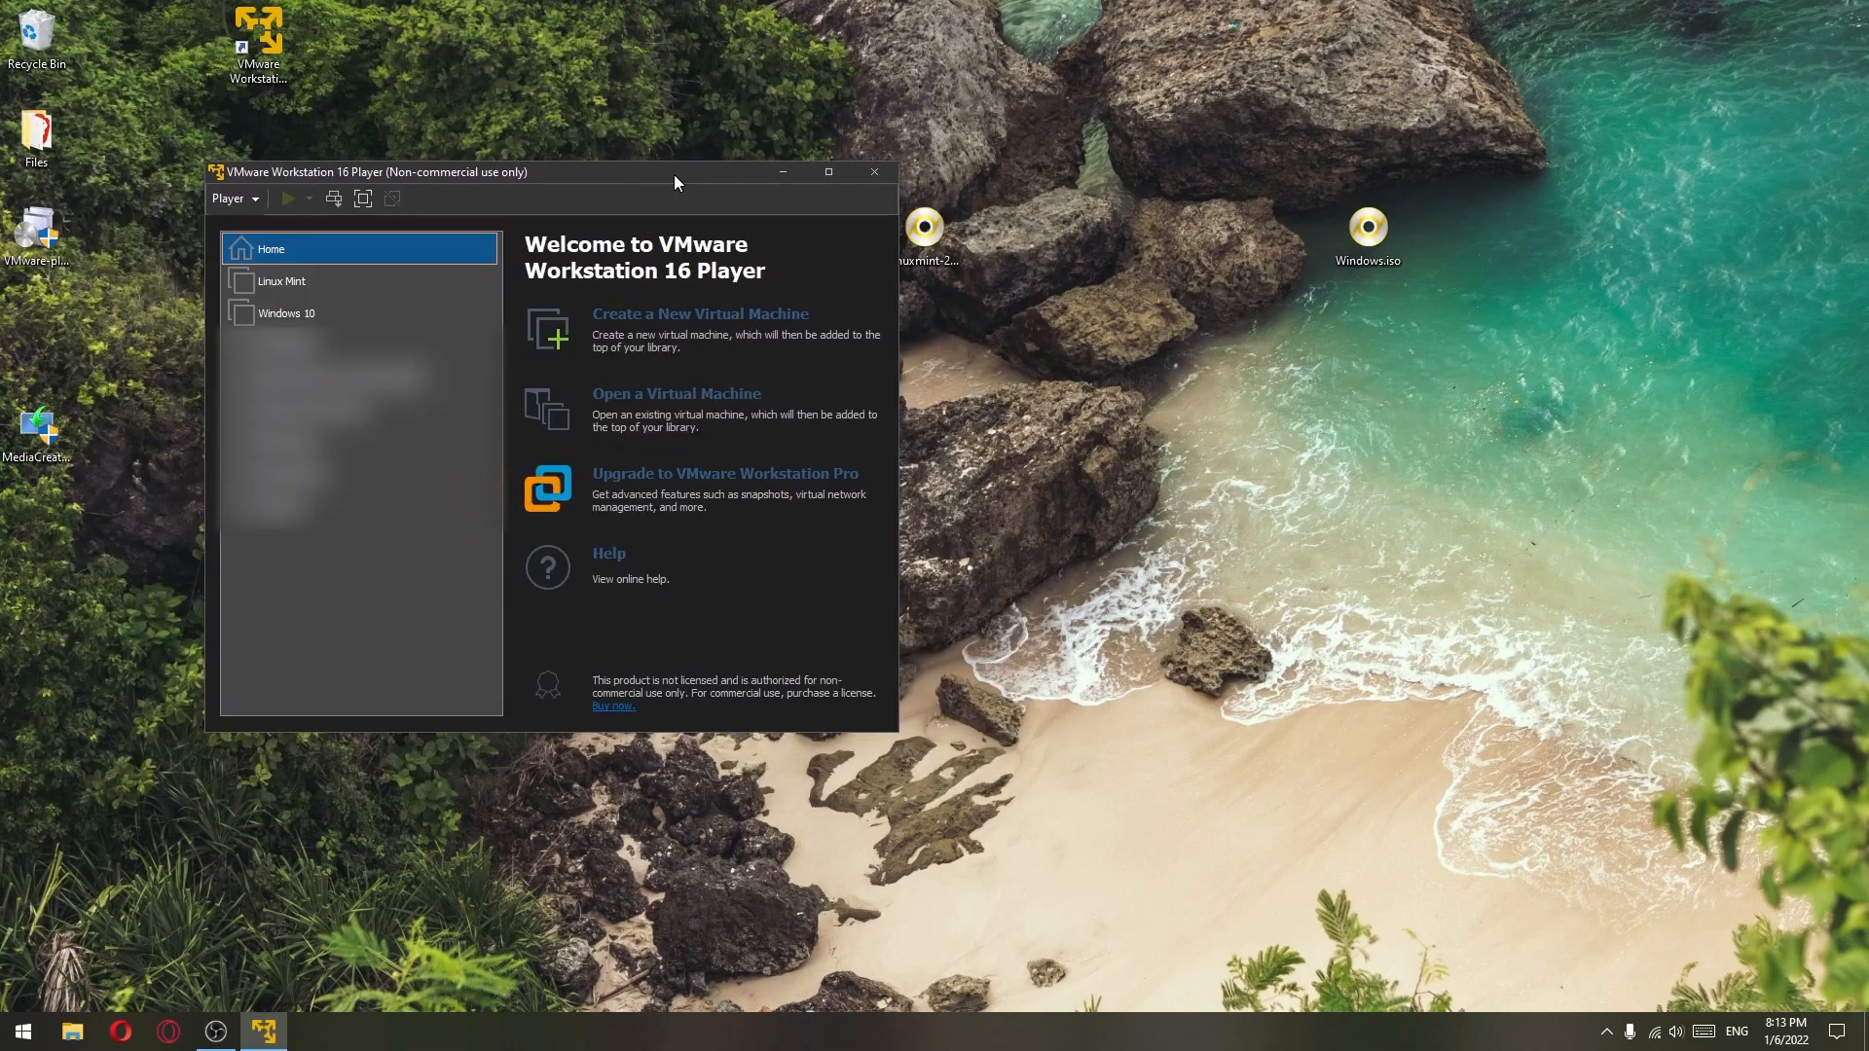
click(288, 281)
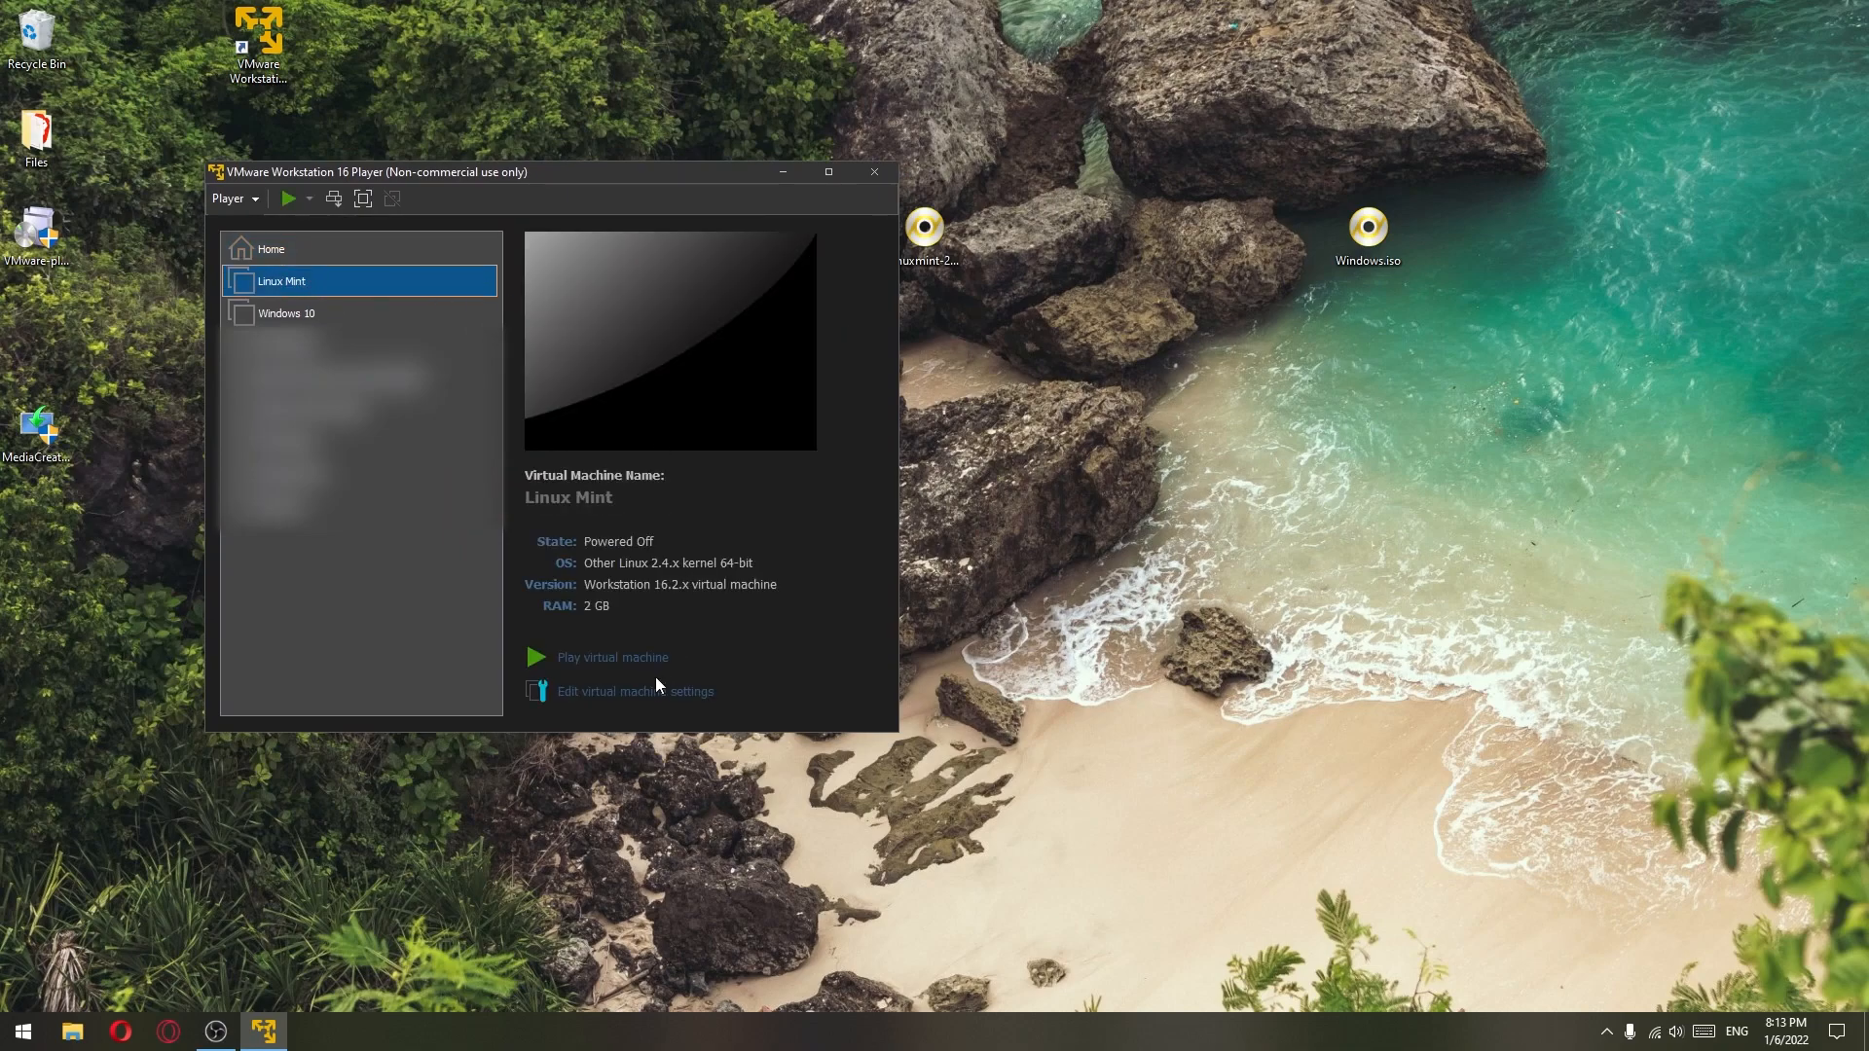
click(673, 693)
- Expand the Linux Mint hard disk to 30 GB and save the VM settings
drag(571, 102, 1096, 137)
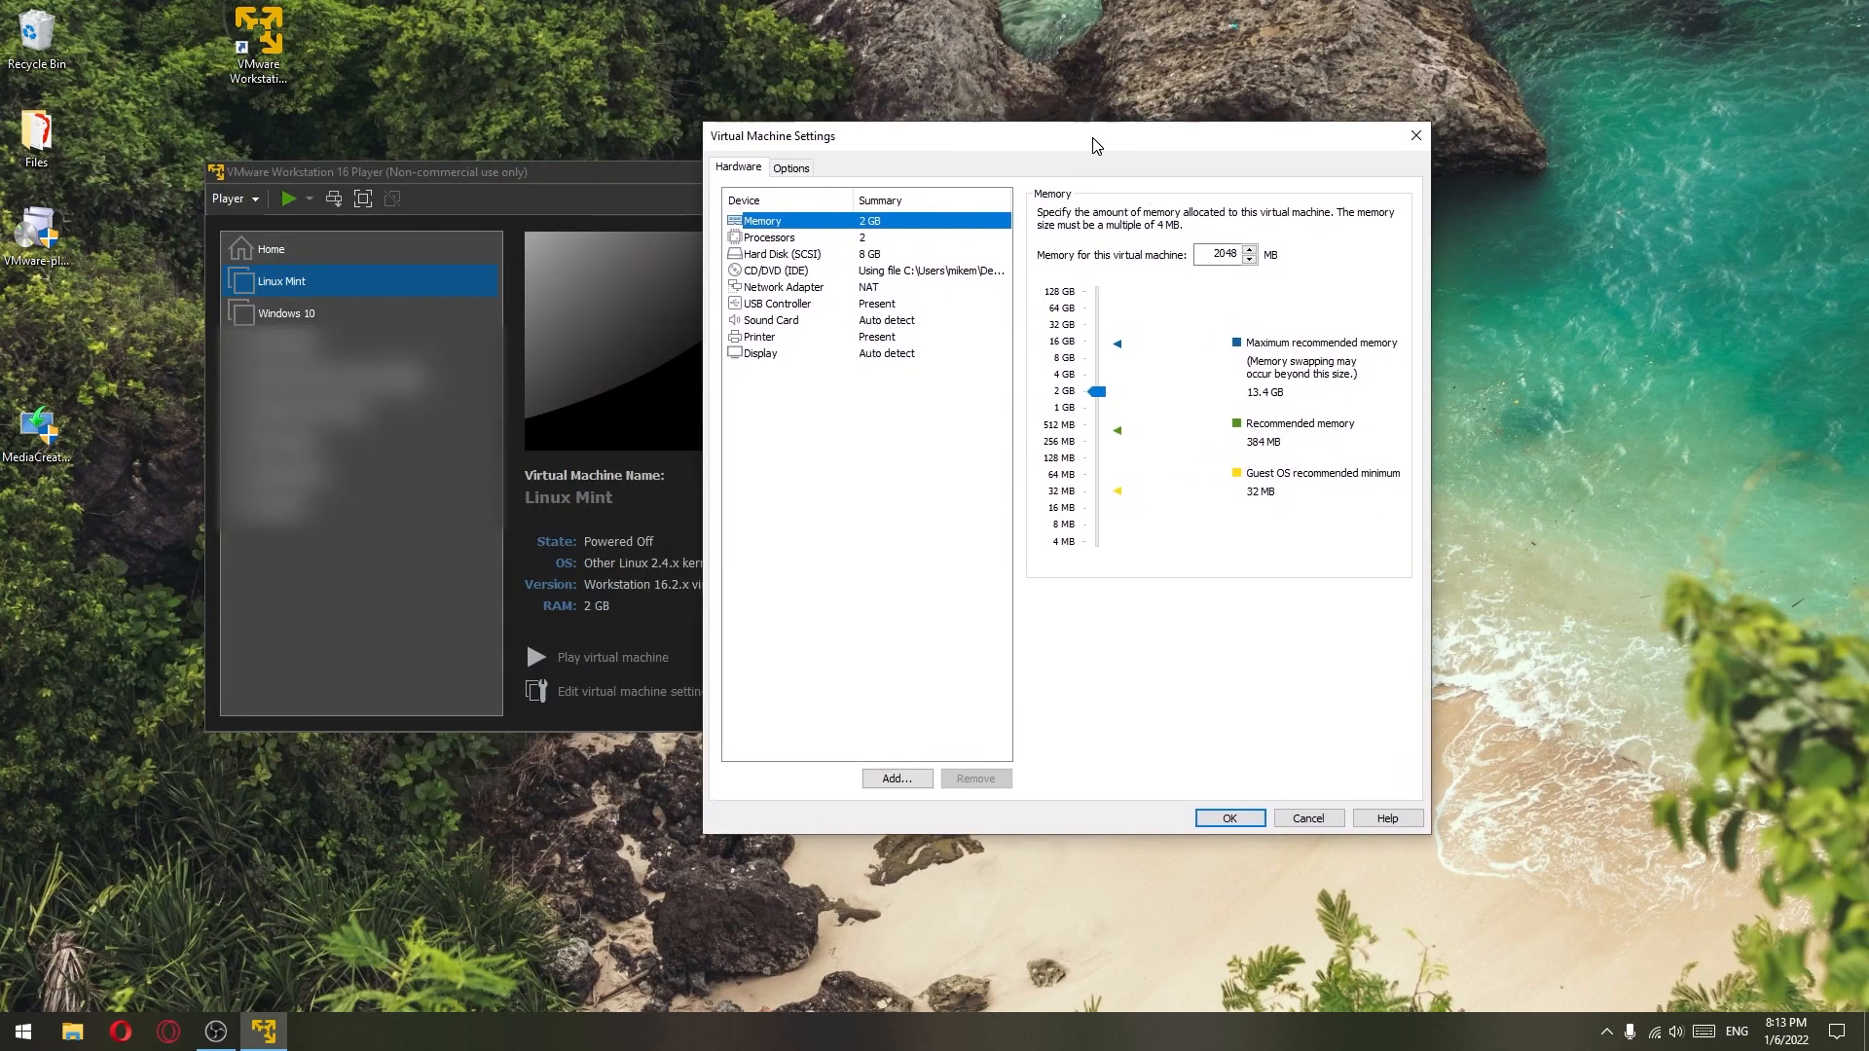
click(793, 259)
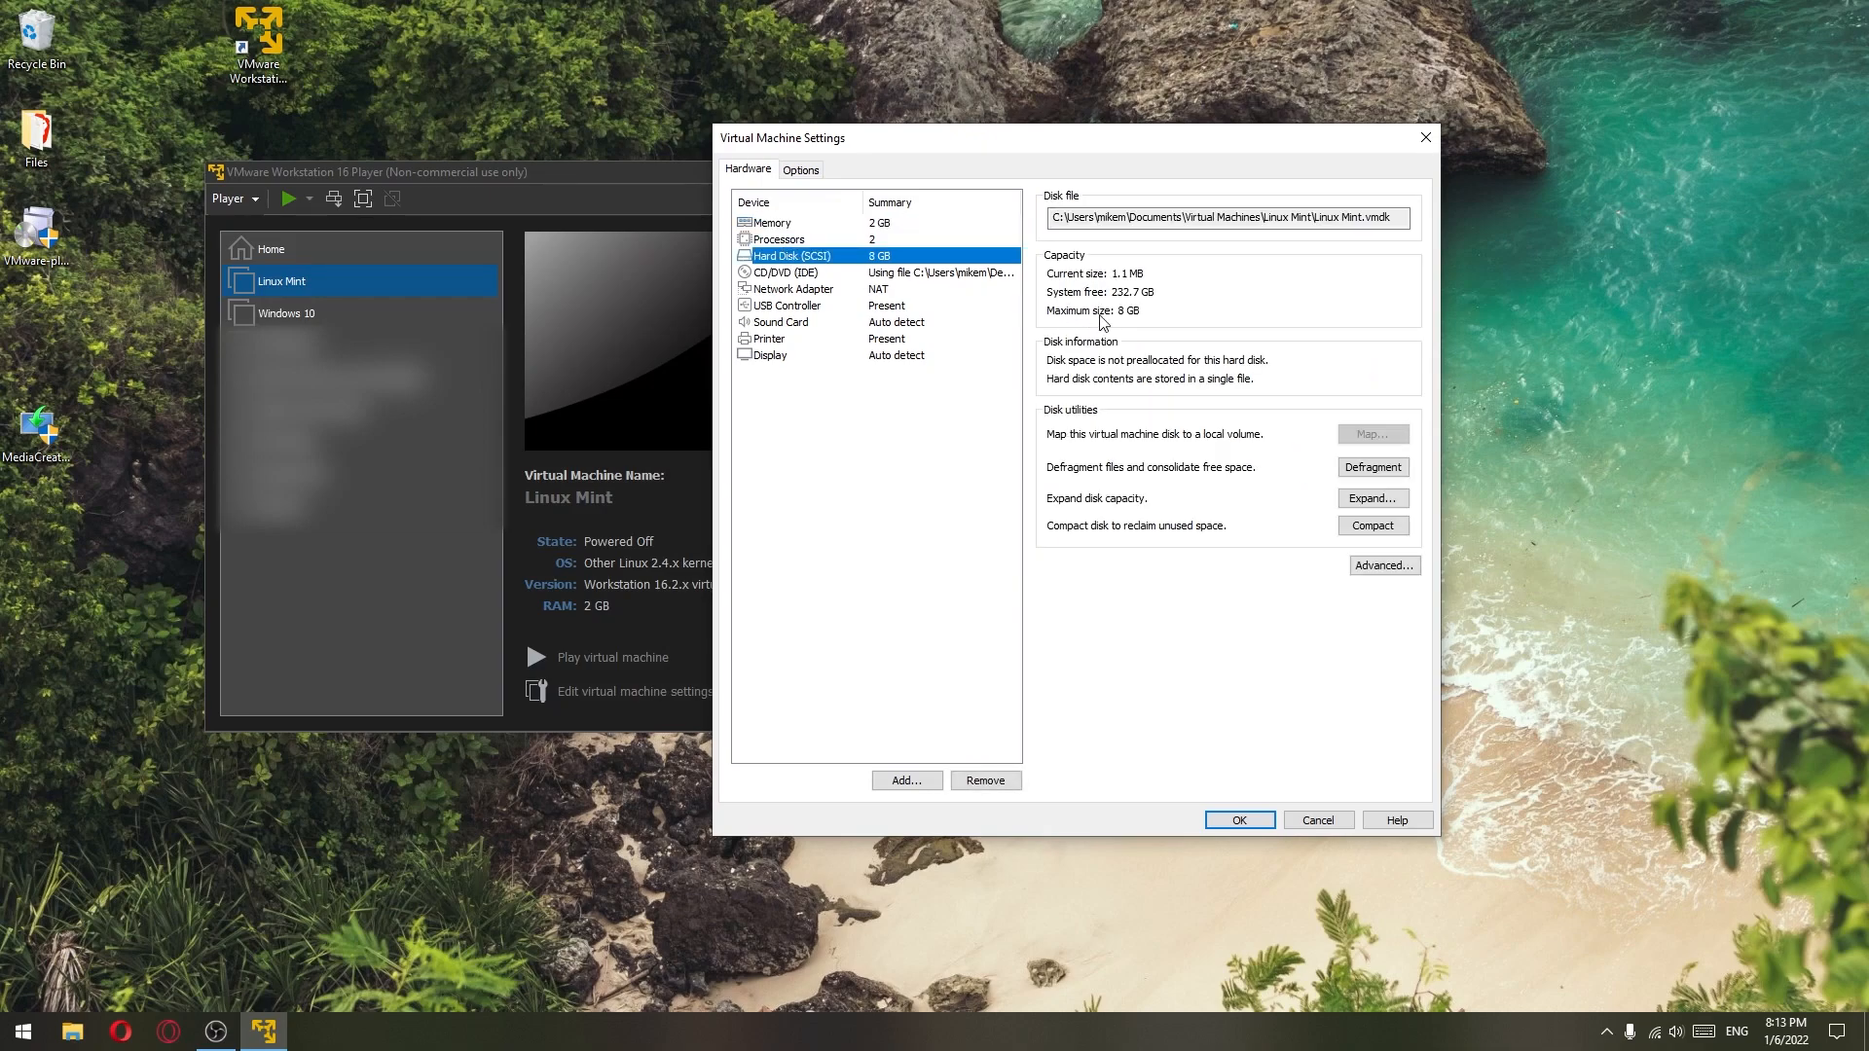
click(1392, 506)
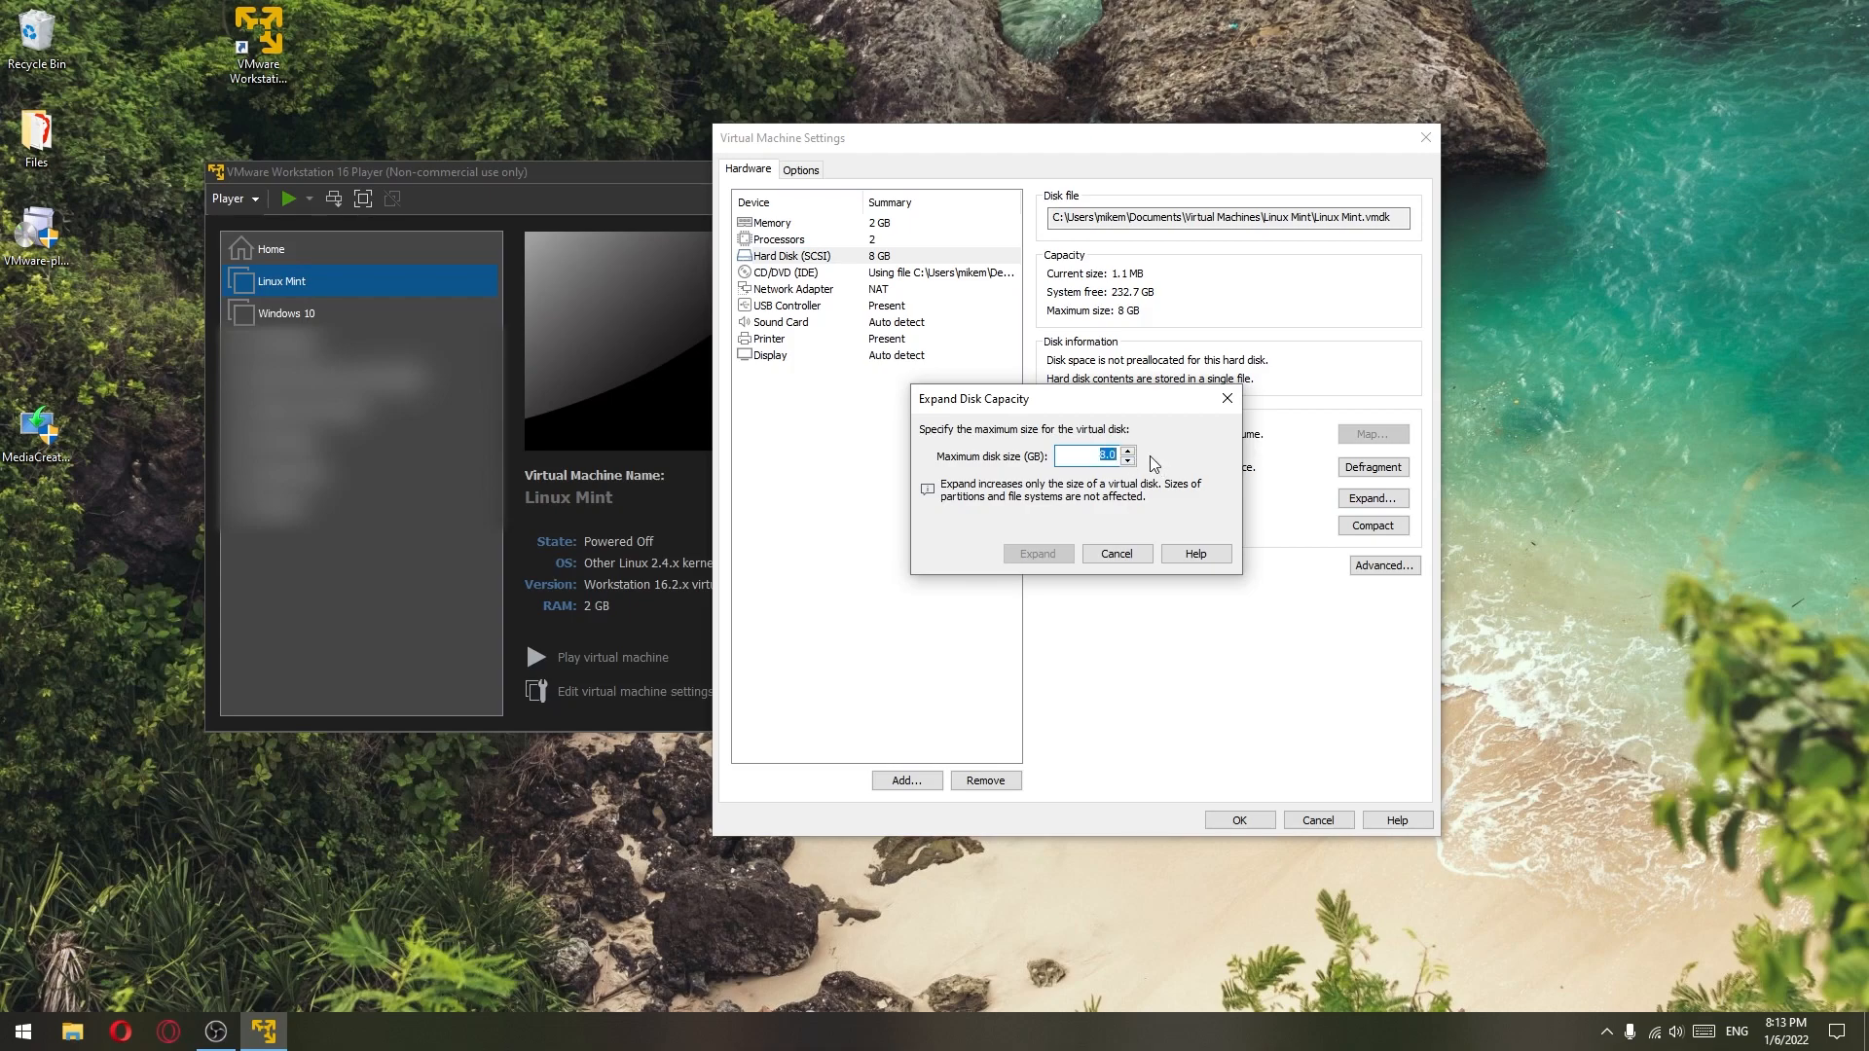
text(30)
click(1050, 562)
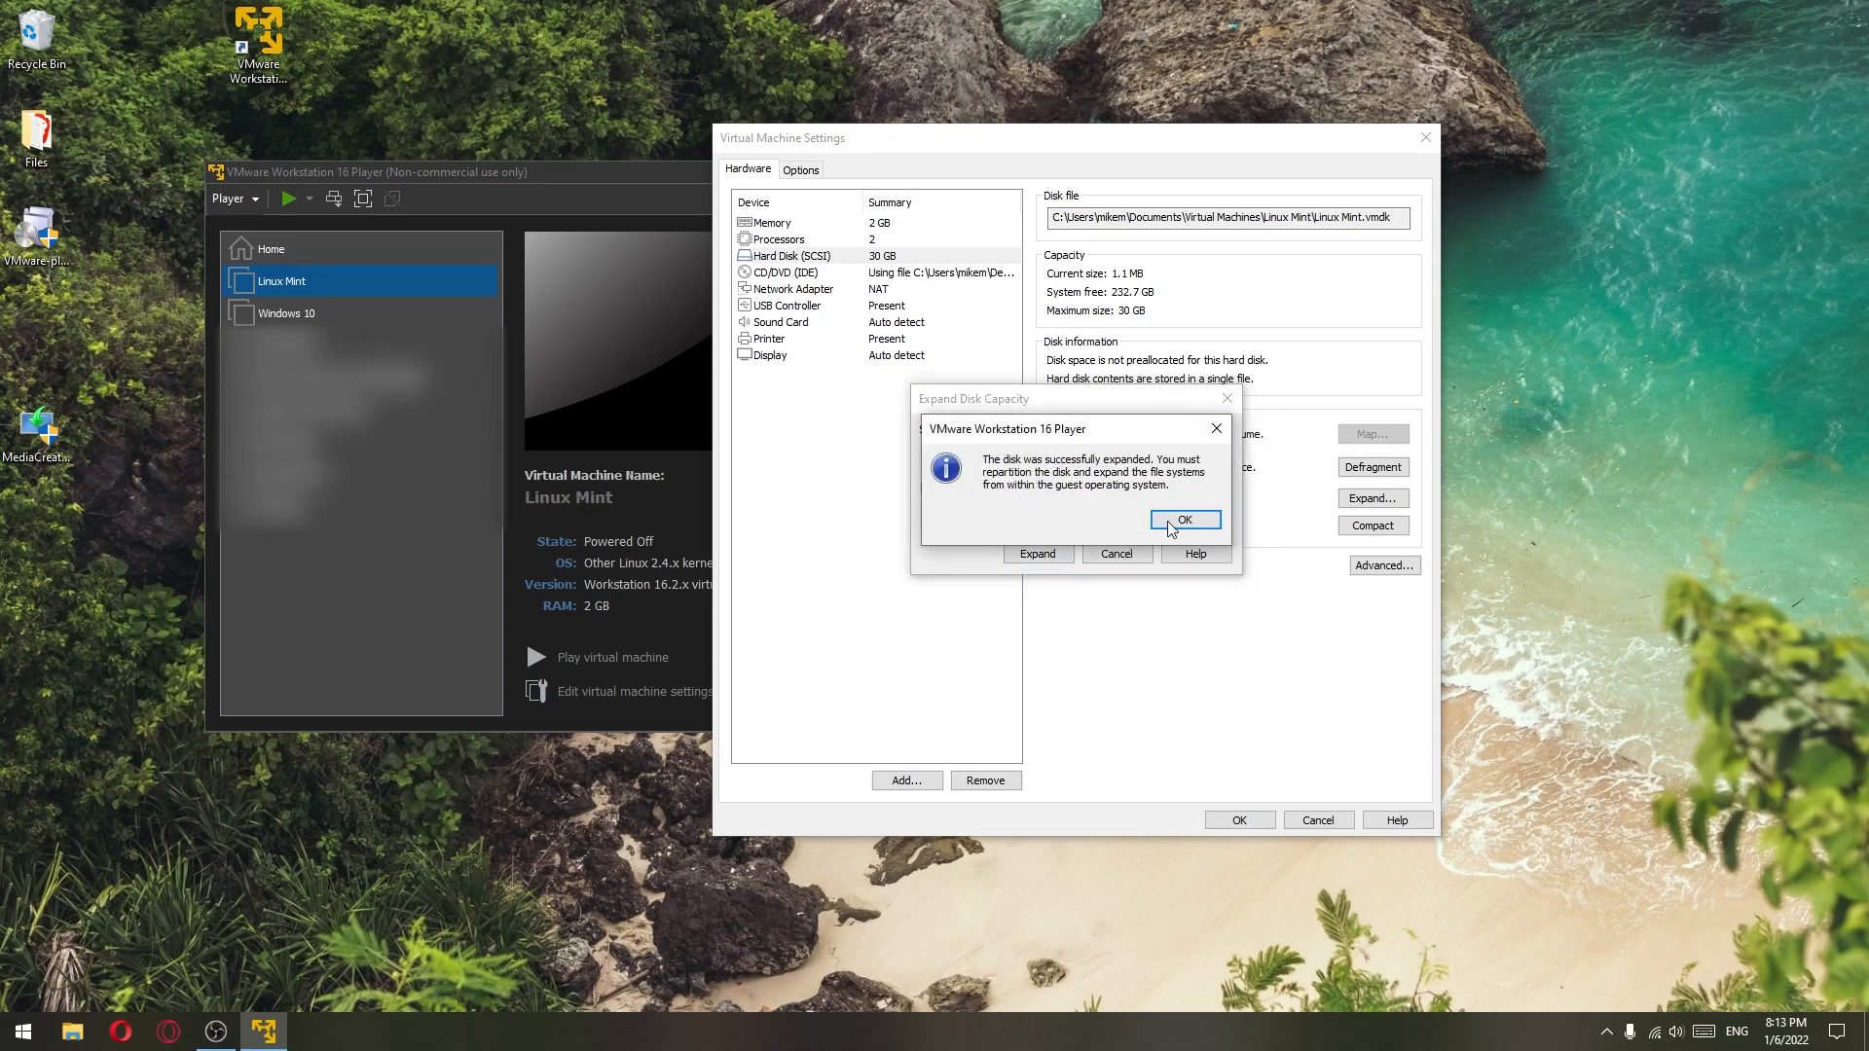
click(1175, 529)
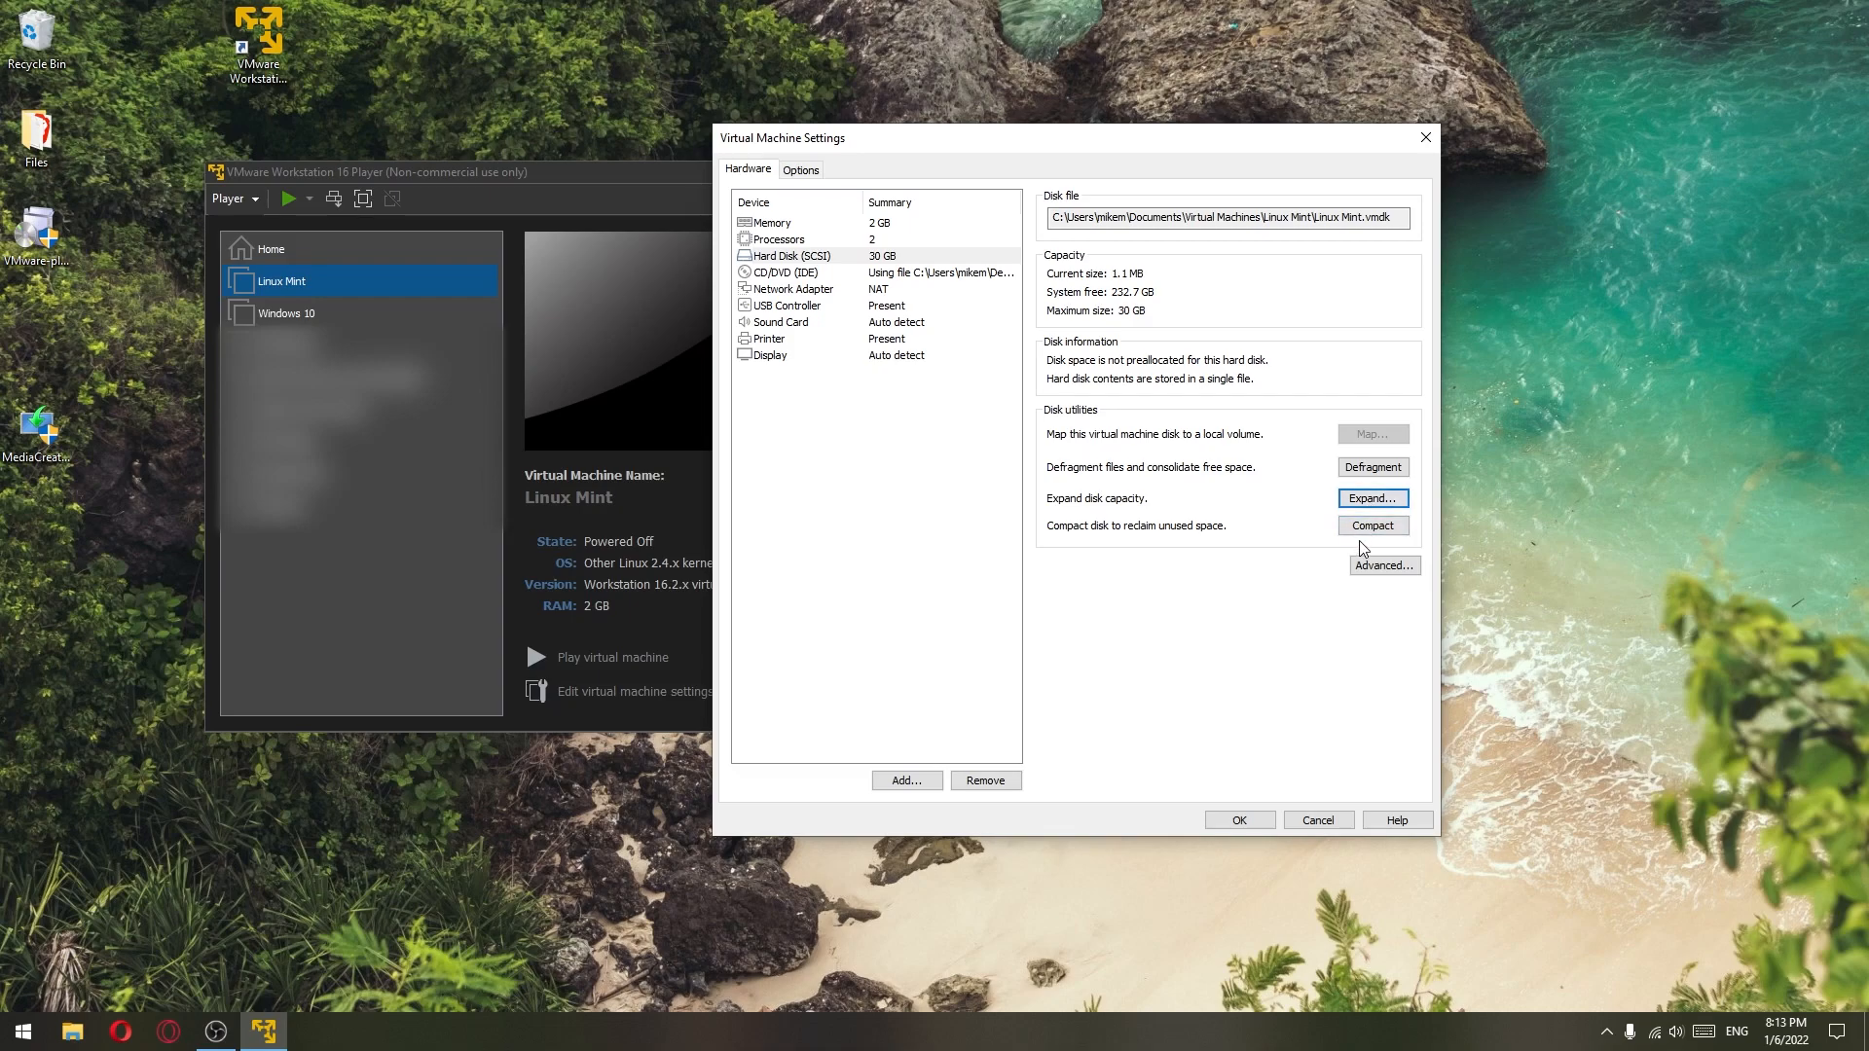
click(1254, 822)
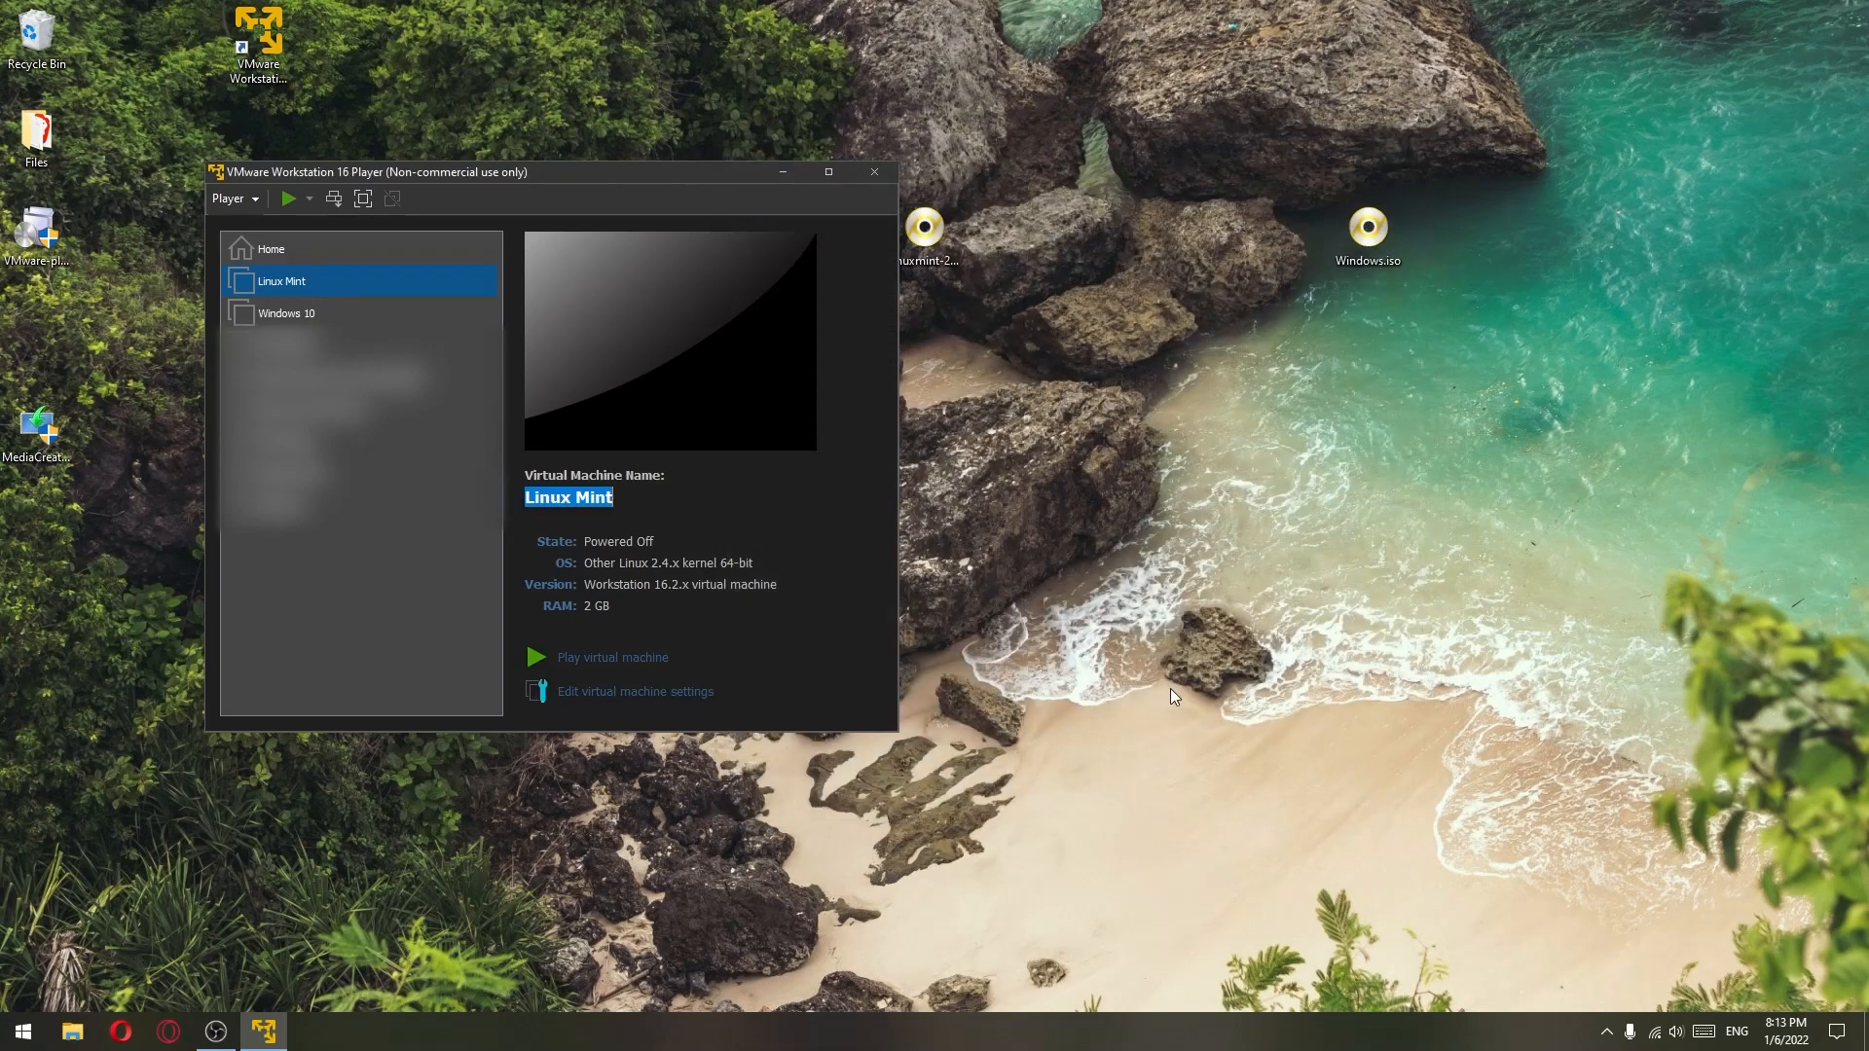
- Power on the Linux Mint VM and launch Install Linux Mint from the live desktop
click(621, 661)
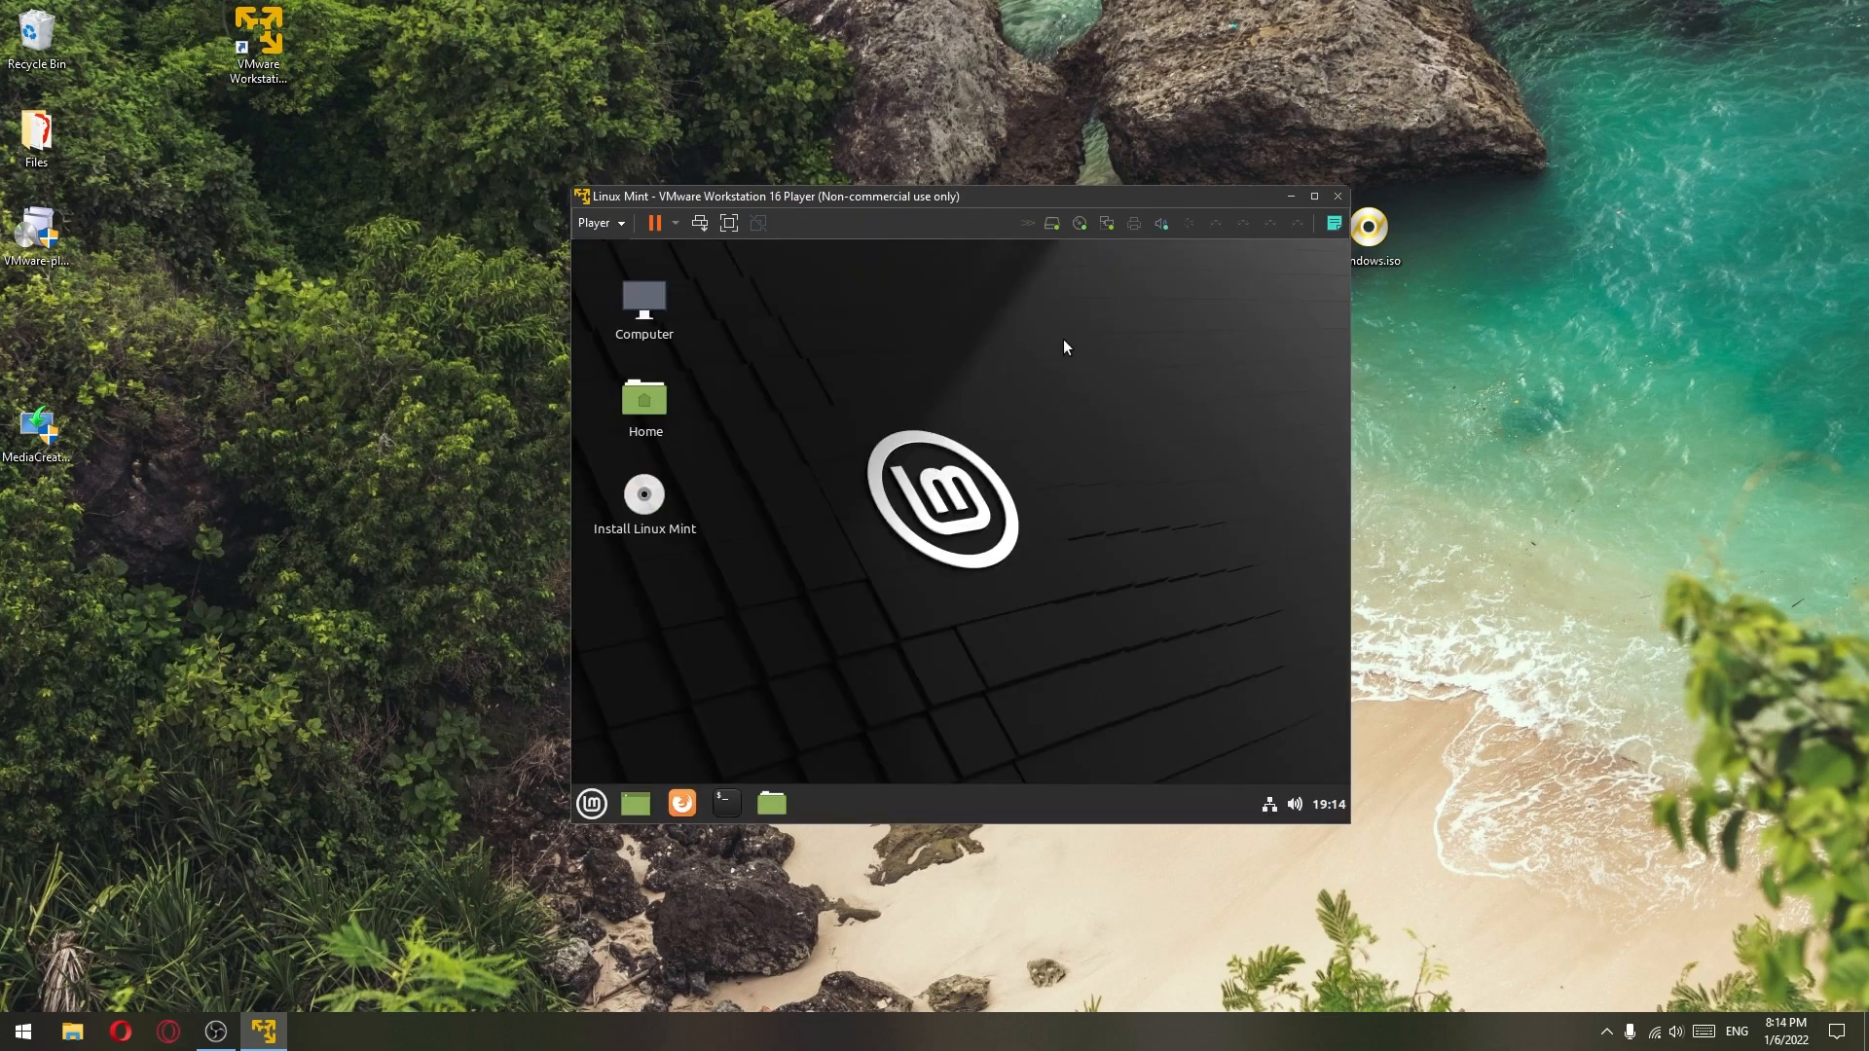
drag(1078, 360, 905, 564)
double_click(646, 498)
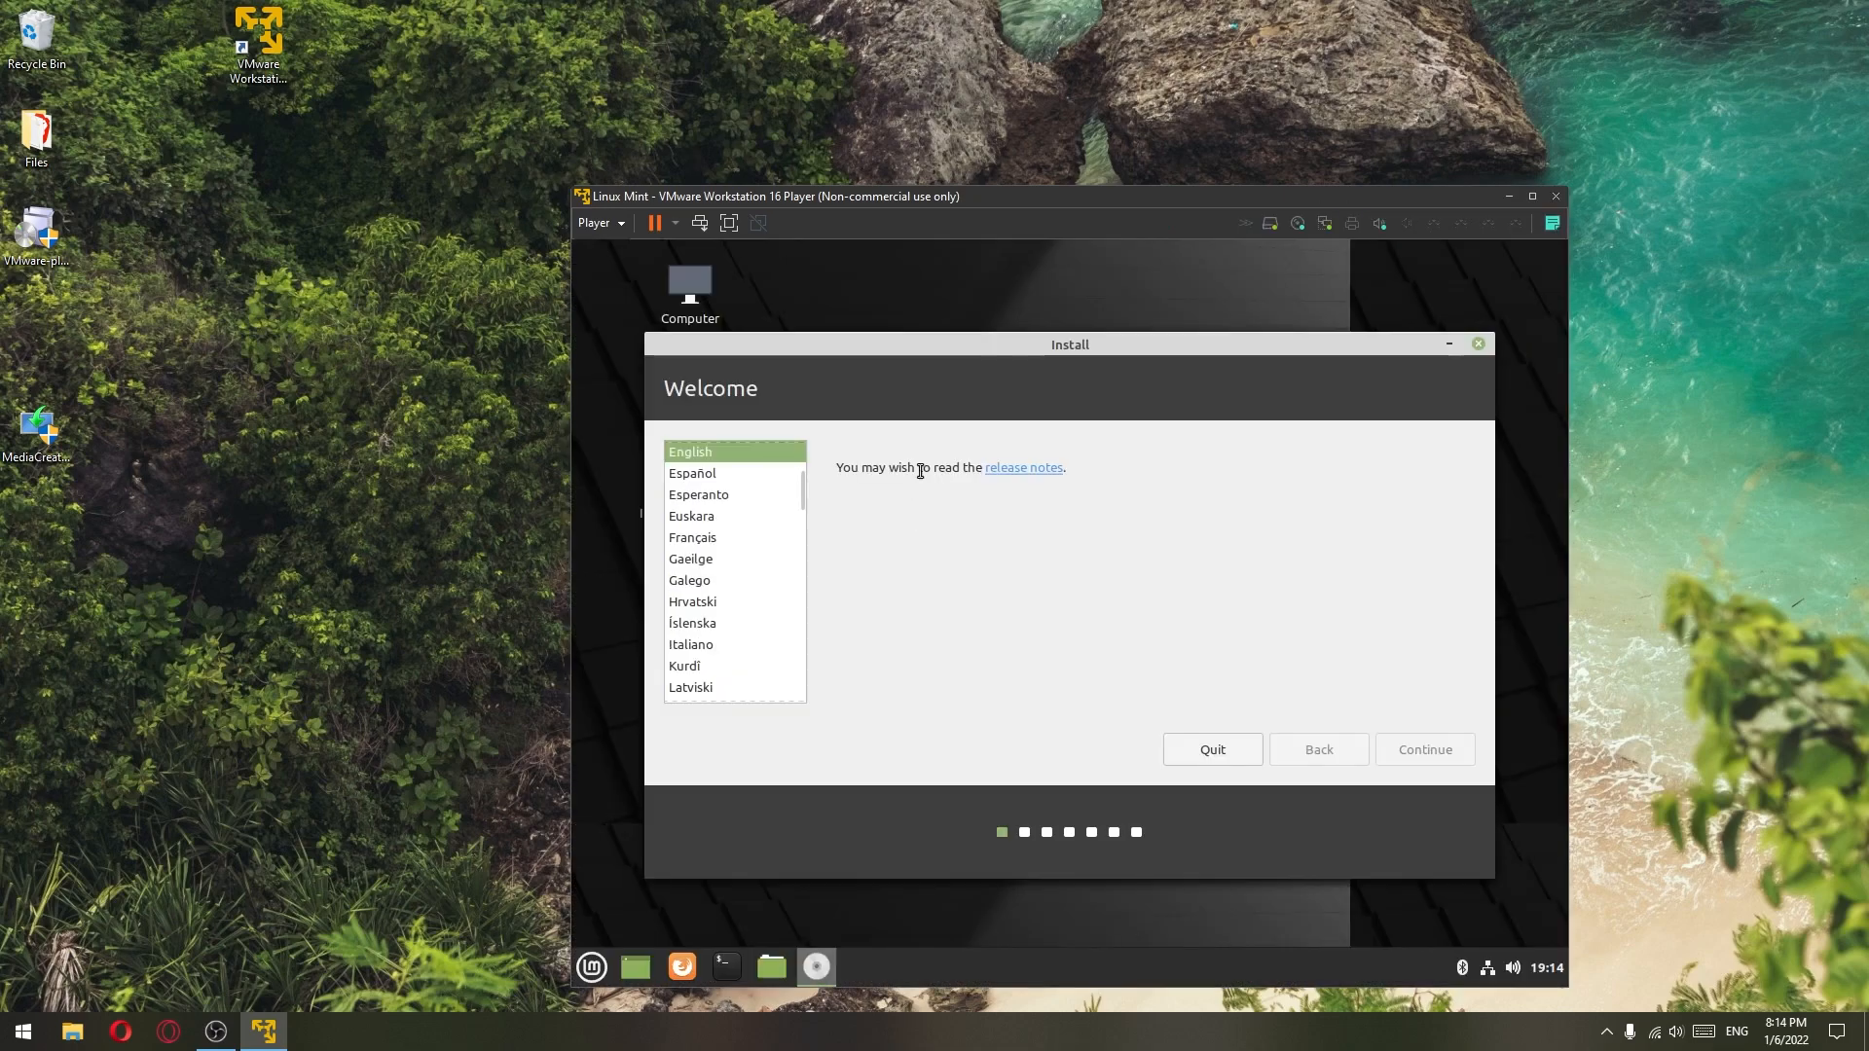
- Keep English, the English (US) keyboard and multimedia codecs, and choose to erase the disk
drag(1012, 197, 902, 110)
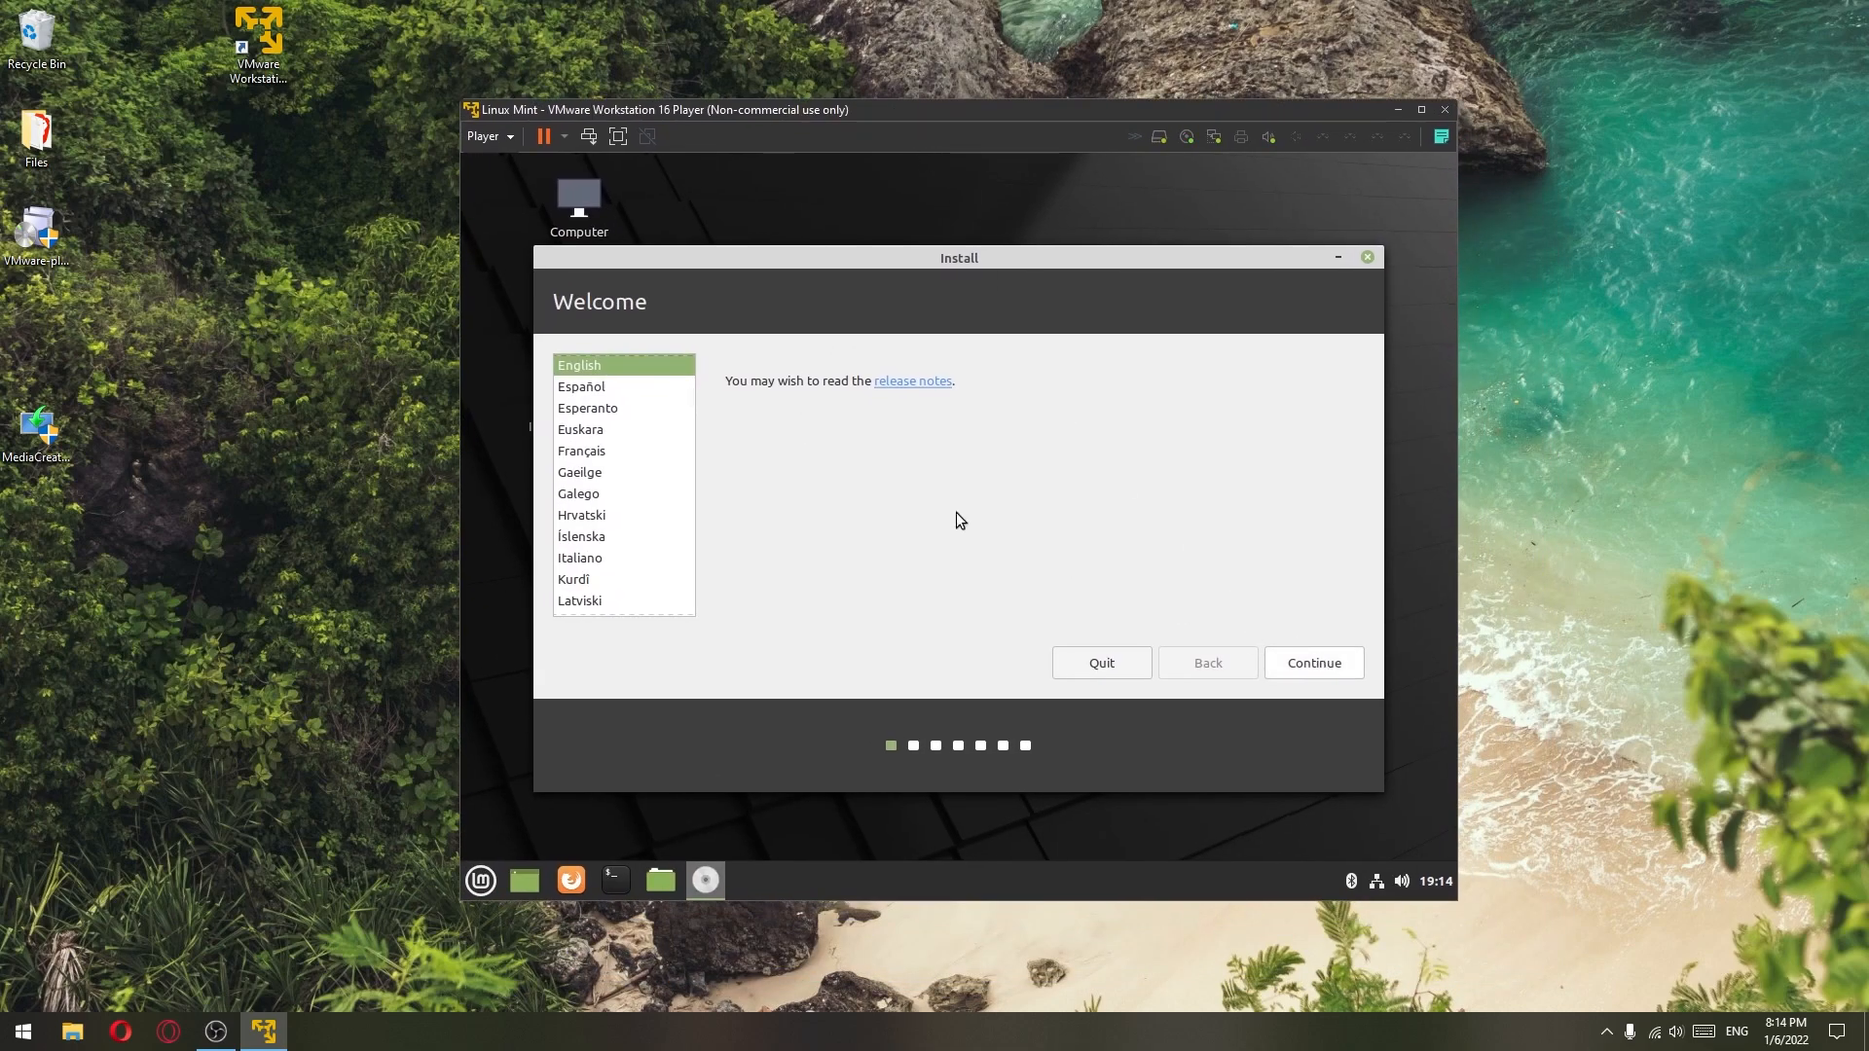
click(1330, 670)
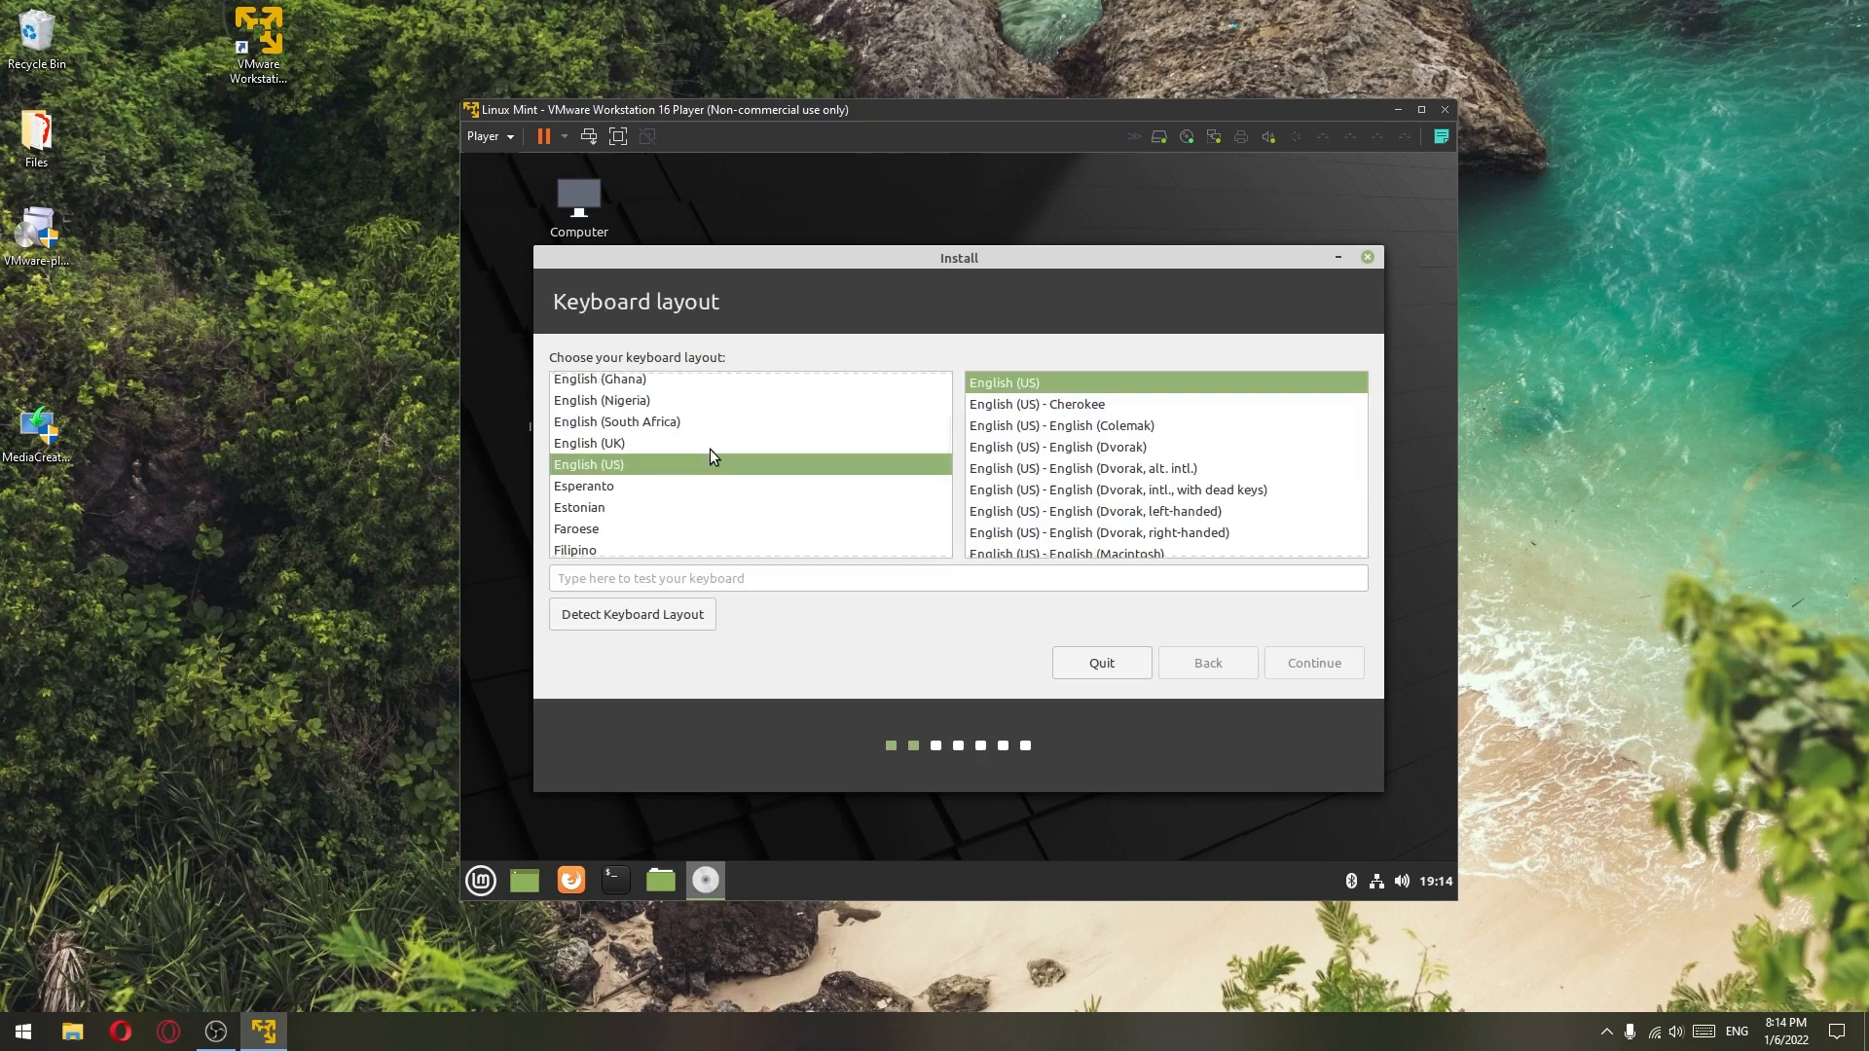
click(1324, 664)
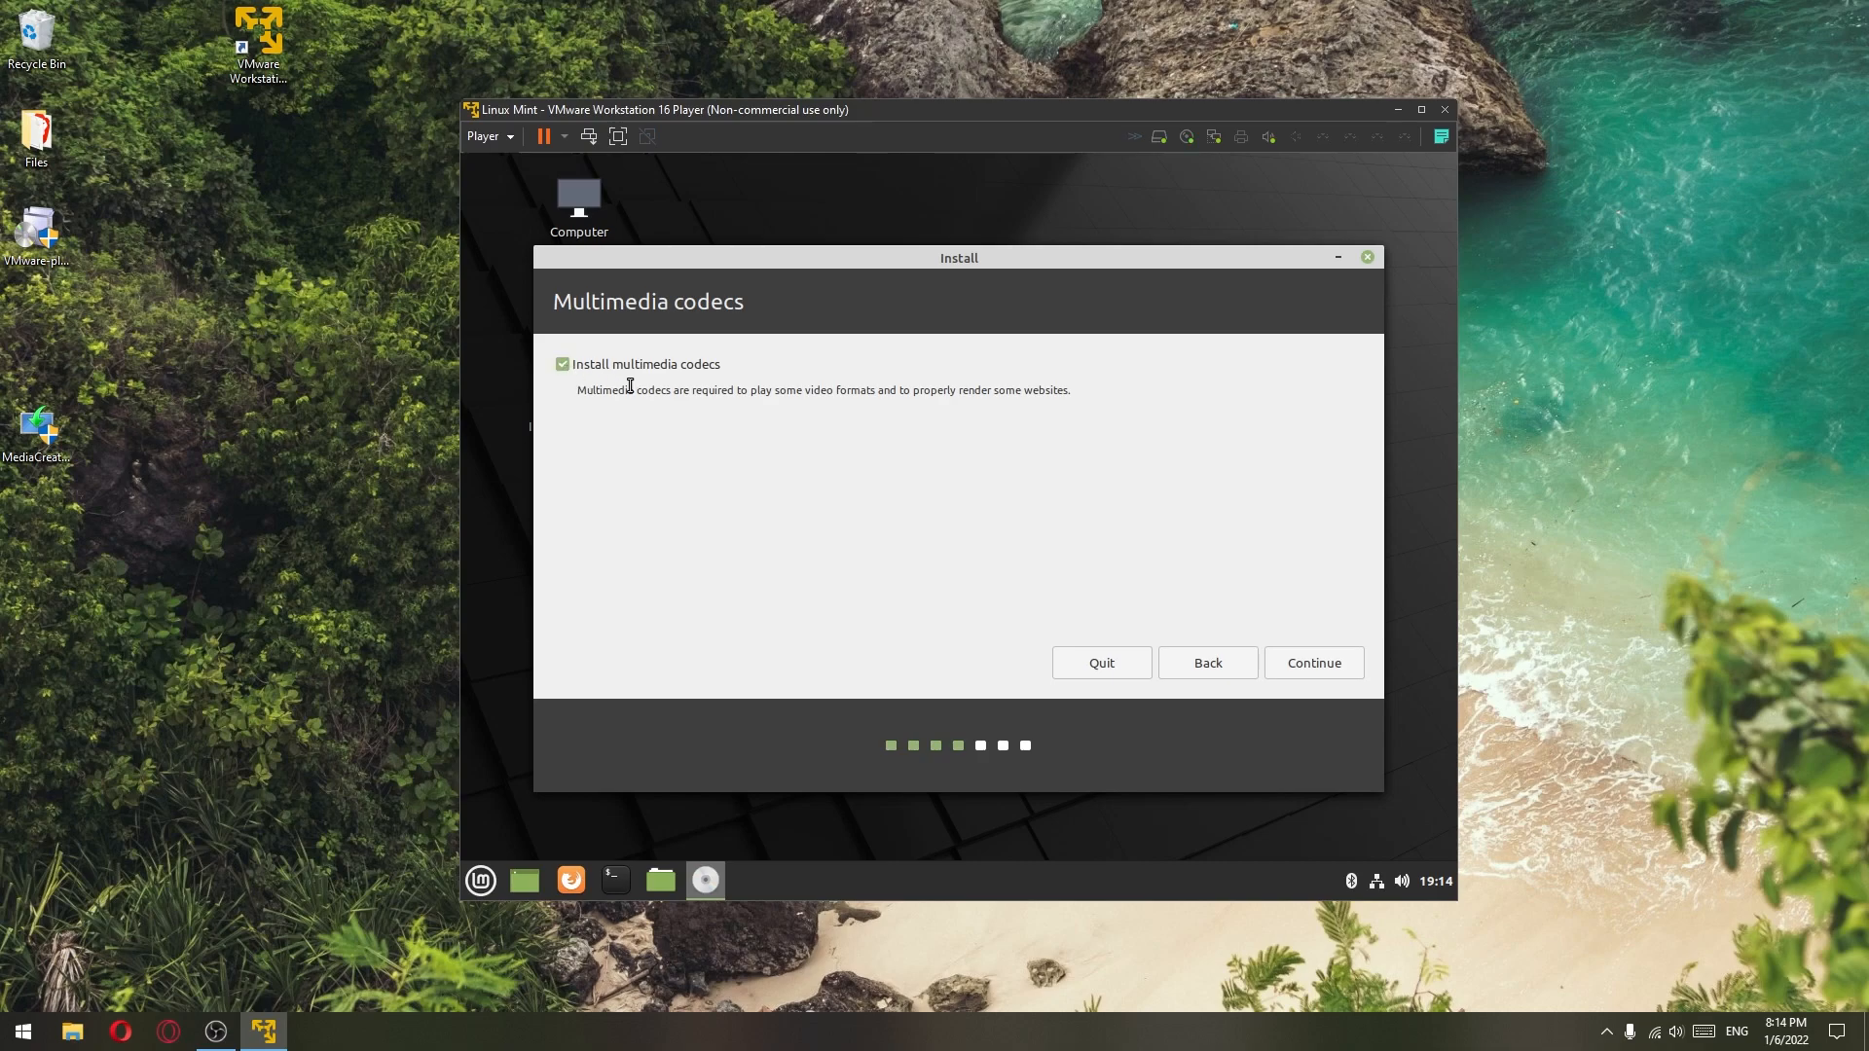
click(1322, 666)
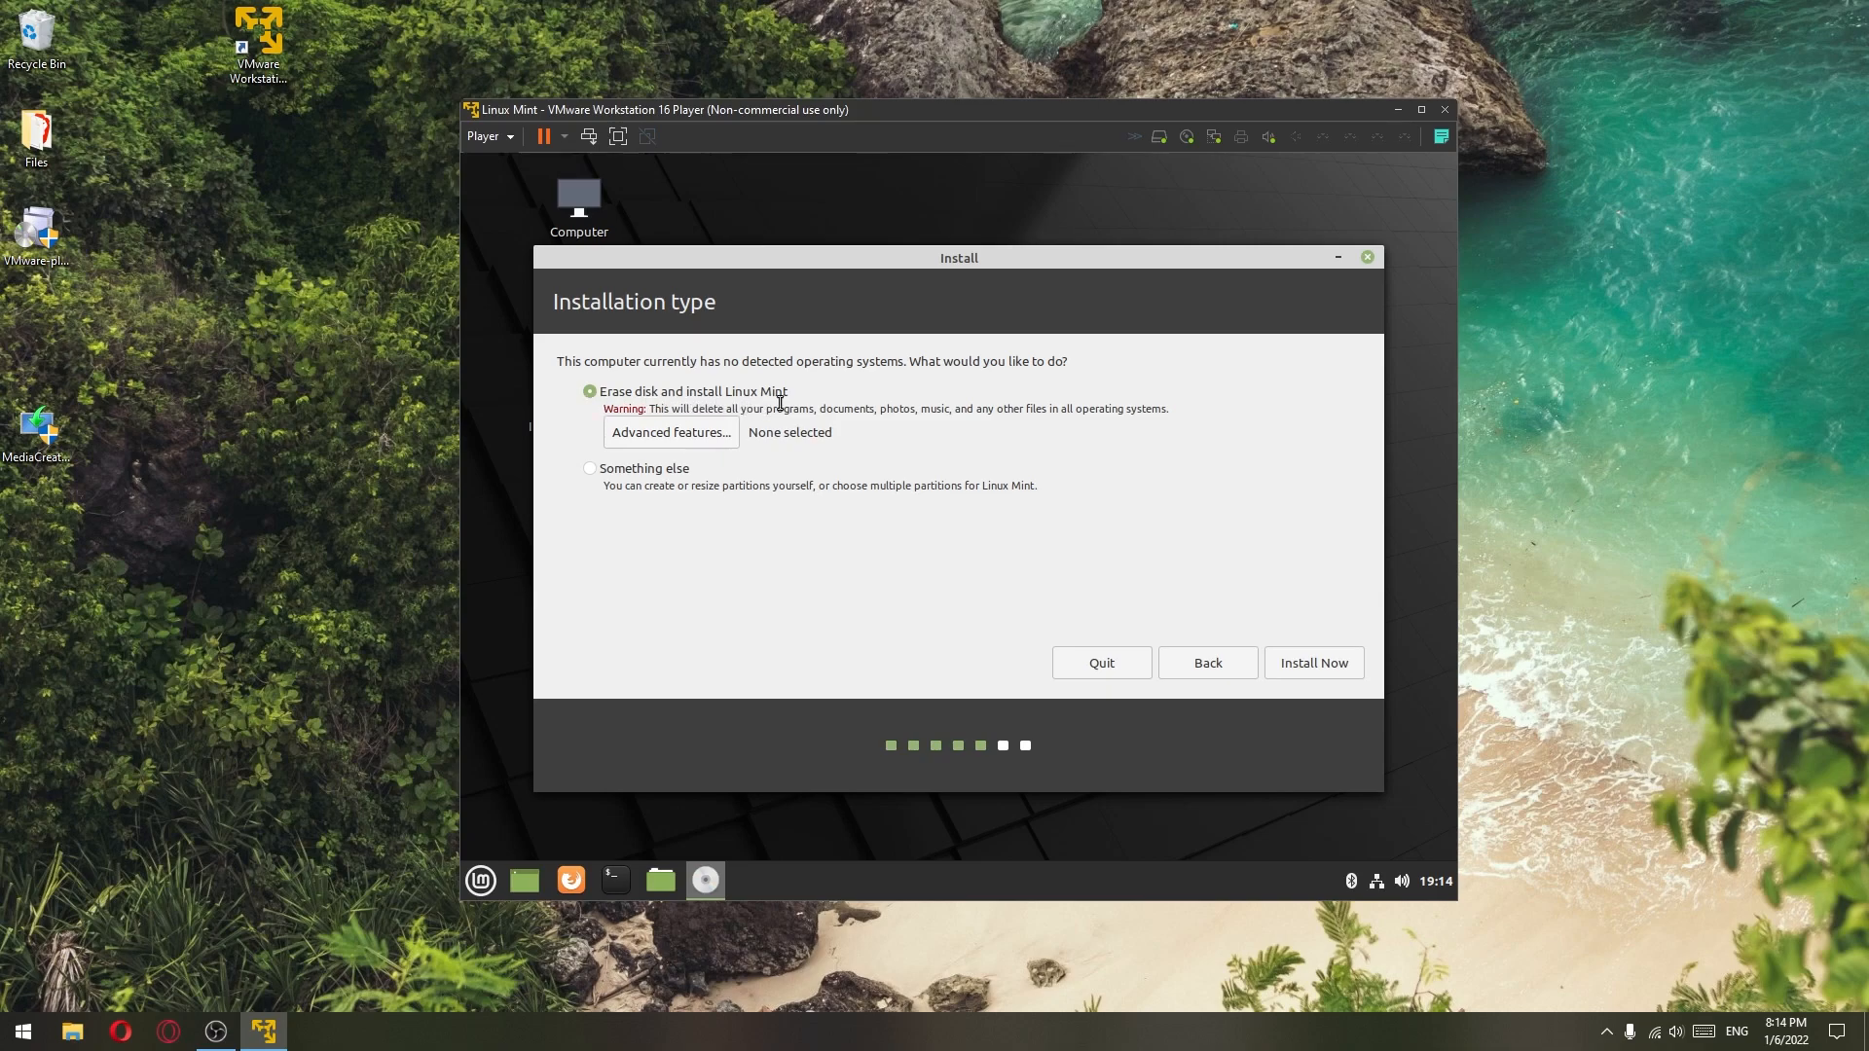
click(1317, 674)
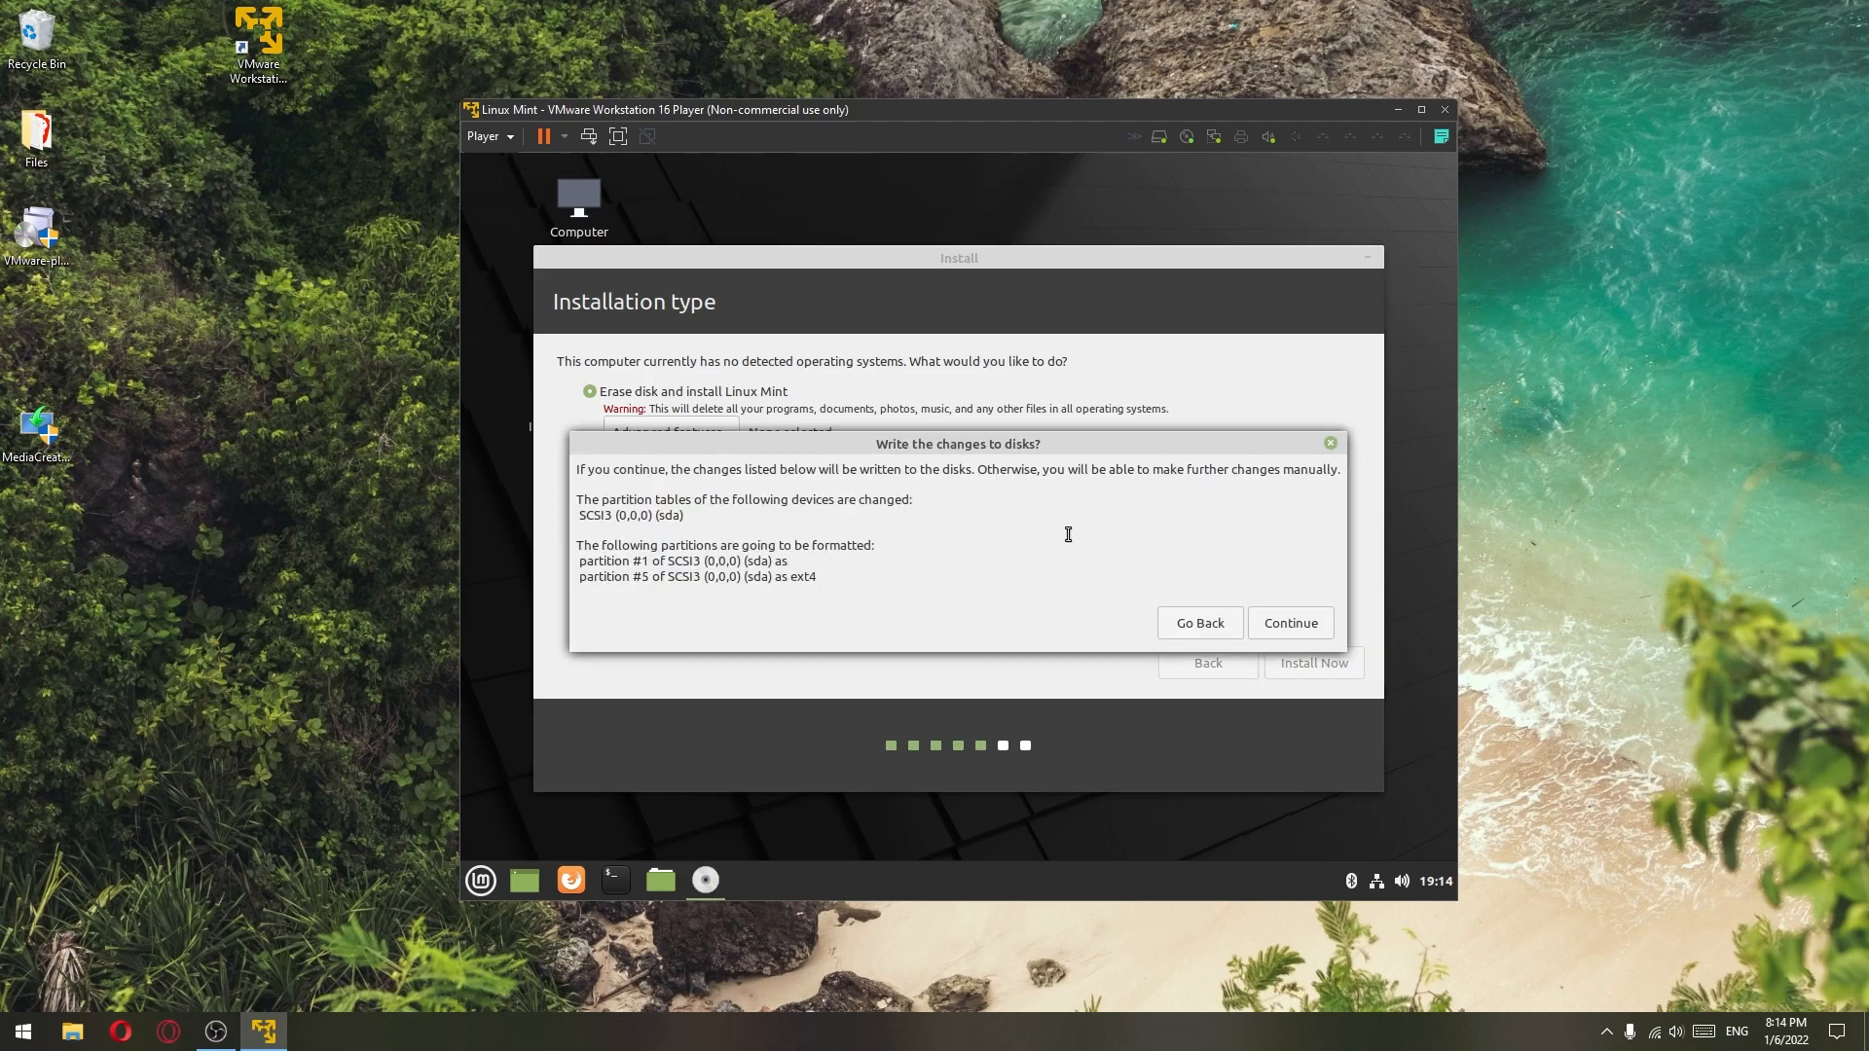
- Confirm writing partition changes to disk and set the timezone to London, England
click(1293, 624)
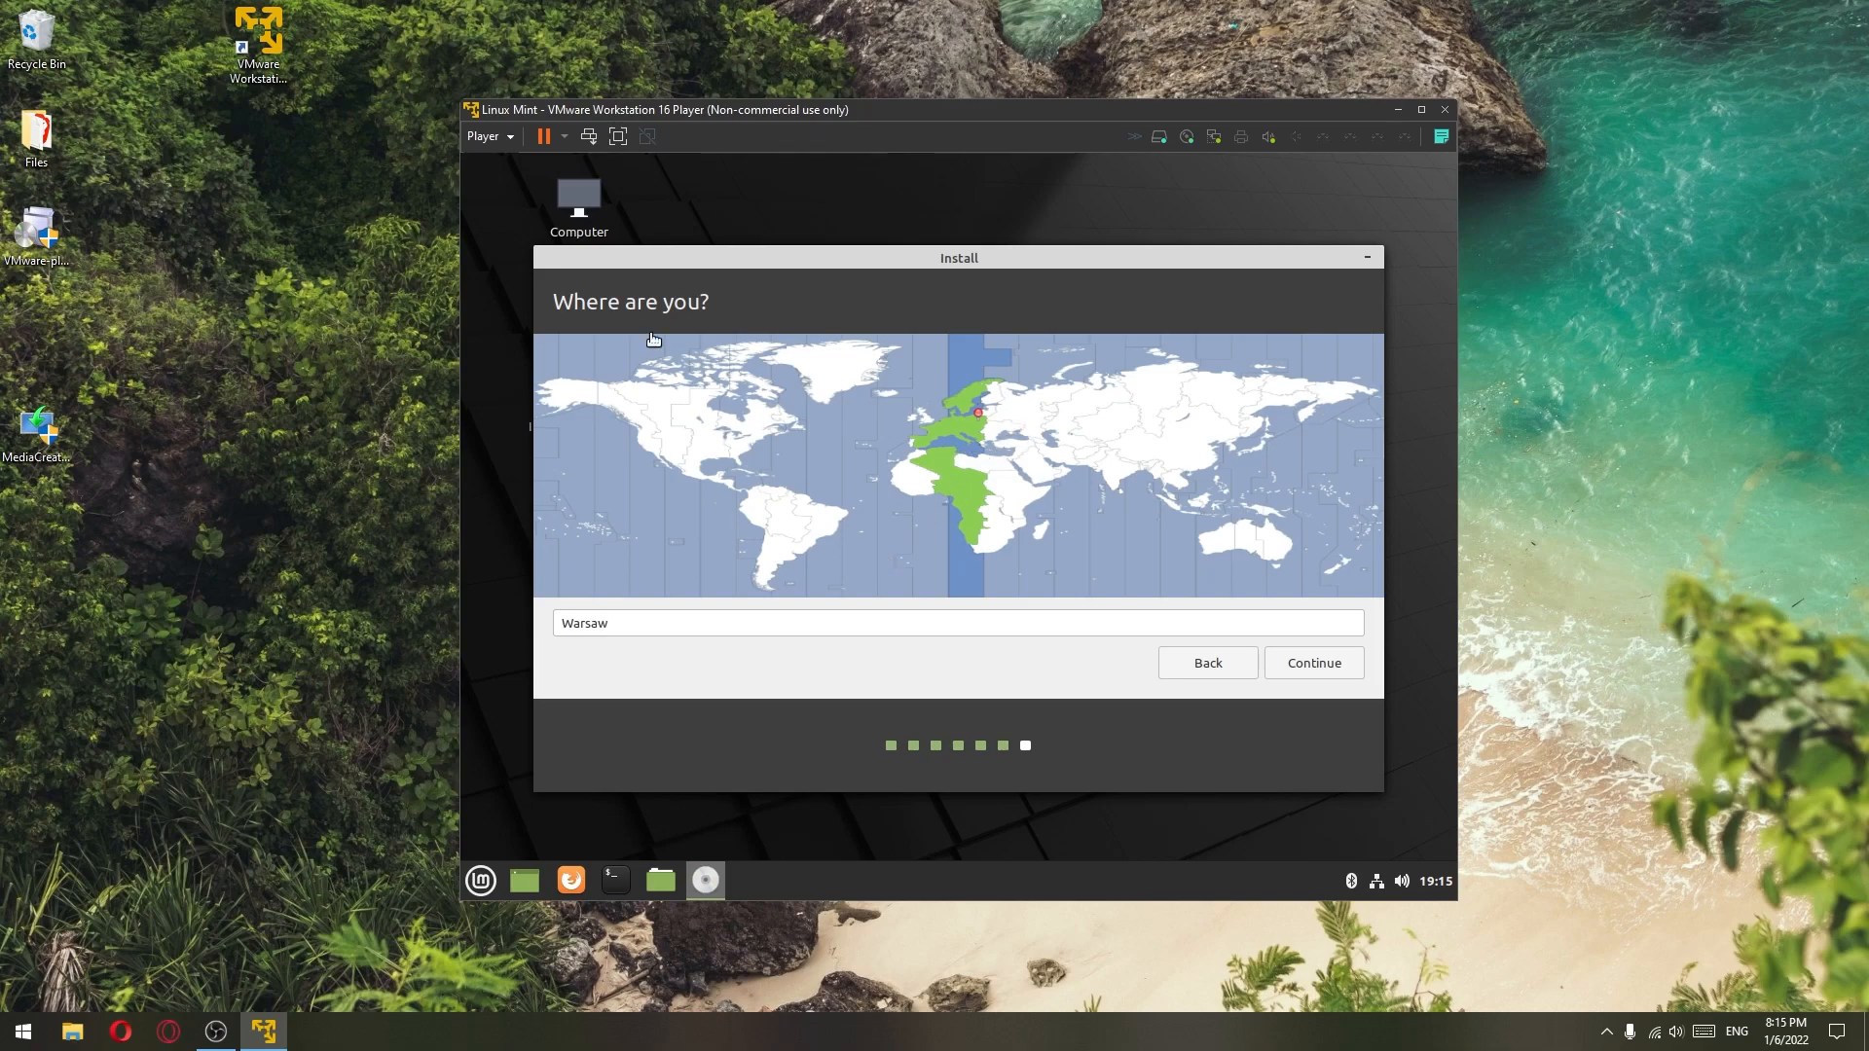
click(720, 435)
click(958, 443)
click(978, 437)
click(975, 425)
double_click(873, 621)
text(London)
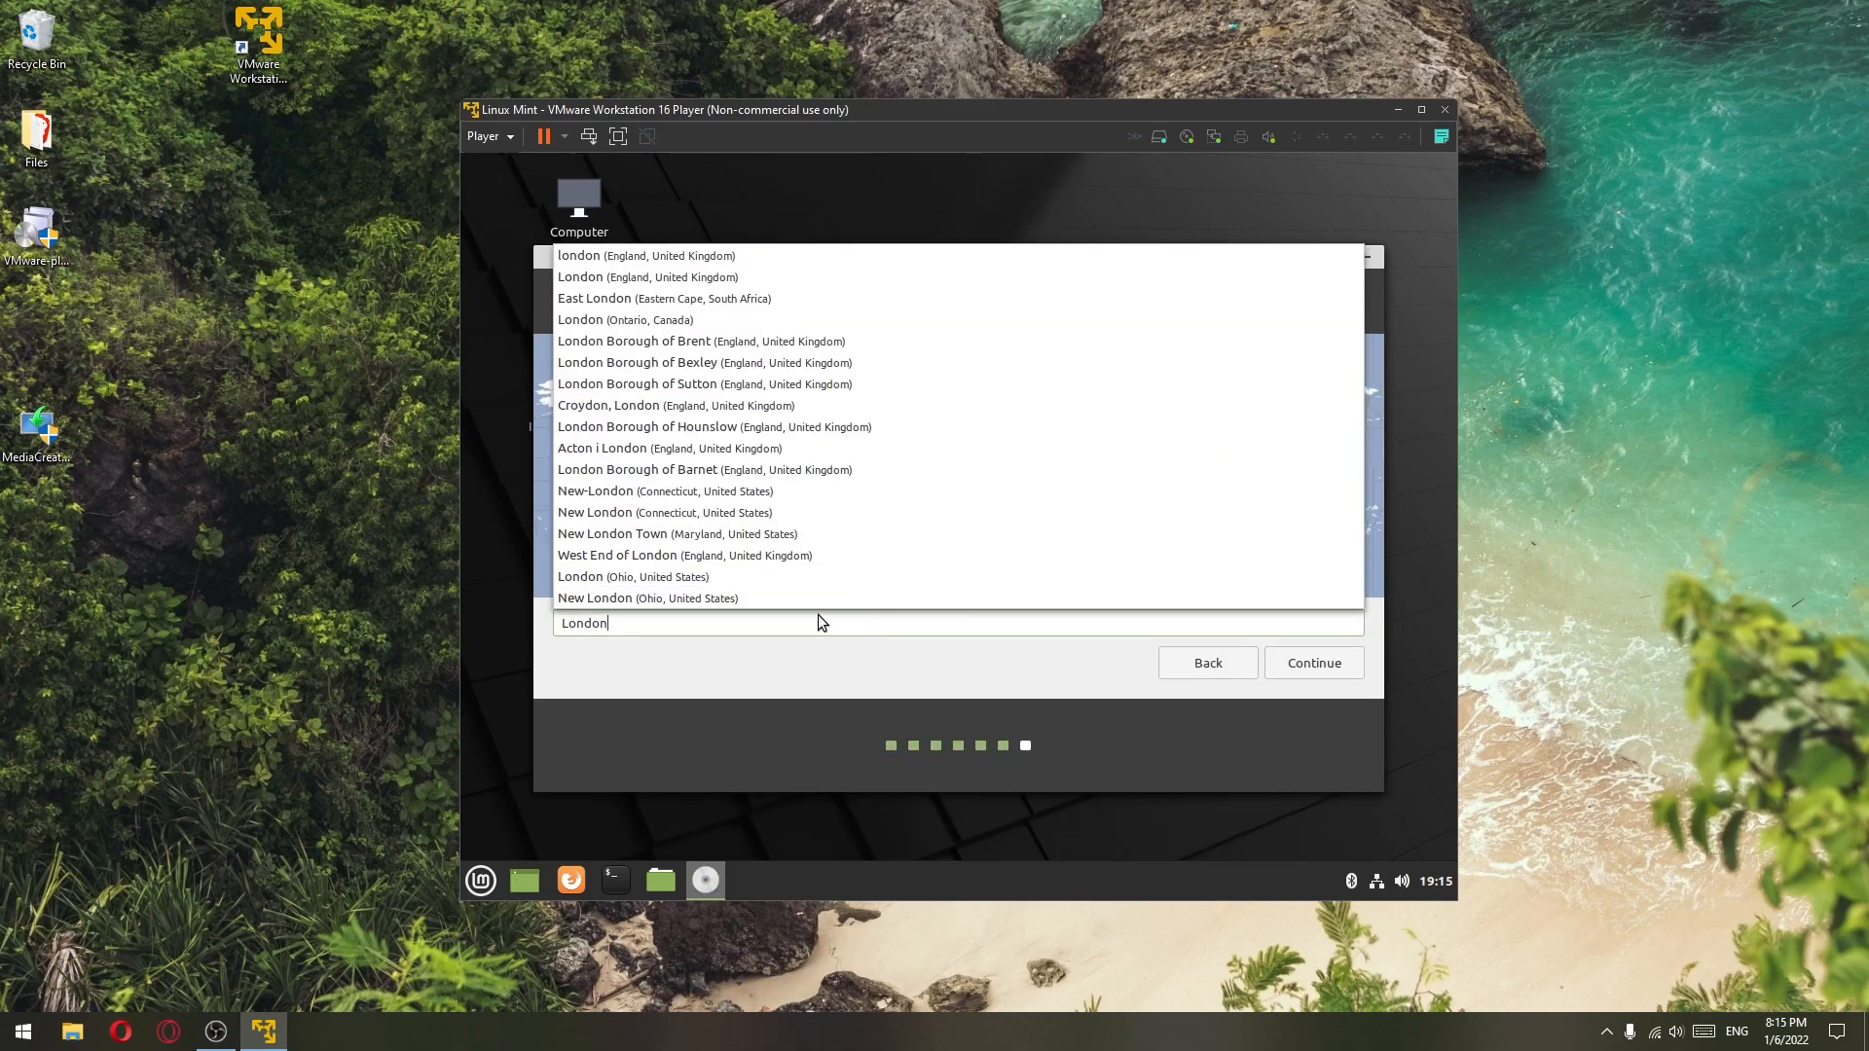
click(716, 259)
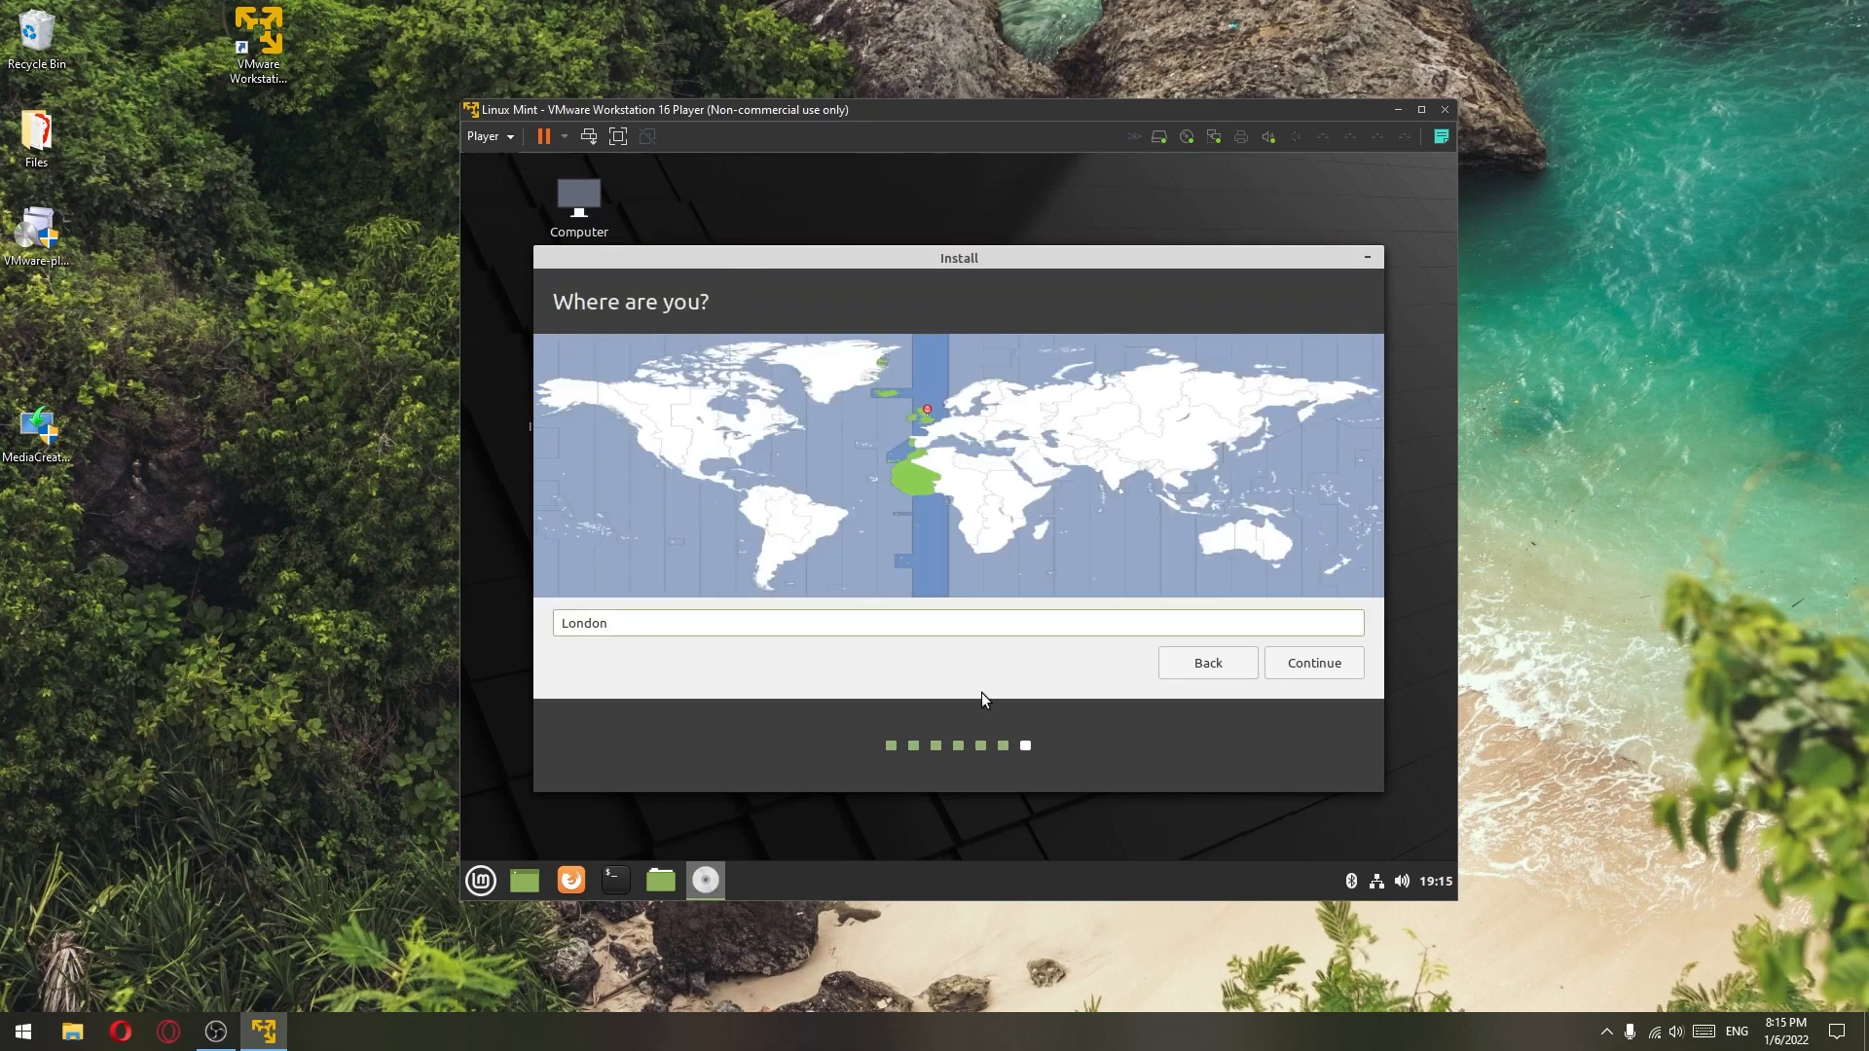
click(1291, 665)
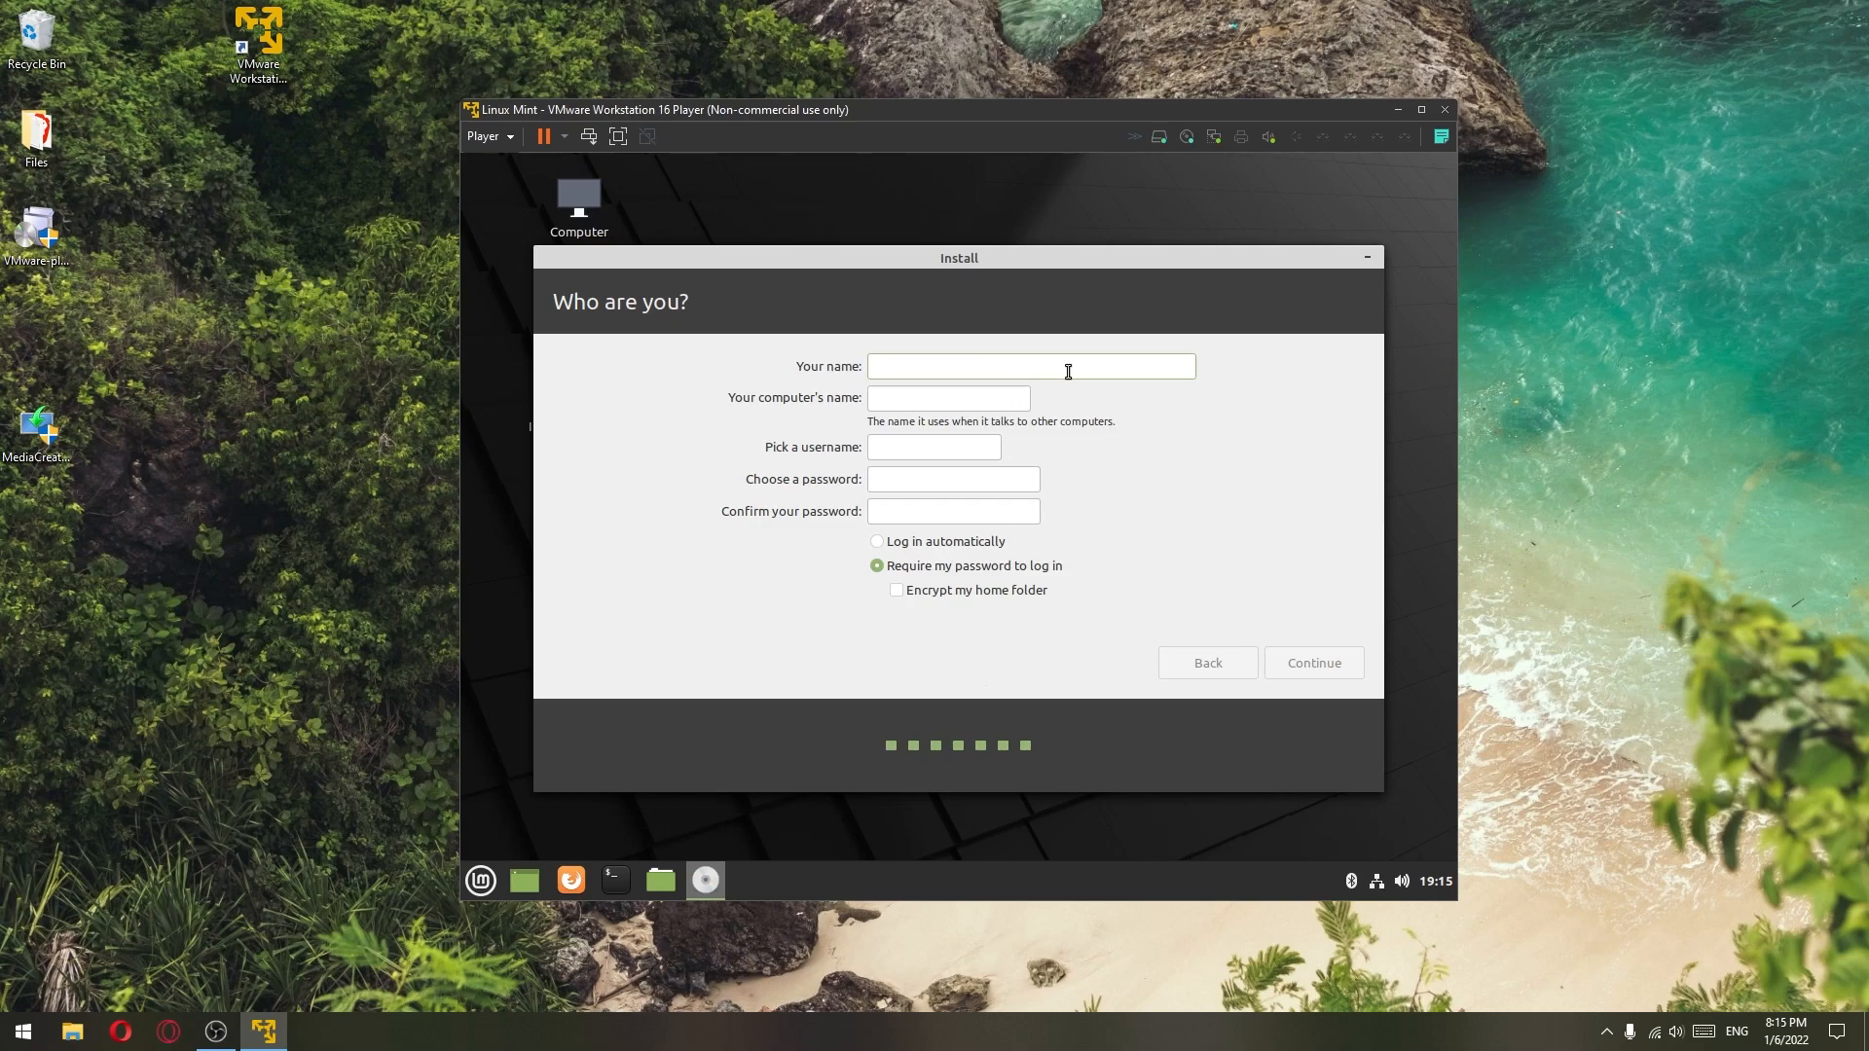
- Create the 'Computer' account with a confirmed password and automatic login, then start installing
text(Computer)
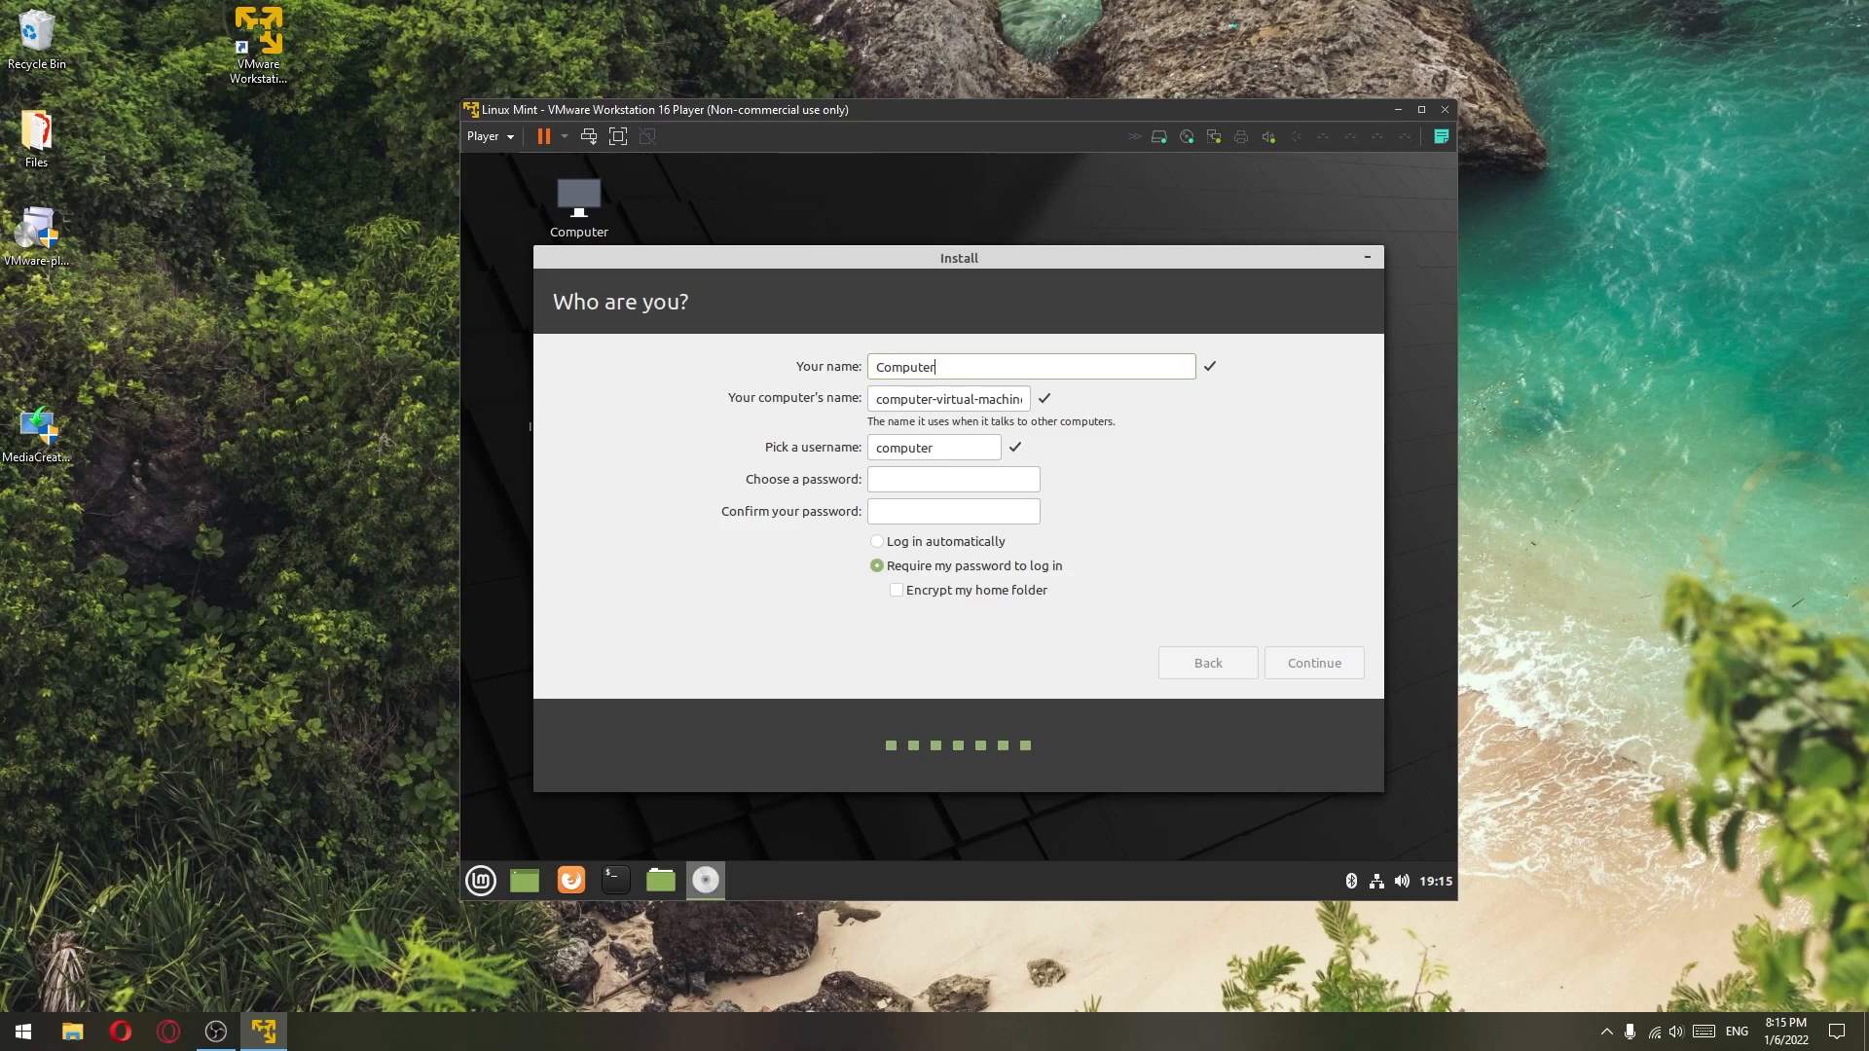
click(984, 477)
text(●●●●)
click(938, 508)
text(●●●●)
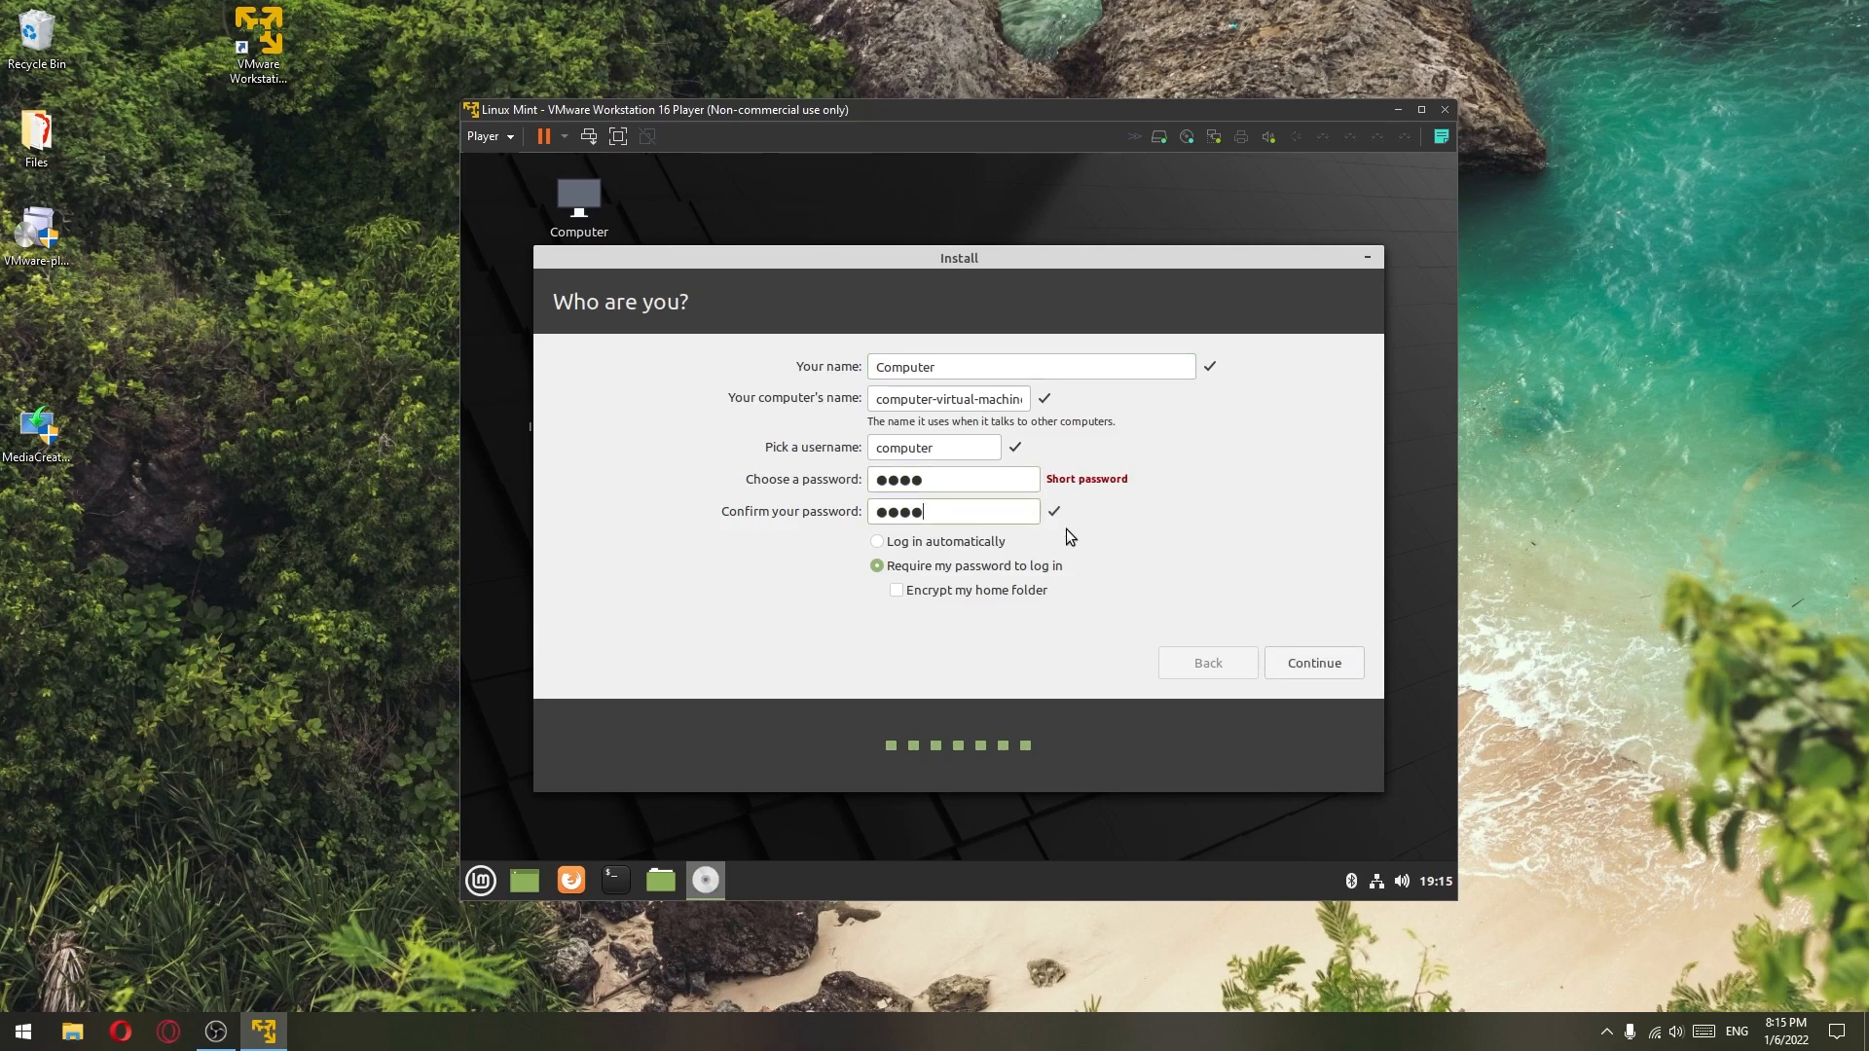
click(880, 544)
click(1323, 674)
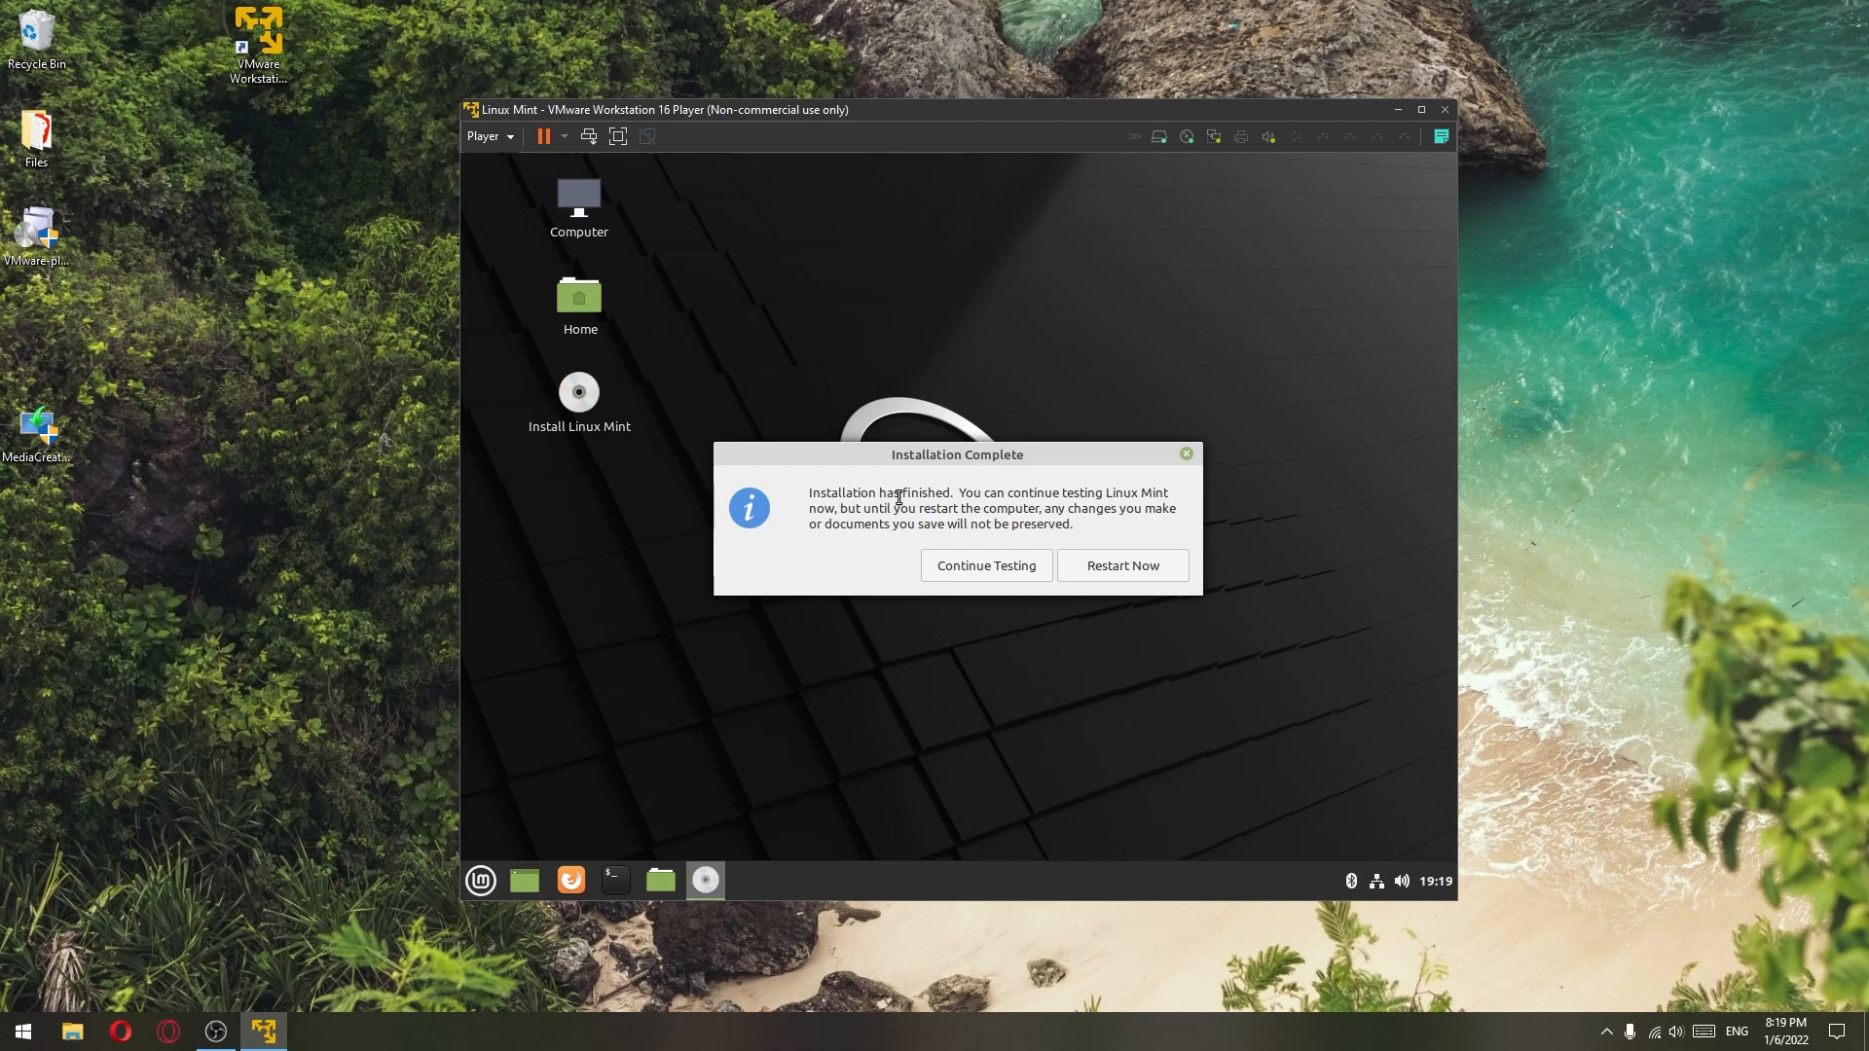
- Restart the VM, confirm the install medium prompt, and move the player window down-right
click(1128, 582)
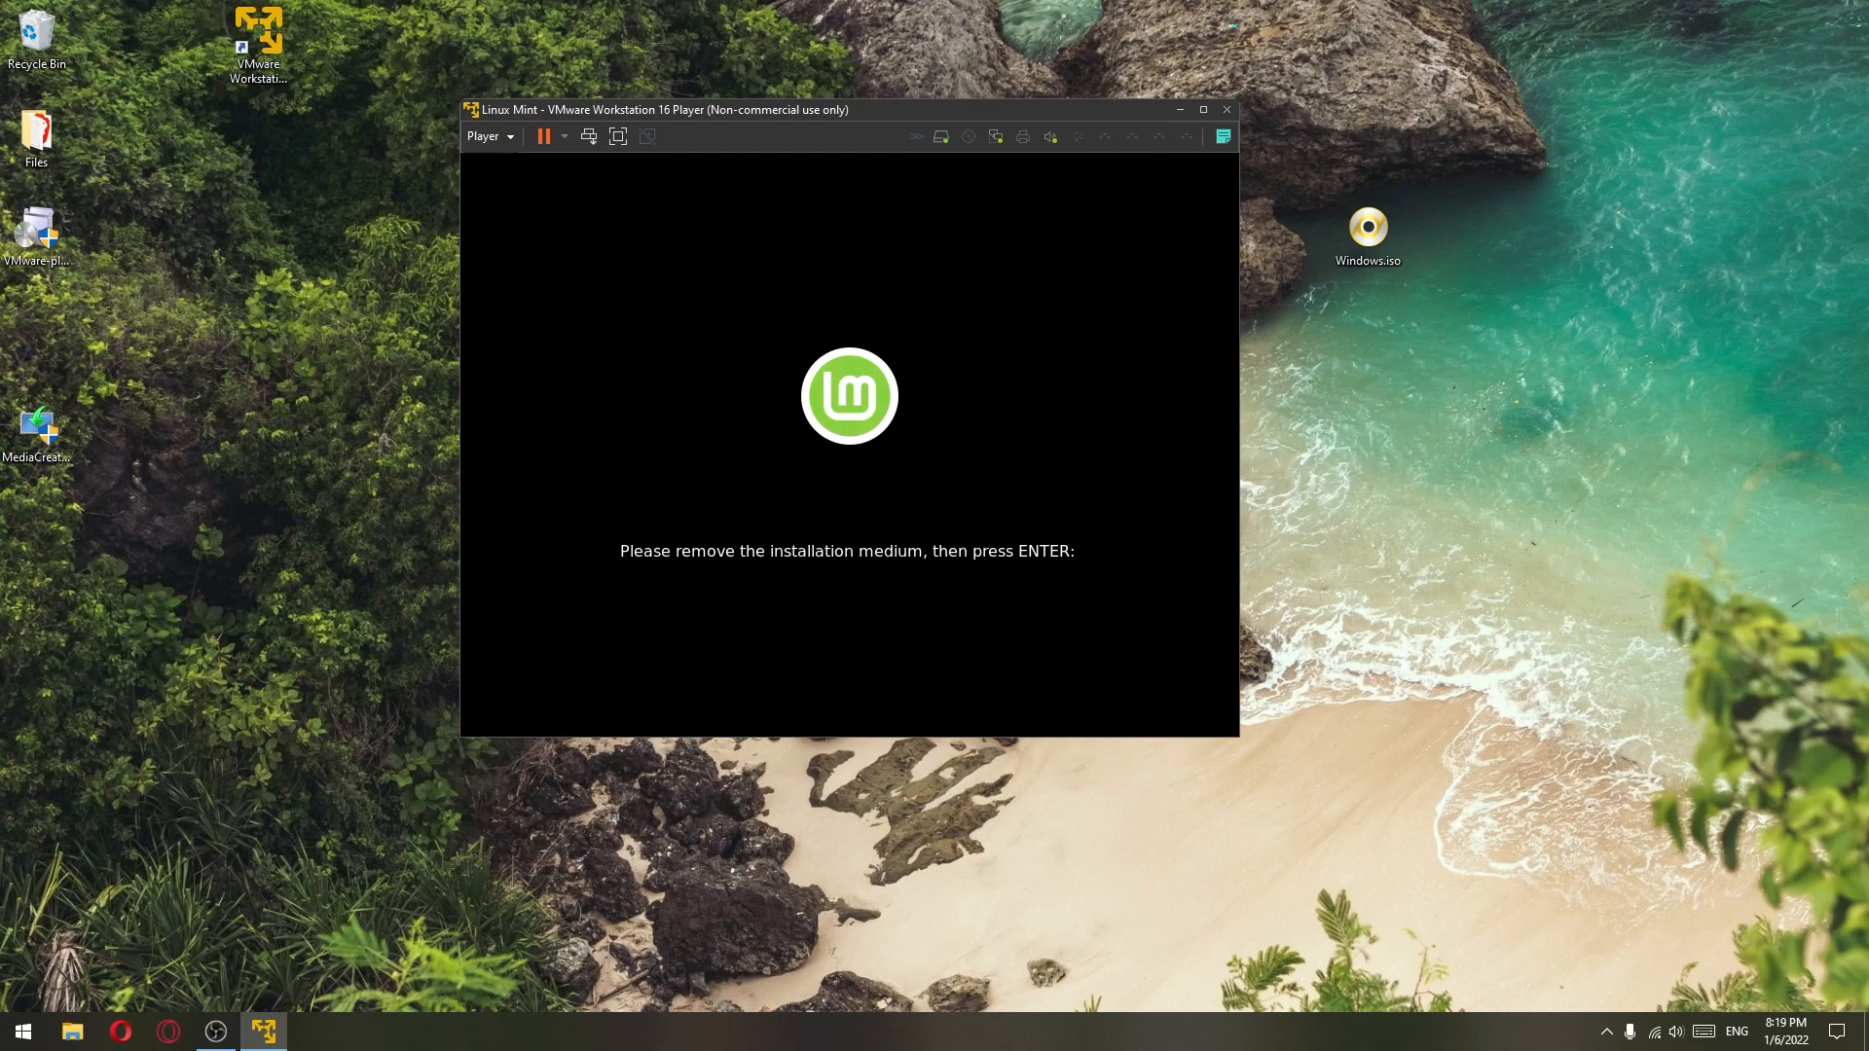
key(Return)
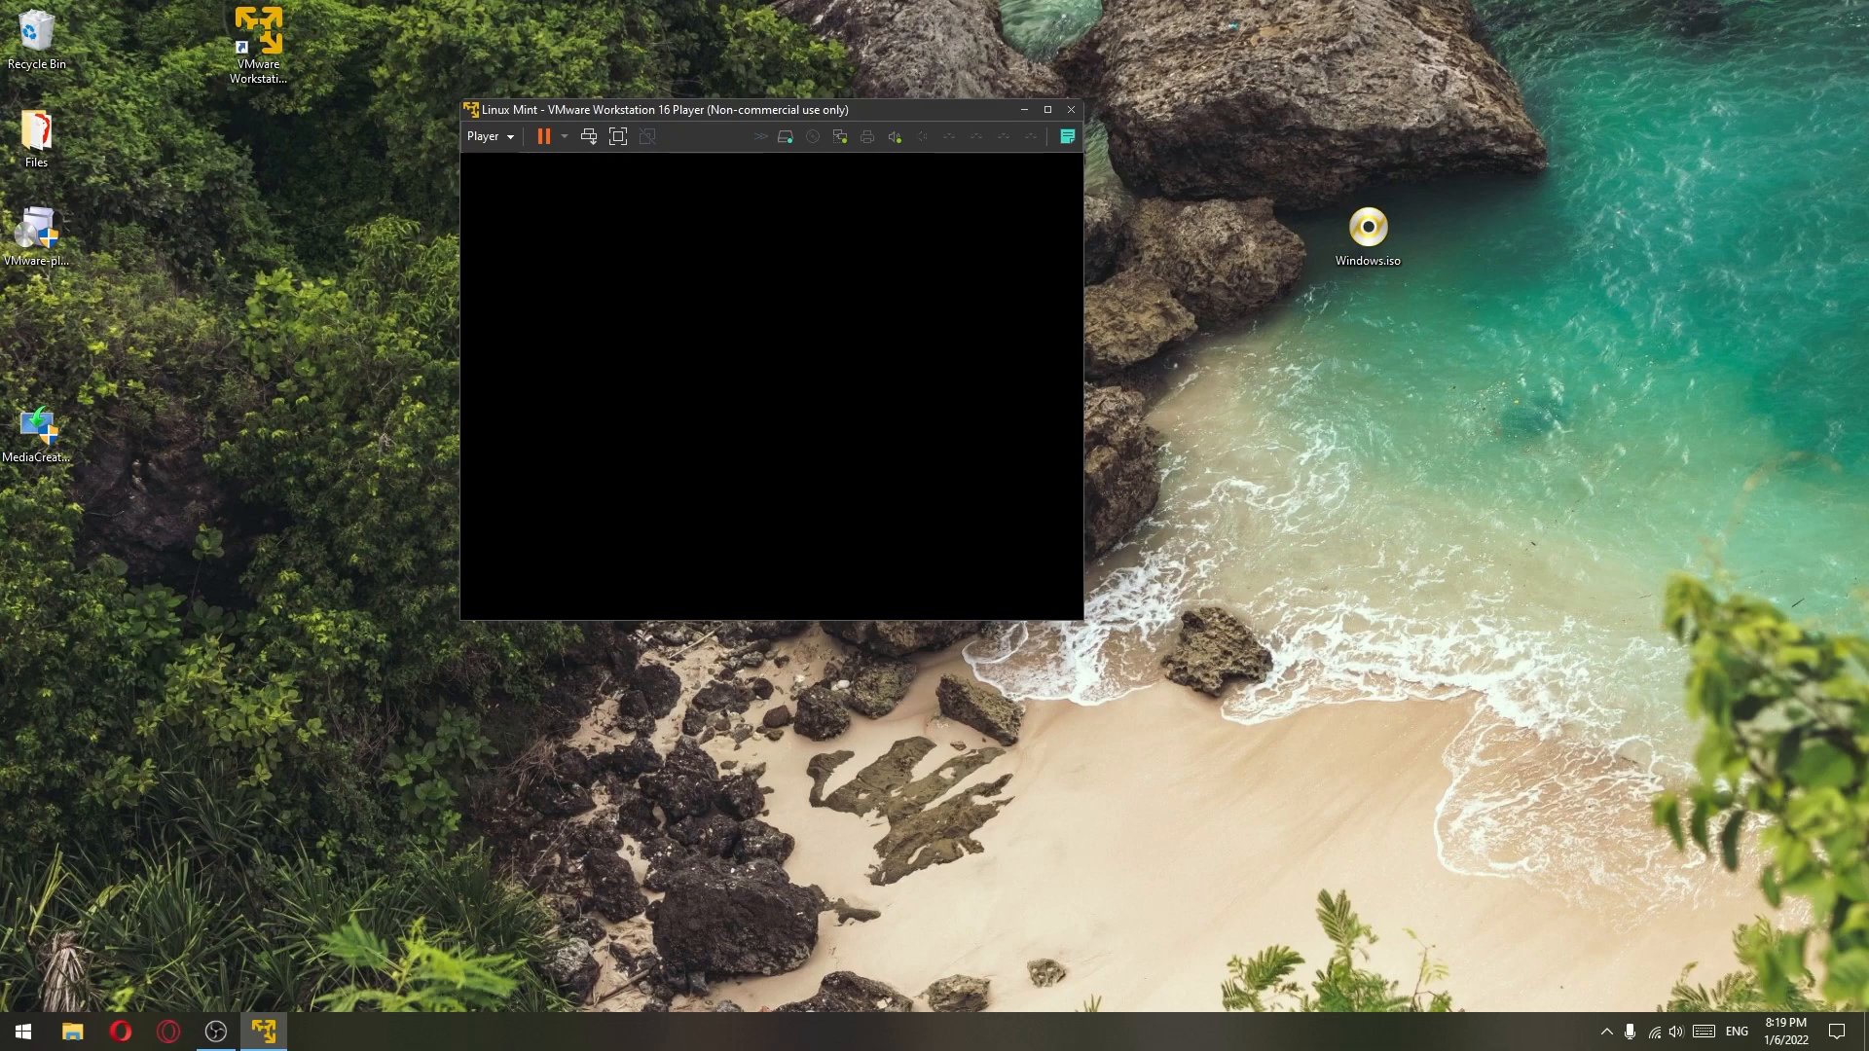
drag(839, 110, 963, 192)
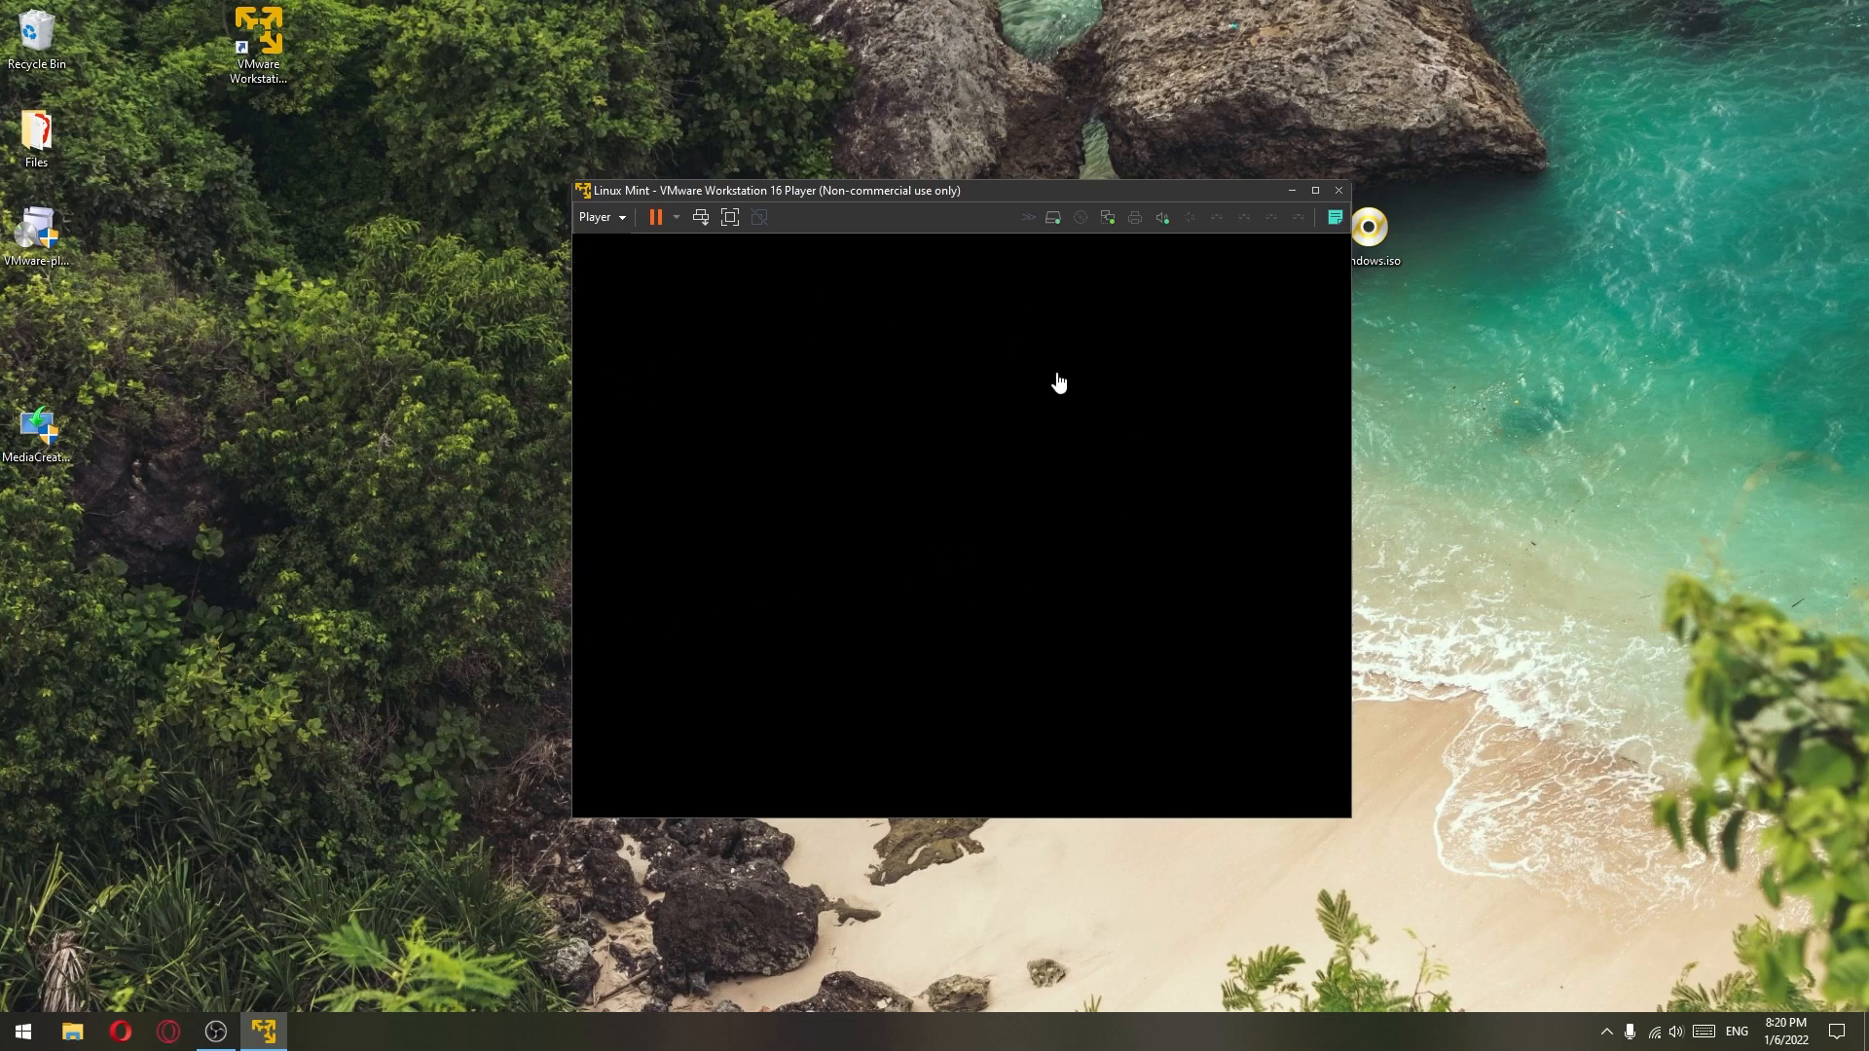
- Dismiss the video drivers notice and close the Linux Mint Welcome screen
drag(997, 197, 952, 165)
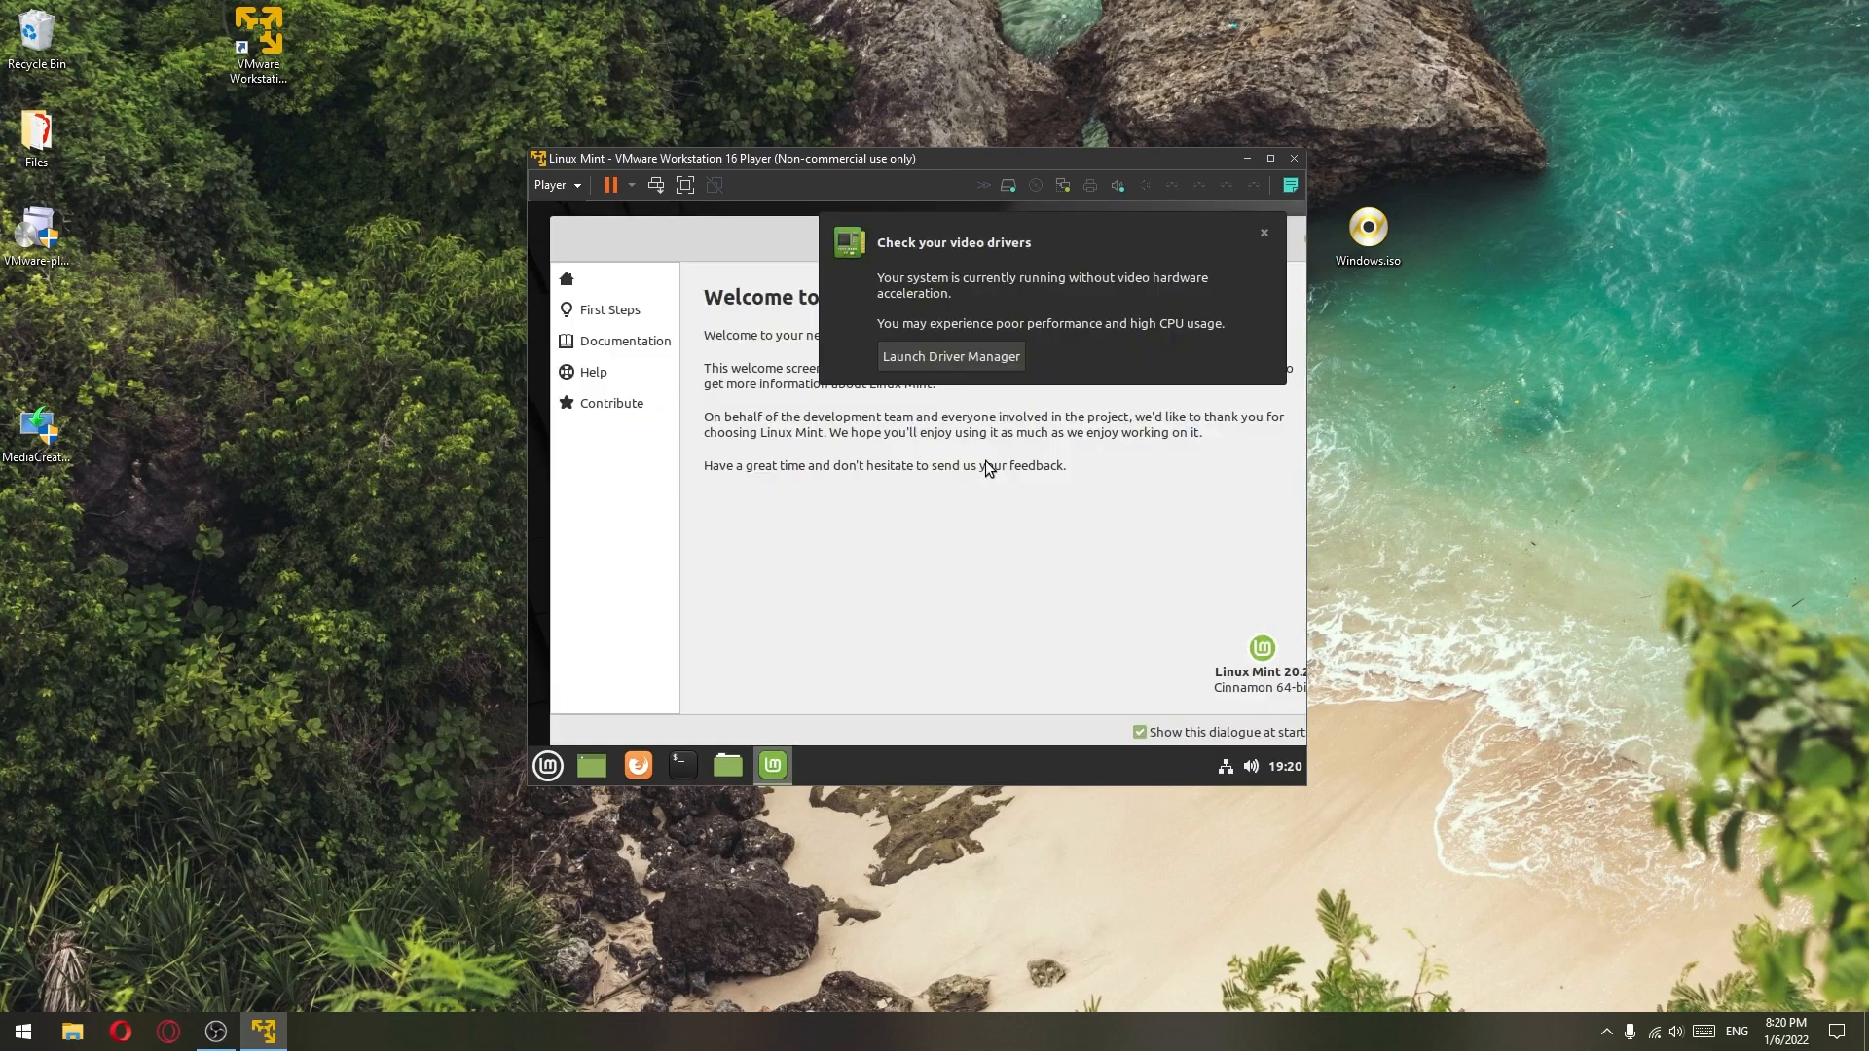
click(1264, 236)
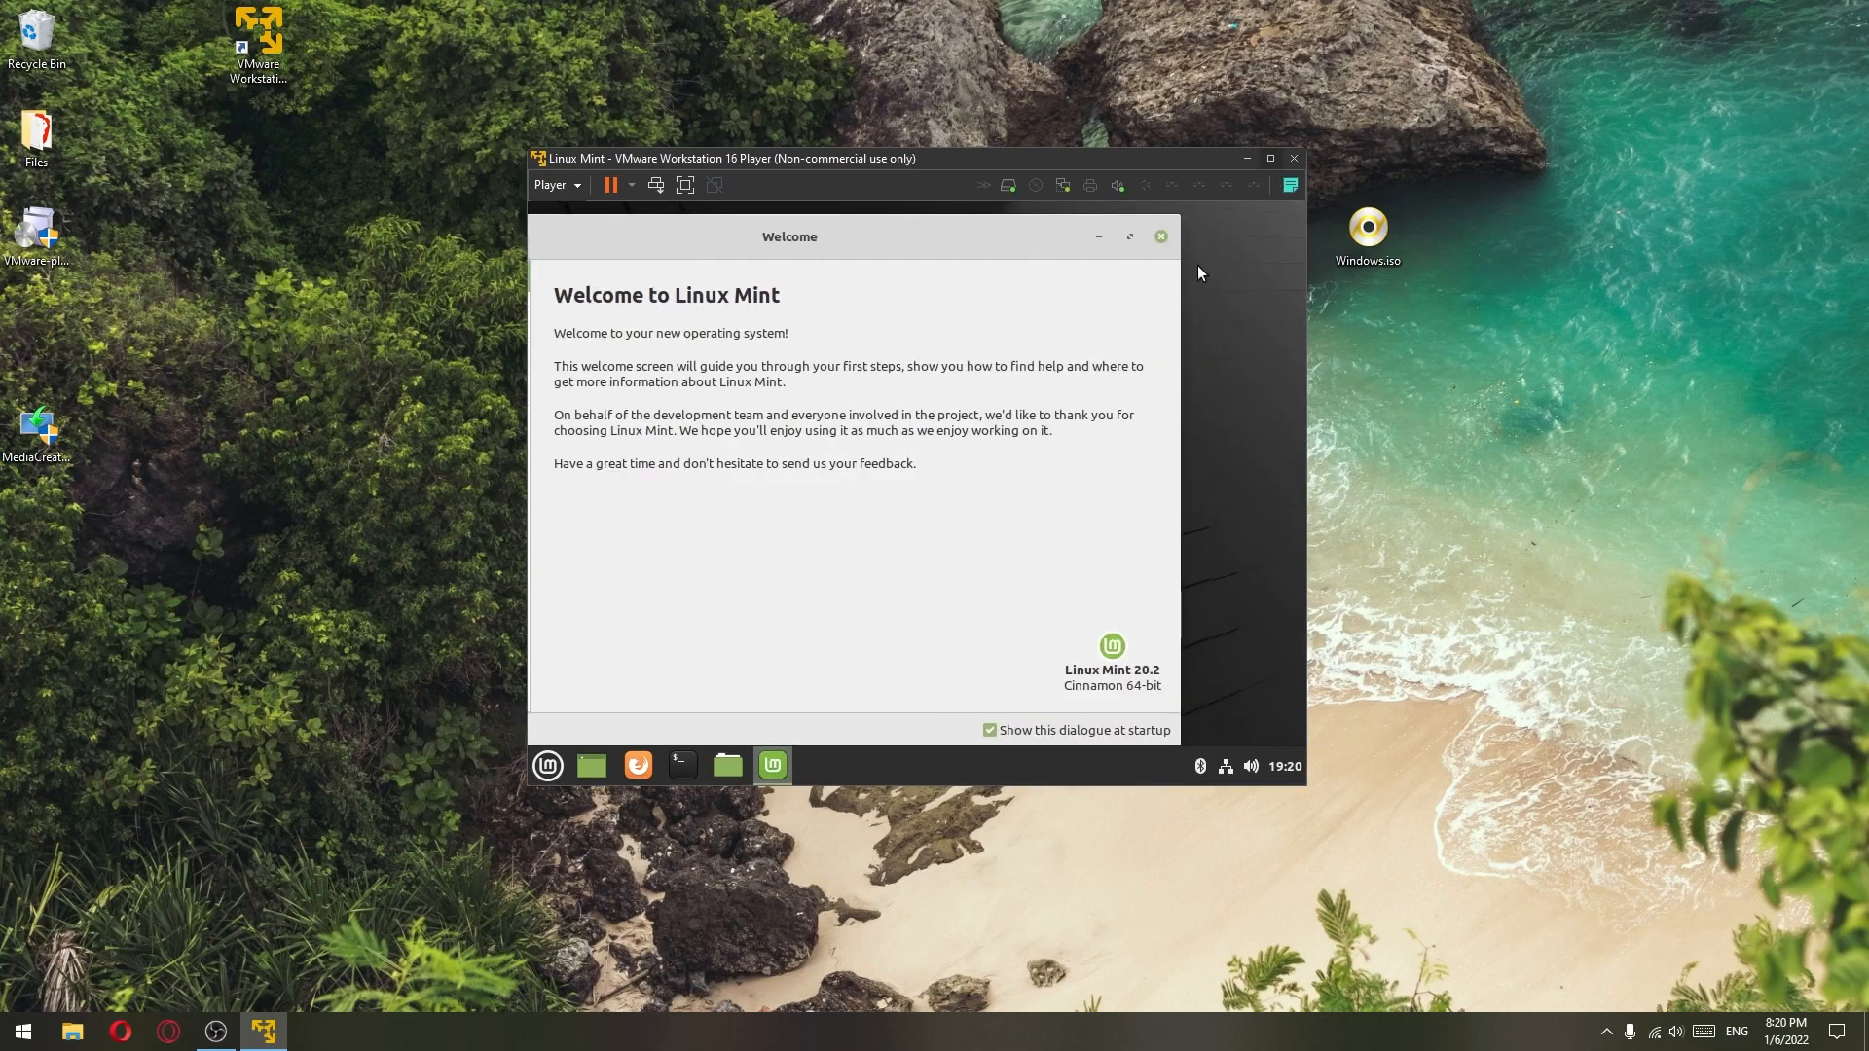
click(1169, 247)
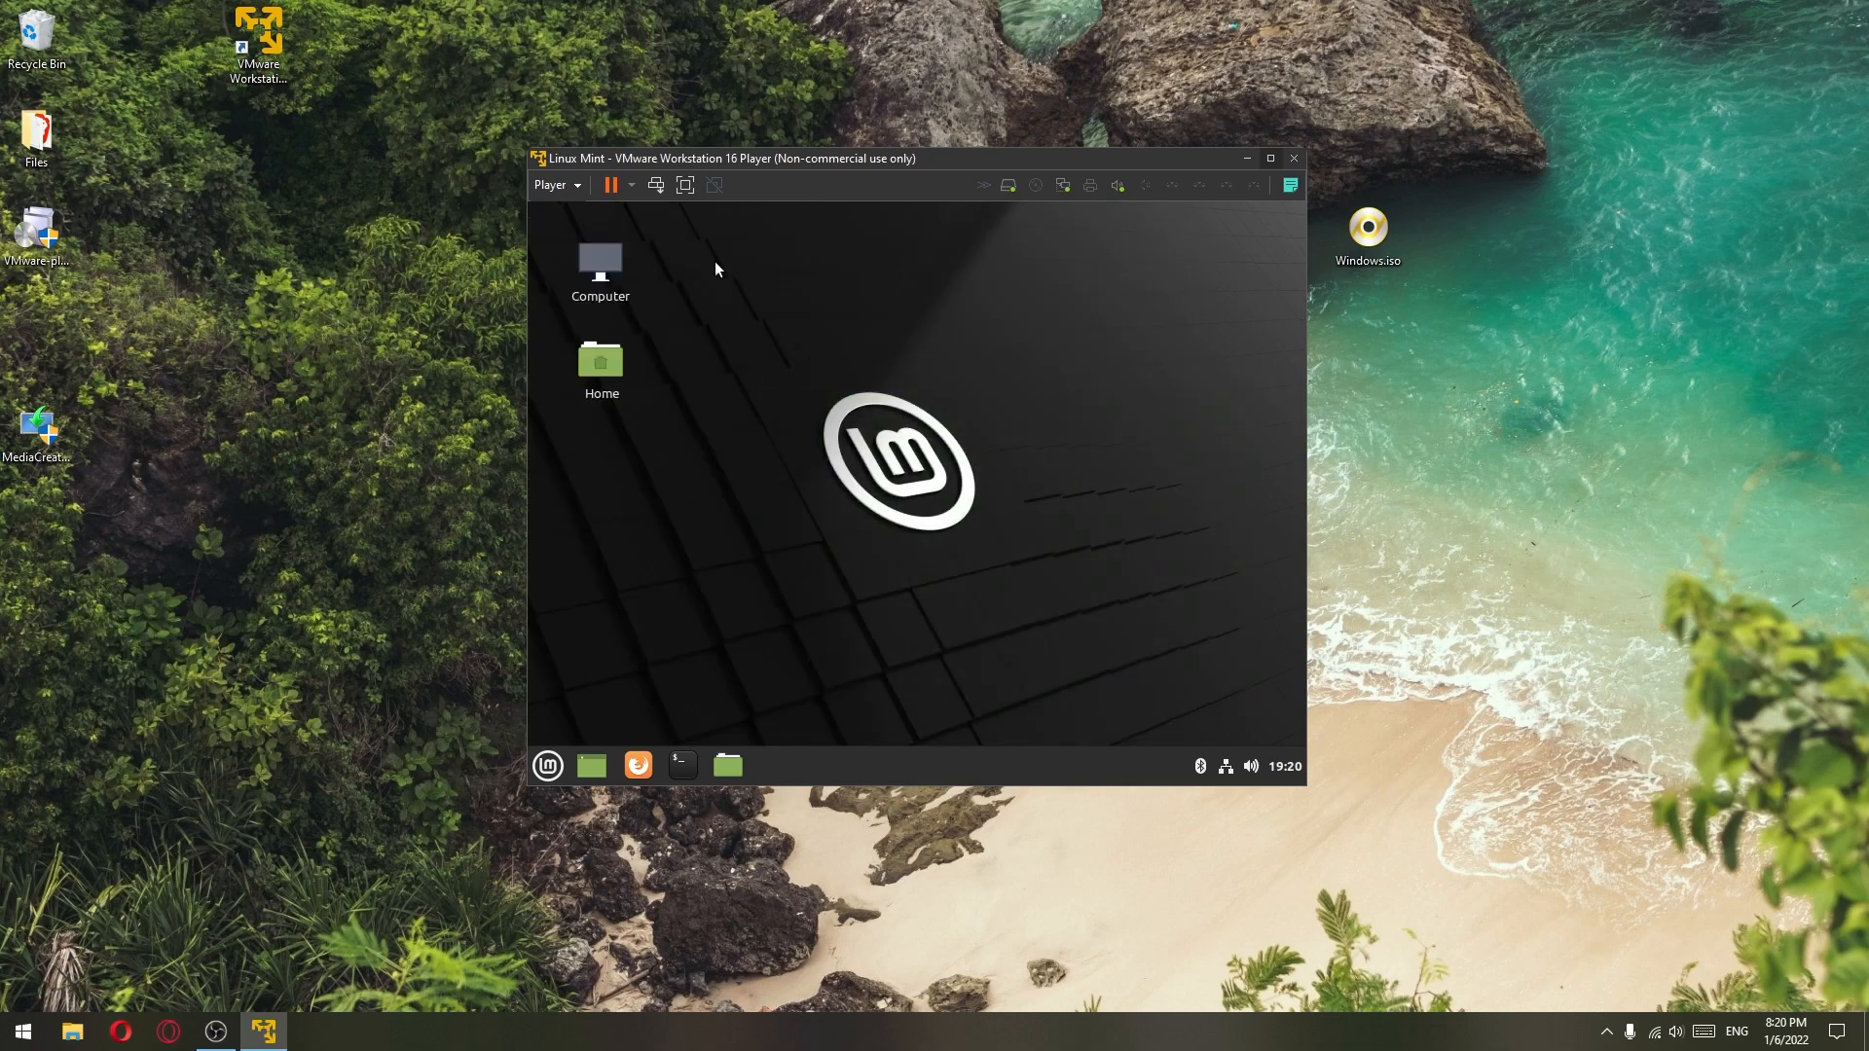
- Shut down installed Linux Mint via the Mint menu's Quit > Shut Down
click(553, 185)
click(831, 318)
click(626, 190)
click(1008, 417)
right_click(551, 772)
click(550, 769)
click(575, 727)
click(1038, 521)
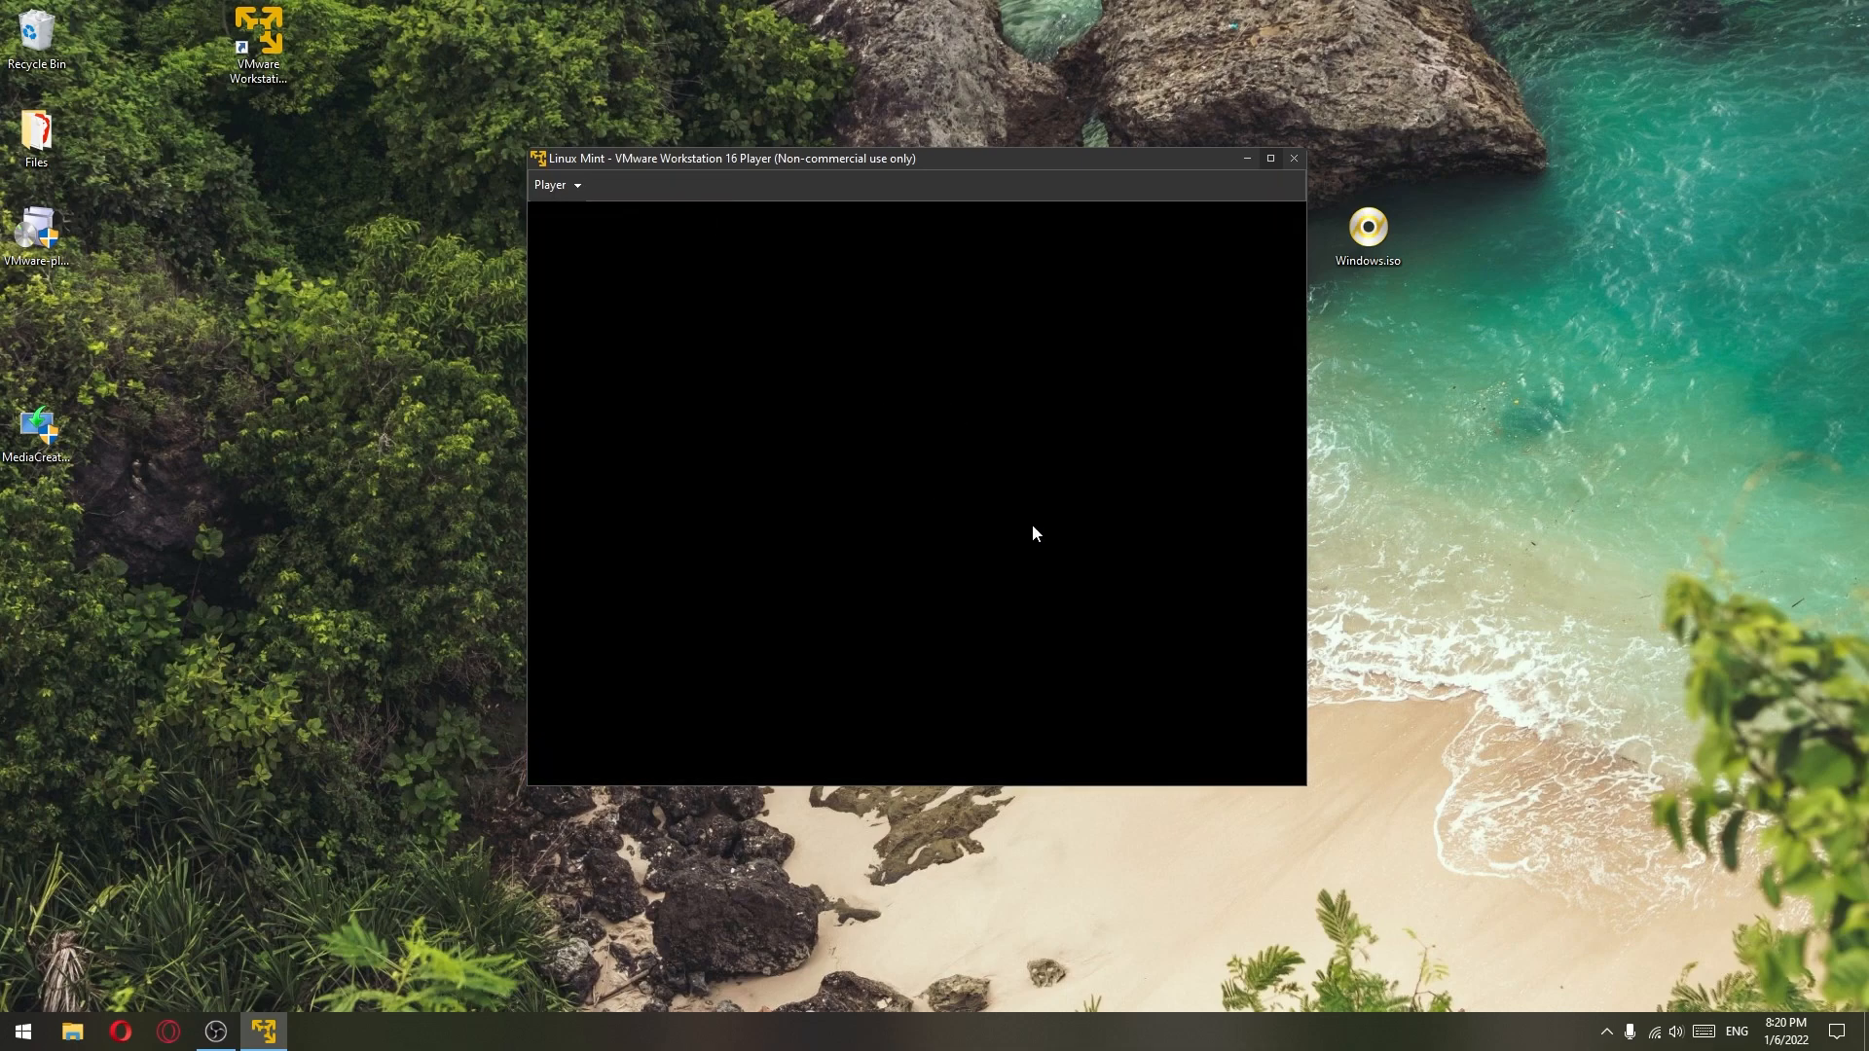
- Move both ISO icons together to the upper left of the Windows desktop
drag(1494, 199, 832, 303)
drag(901, 247, 605, 148)
click(1325, 553)
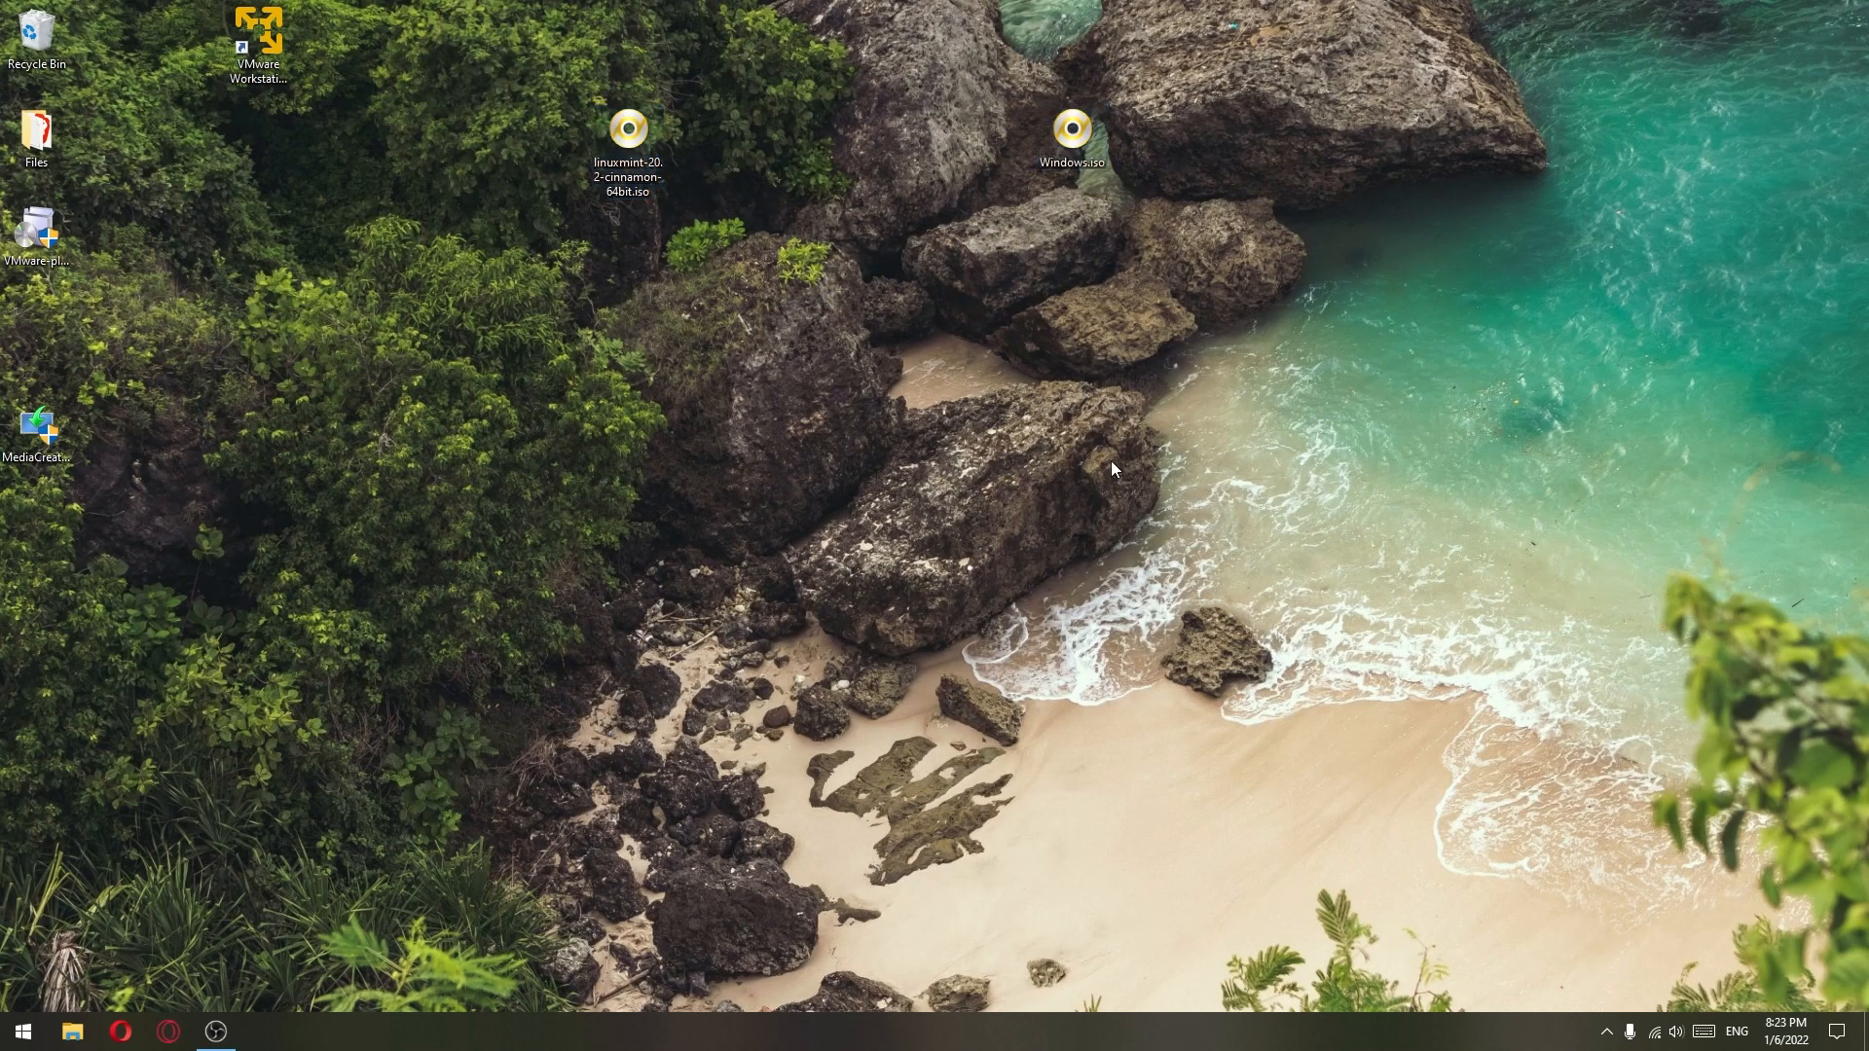